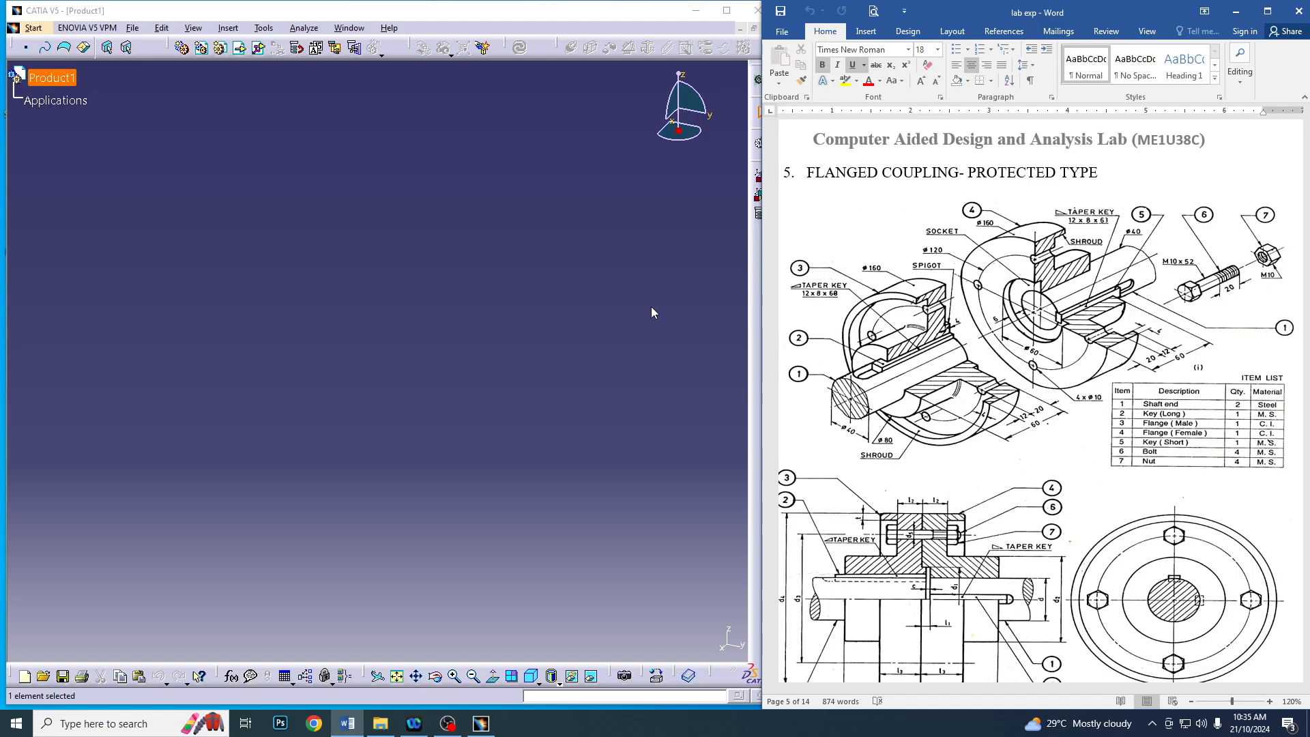
Close the open product and create a new part named Shaft Male
click(642, 291)
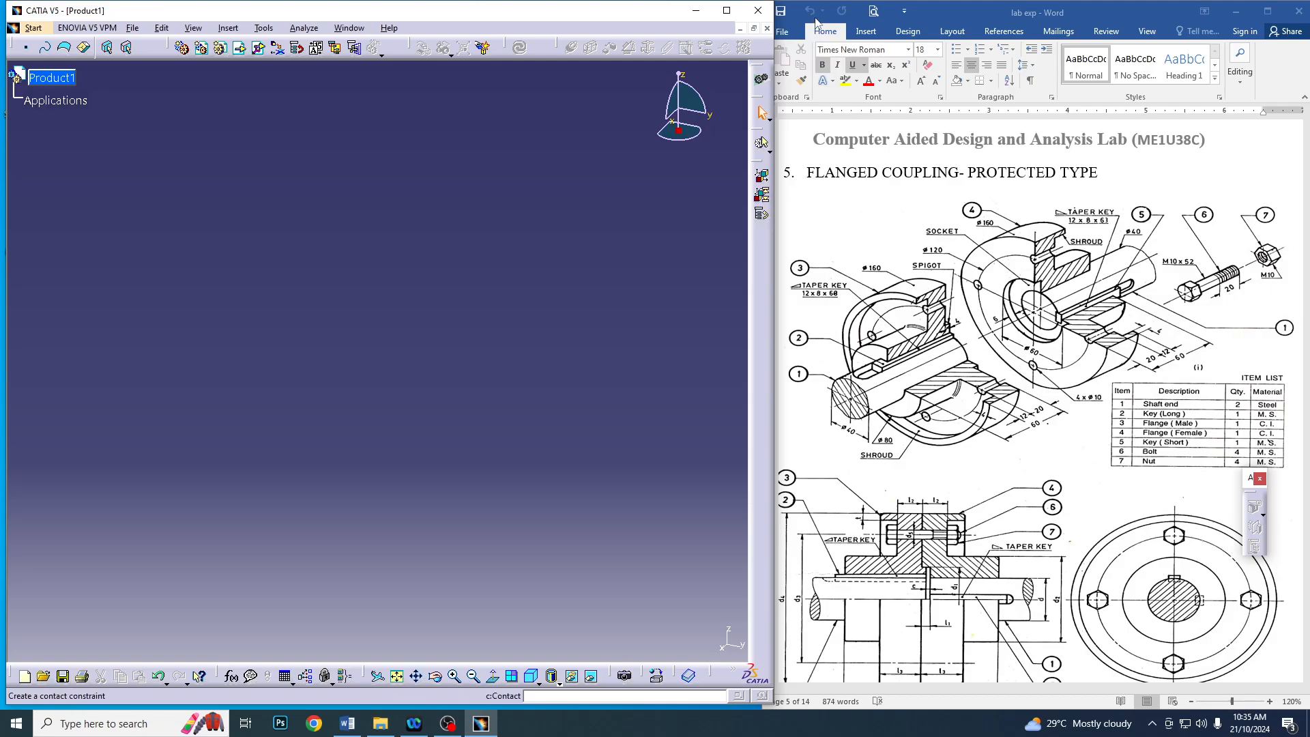
click(768, 28)
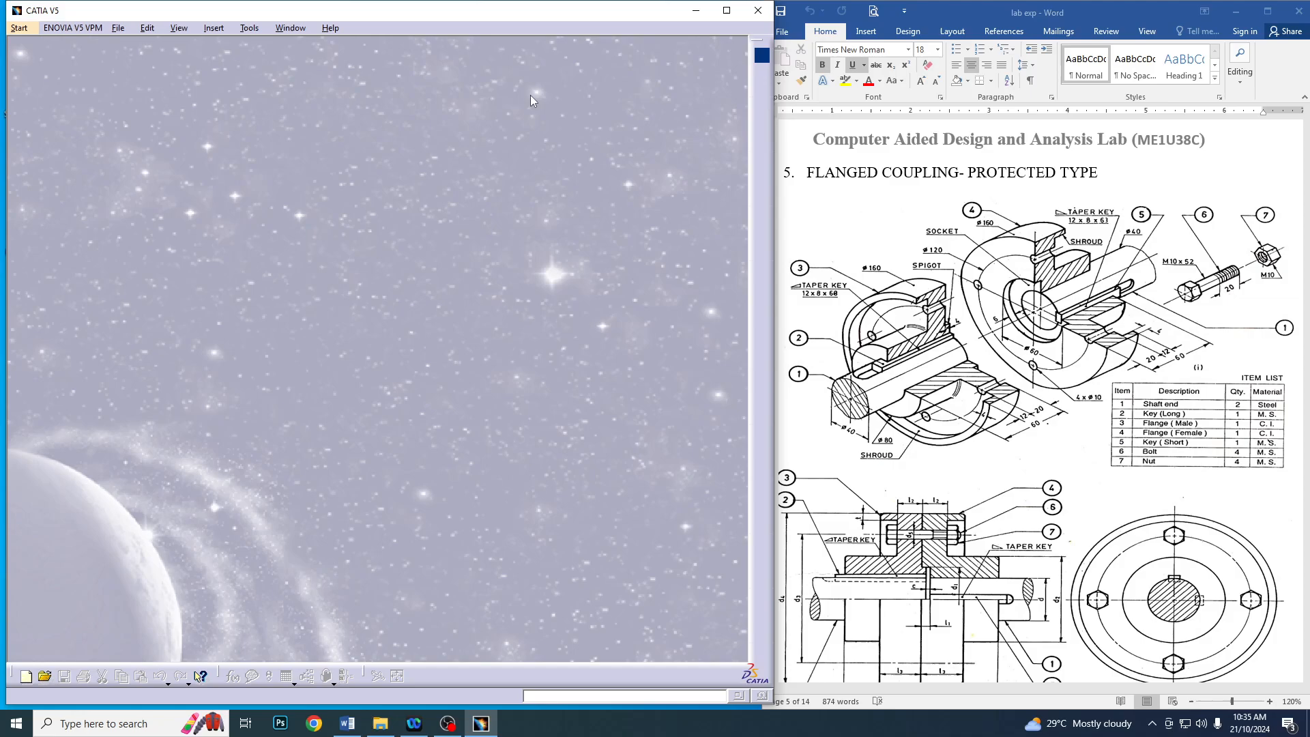
click(19, 28)
mouse_move(85, 59)
click(273, 57)
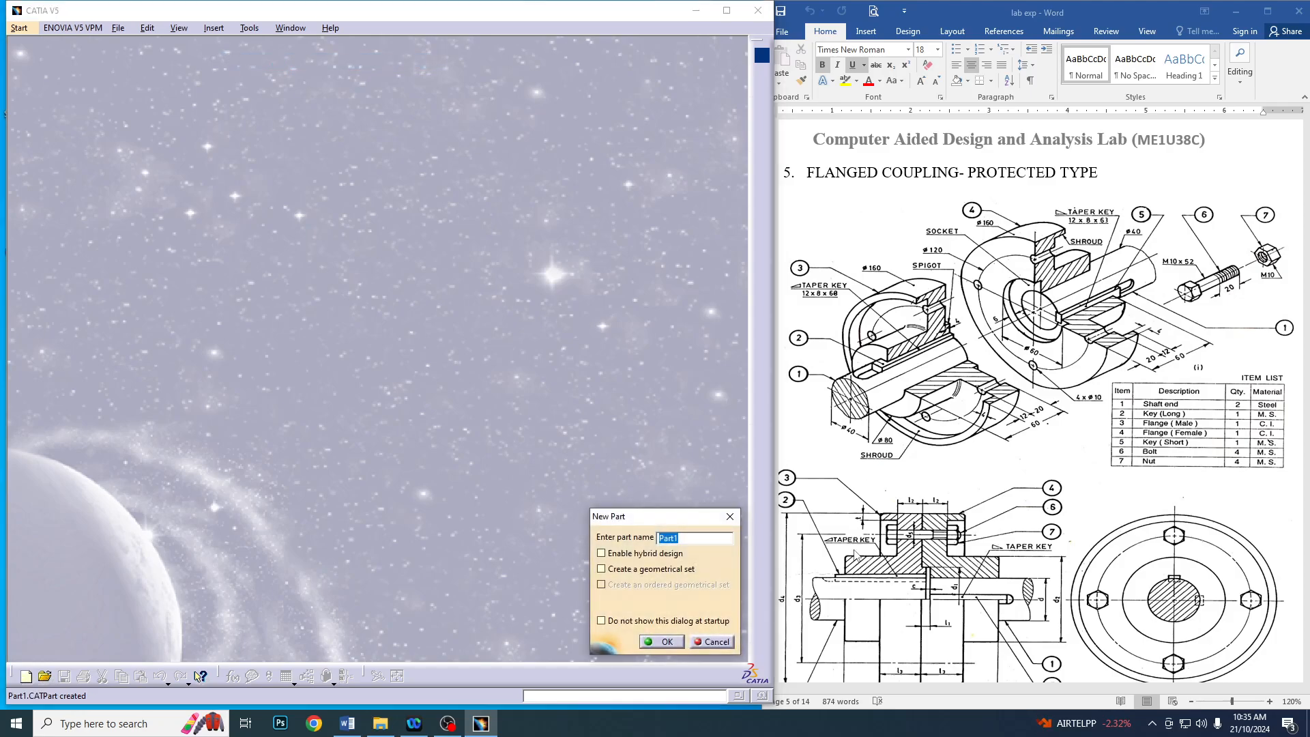
text(Shaft Male)
click(666, 642)
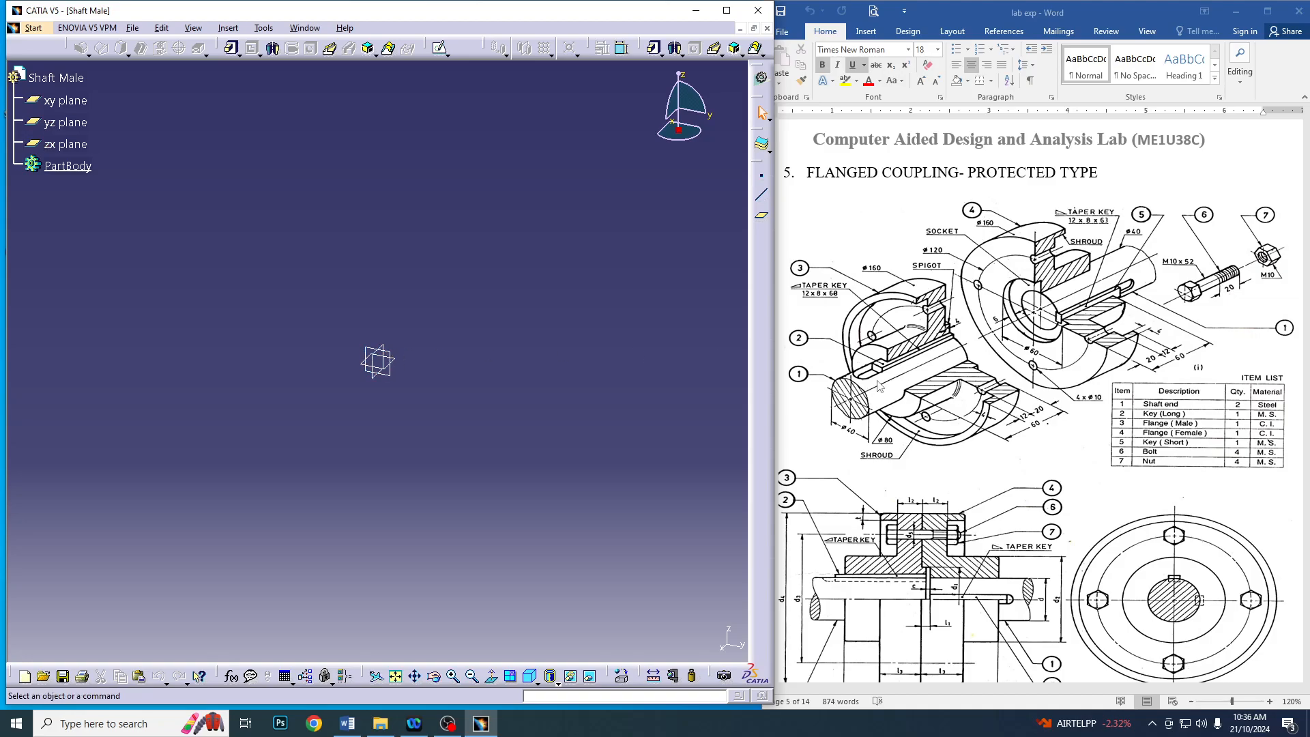
Start a sketch on the yz plane and draw a circle about 66 mm in diameter centred on the origin
click(390, 362)
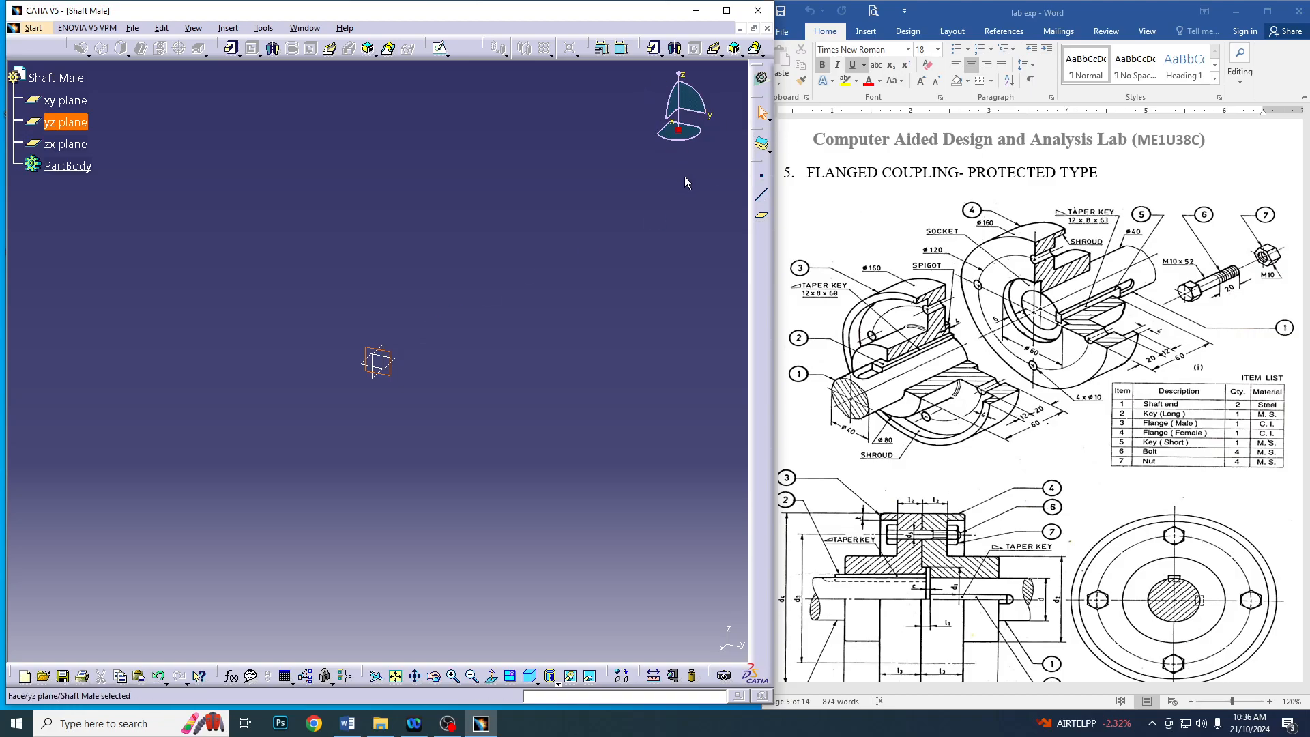
click(439, 47)
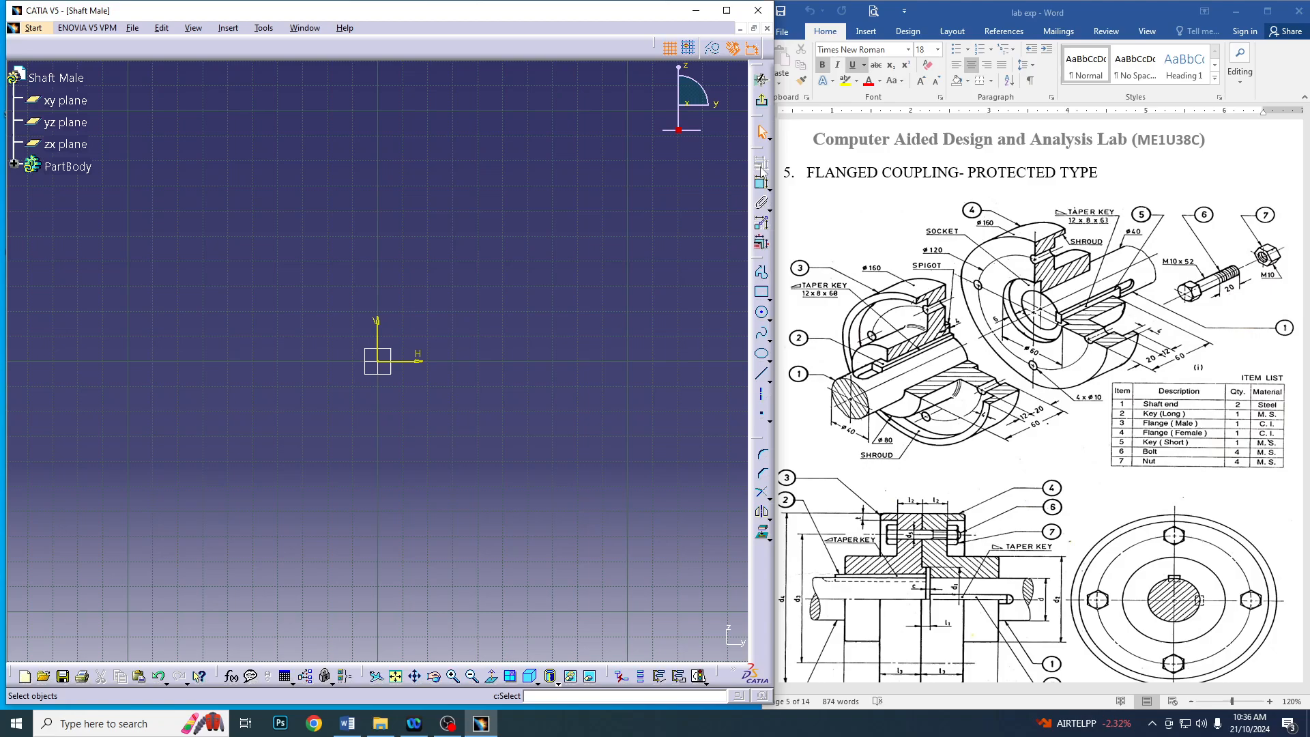
click(763, 315)
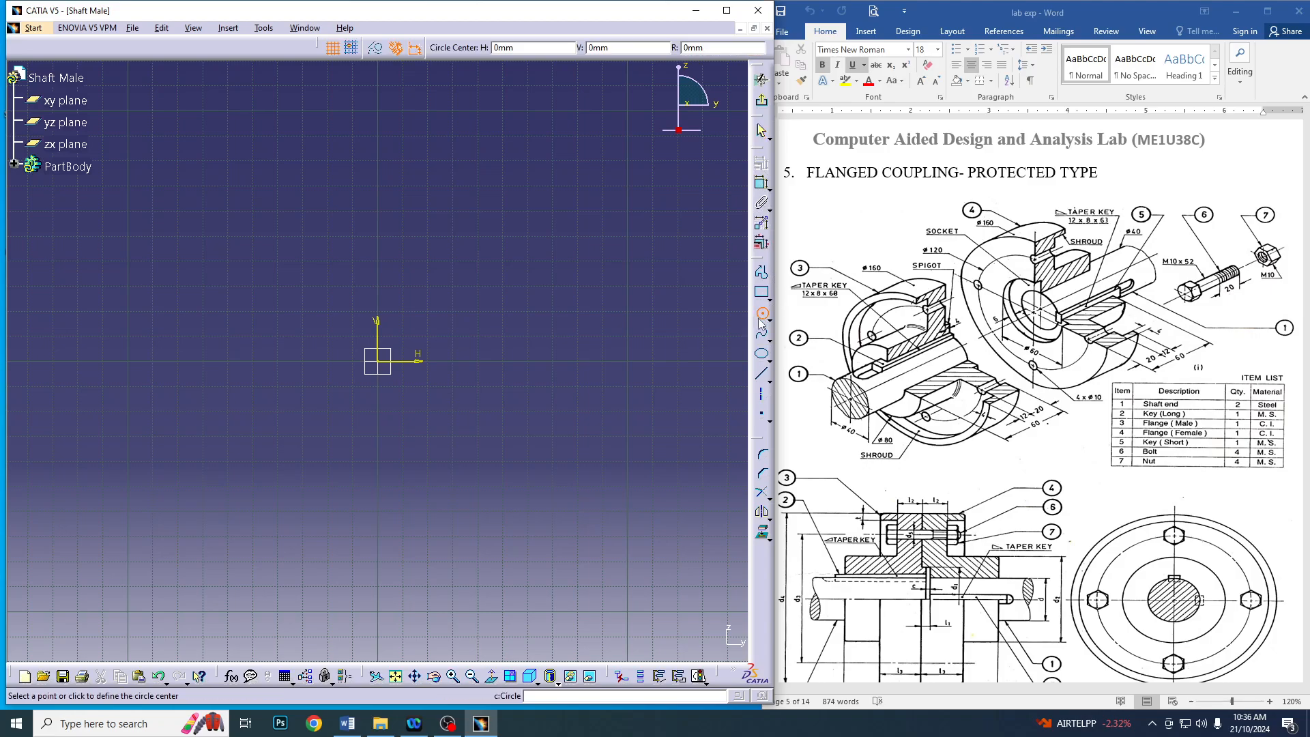
click(380, 362)
click(456, 387)
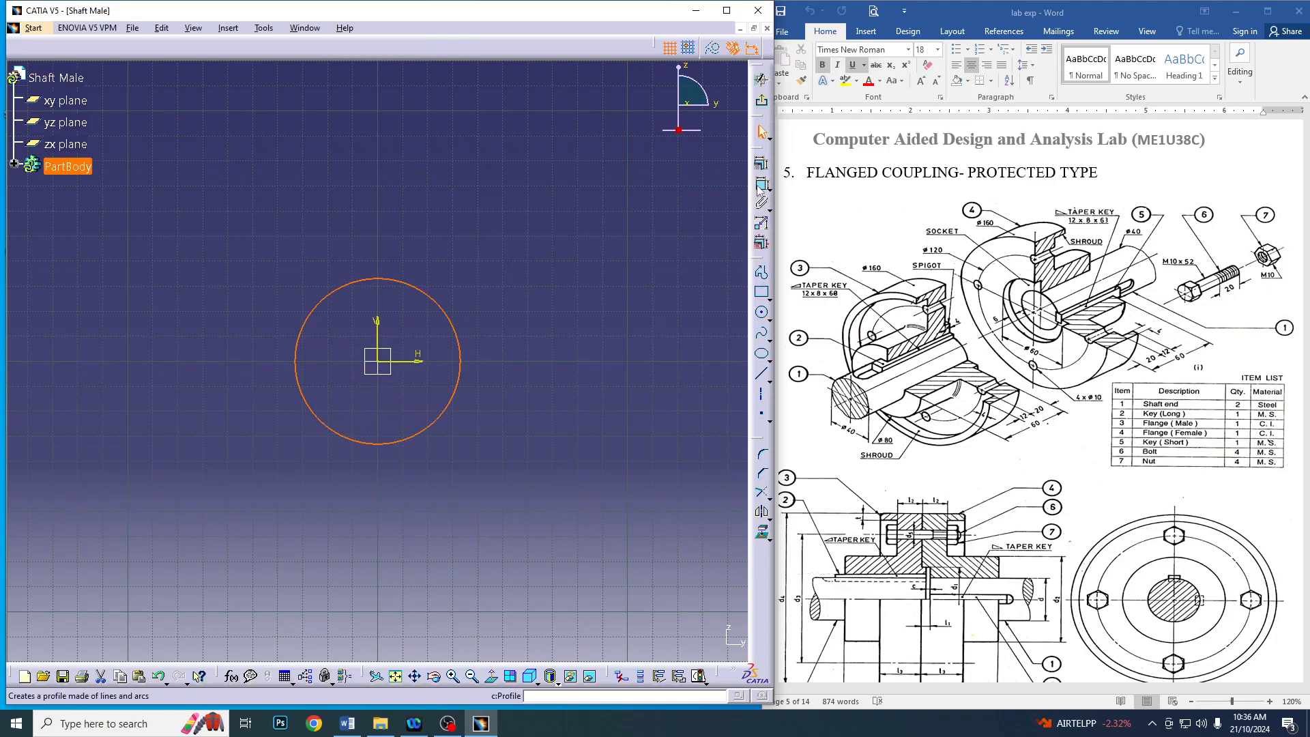
Dimension the circle's diameter, set it to 40 mm and exit the sketch
click(761, 186)
click(503, 225)
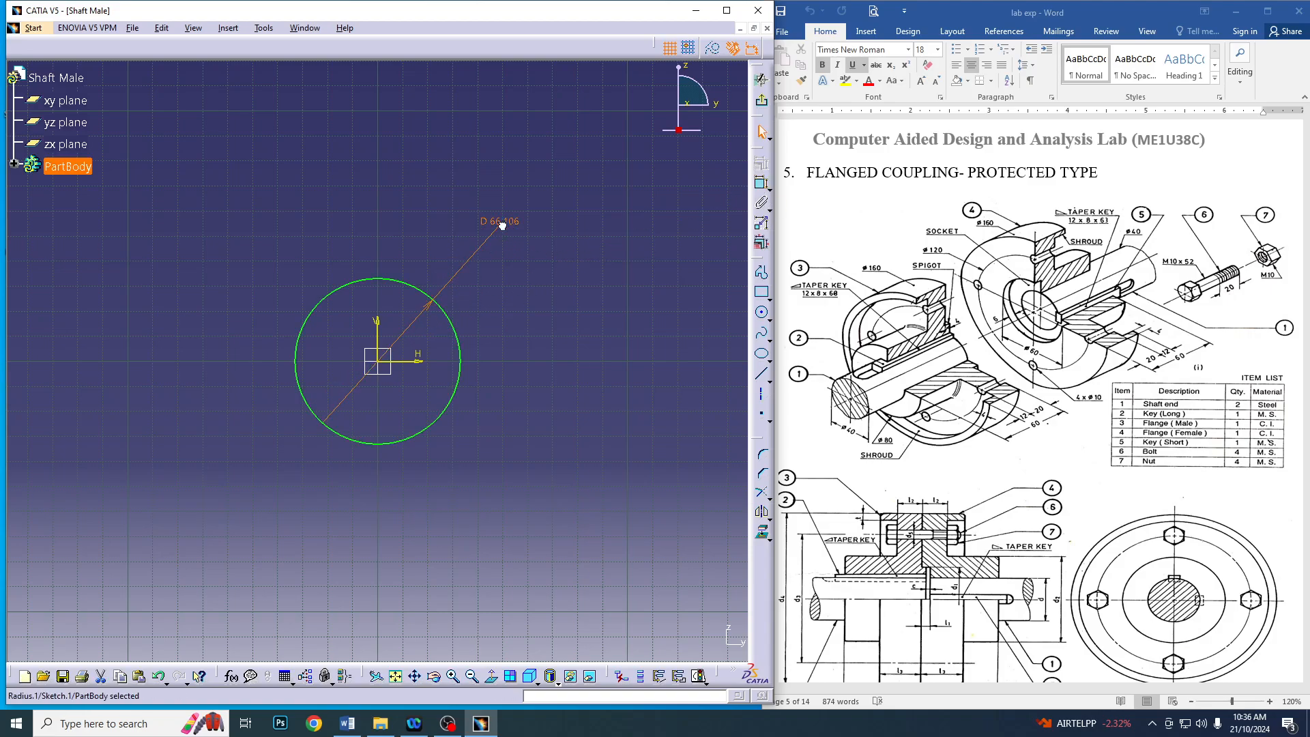
double_click(504, 231)
click(556, 571)
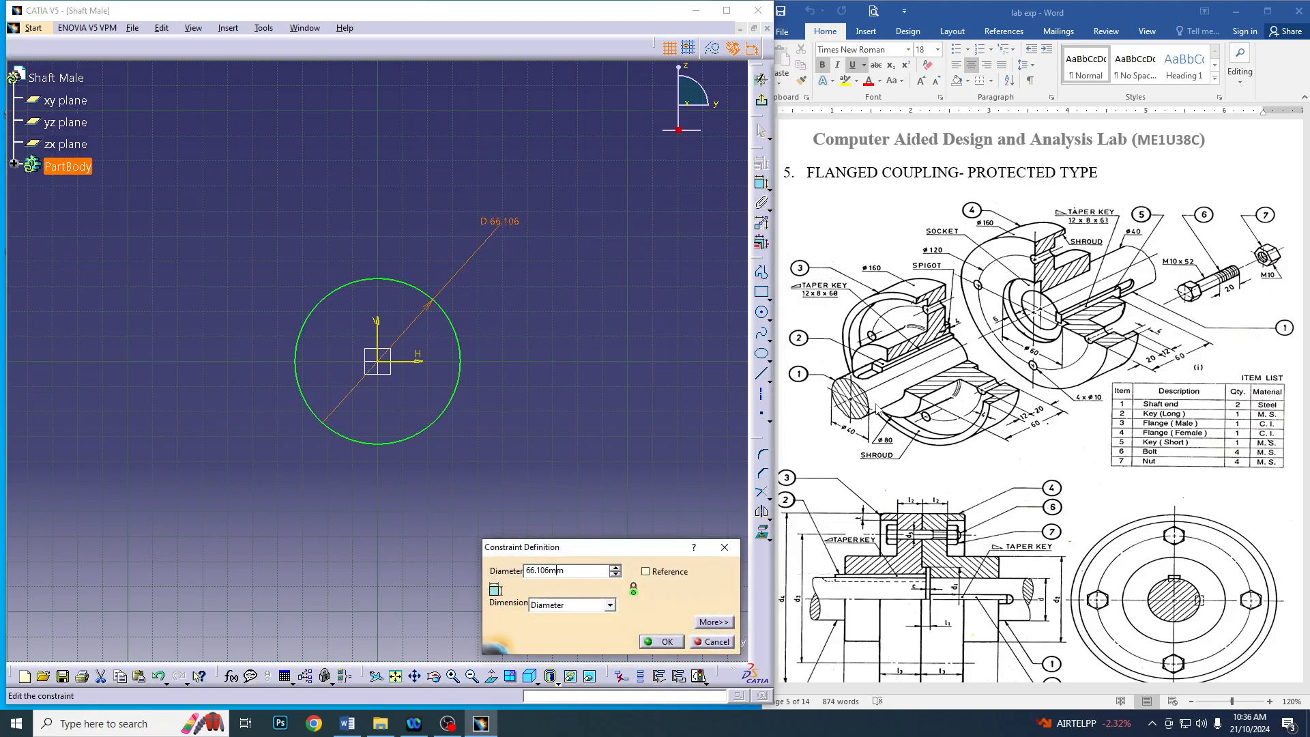
key(Return)
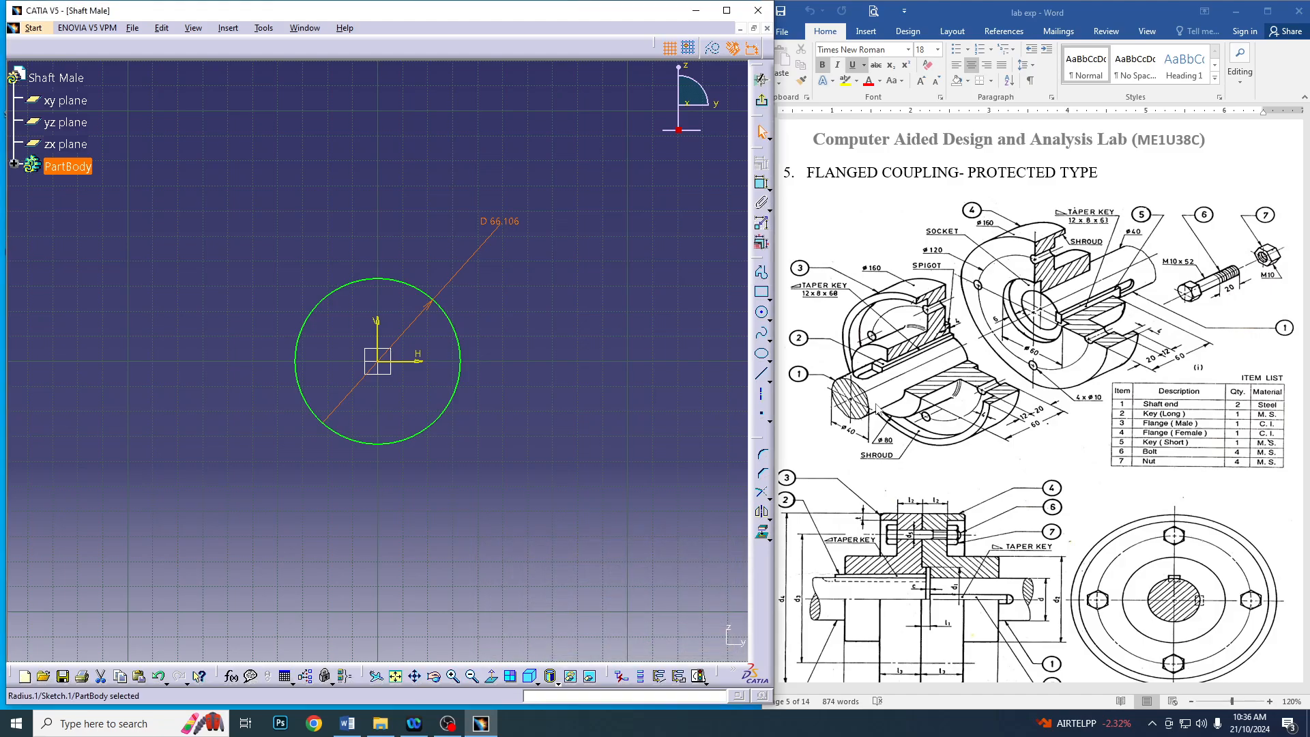
double_click(492, 223)
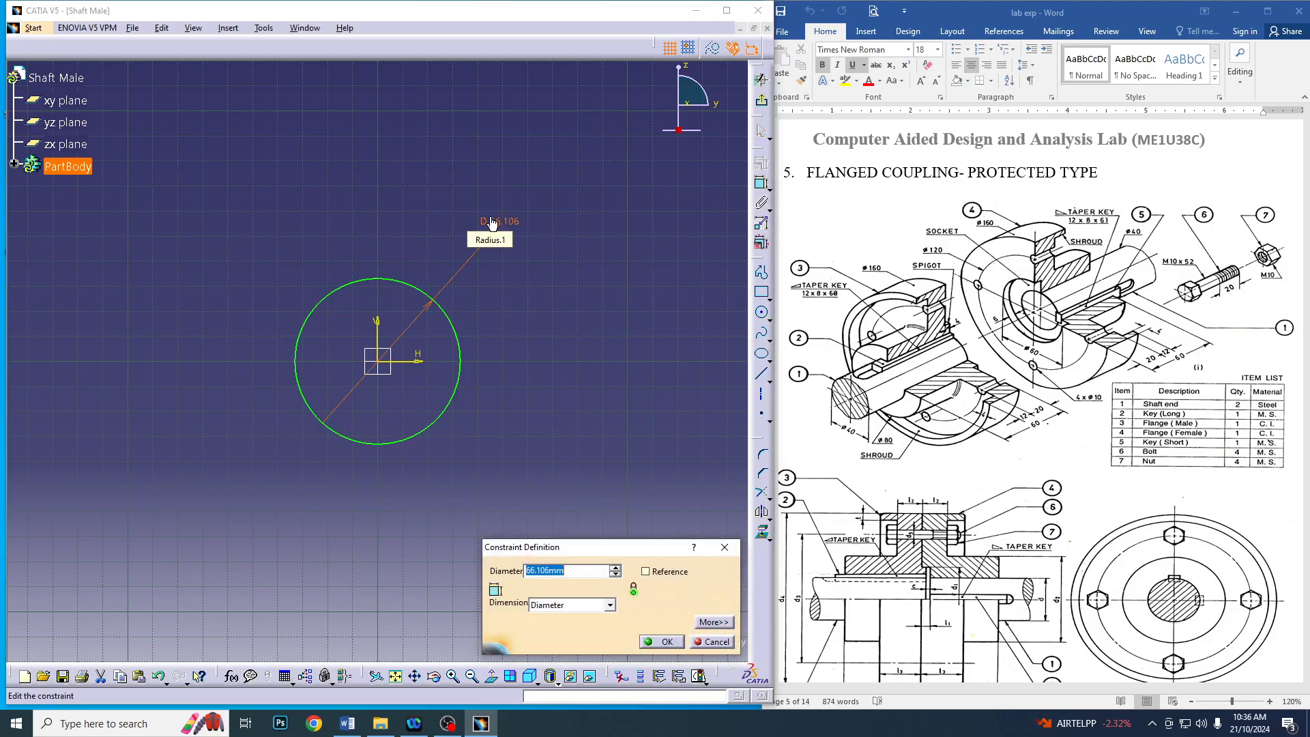
text(40)
key(Return)
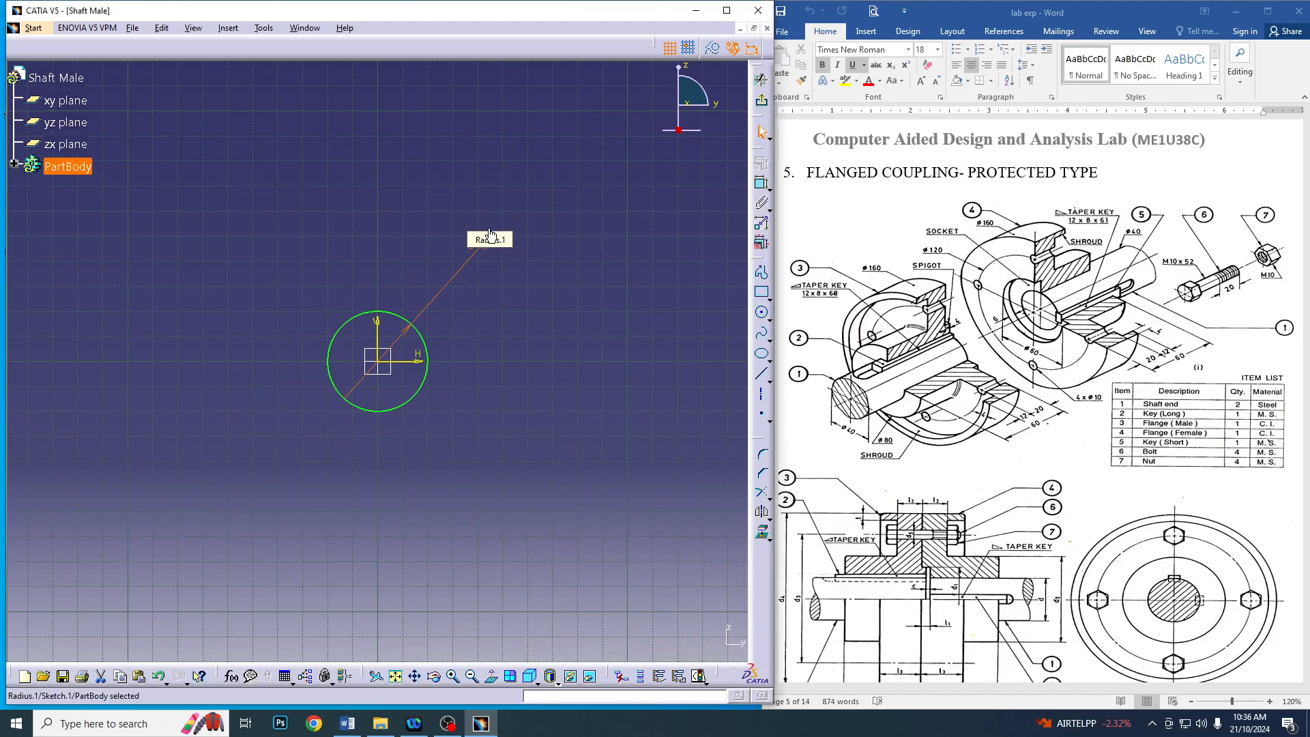
click(762, 79)
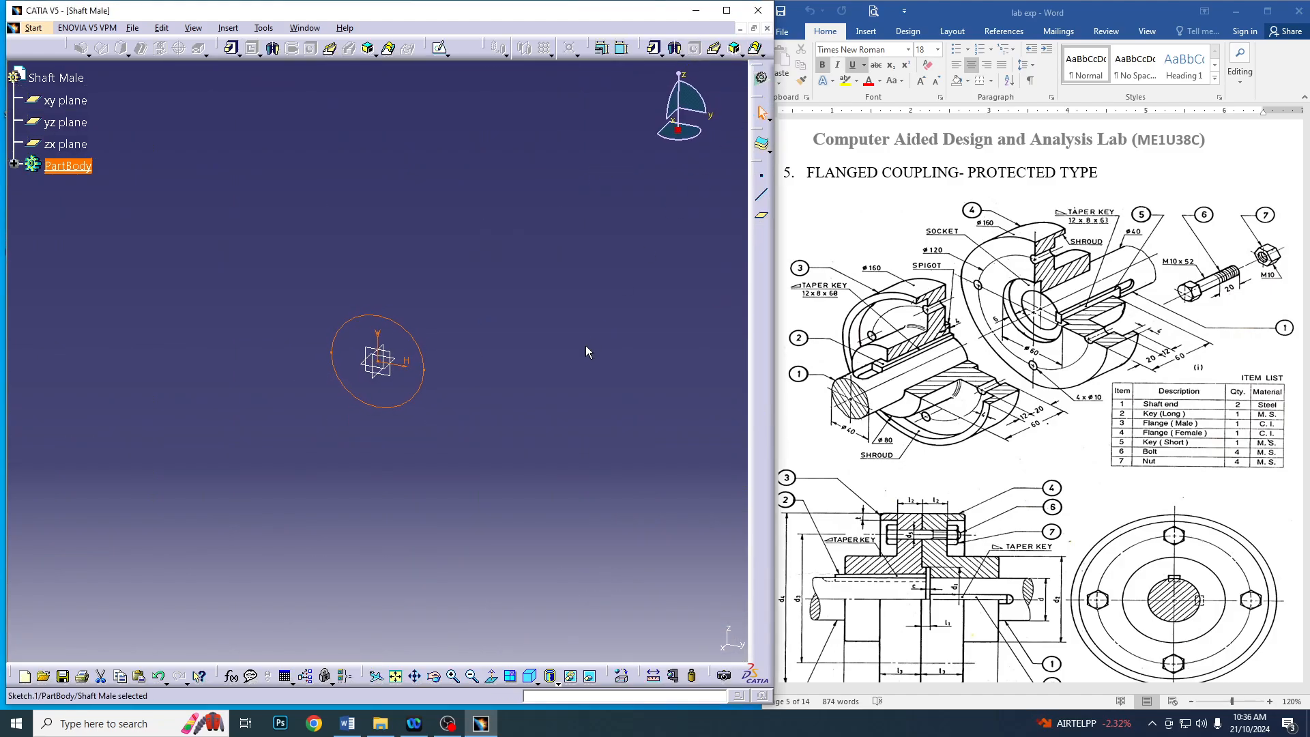
Pad the circle sketch to a length of 100 mm to form the shaft
click(654, 47)
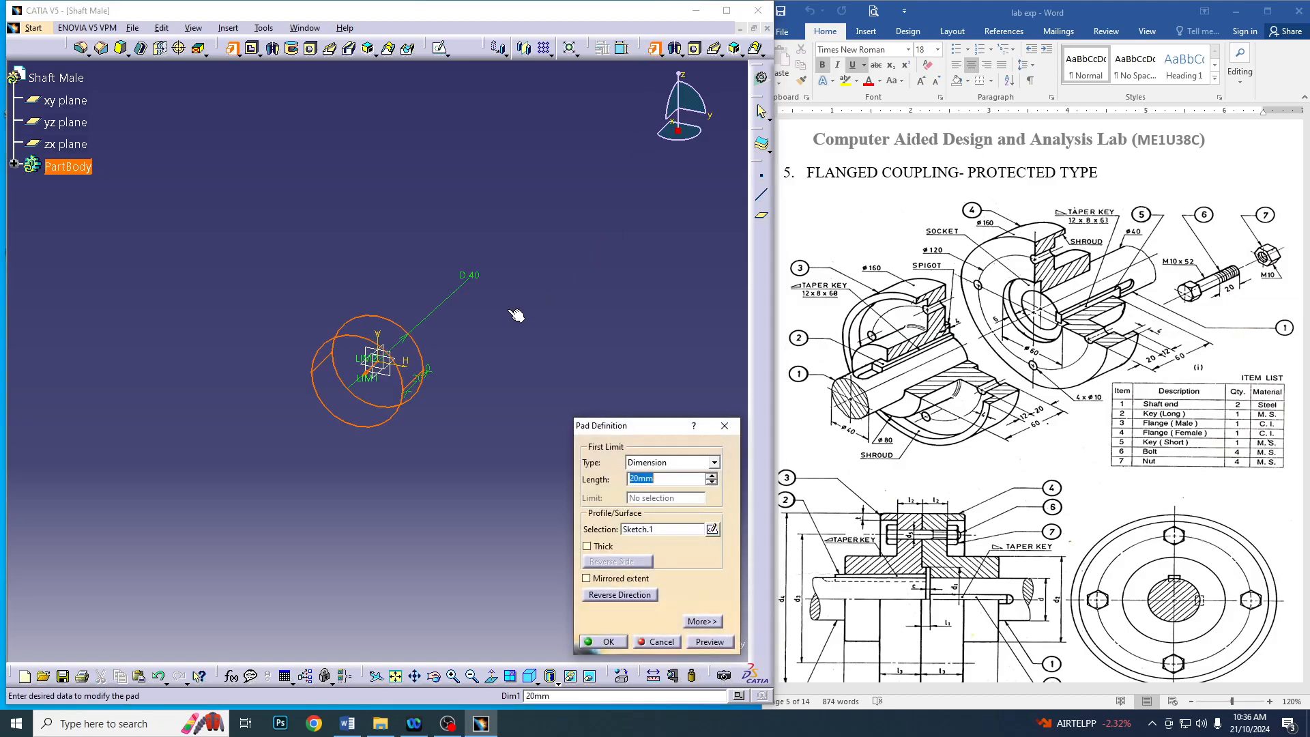
text(100)
key(Return)
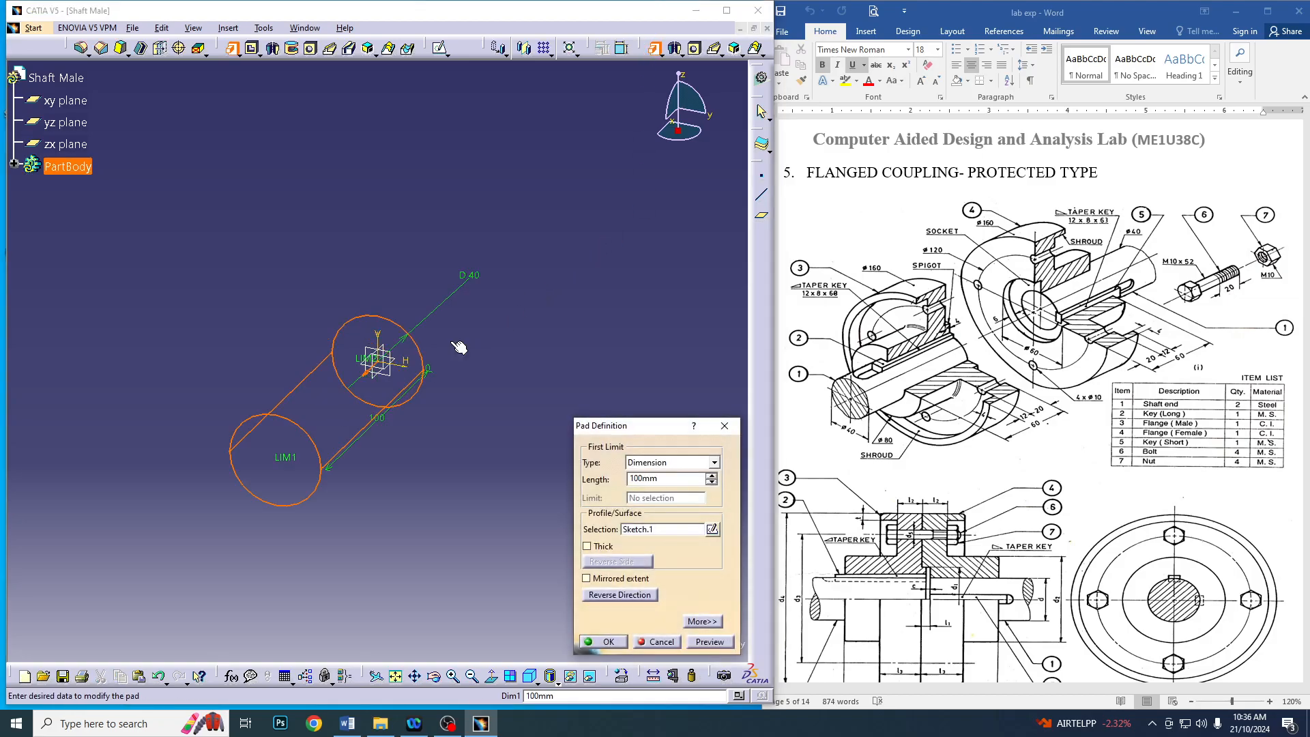
click(613, 642)
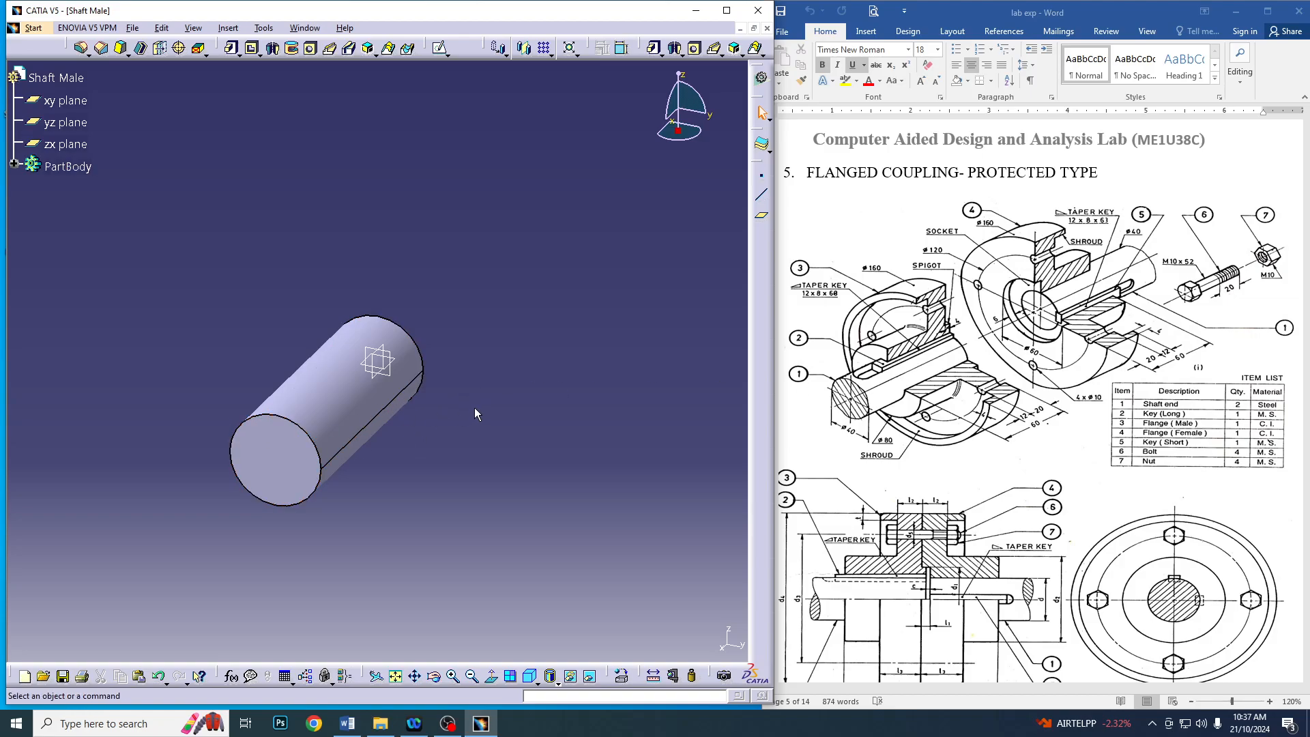
Sketch a centred rectangle about 20 by 10 mm on the shaft's end face at the origin, centred on the vertical axis above the circle
middle_drag(475, 411, 53, 354)
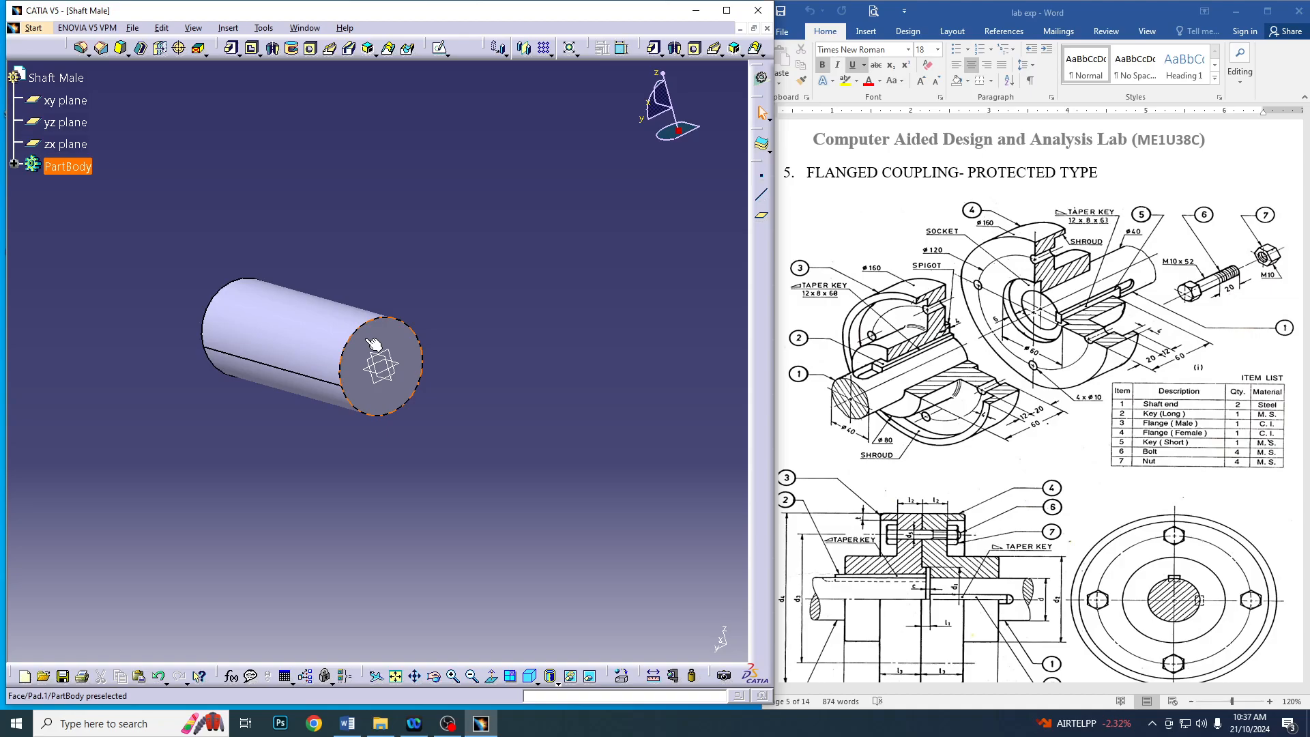
click(379, 365)
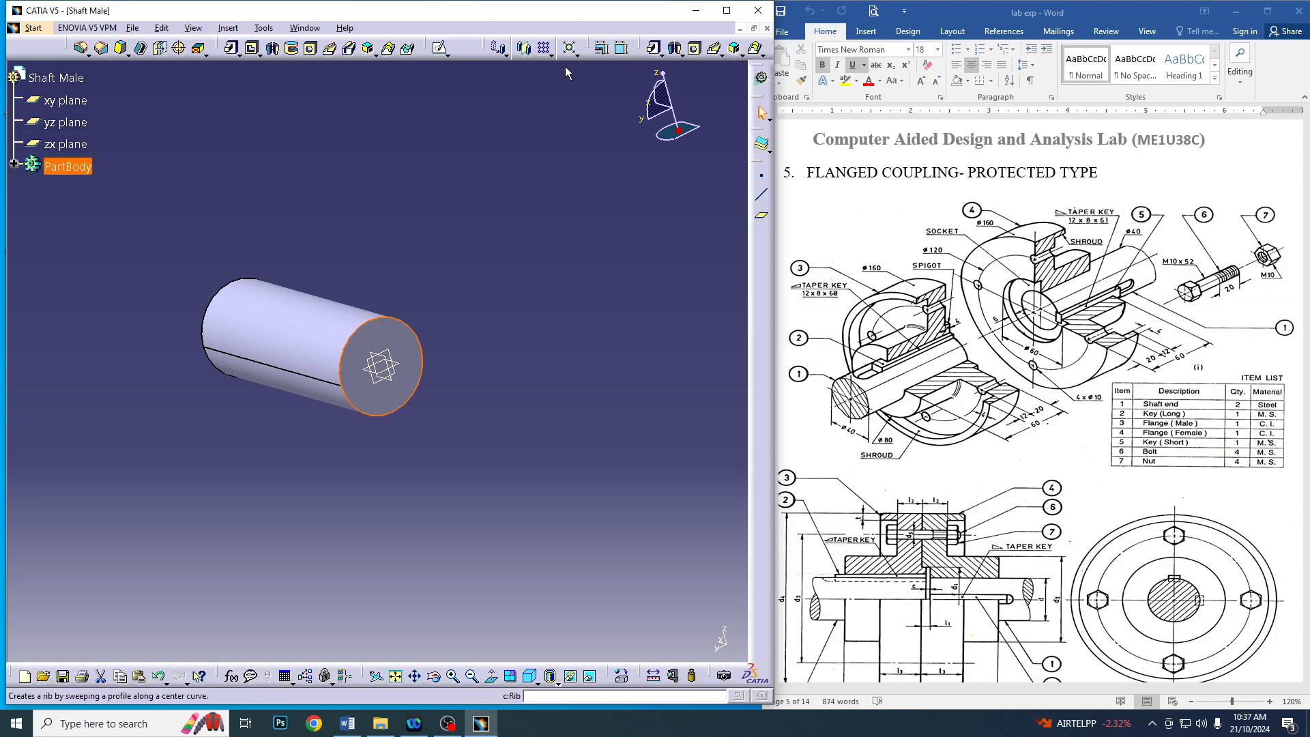
click(440, 47)
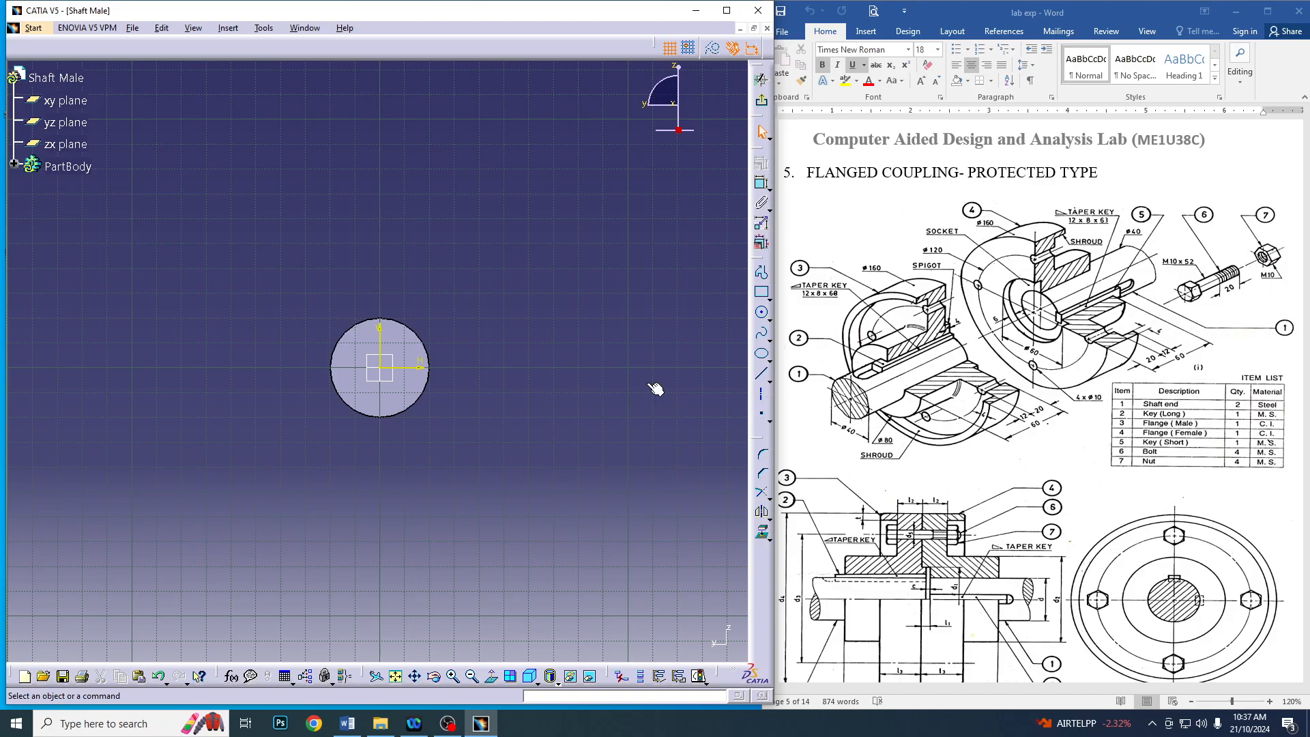
click(768, 300)
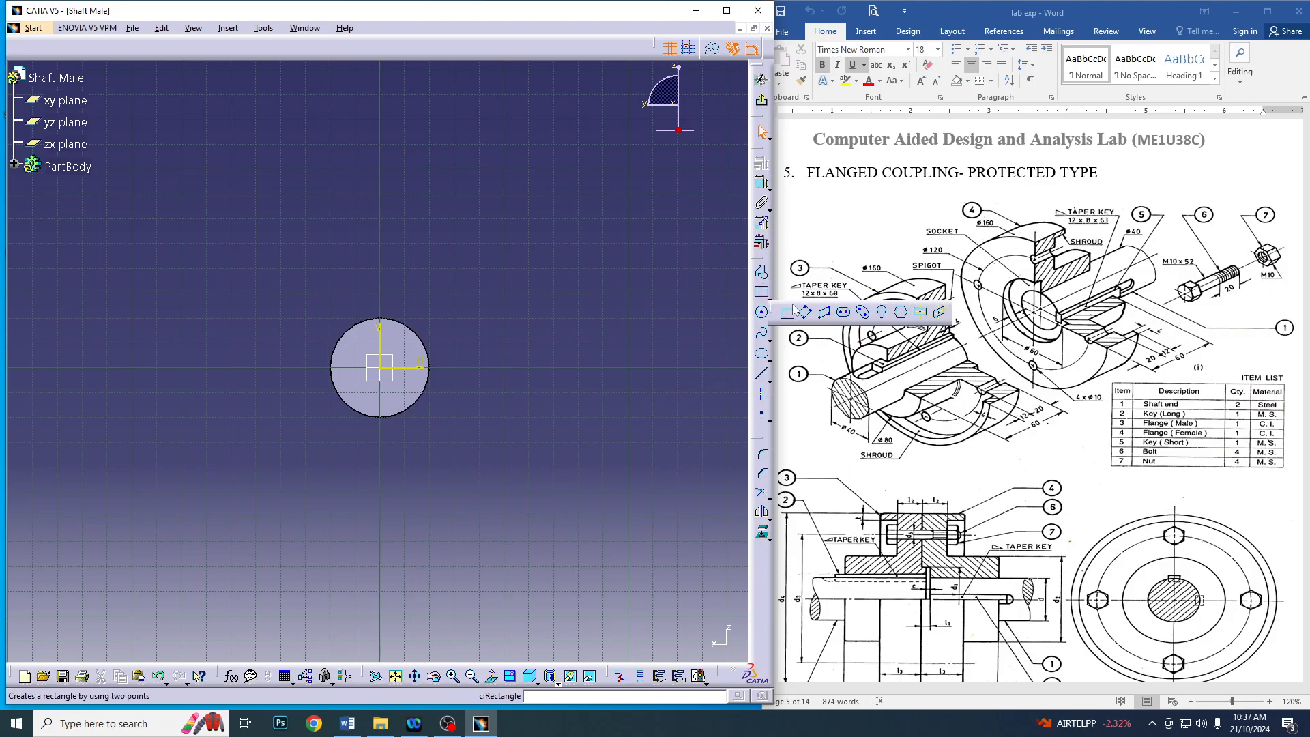
click(920, 312)
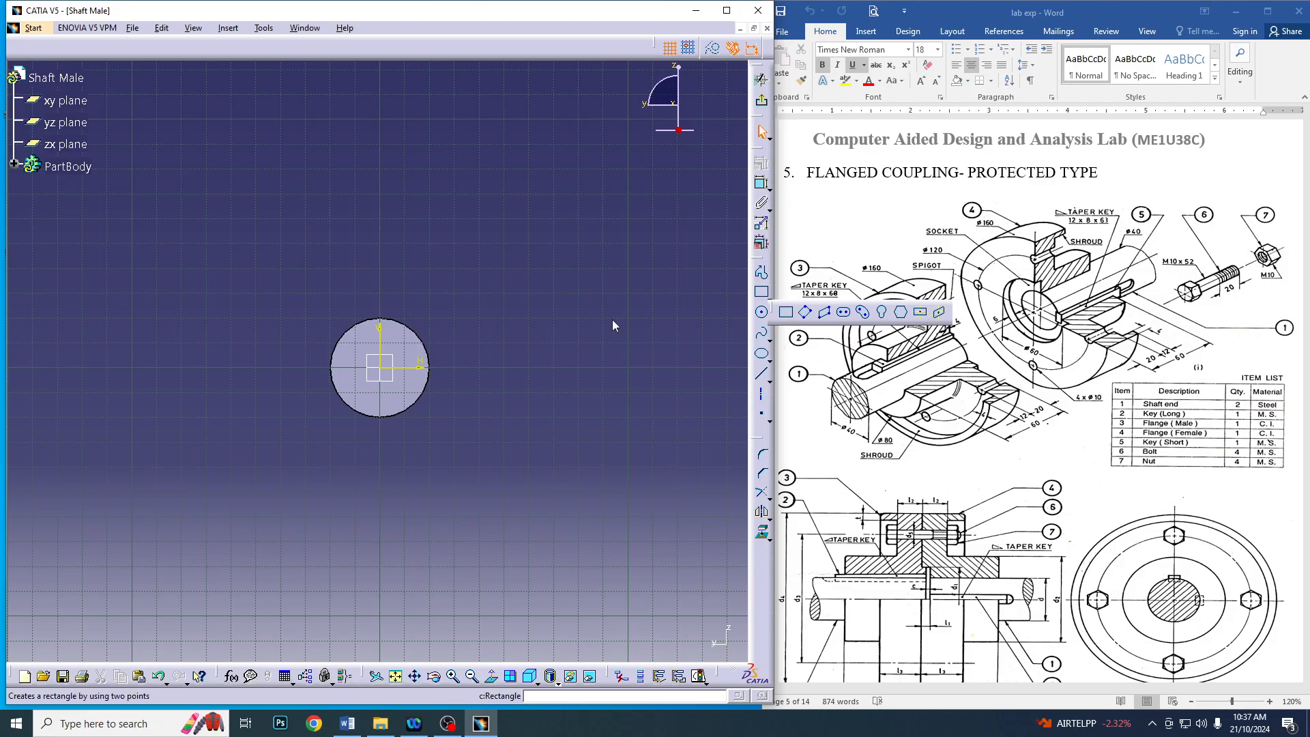
click(380, 292)
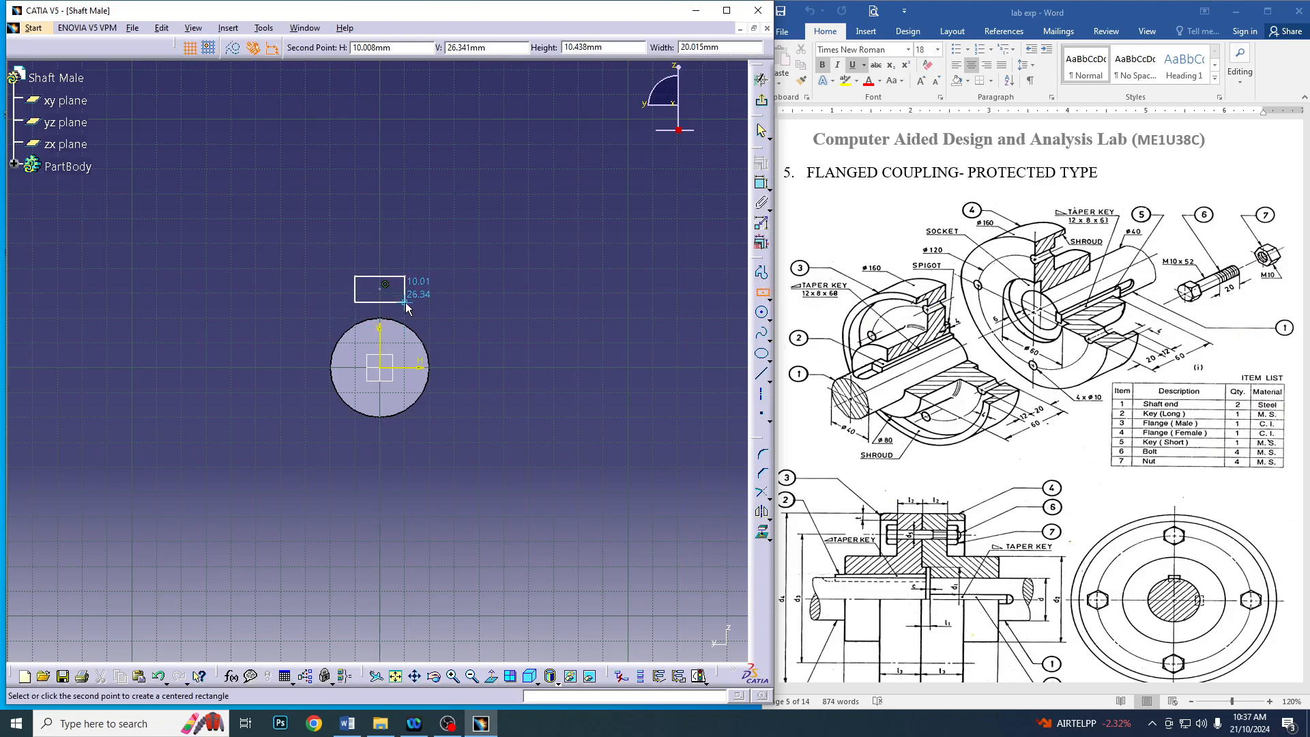
click(404, 302)
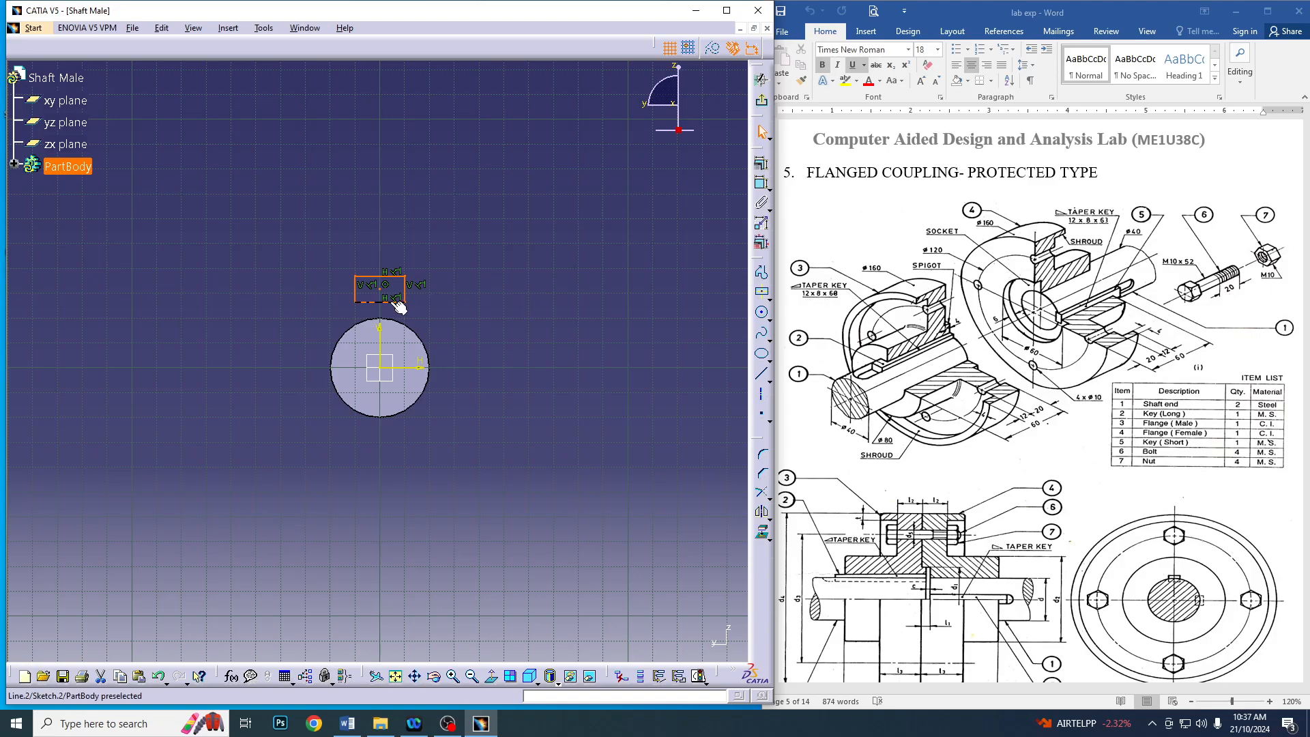
Dimension the rectangle's horizontal width and set it to 12 mm
click(769, 188)
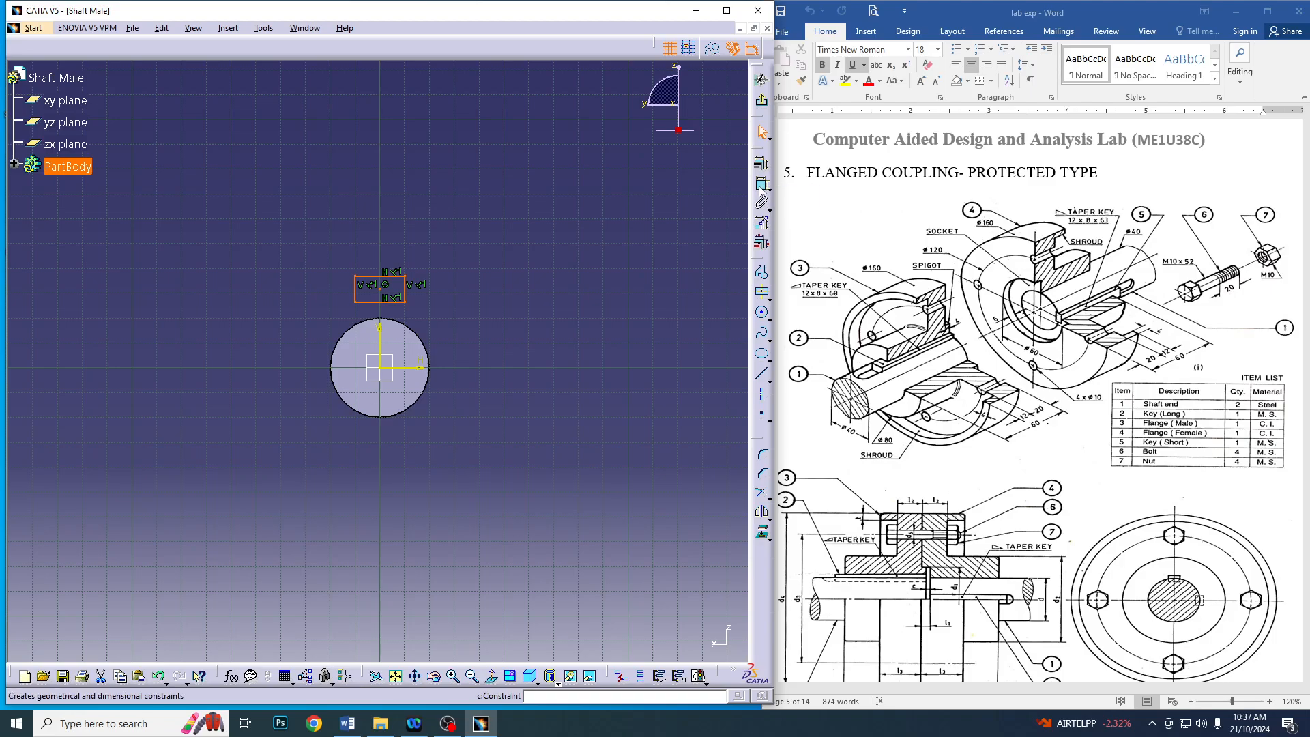
click(761, 185)
click(380, 301)
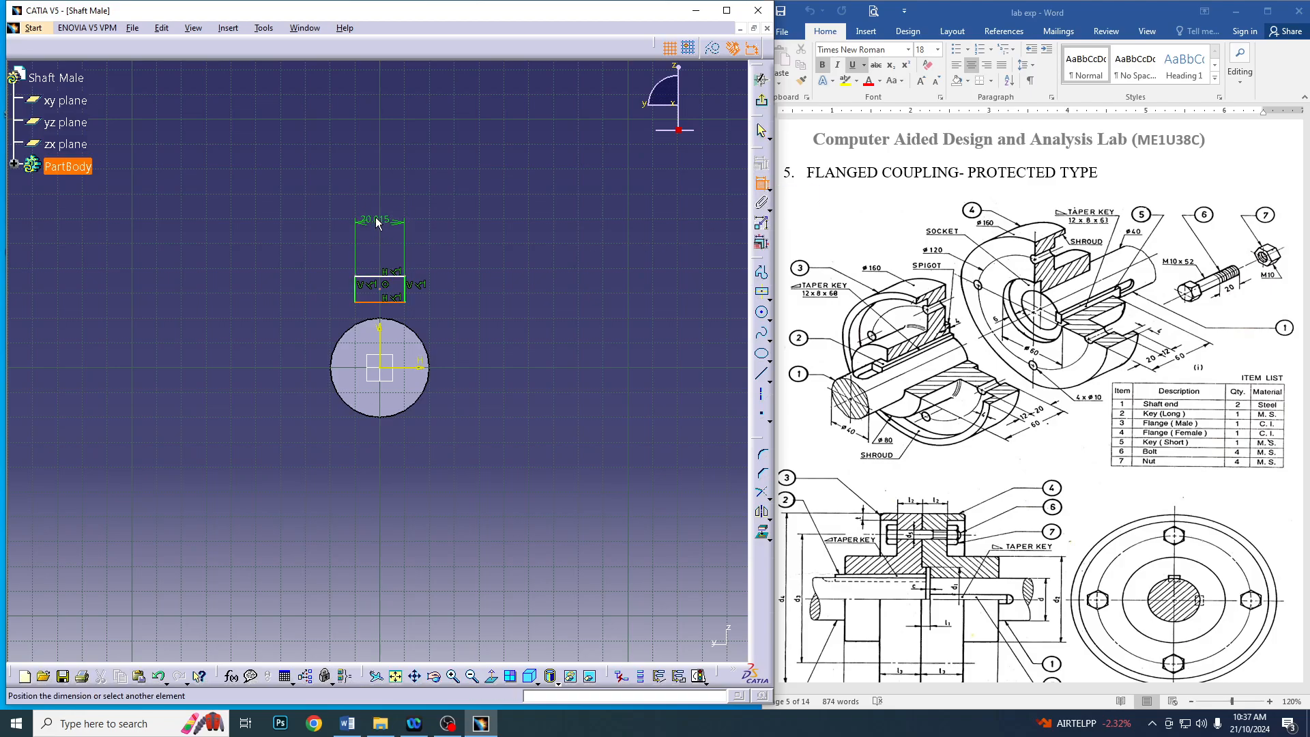
click(374, 213)
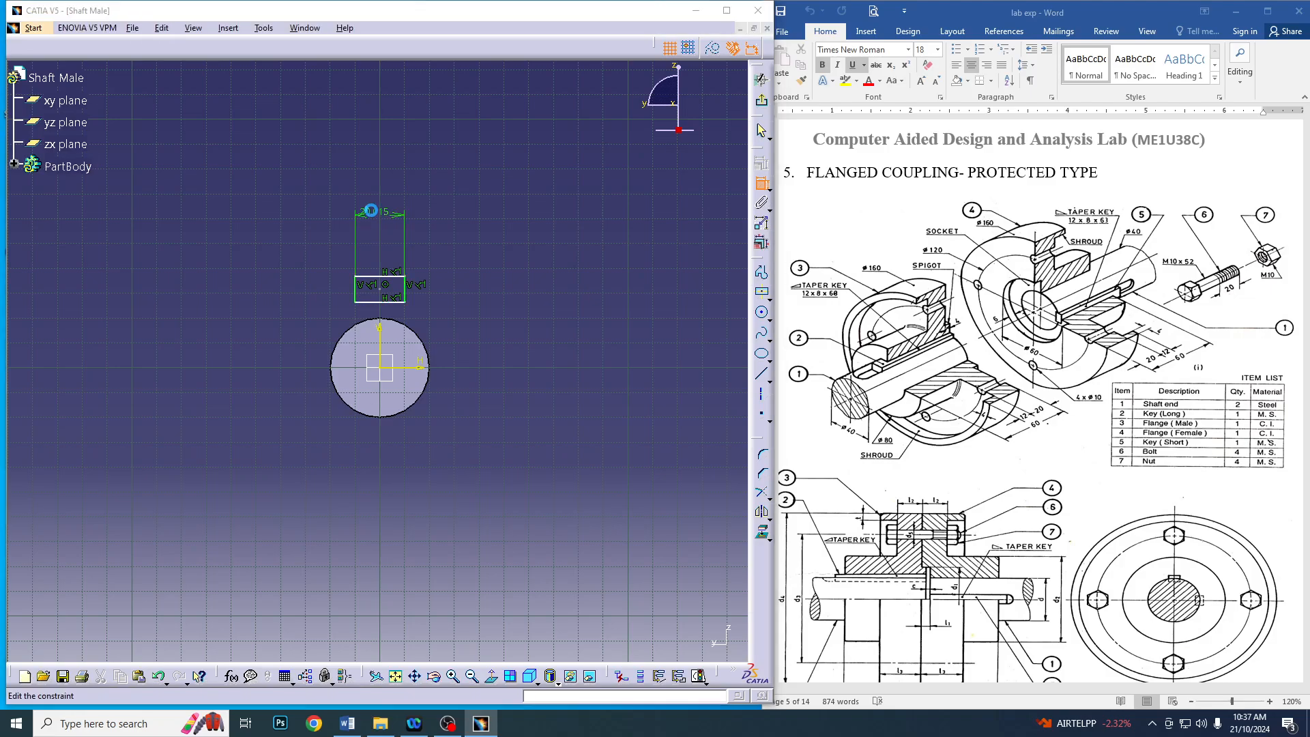
double_click(374, 214)
text(12)
key(Return)
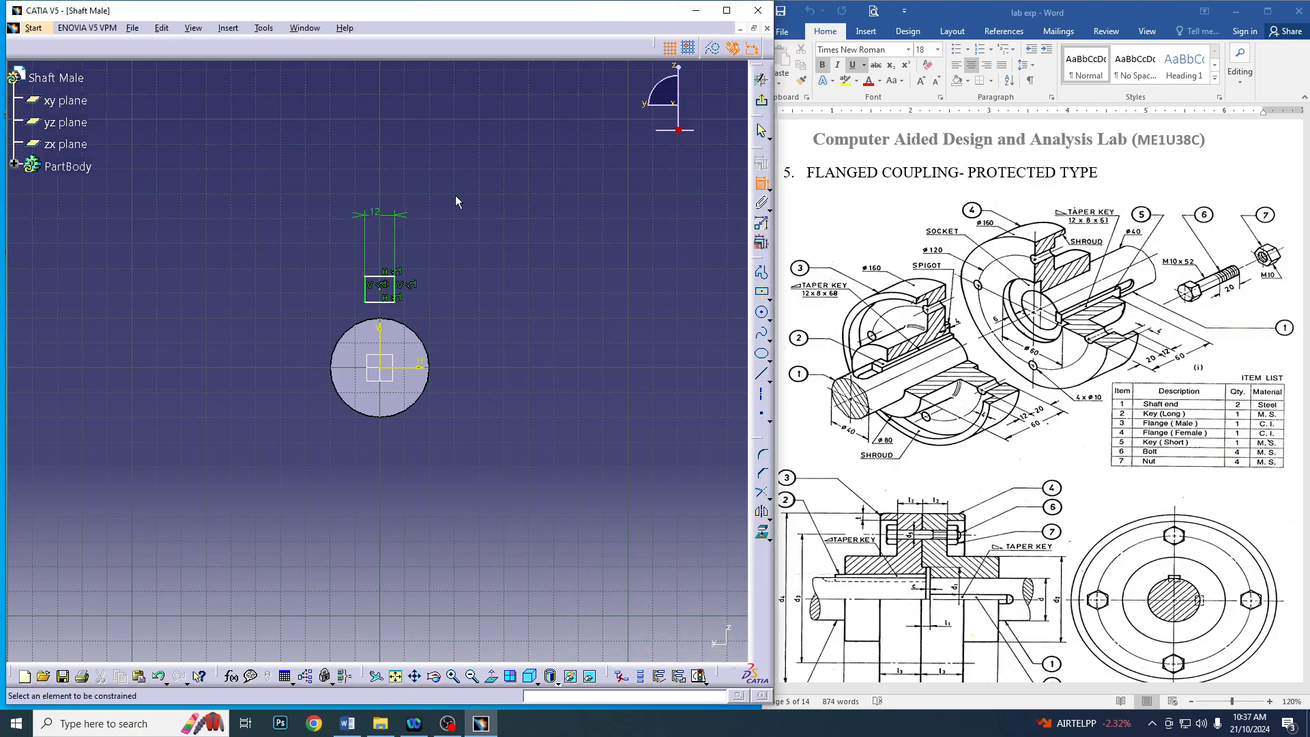
Dimension the rectangle's vertical height and set it to 8 mm
click(395, 289)
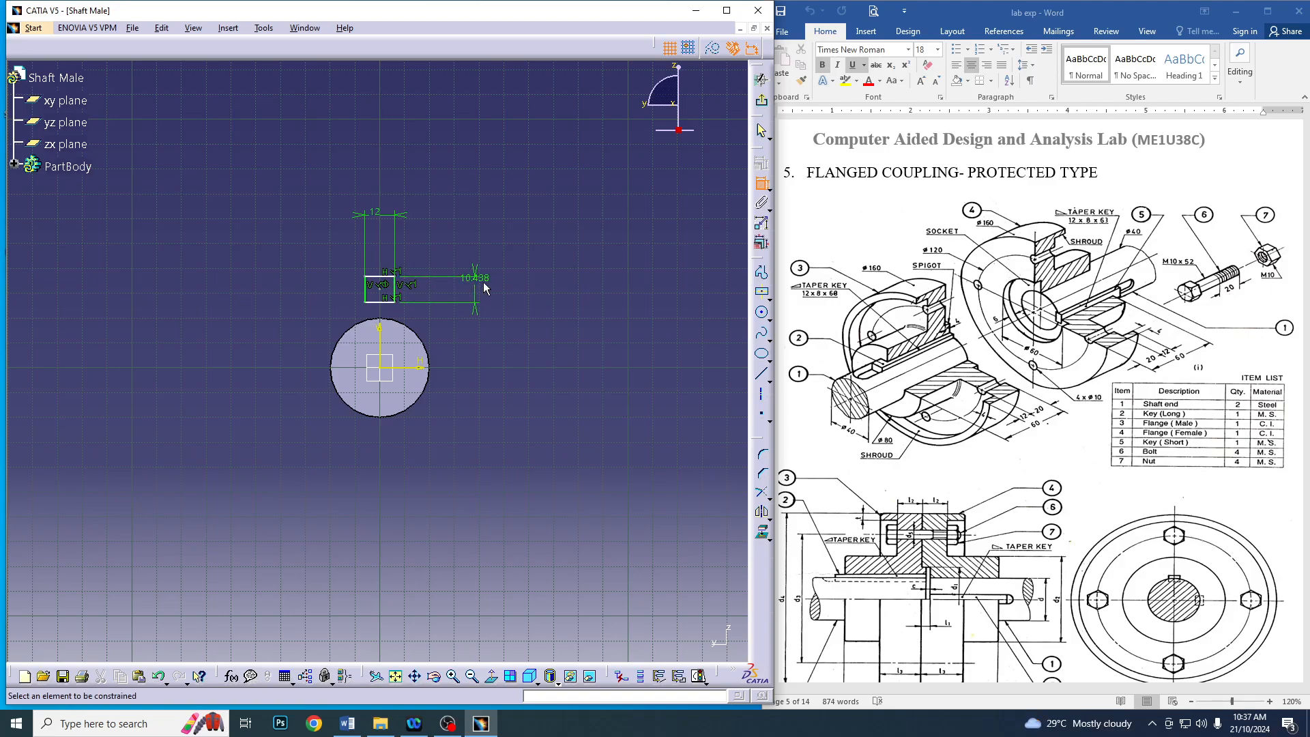
click(485, 289)
double_click(485, 290)
text(8)
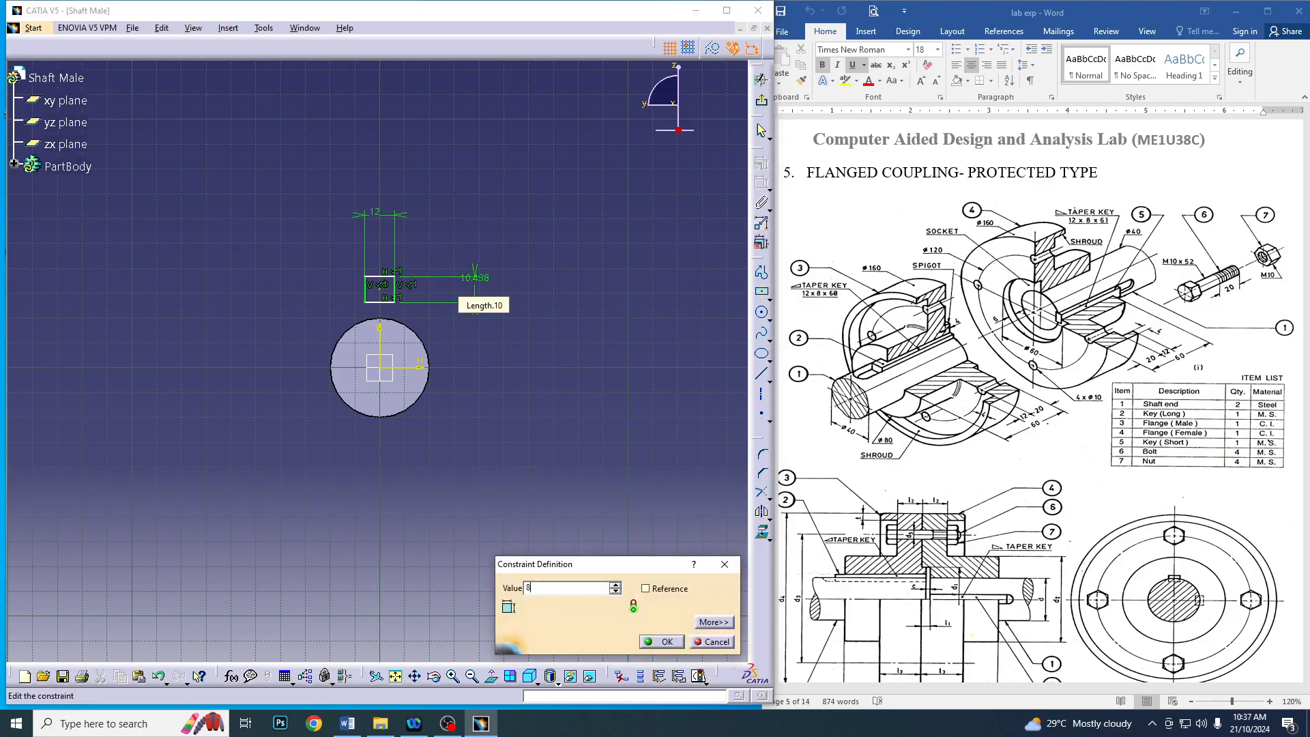
key(Return)
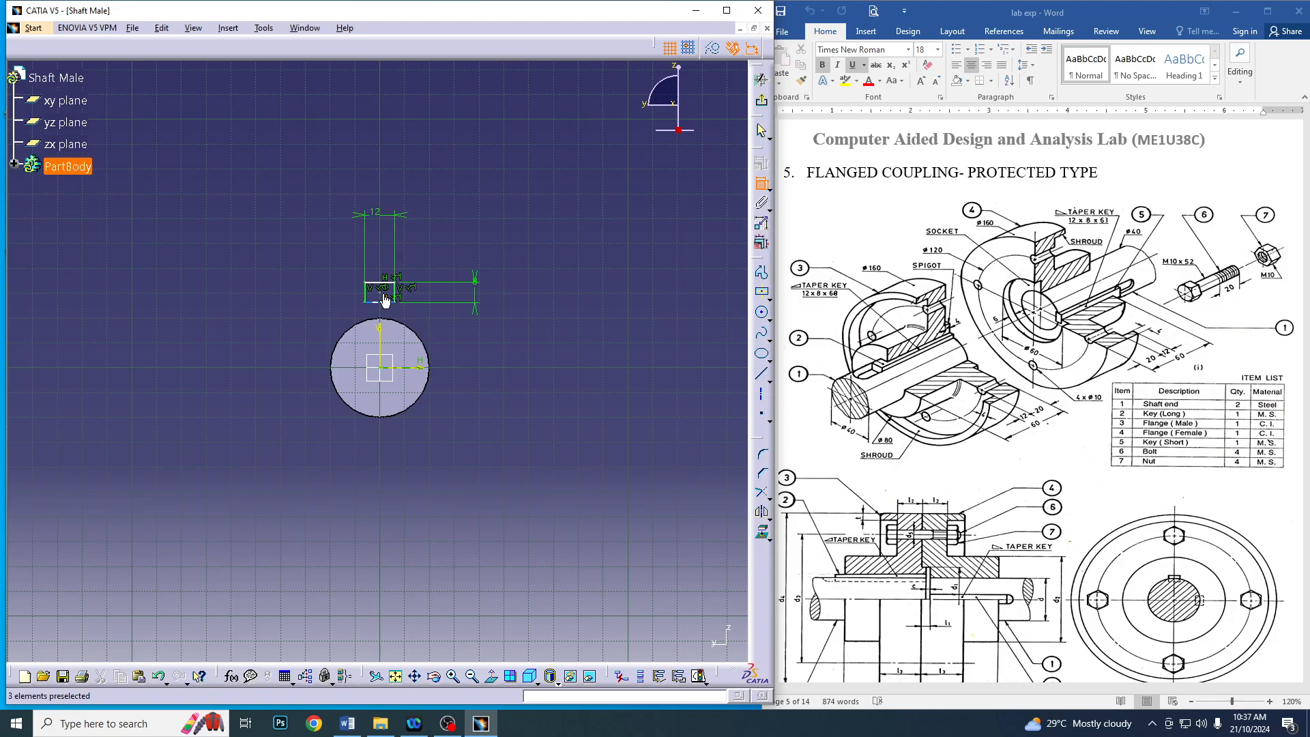
Constrain the rectangle's centre 20 mm above the horizontal axis and exit the keyway sketch
click(409, 369)
click(563, 332)
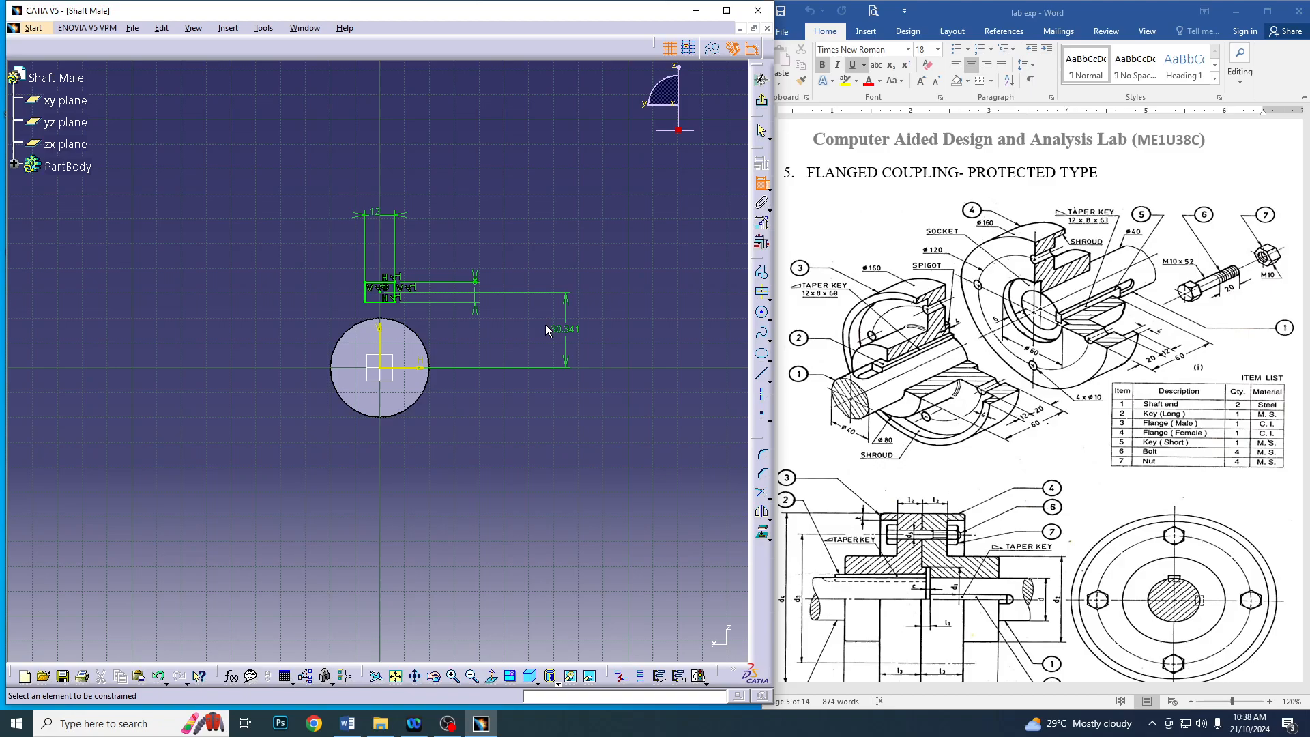
double_click(563, 334)
text(20)
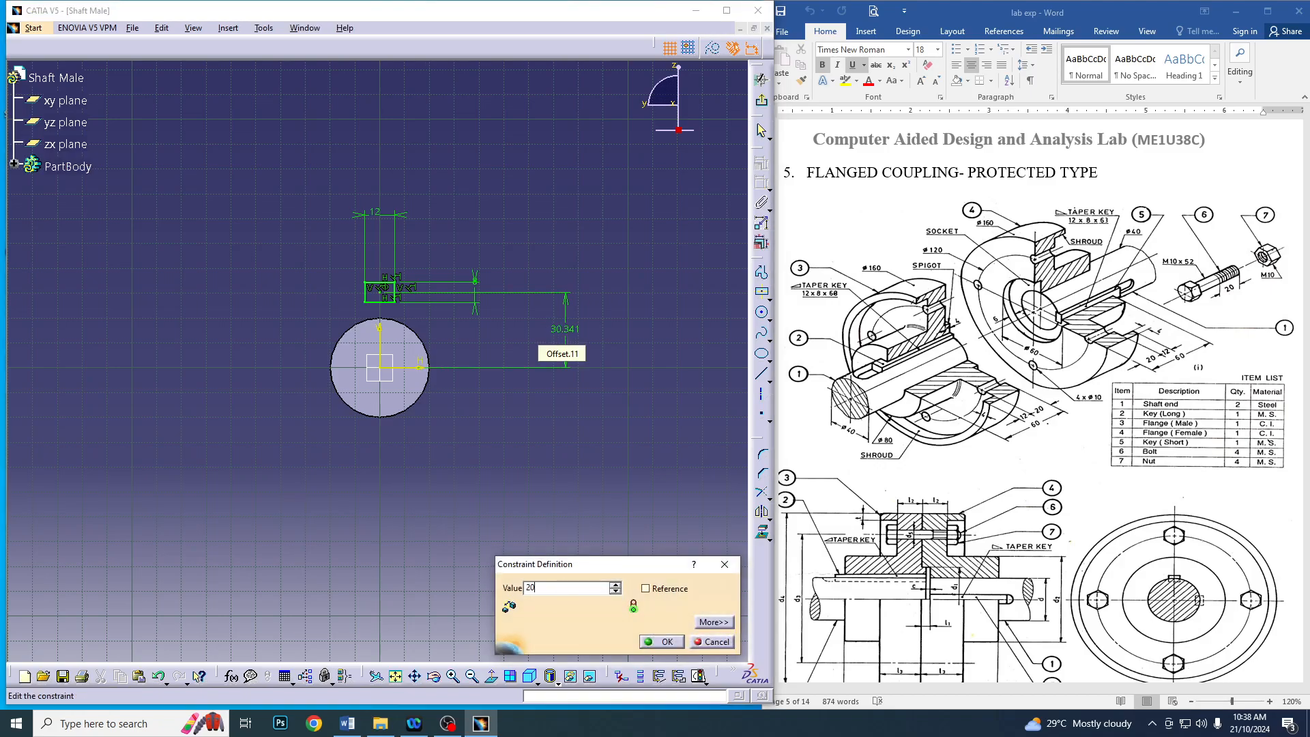
key(Return)
click(764, 103)
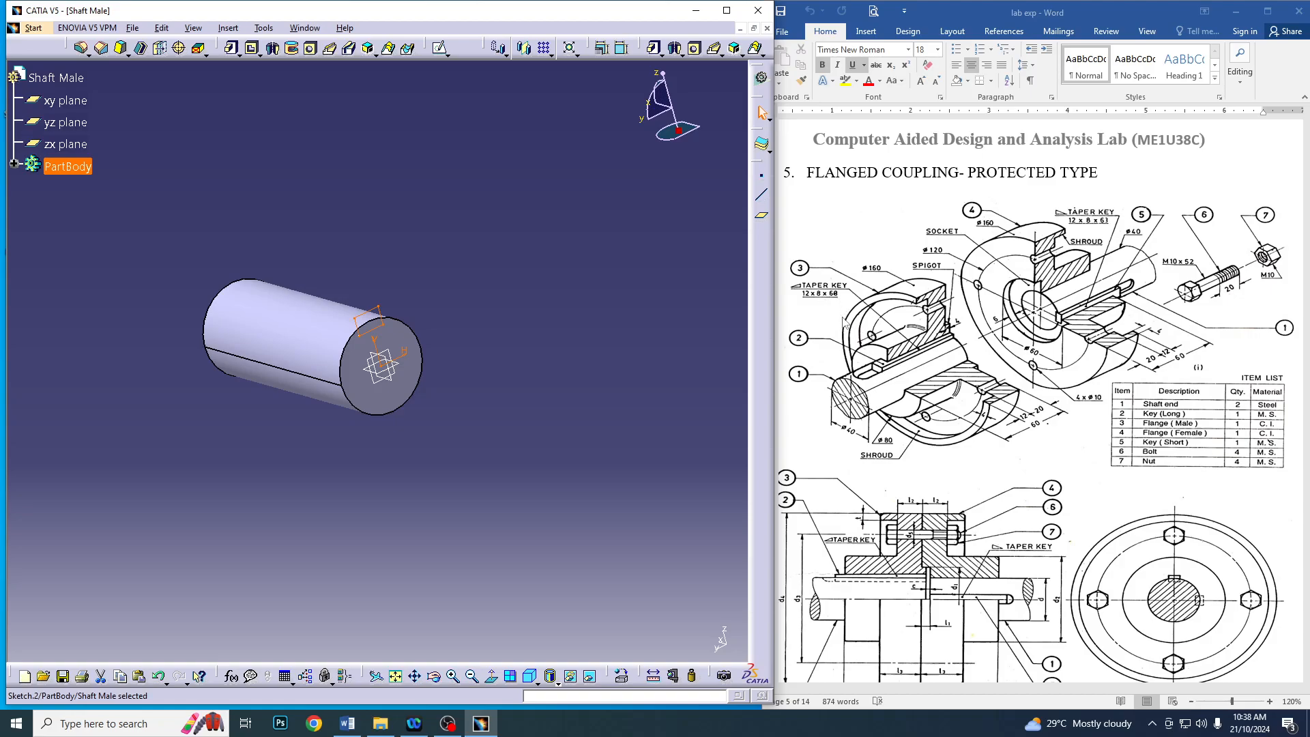
Cut the keyway rectangle along the shaft as a pocket 75 mm deep from the end face
click(250, 53)
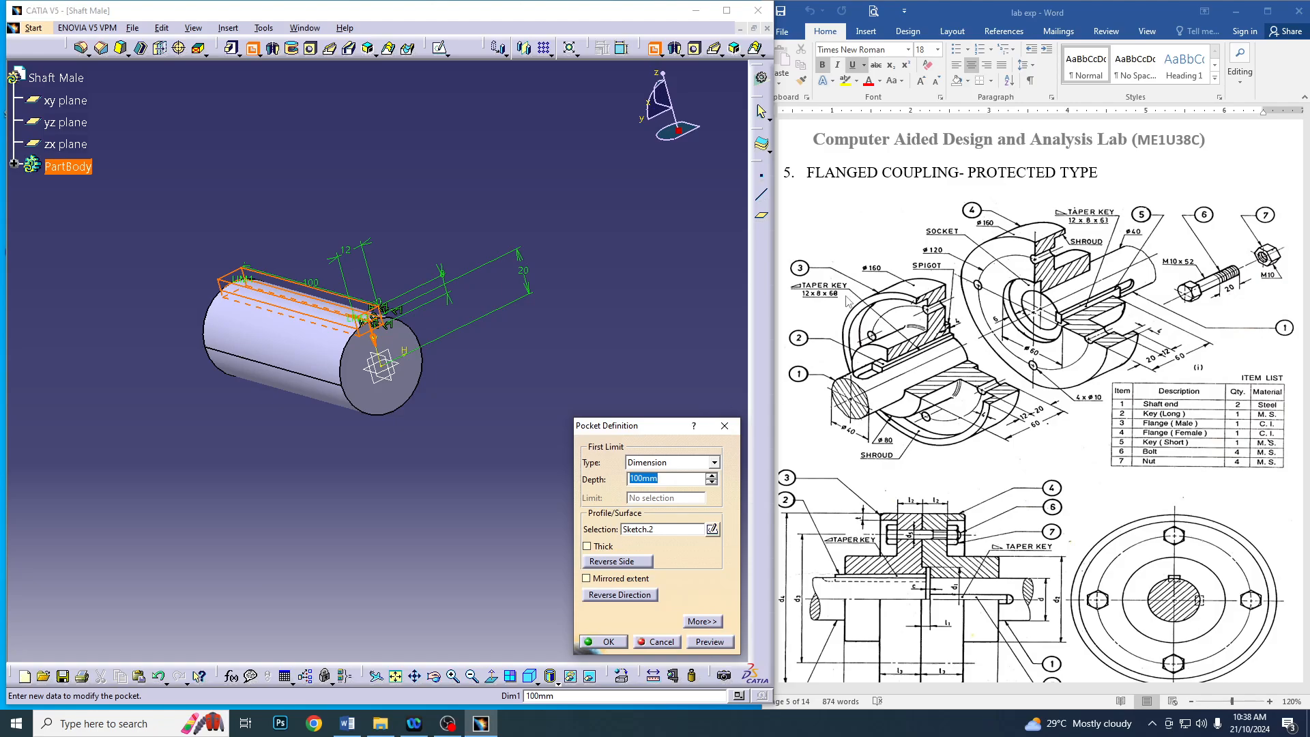
text(75)
key(Return)
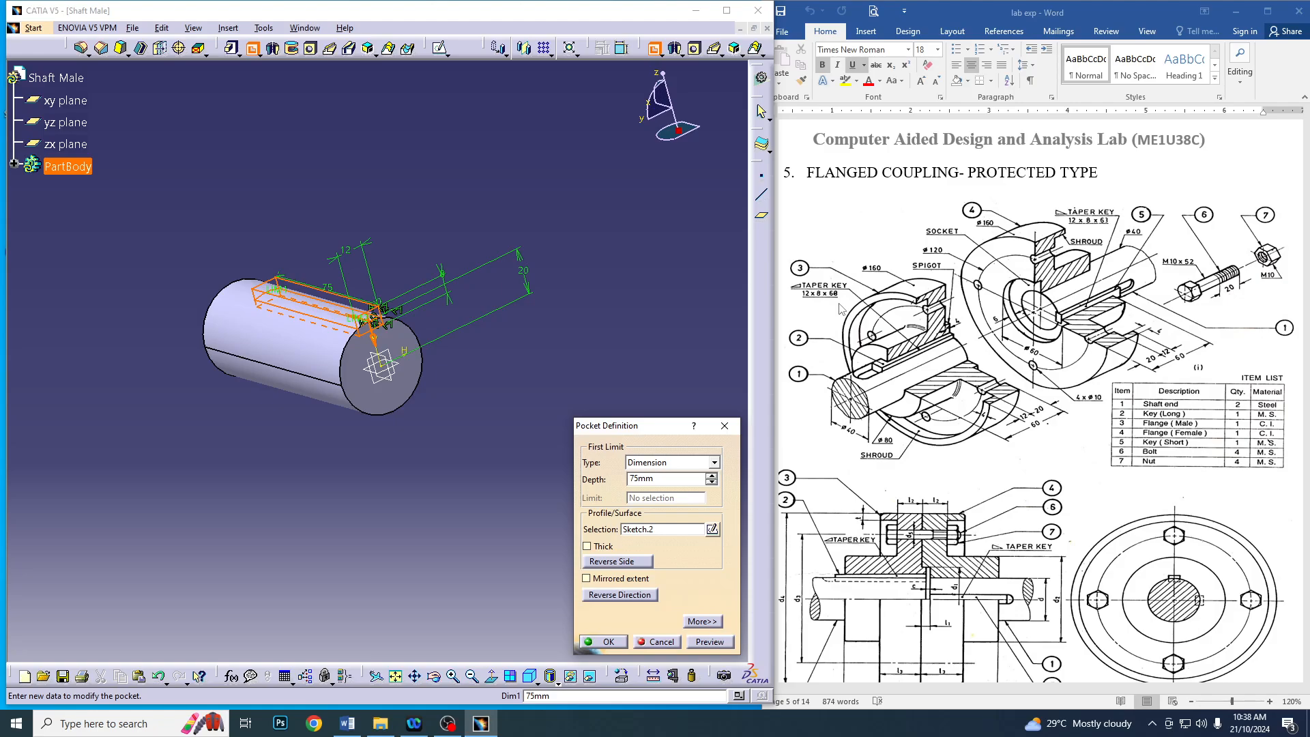
click(609, 642)
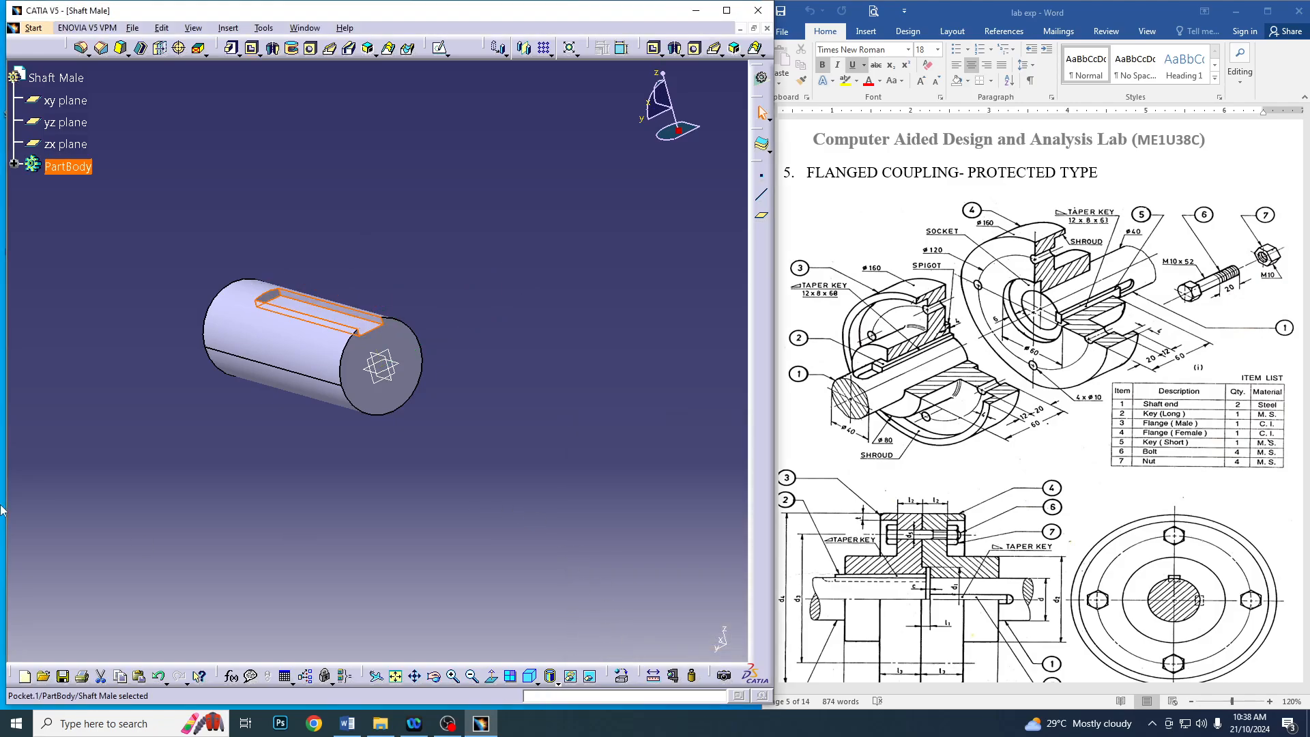
middle_drag(452, 198, 412, 301)
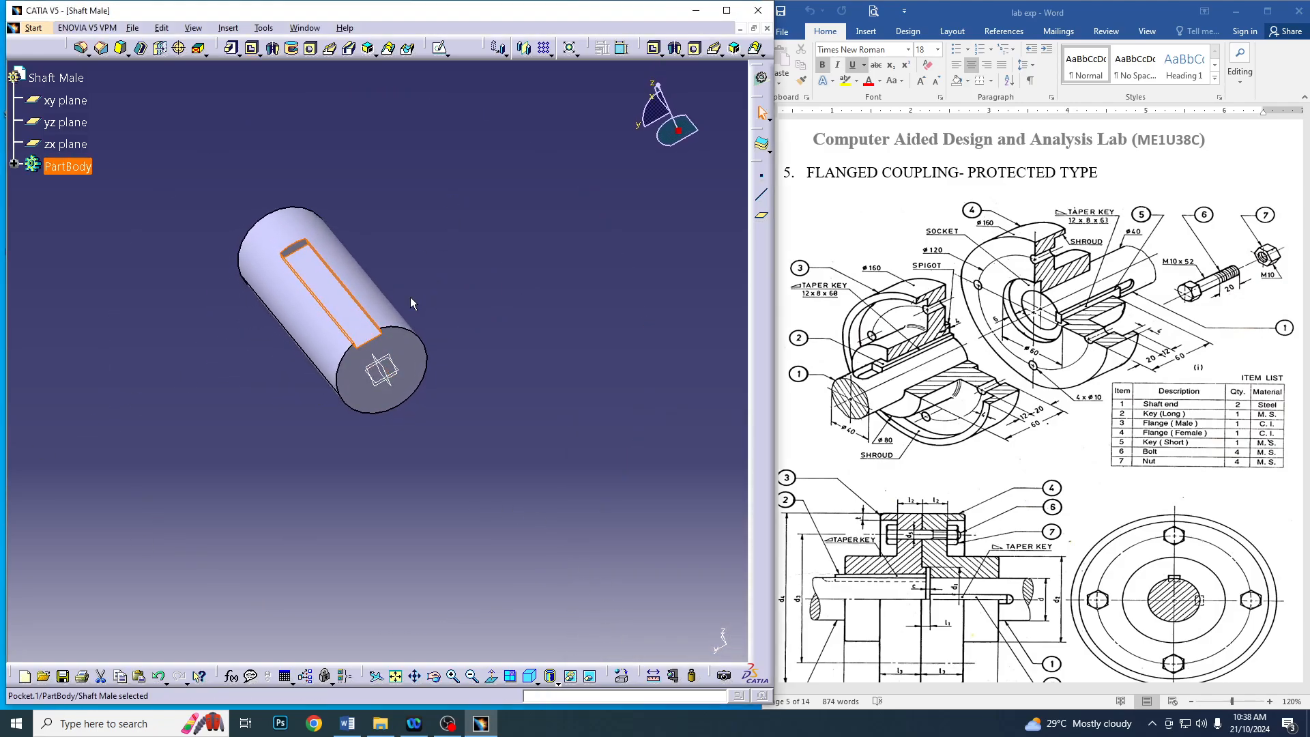
click(466, 191)
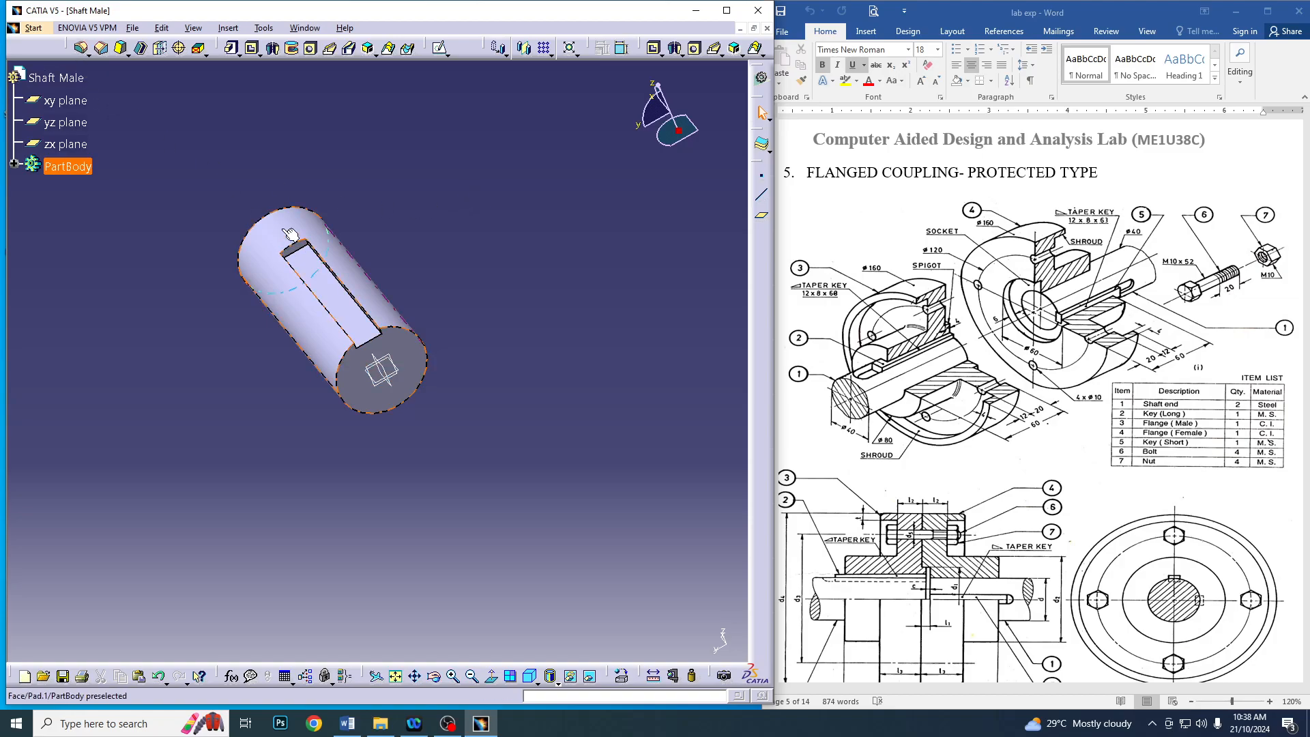
Try rounding the keyway's closed end edge with a 6 mm edge fillet without an explicit keep edge, and undo the fillet
click(81, 48)
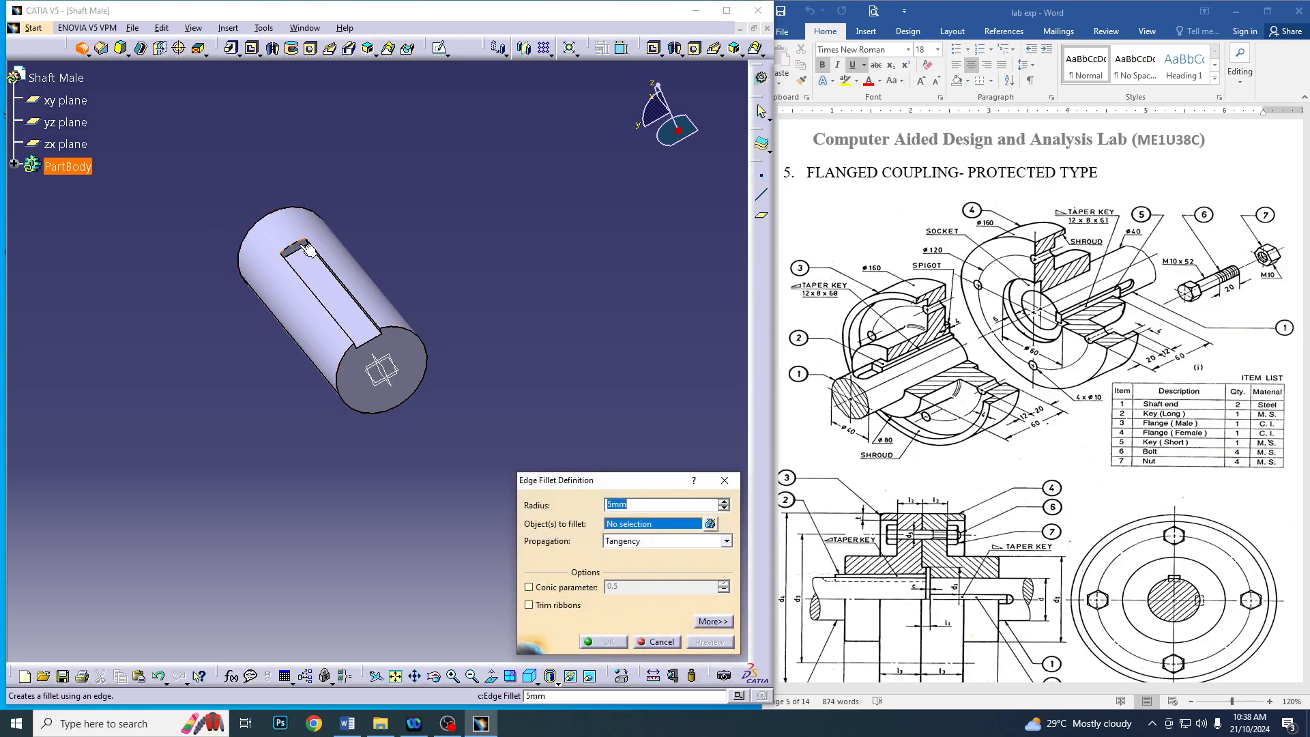
click(357, 294)
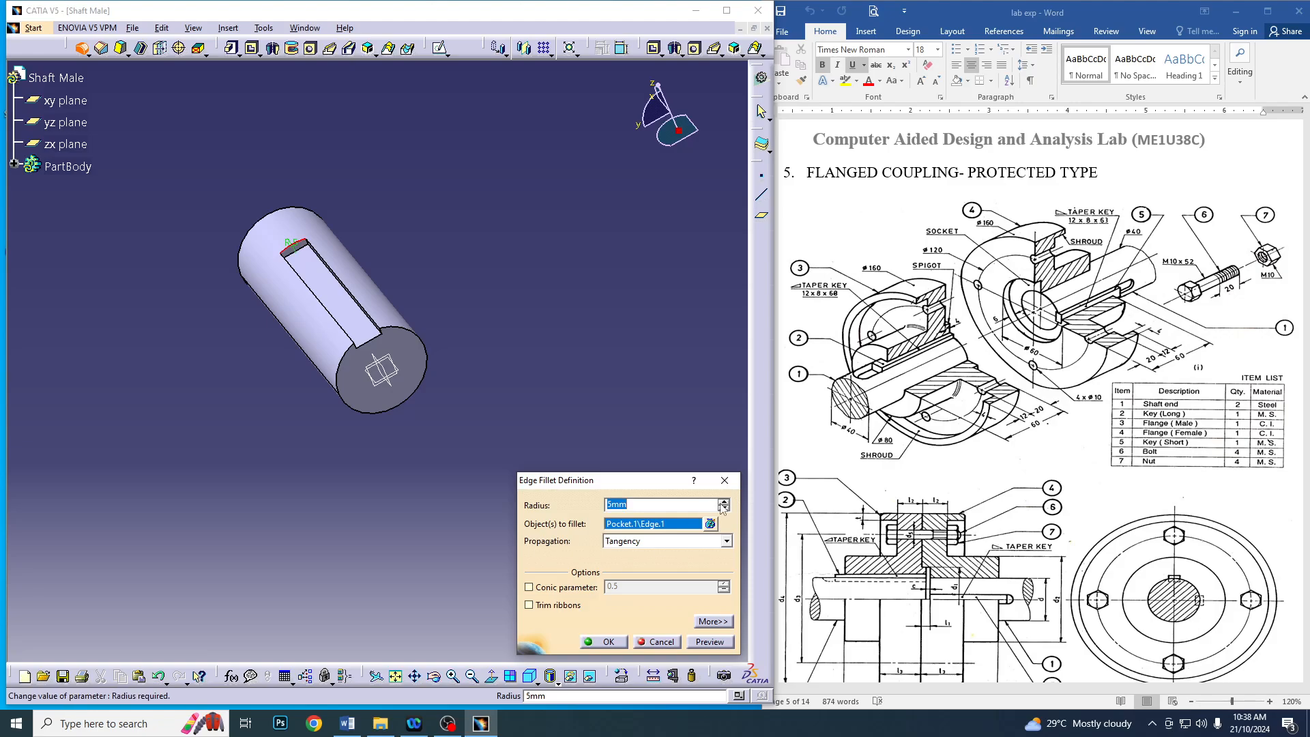
text(6mm)
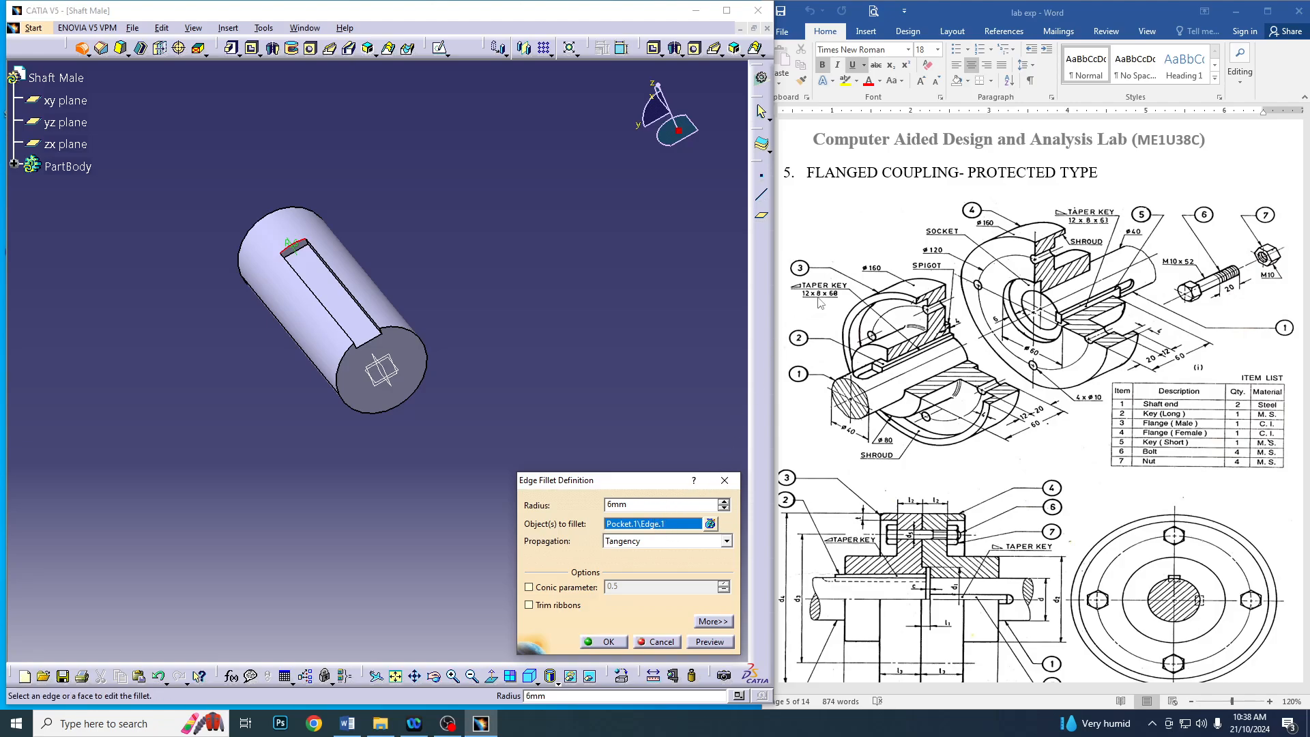
click(607, 642)
click(459, 397)
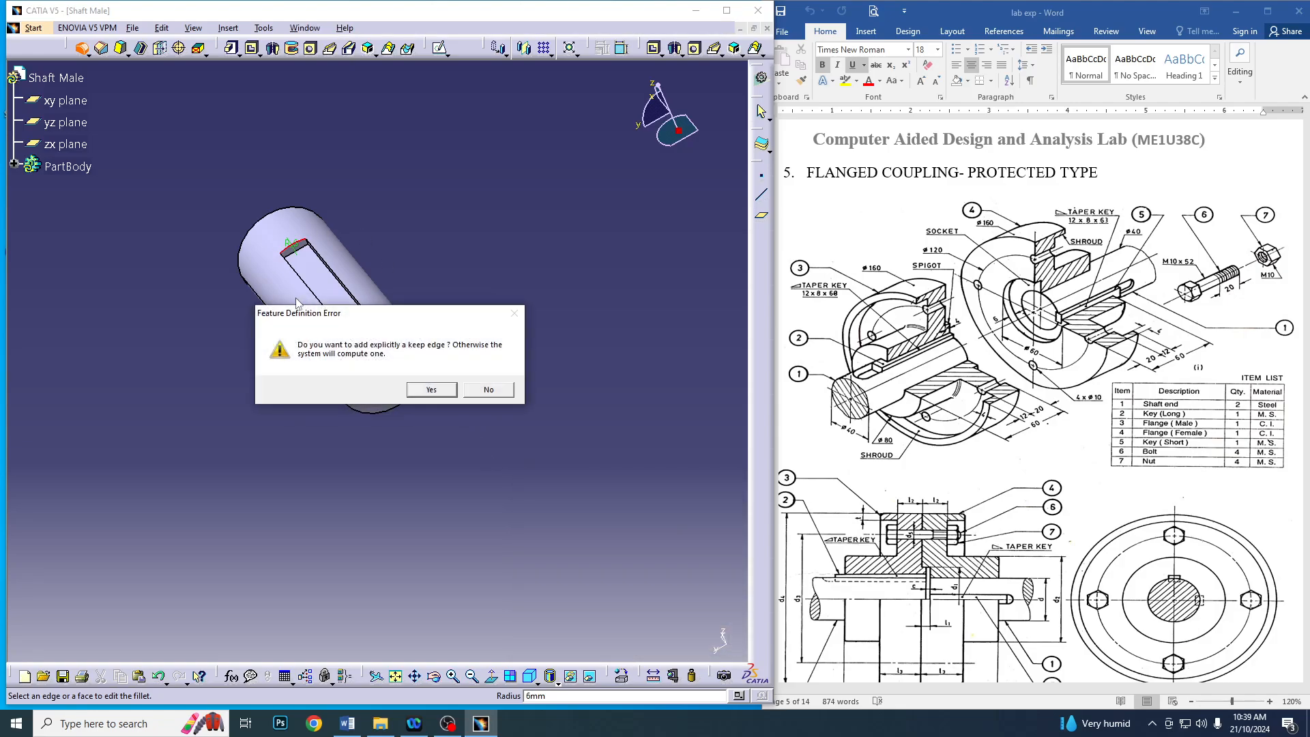
click(489, 389)
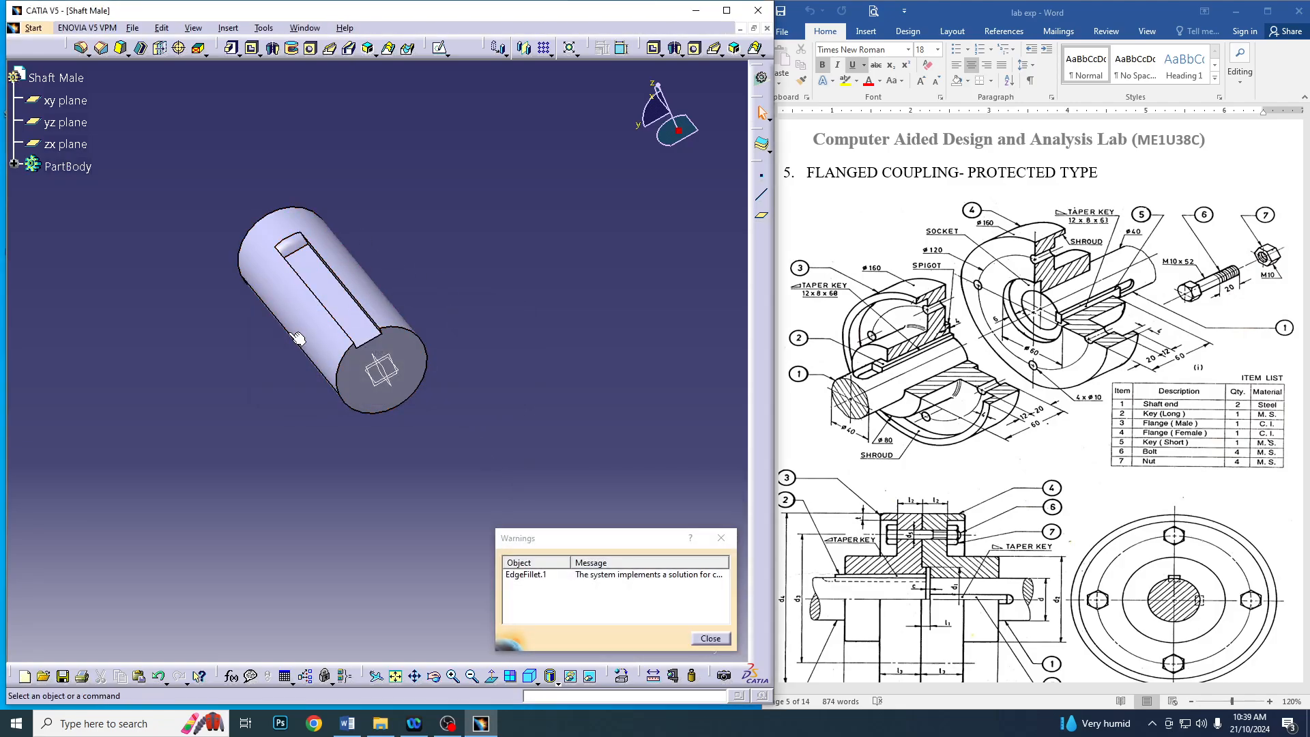
middle_drag(246, 382, 460, 479)
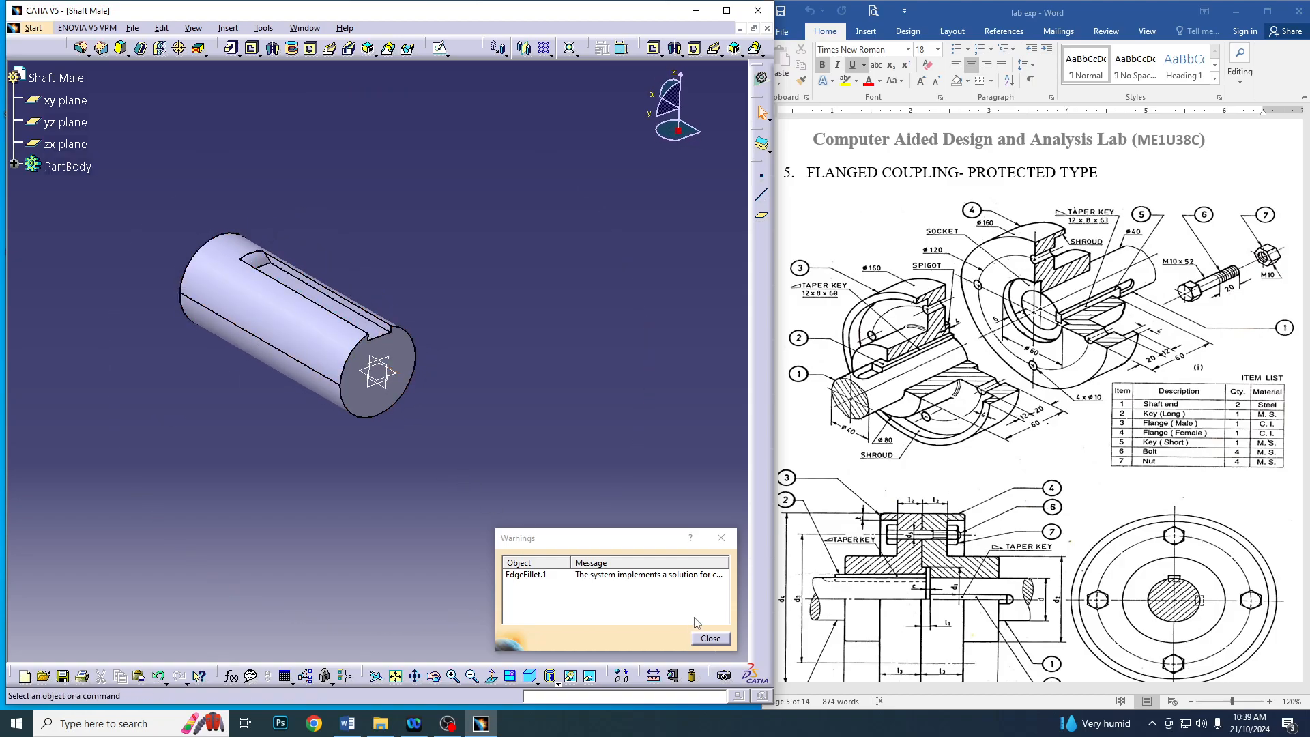
click(709, 638)
key(ctrl+z)
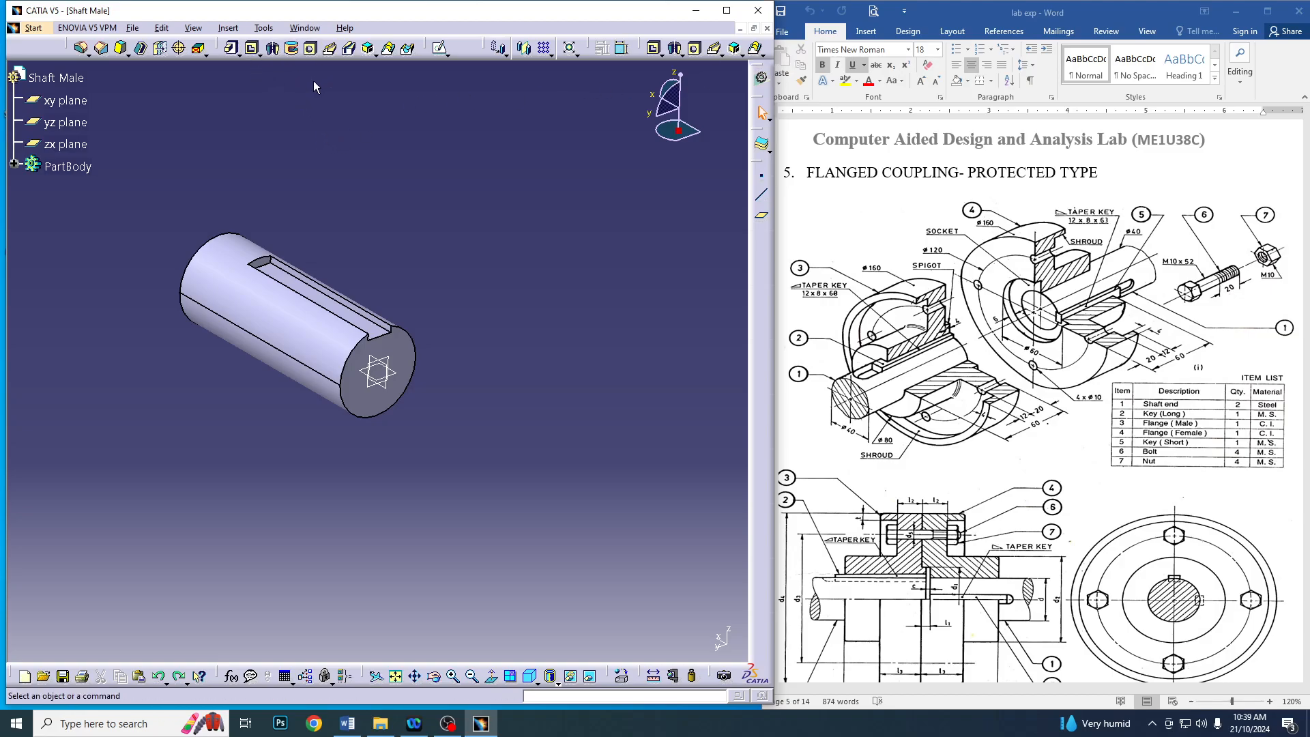
Sketch a circle about 16 mm in diameter on the keyway floor, centred on the horizontal axis near the keyway's closed end
click(298, 289)
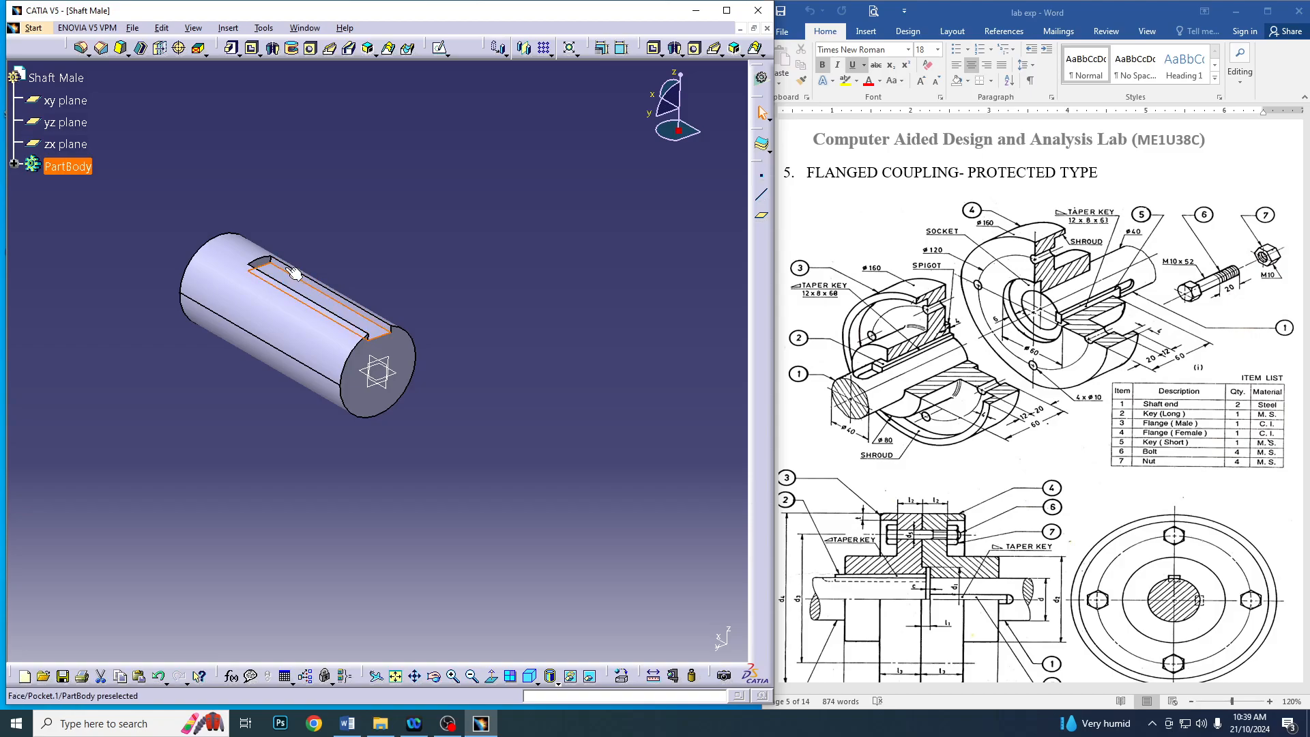
click(439, 47)
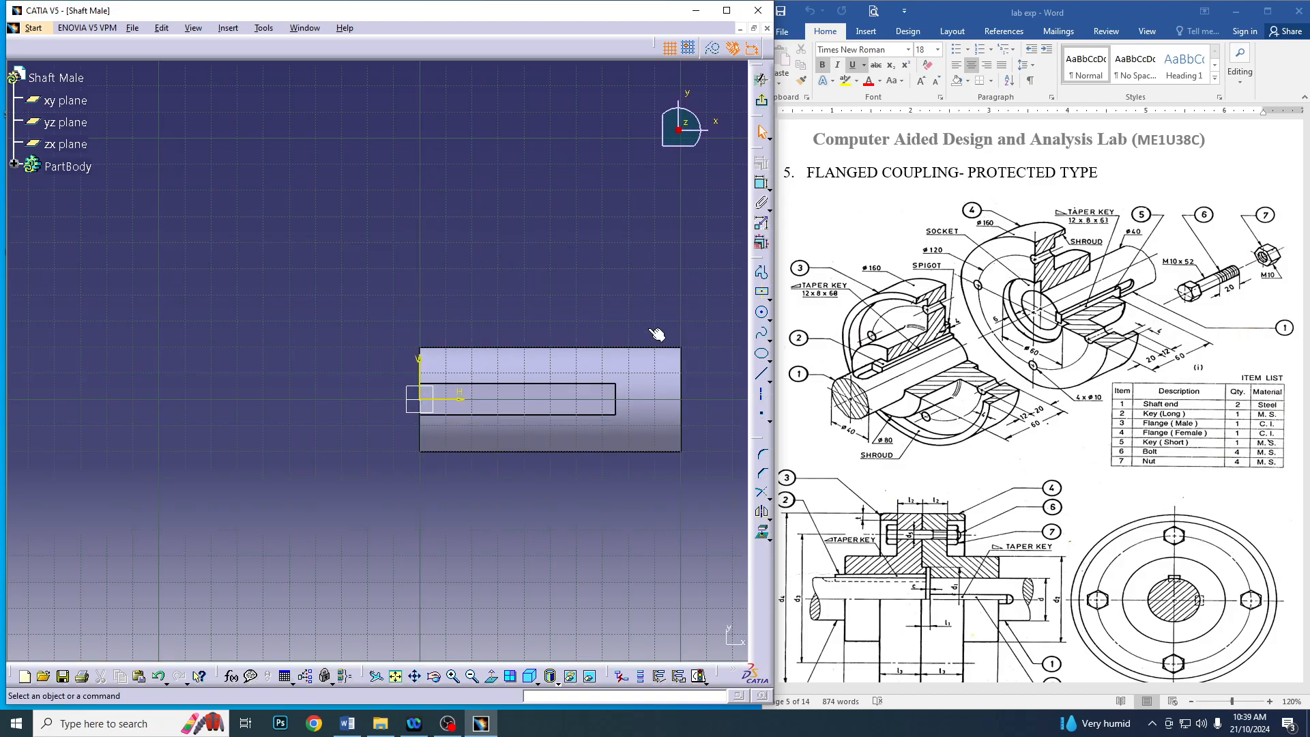
click(763, 313)
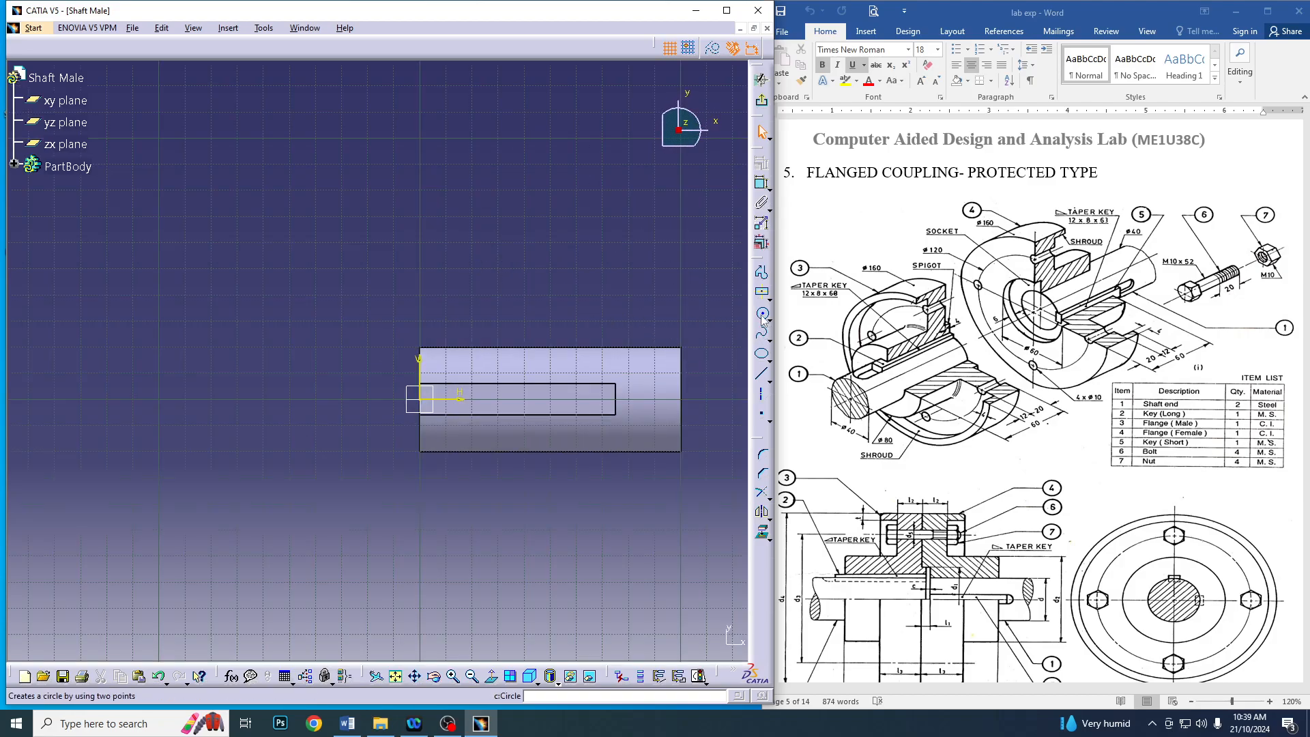
click(603, 400)
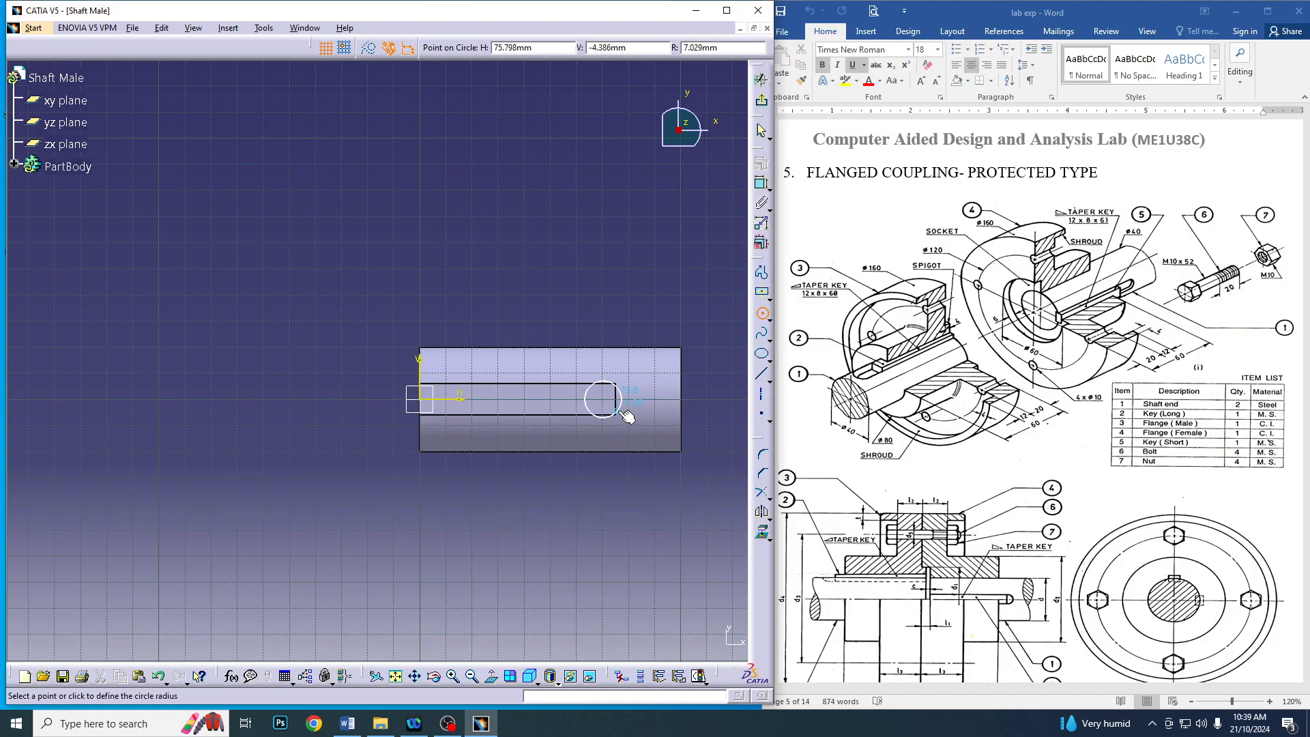
click(624, 412)
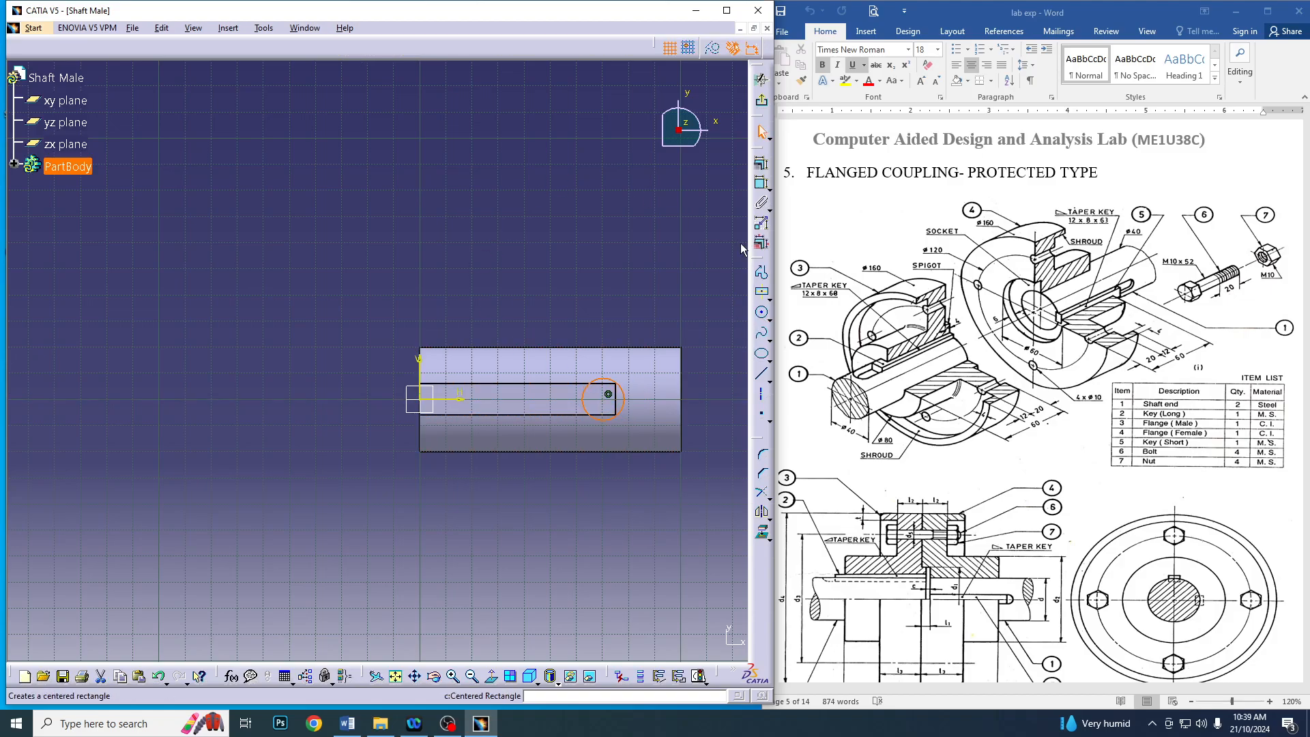
Dimension the circle's diameter and set it to 12 mm
click(760, 188)
click(618, 263)
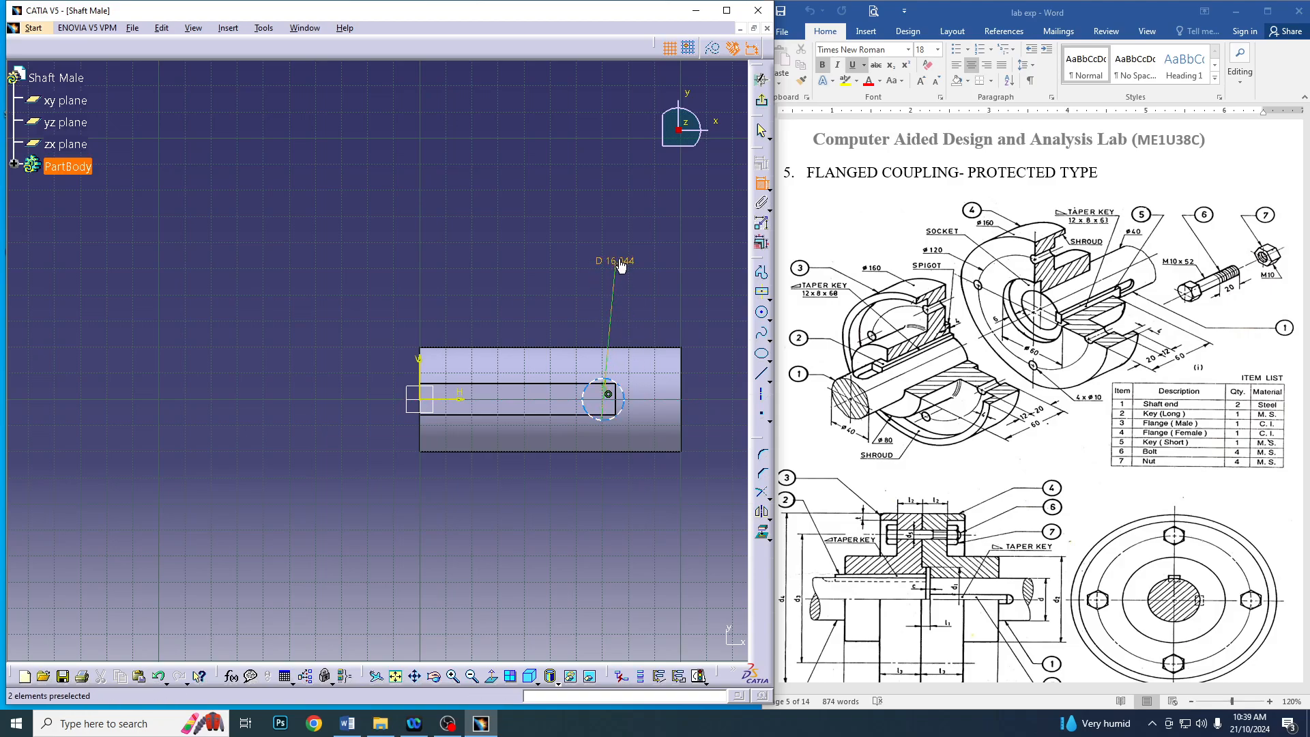
double_click(619, 259)
text(12)
key(Return)
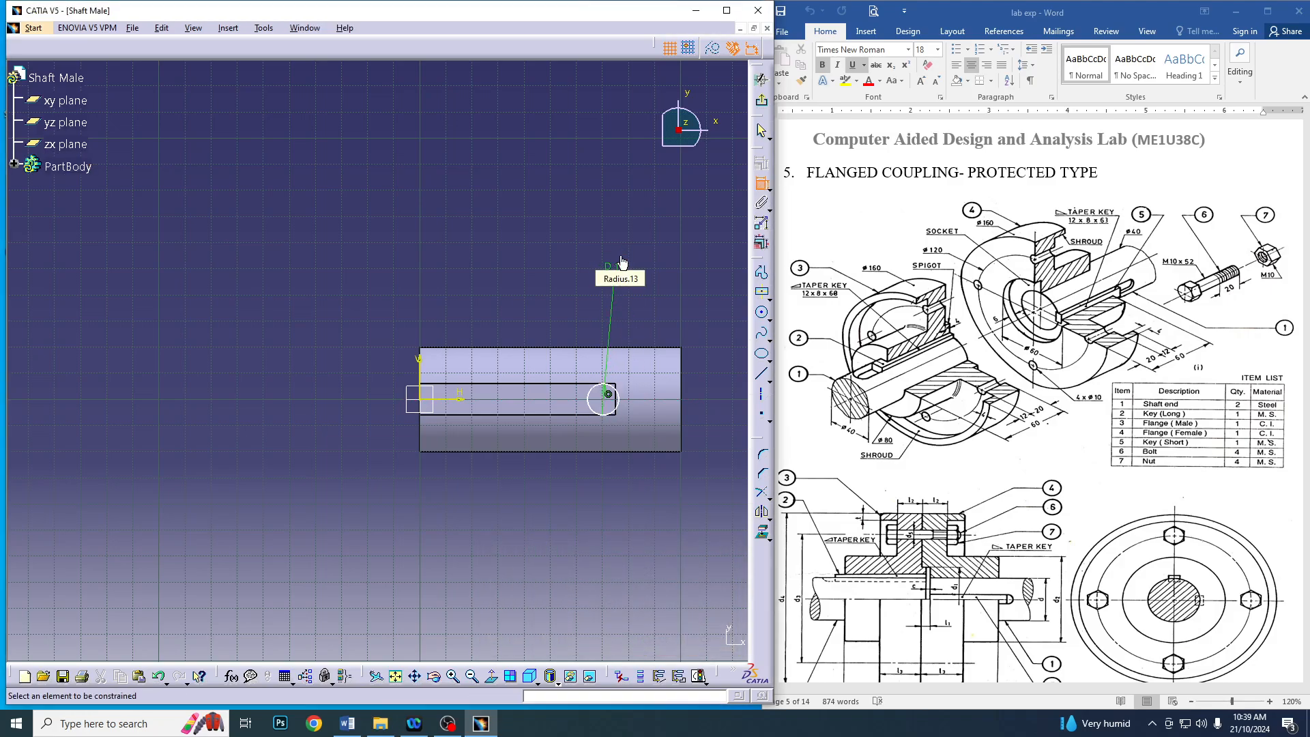
Constrain the circle's centre 75 mm horizontally from the origin and exit the sketch
click(605, 407)
click(419, 402)
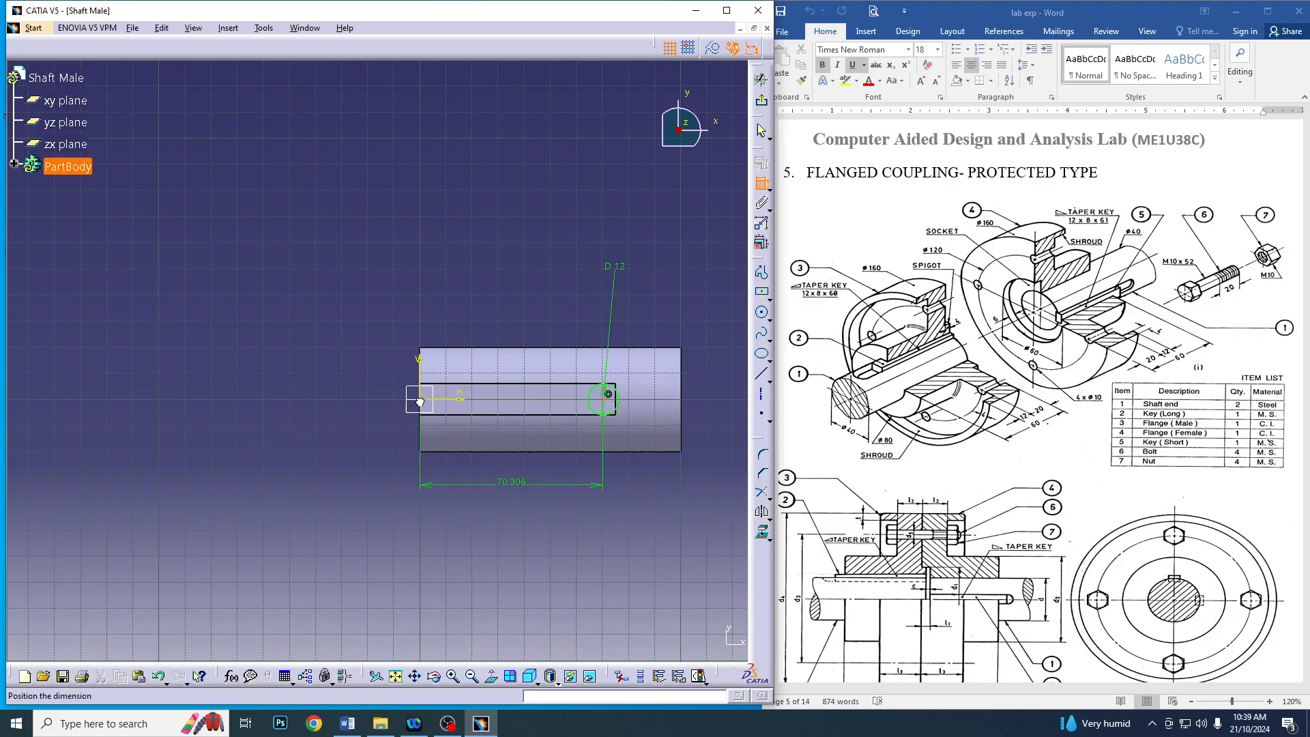
click(524, 256)
double_click(523, 255)
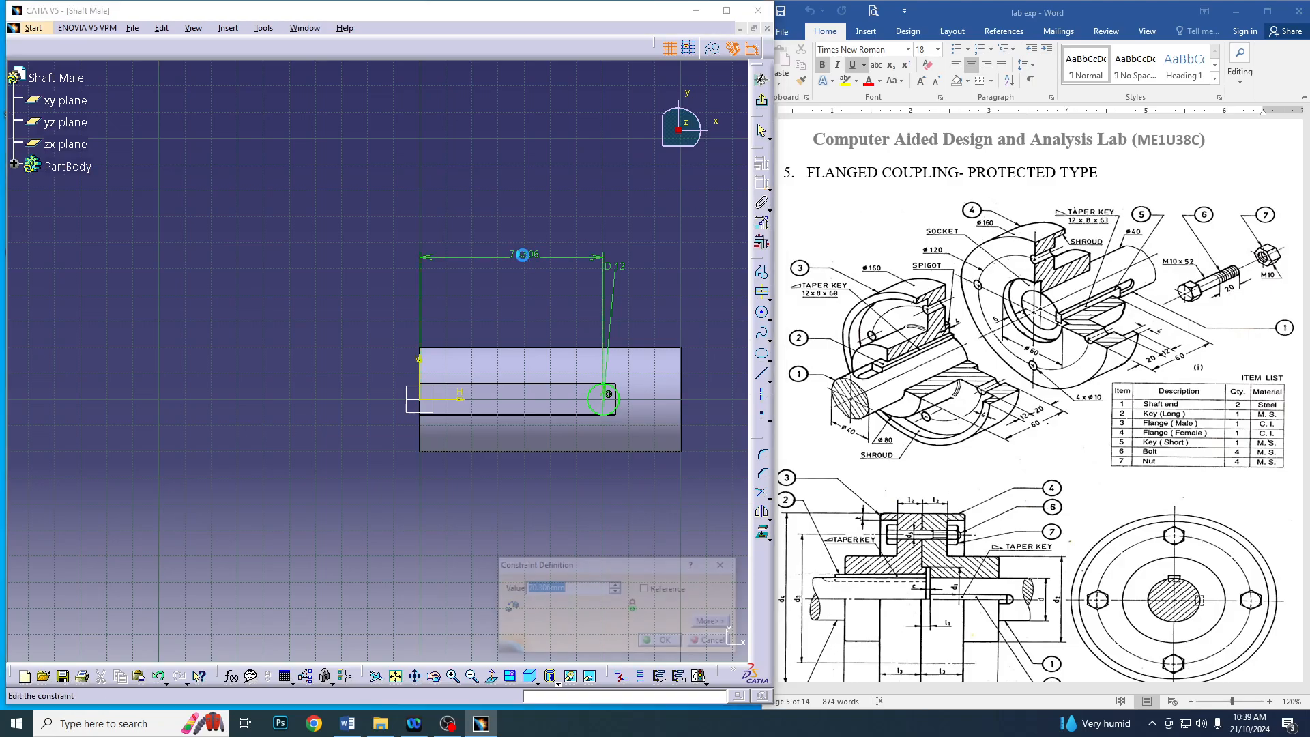
text(75)
key(Return)
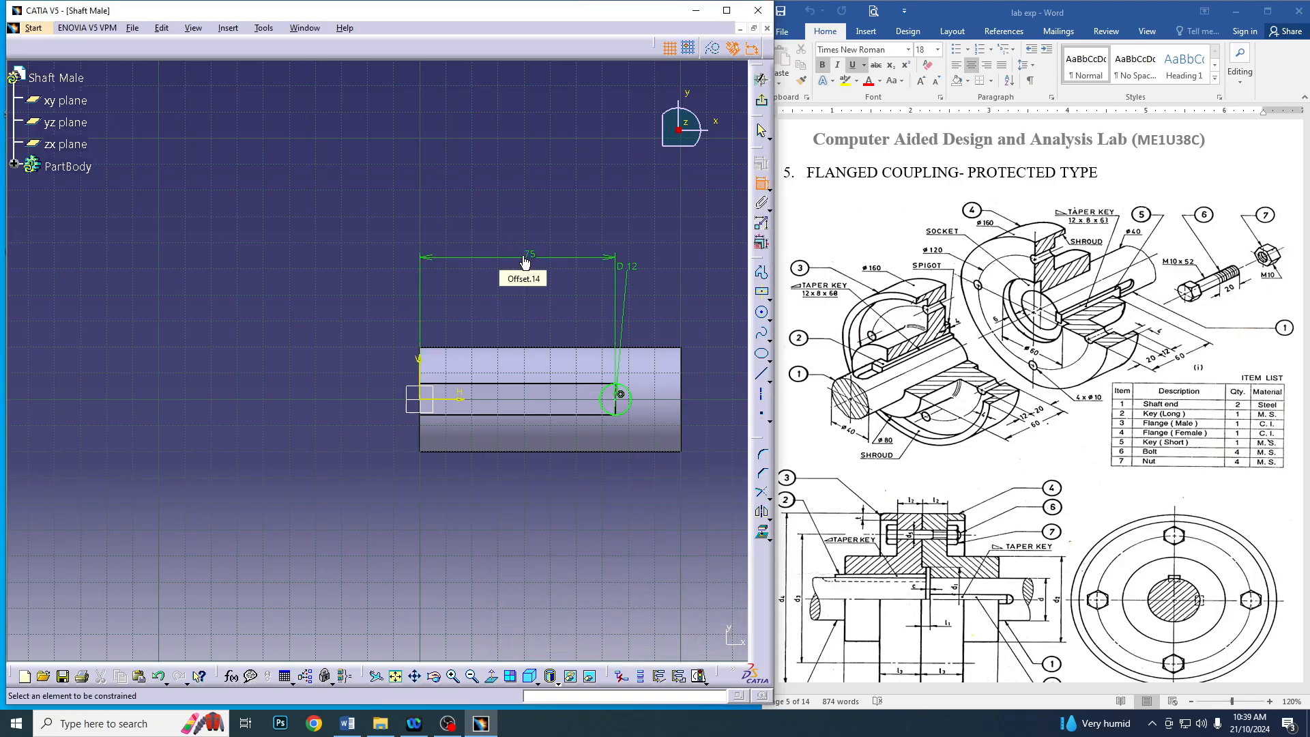
click(761, 79)
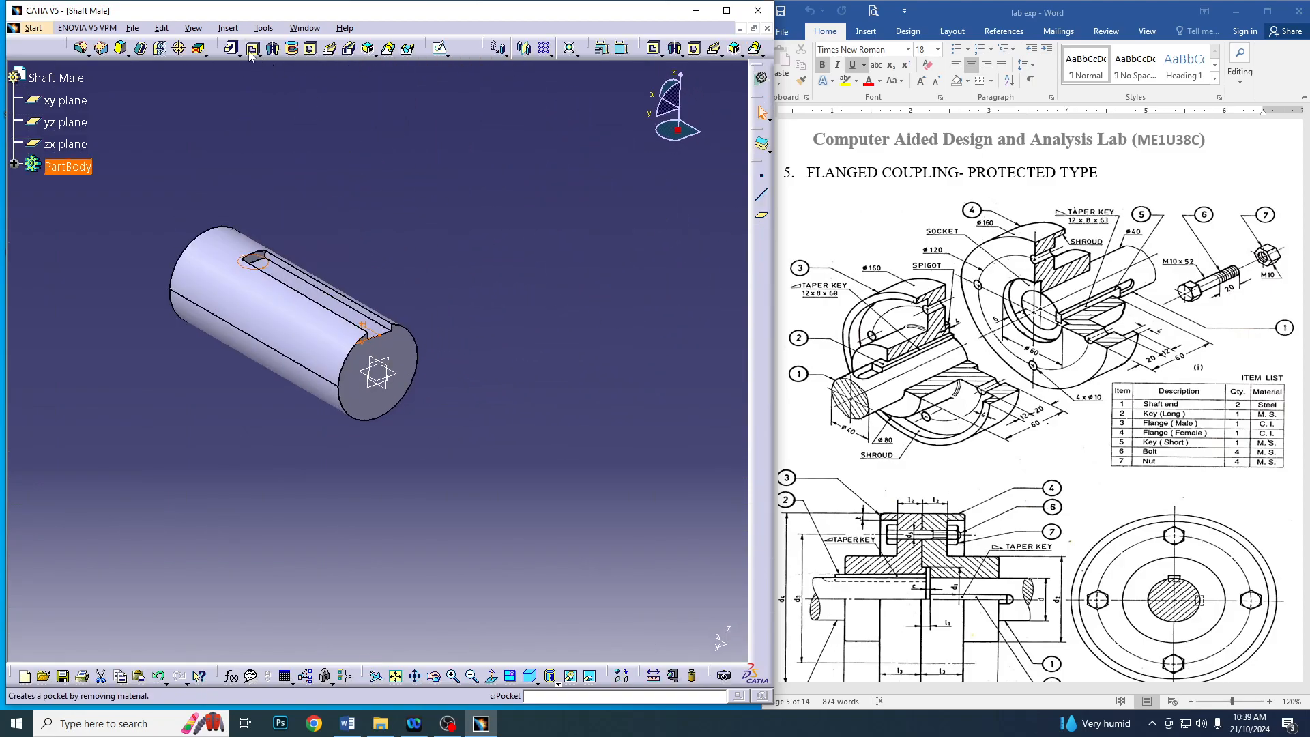
Cut the circle as a pocket with a depth of 75 mm to round the keyway's closed end
click(251, 47)
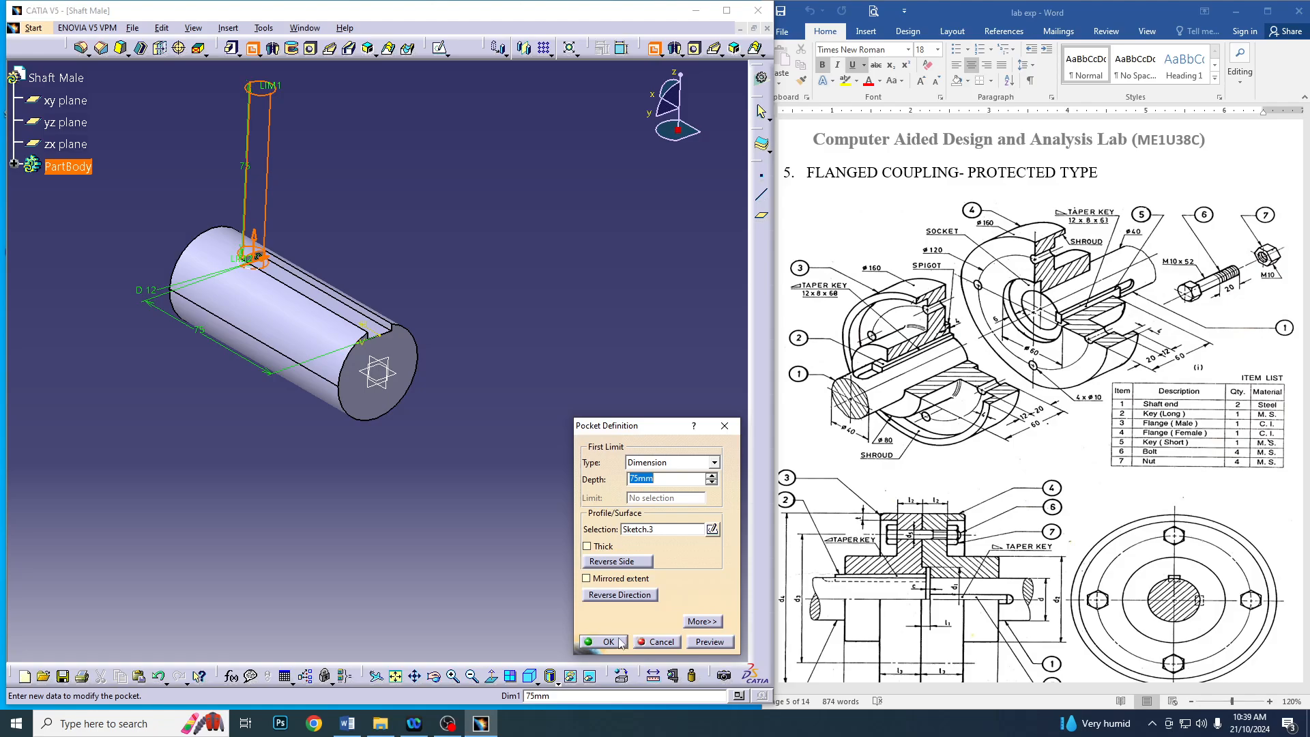
click(608, 642)
middle_drag(382, 266, 439, 226)
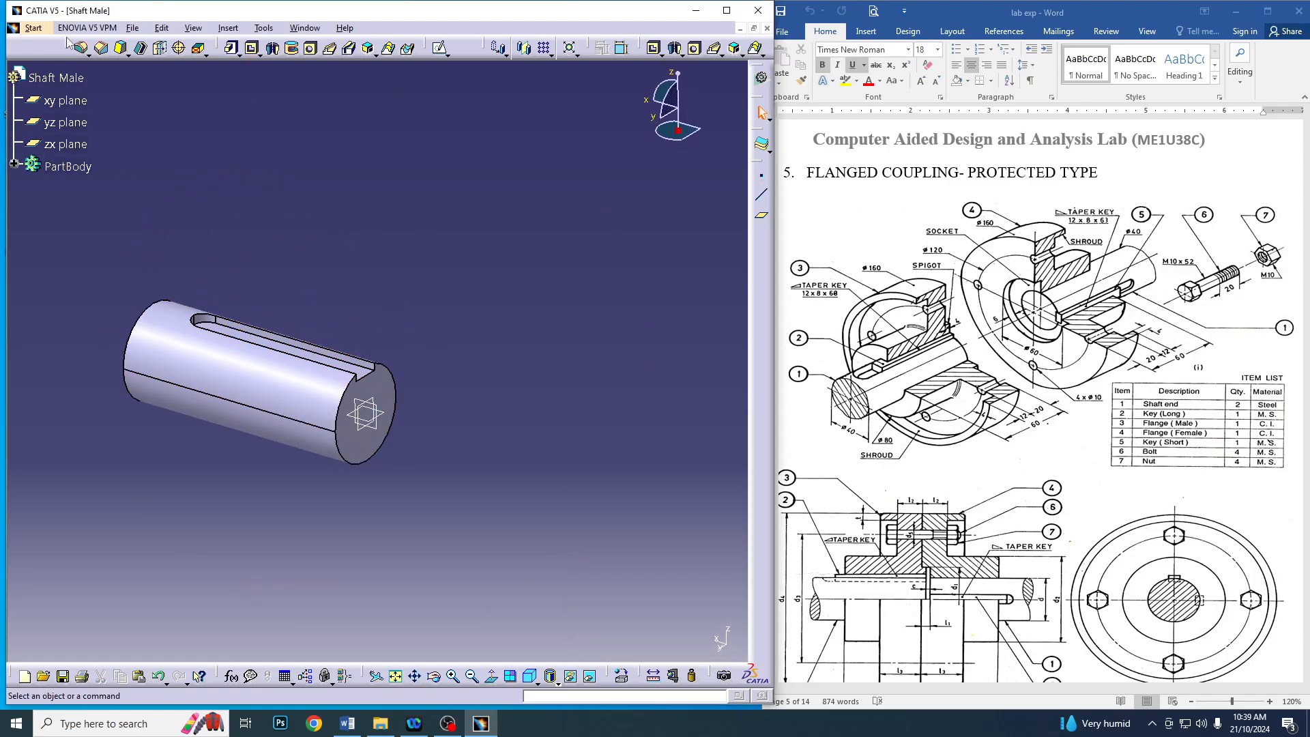
Begin saving the part under a chosen location and browse to the New Volume (E:) drive
click(132, 28)
click(149, 134)
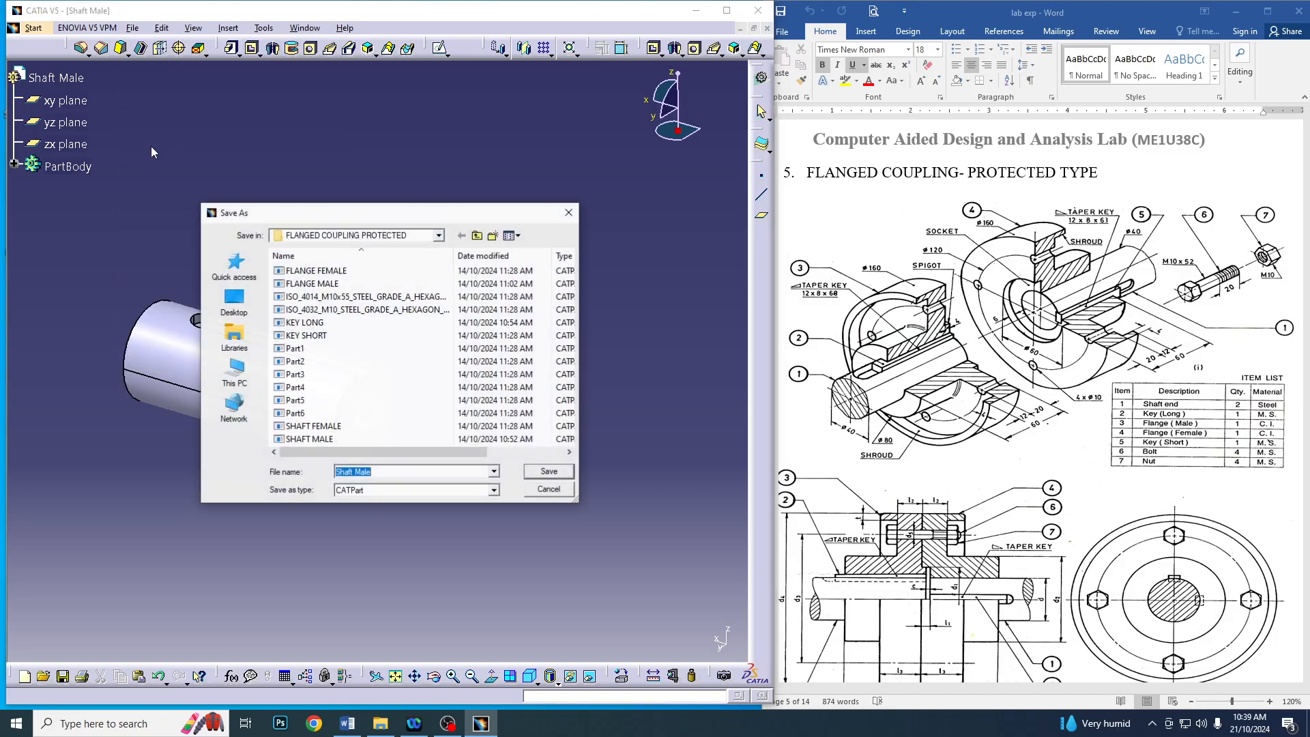
click(251, 312)
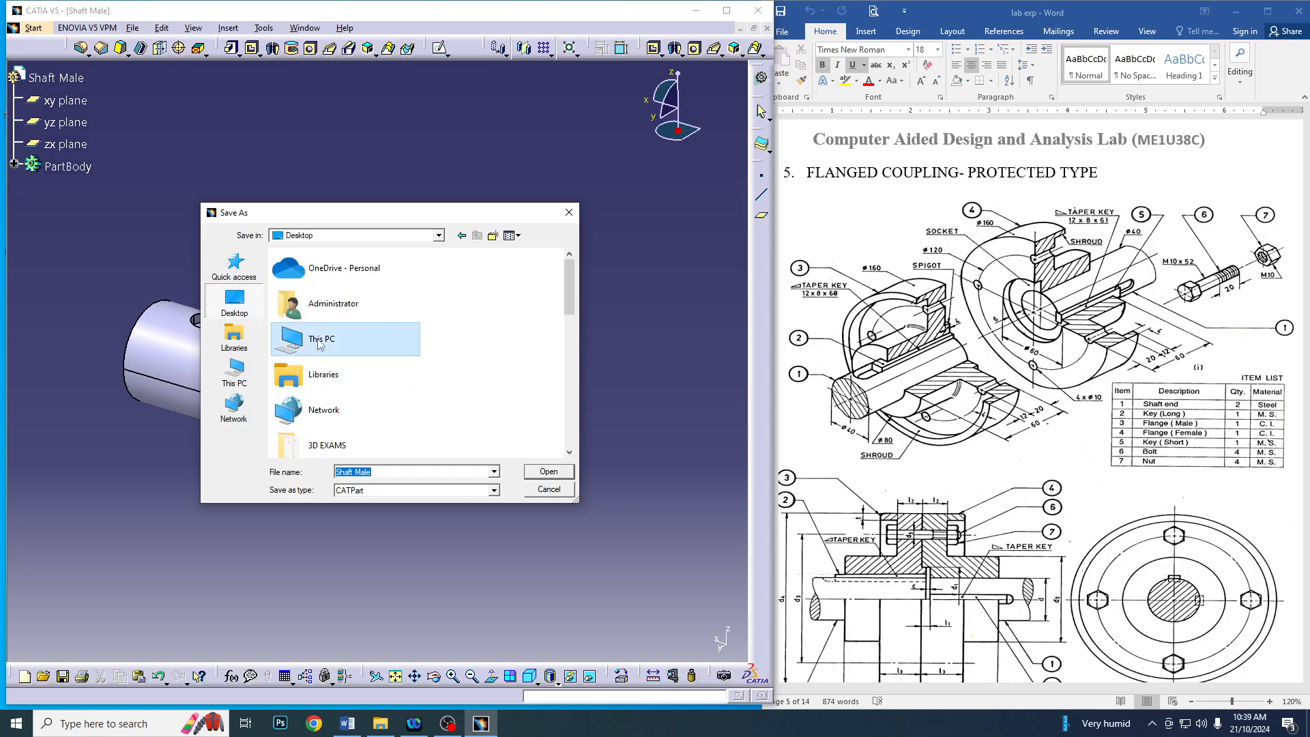
double_click(321, 339)
scroll(362, 354, down, 5)
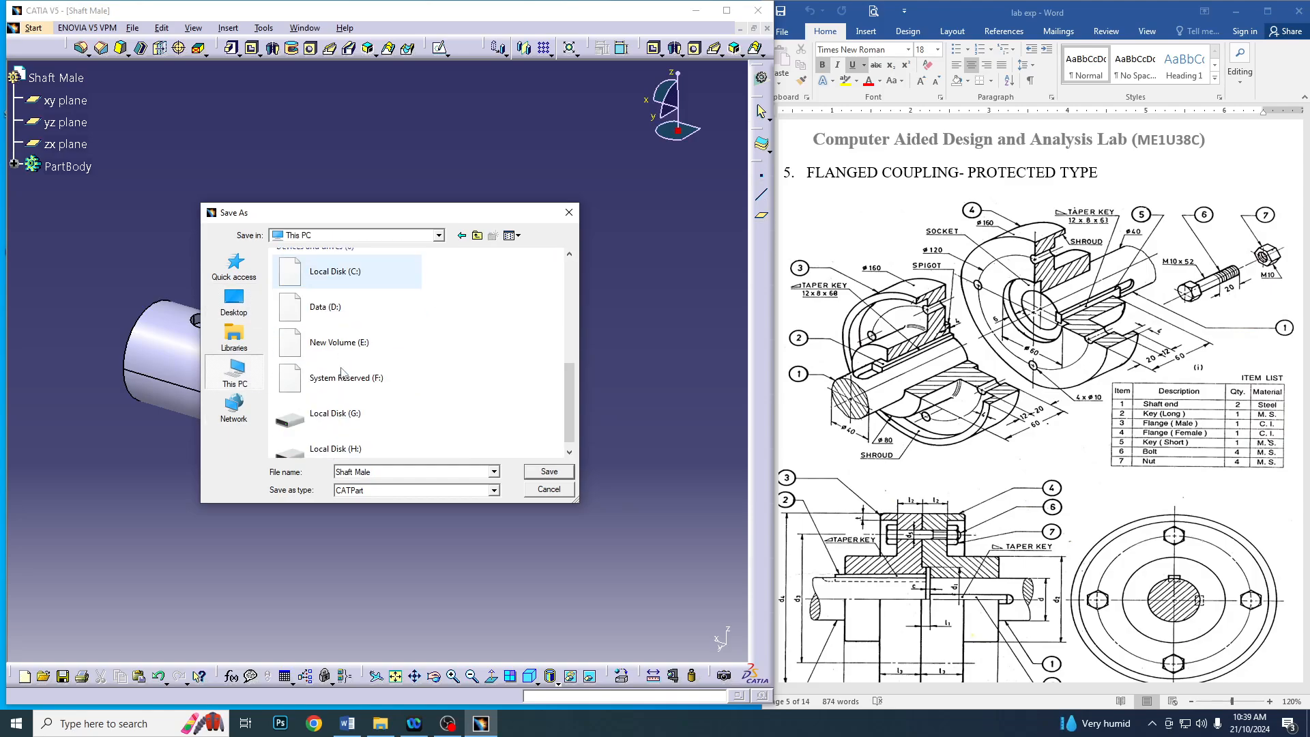
double_click(380, 341)
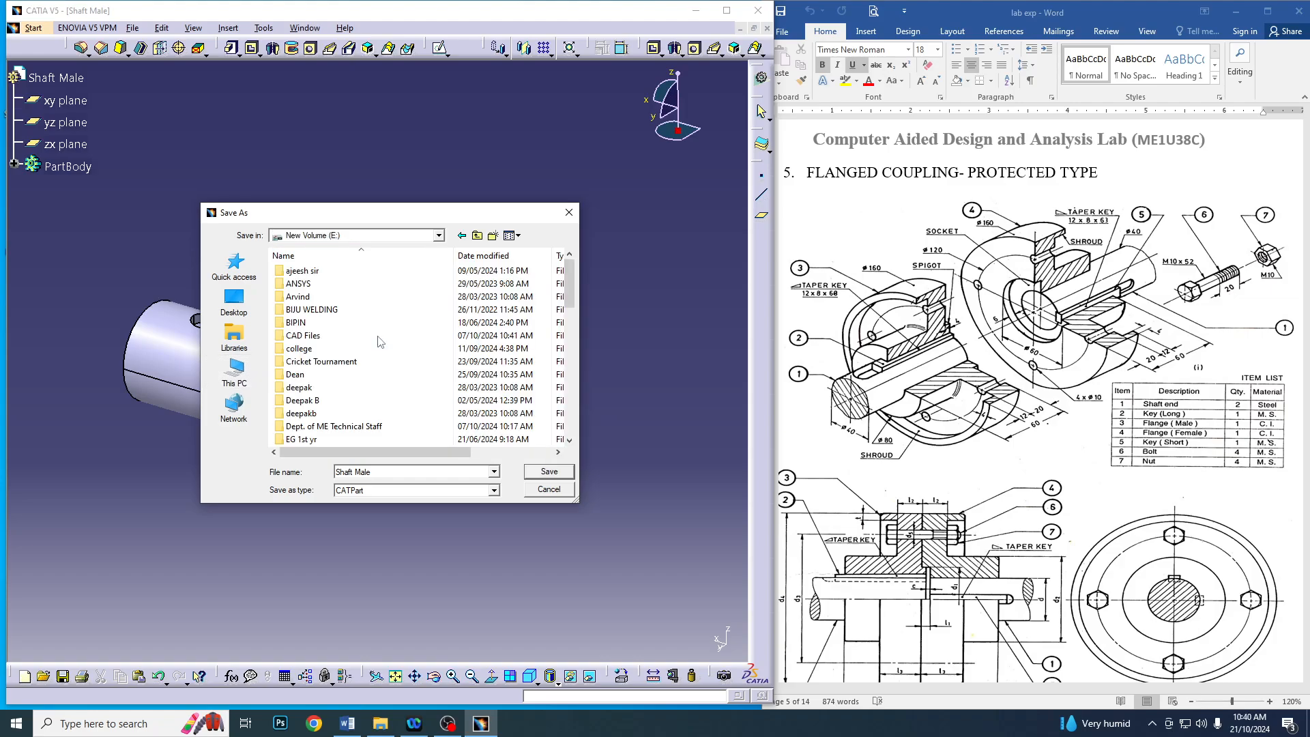
scroll(346, 374, down, 6)
scroll(346, 373, up, 10)
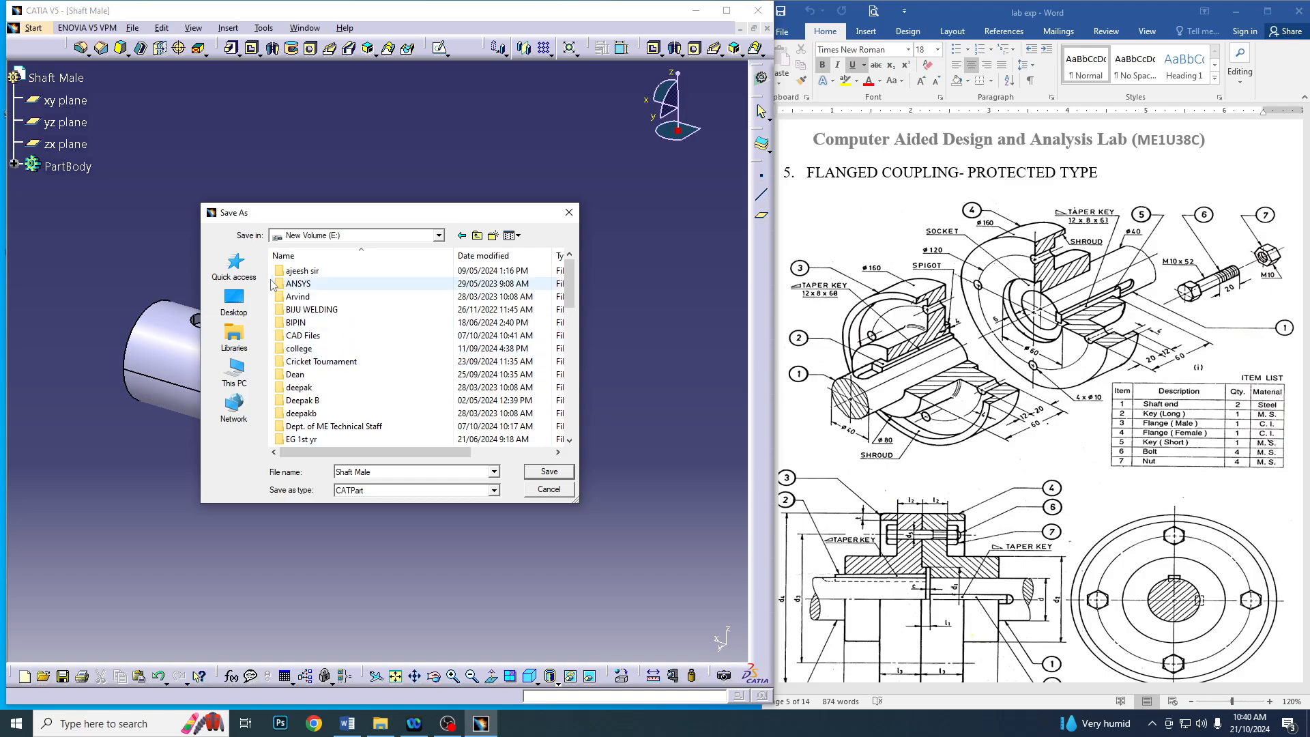
Create a folder named "Flanged coupling protected" on the drive and save the part in it as Shaft Male
right_click(272, 289)
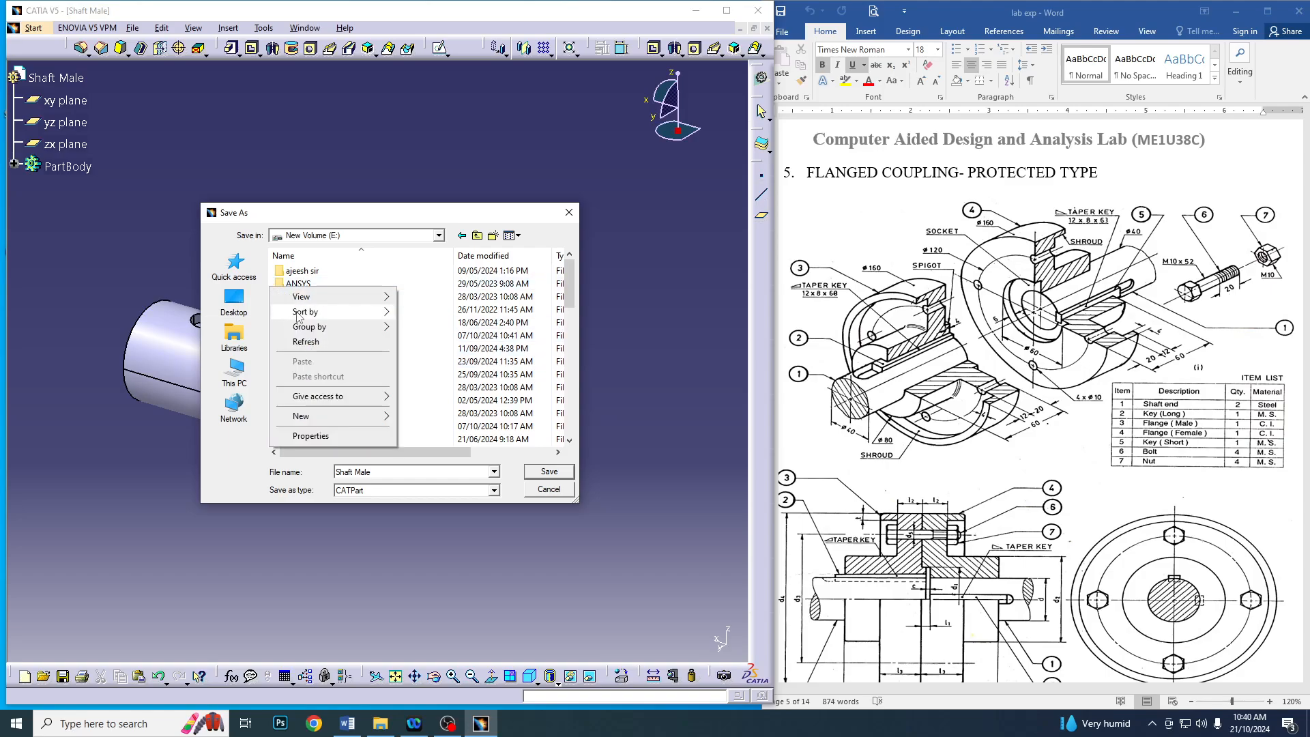
mouse_move(380, 419)
click(433, 417)
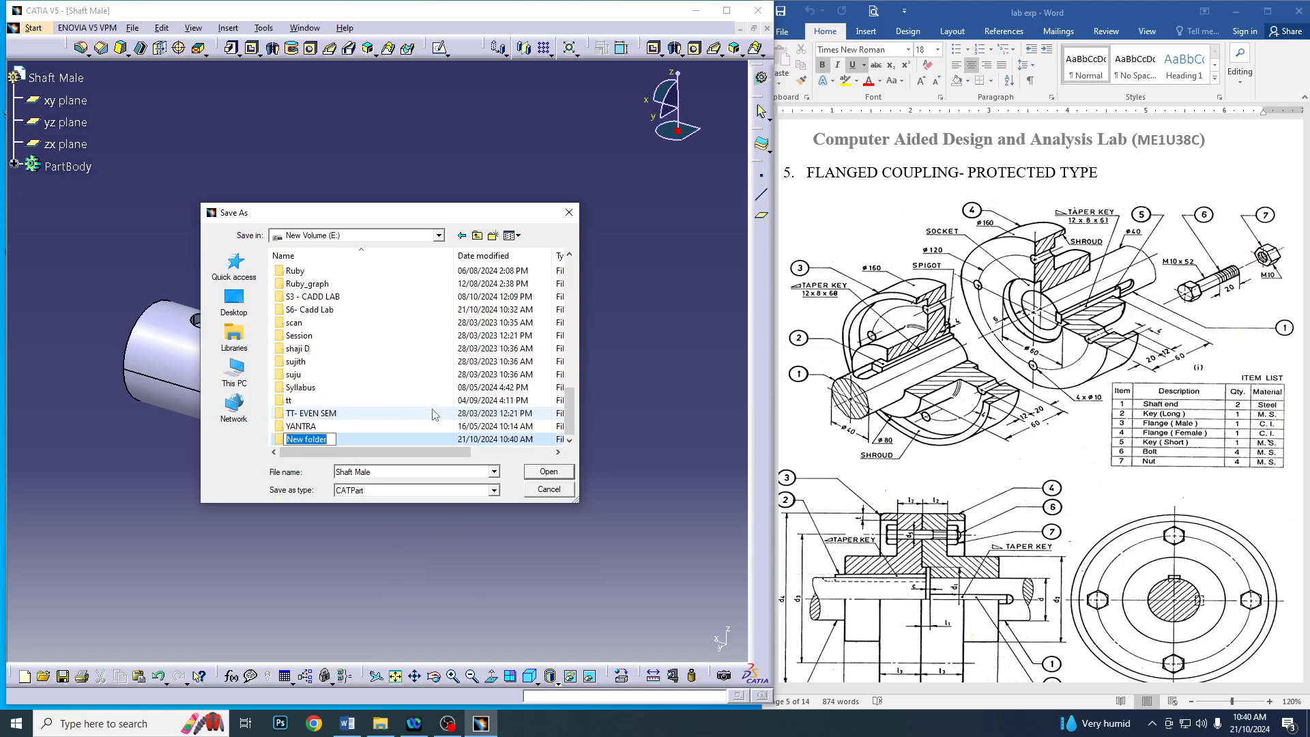
text(Flanged coupling protecte)
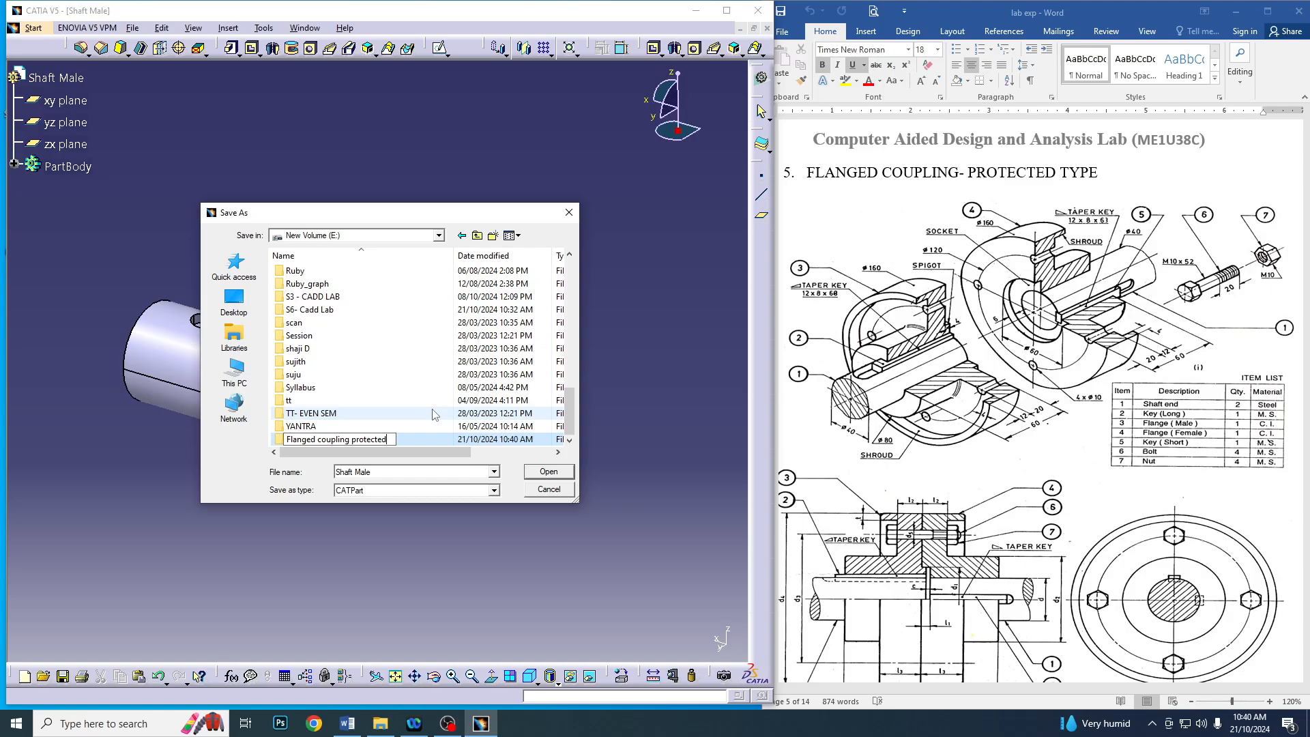
key(Return)
key(Return)
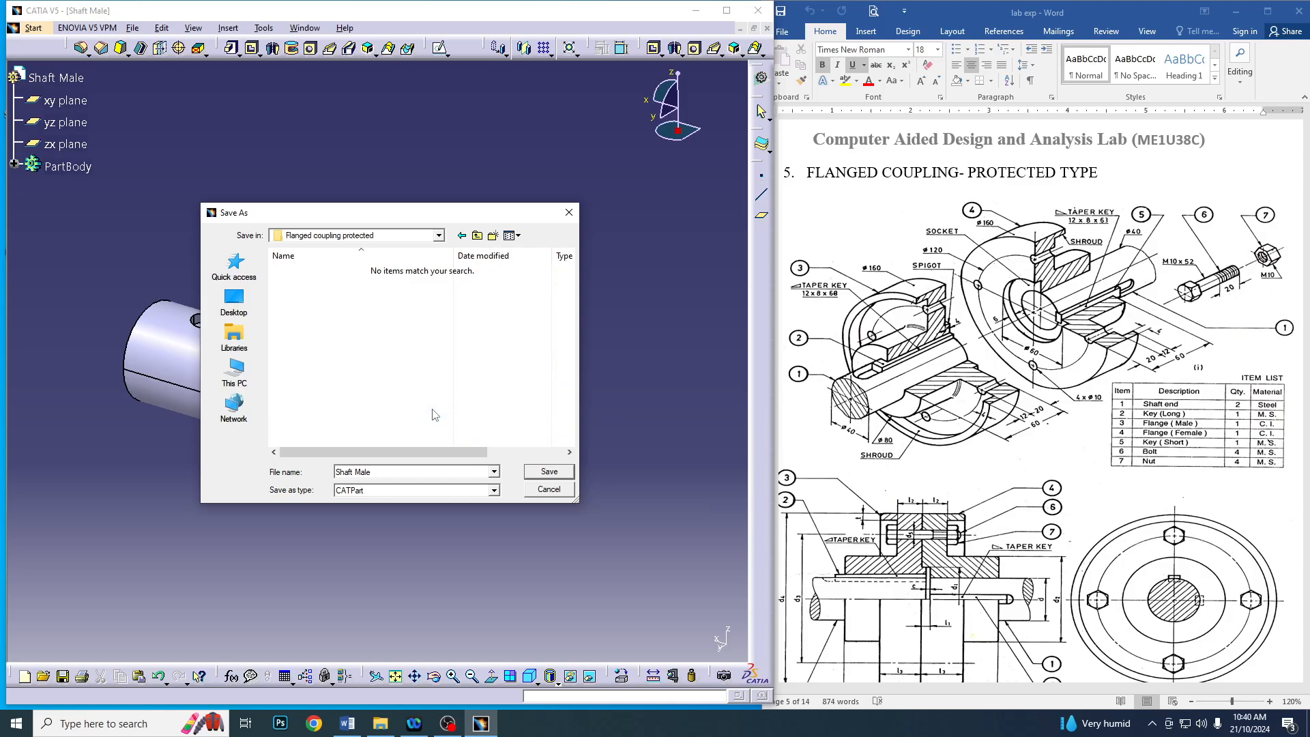
click(548, 472)
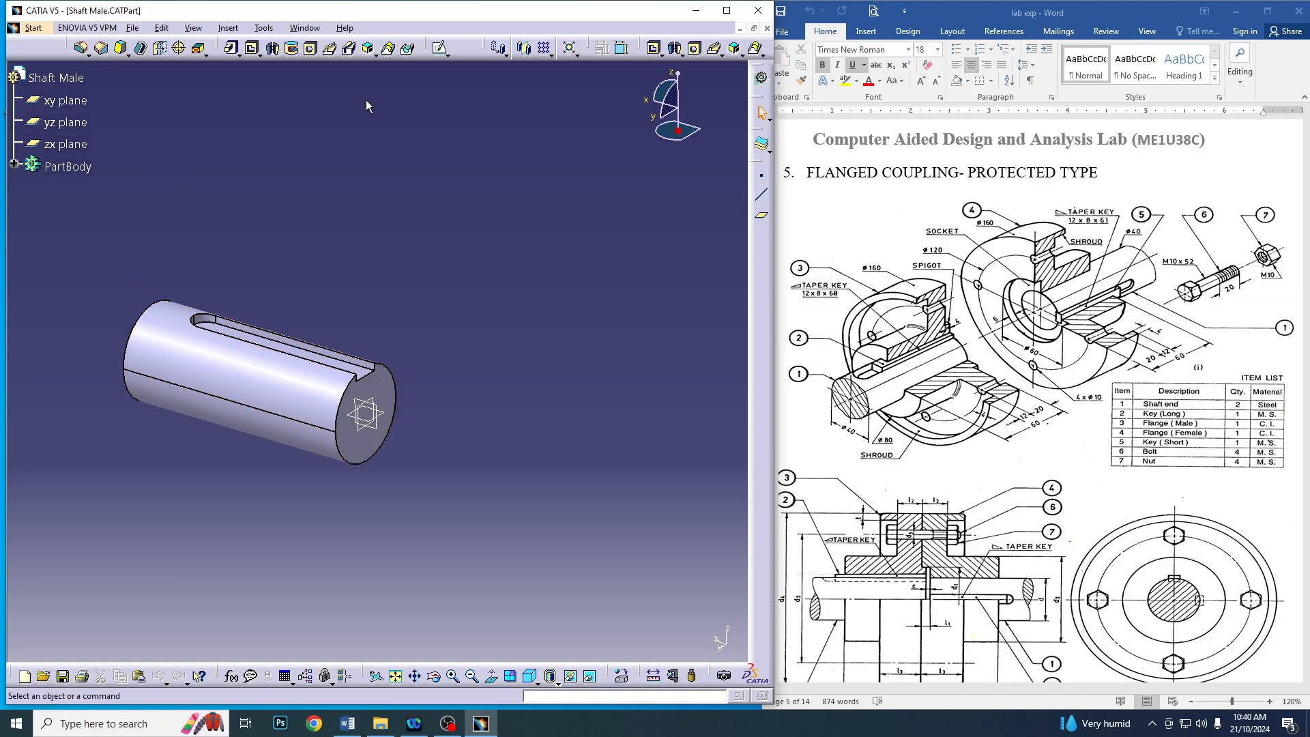
Save a copy of the shaft part as Shaft Female in the Flanged coupling protected folder and close the document
click(34, 28)
click(133, 28)
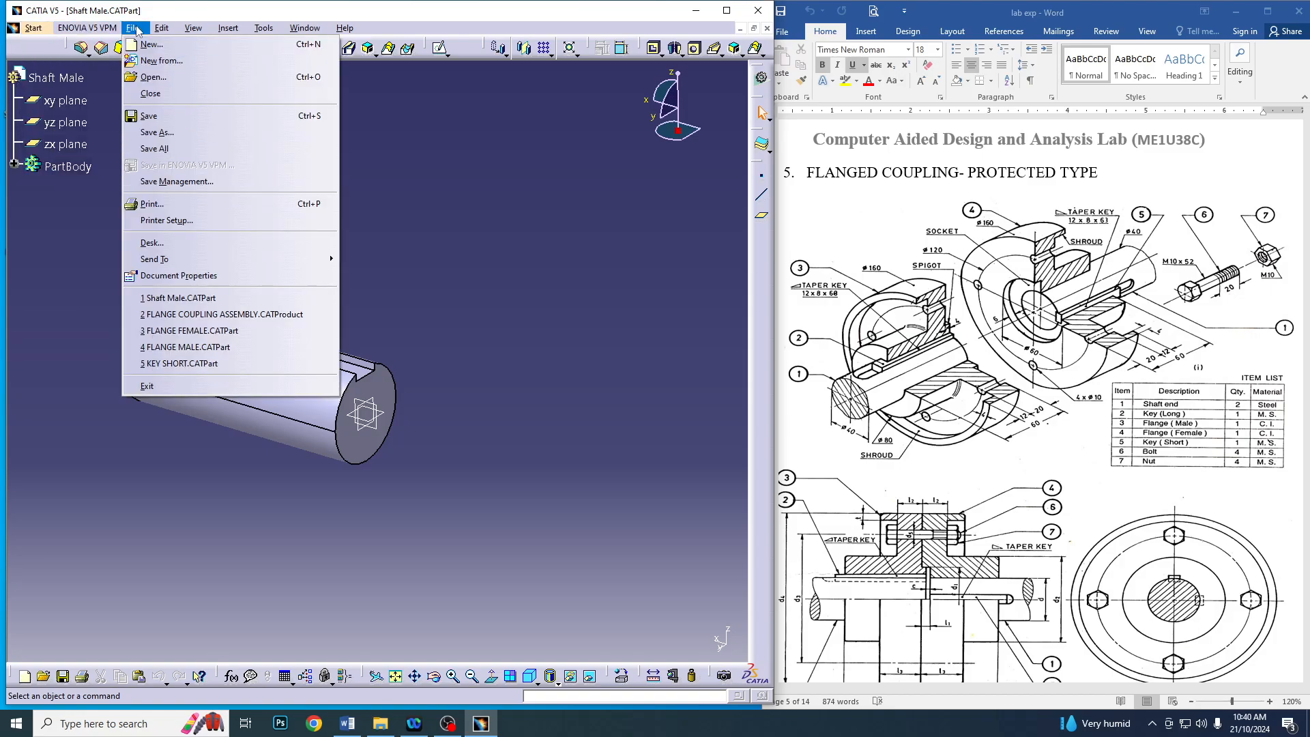
click(161, 136)
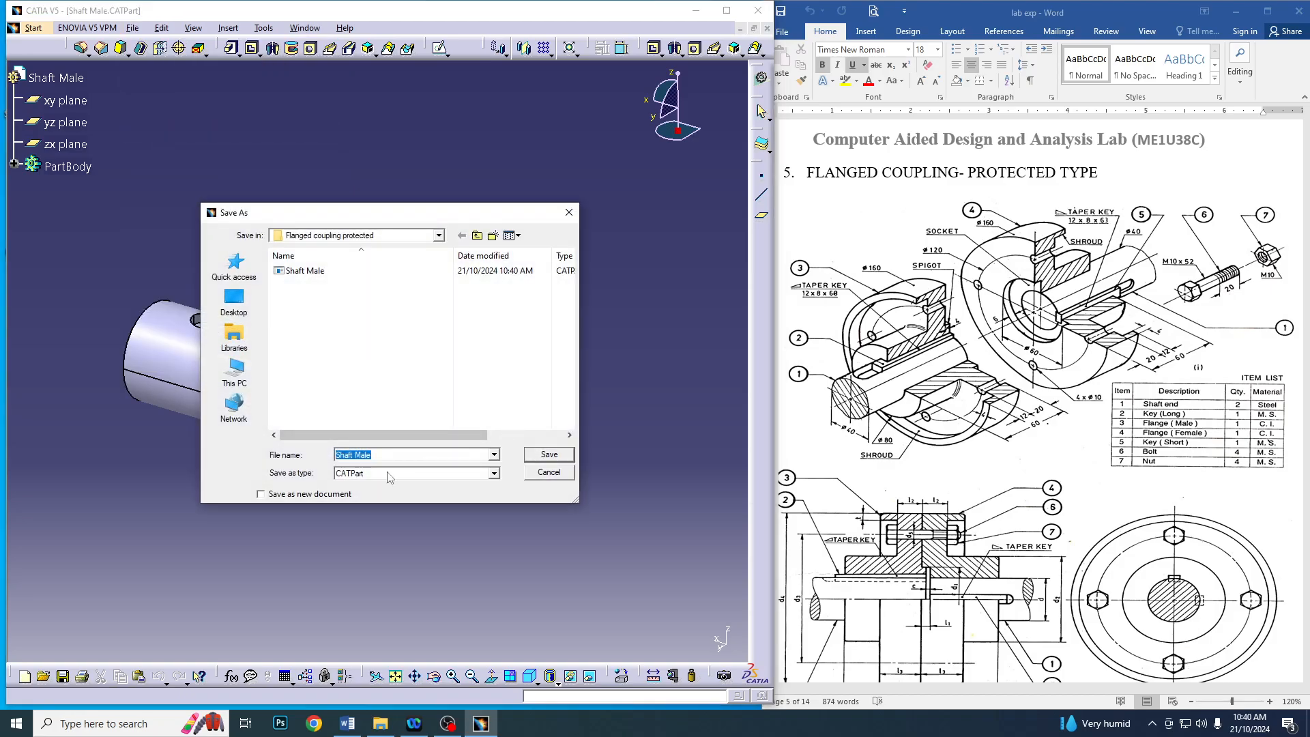
click(363, 455)
text(Fem)
click(549, 454)
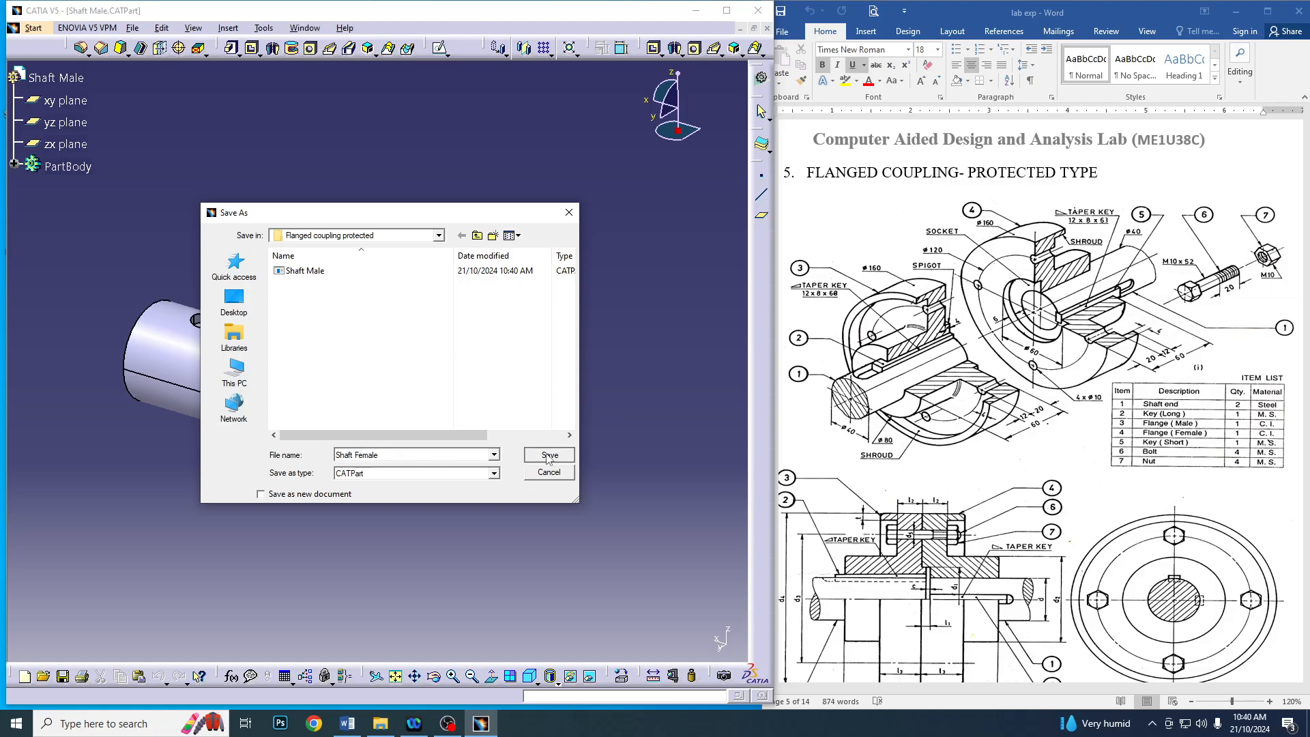
middle_drag(348, 291, 347, 332)
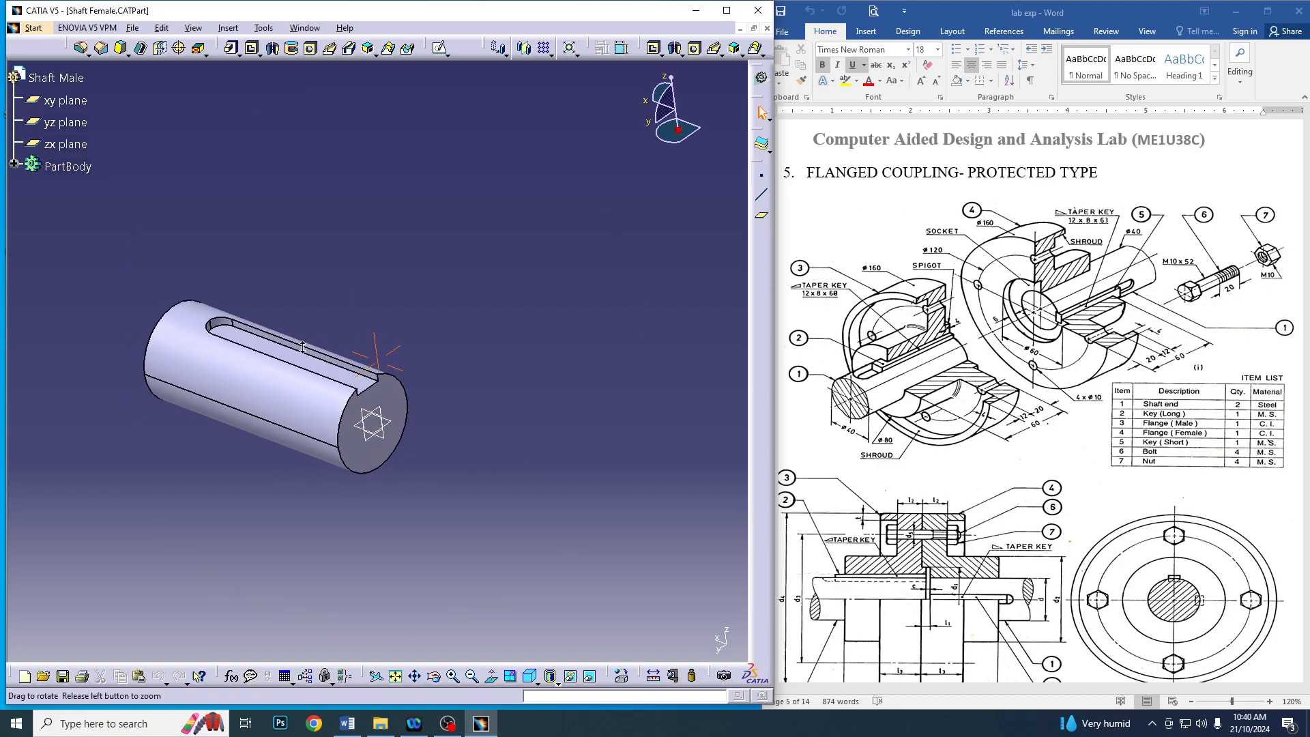
click(767, 27)
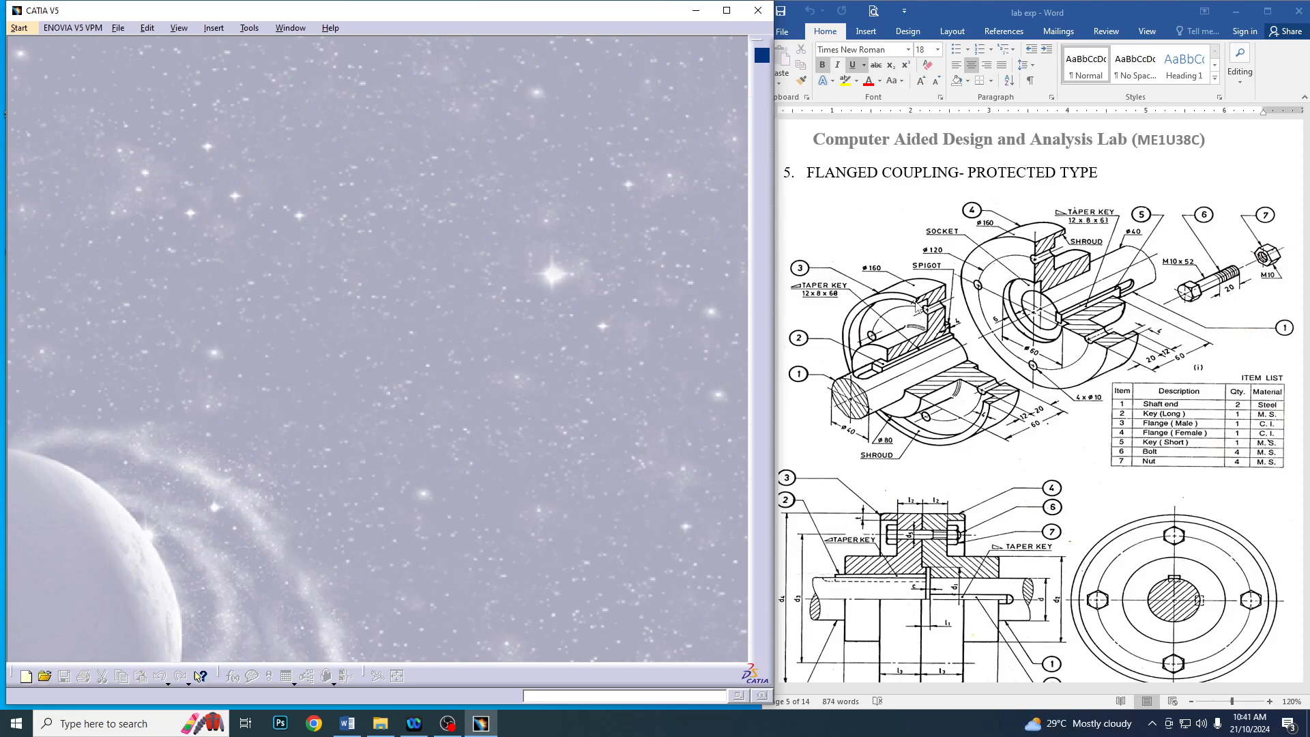
Create a new mechanical design part named Flange Male
click(24, 27)
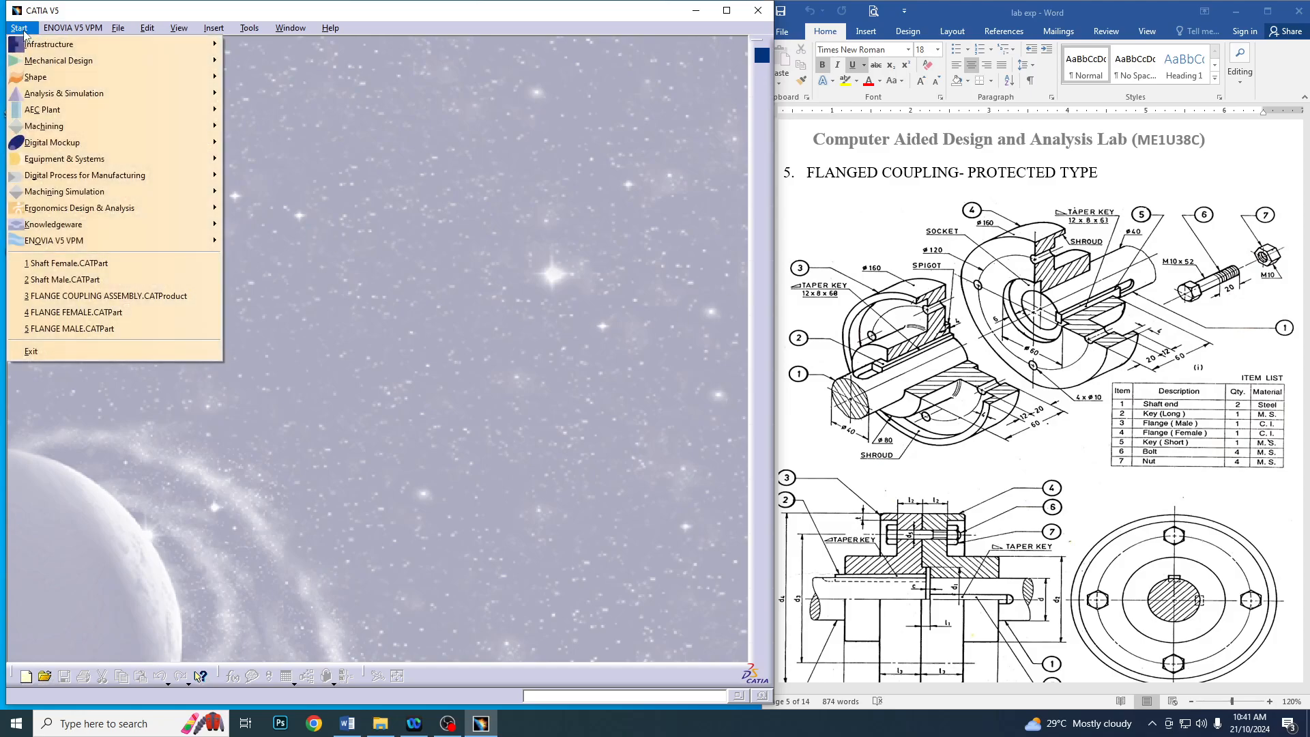
mouse_move(49, 61)
click(279, 59)
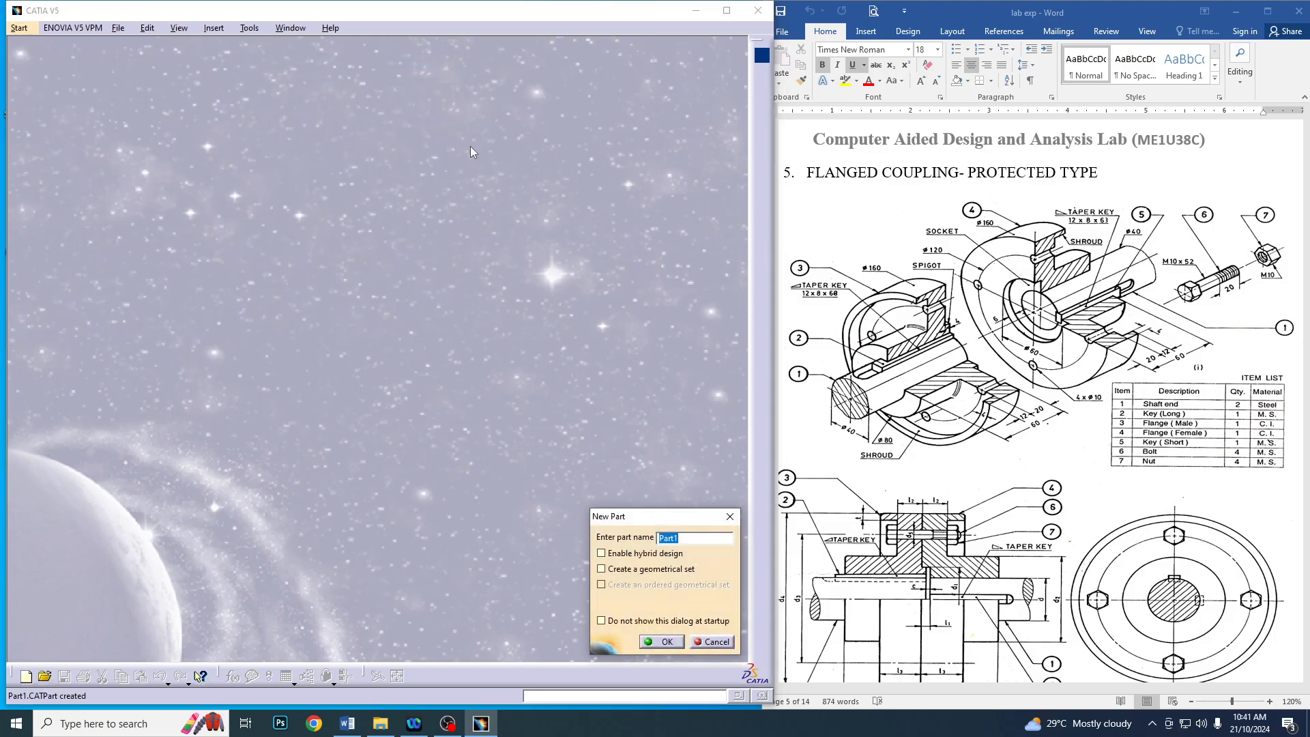
text(Flange Male)
click(660, 641)
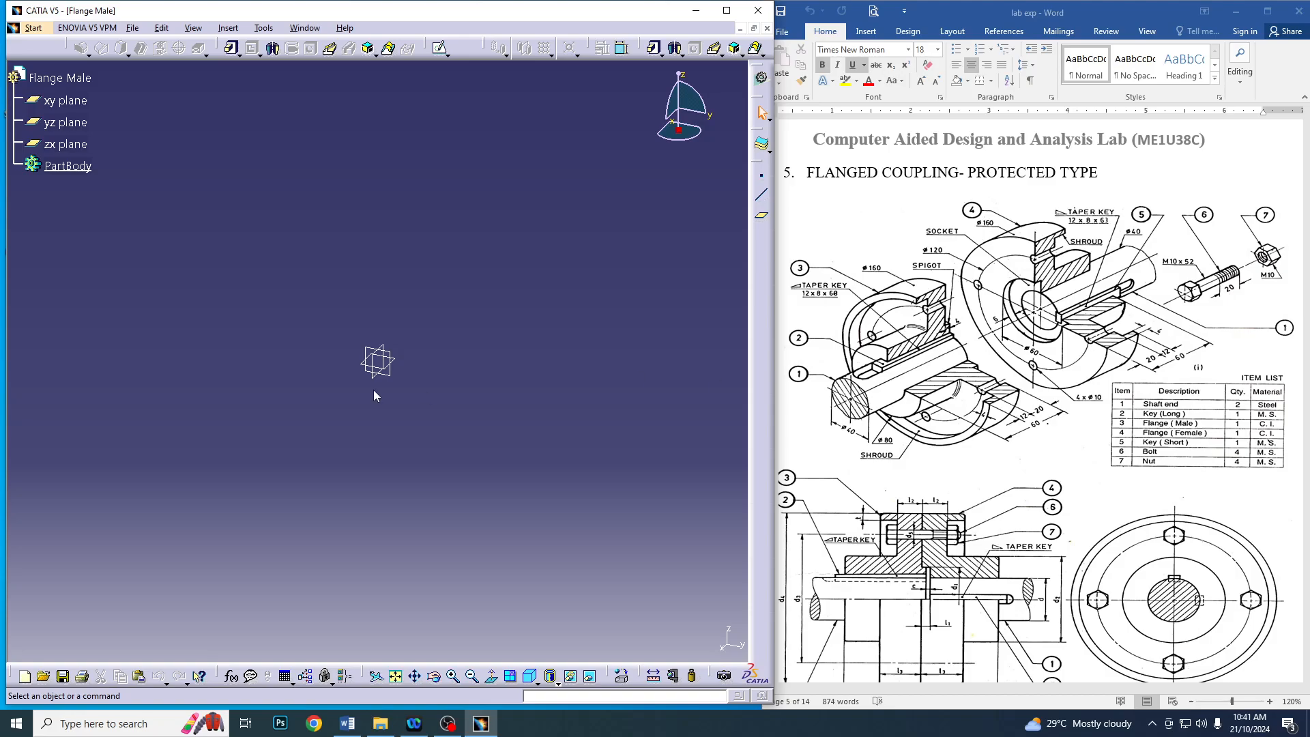
Open a sketch on the yz plane and draw a circle about 112 mm in diameter centred on the origin
click(388, 354)
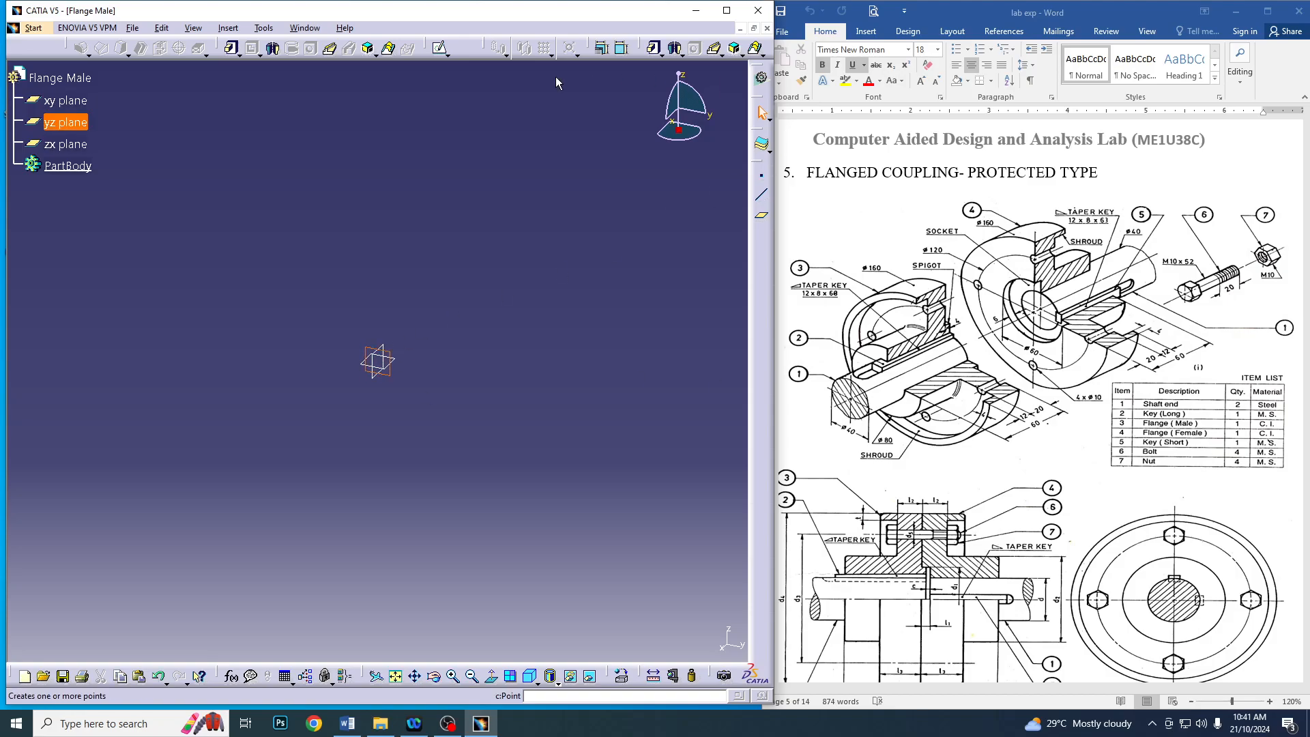
click(440, 49)
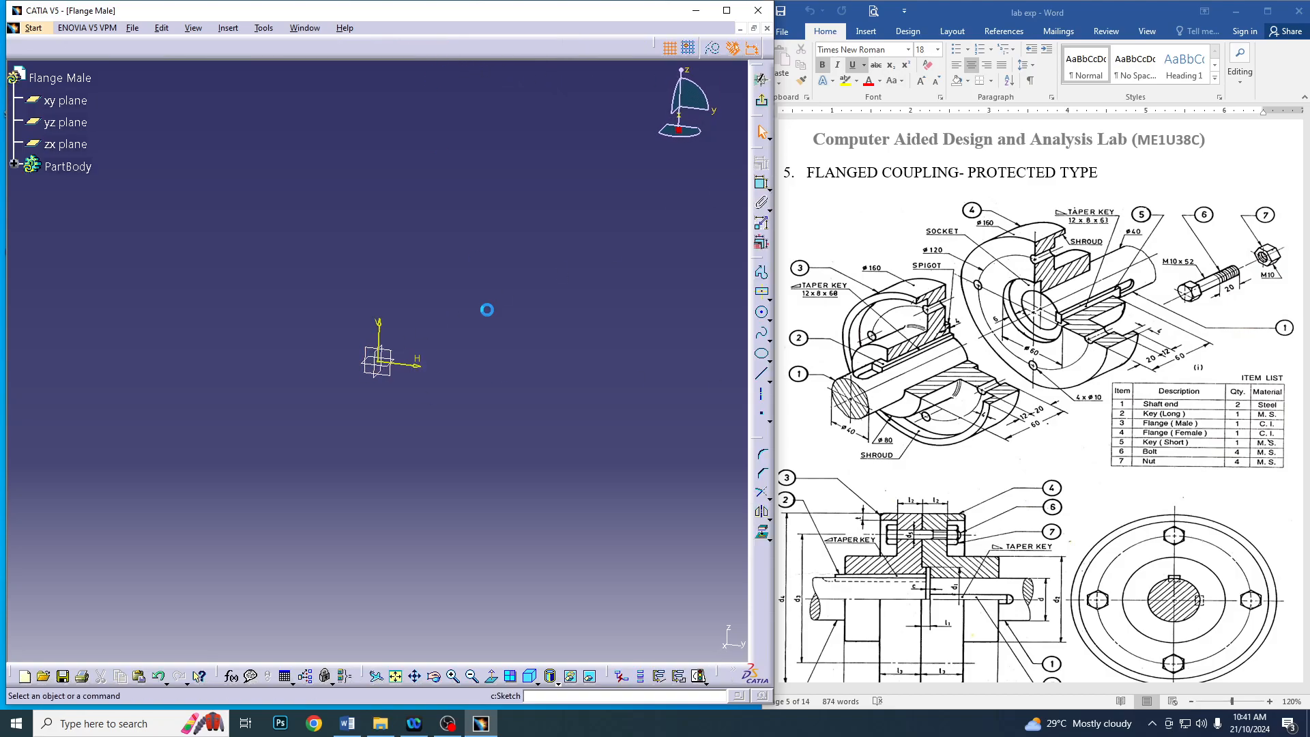
click(448, 725)
click(448, 724)
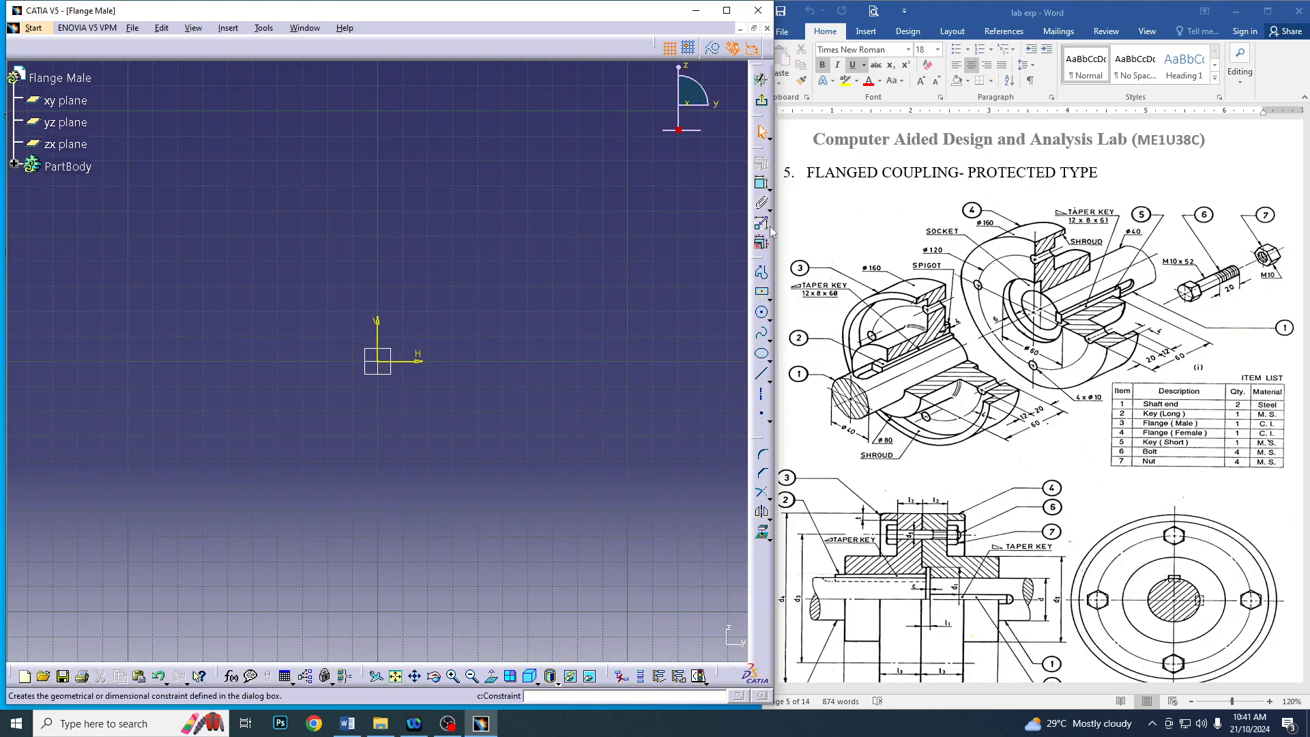
click(762, 315)
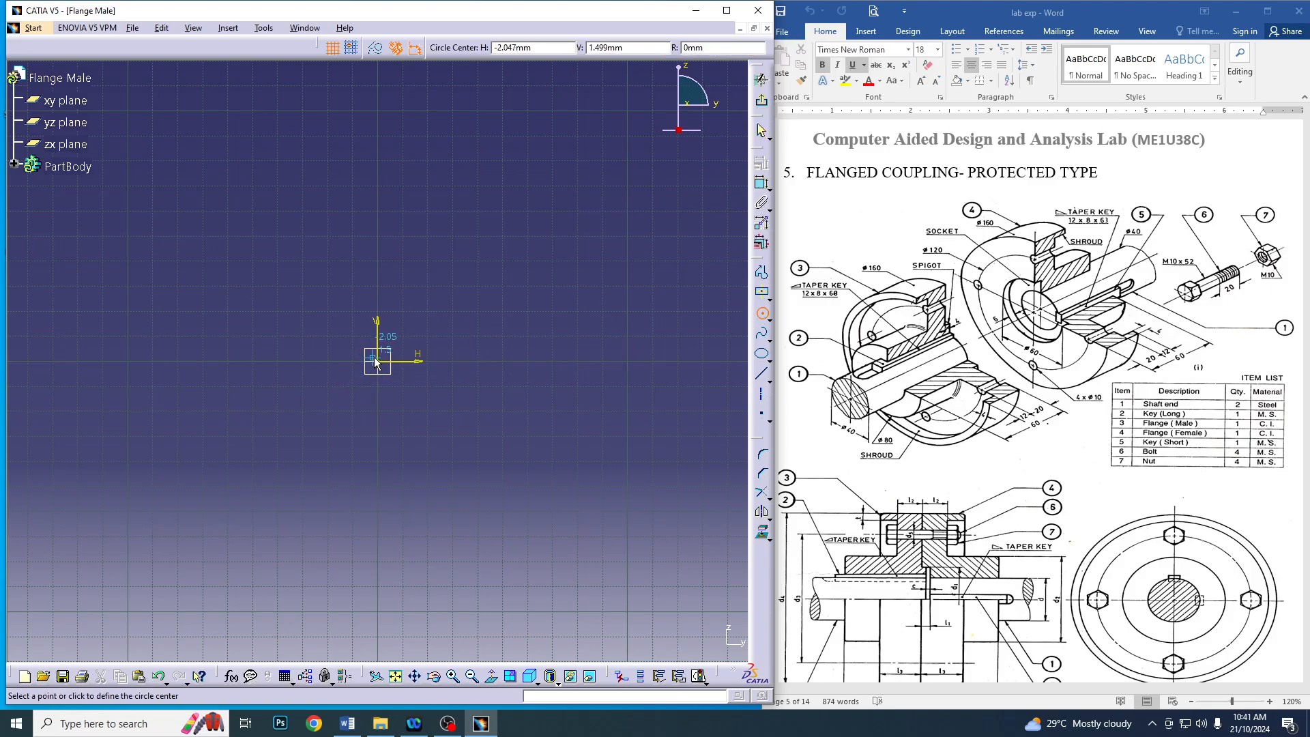
click(377, 361)
click(510, 416)
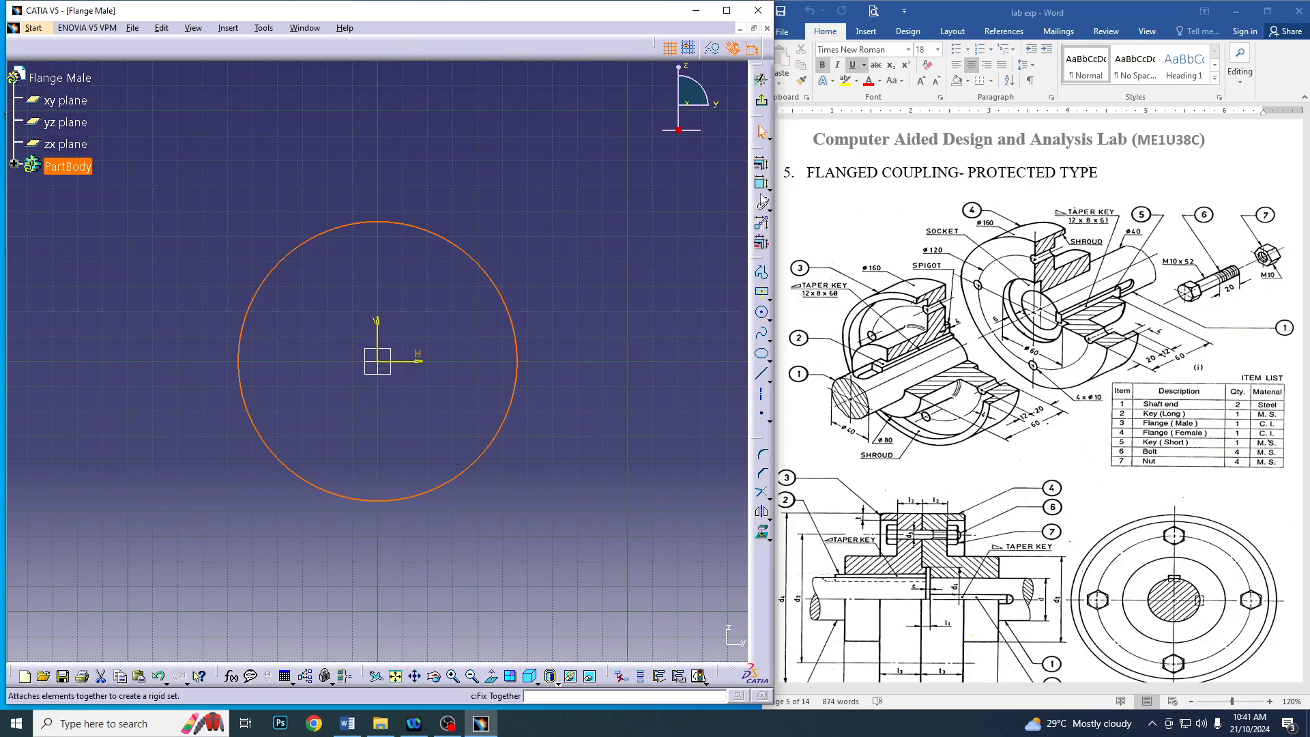
Dimension the circle and set its diameter to 160 mm
click(762, 223)
double_click(643, 202)
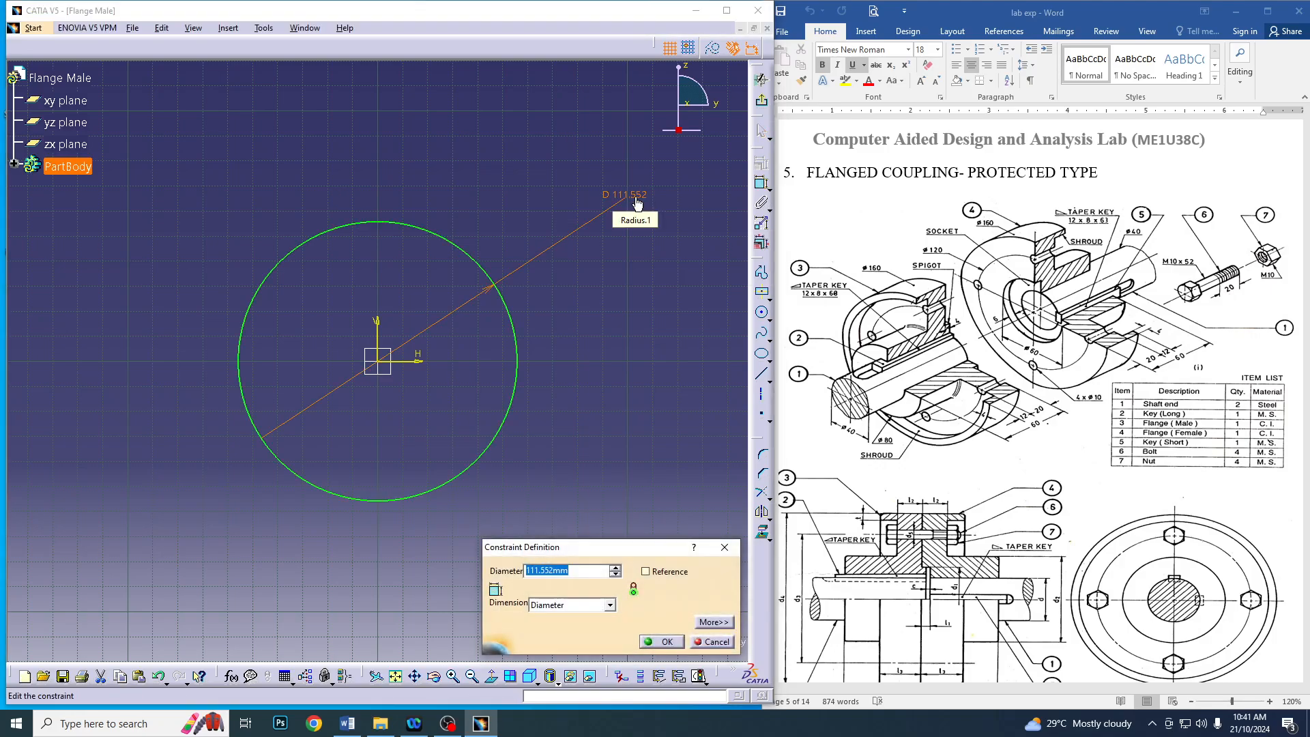
text(160)
key(Return)
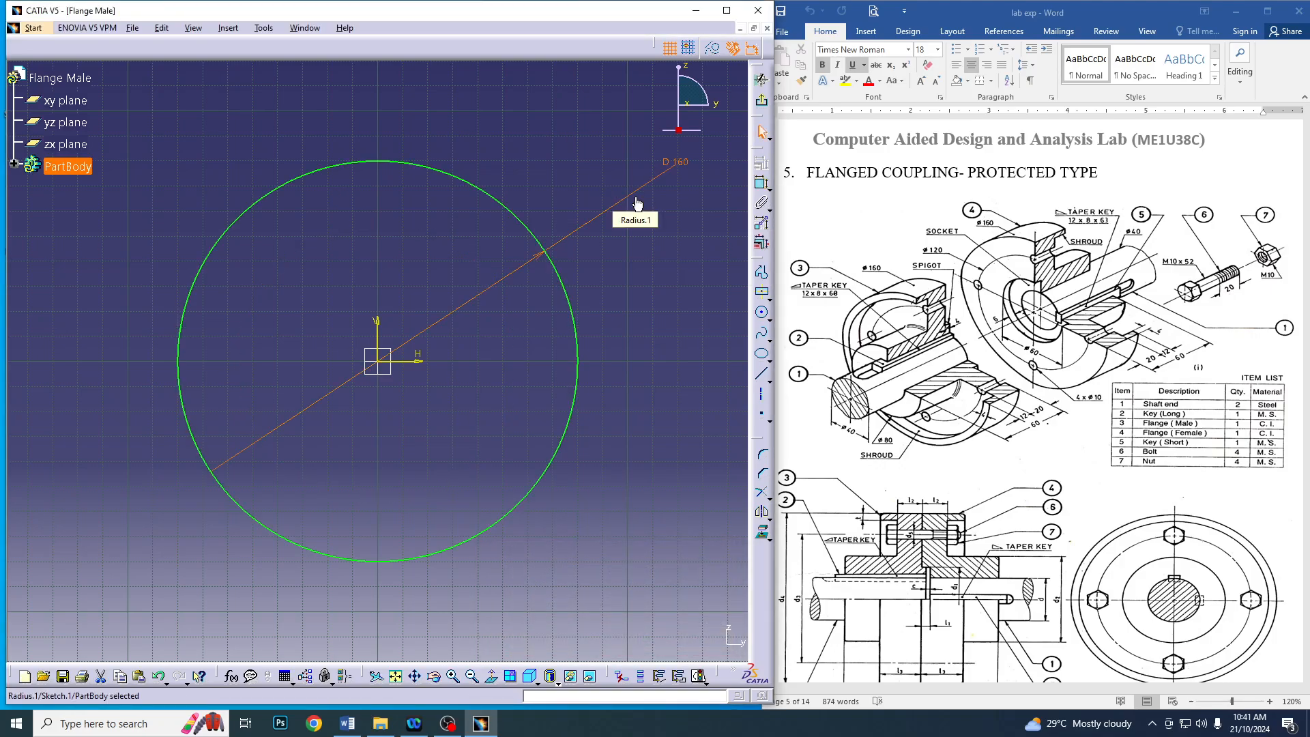
Exit the sketch and extrude the circle as a 20 mm pad to form the flange disc
click(761, 100)
click(233, 47)
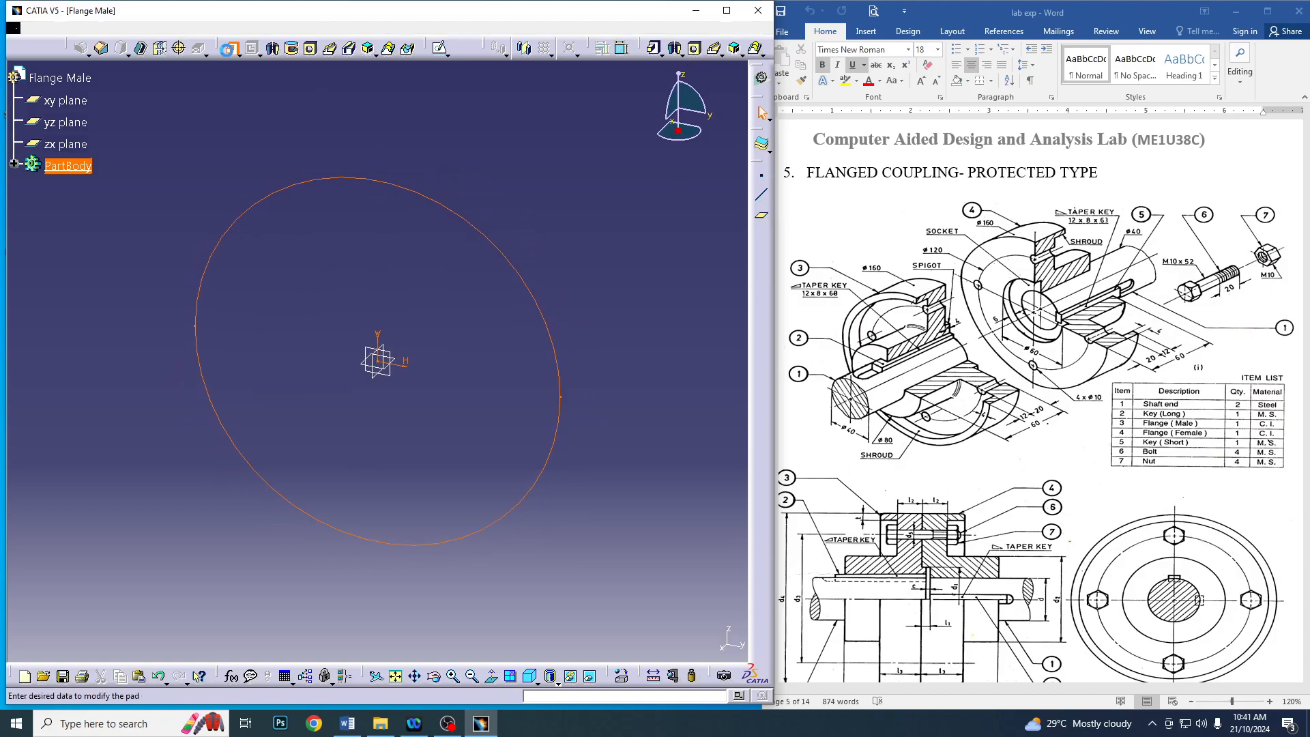
key(Return)
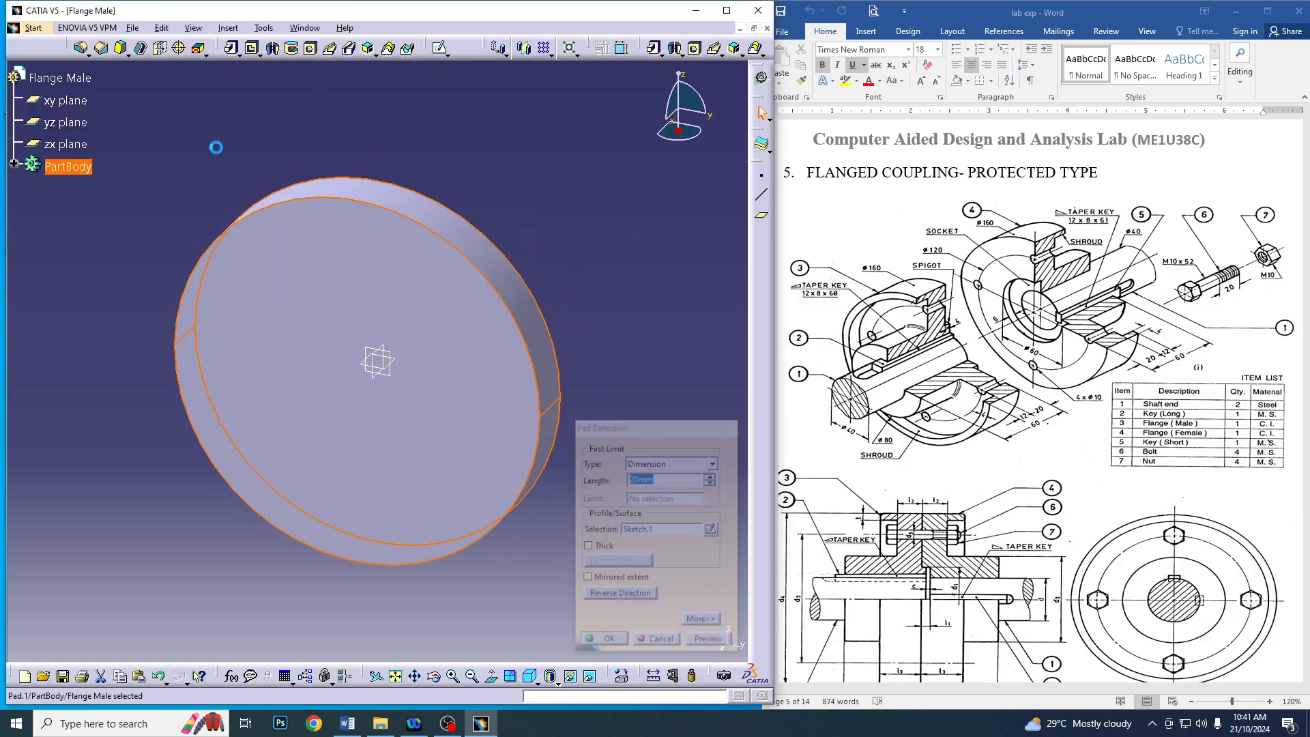
Open a sketch on the disc's front face and draw two origin-centred circles, about 104 mm and 191 mm in diameter
click(454, 387)
click(438, 48)
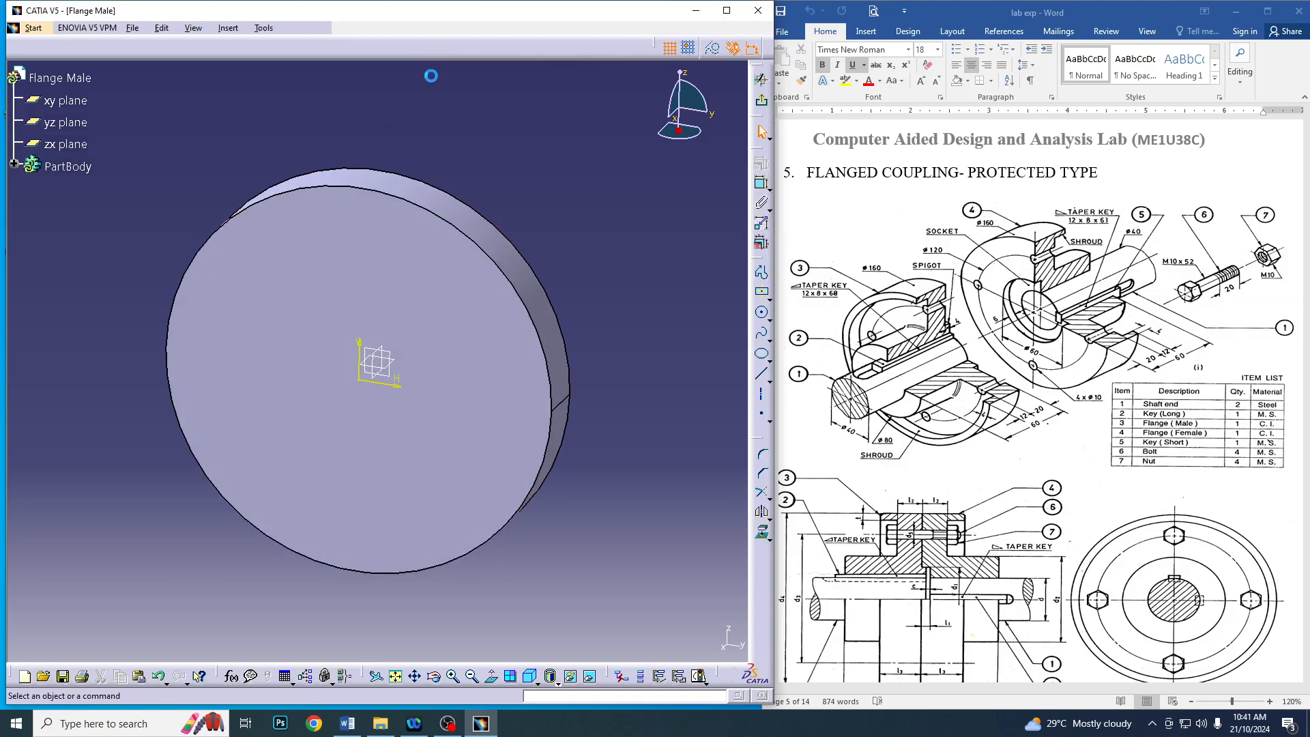
click(762, 313)
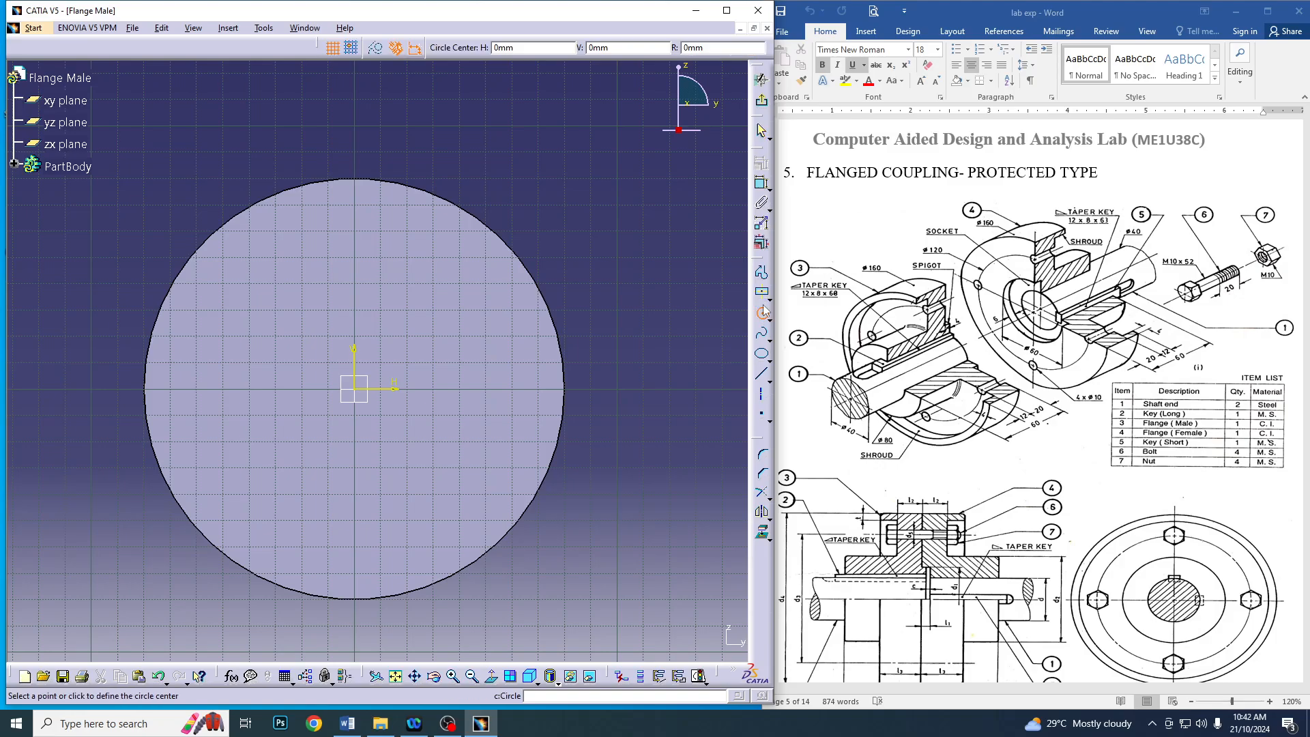
click(360, 392)
click(487, 427)
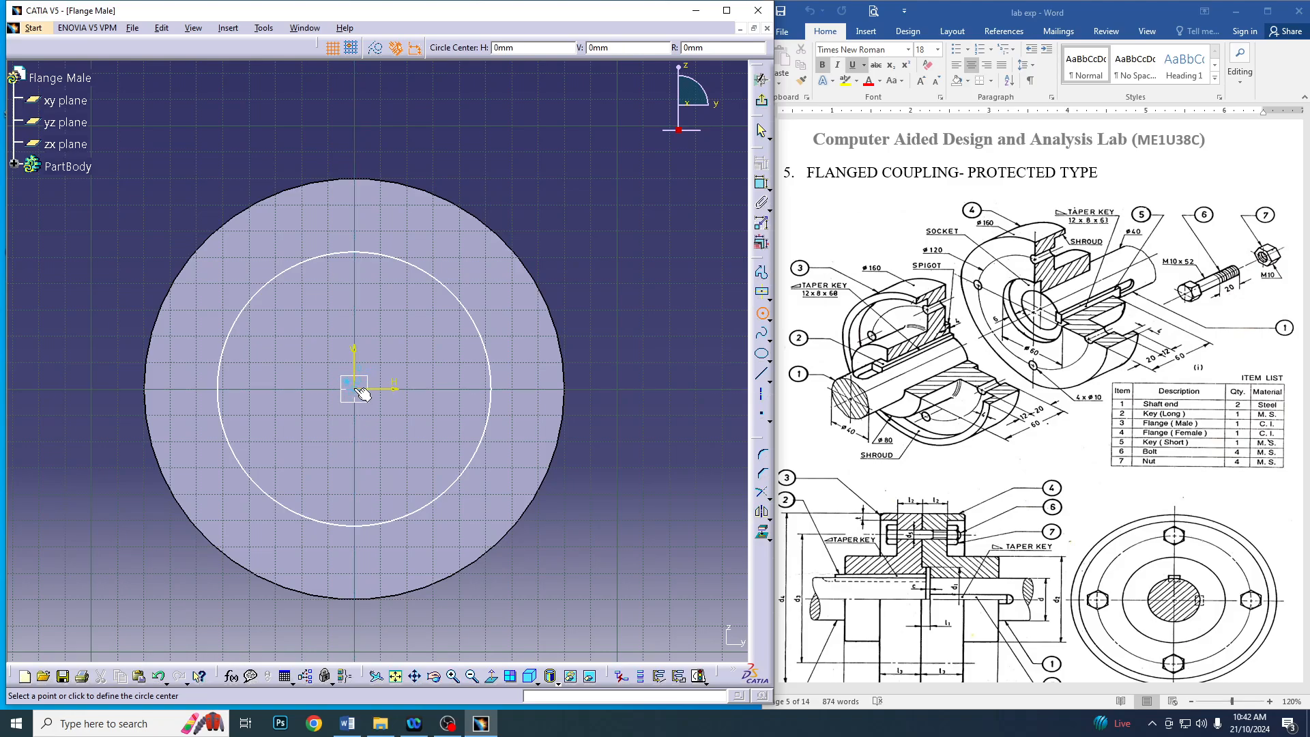
click(356, 388)
click(597, 450)
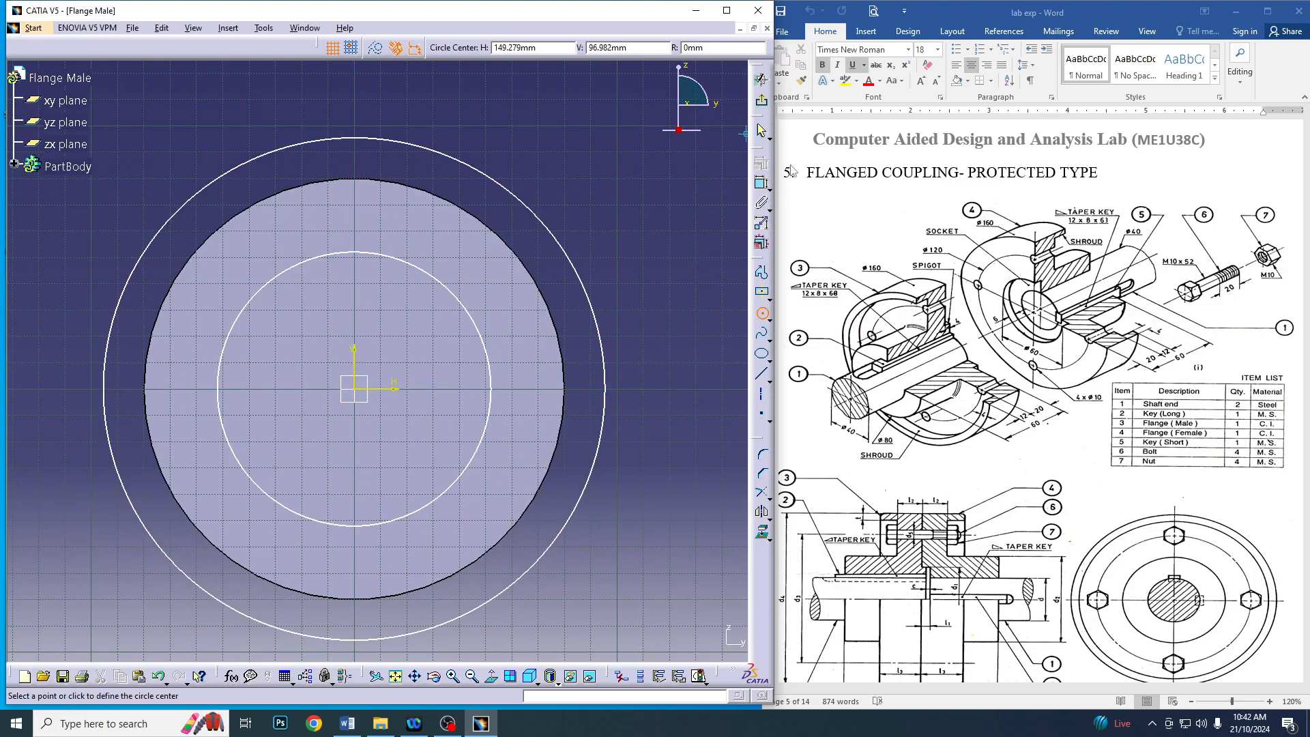
Constrain the outer circle's diameter to 160 mm
click(763, 185)
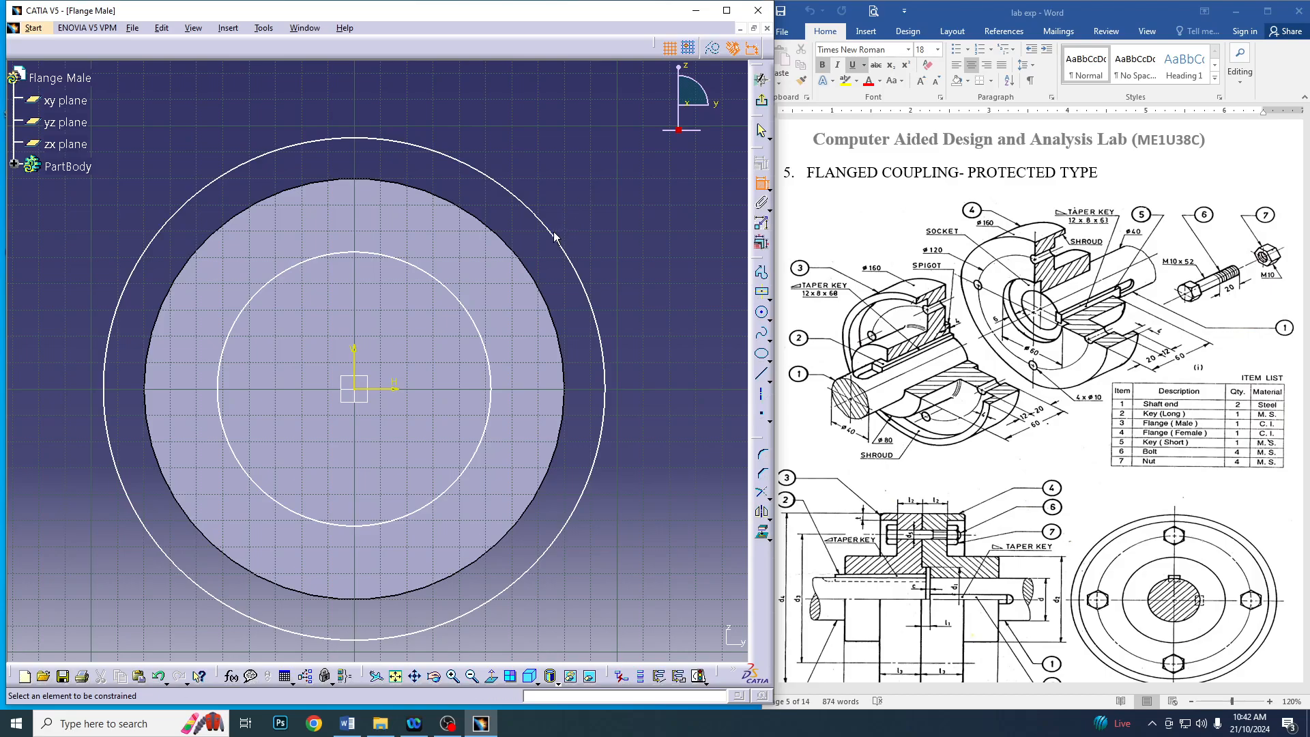
click(550, 234)
double_click(605, 186)
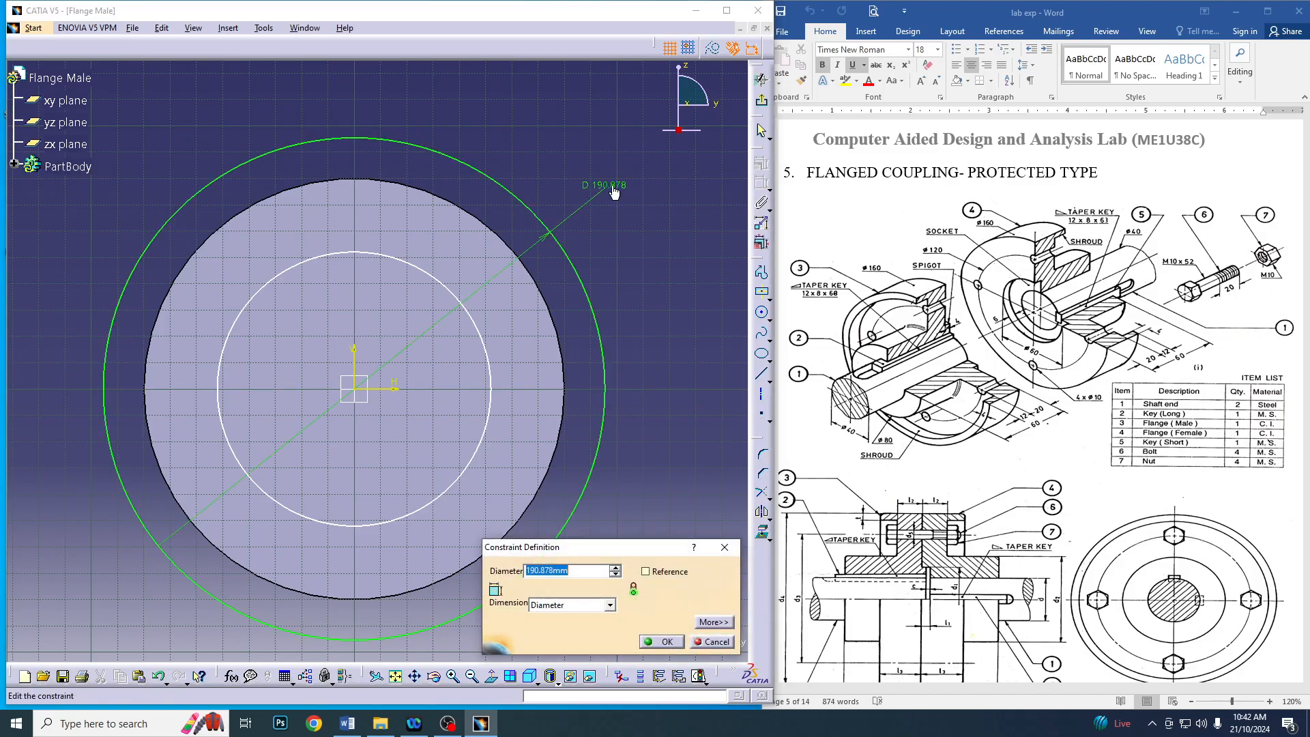
text(160)
key(Return)
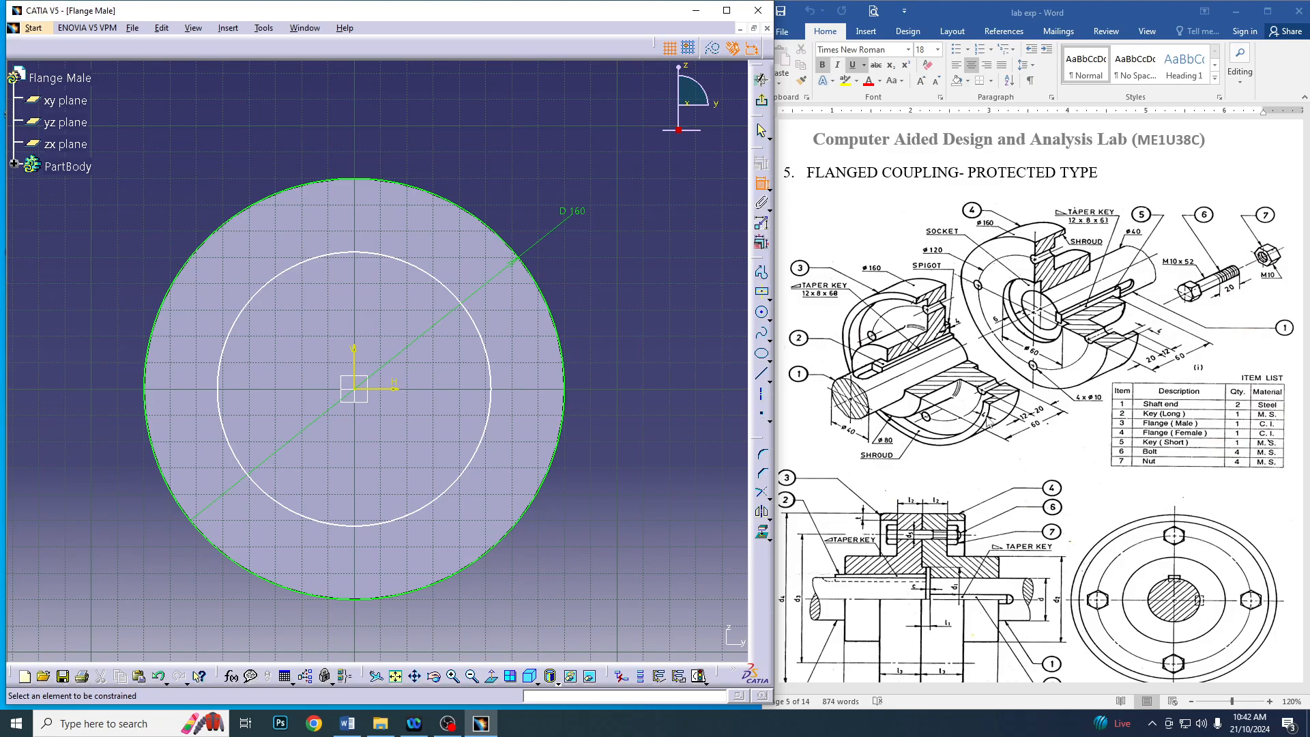
Constrain the inner circle's diameter to 152 mm
click(476, 326)
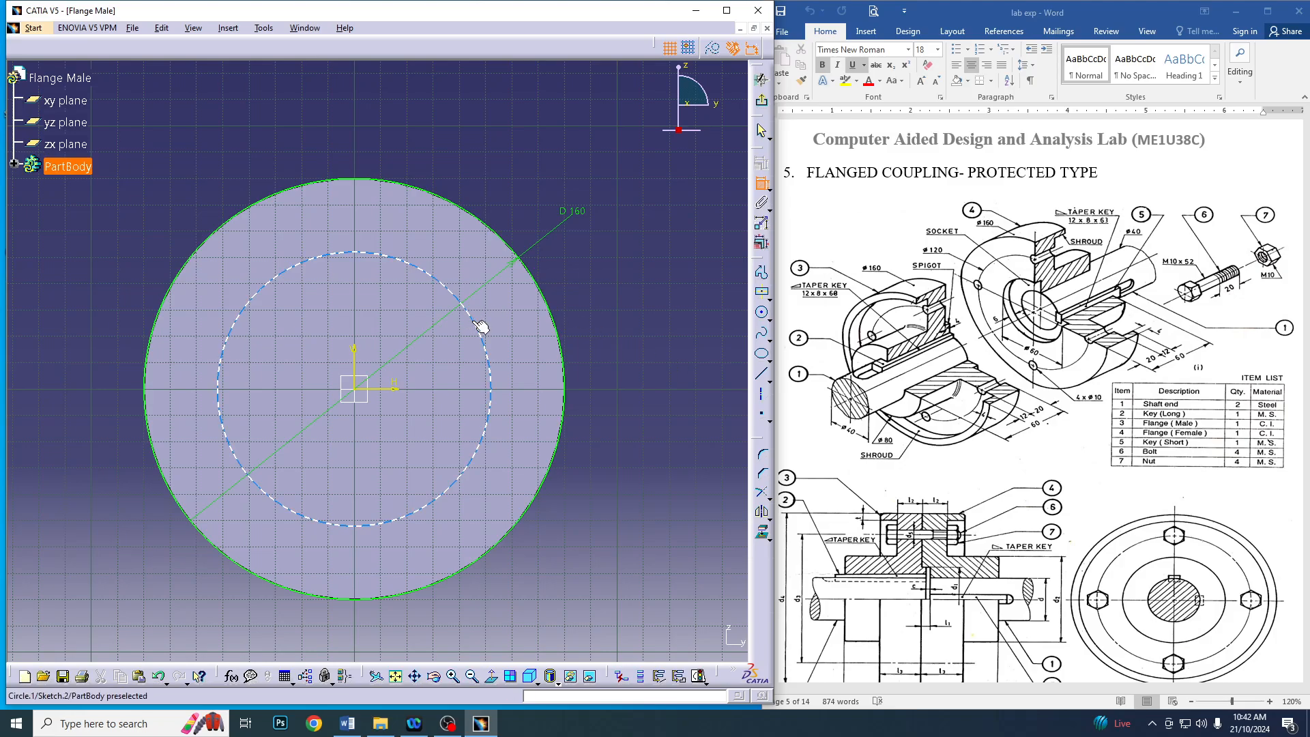
click(611, 251)
double_click(613, 256)
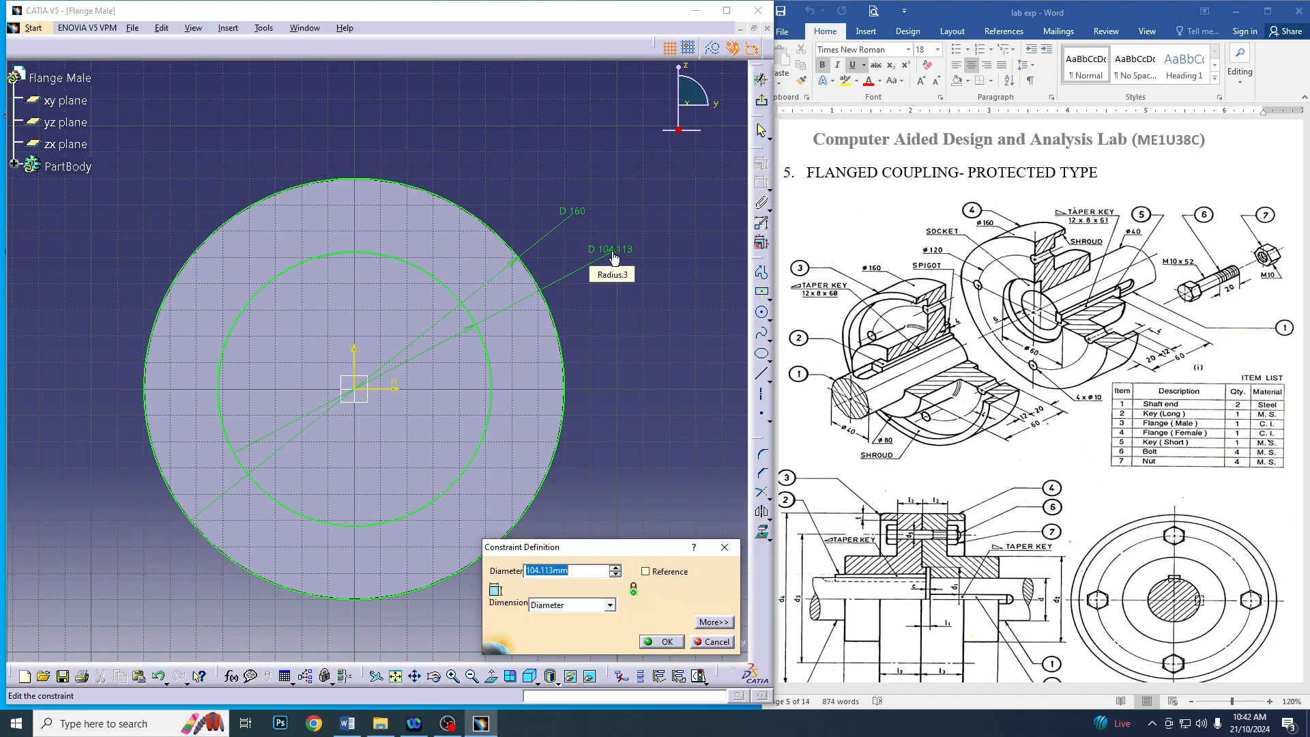
text(152)
key(Return)
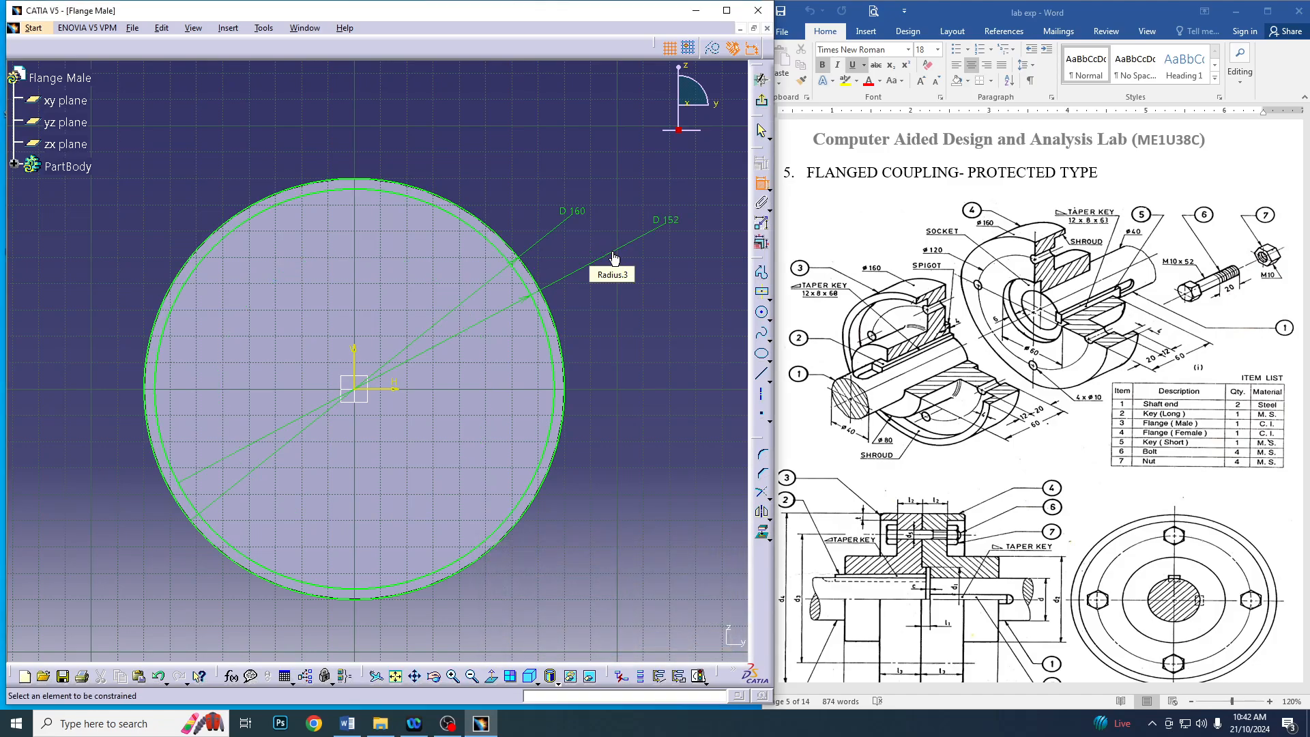
Exit the sketch and extrude the ring between the two circles as a 12 mm pad to form the shroud
click(762, 101)
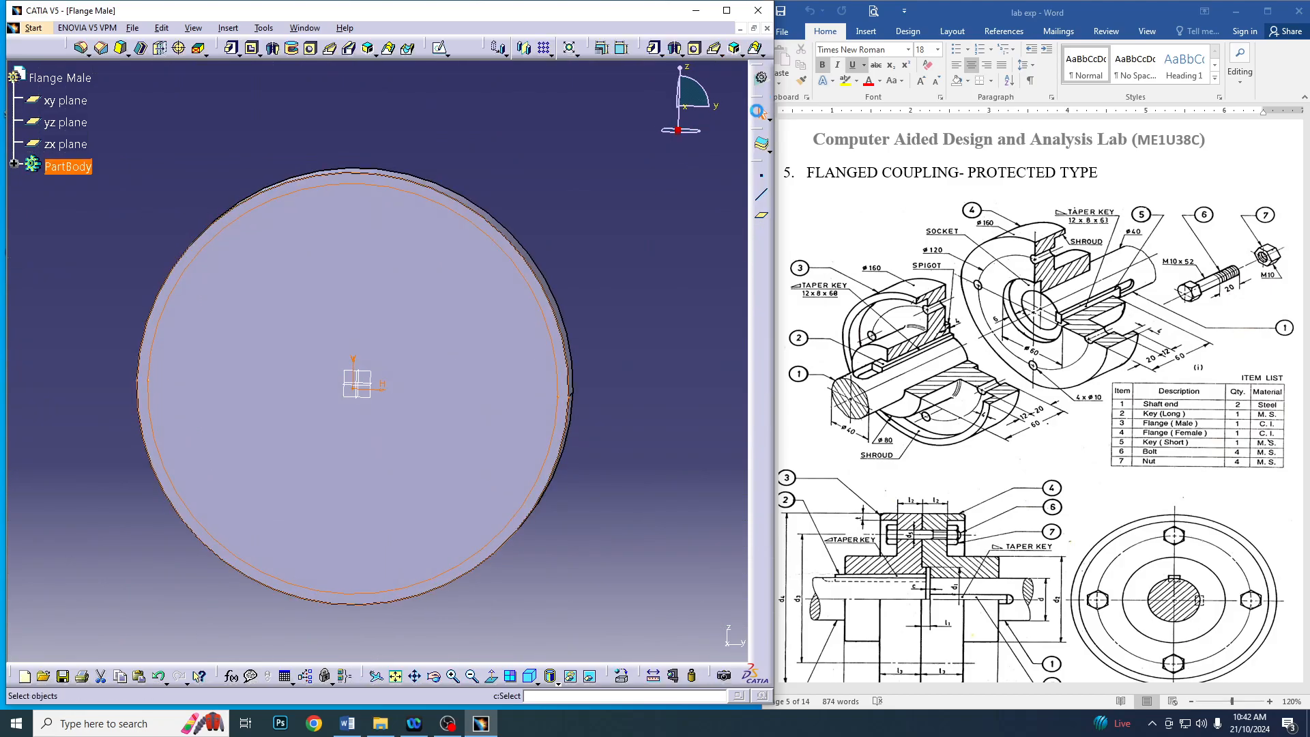
click(229, 48)
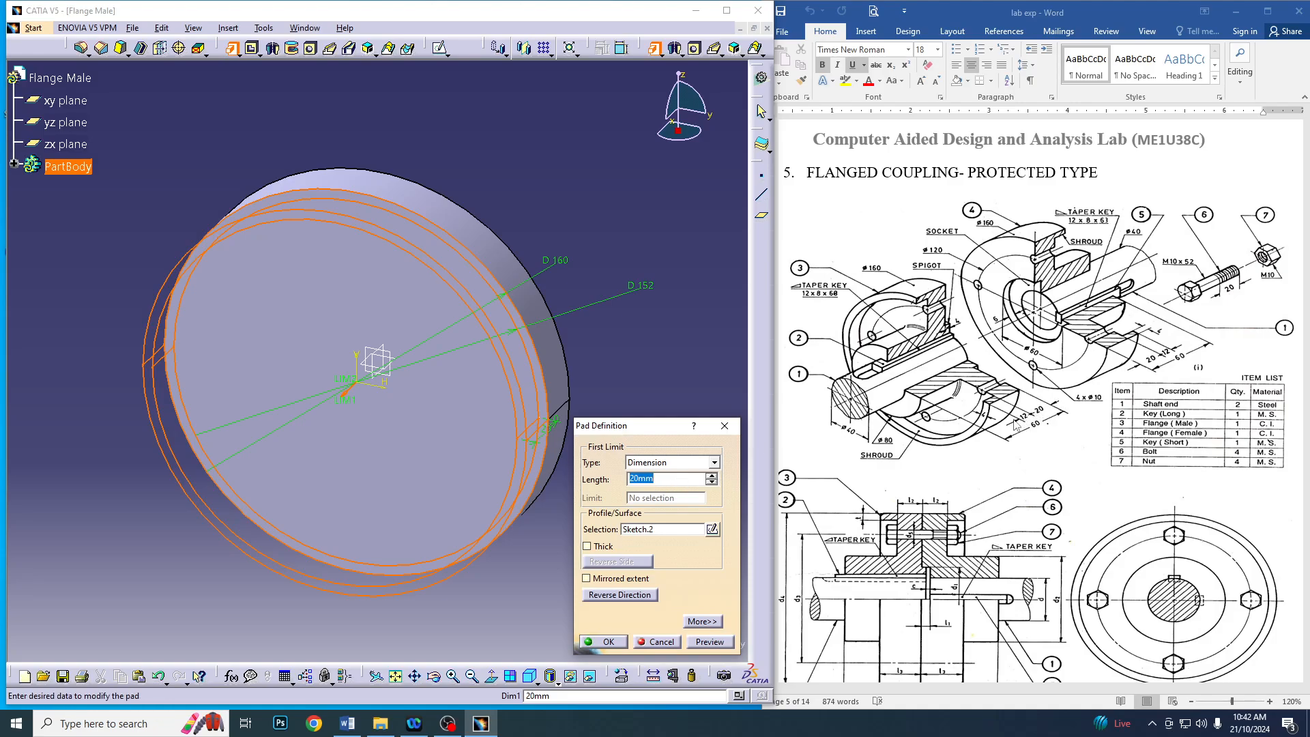
text(12)
key(Return)
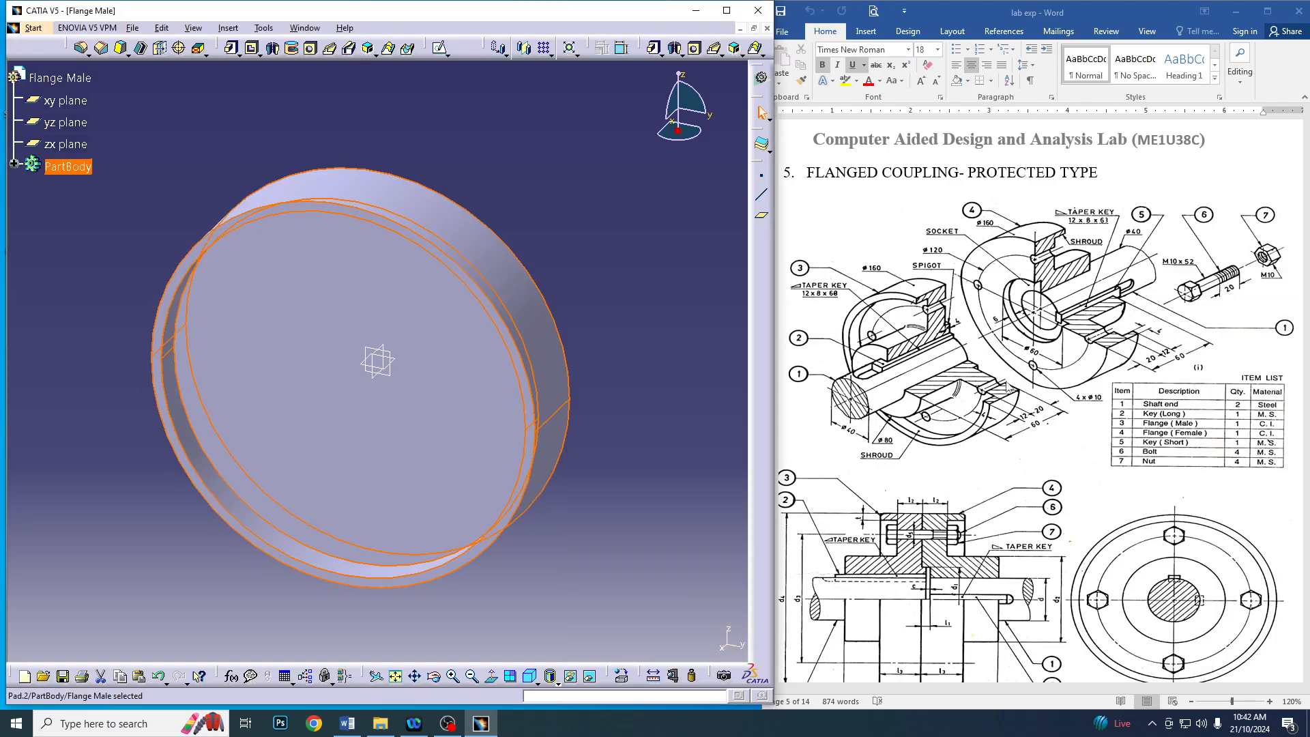
Open a sketch on the disc face inside the shroud and draw an origin-centred circle about 84 mm in diameter
middle_drag(628, 259, 479, 157)
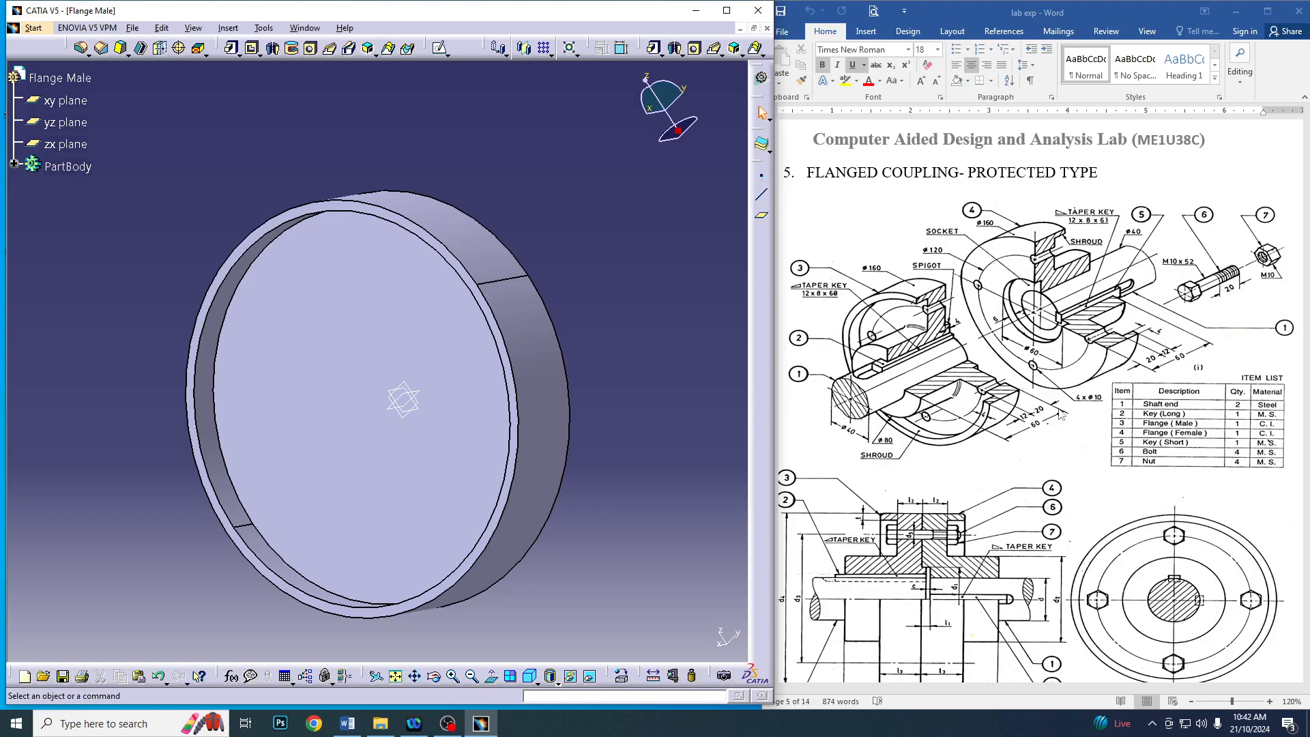
click(544, 377)
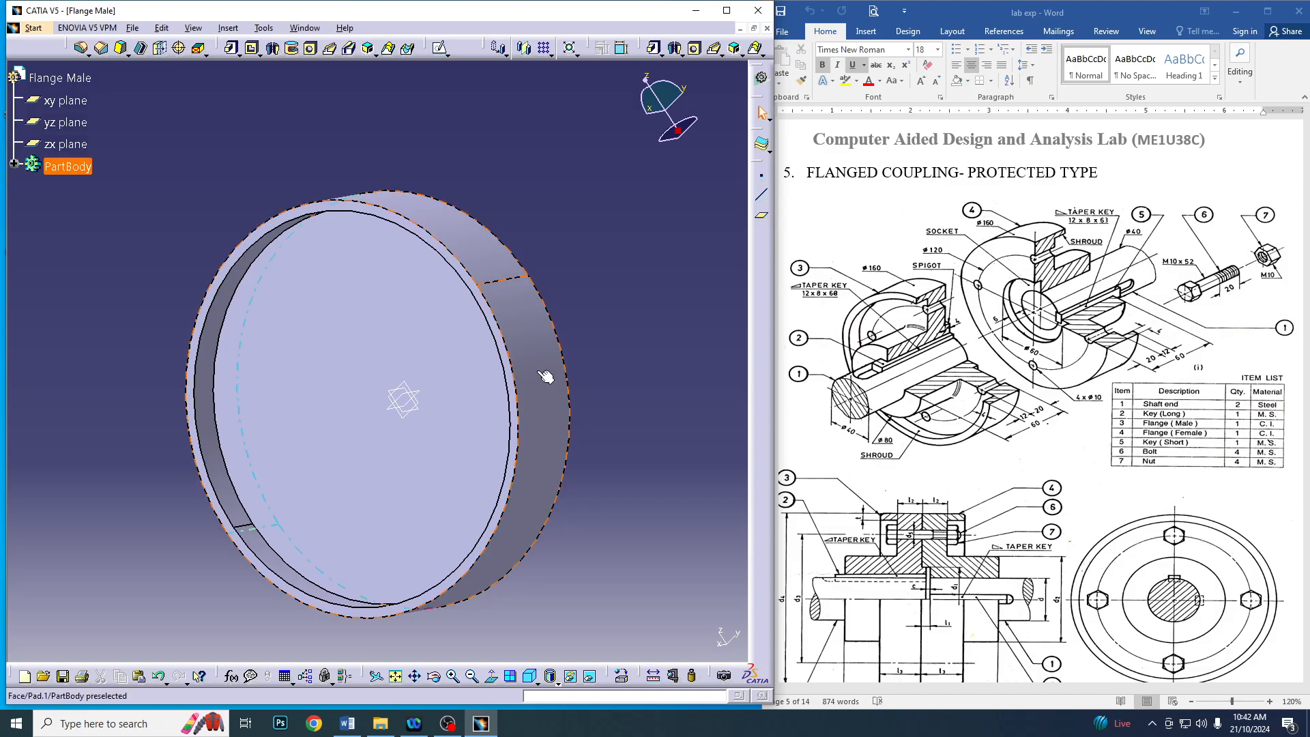
click(439, 47)
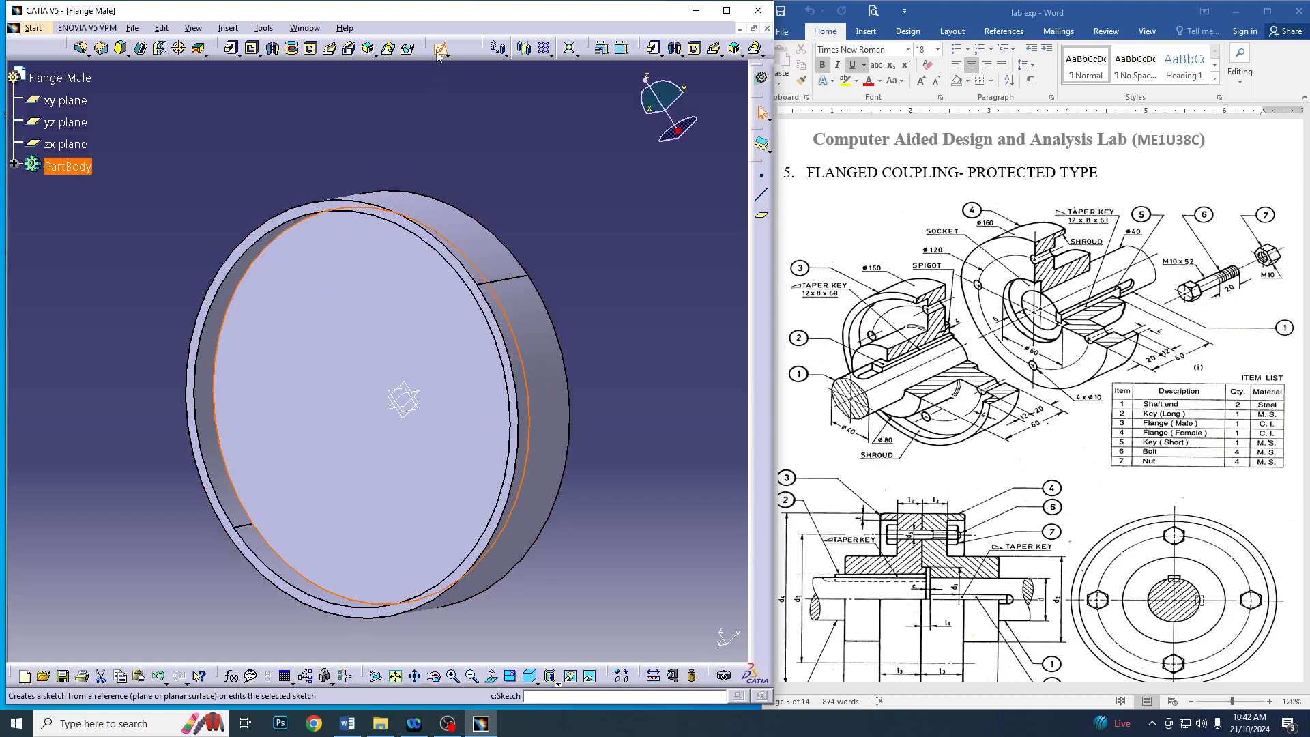
click(762, 315)
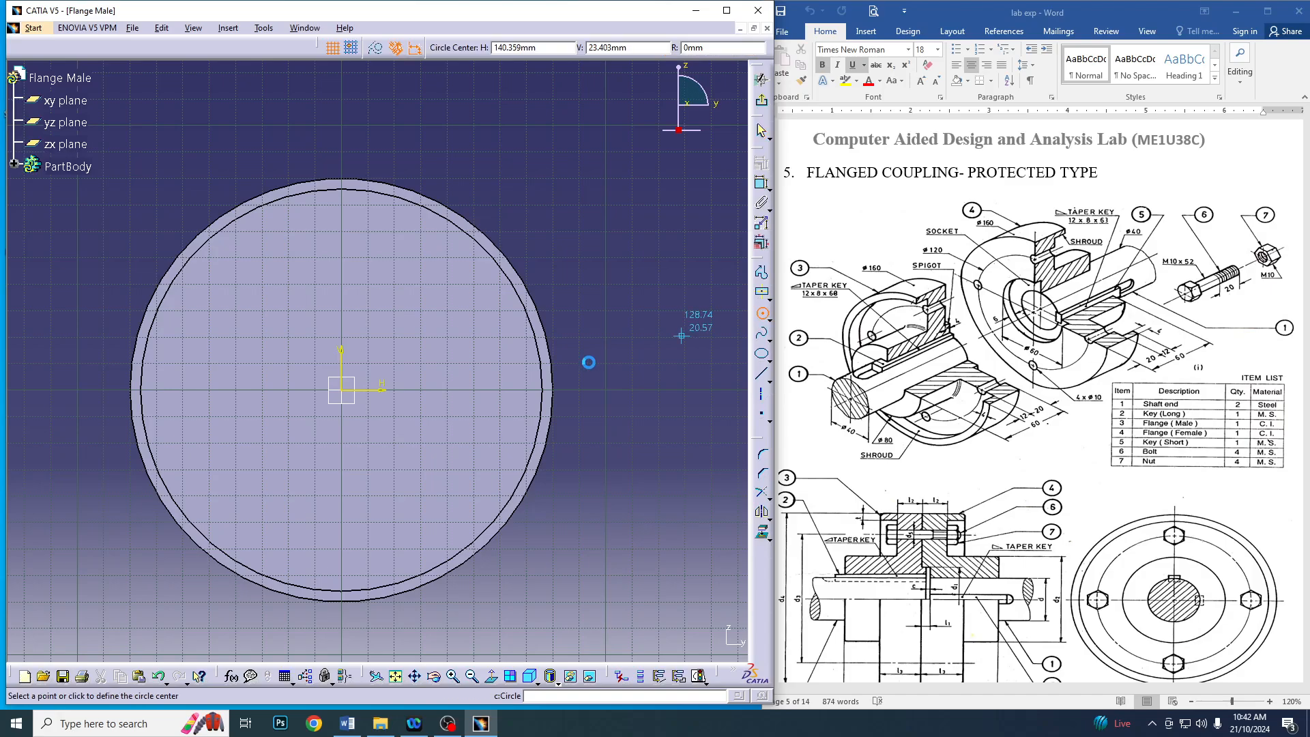
click(342, 392)
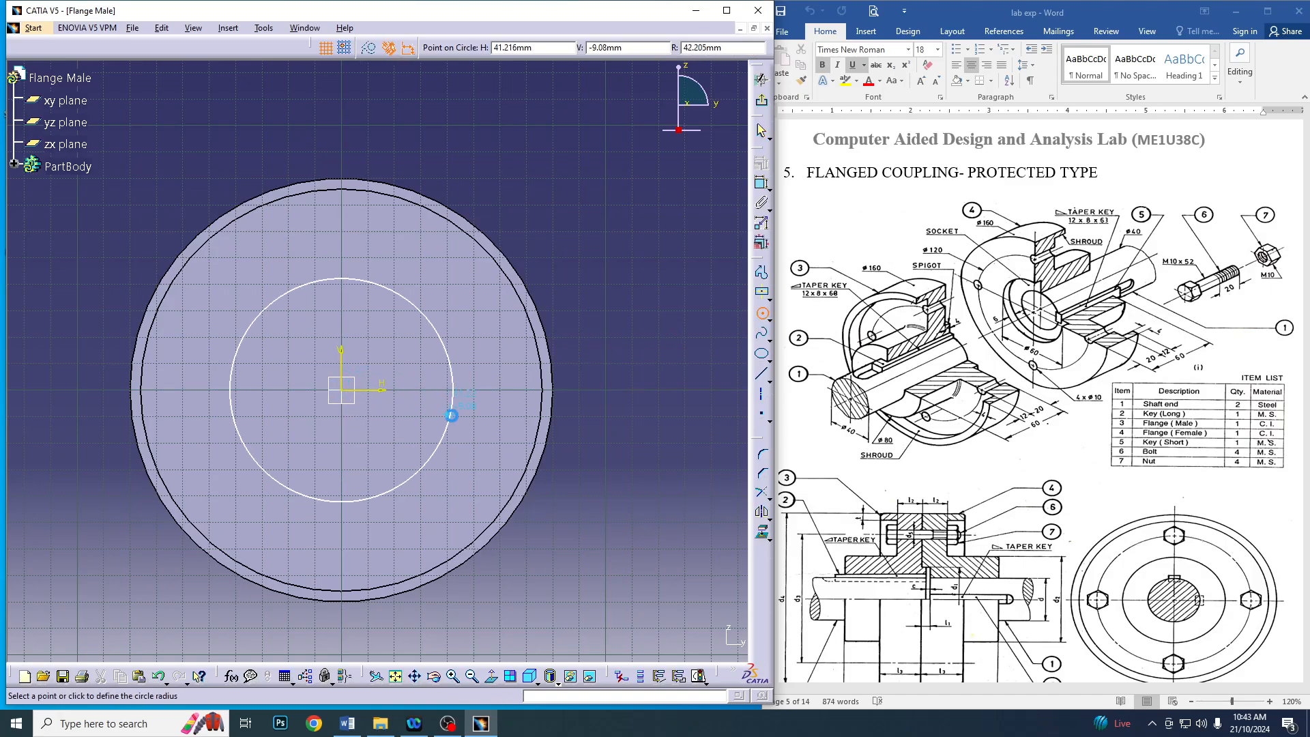
click(450, 410)
Constrain the hub circle's diameter to 80 mm
click(762, 184)
click(648, 210)
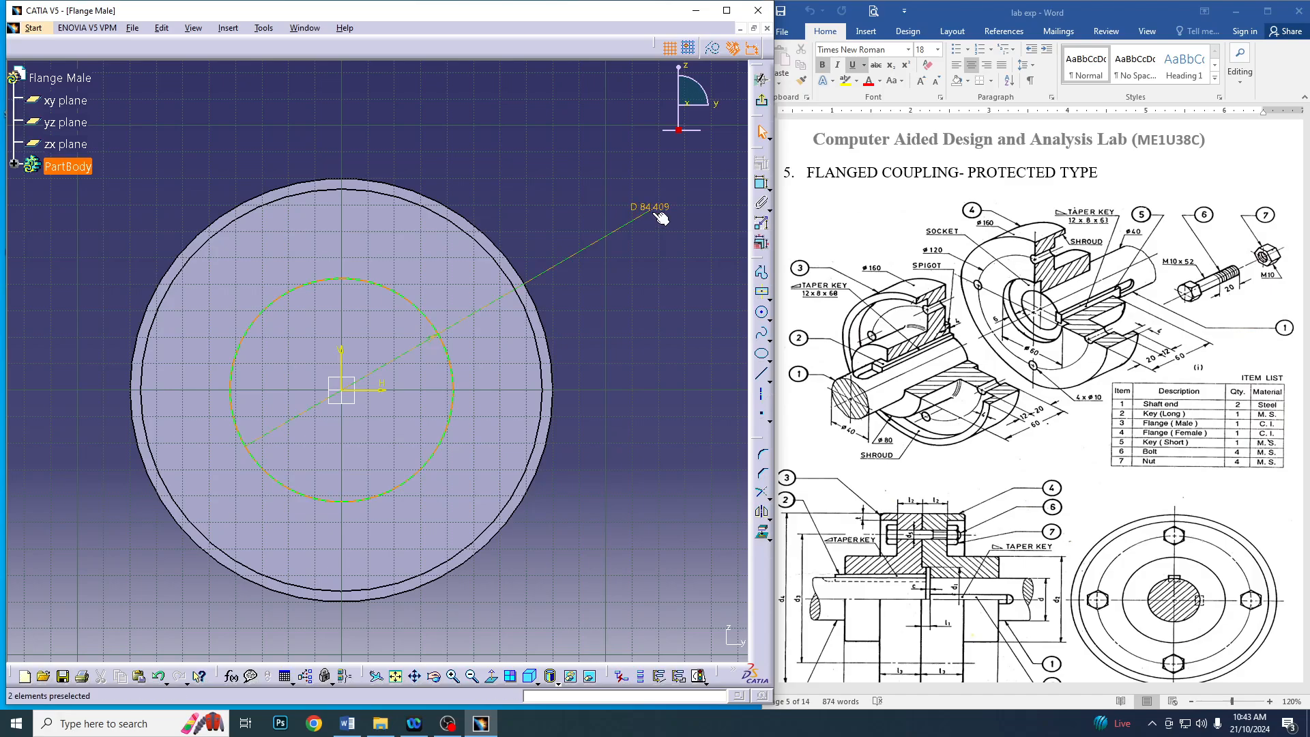
double_click(651, 208)
text(8)
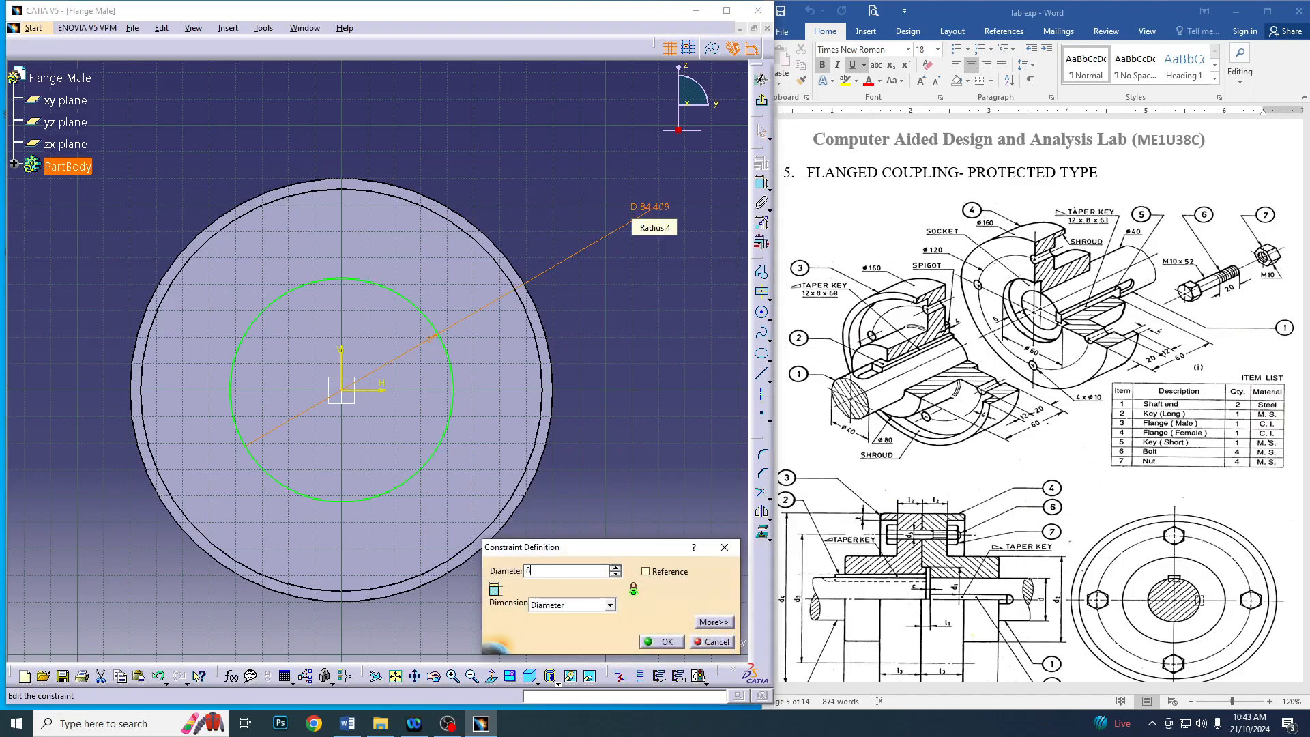
text(0)
key(Return)
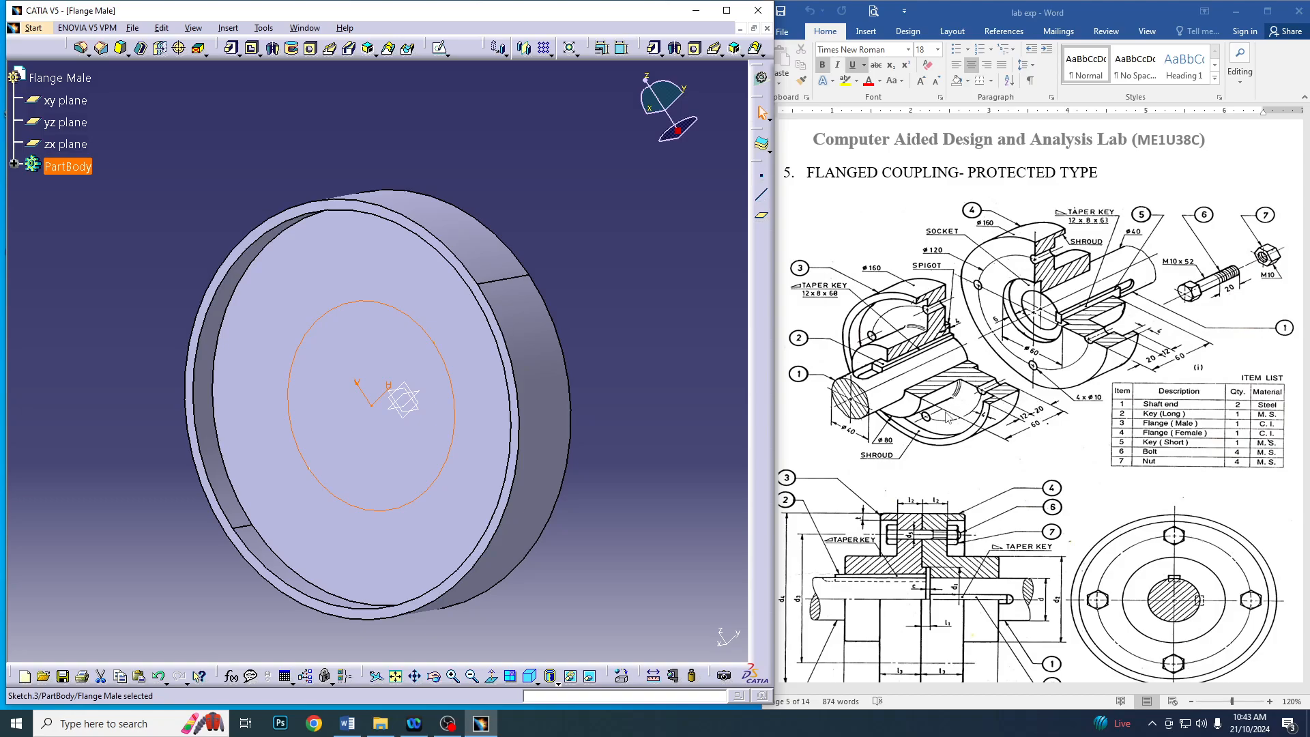
Extrude the hub circle as a 40 mm pad out of the disc face inside the shroud
click(656, 50)
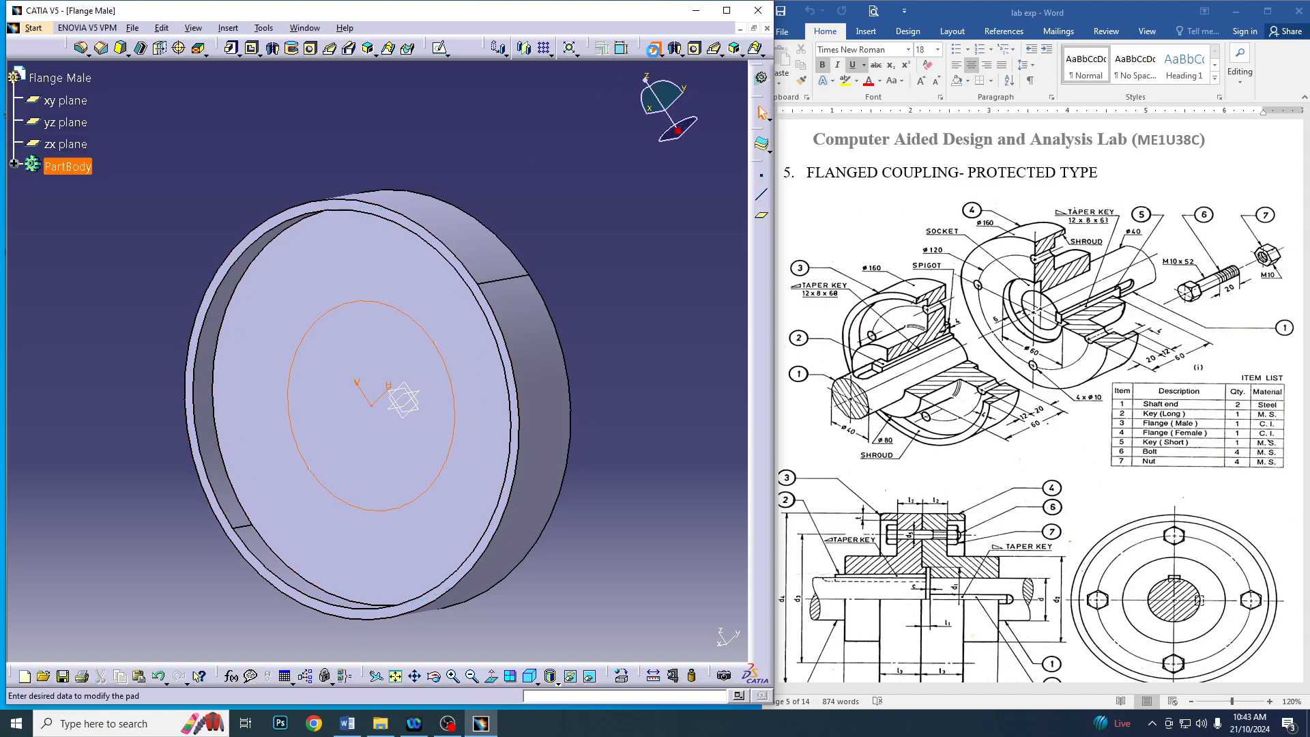
text(40)
key(Return)
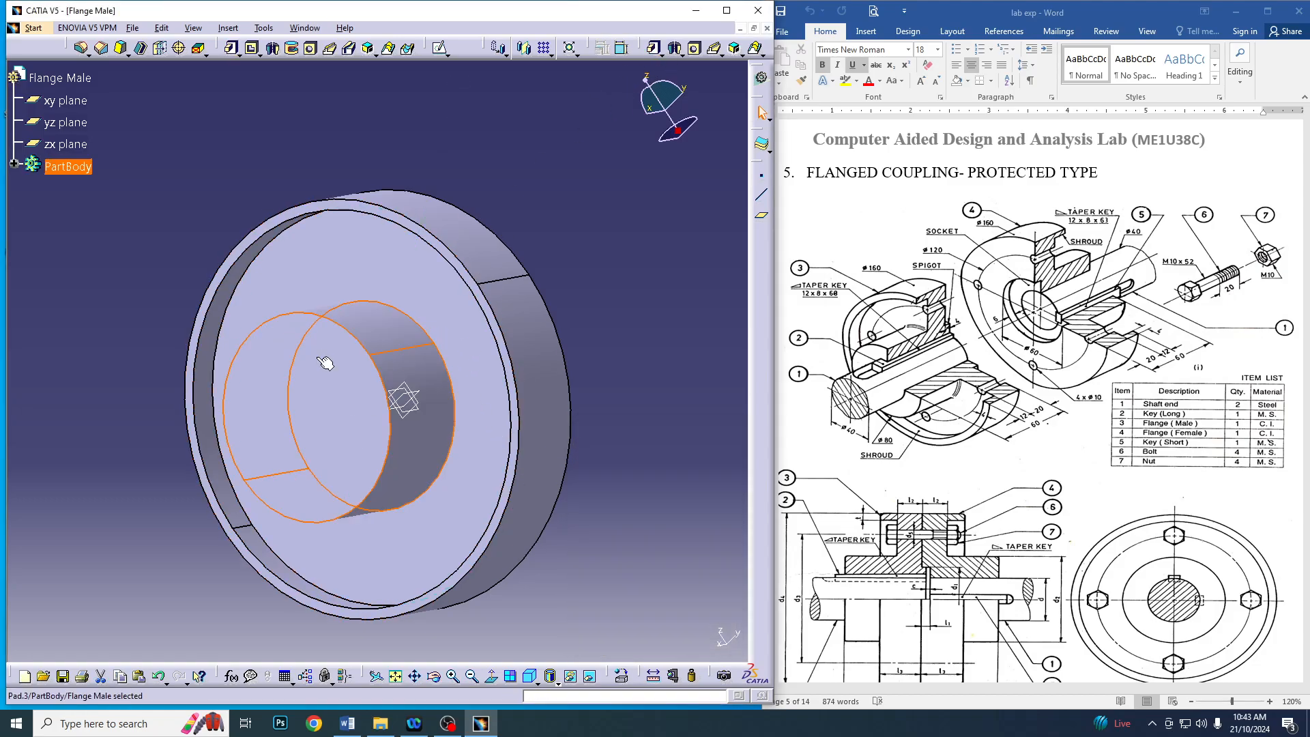
Open a sketch on the disc's flat back face and draw an origin-centred circle about 82 mm in diameter
click(544, 317)
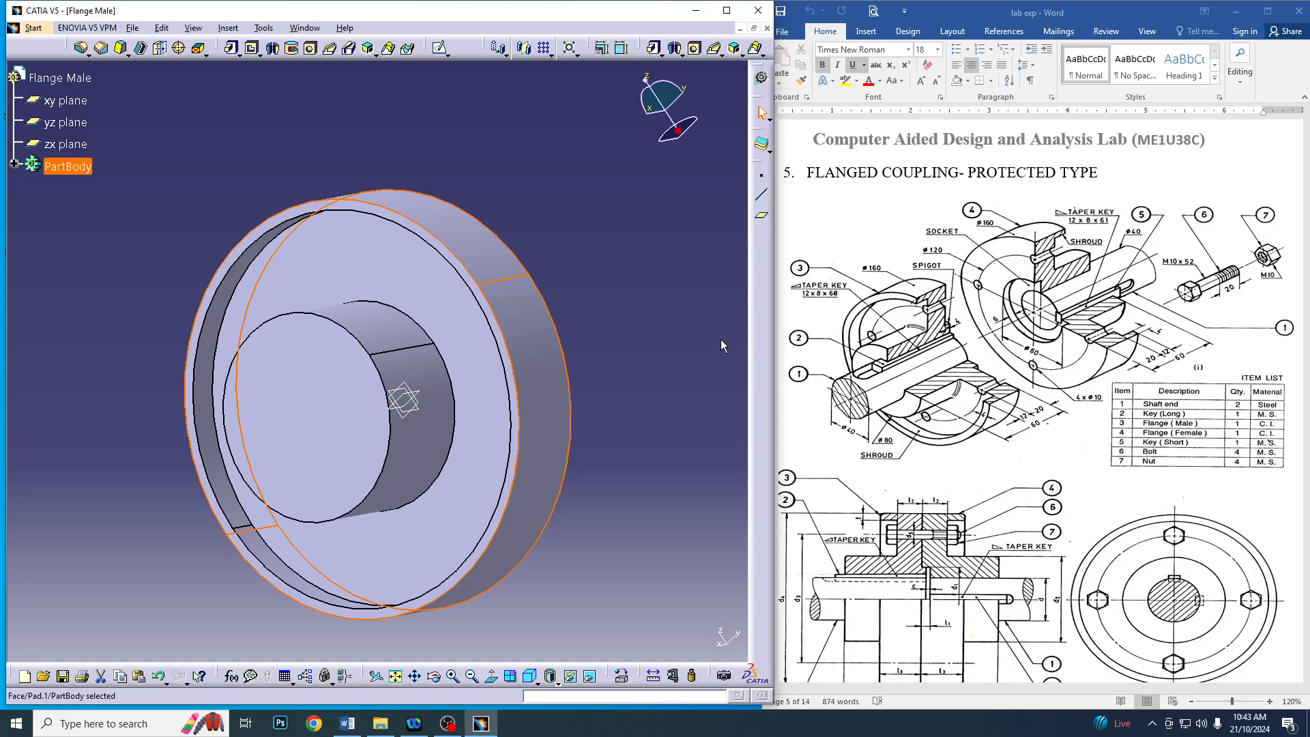
middle_drag(721, 339, 351, 363)
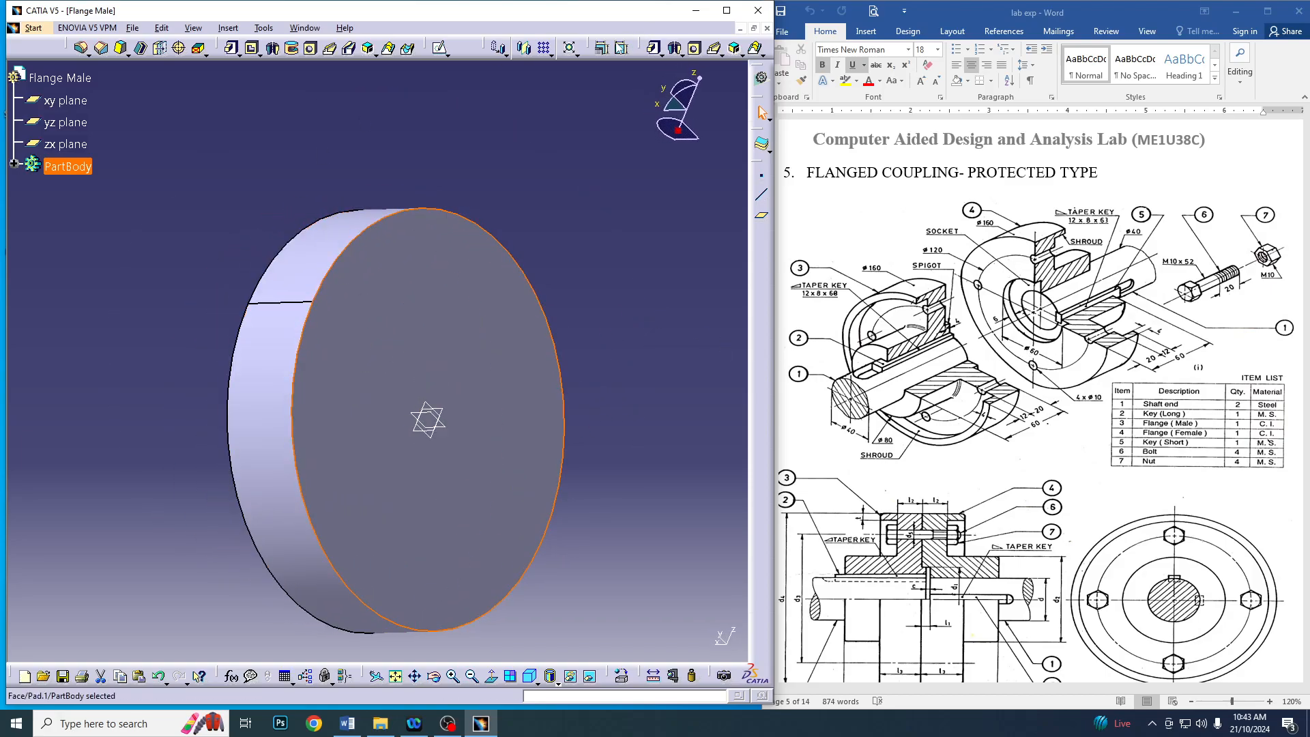
click(439, 47)
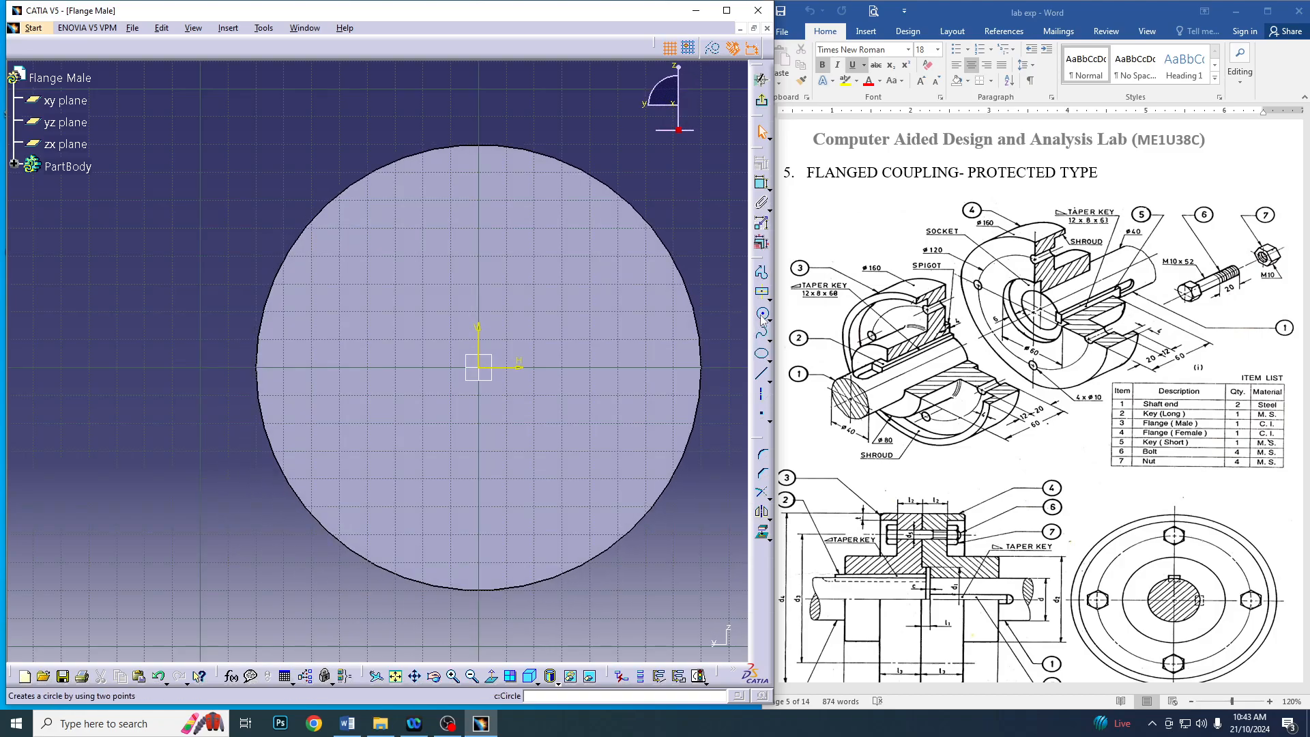
click(763, 315)
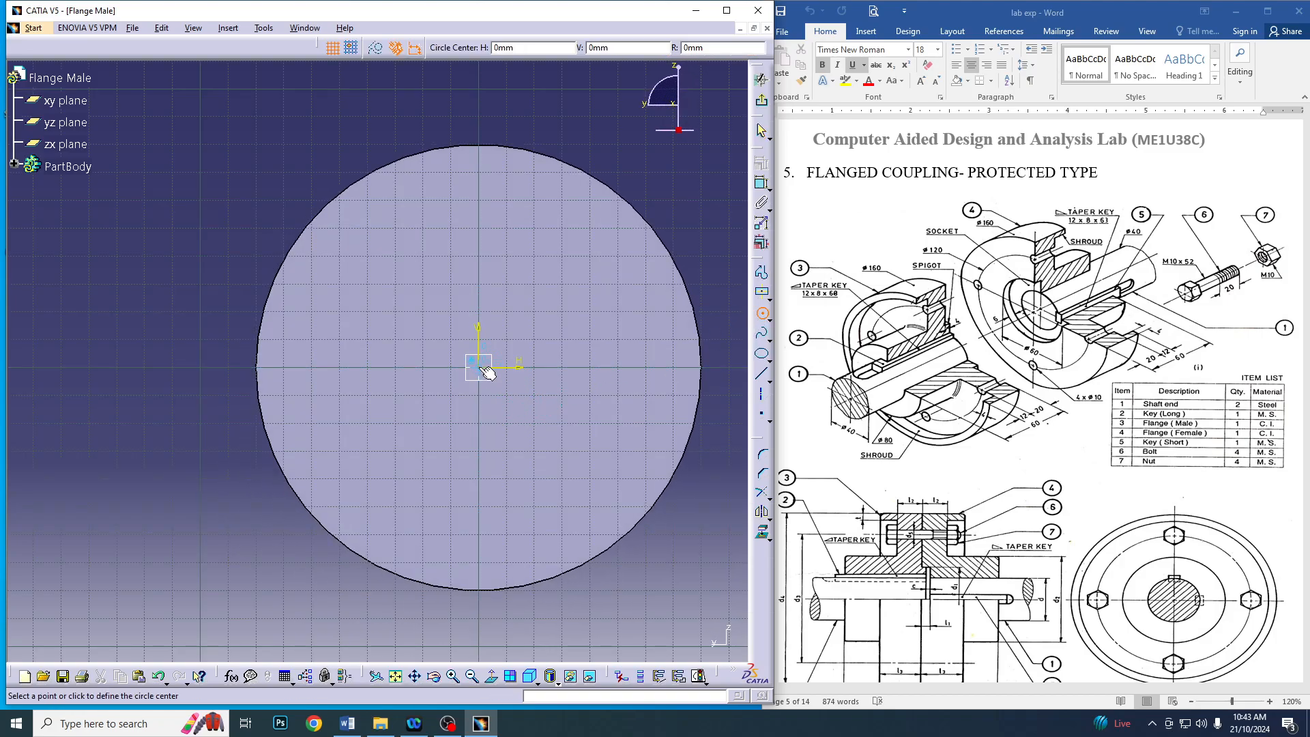
click(482, 368)
click(586, 408)
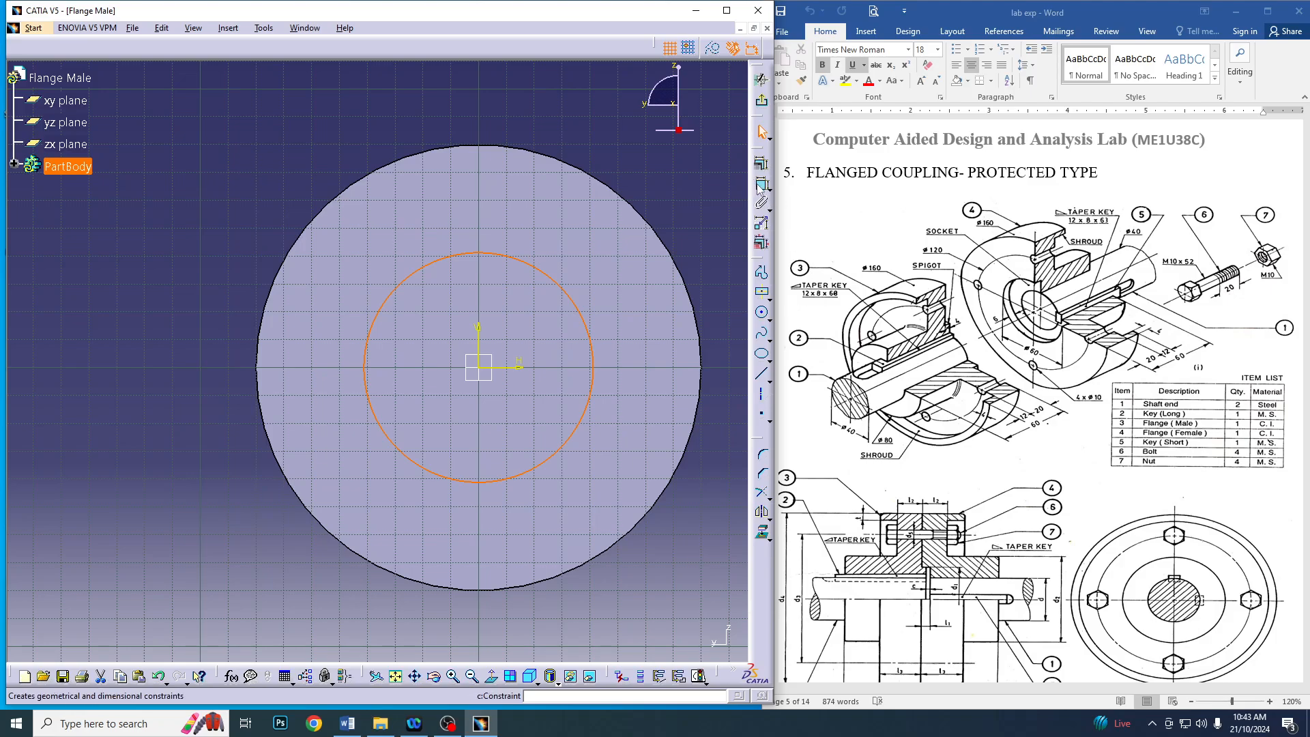
Constrain the diameter of the circle on the disc's back face to 60 mm
click(759, 185)
click(648, 147)
double_click(652, 144)
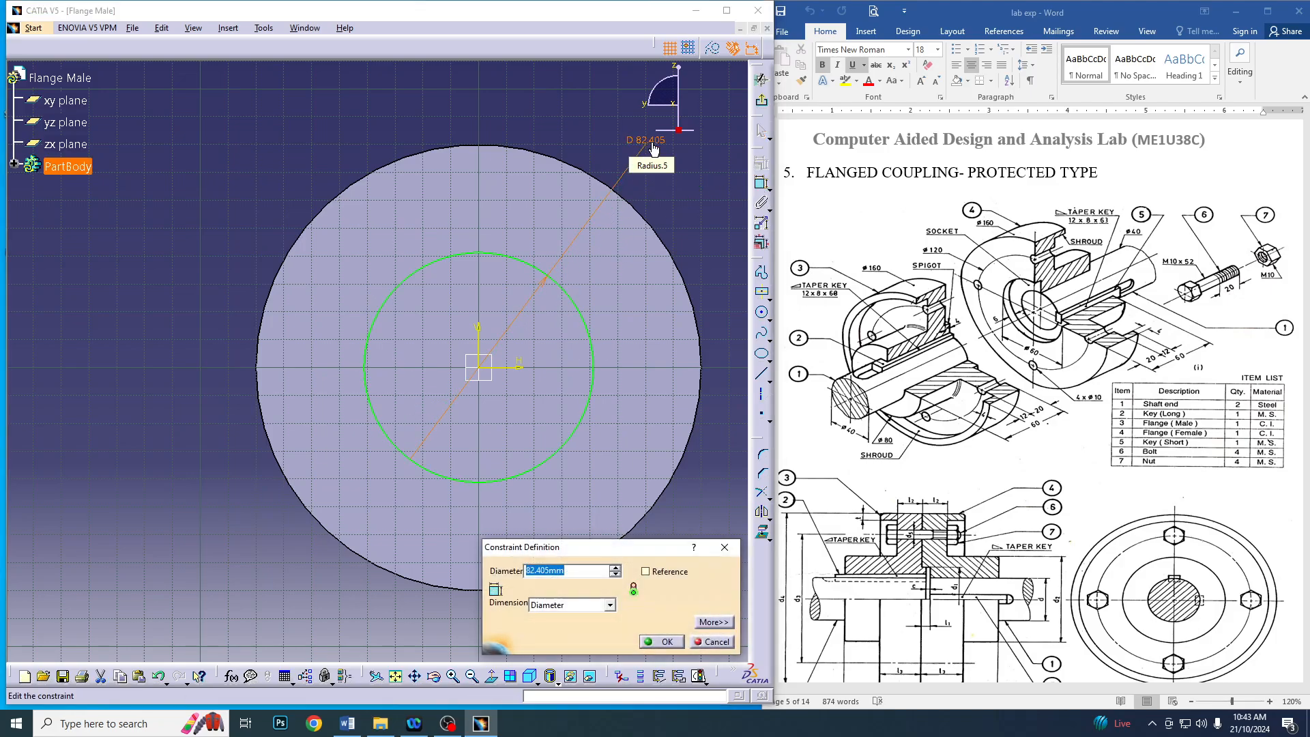
text(60)
key(Return)
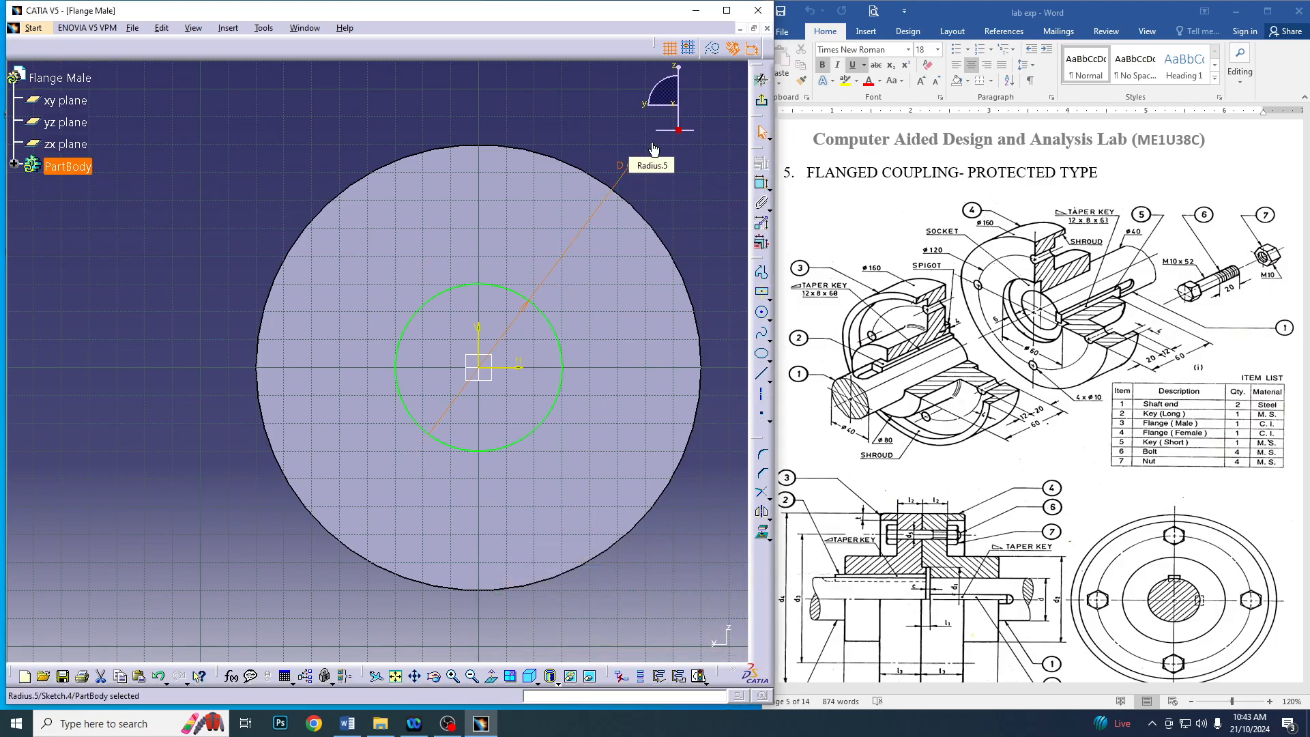
Exit the sketch and extrude the back-face circle as a 4 mm pad to form the spigot
click(762, 79)
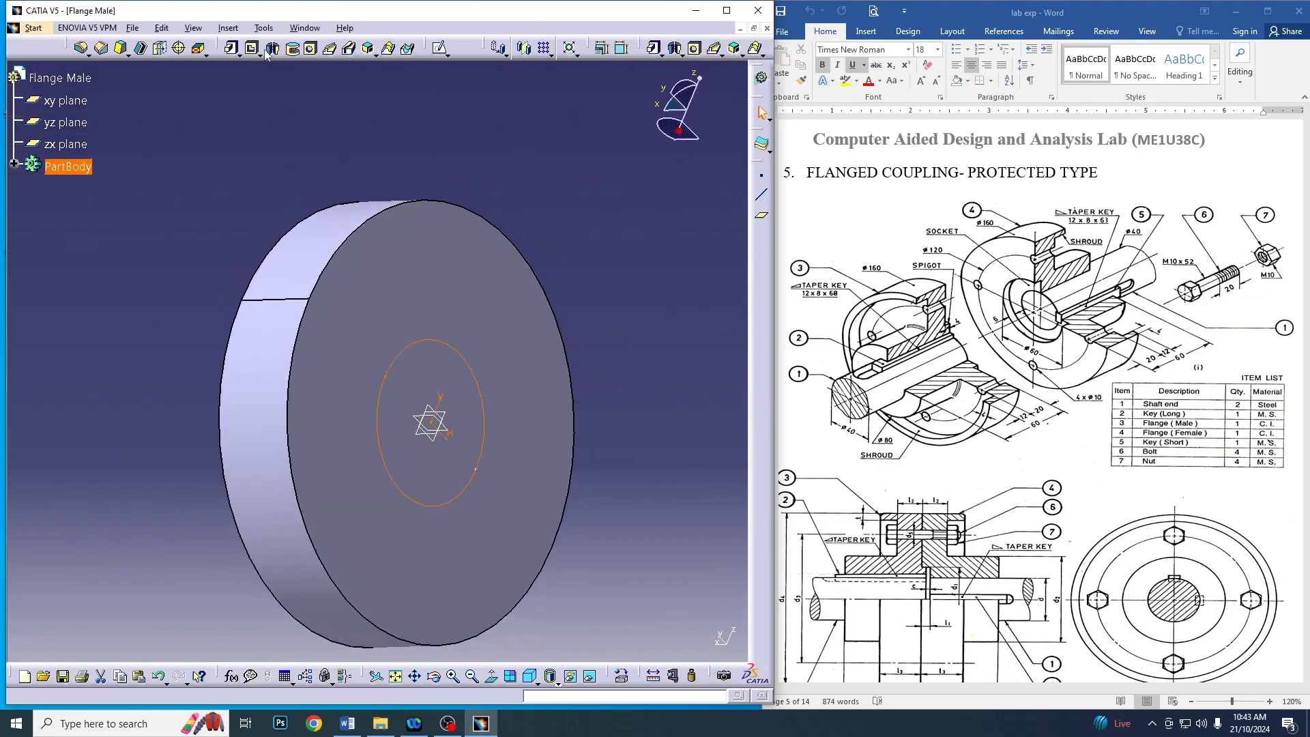
click(232, 47)
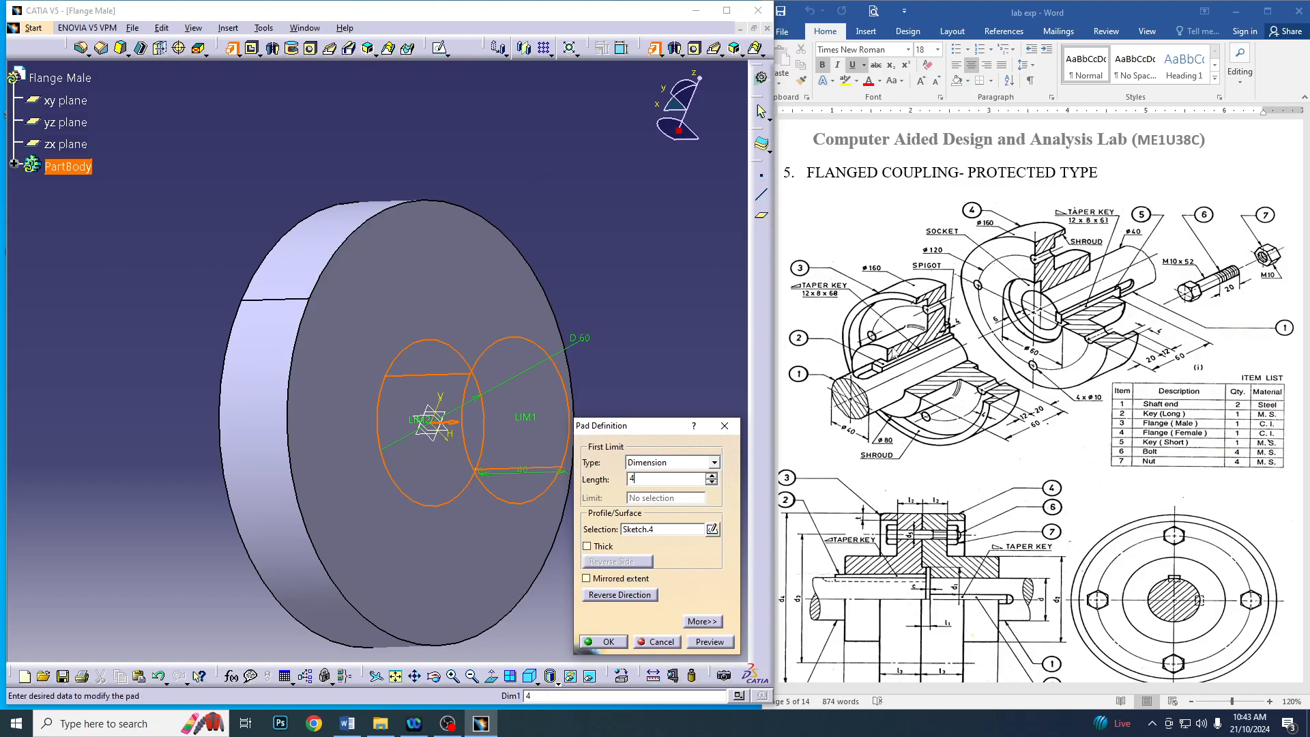
click(604, 641)
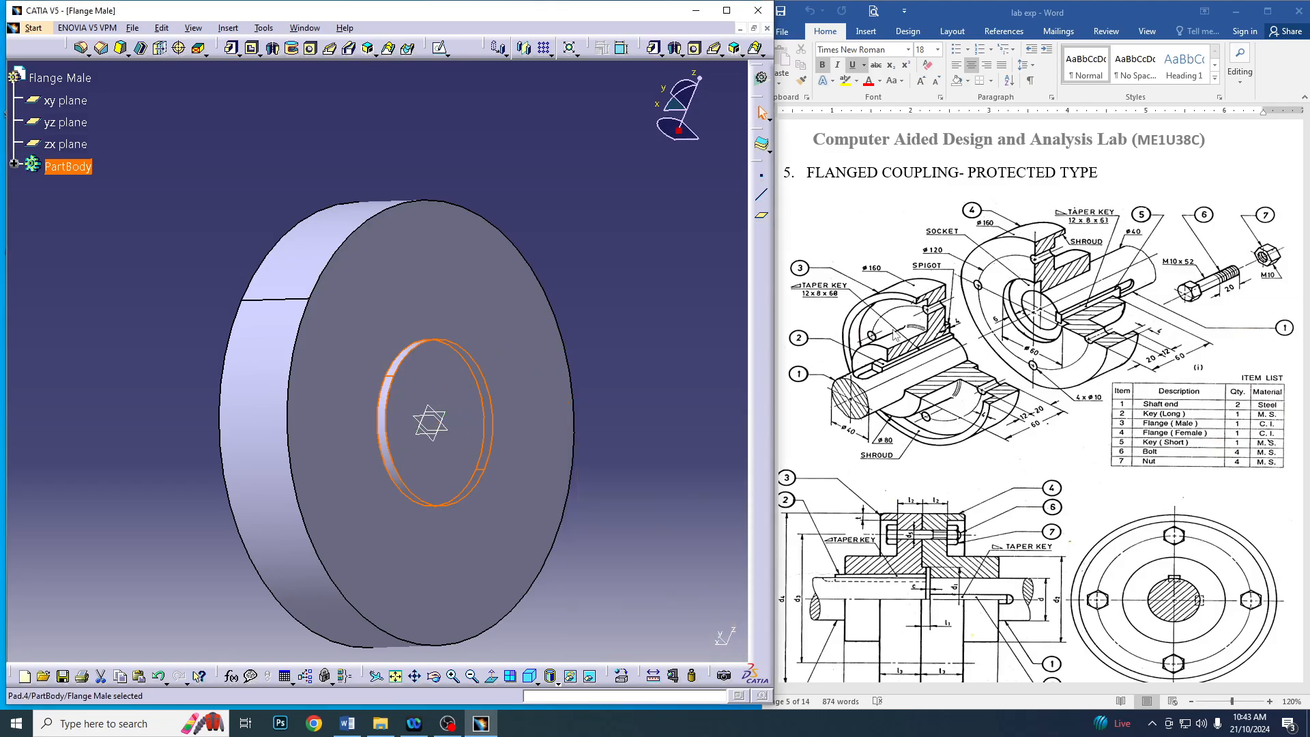
click(448, 386)
click(439, 47)
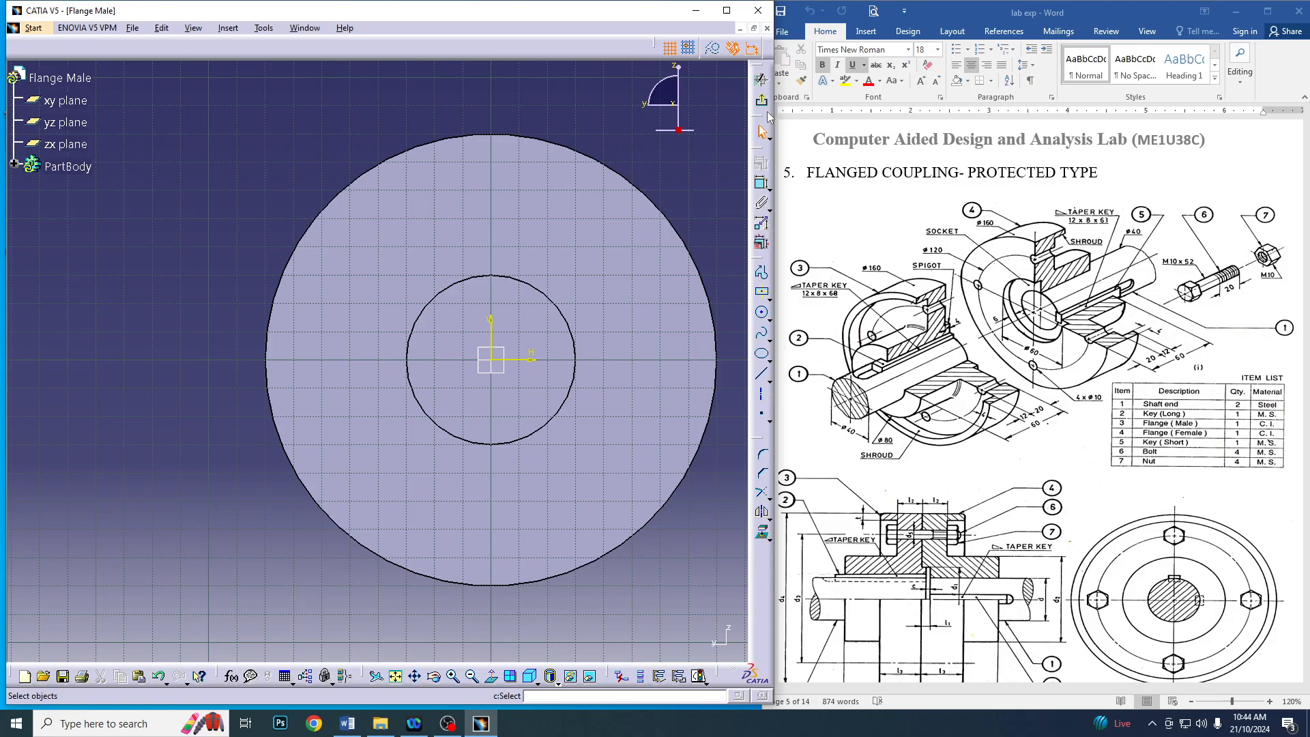
click(762, 79)
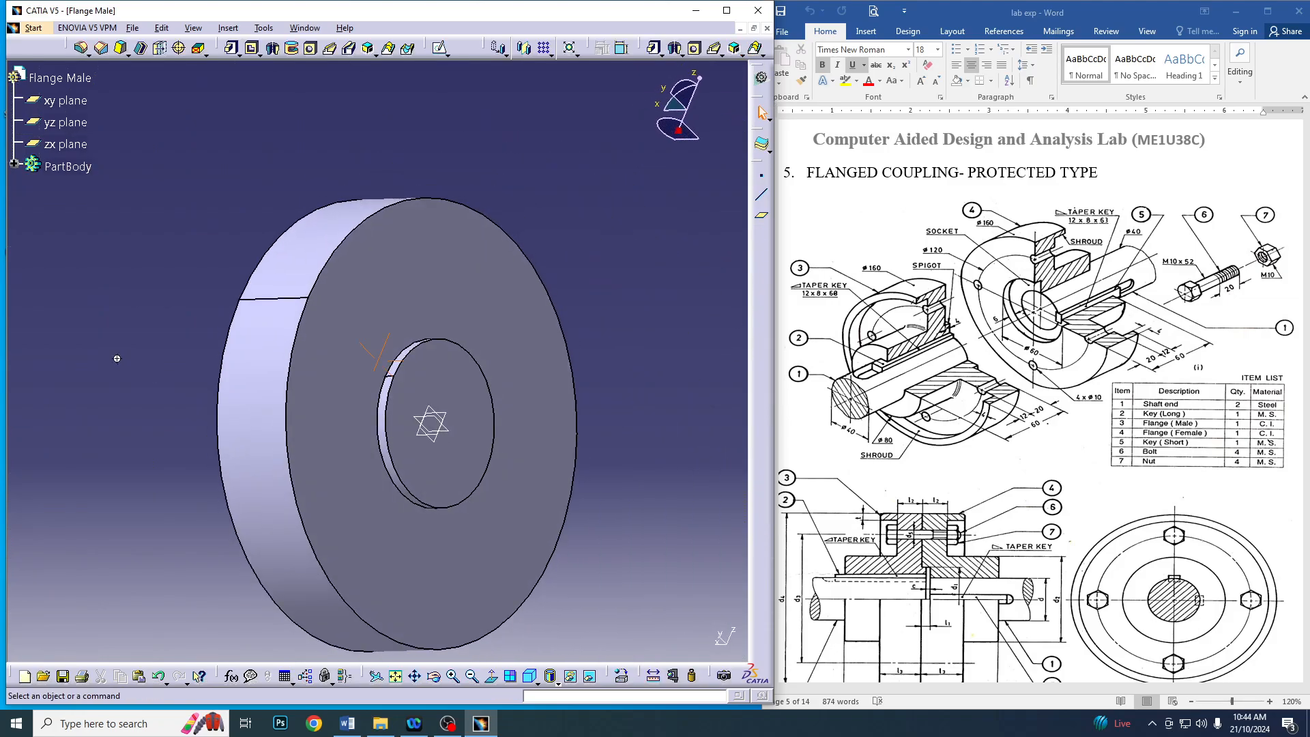
Open a sketch on the disc face between hub and shroud and draw an origin-centred circle about 42 mm in diameter
middle_drag(117, 357, 617, 255)
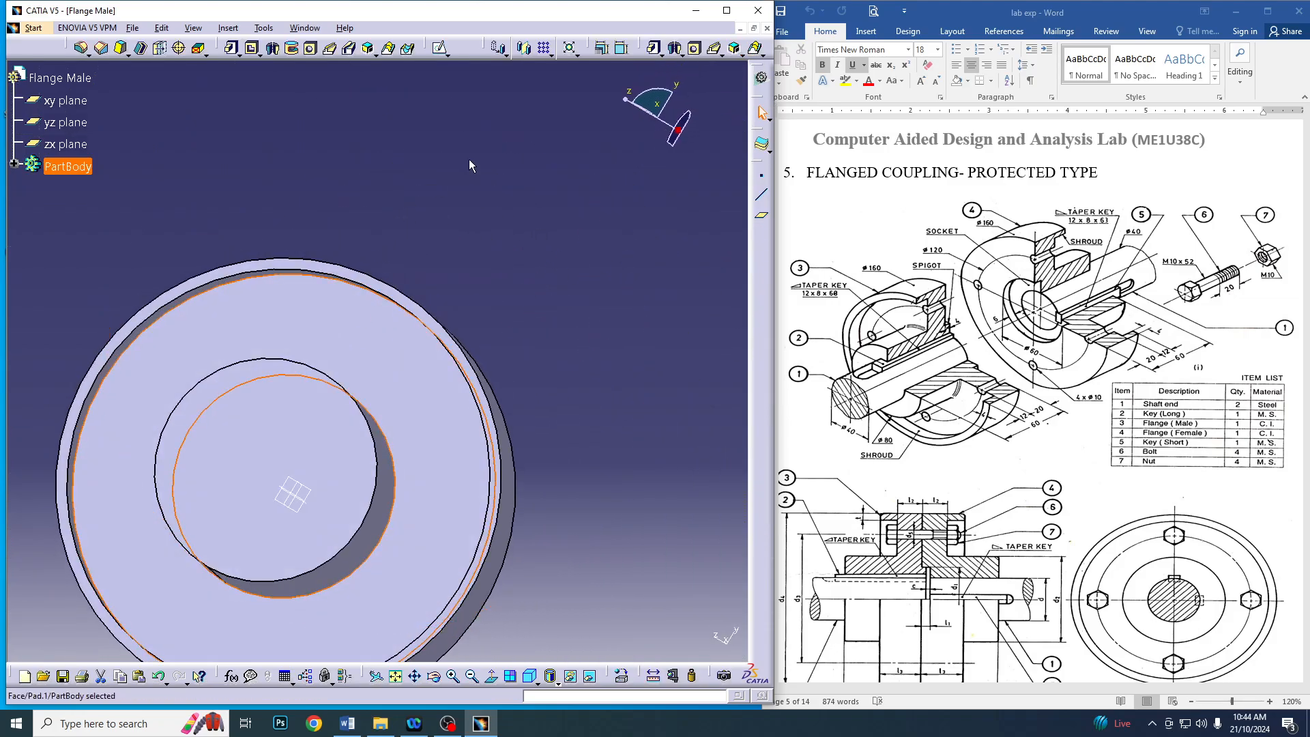
middle_drag(468, 159, 476, 56)
click(440, 47)
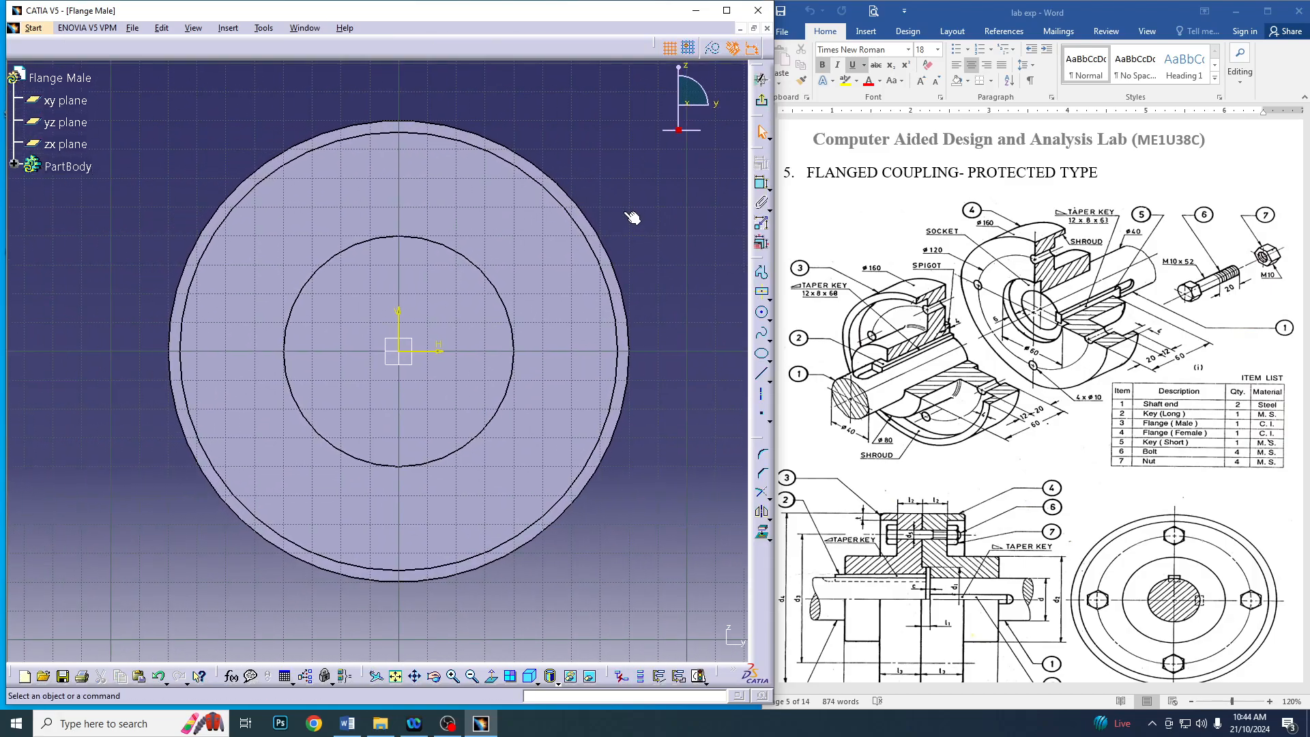
click(762, 310)
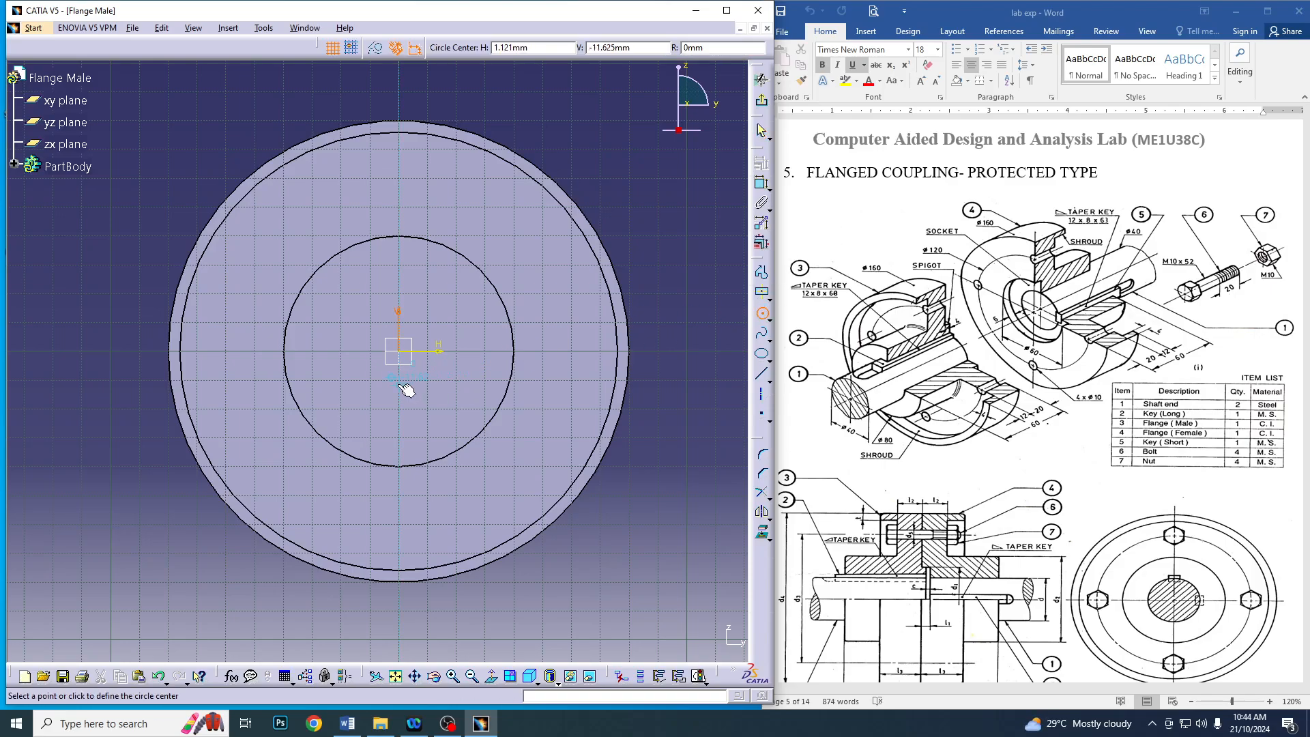
click(398, 351)
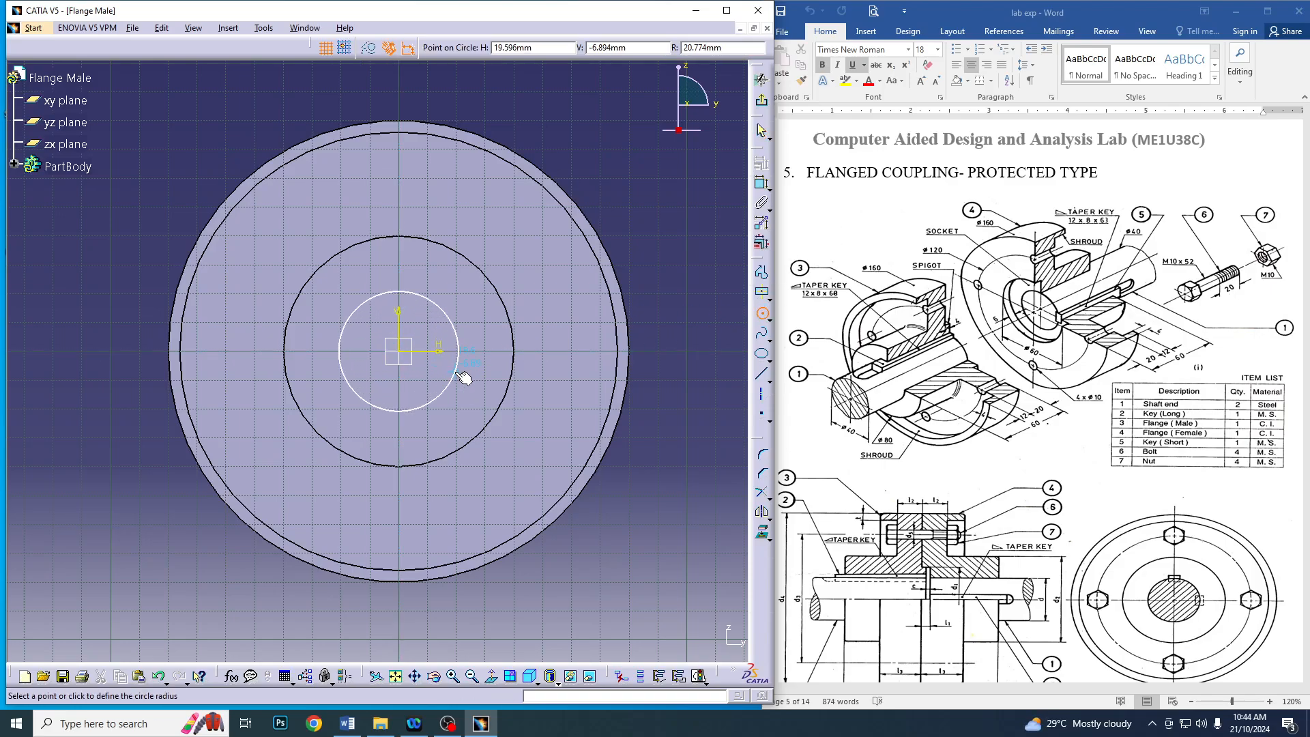
click(454, 371)
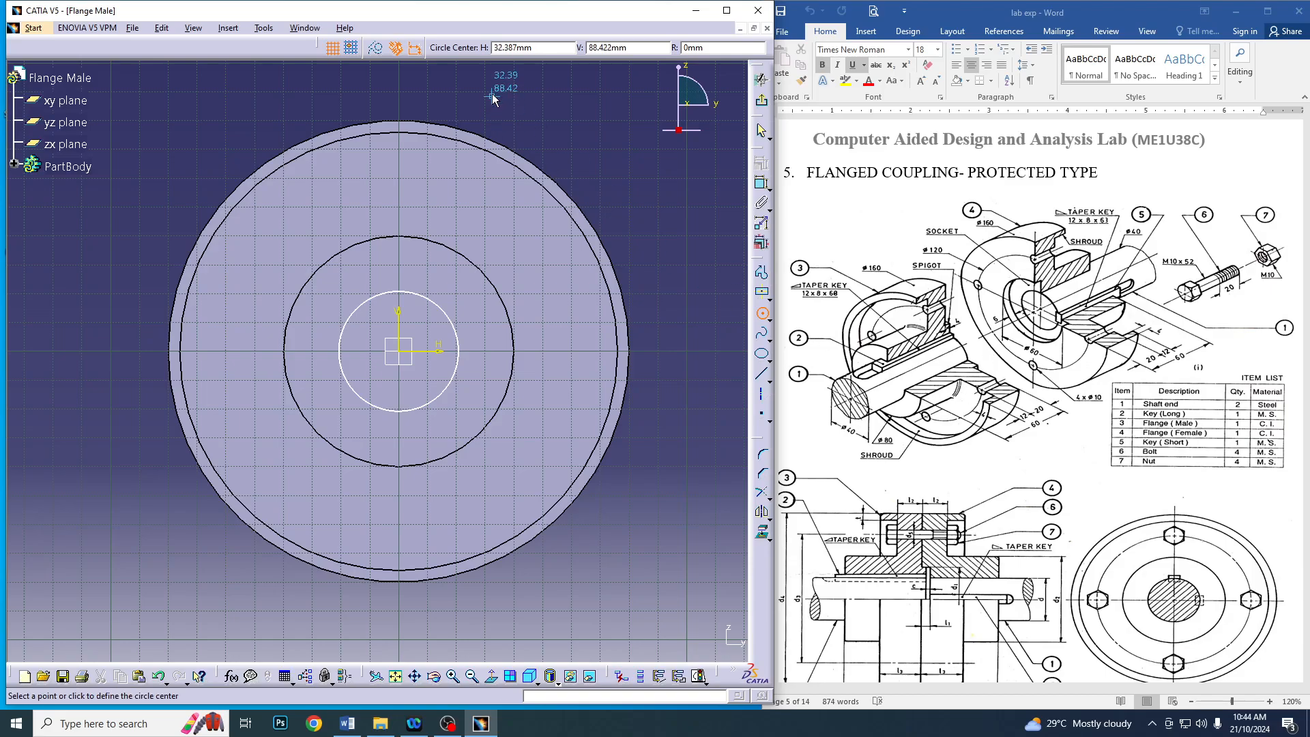
Constrain the diameter of the central circle inside the hub outline to 40 mm
click(761, 183)
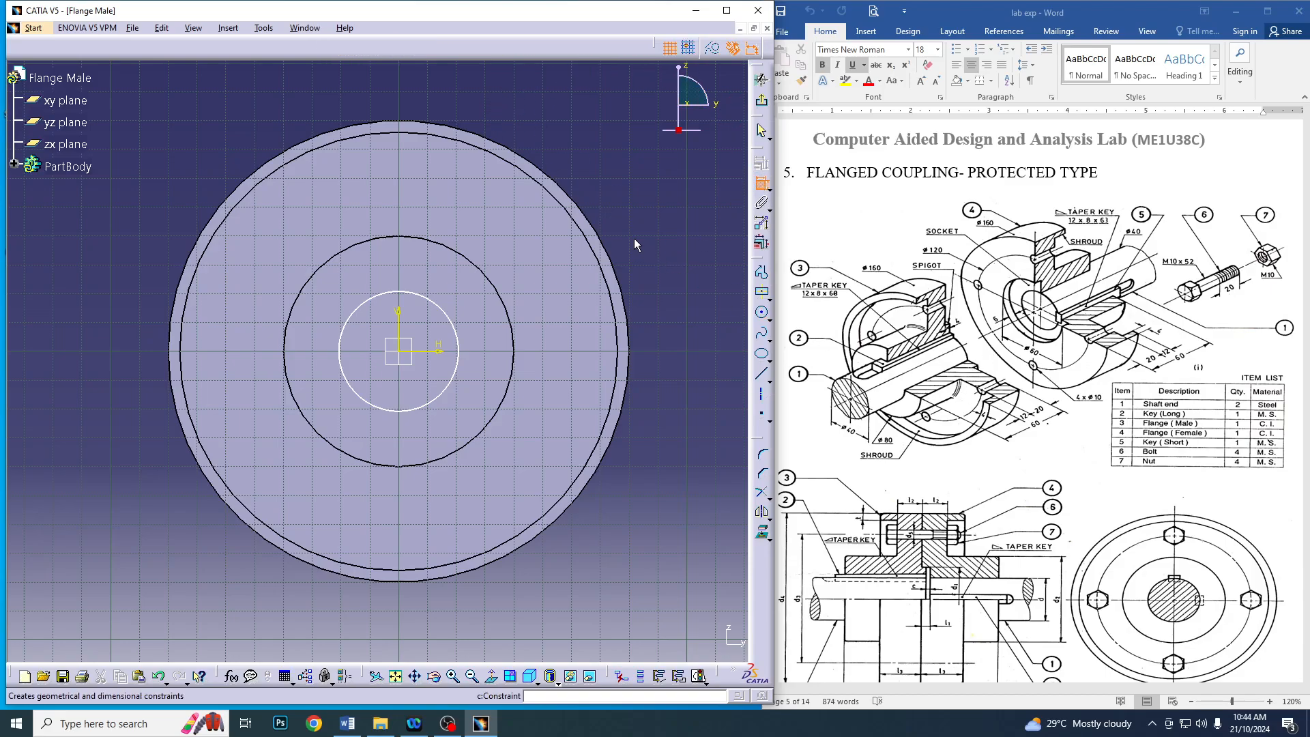
click(454, 324)
double_click(599, 159)
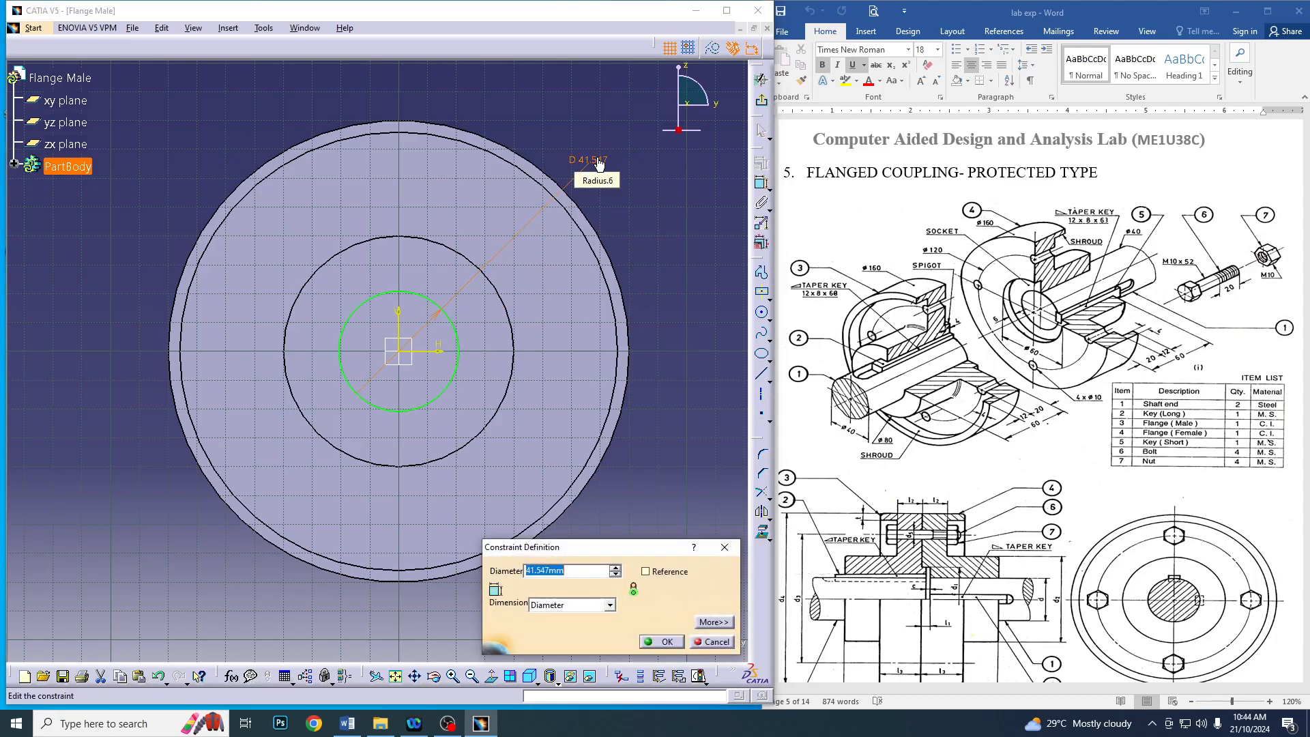
key(Return)
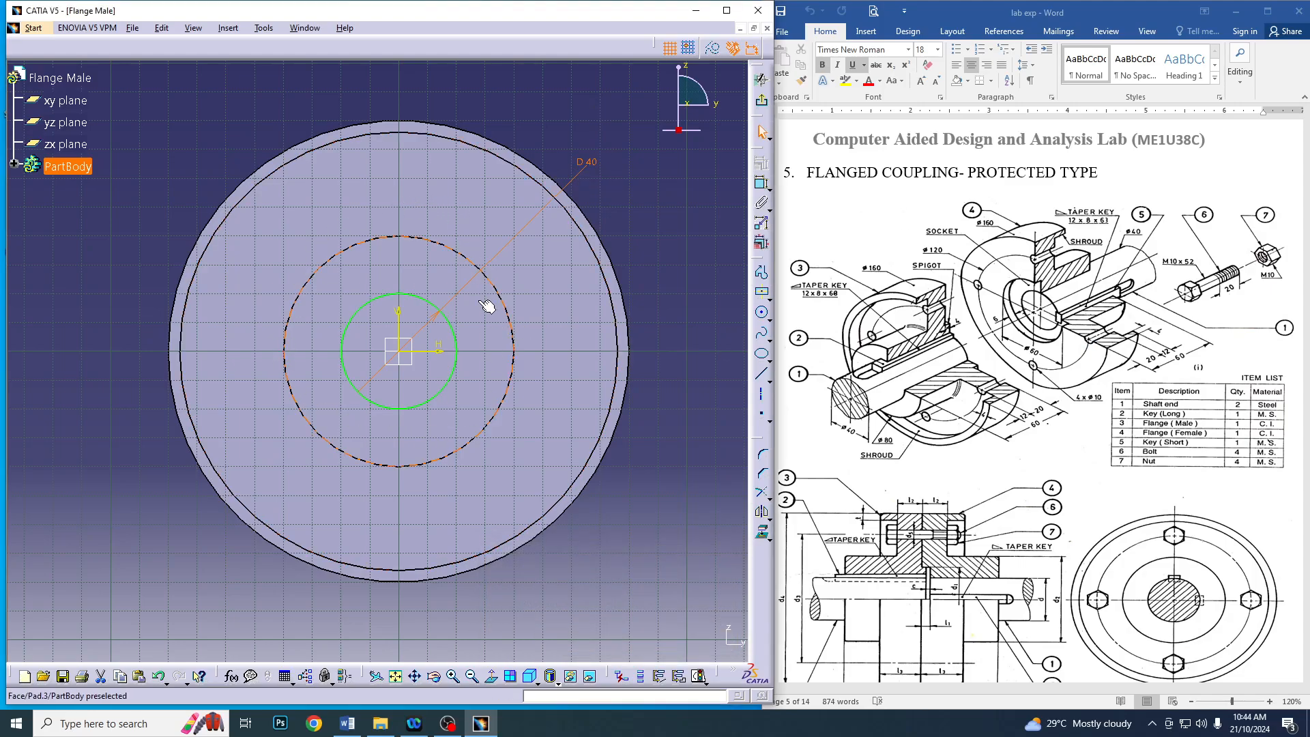
Draw a bolt-hole circle about 16 mm in diameter on the vertical axis, about 59 mm above the origin
click(471, 268)
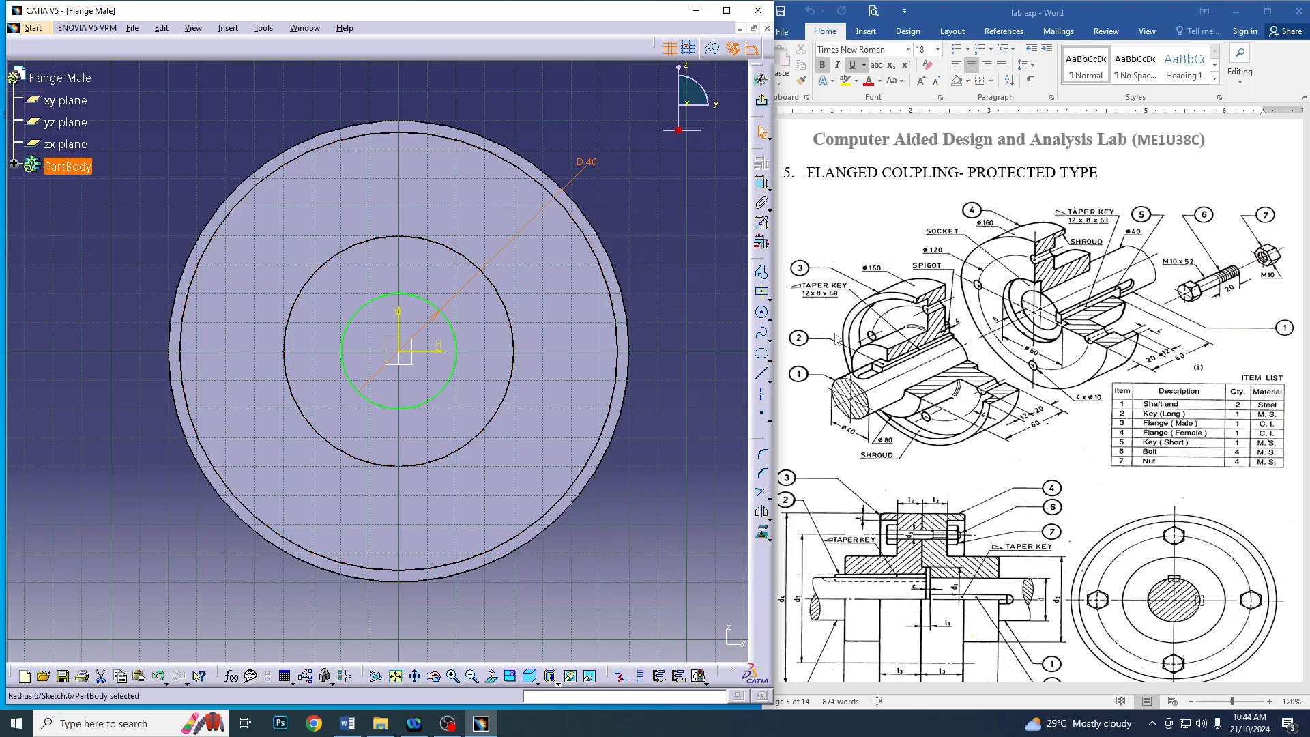
click(762, 313)
click(399, 182)
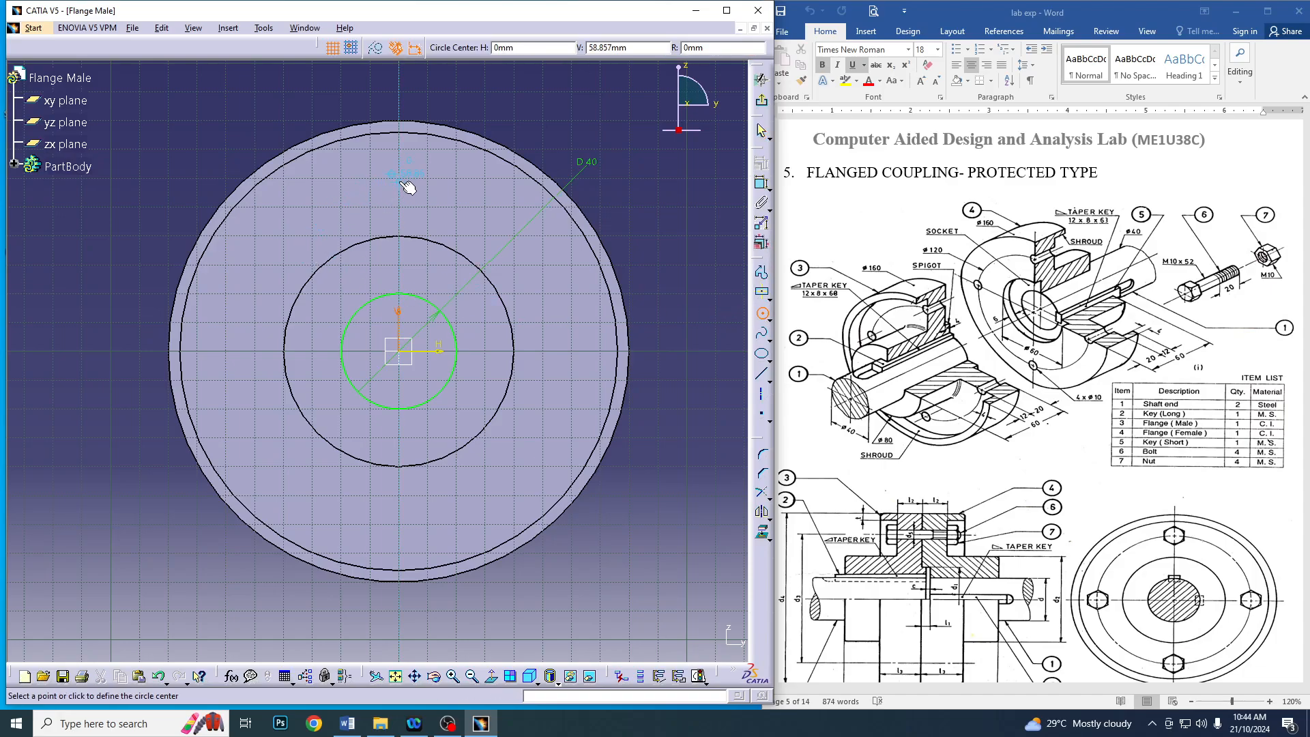
click(422, 190)
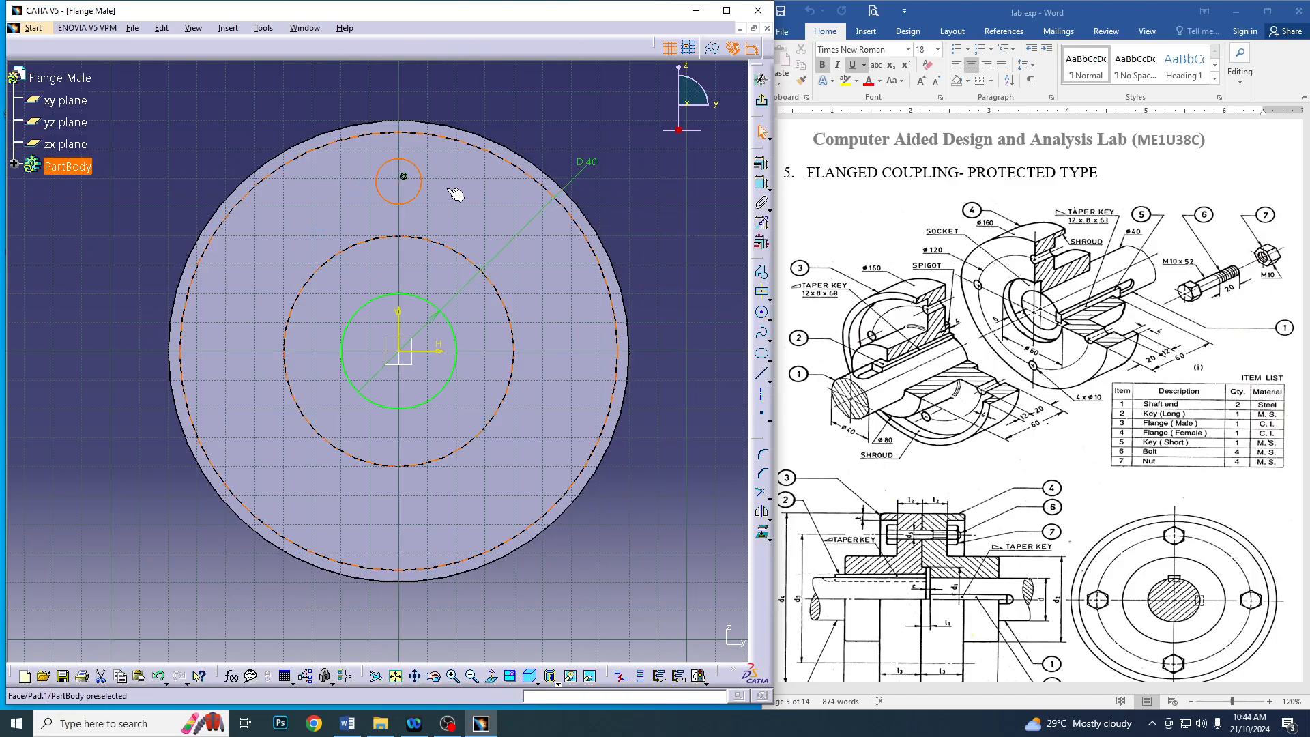
Constrain the bolt-hole circle's diameter to 10 mm
click(761, 162)
double_click(570, 108)
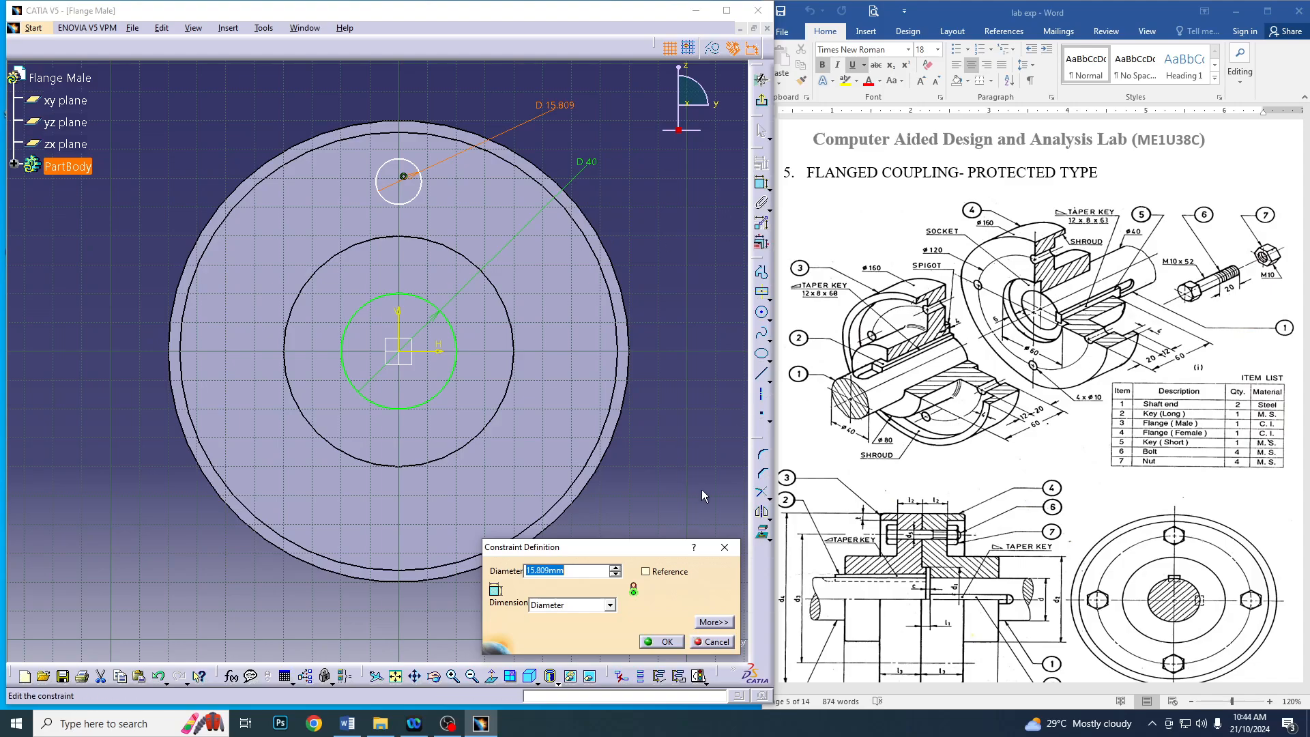
text(10)
key(Return)
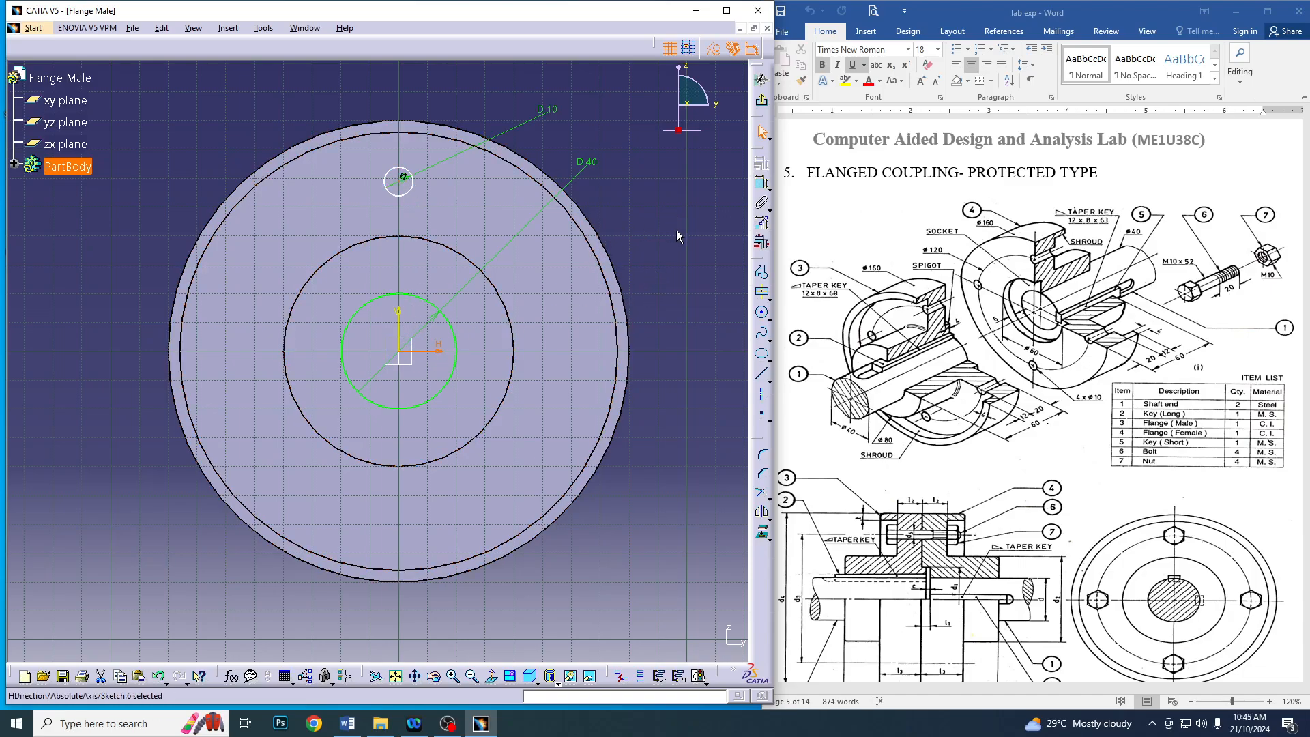
Constrain the vertical distance from the upper bolt-hole circle's centre to the horizontal axis to 60 mm
ctrl+click(415, 171)
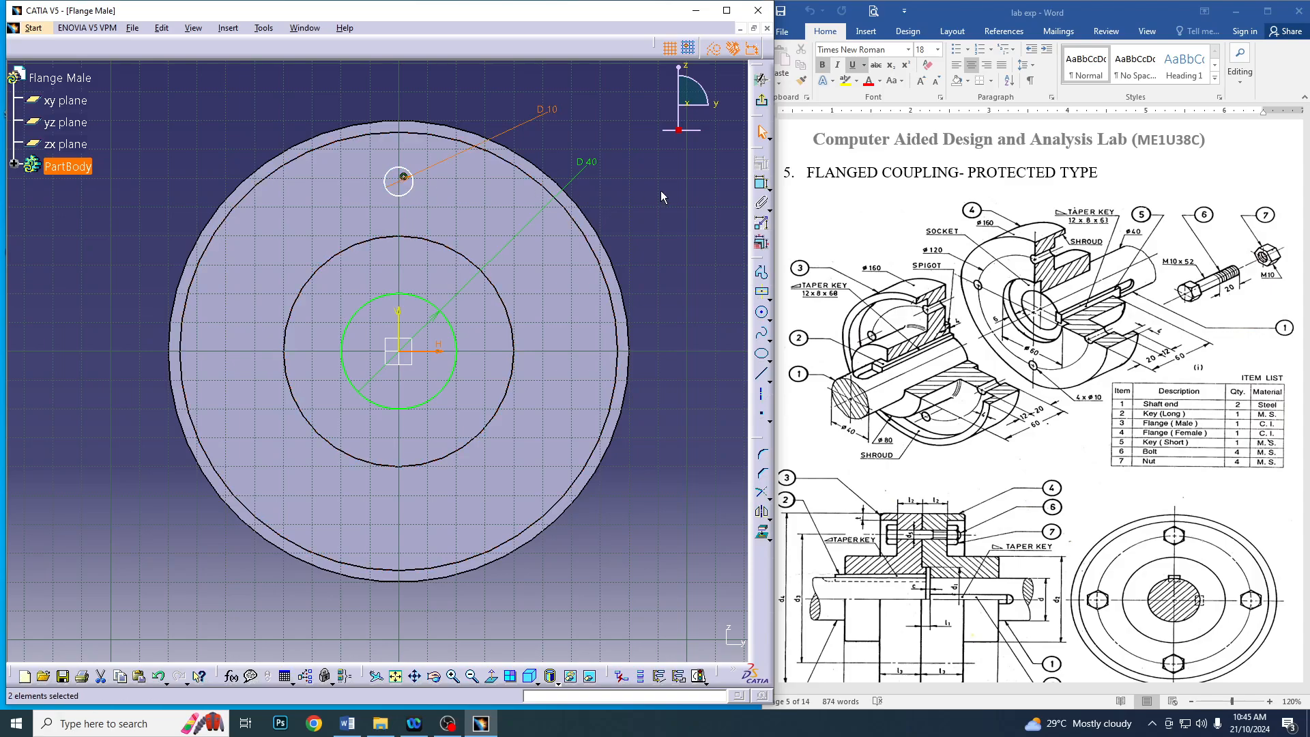
click(621, 203)
click(762, 184)
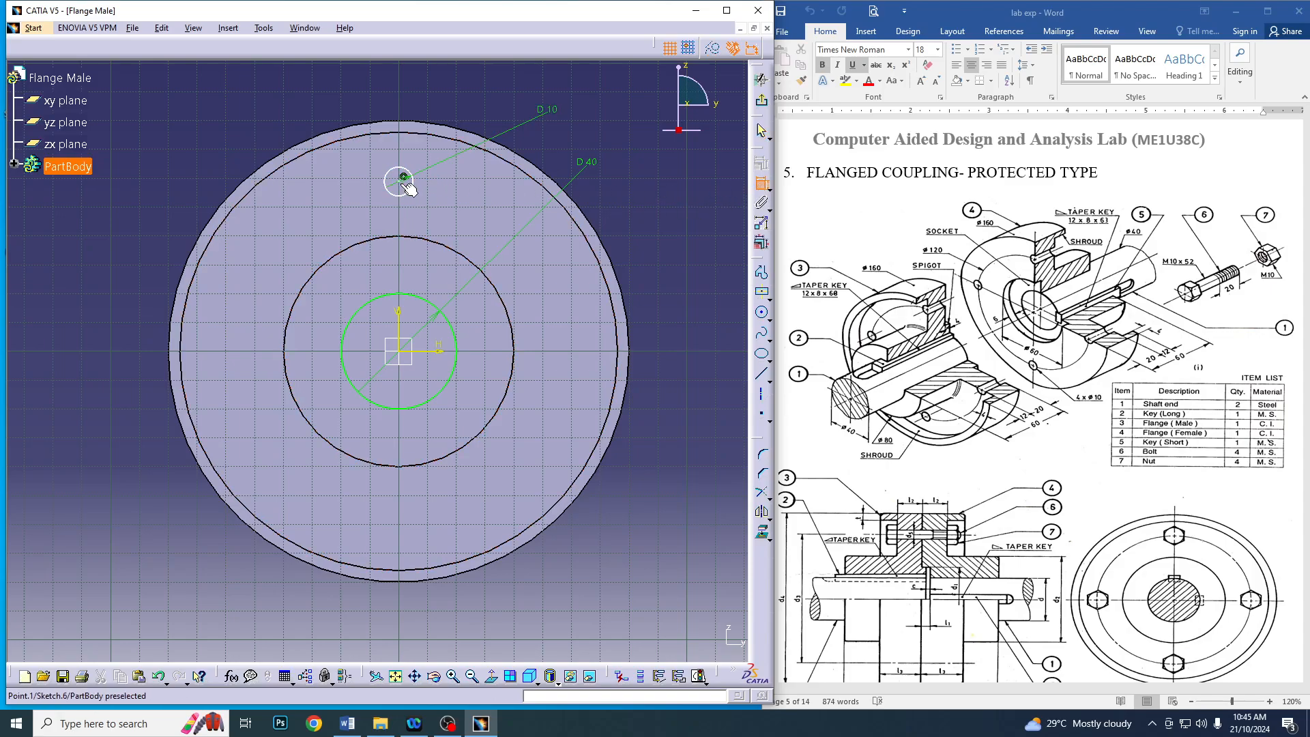
click(405, 179)
click(427, 349)
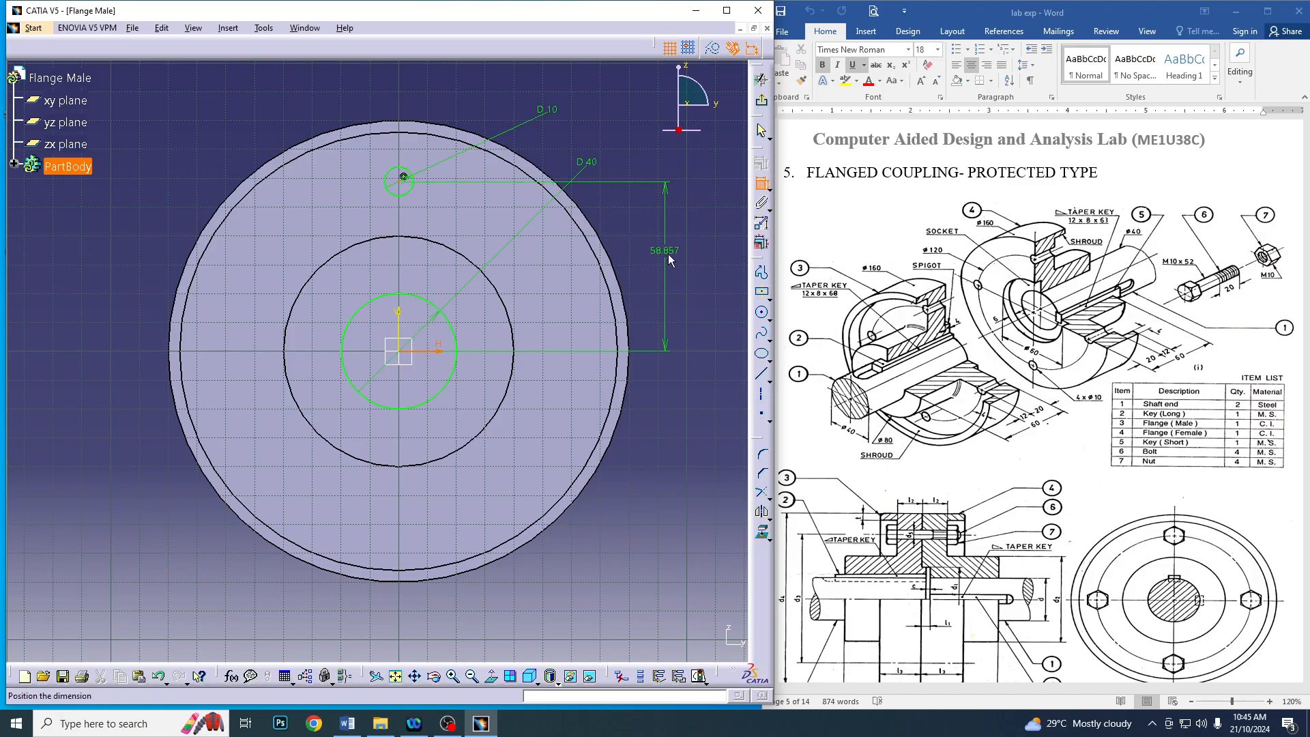
click(668, 253)
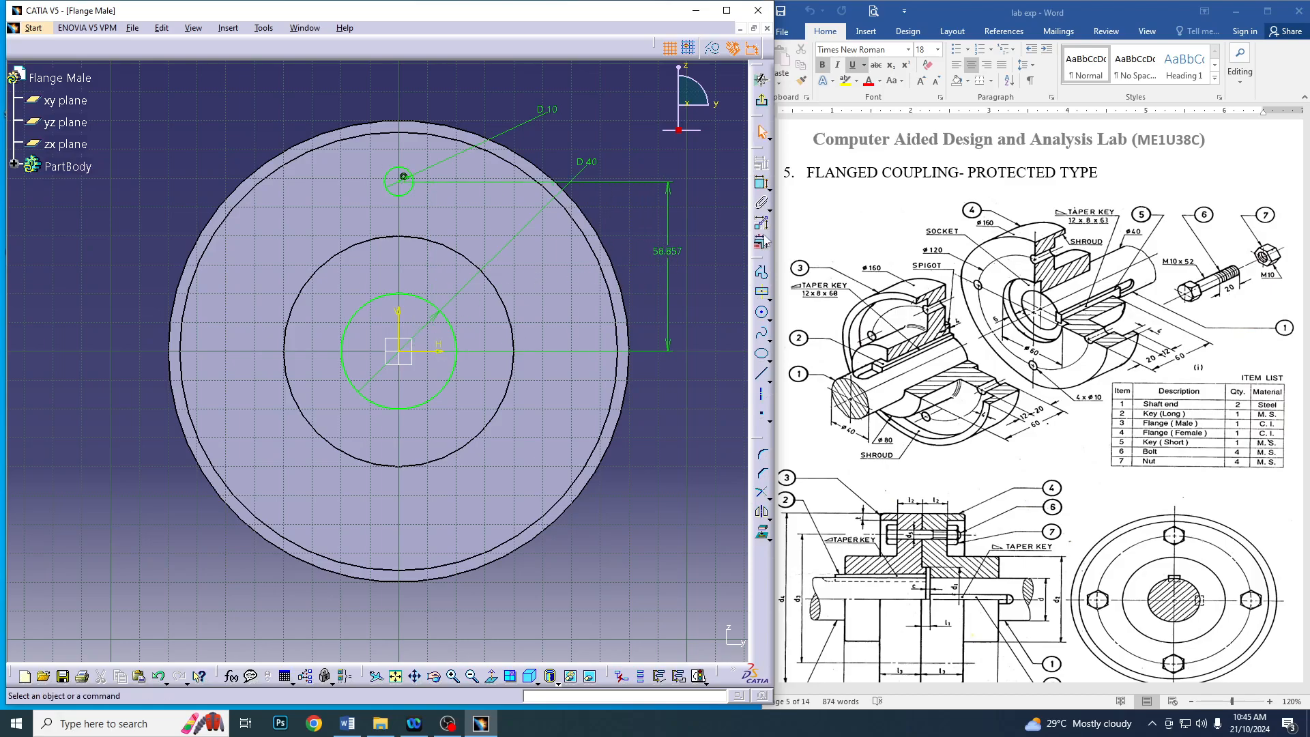
double_click(677, 255)
text(60)
key(Return)
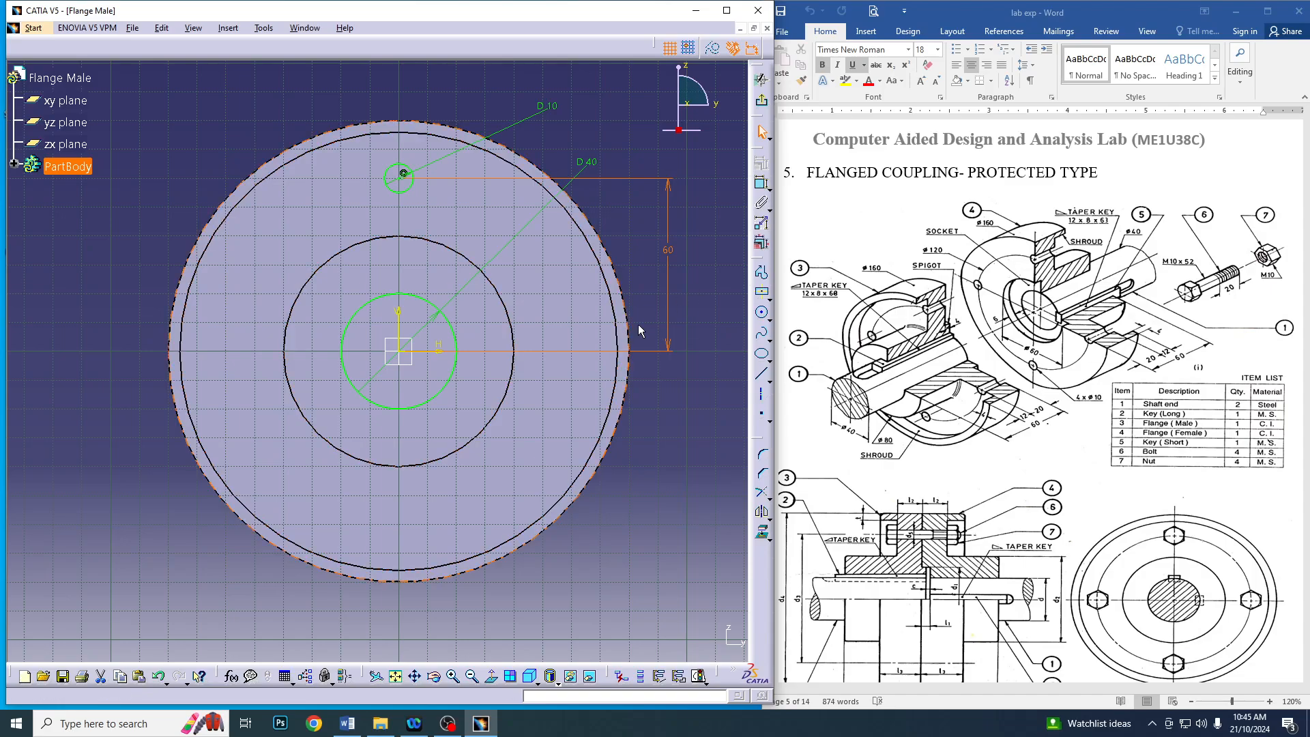
Draw a second bolt-hole circle on the positive horizontal axis, about 58 mm from the origin, and constrain its diameter to 10 mm
click(763, 316)
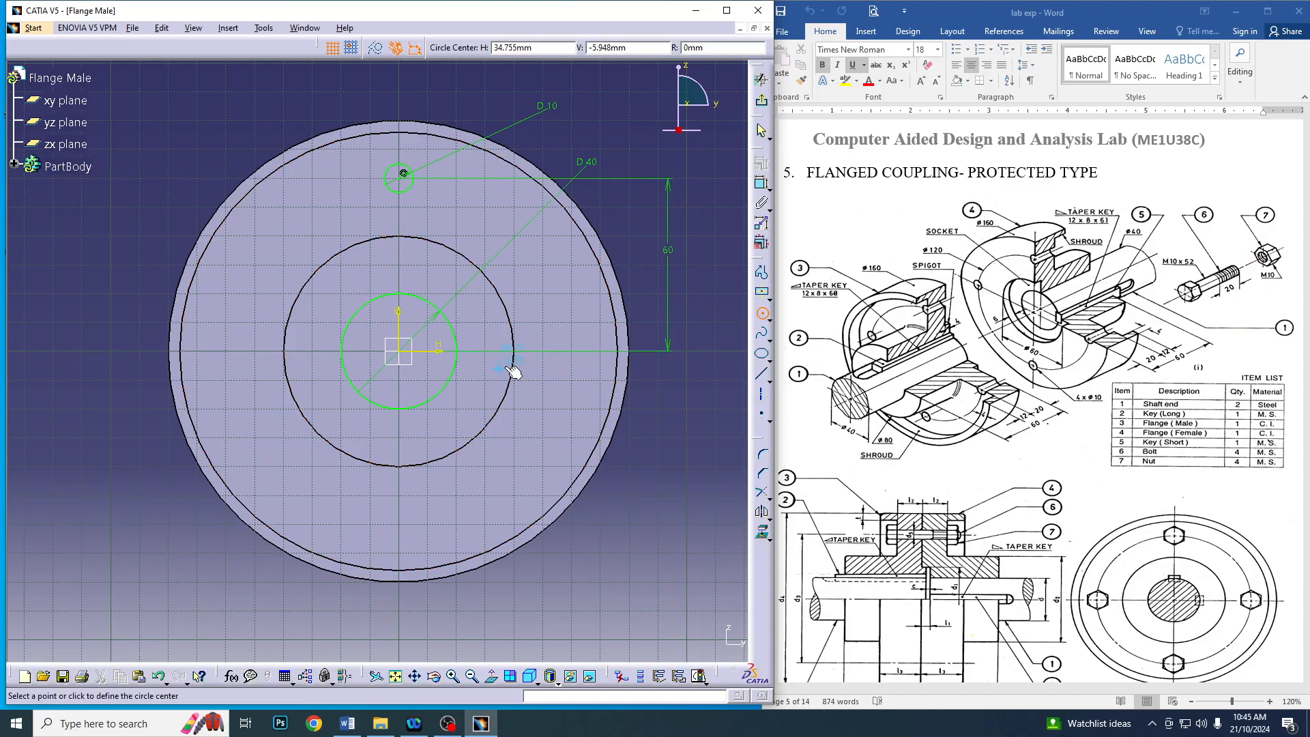
click(570, 348)
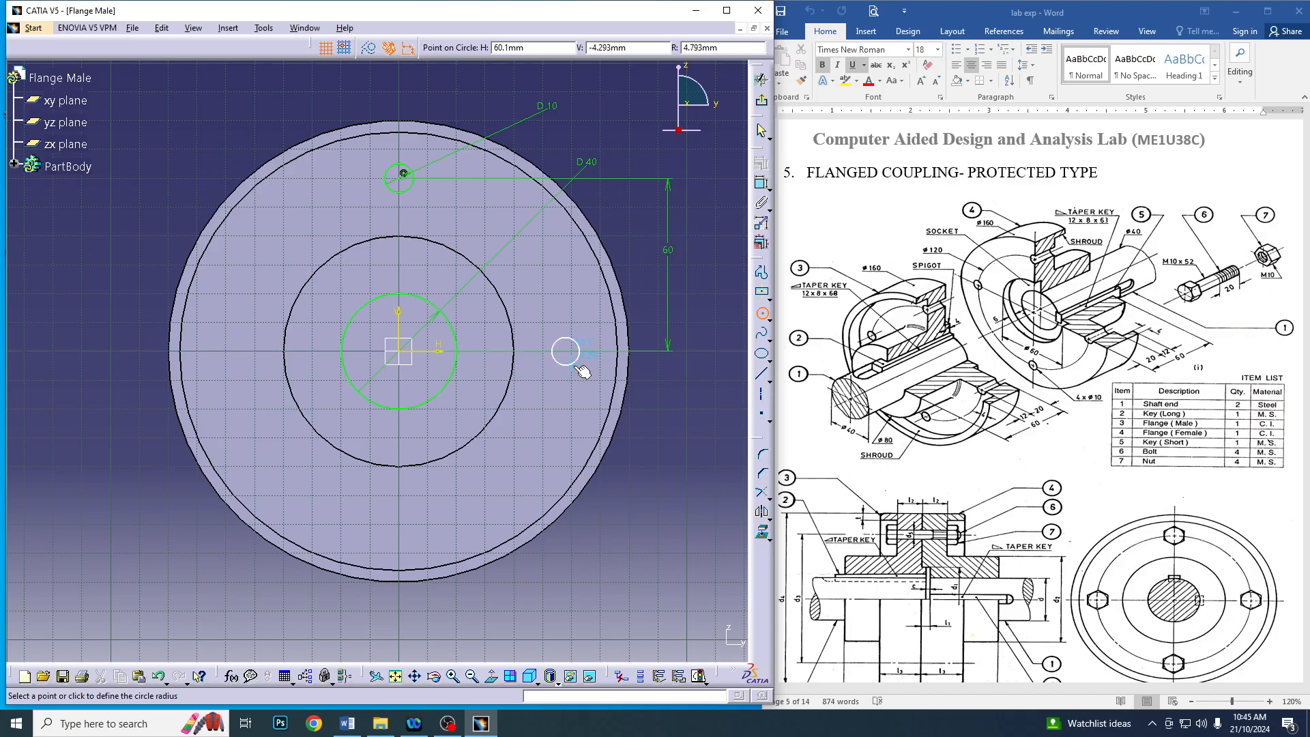
click(585, 351)
click(762, 182)
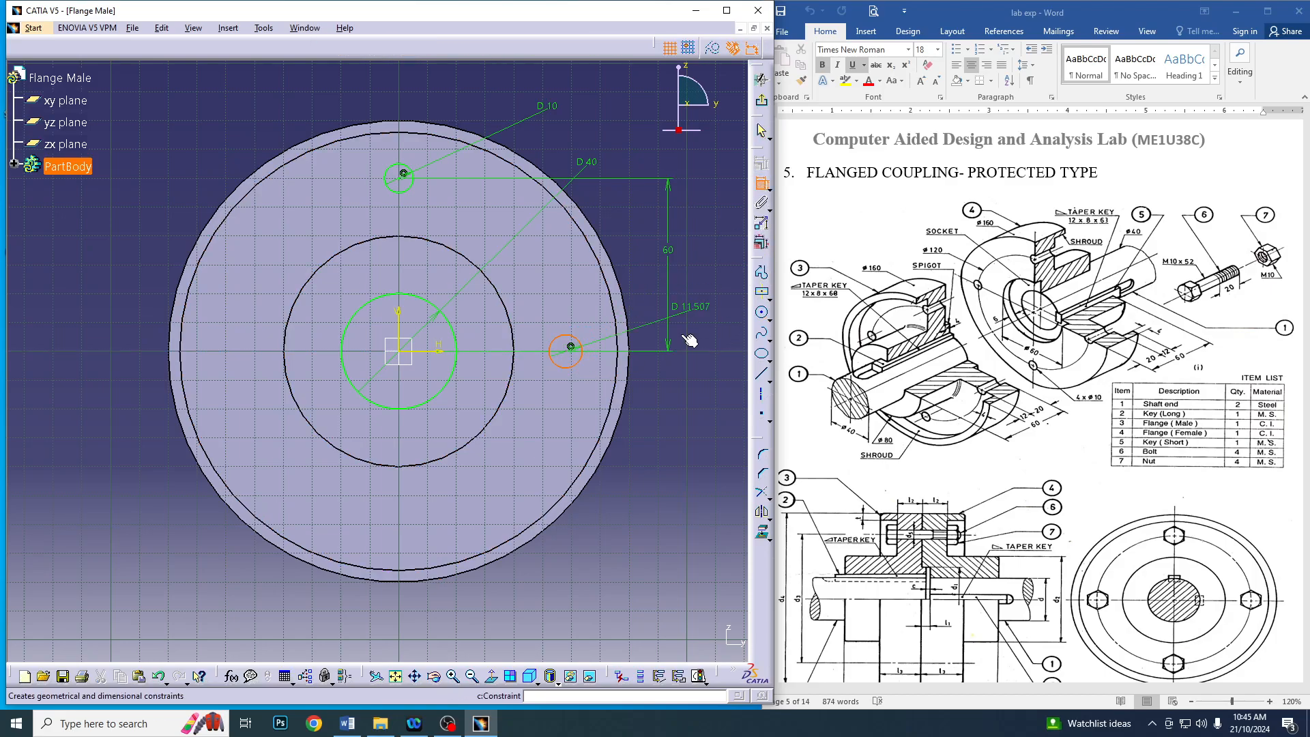
click(680, 423)
double_click(676, 416)
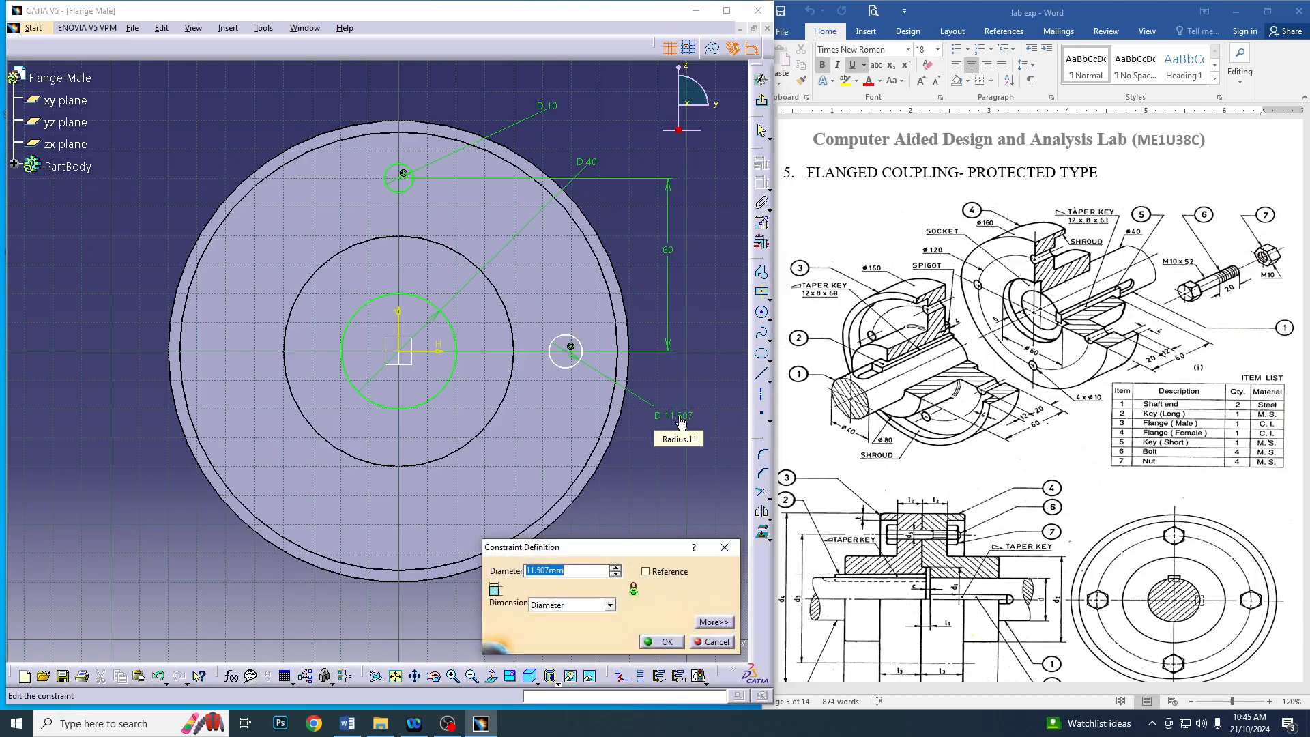
text(10)
key(Return)
Constrain the distance from the second bolt-hole circle's centre to the vertical axis to 60 mm
click(570, 346)
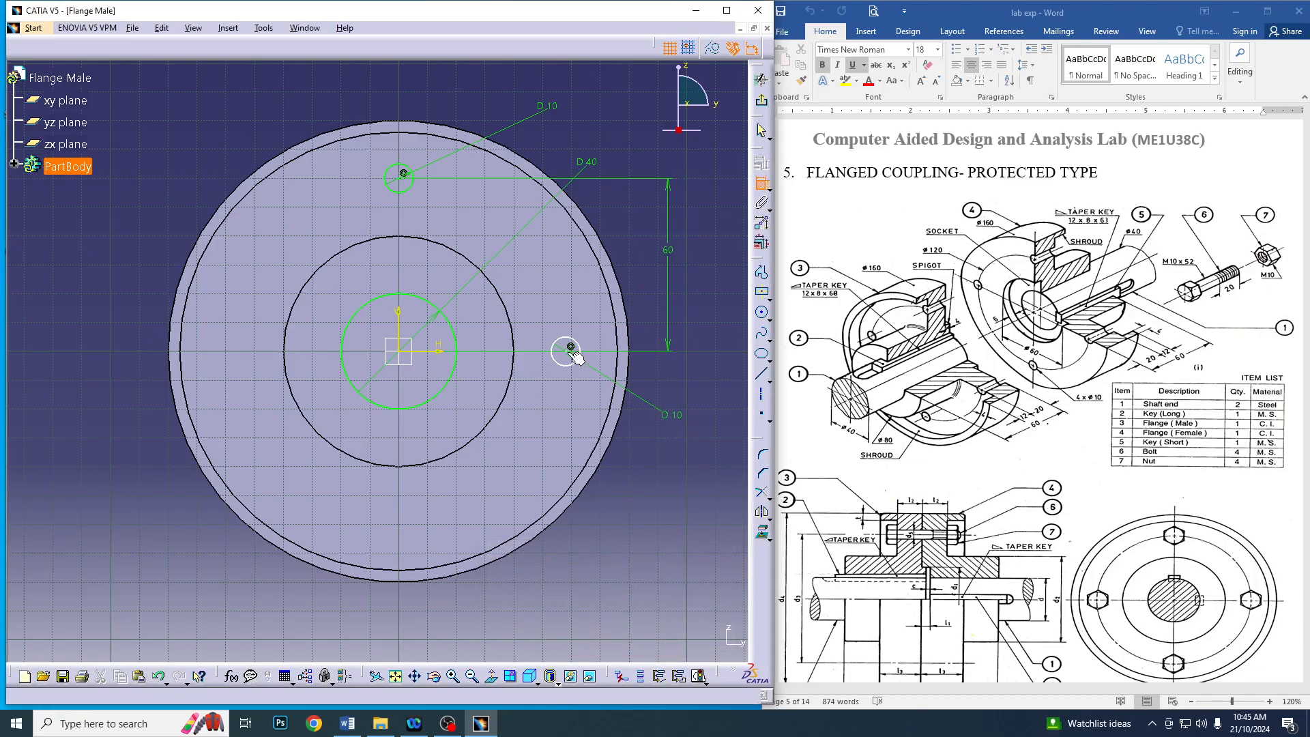
click(400, 338)
double_click(485, 605)
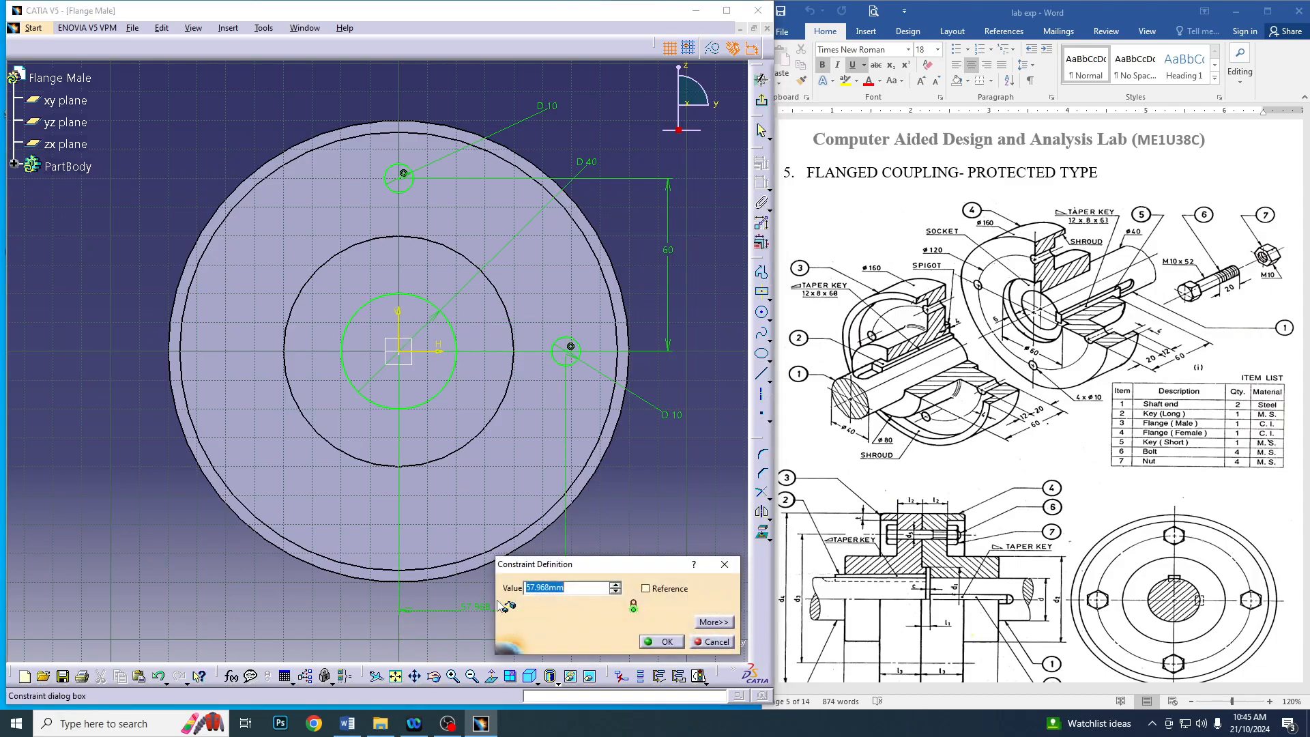
key(Return)
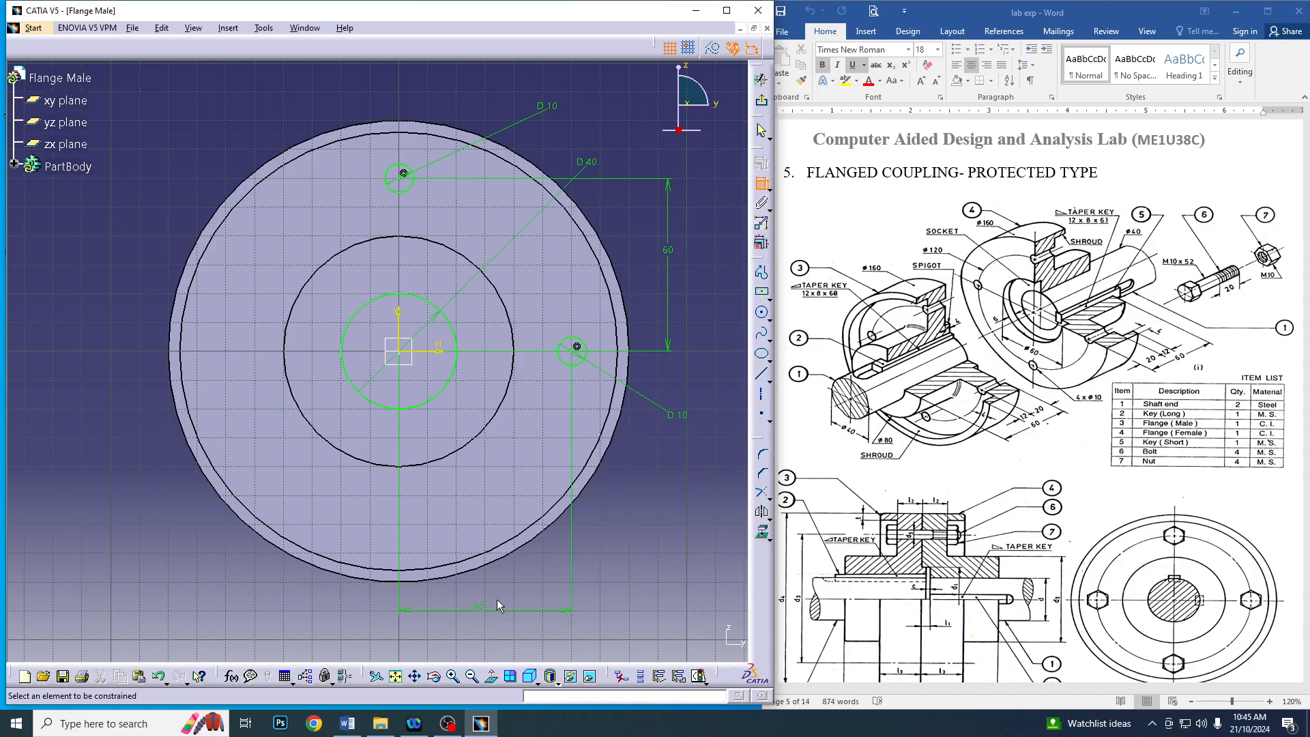
Mirror the upper bolt-hole circle about the horizontal axis and the side one about the vertical axis, and exit the sketch
click(762, 131)
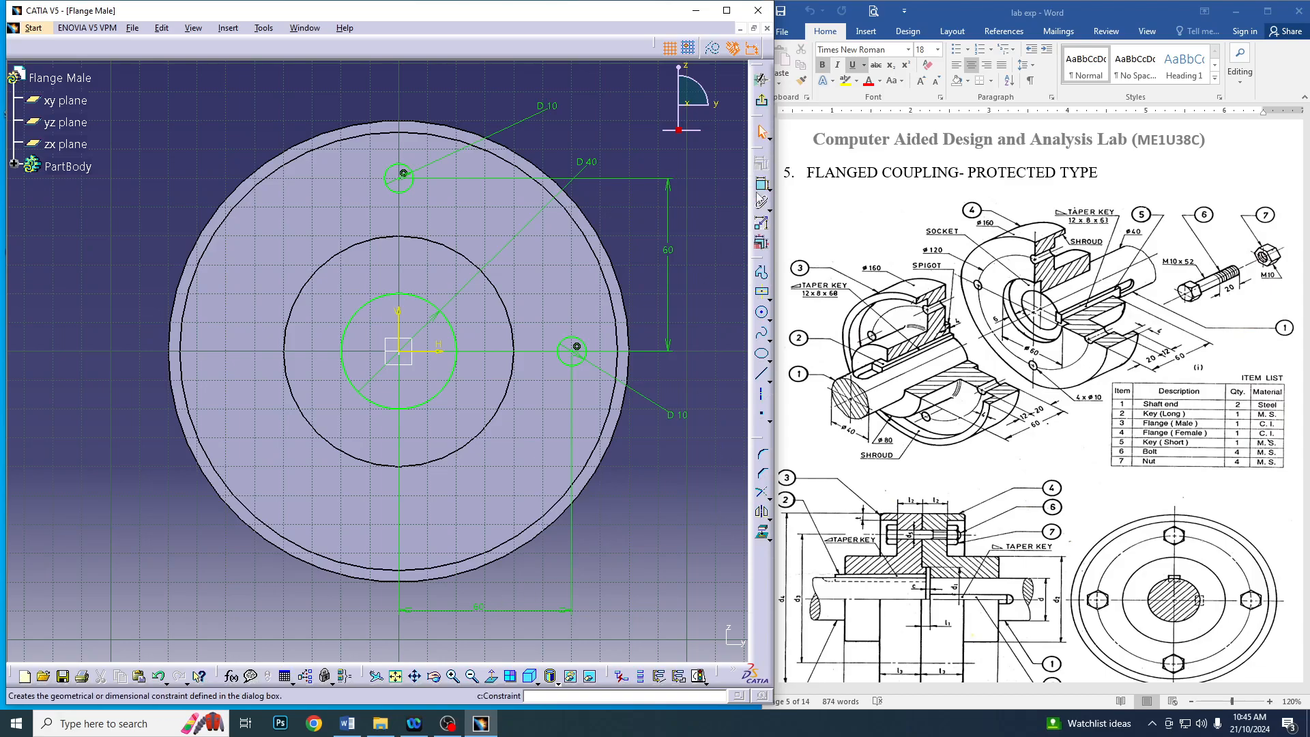
click(403, 175)
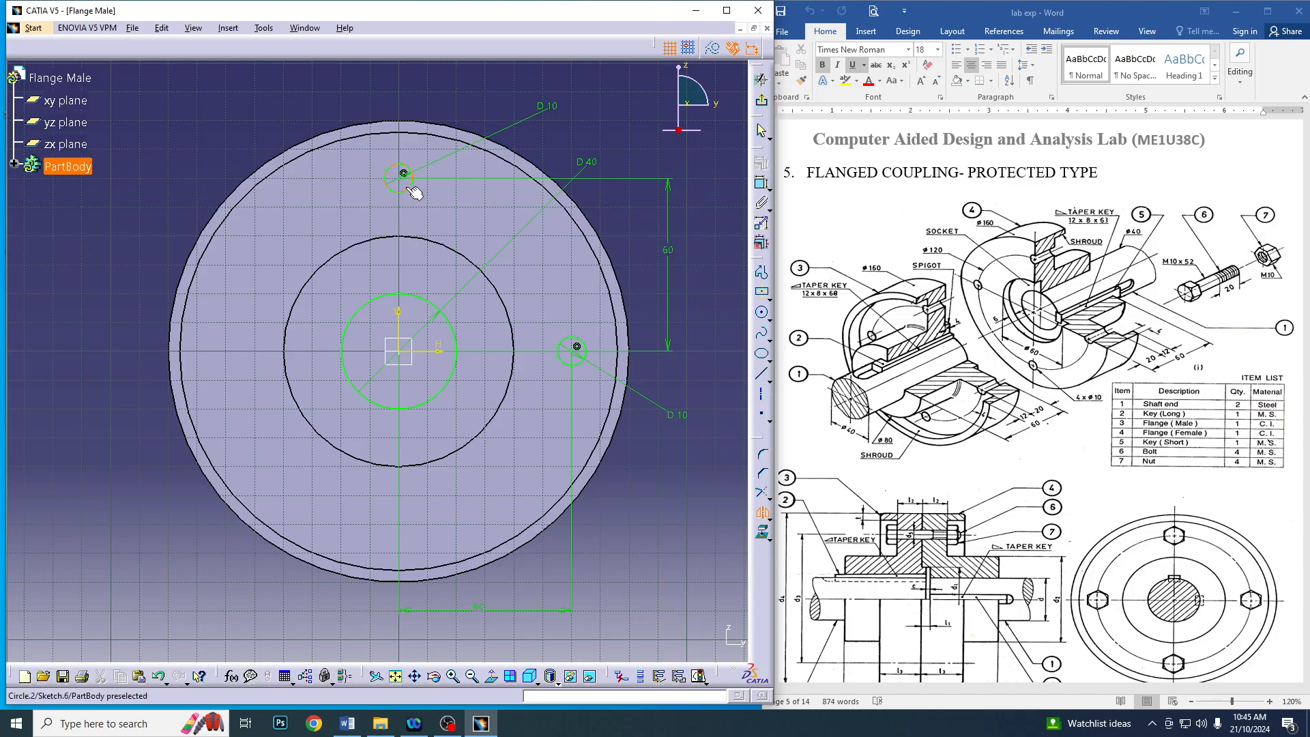
click(440, 353)
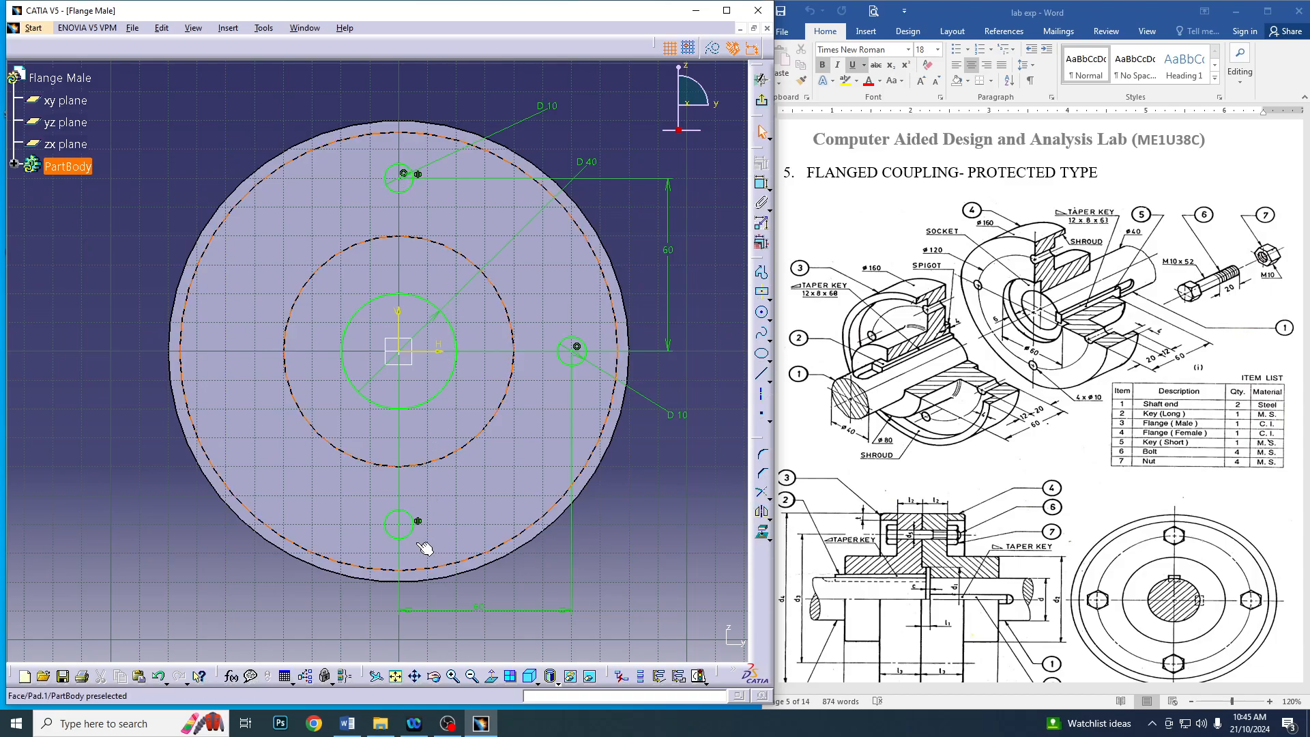
click(762, 512)
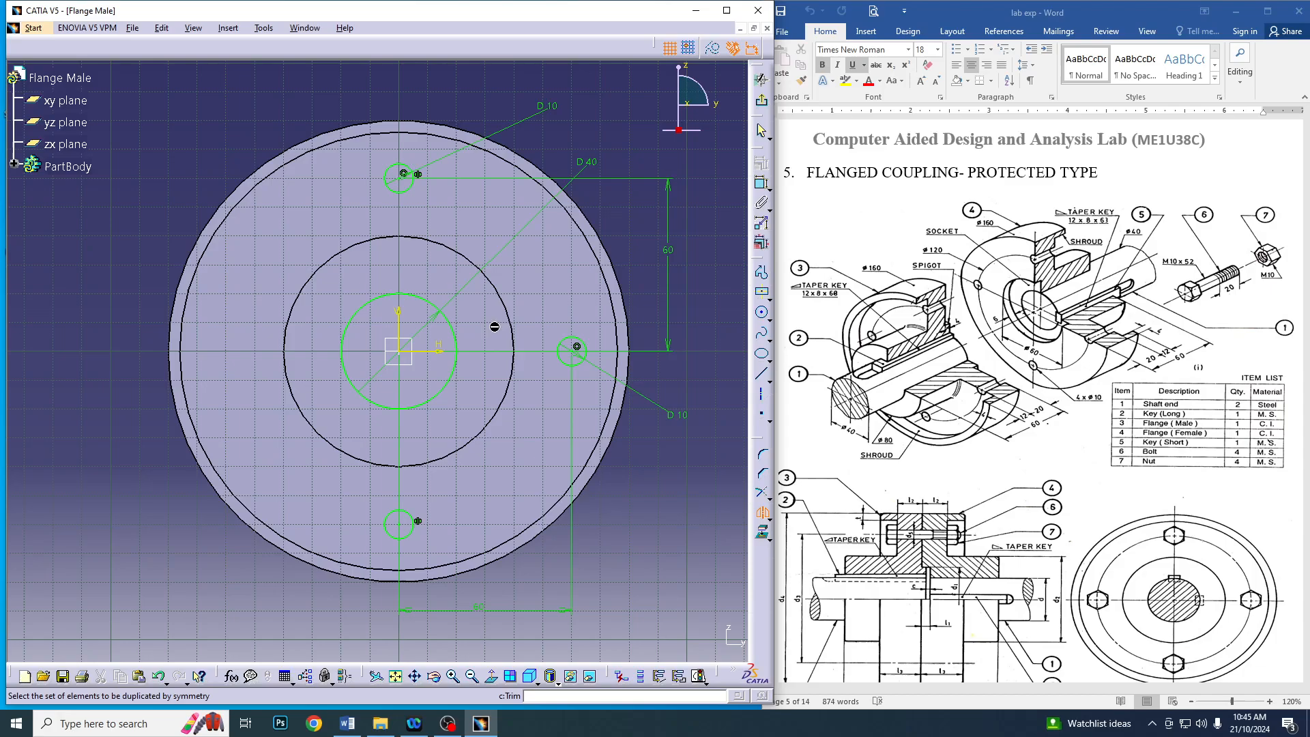
click(578, 363)
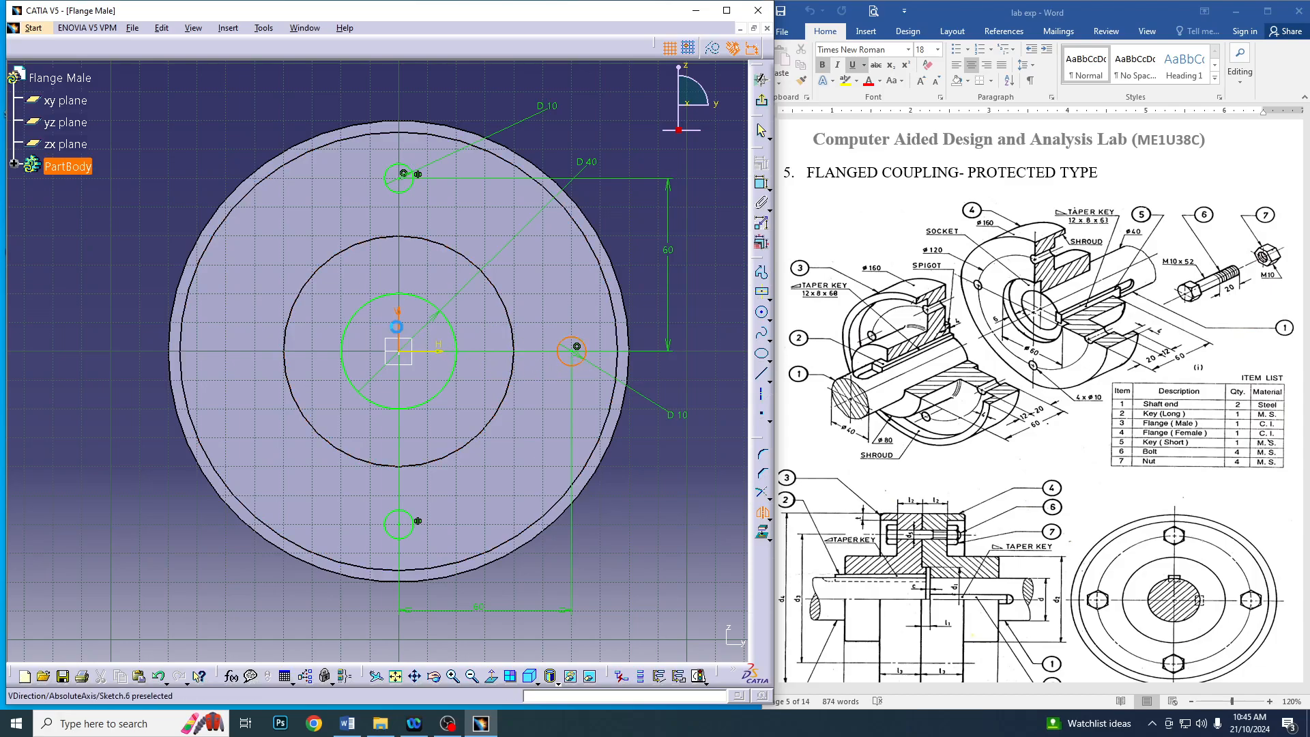
click(399, 322)
click(762, 101)
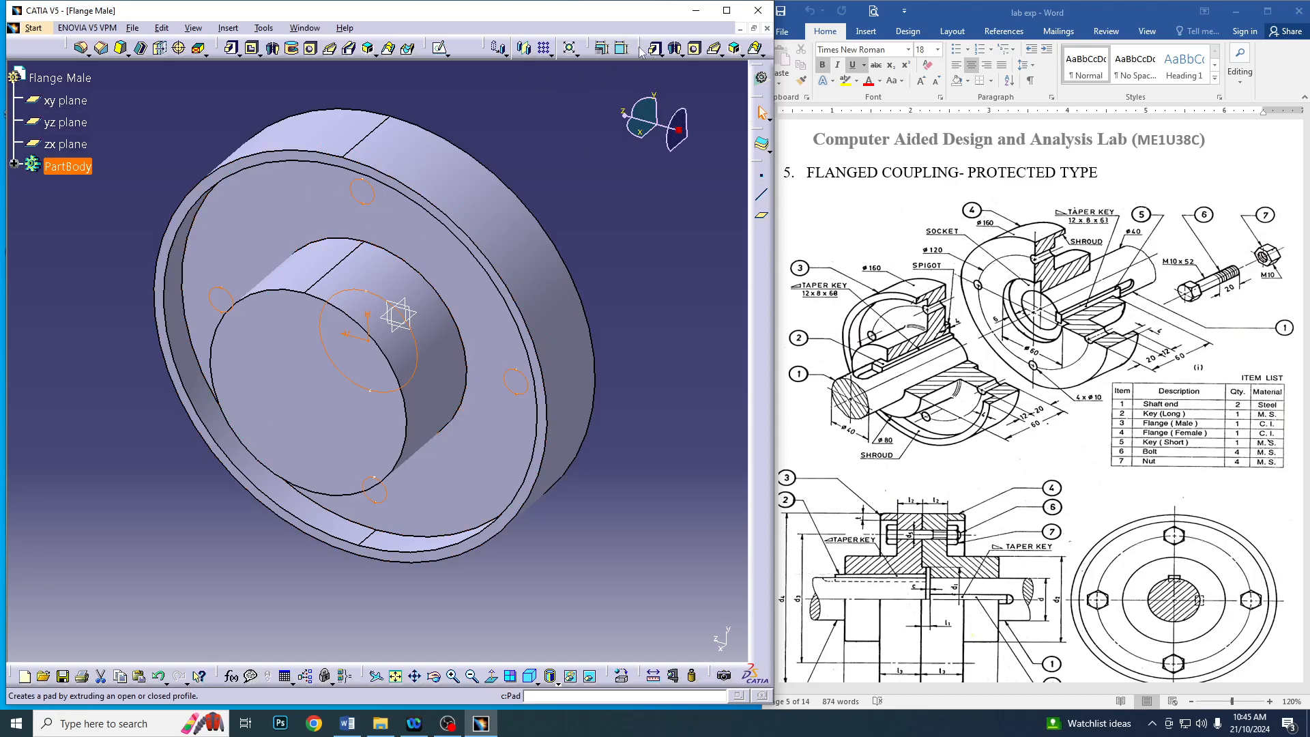
Cut the bore and bolt-hole sketch as a pocket with its first limit set to Up to last
click(252, 47)
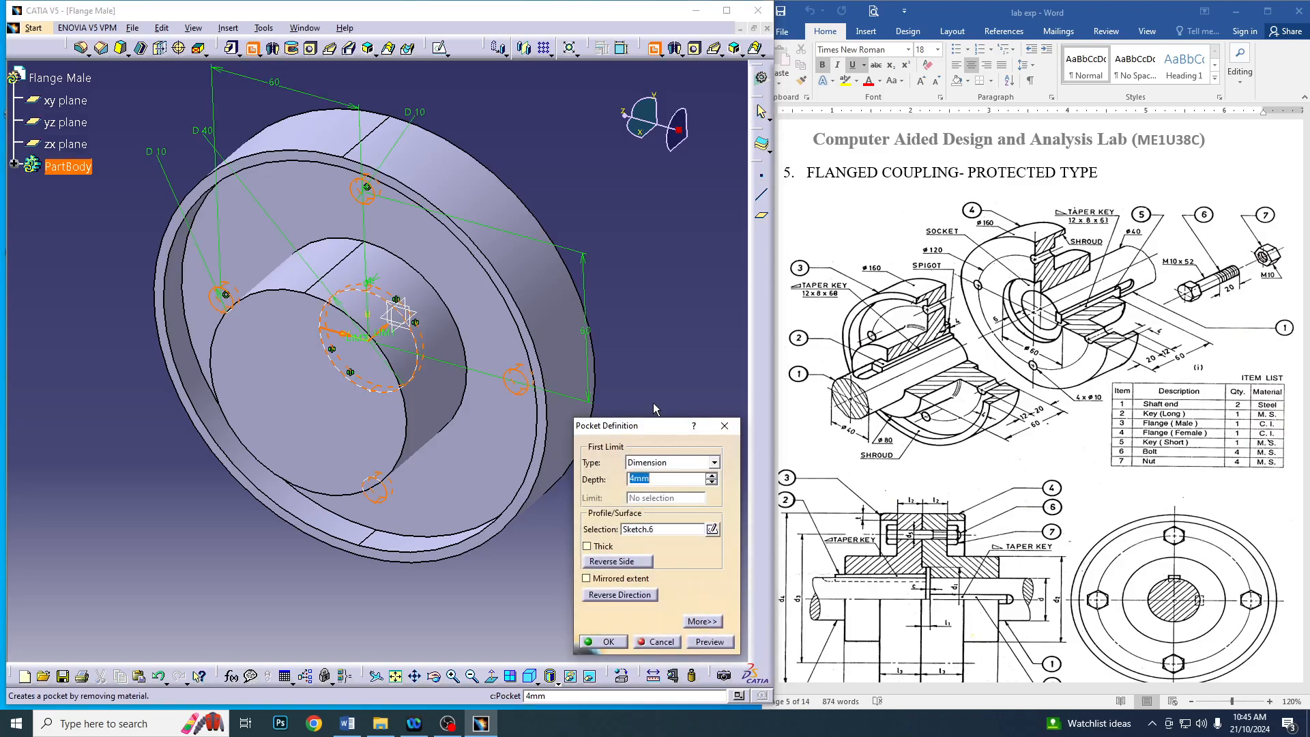
click(587, 579)
click(672, 463)
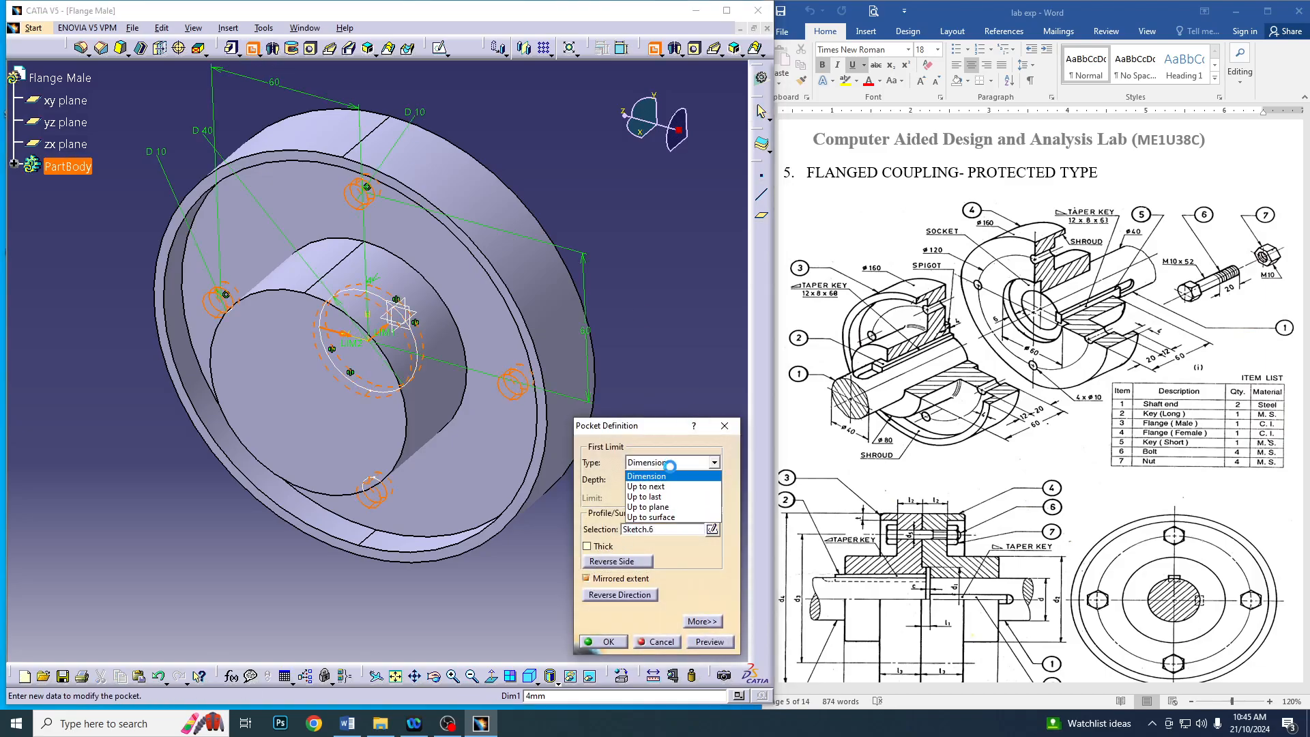
click(644, 496)
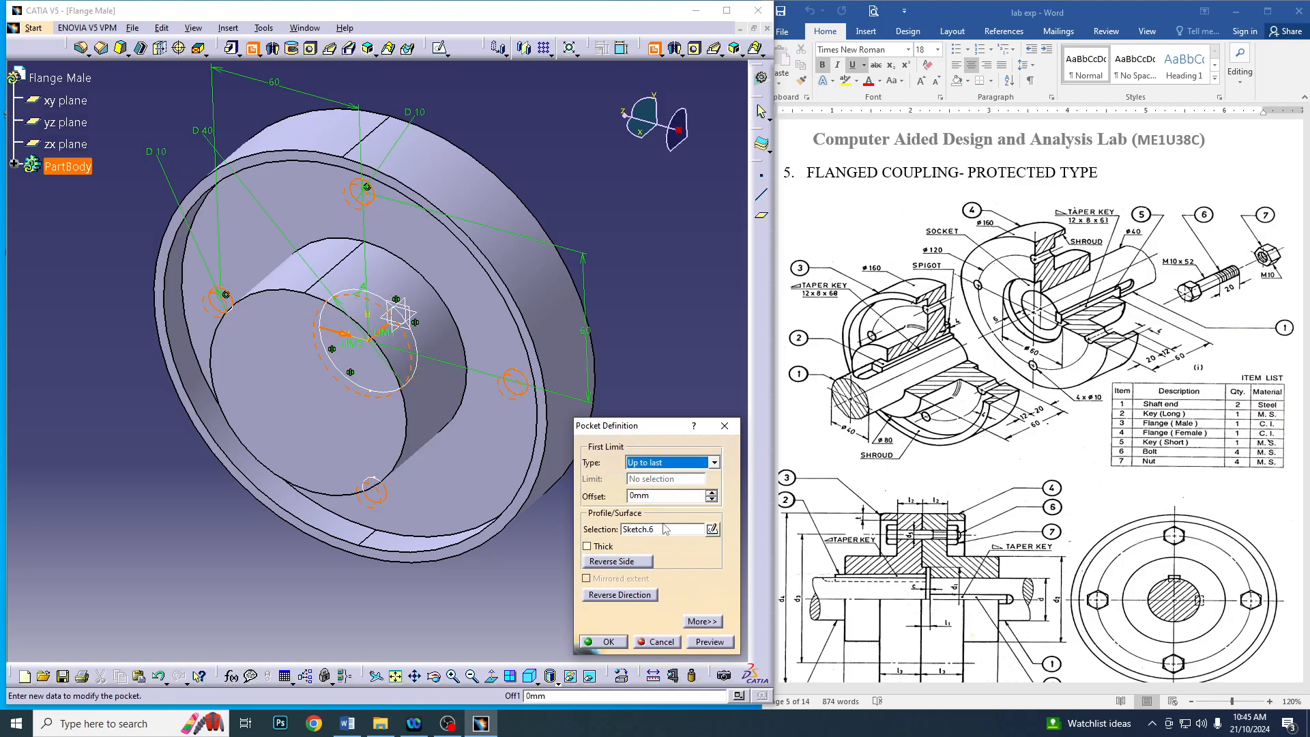
click(609, 645)
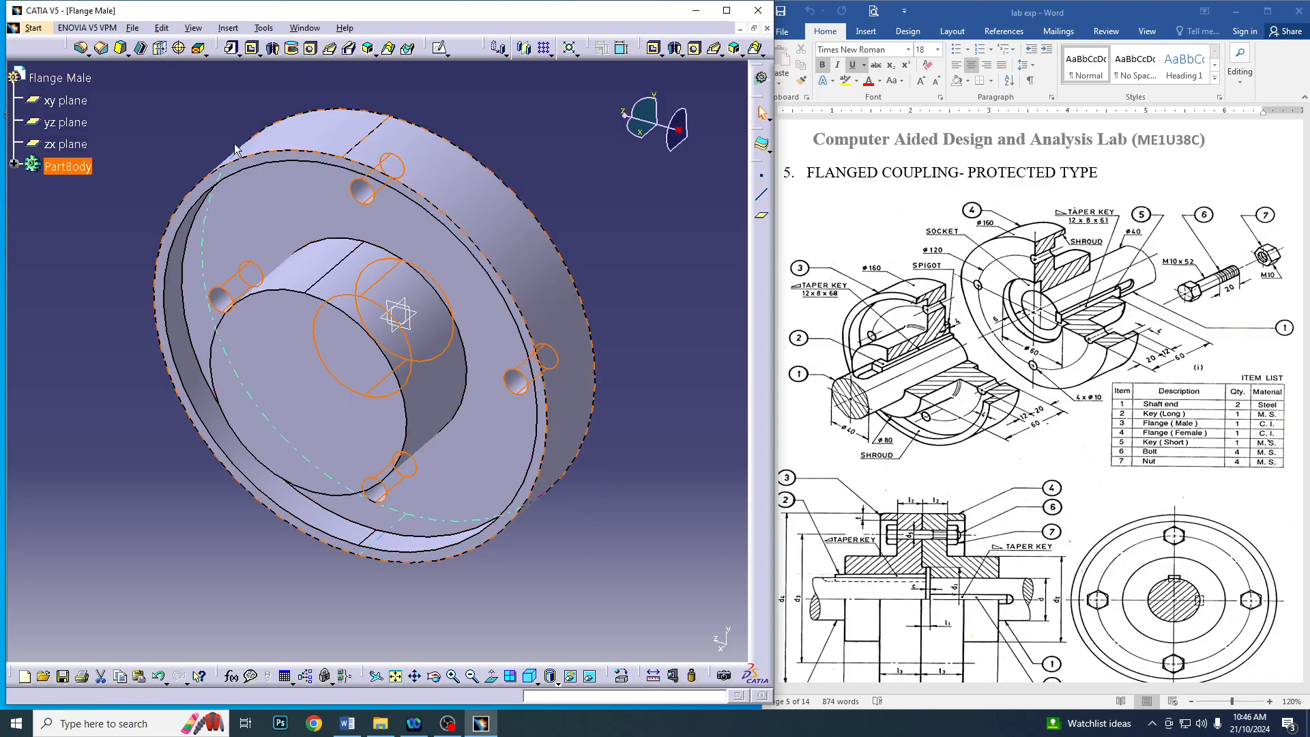
Edit the bore and bolt-hole pocket to a Dimension limit with mirrored extent and a depth of 60 mm
click(13, 164)
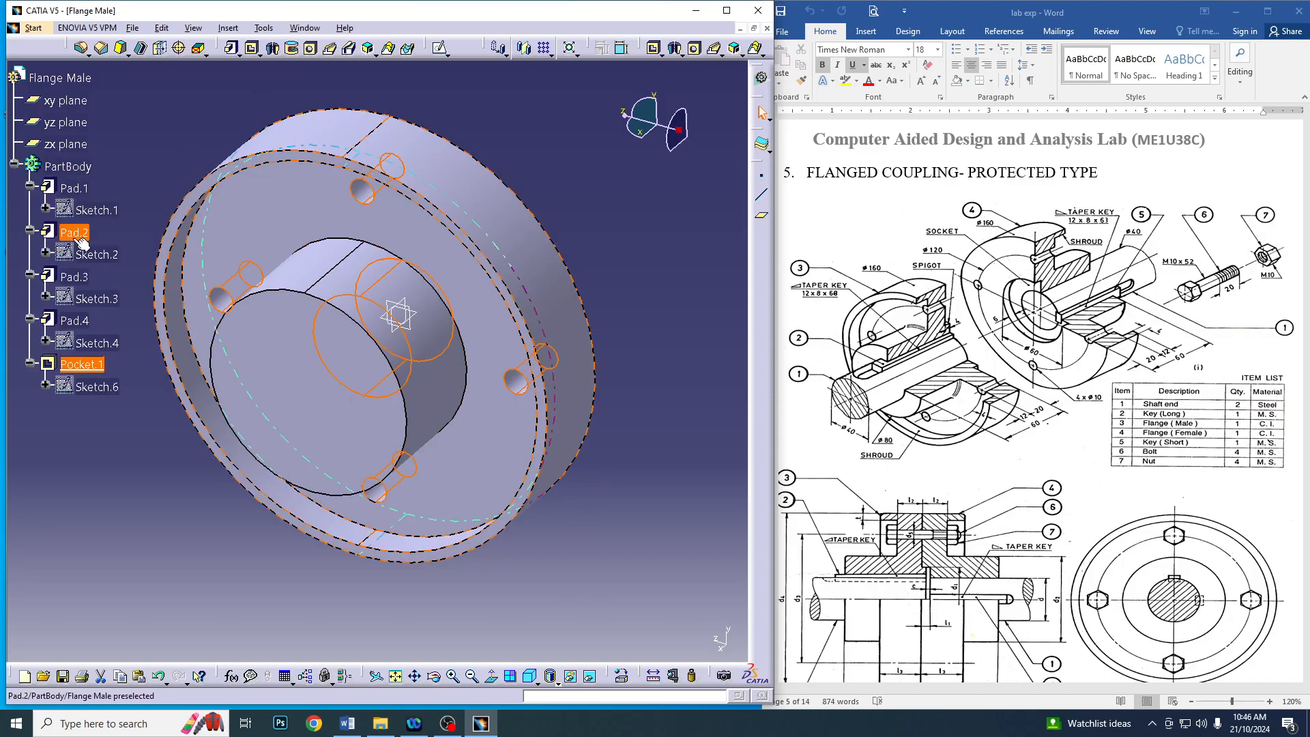
double_click(106, 367)
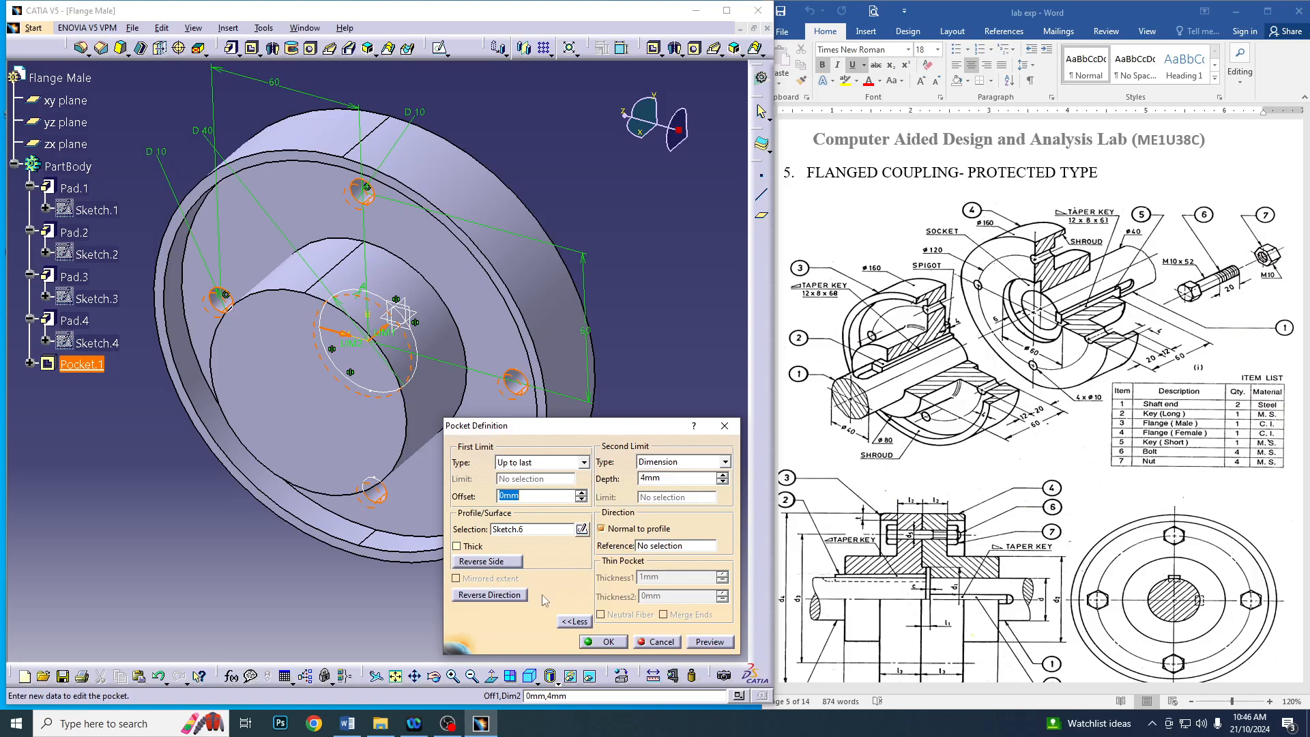
click(539, 464)
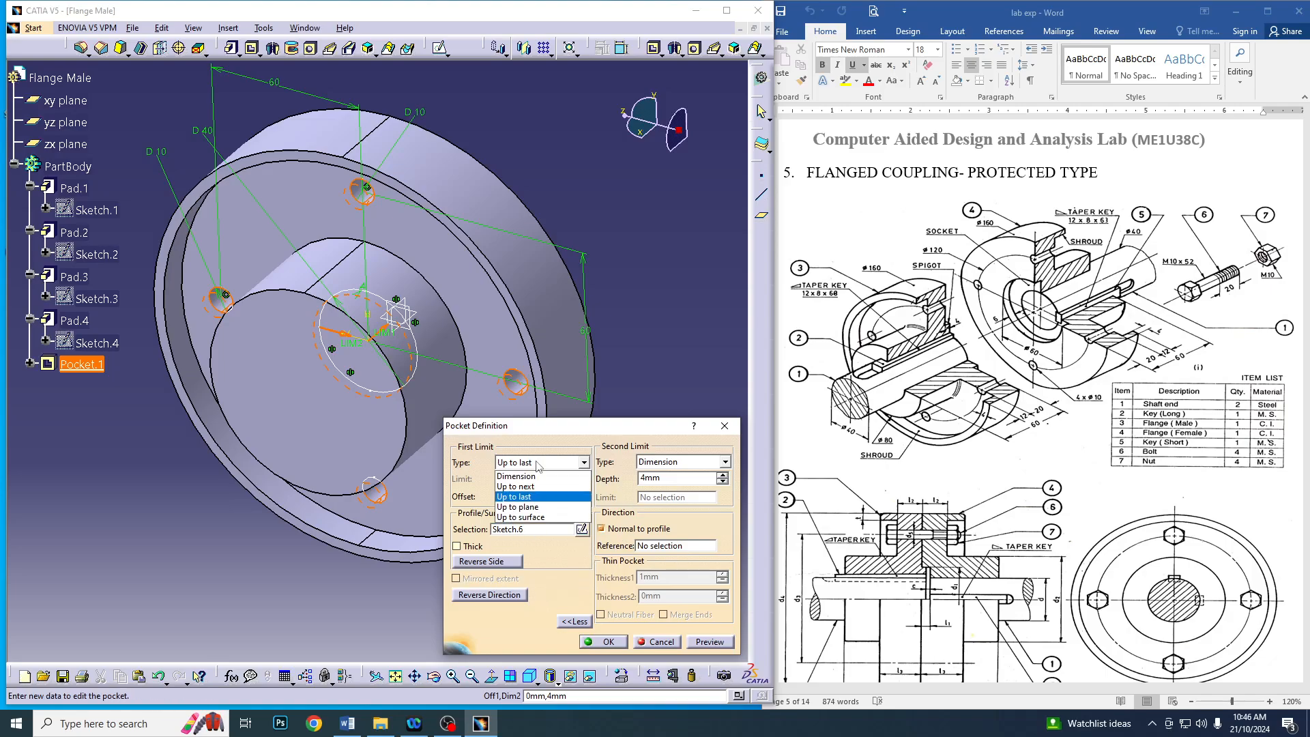
click(544, 476)
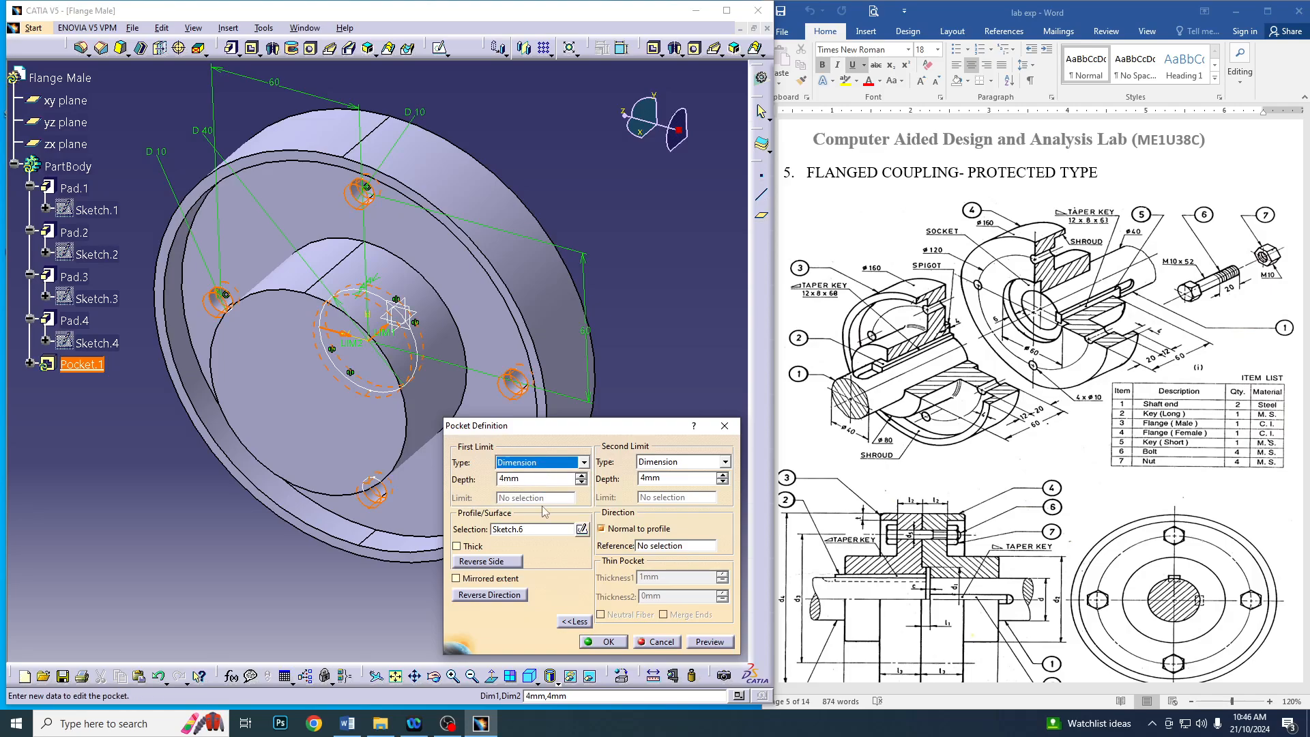
click(470, 580)
drag(522, 478, 436, 476)
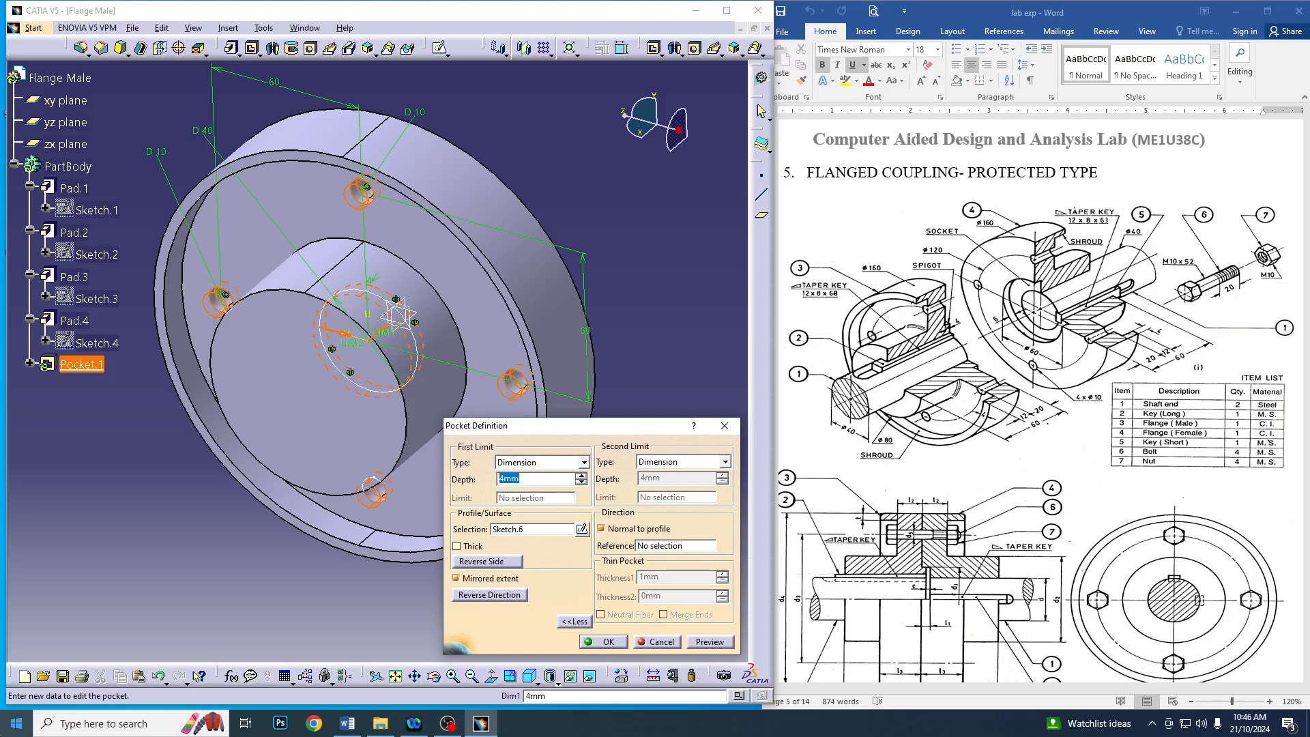
text(60)
key(Return)
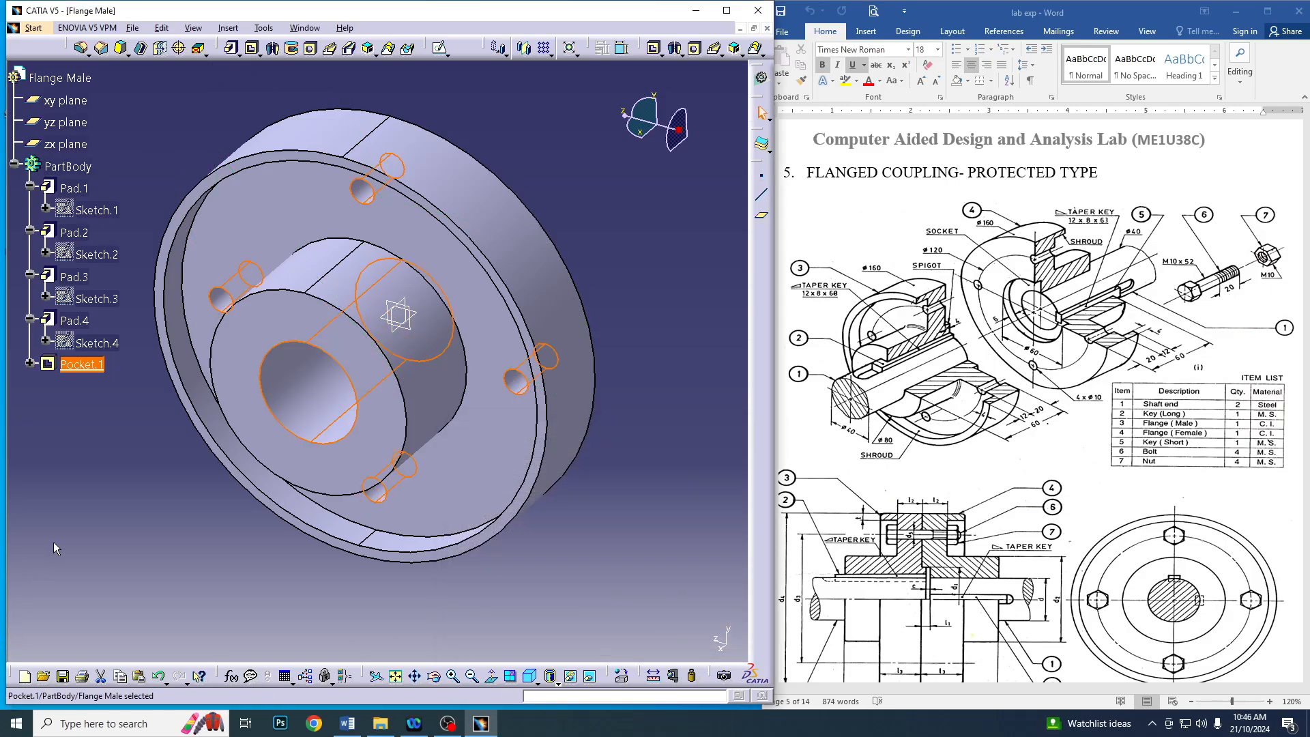
Open a sketch on the hub's end face and draw a keyway rectangle centred on the vertical axis, about 22 mm above the origin
click(667, 273)
middle_drag(665, 274, 555, 154)
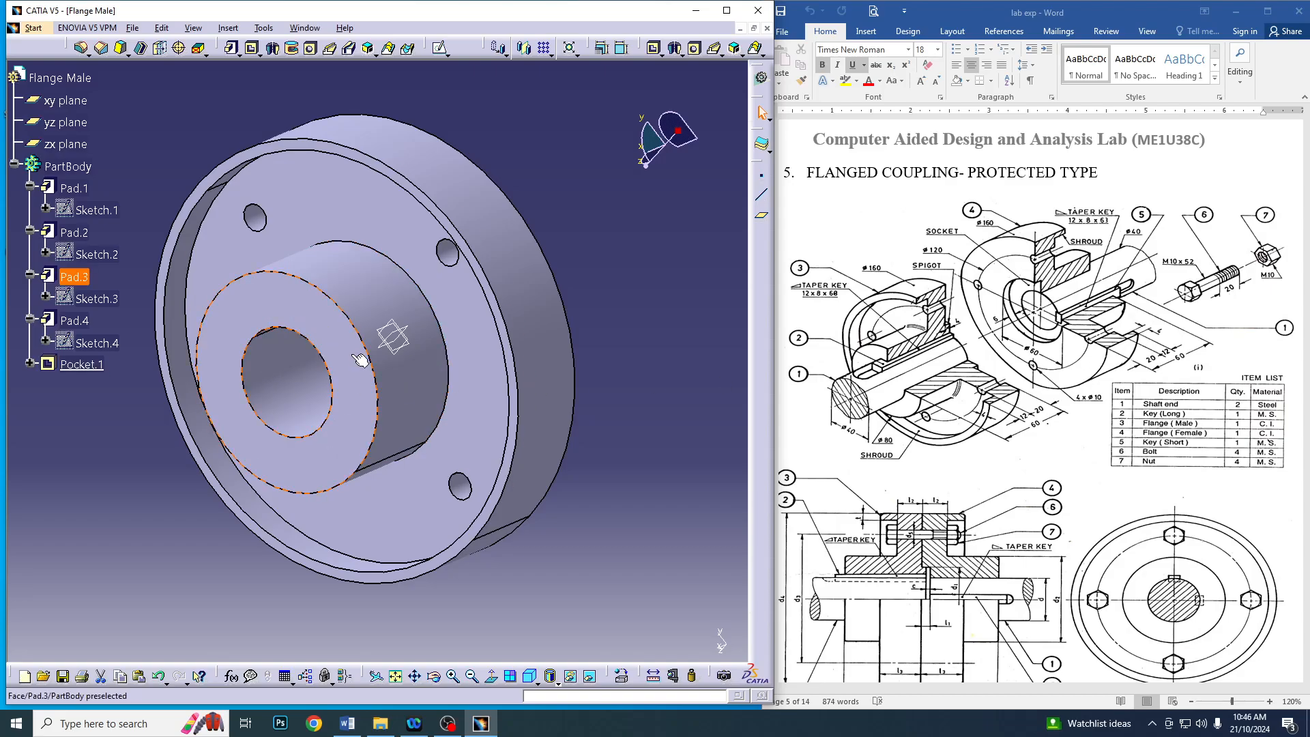
click(441, 49)
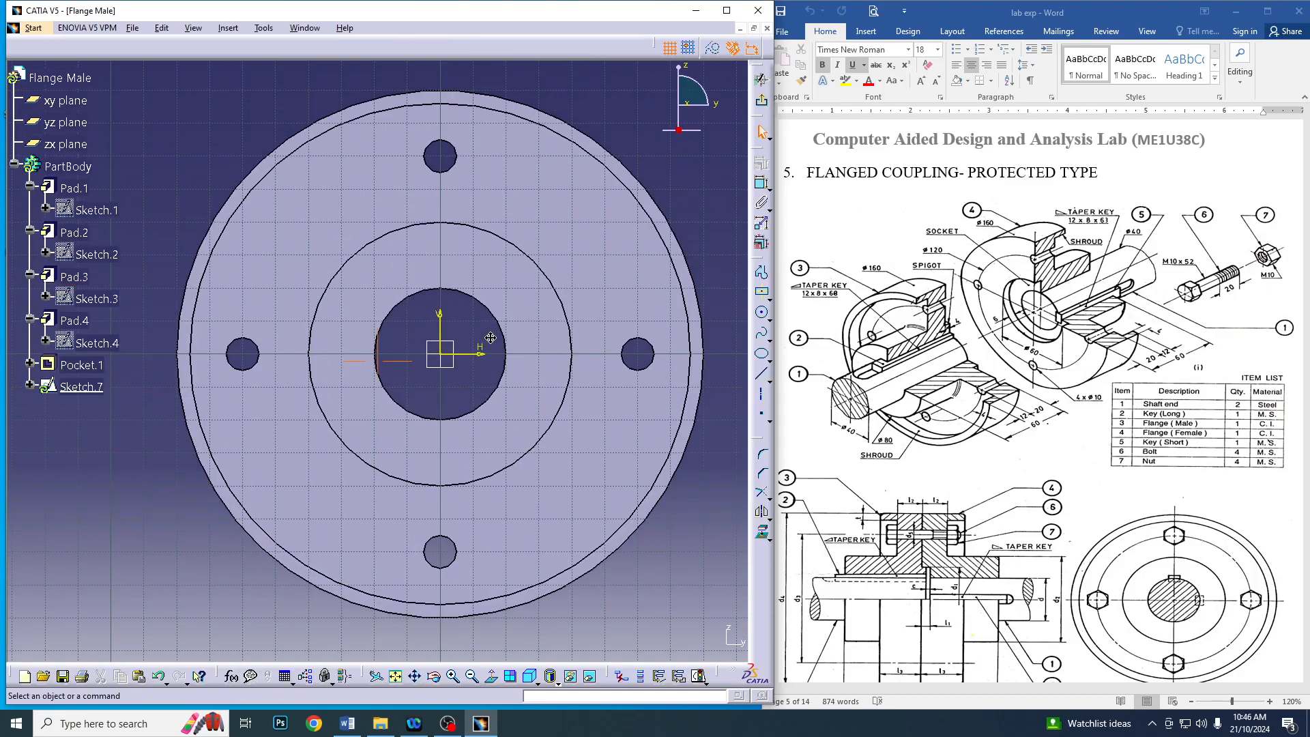
click(763, 292)
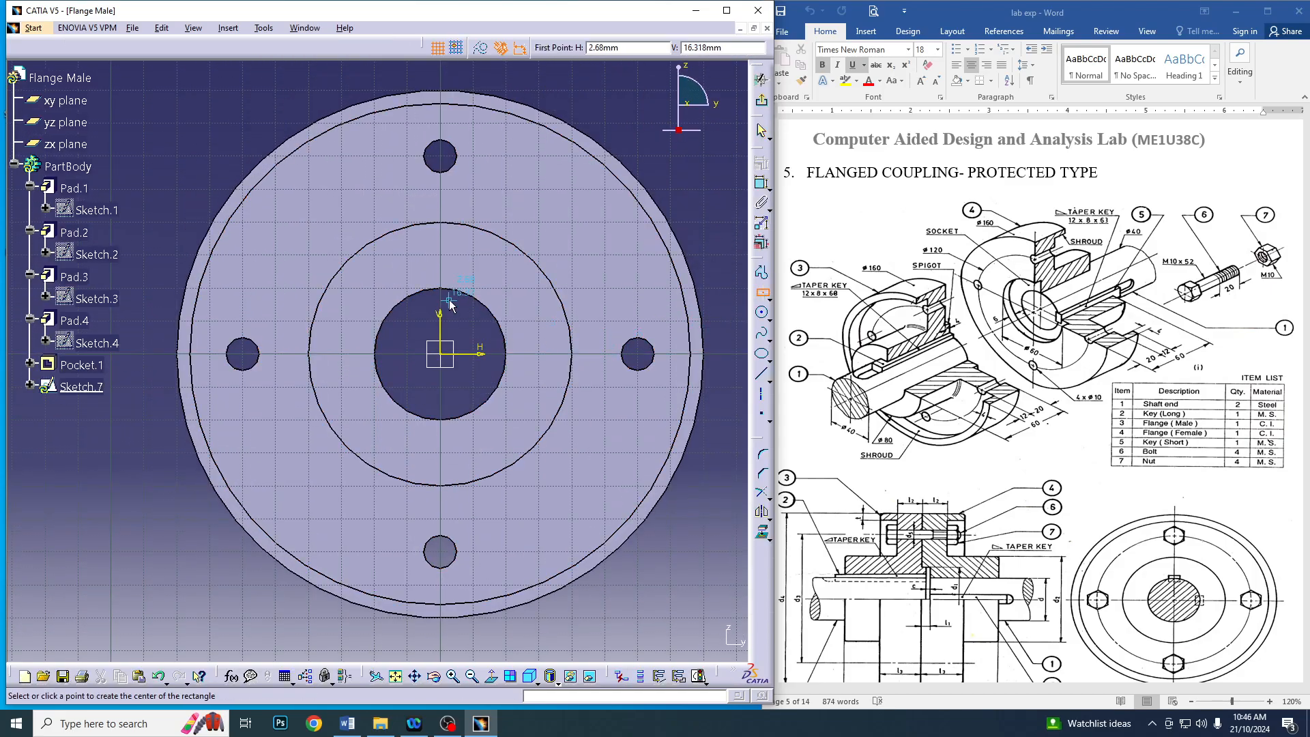
click(445, 278)
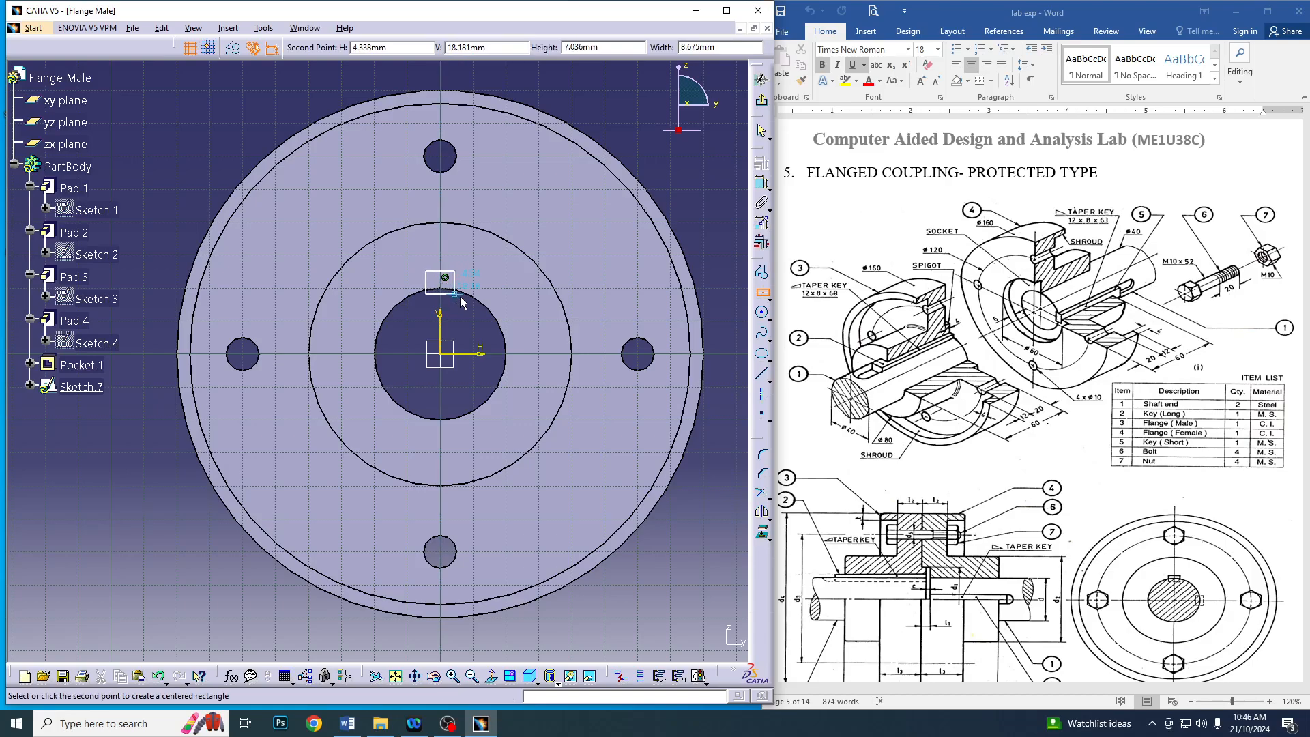
click(468, 300)
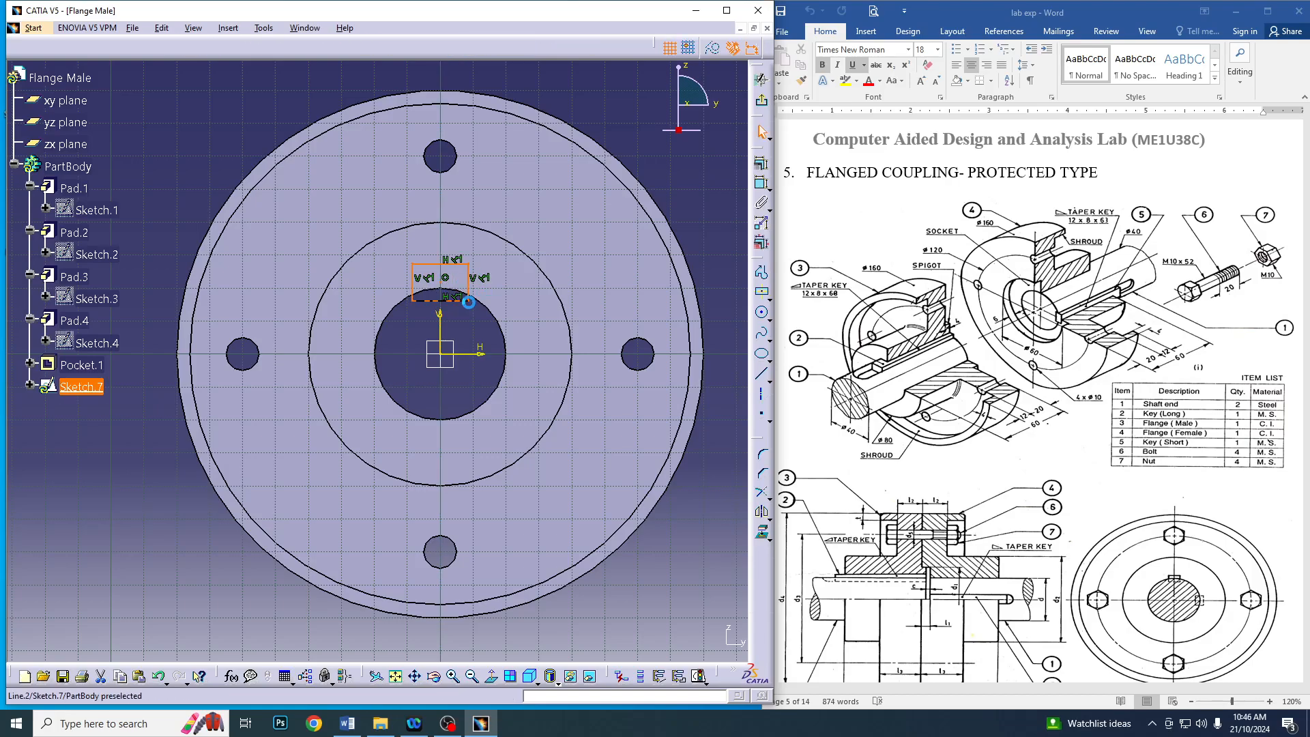
Dimension the keyway rectangle with a height of 8 mm and a width of 12 mm
click(760, 184)
click(477, 282)
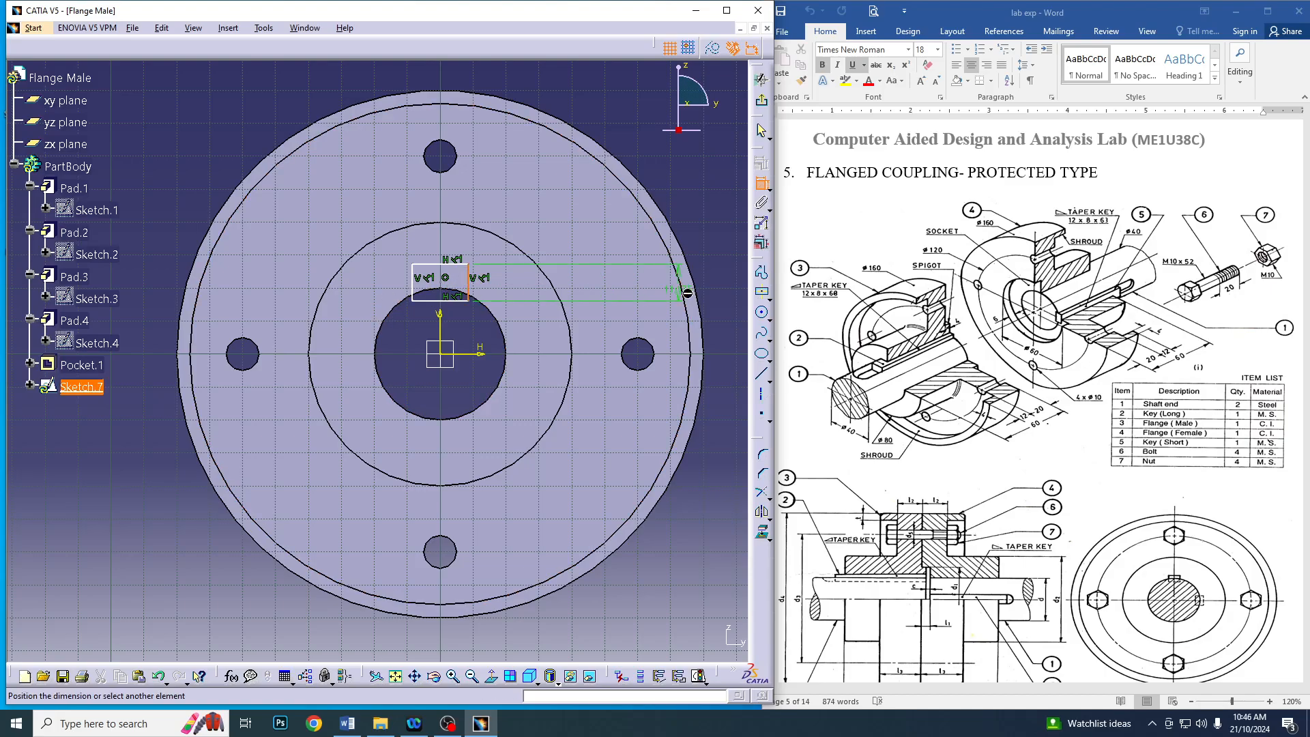
click(616, 290)
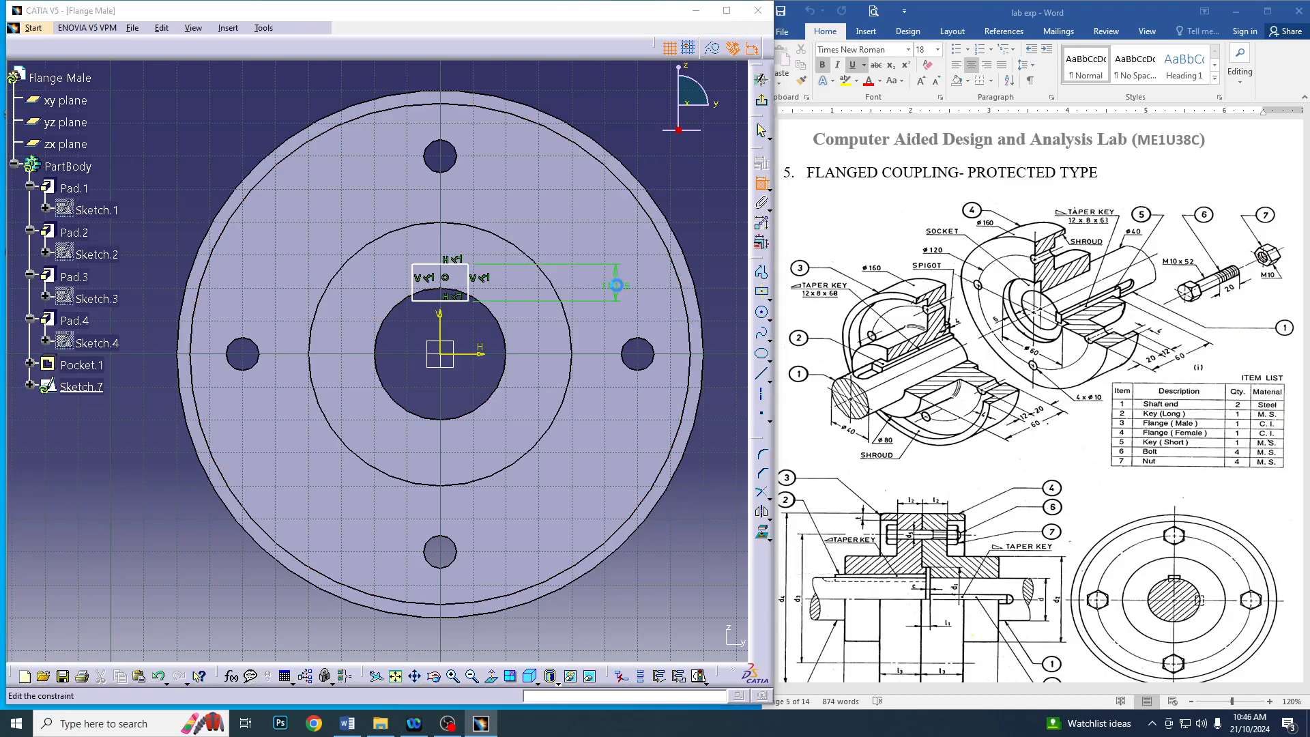
double_click(617, 285)
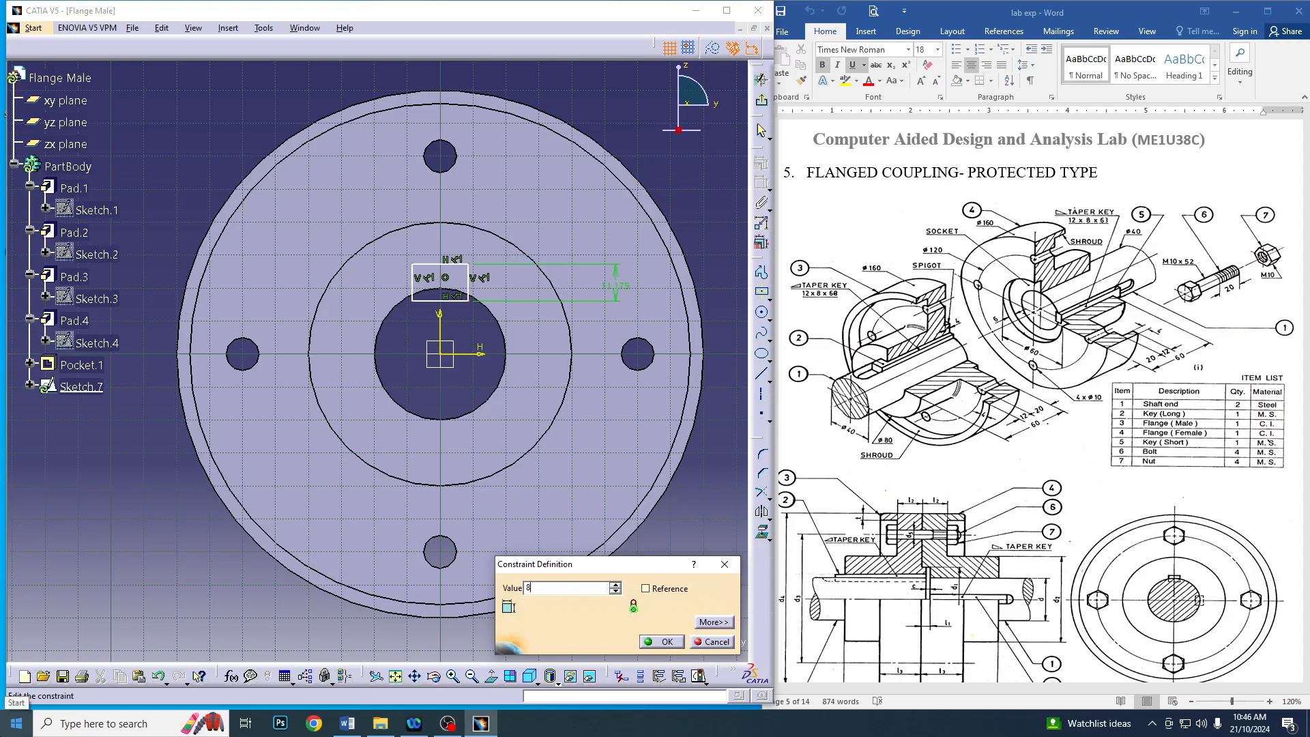
key(Return)
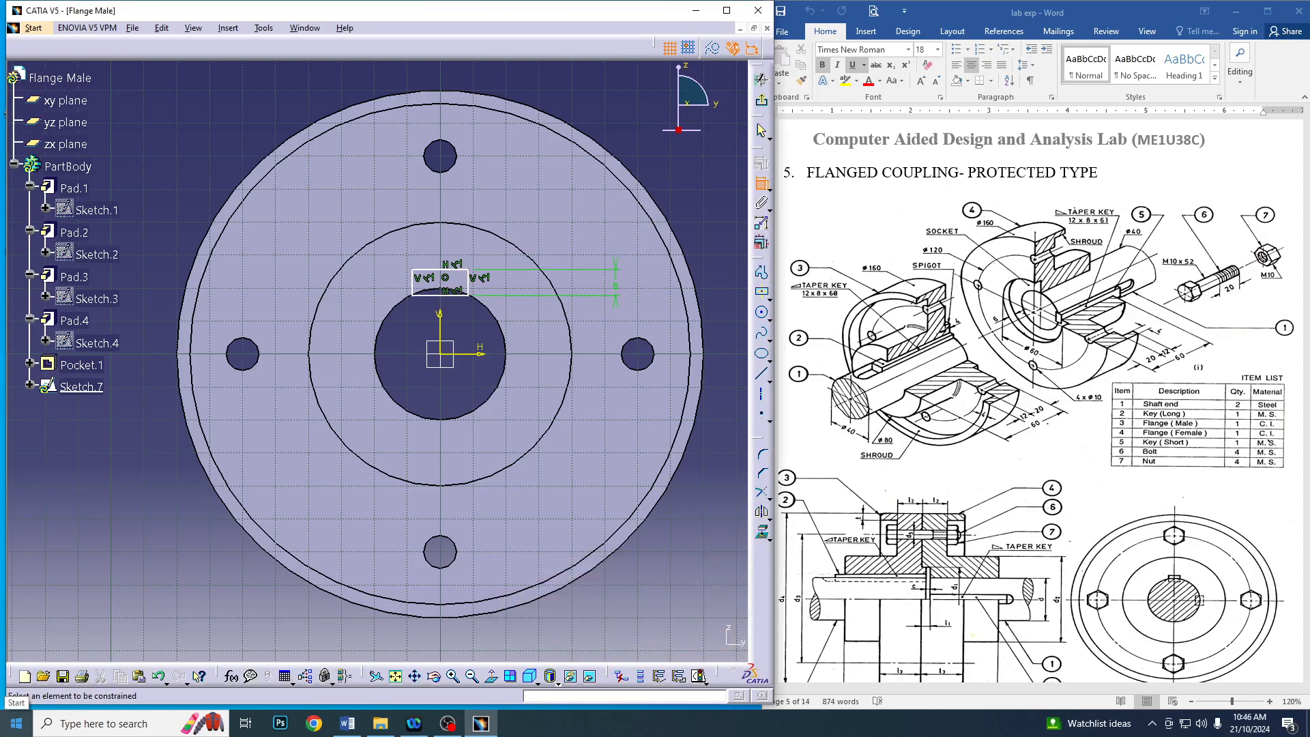
click(460, 270)
click(446, 198)
double_click(445, 200)
text(12)
key(Return)
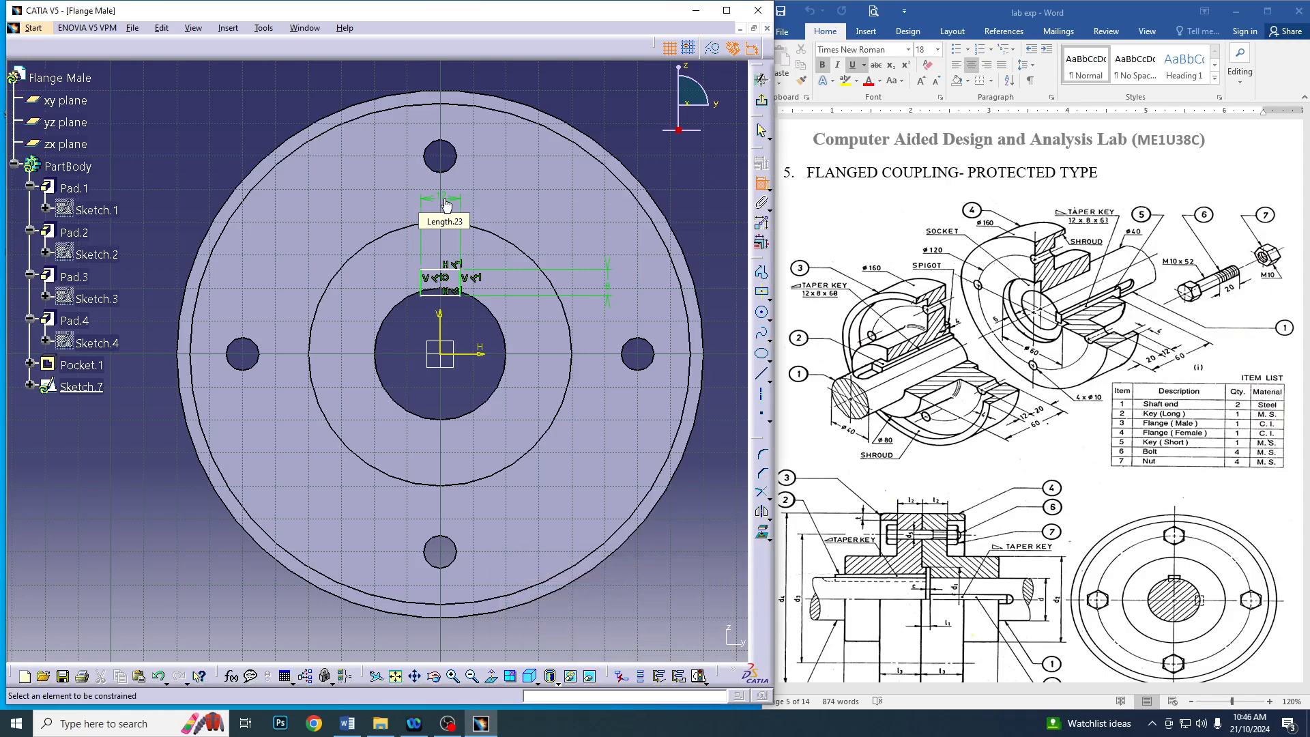
Dimension the keyway rectangle's centre 20 mm above the horizontal axis and exit the sketch
click(438, 288)
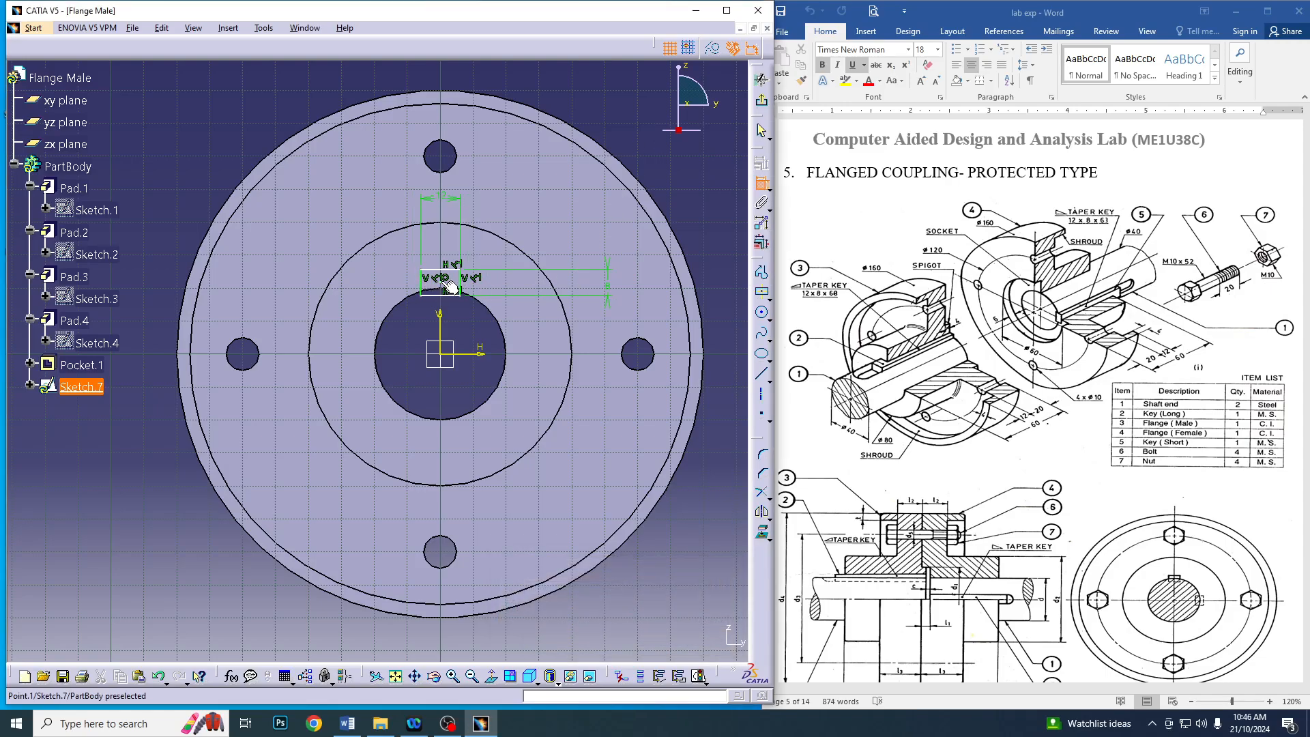
click(479, 353)
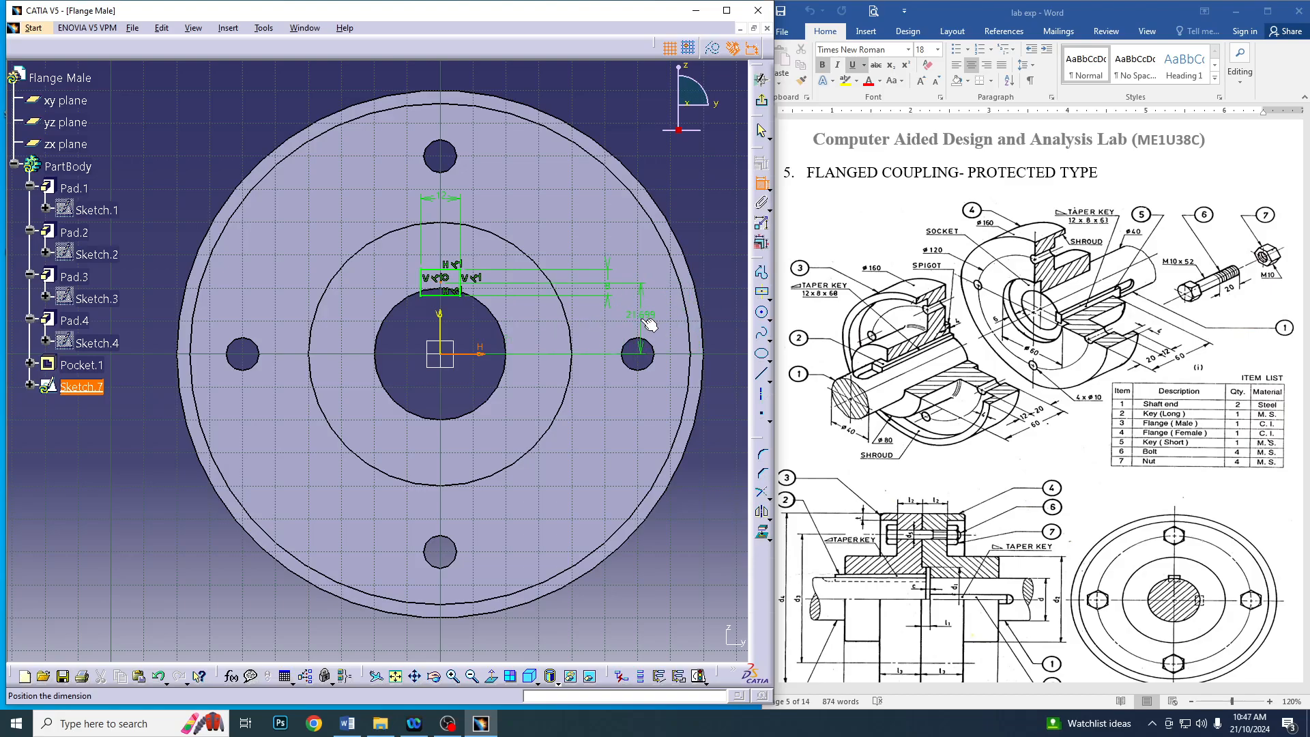
click(714, 310)
double_click(715, 309)
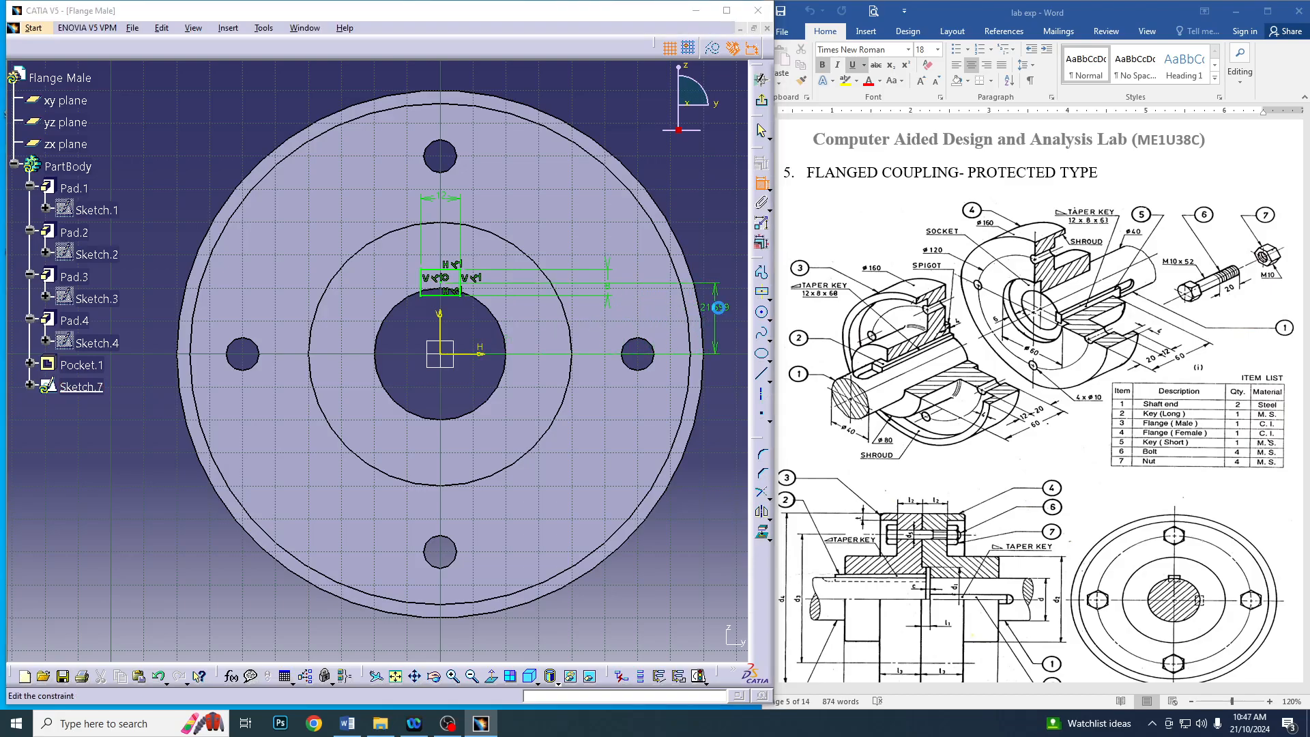
key(Return)
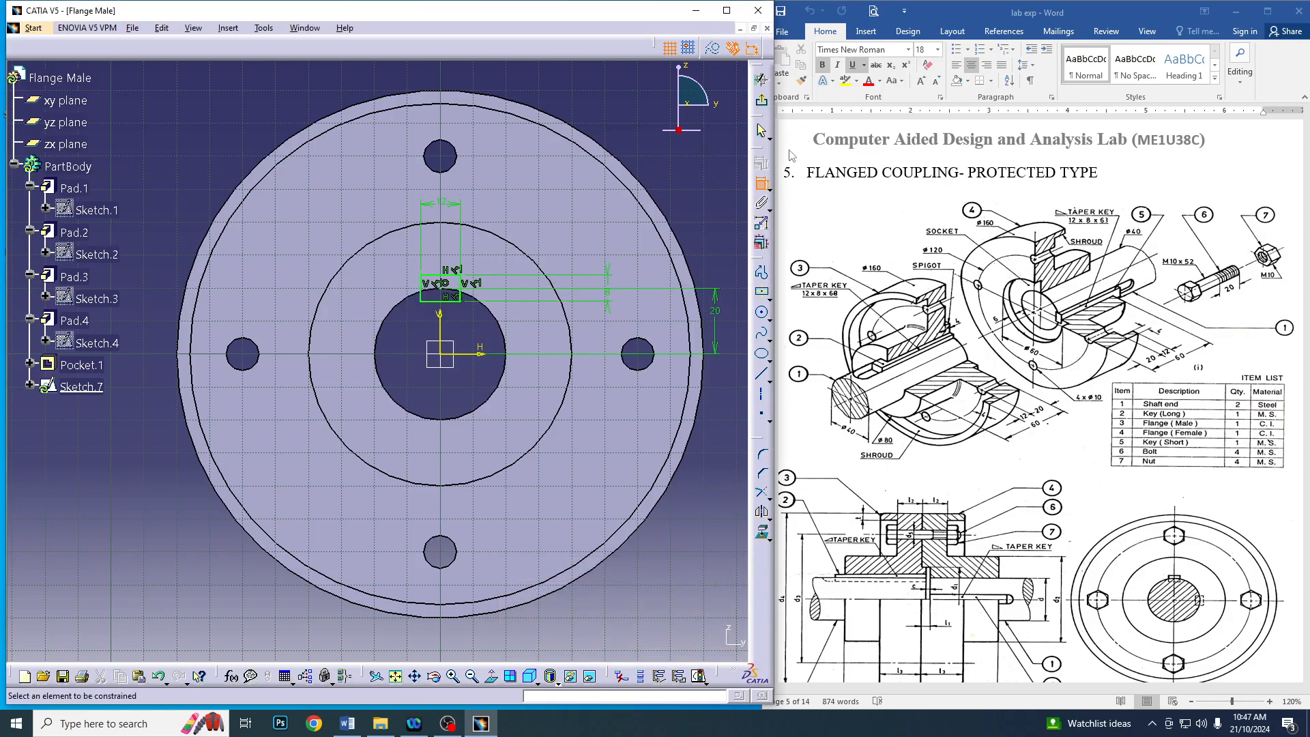
middle_drag(715, 122, 410, 210)
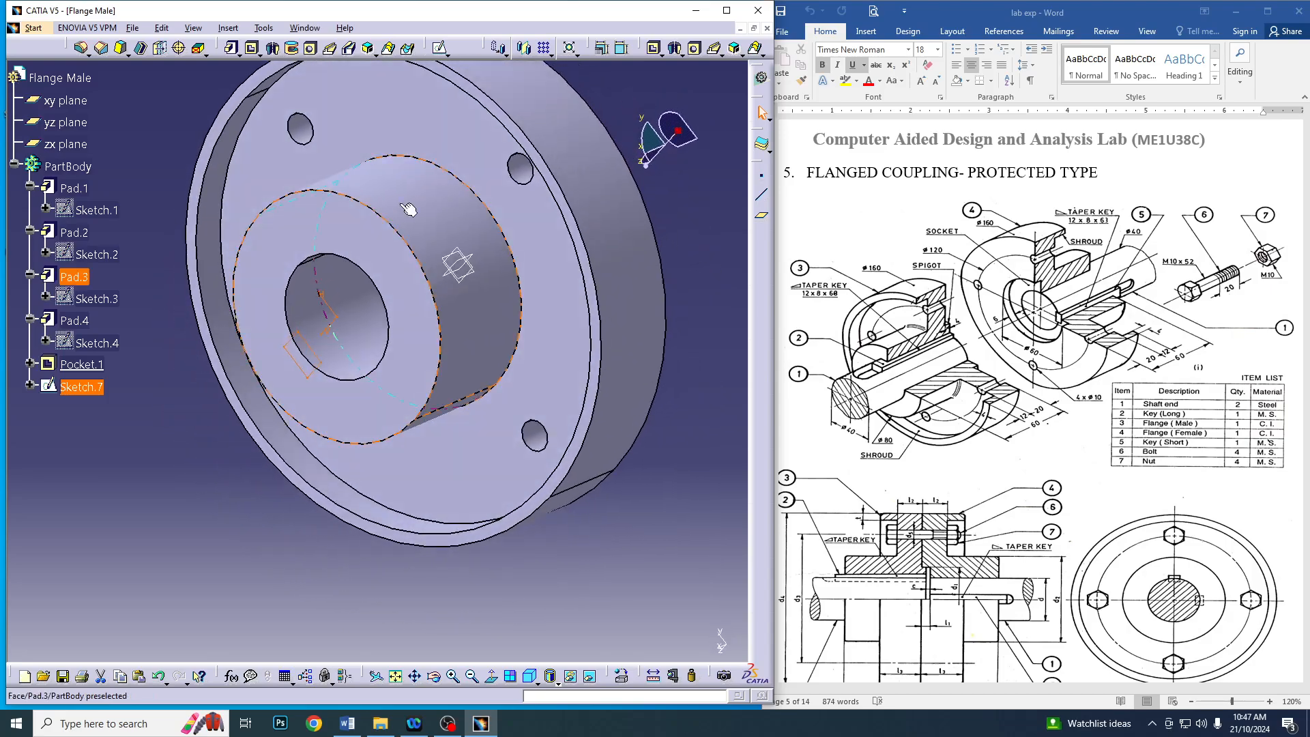
Cut the keyway sketch as a pocket with its first limit set to Up to last
click(252, 47)
click(668, 464)
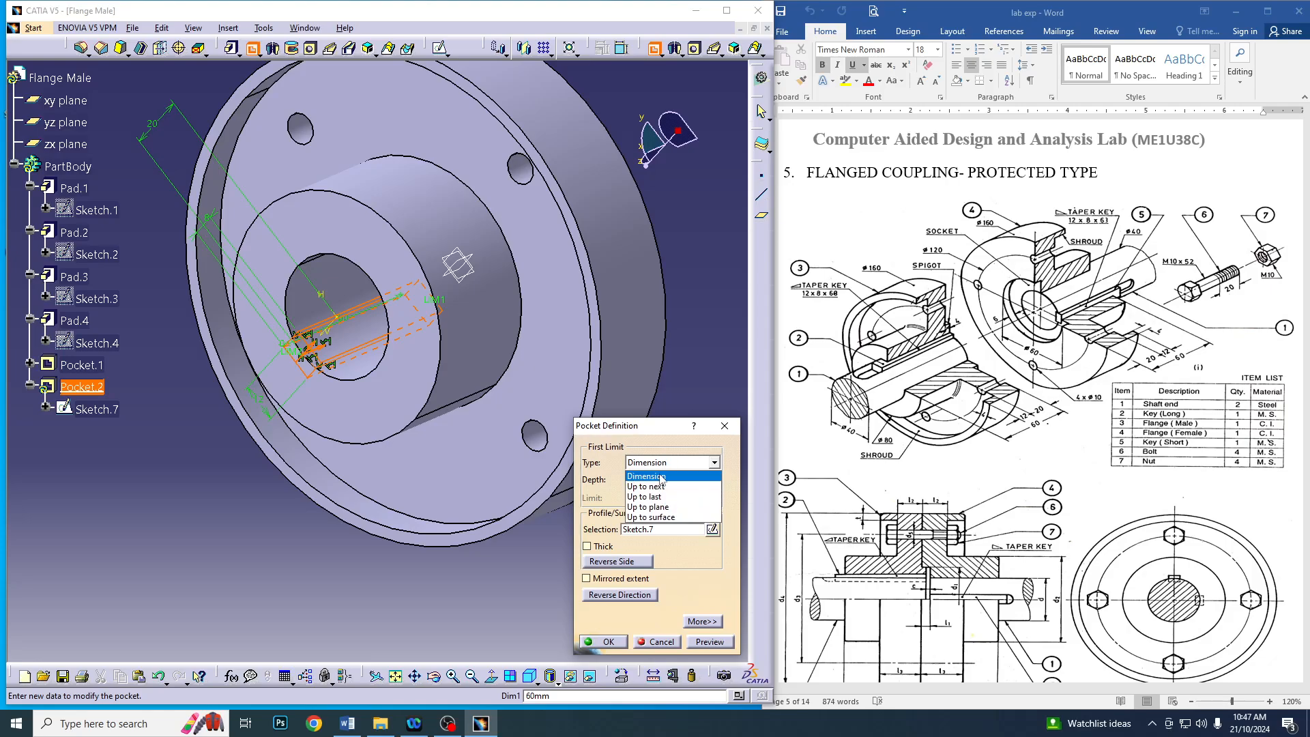
click(655, 493)
middle_drag(662, 301, 587, 533)
click(596, 640)
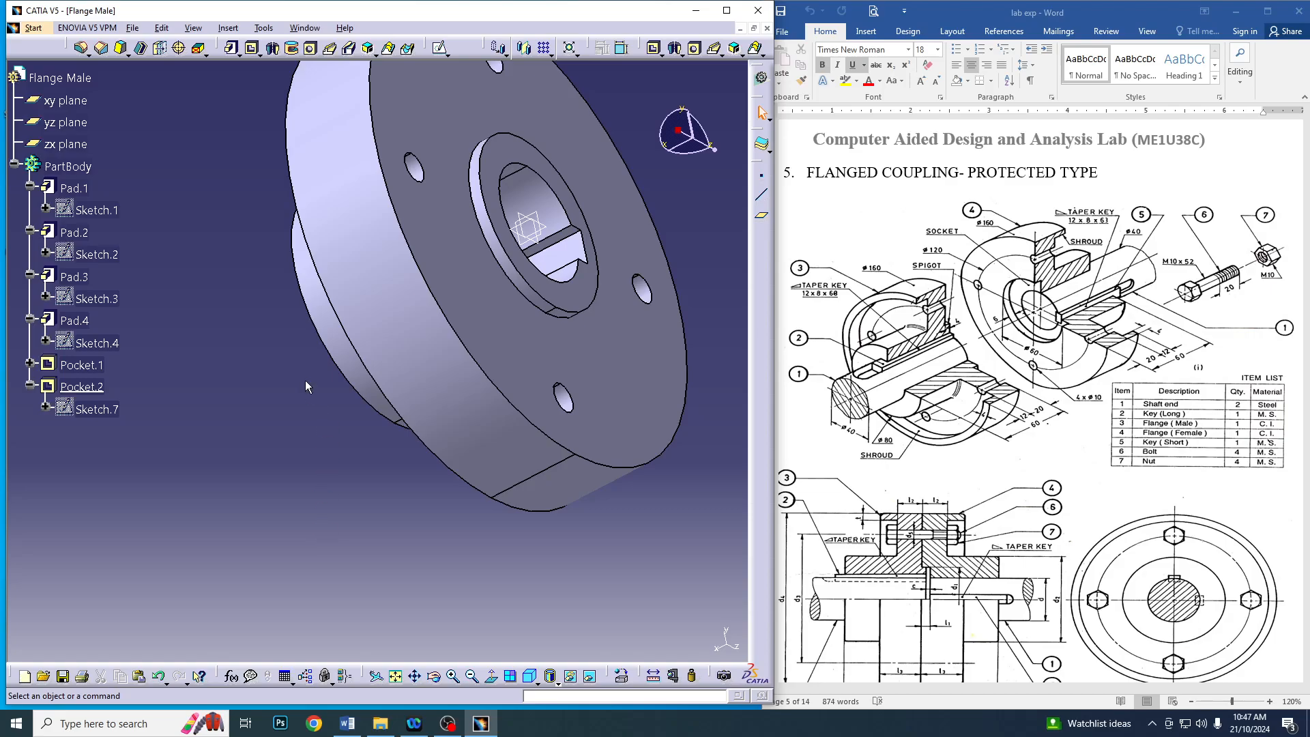
middle_drag(227, 236, 395, 509)
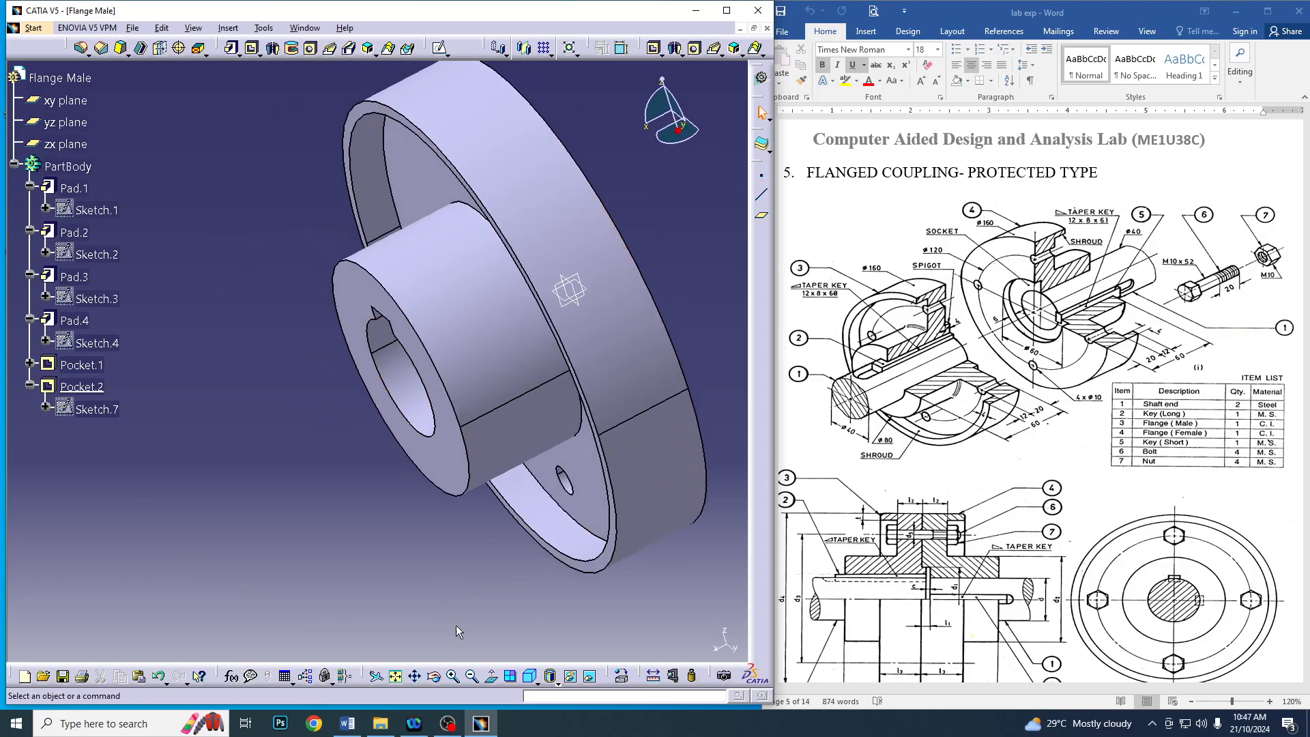
Fillet the circular edge where the hub meets the flange disc with a 6 mm radius
click(472, 675)
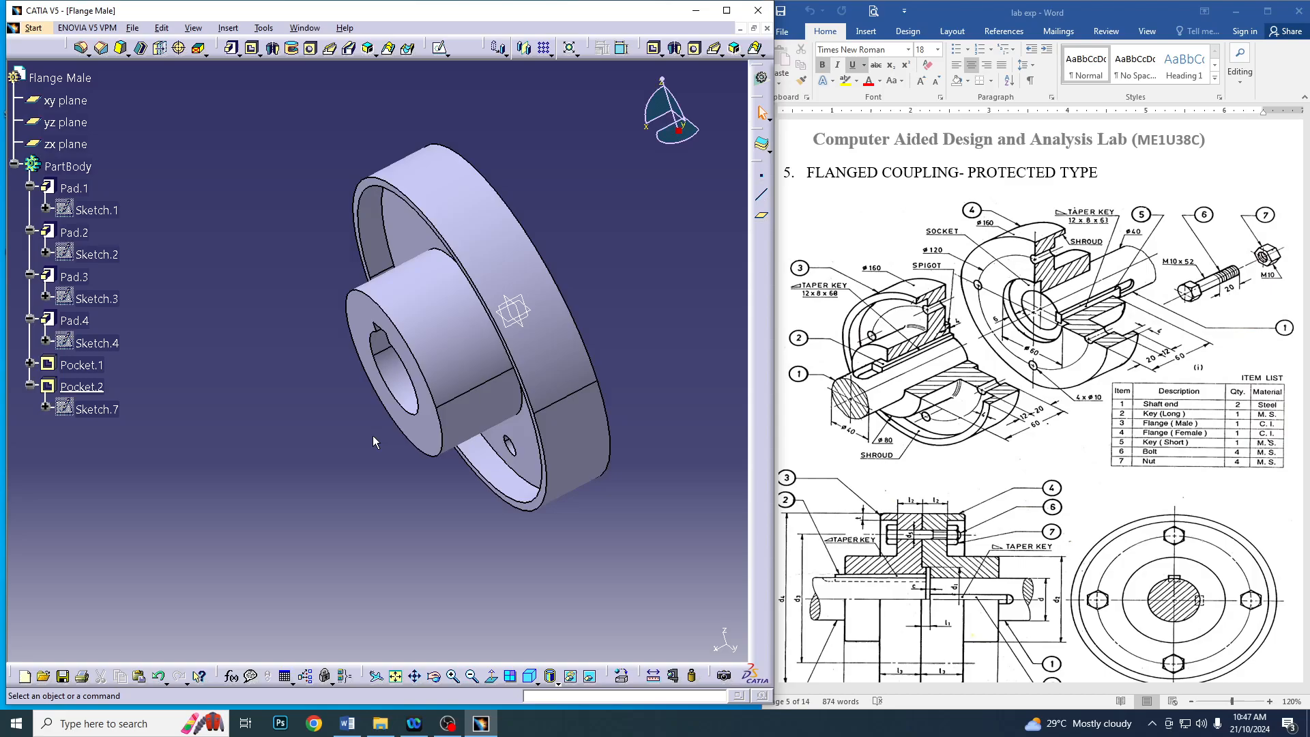
middle_drag(442, 479, 418, 445)
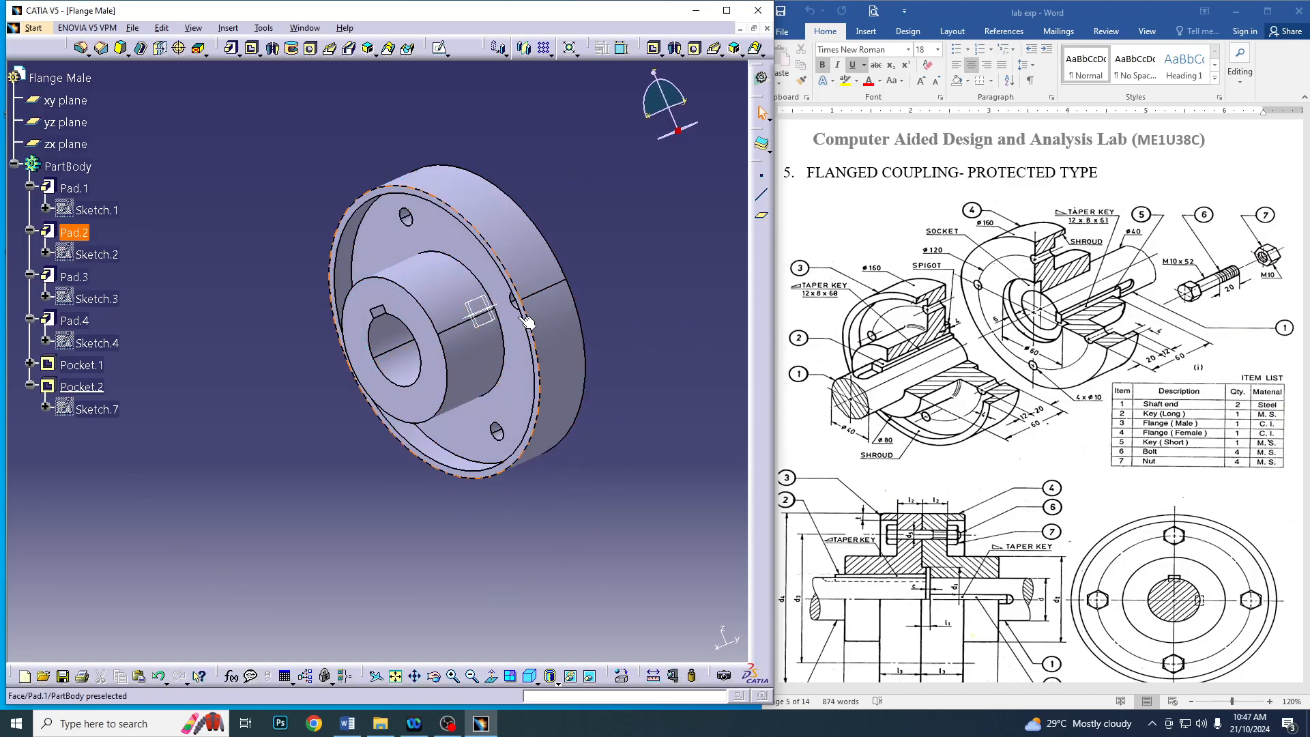
click(482, 291)
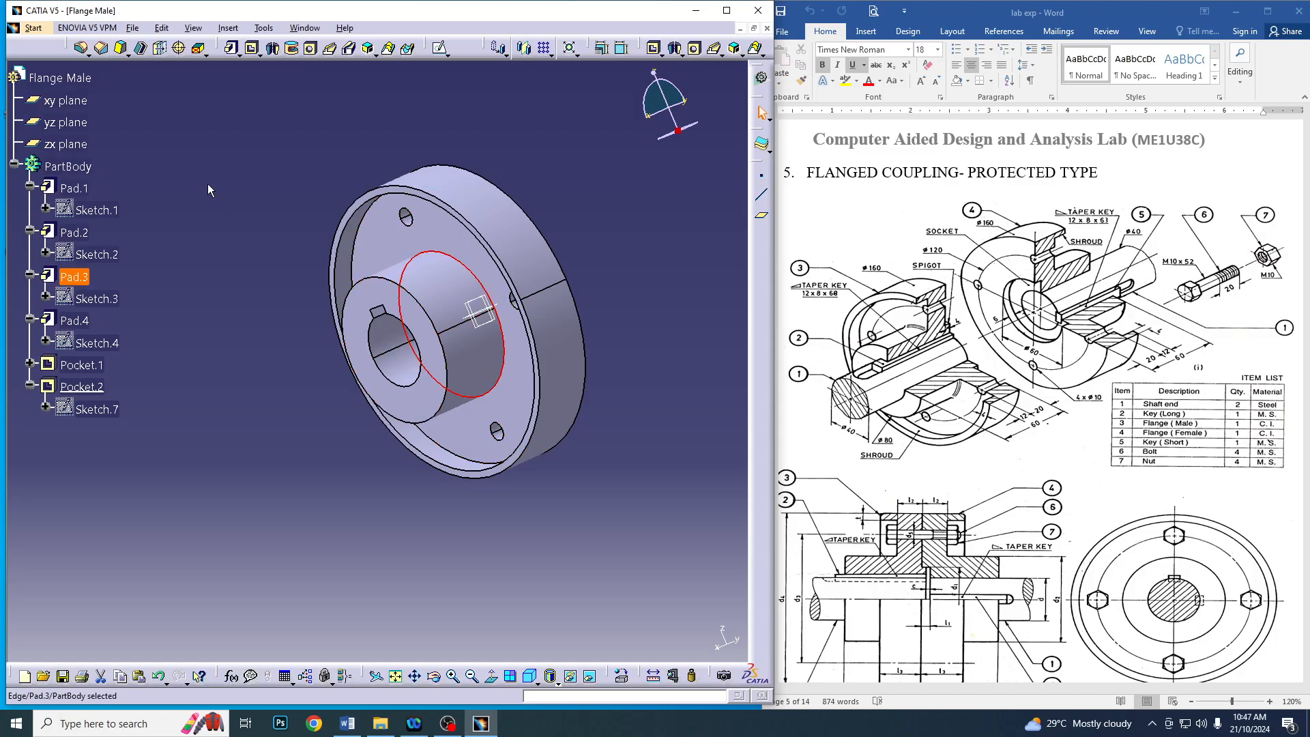
click(81, 47)
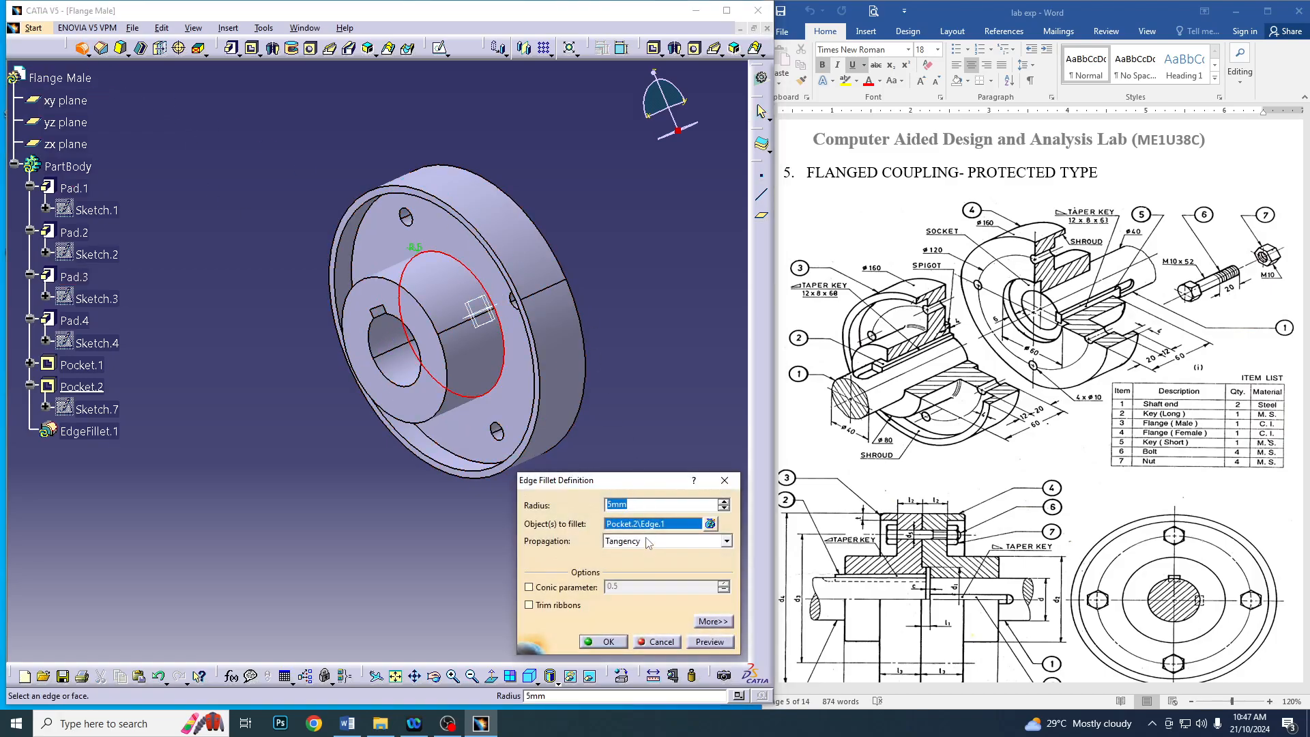
text(6)
click(599, 640)
middle_drag(611, 480, 567, 440)
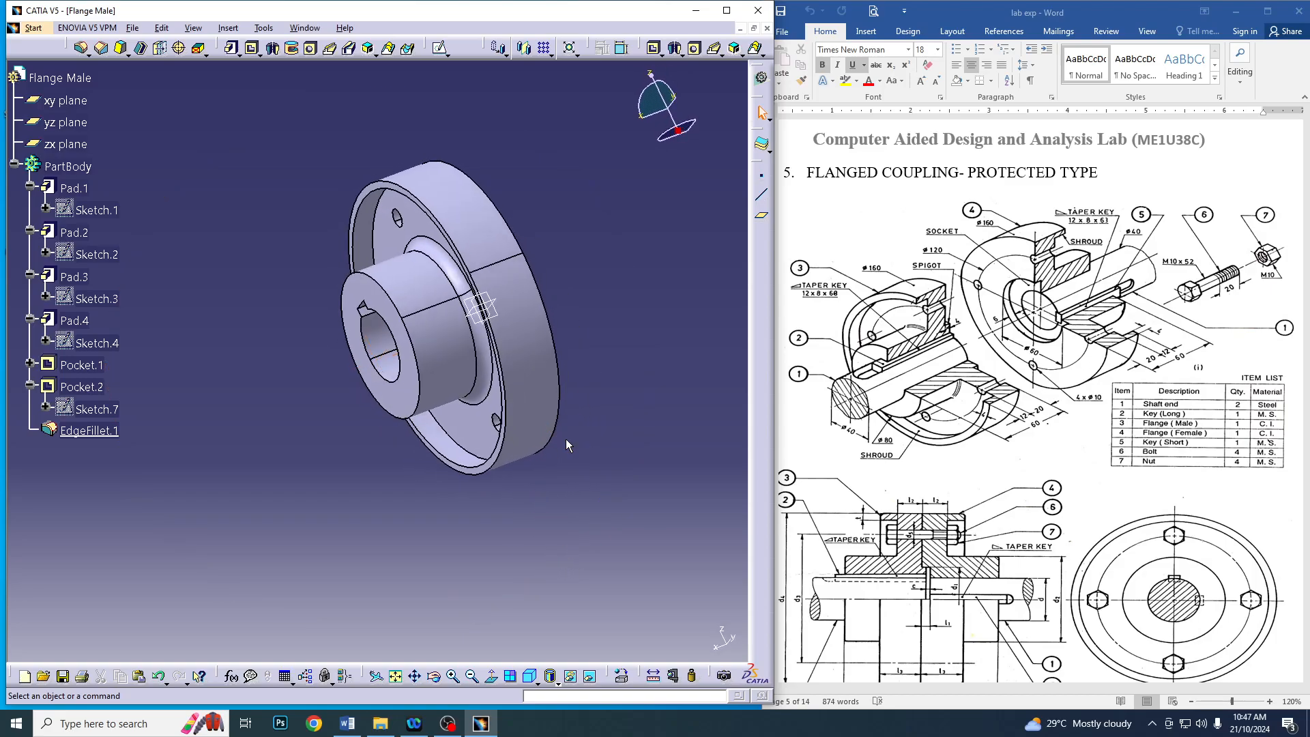
Save the part as Flange Male in the Flanged coupling protected folder
click(133, 28)
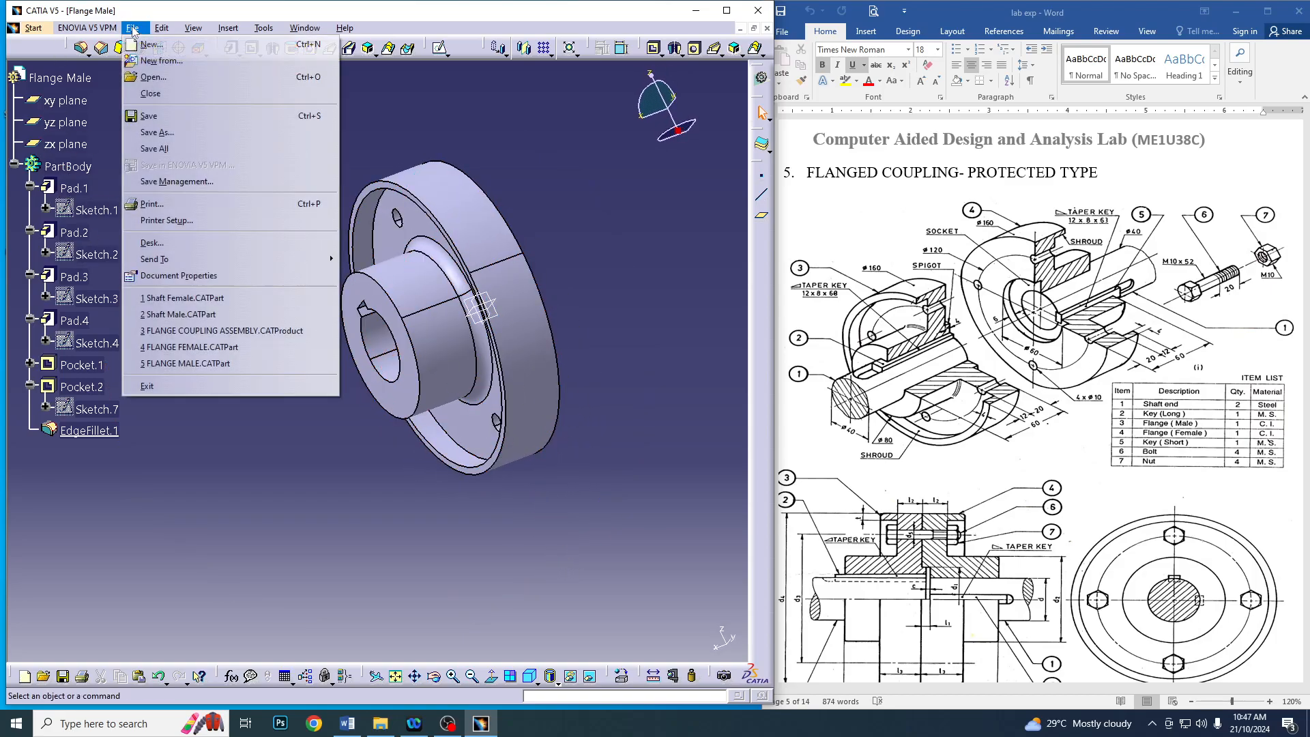
click(157, 132)
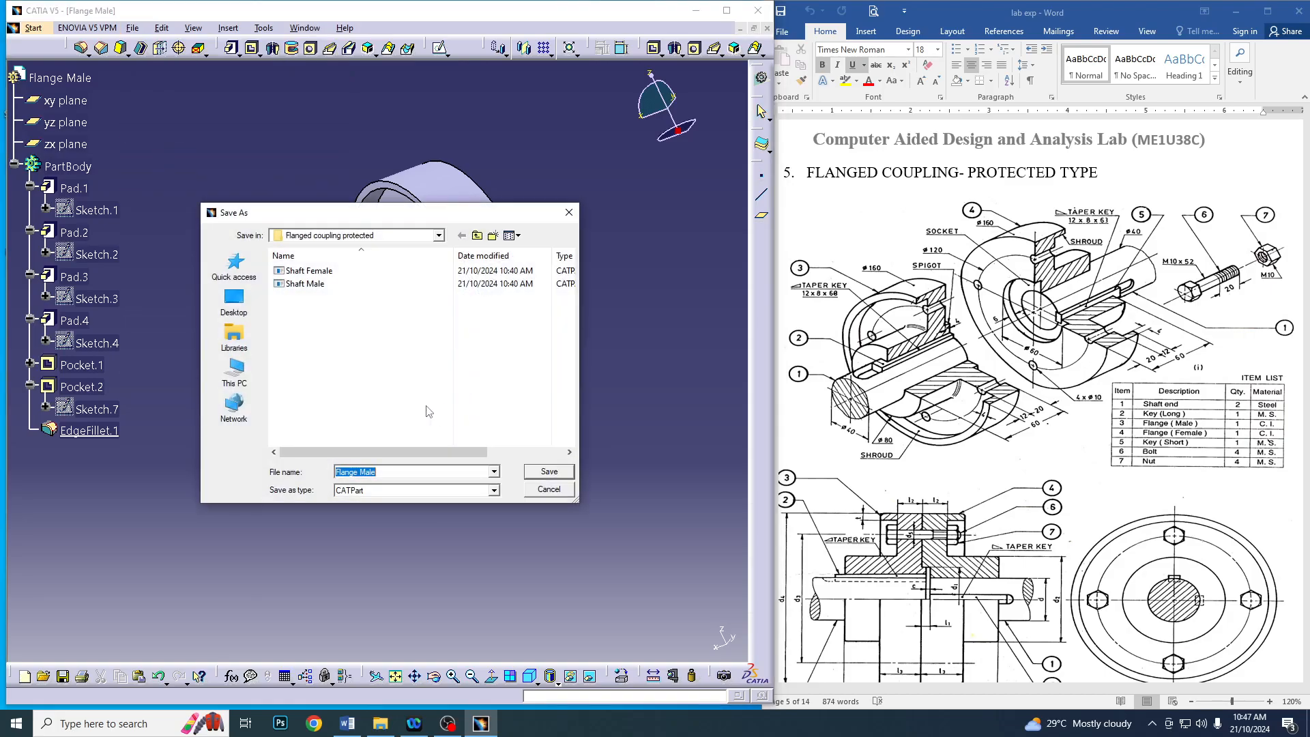
click(546, 472)
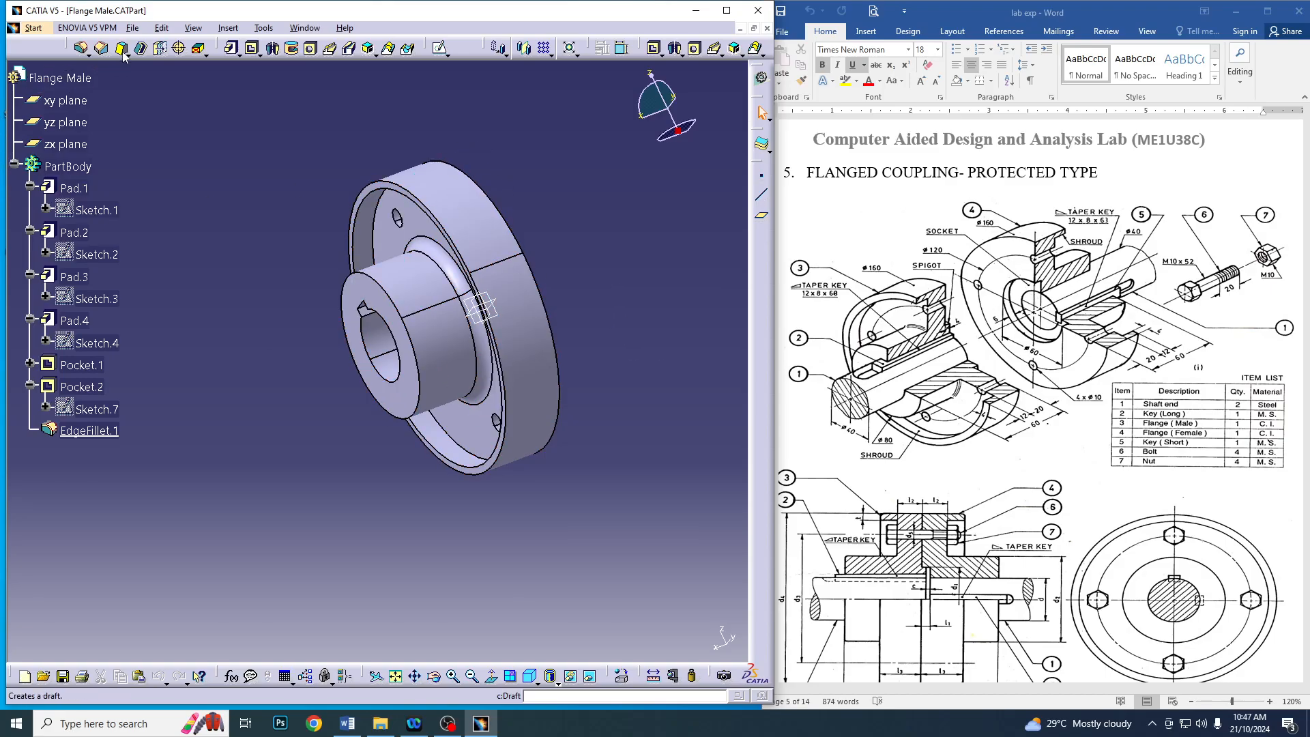
Save a copy of the part as Flange Female in the same folder
click(137, 30)
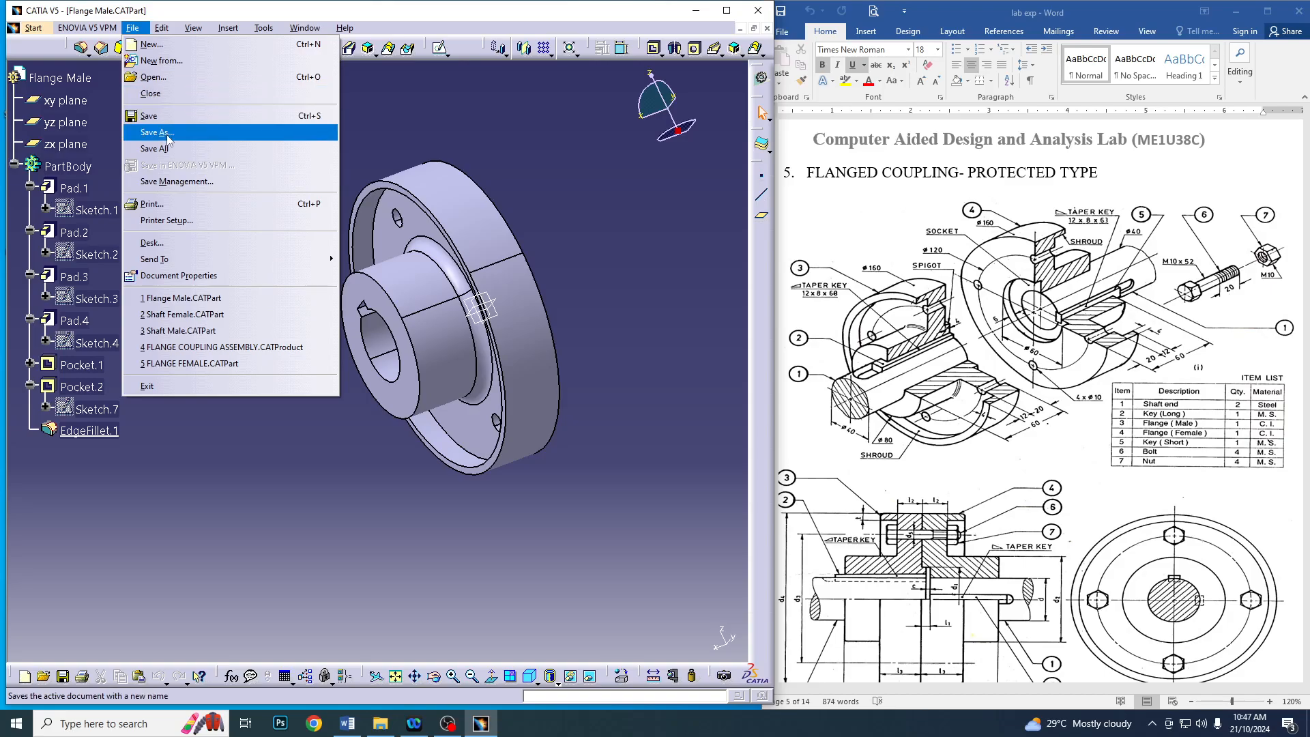
click(158, 133)
click(362, 455)
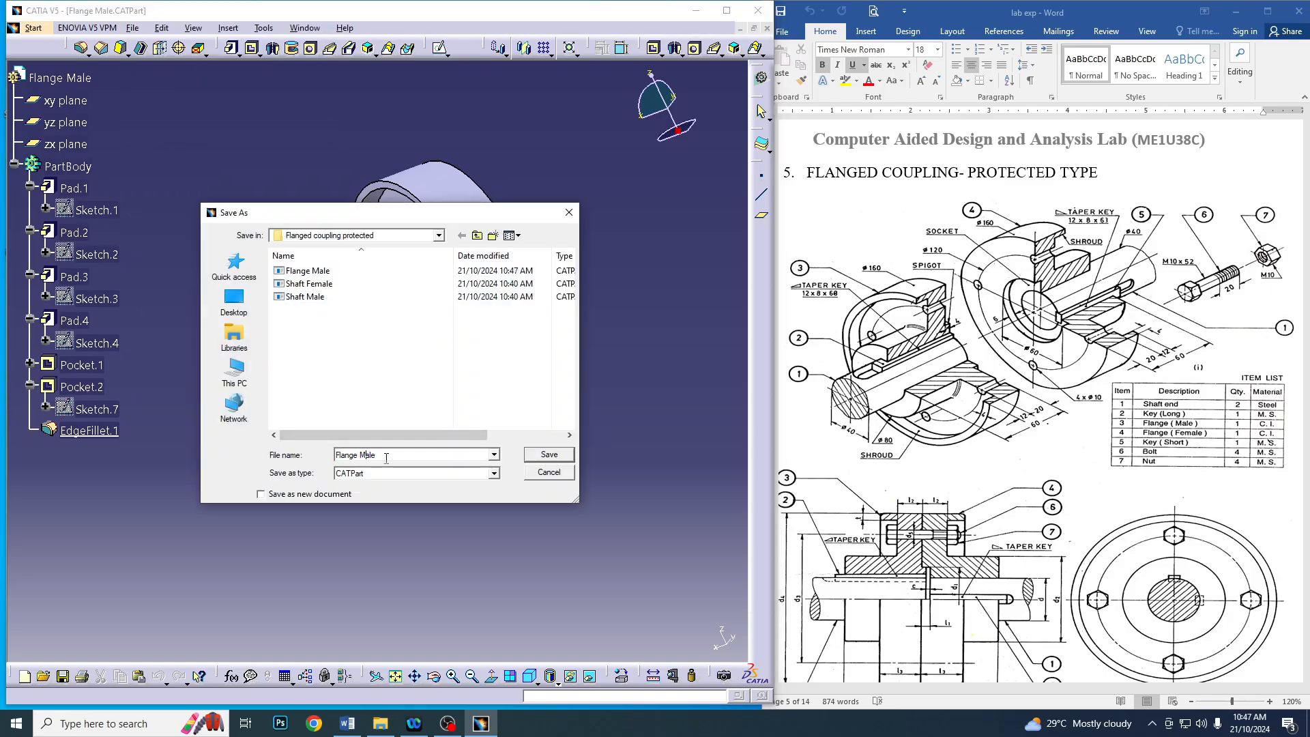
text(Fem)
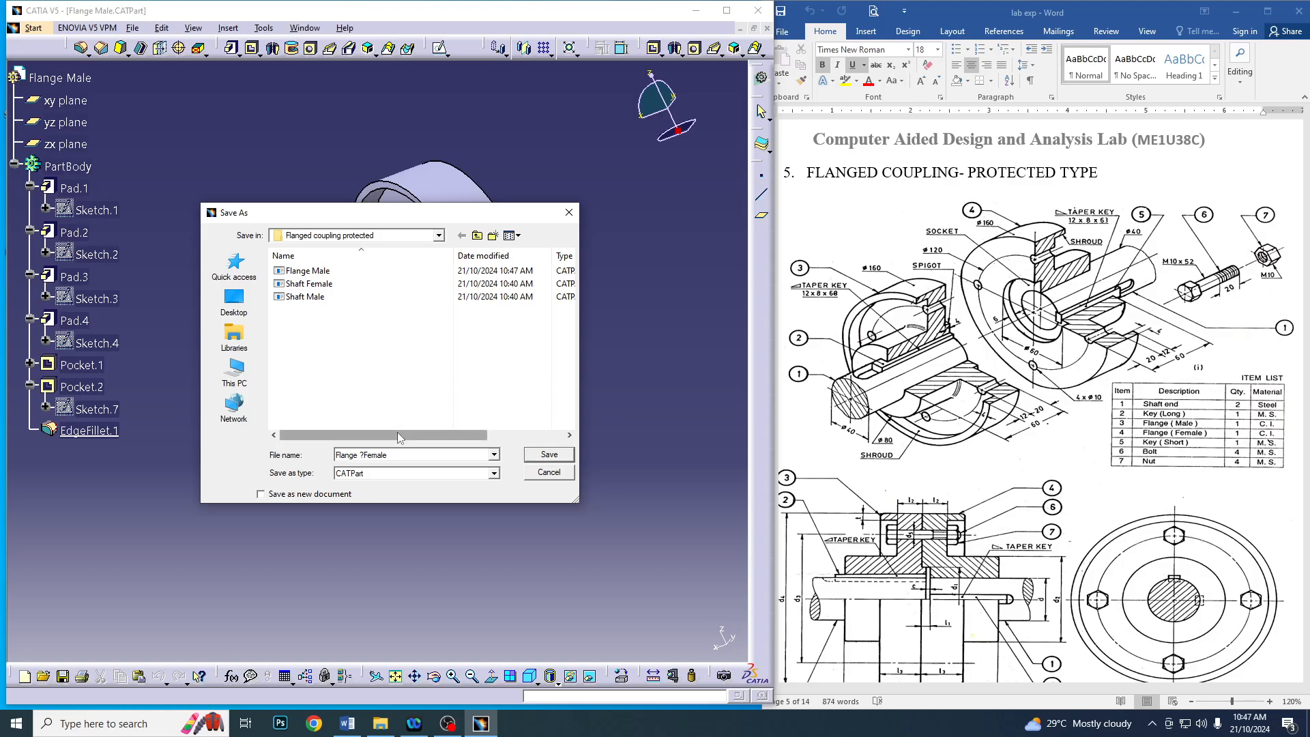
click(549, 456)
Open a sketch on the raised spigot's end face and draw a circle about 59 mm in diameter centred on the origin
middle_drag(559, 301, 389, 280)
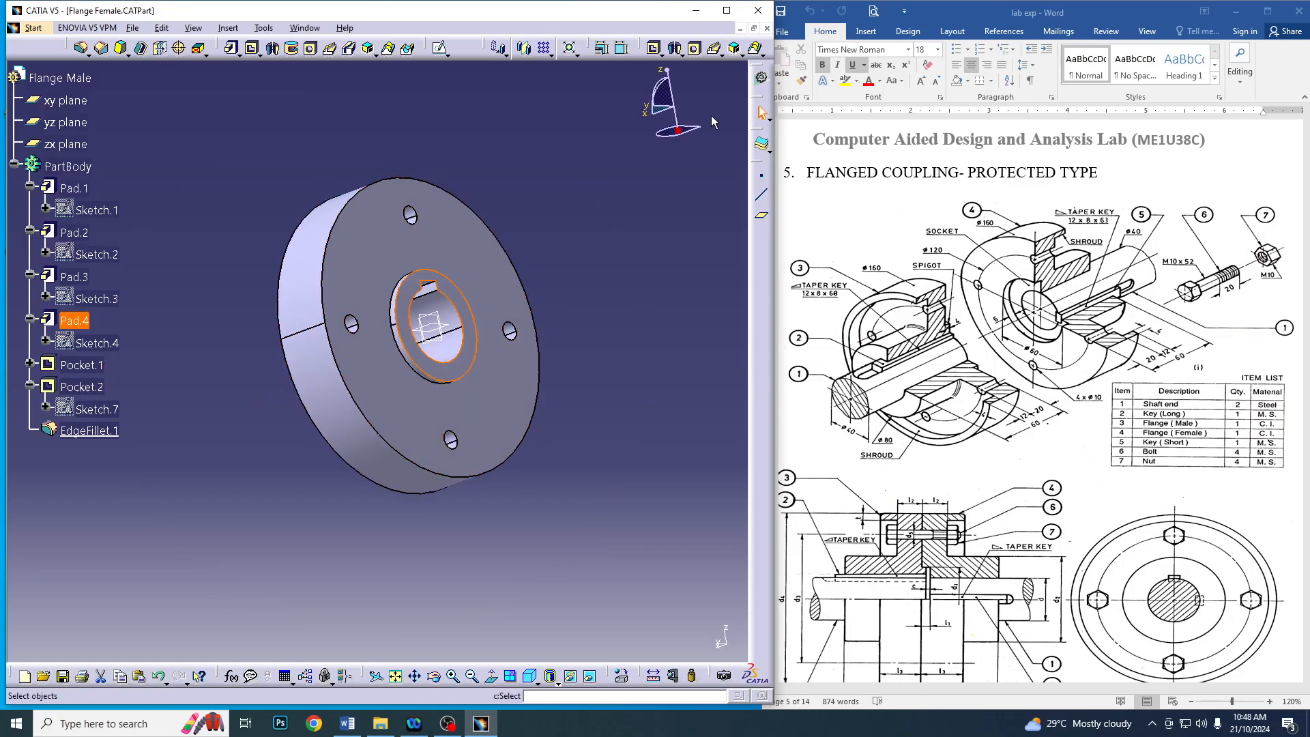
click(432, 282)
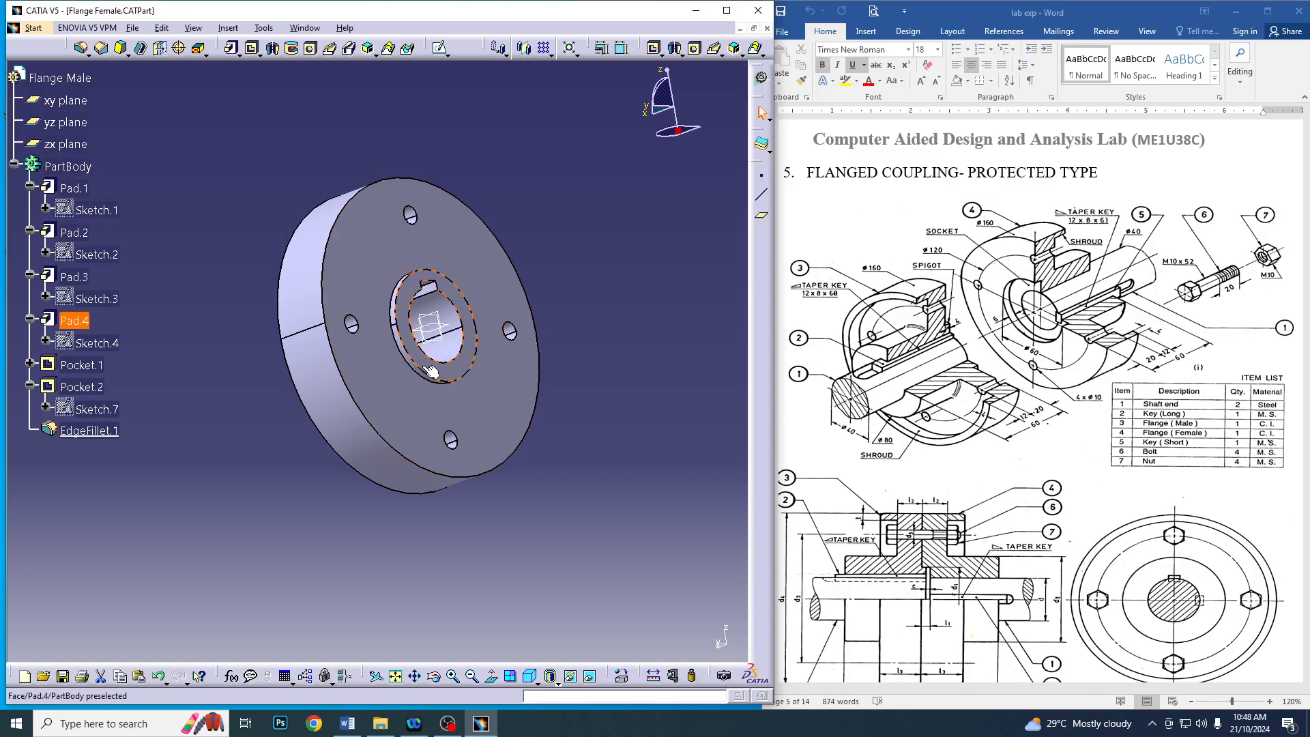
click(411, 321)
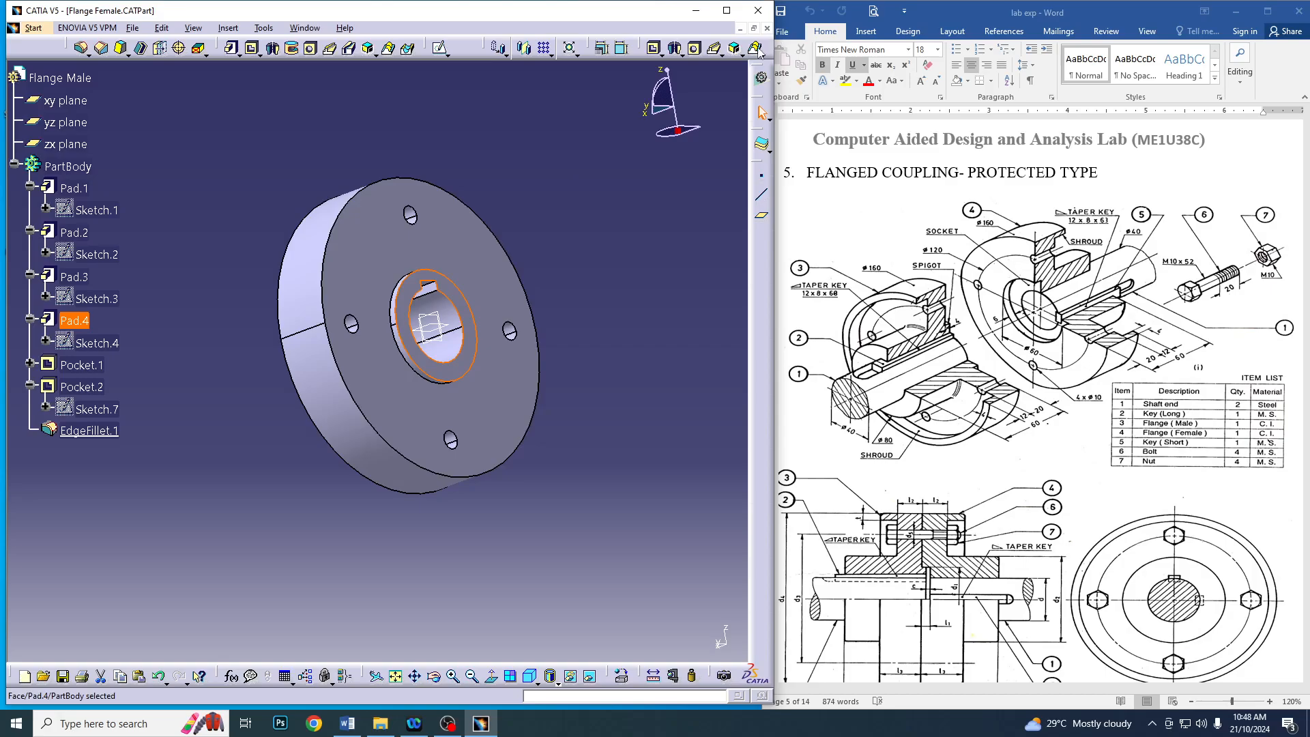
click(441, 49)
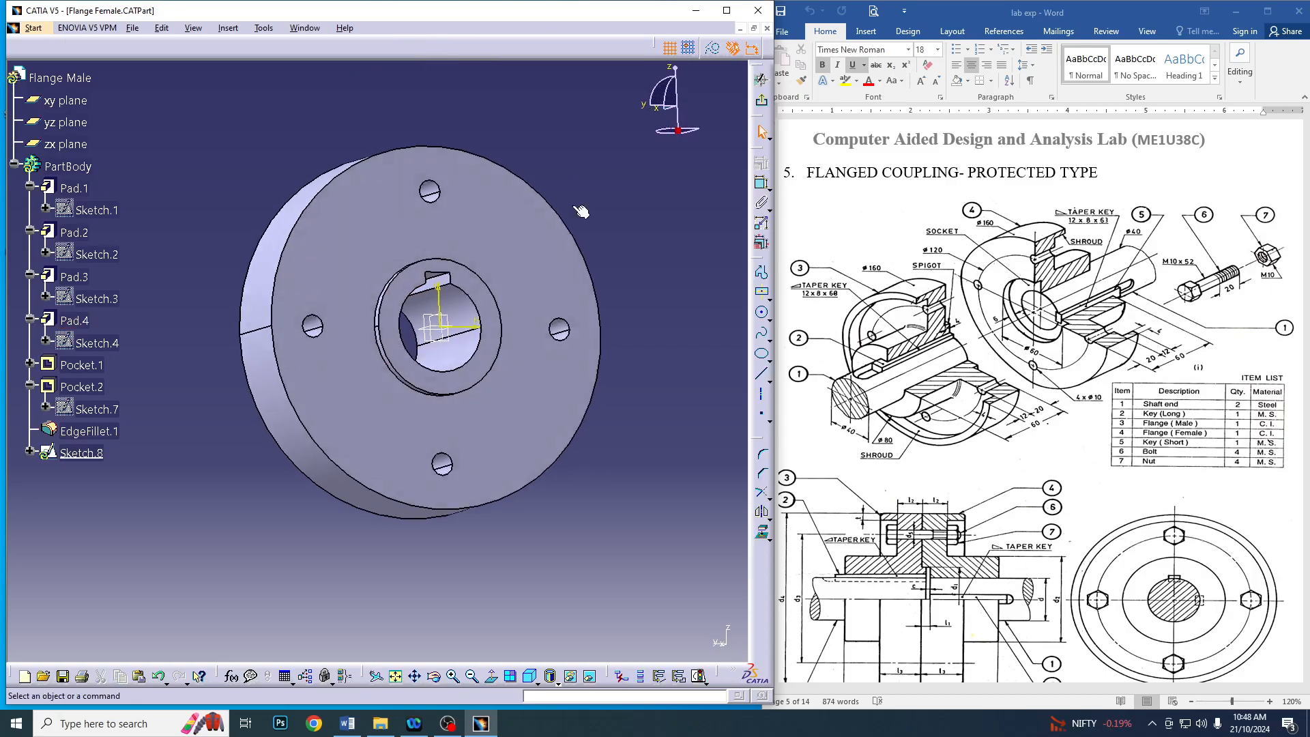
click(763, 313)
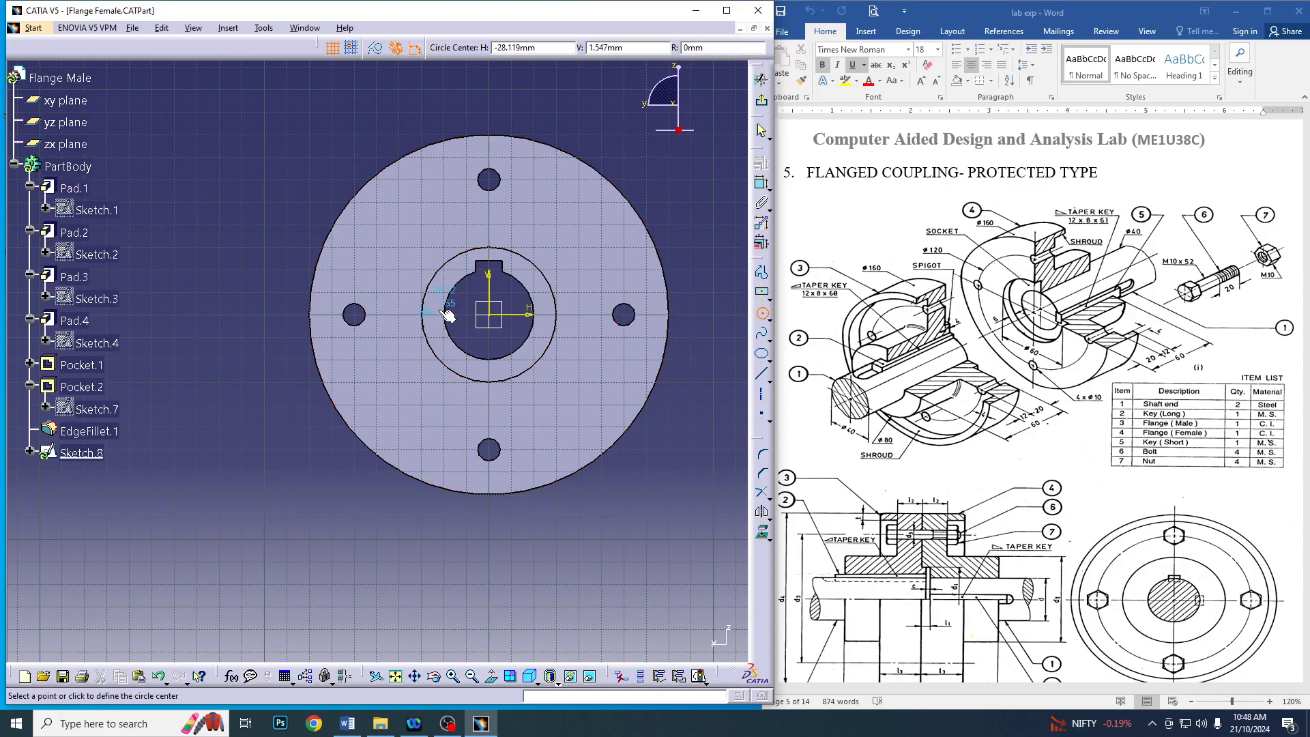
click(488, 315)
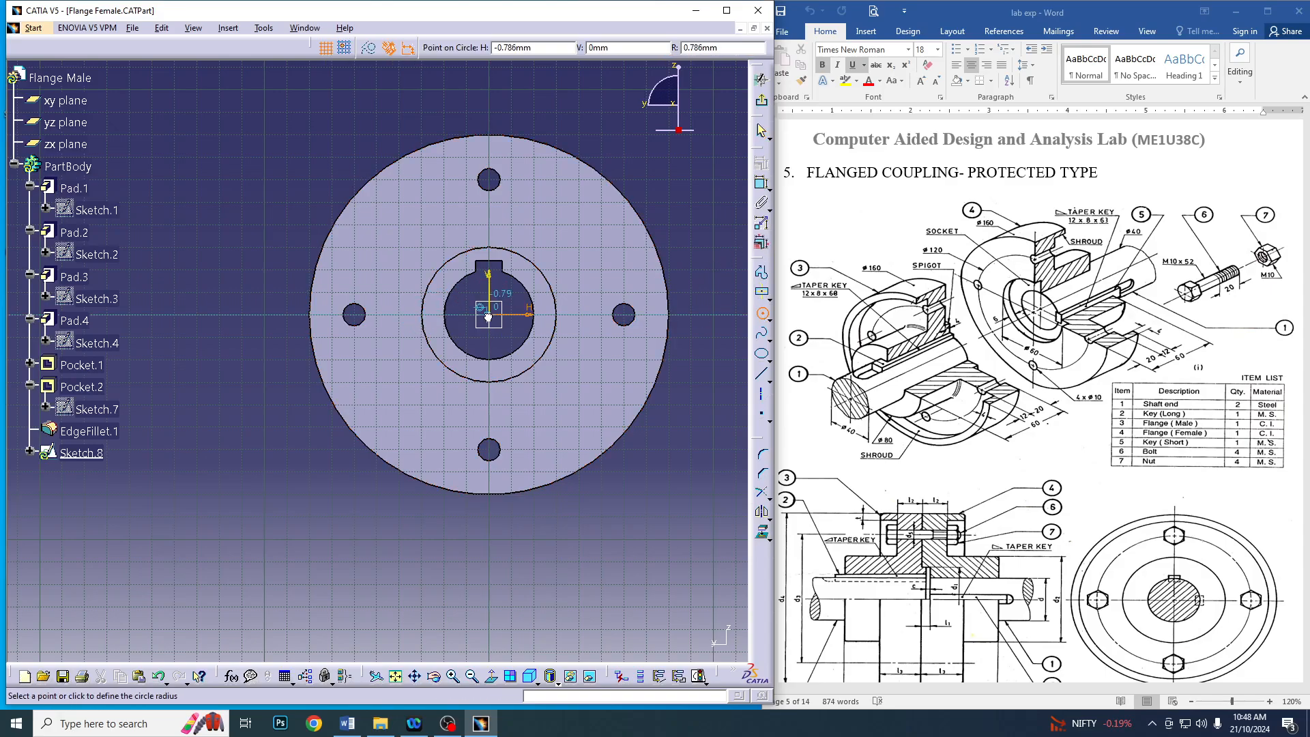
click(554, 342)
Dimension the spigot circle with a diameter of 60 mm and exit the sketch
click(762, 182)
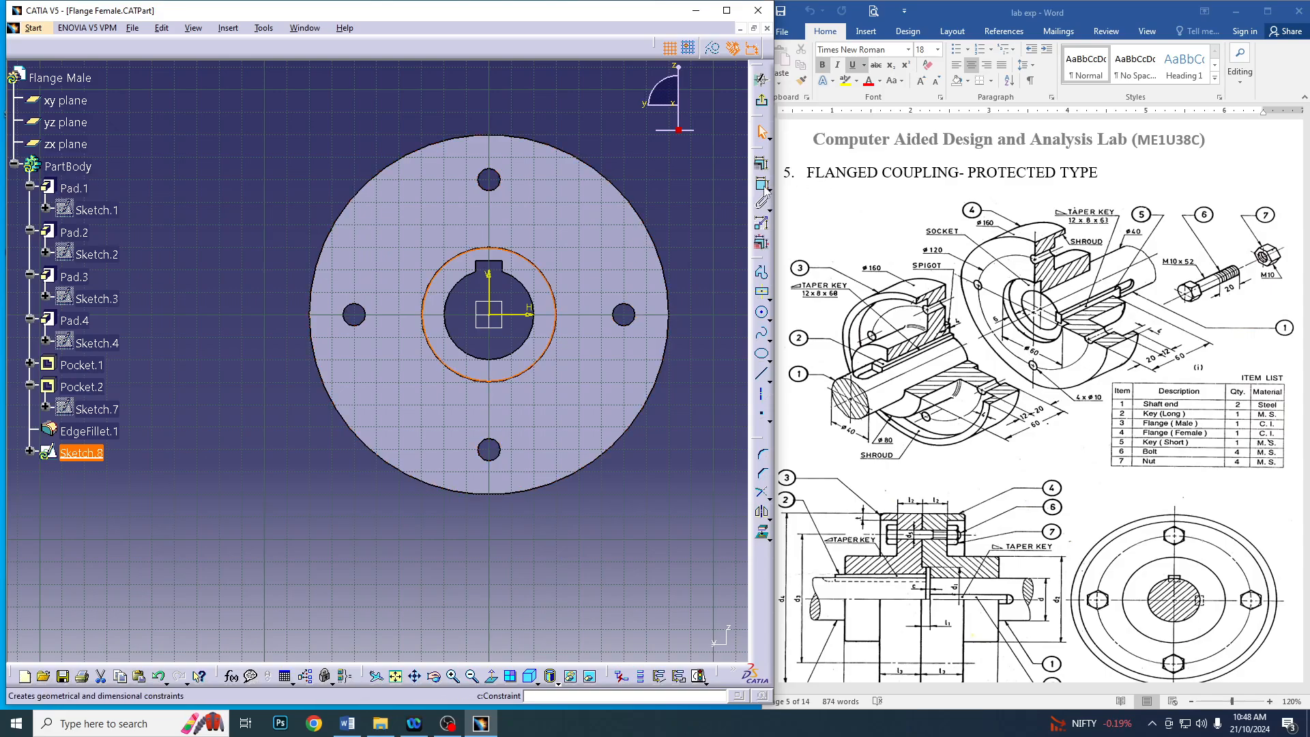
click(537, 271)
click(673, 148)
double_click(677, 145)
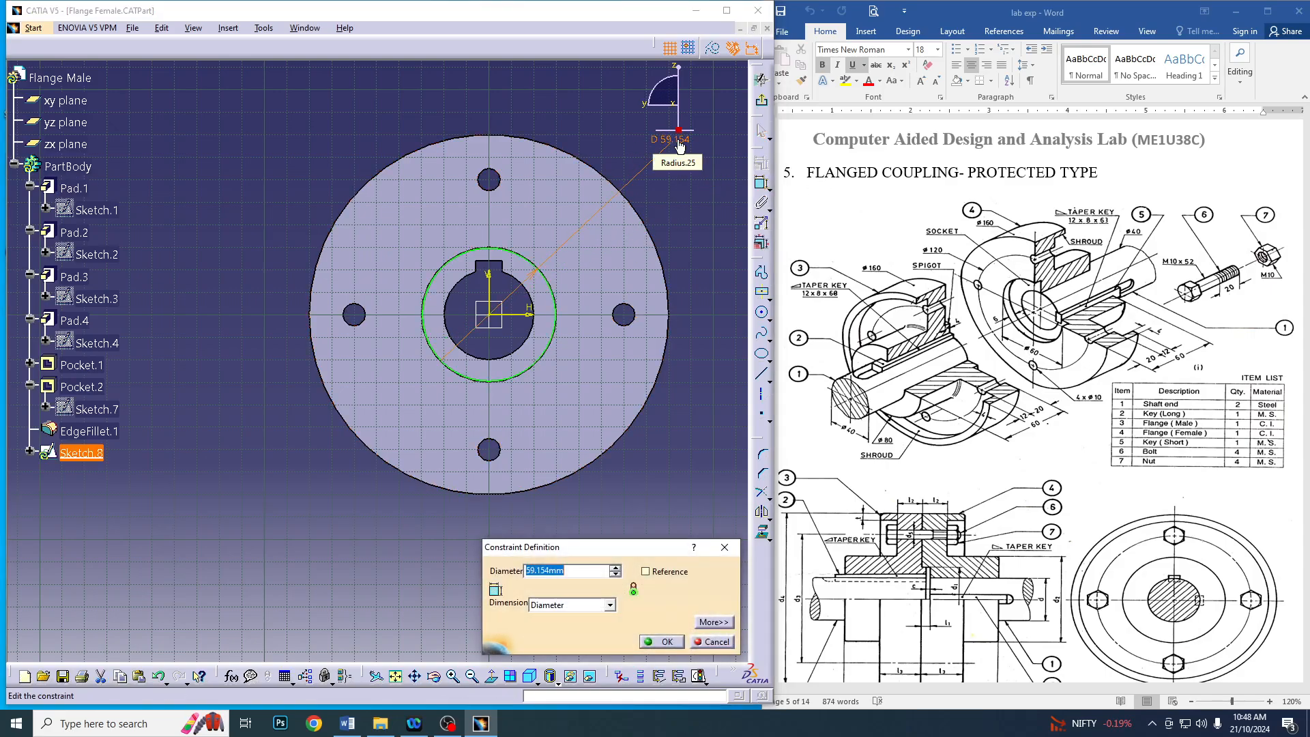
text(60)
key(Return)
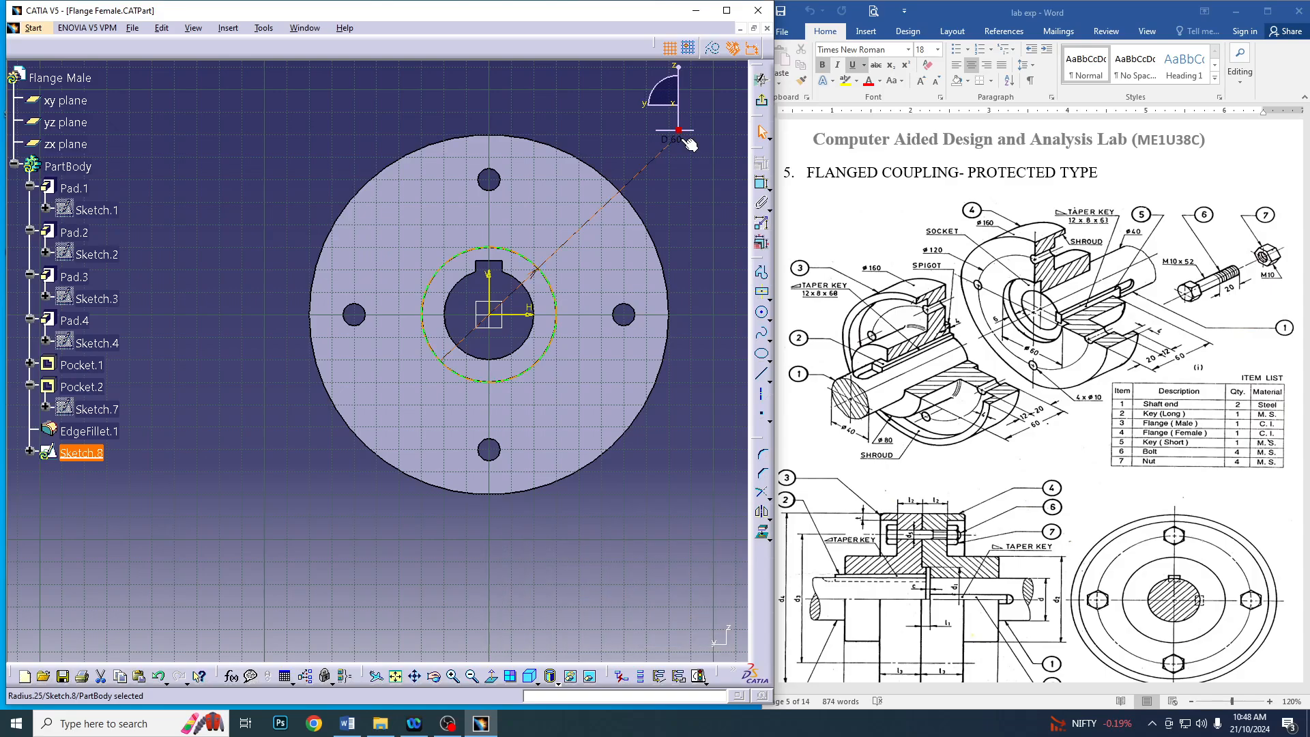
click(762, 100)
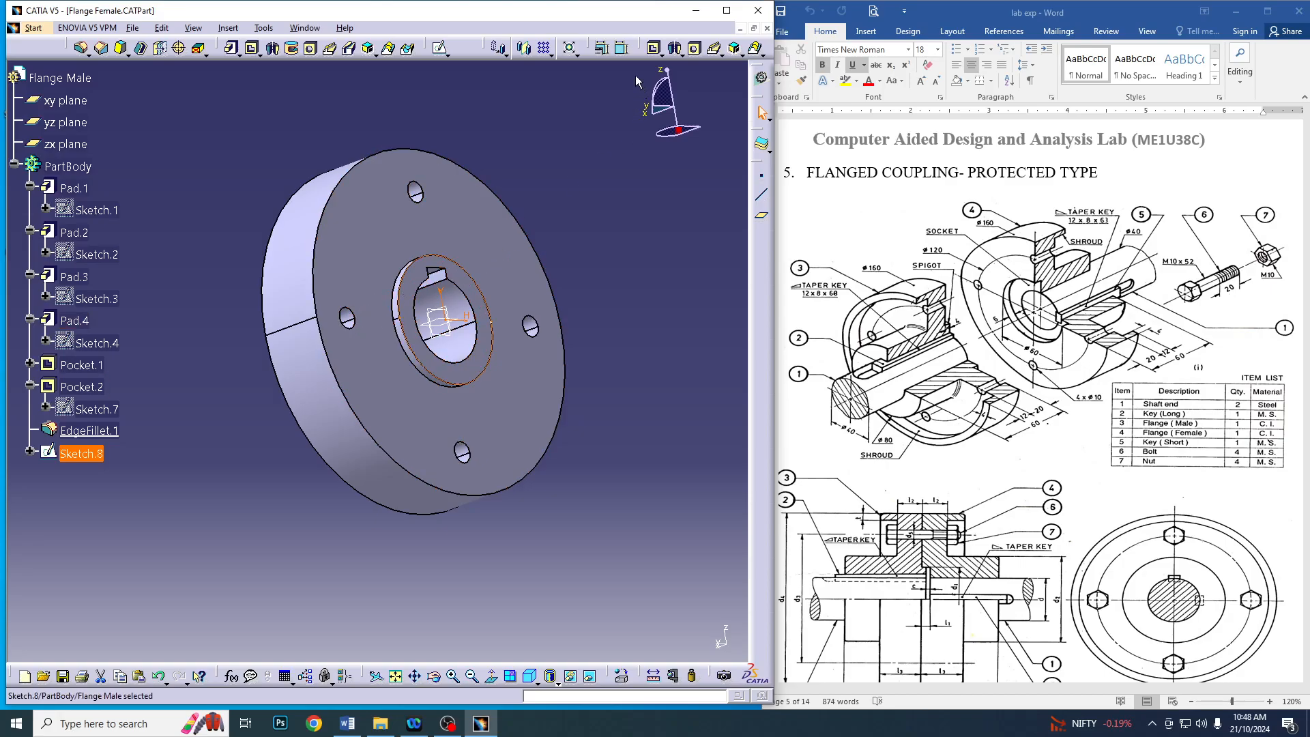
Cut a Pocket from the 60 mm circle sketch, with the limit type set to Dimension and a depth of 10 mm
click(252, 47)
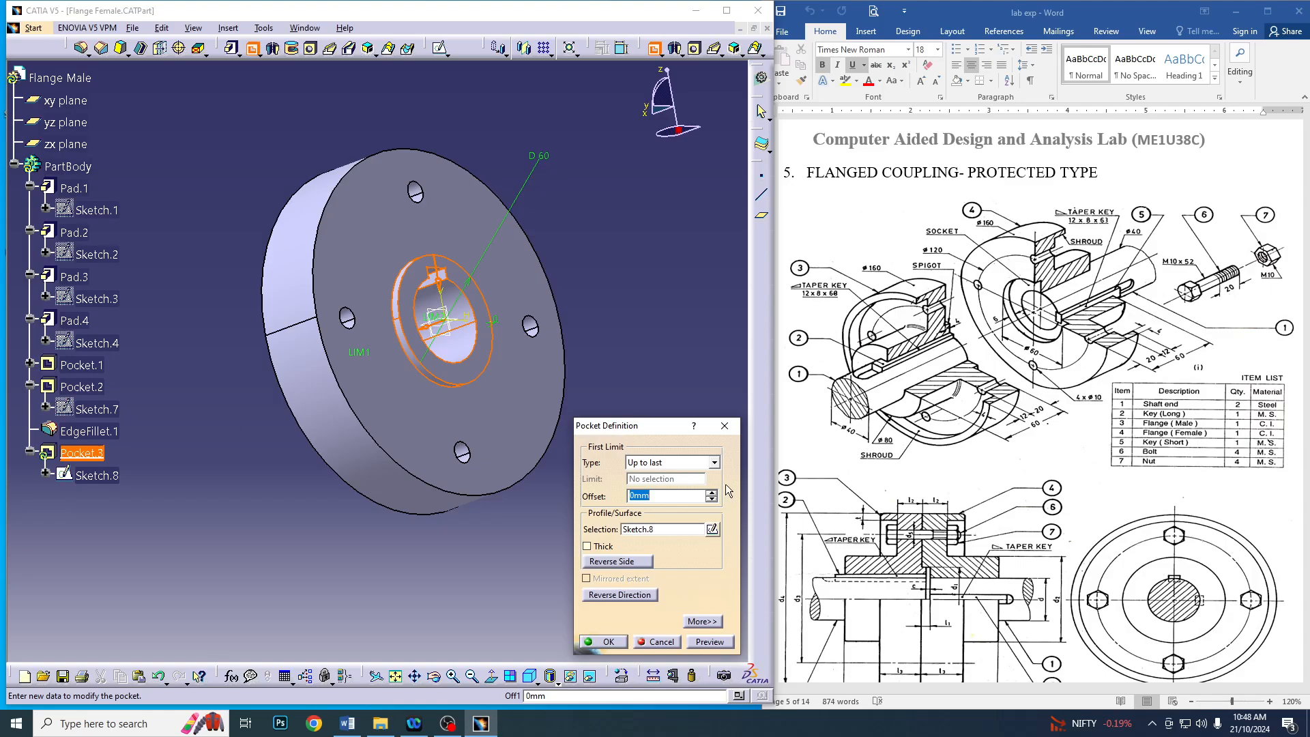
click(672, 461)
click(667, 476)
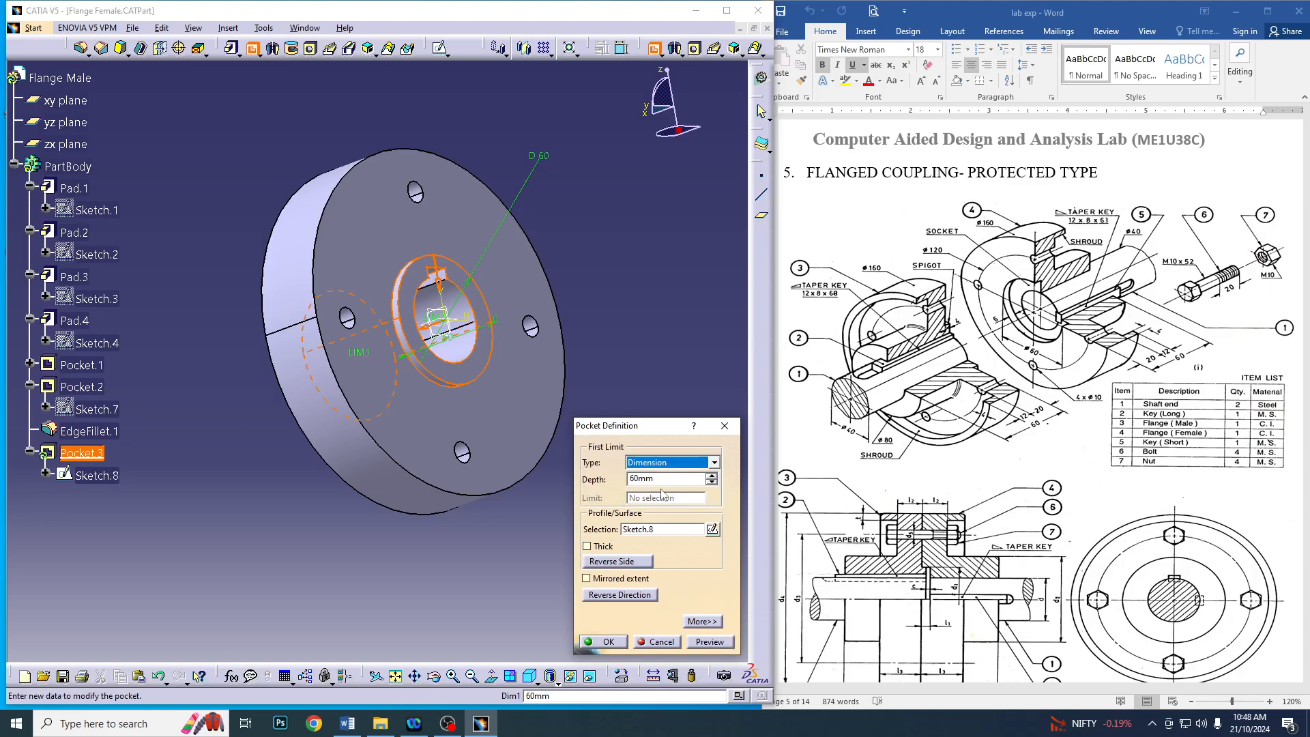
text(1)
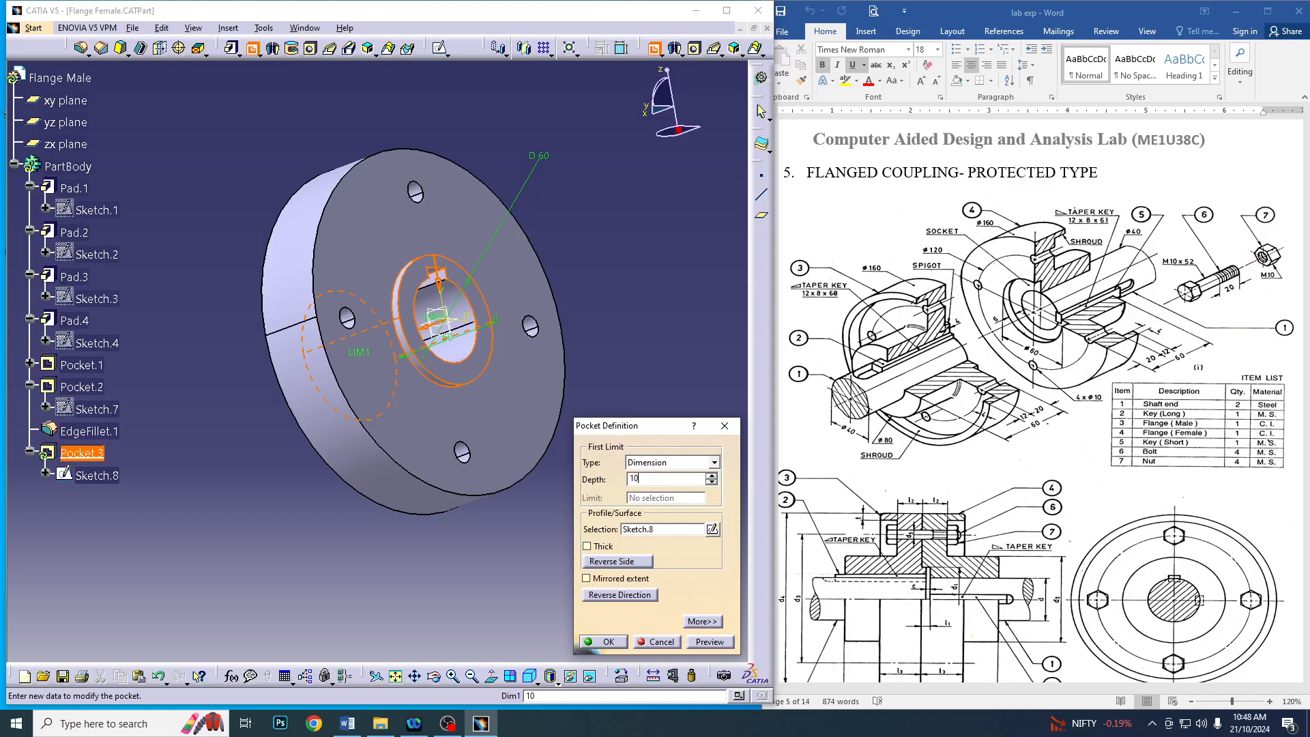
text(0)
key(Return)
click(607, 642)
Save the Flange Female part and close its document
middle_drag(250, 539, 517, 454)
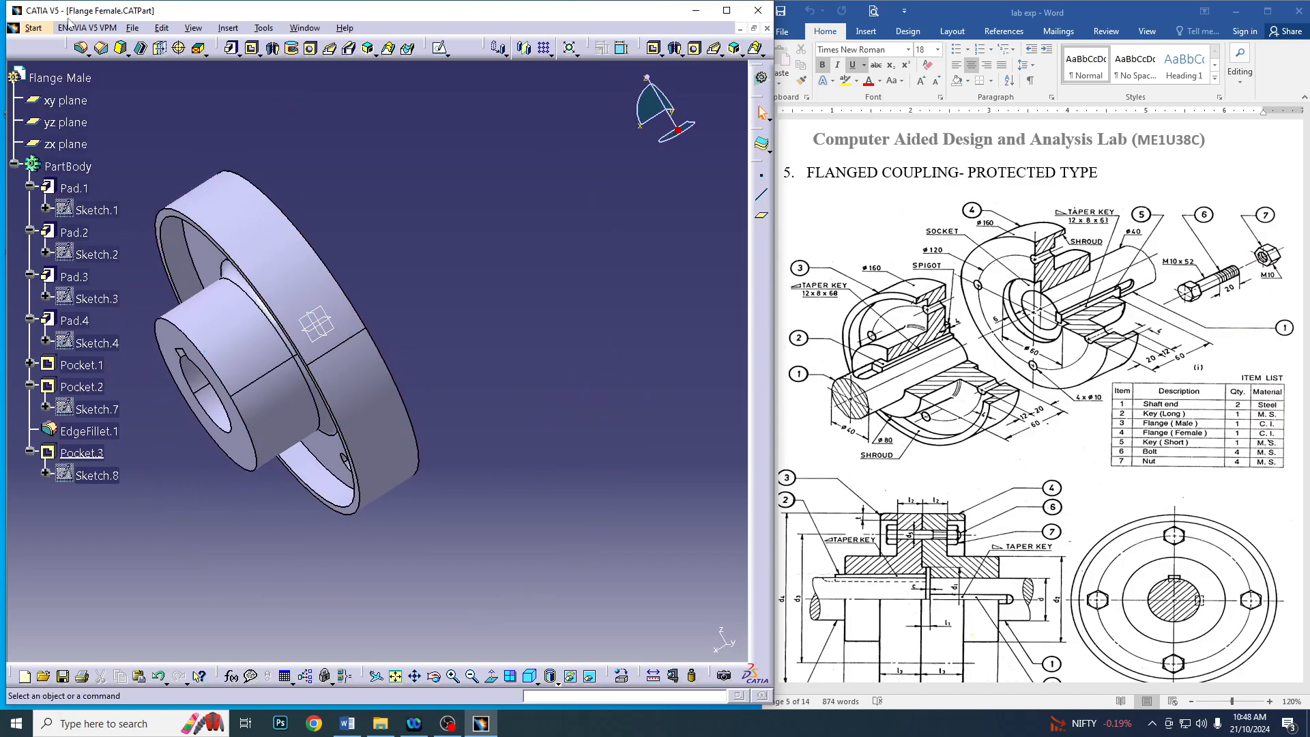
click(132, 28)
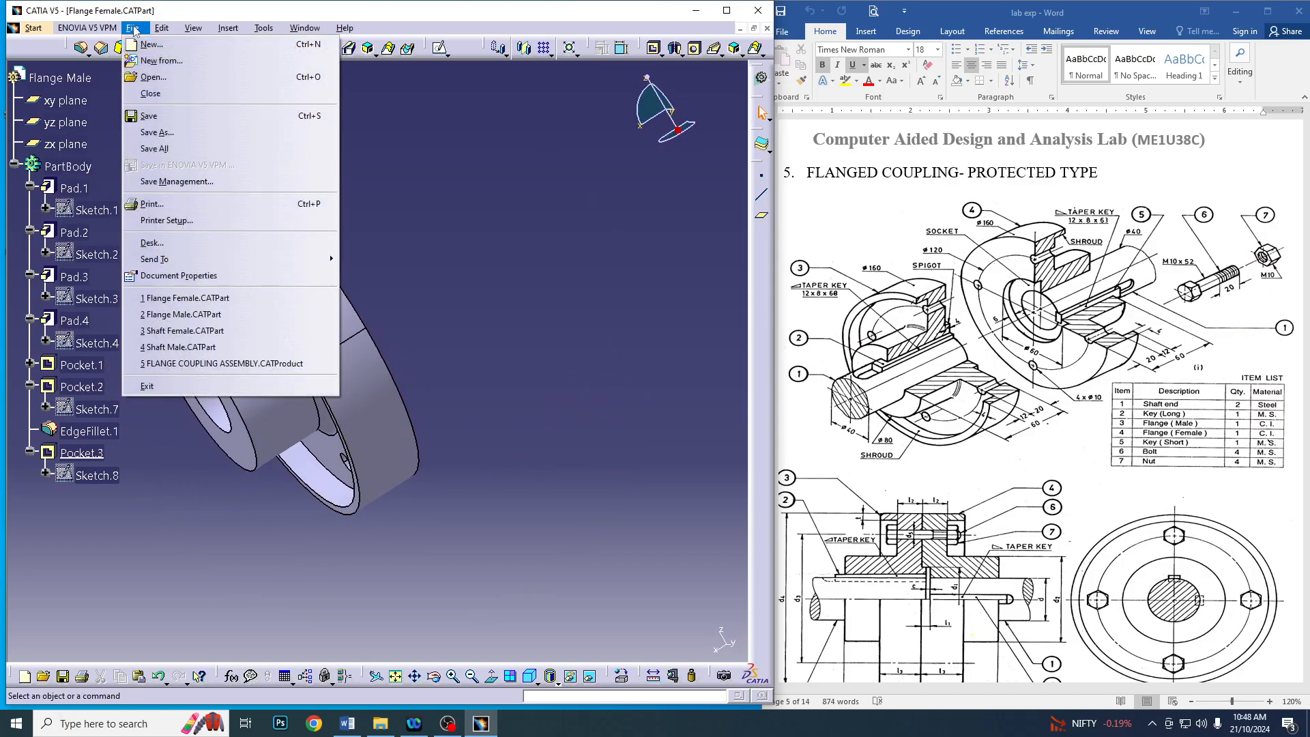
click(163, 116)
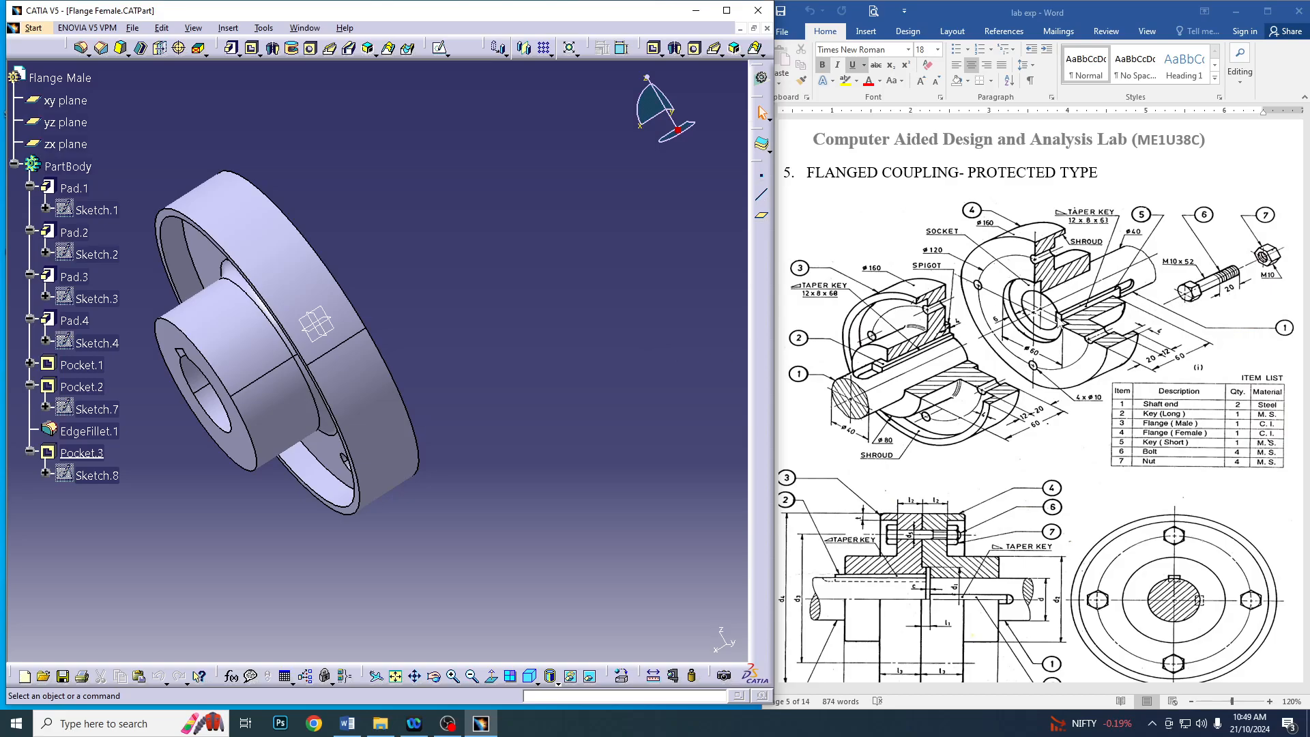
click(767, 28)
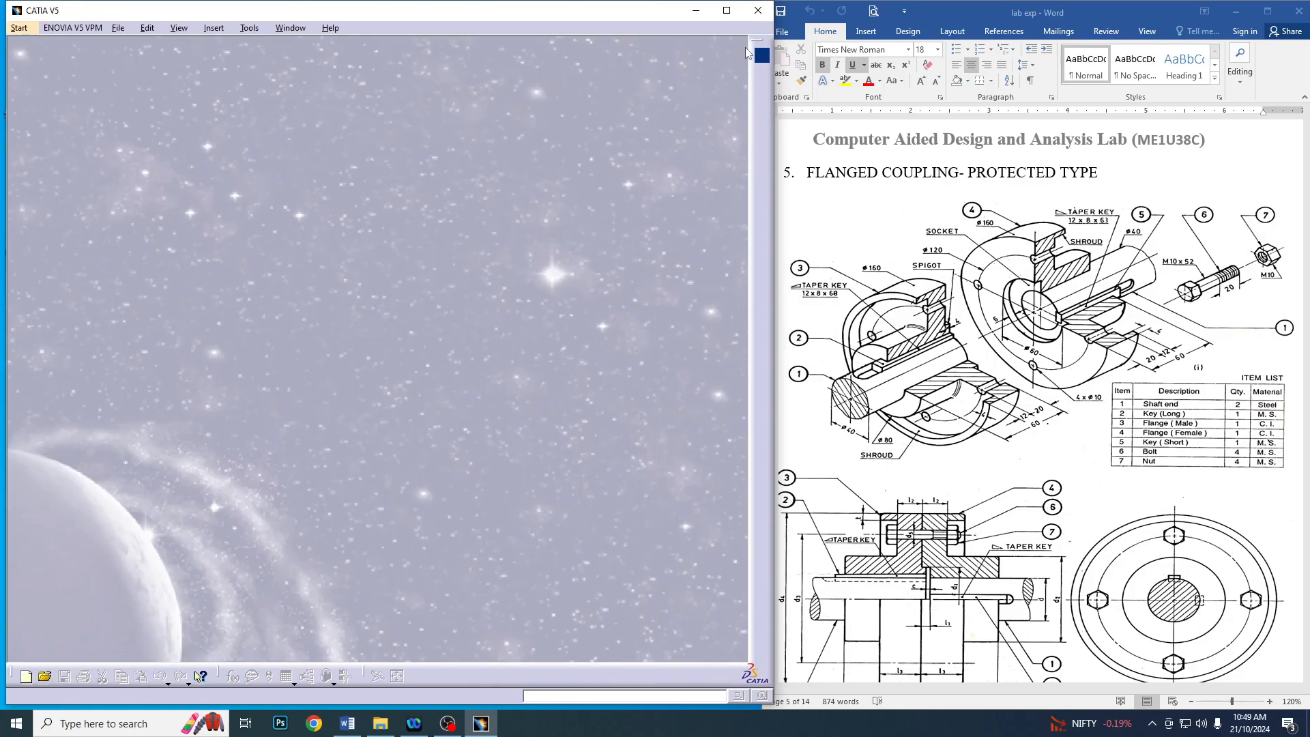
Create a new mechanical design part named Key Long
click(30, 30)
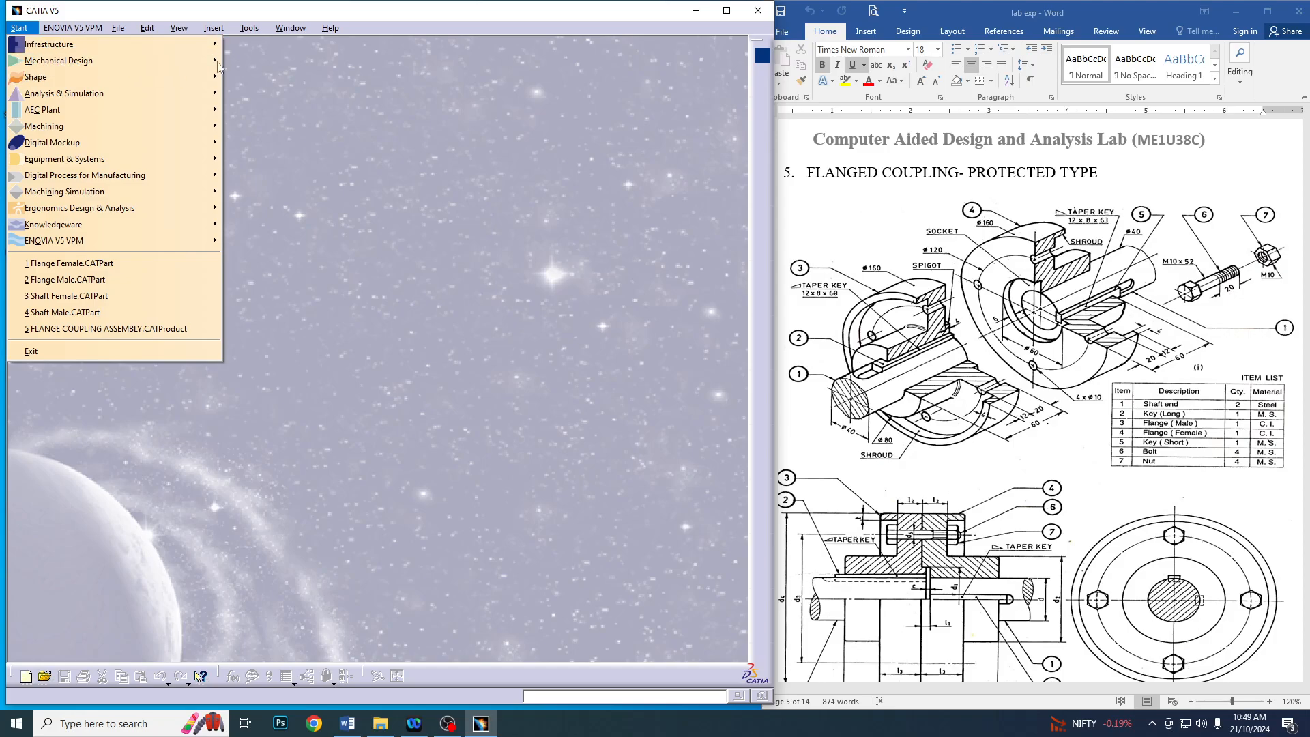
mouse_move(216, 65)
click(273, 62)
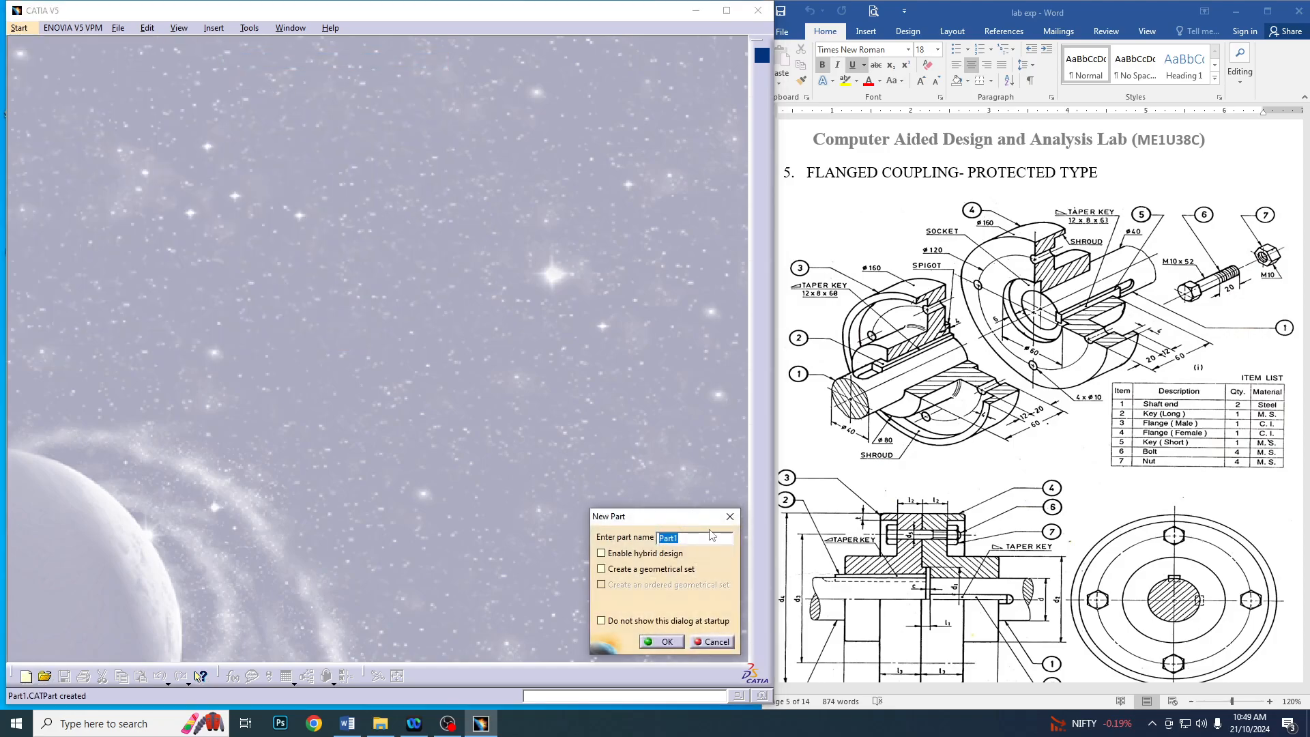
text(Key Long)
click(678, 644)
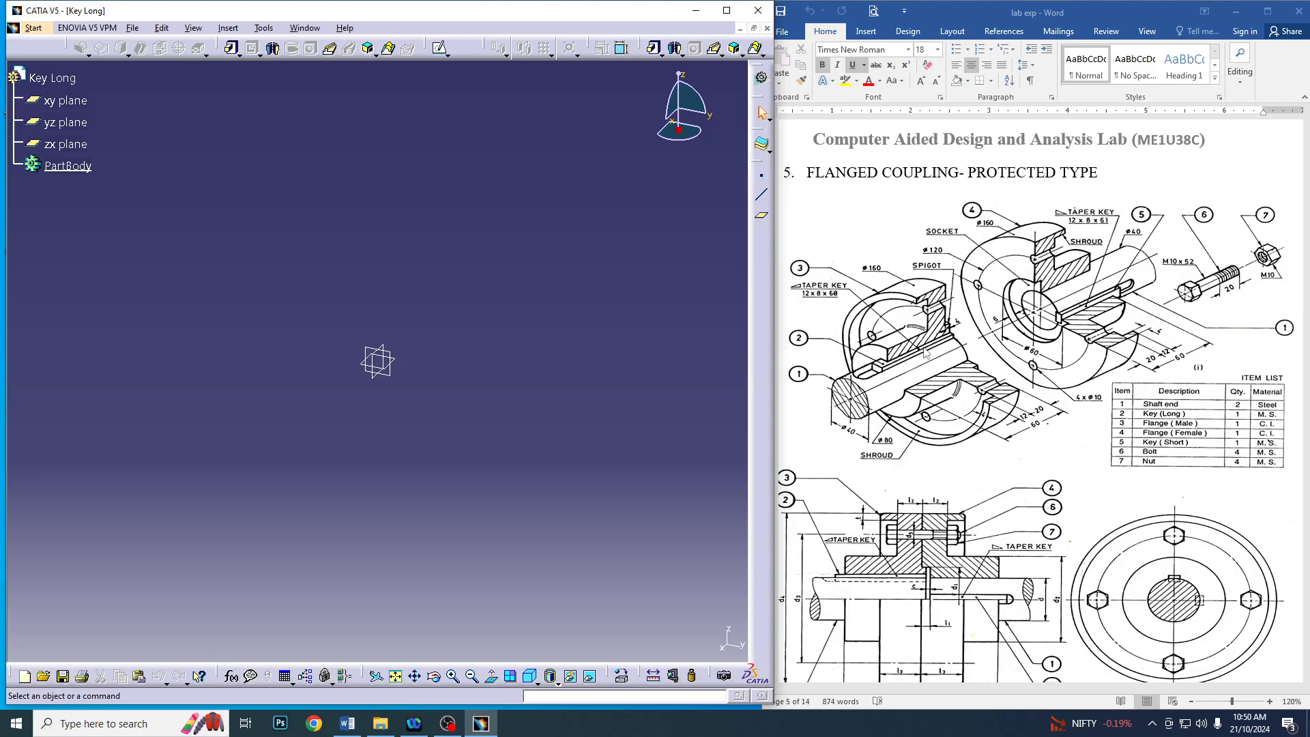
Sketch a closed tapered profile on the zx plane with its base on the horizontal axis, about 88 mm long, with ends about 8 and 15.7 mm high
click(440, 48)
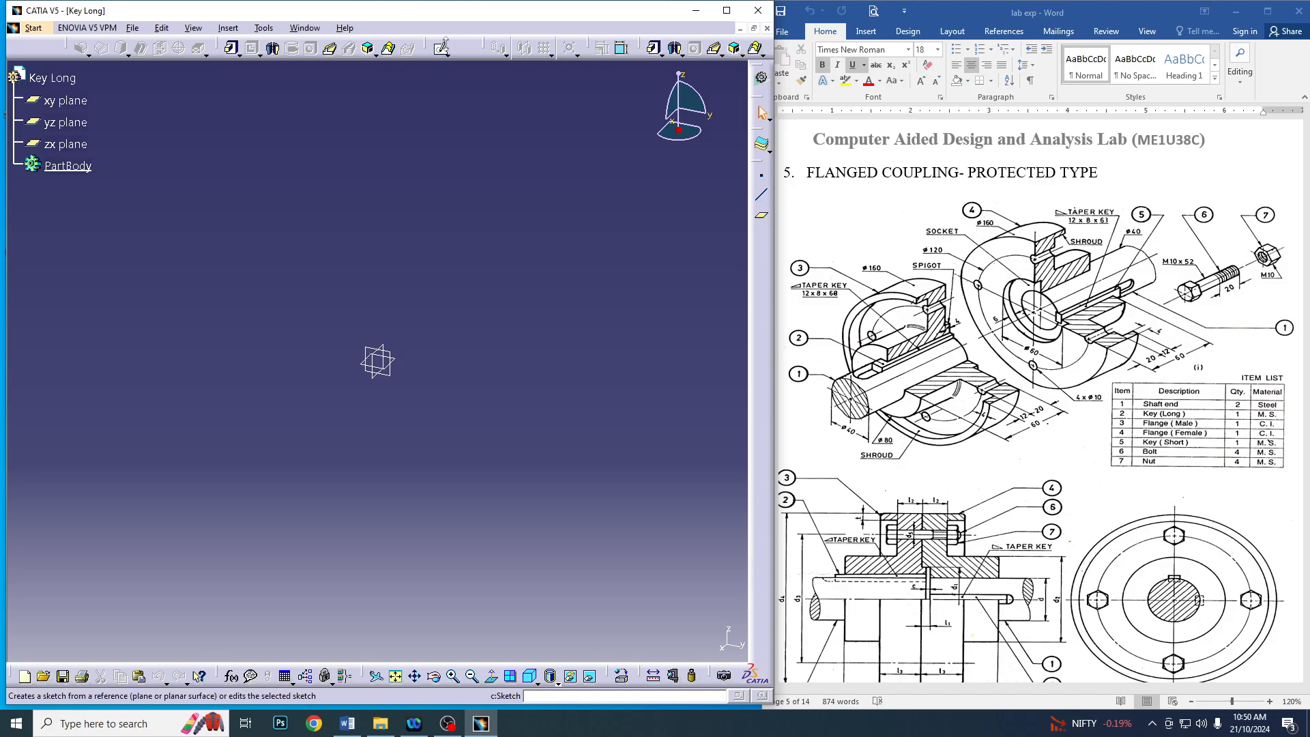
click(380, 358)
click(760, 273)
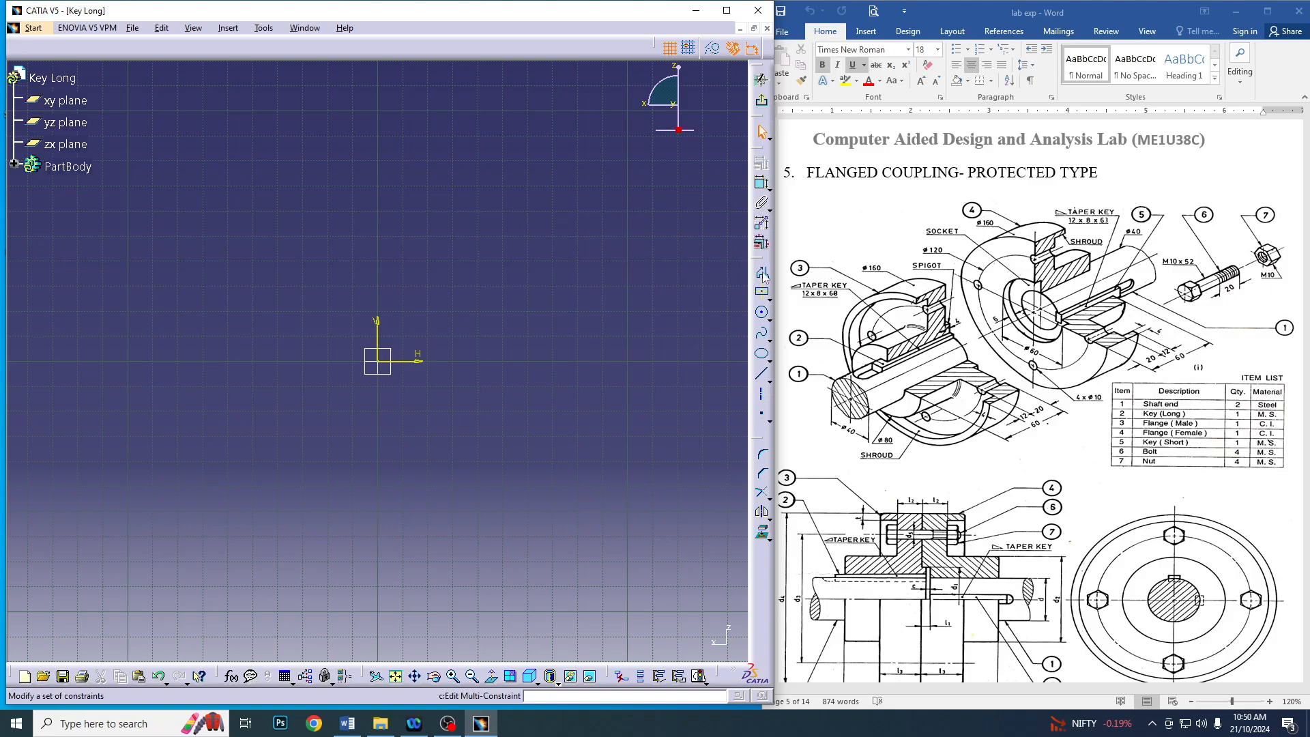
click(319, 361)
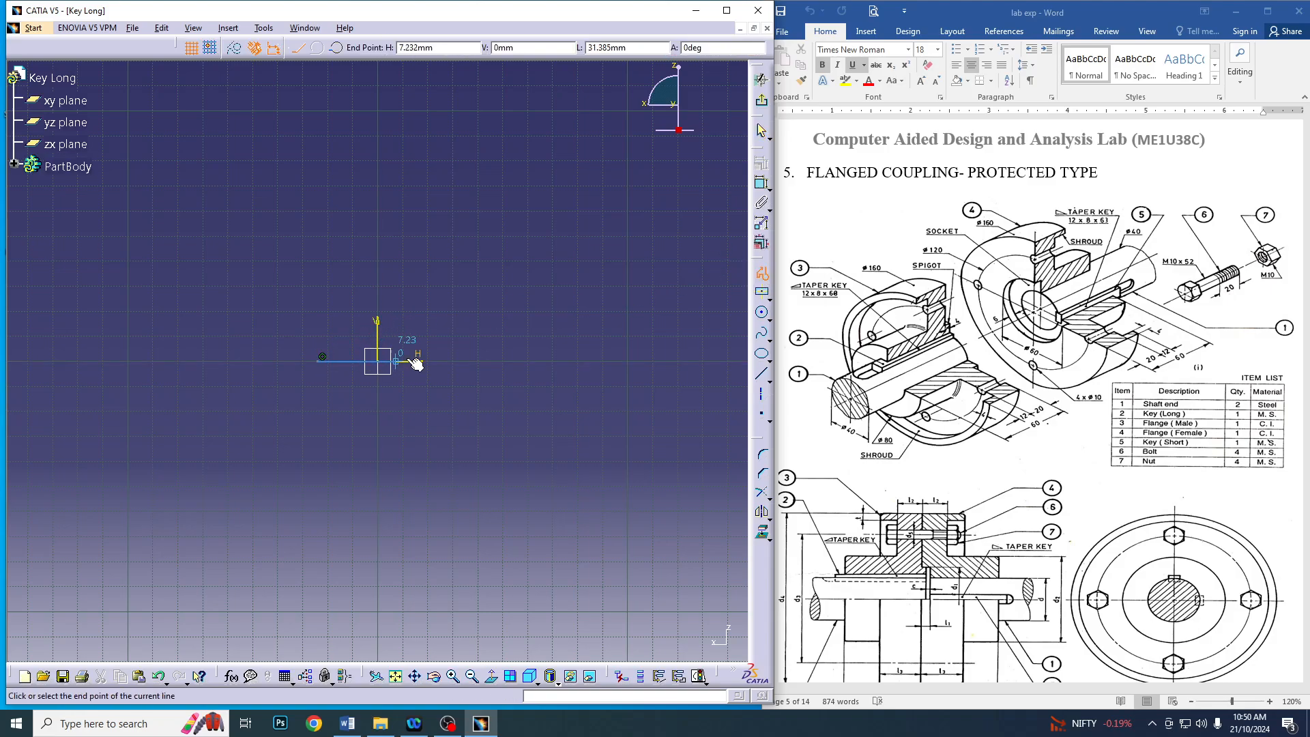
click(539, 361)
click(539, 323)
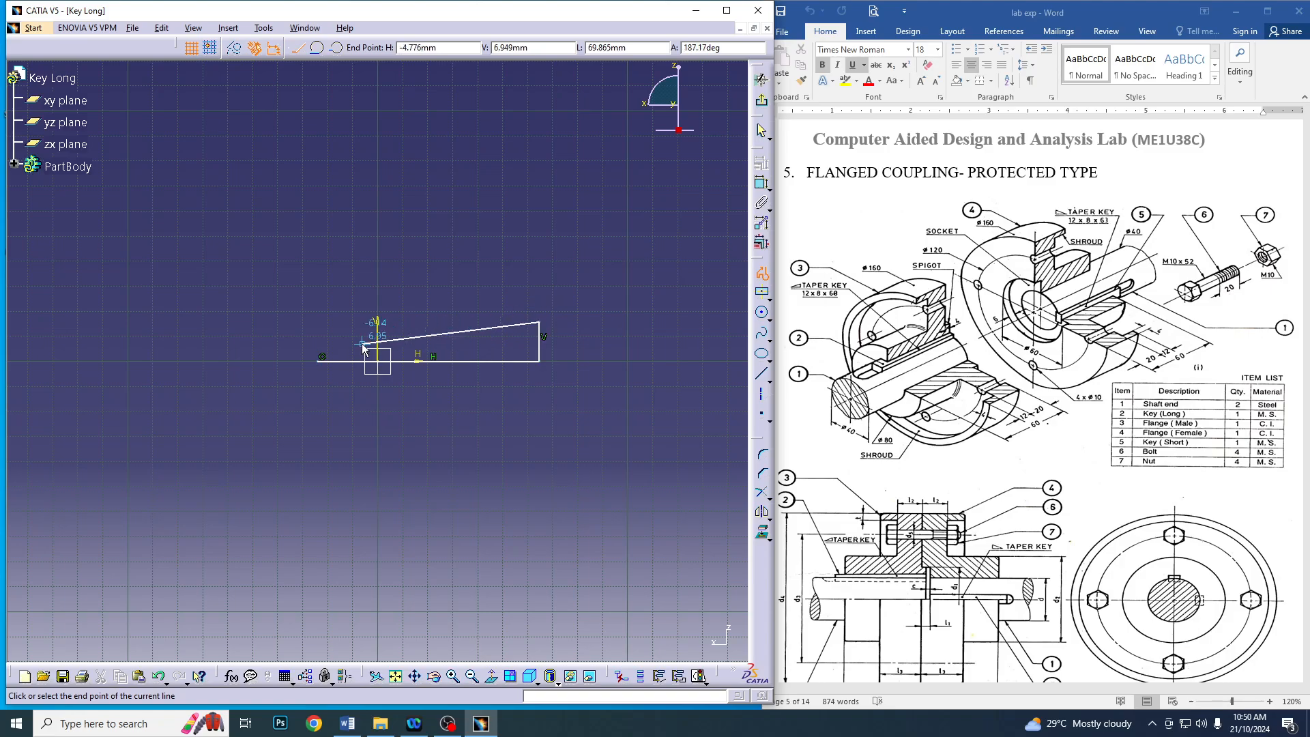
click(316, 340)
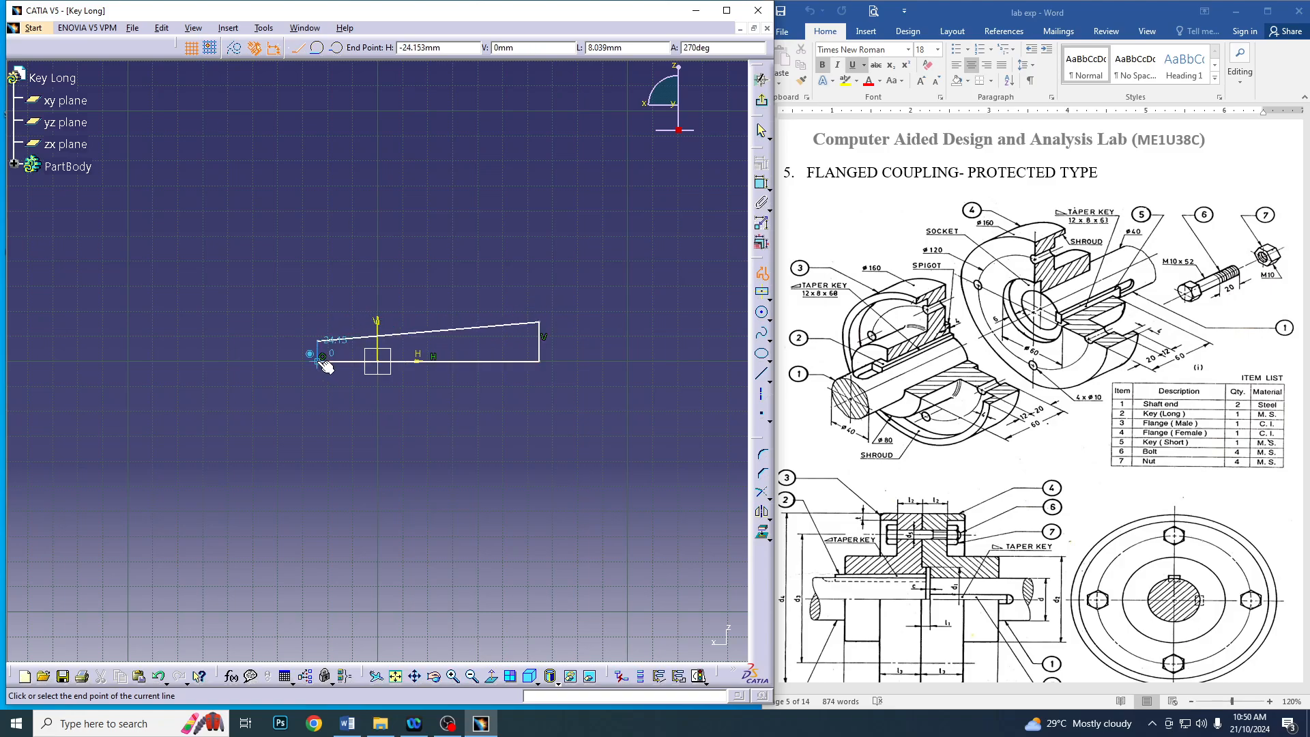
click(318, 362)
Dimension both vertical ends of the tapered profile, setting the shorter end to 7.5 mm and the taller end to 8.5 mm
click(761, 183)
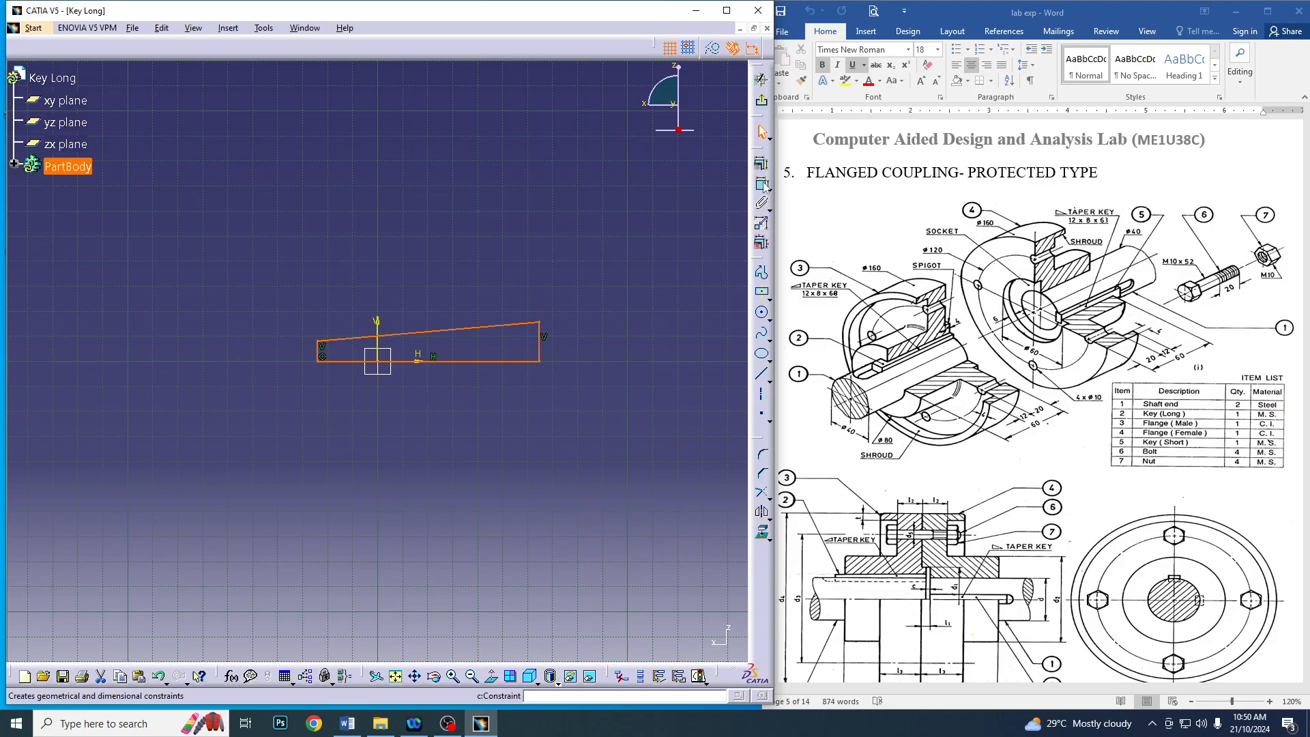
click(546, 347)
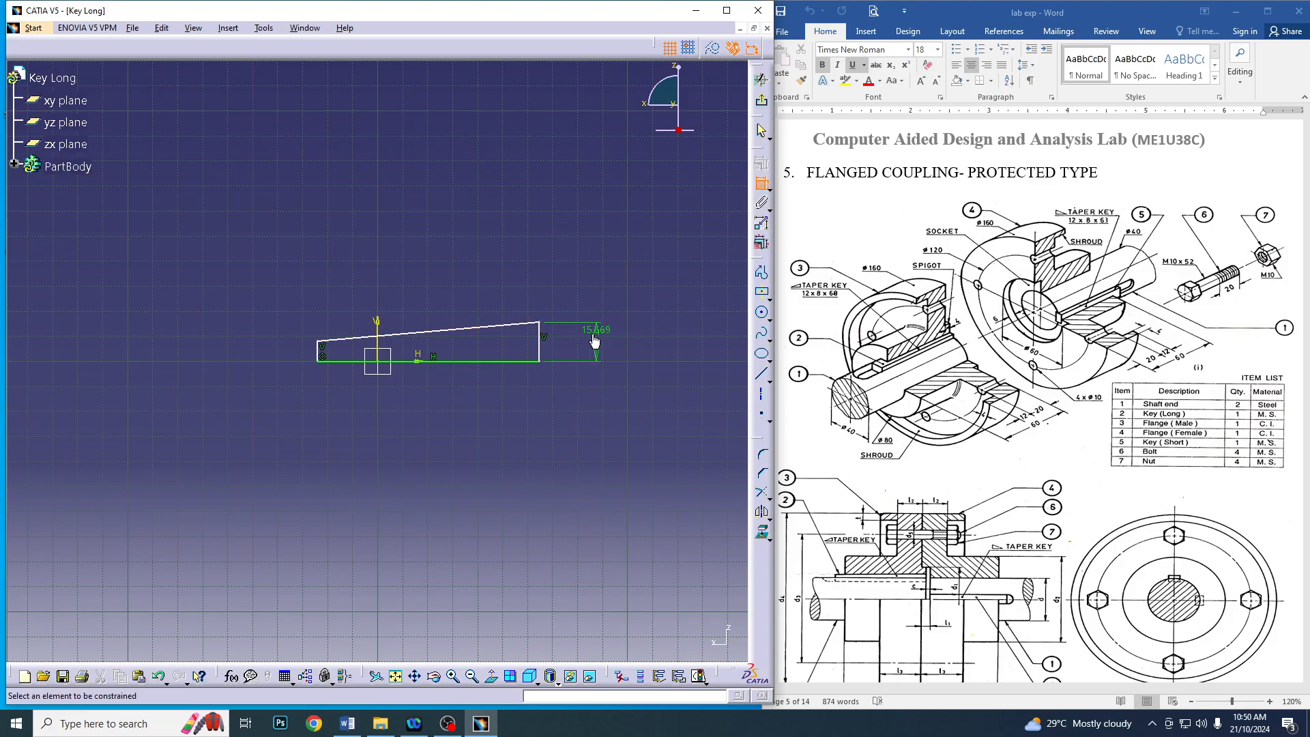
click(319, 350)
click(281, 349)
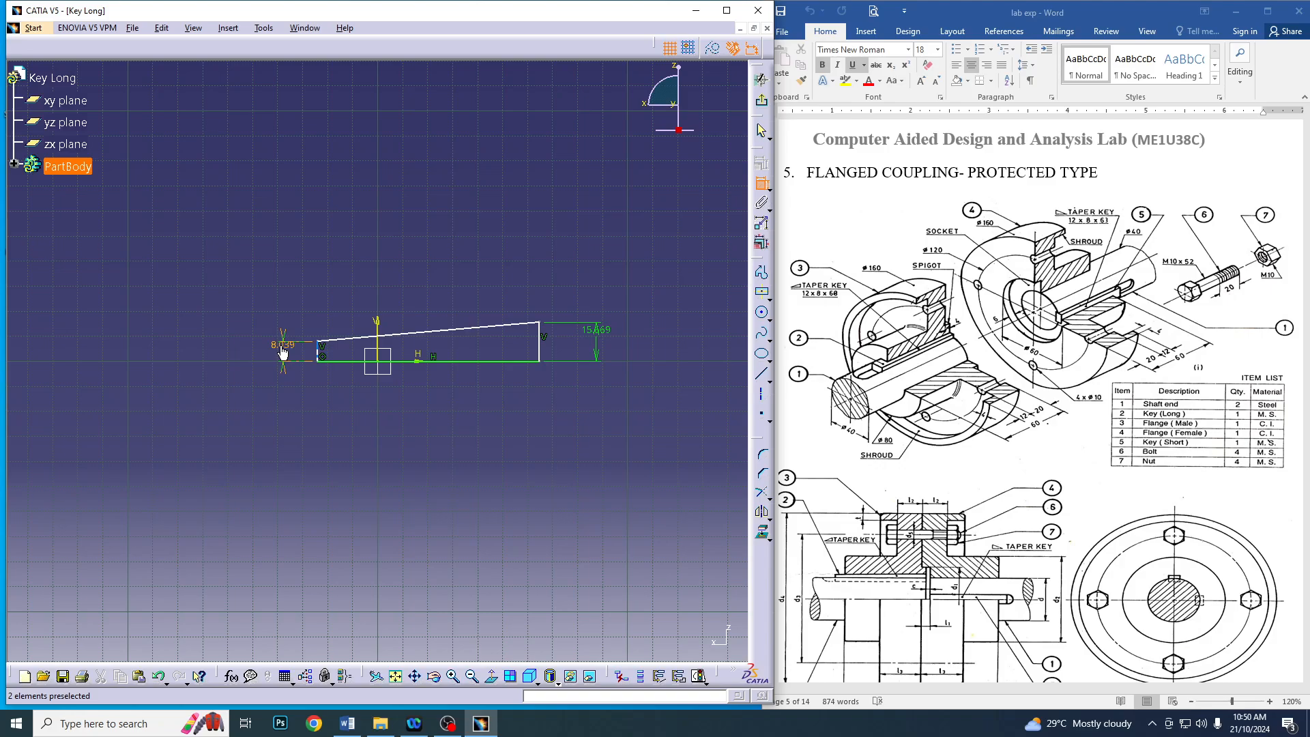
double_click(285, 350)
text(7.5)
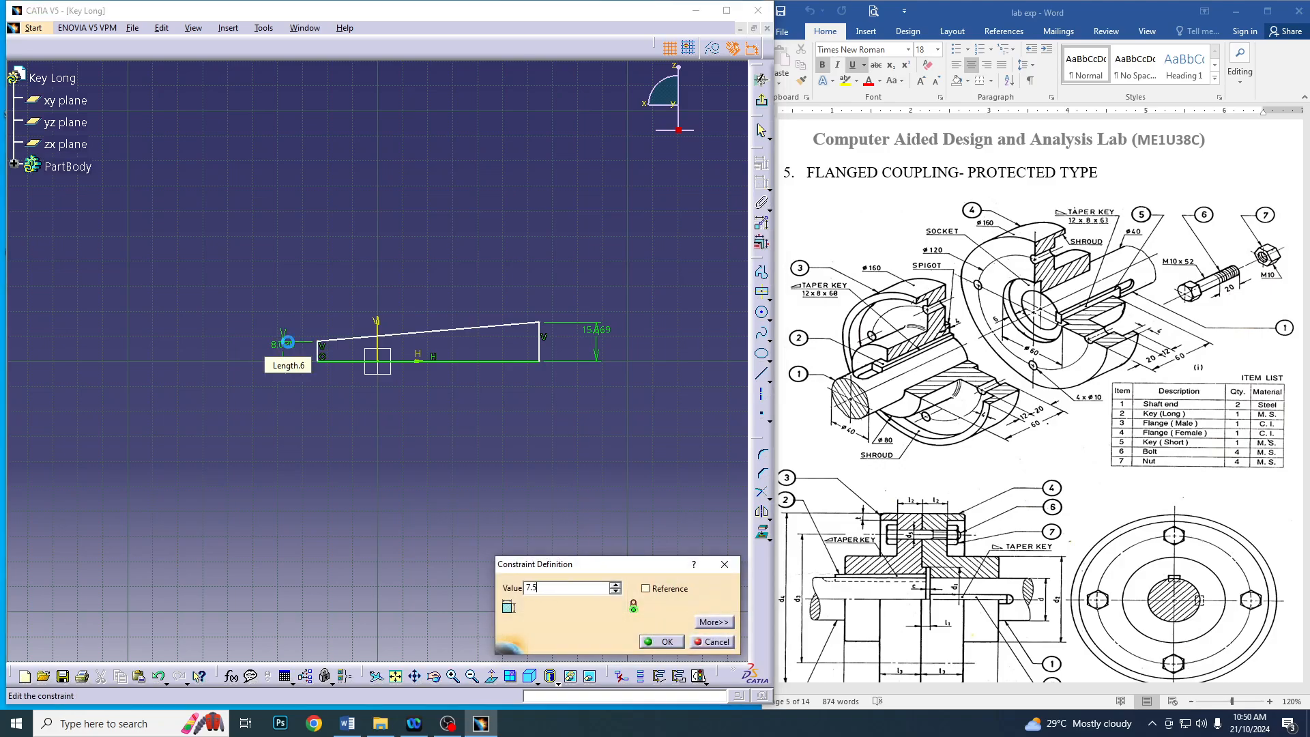
key(Return)
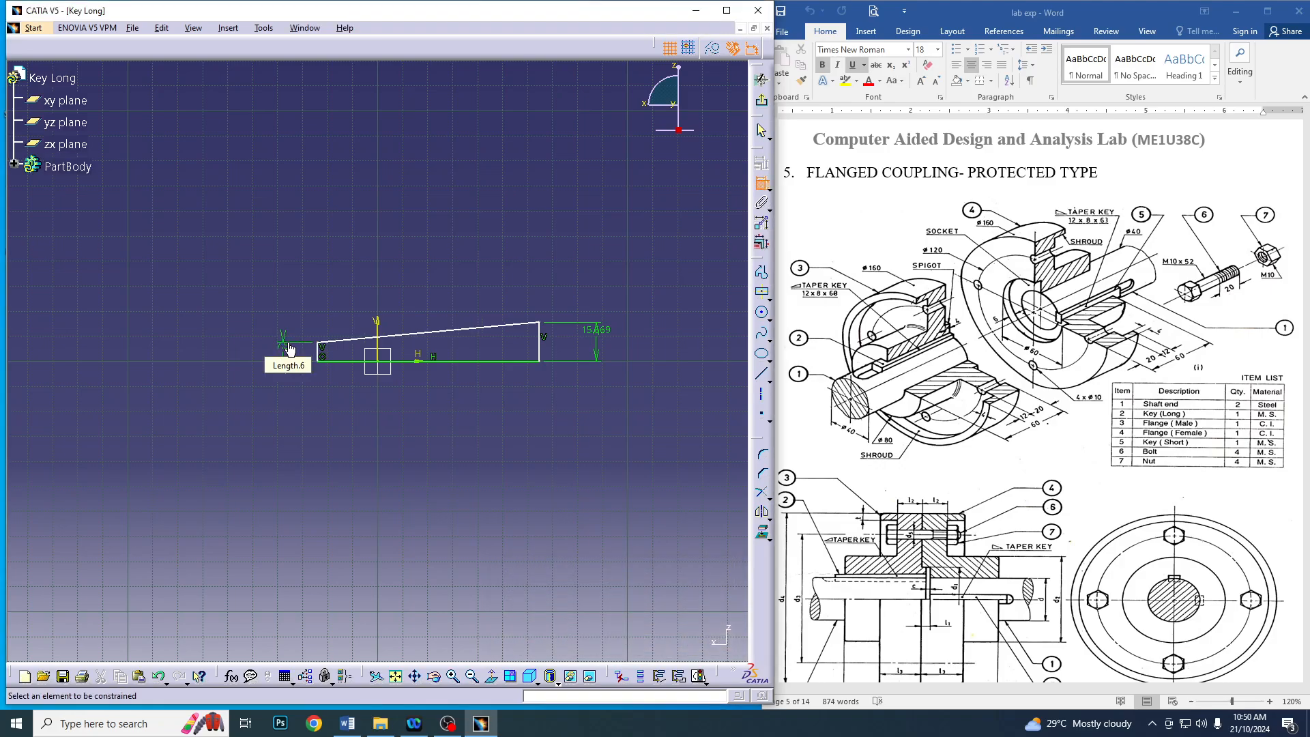
double_click(601, 339)
text(8.5)
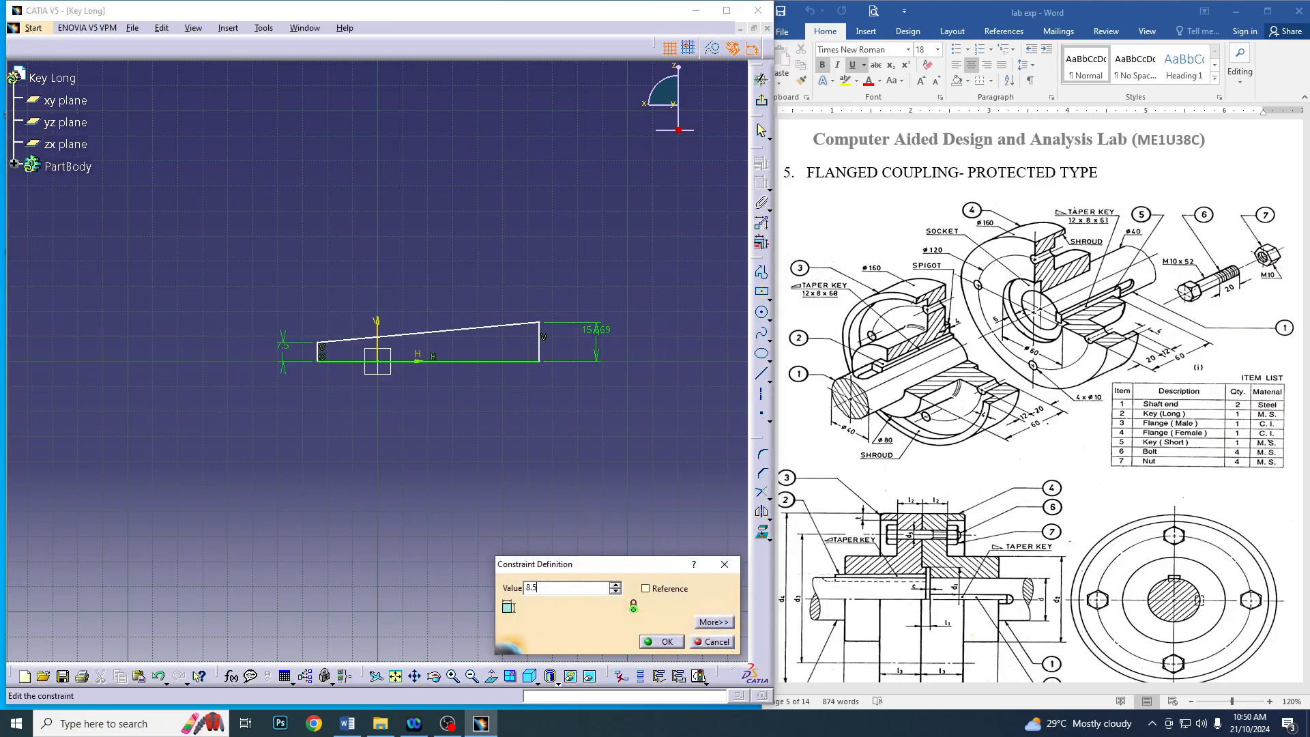
key(Return)
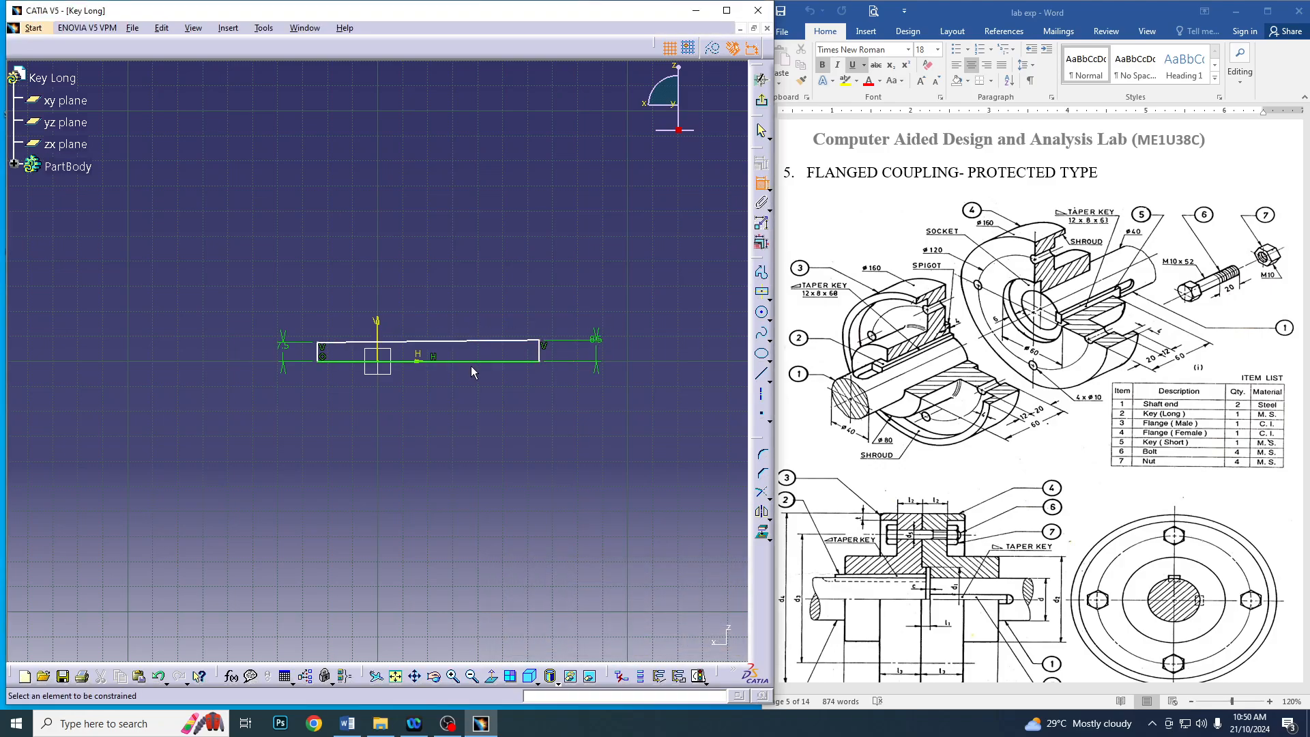
Dimension the profile's overall length as 68 mm and exit the sketch
click(471, 341)
click(448, 464)
double_click(447, 457)
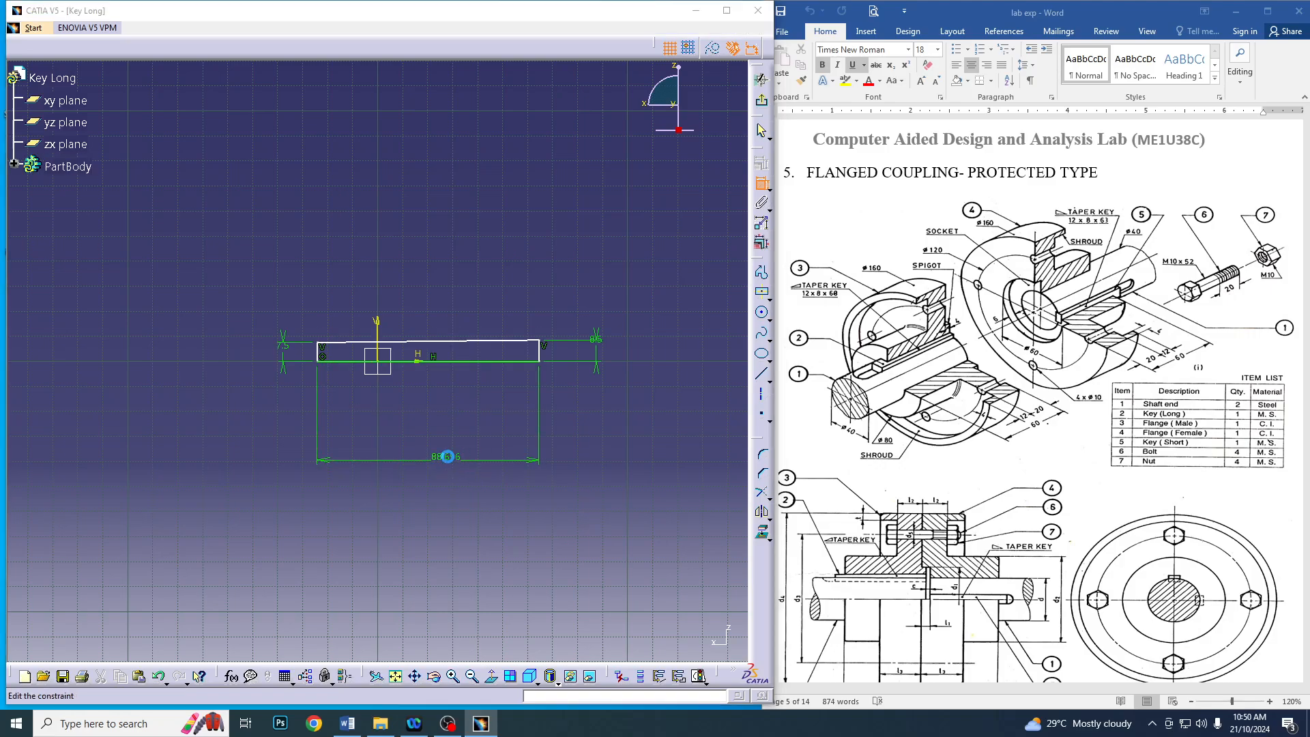
text(68)
key(Return)
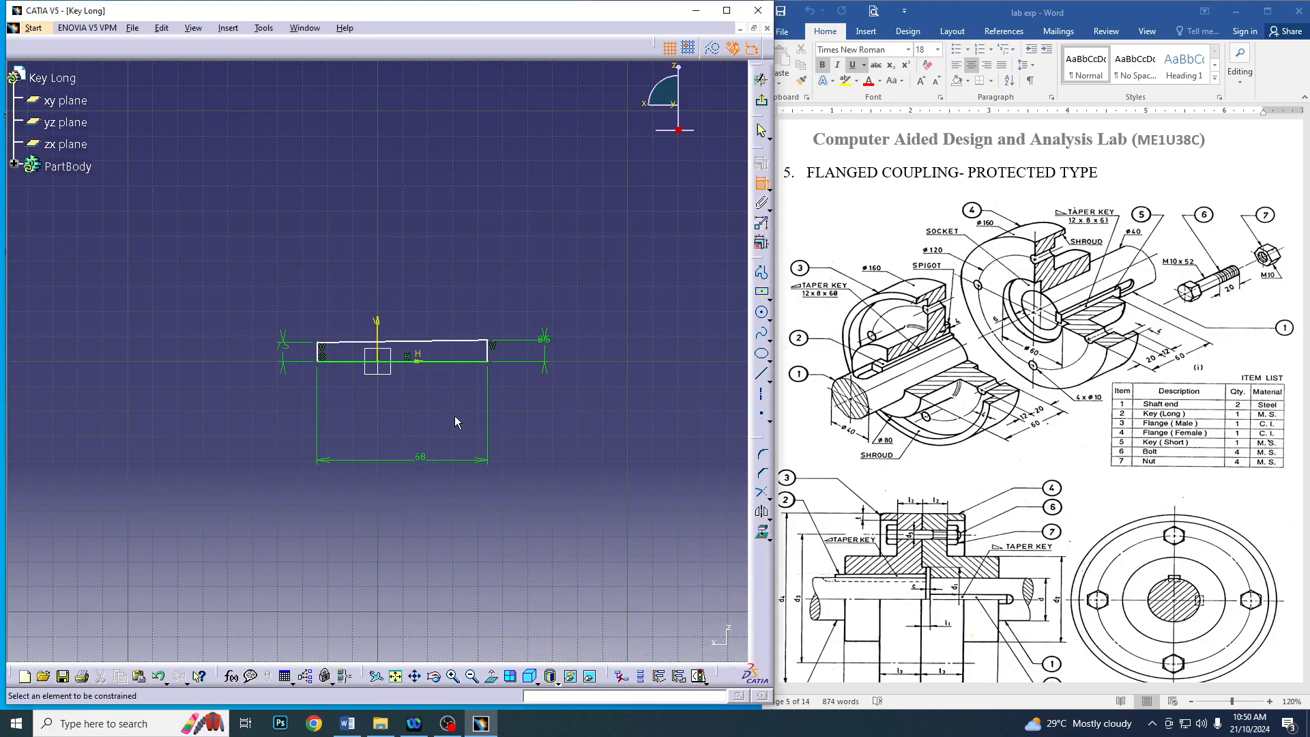
click(761, 100)
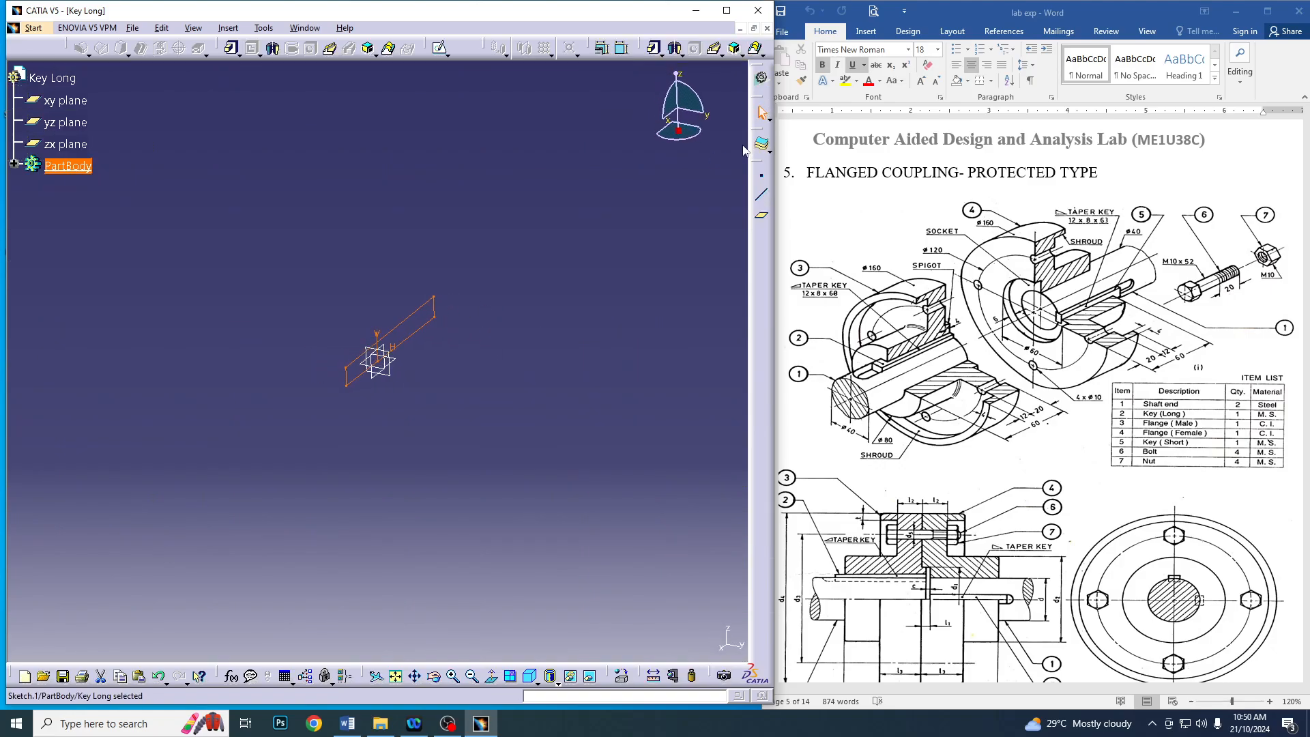
Create a Pad from the tapered key profile with a length of 12 mm
click(232, 48)
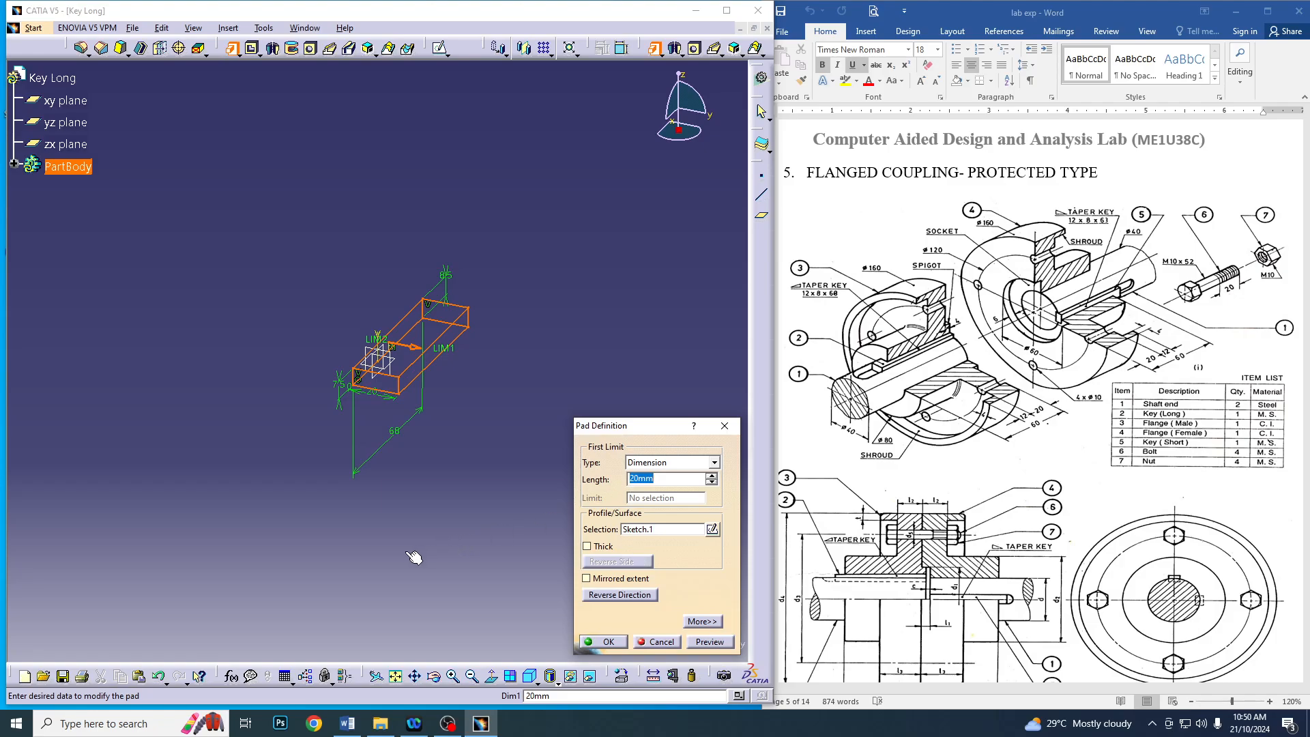
text(12)
key(Return)
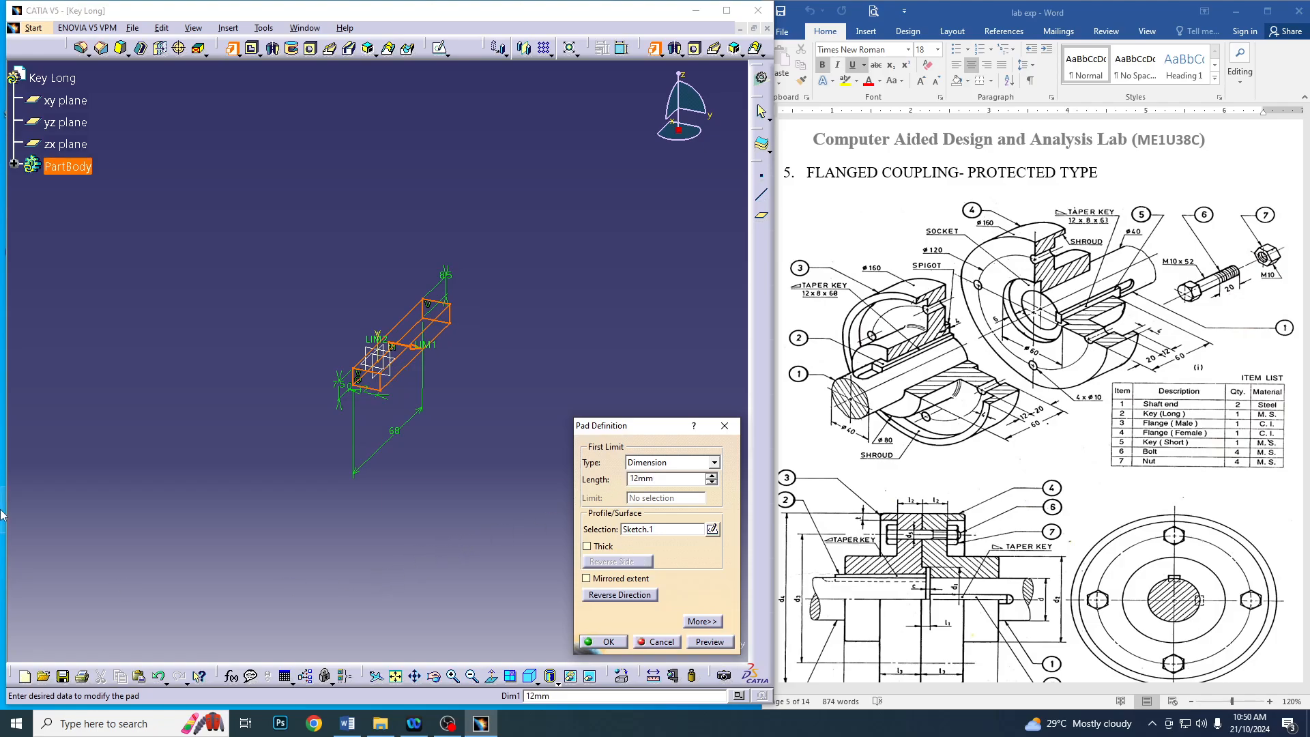
click(603, 642)
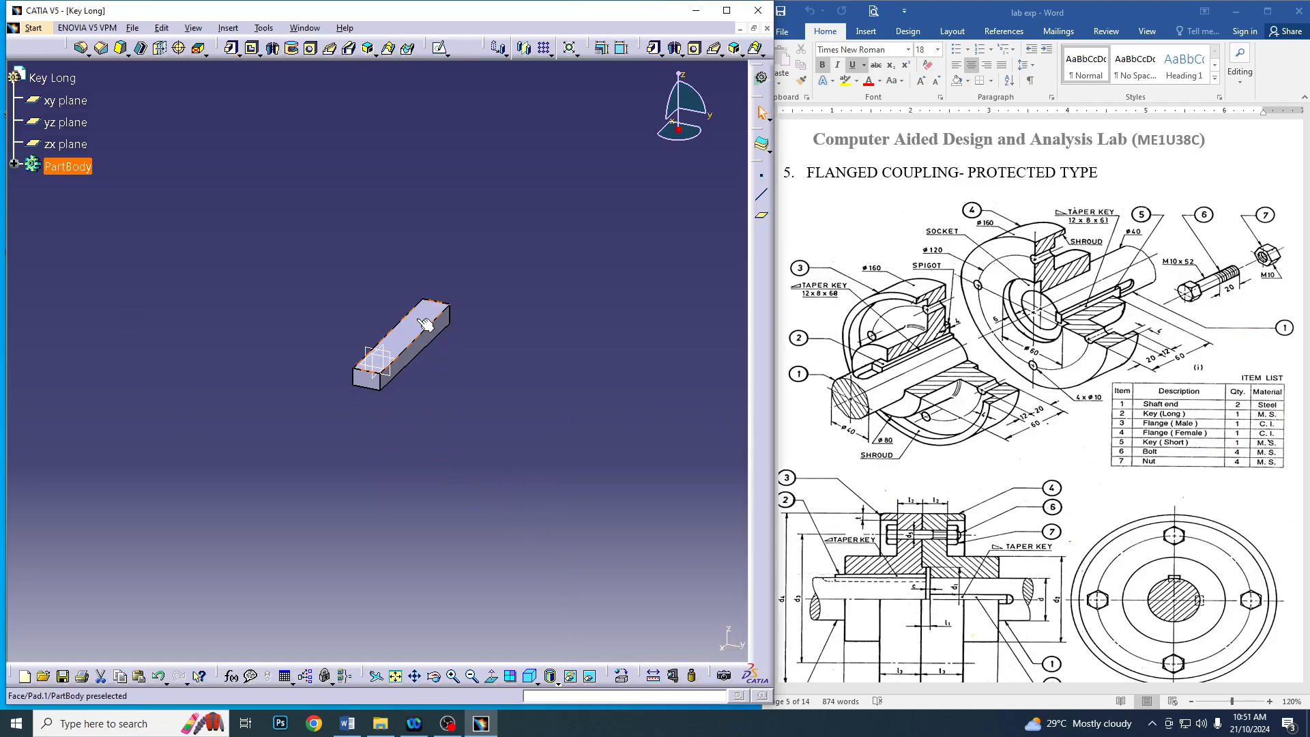
Set the fill color of the key's small end face and long sloped face to red
ctrl+click(374, 382)
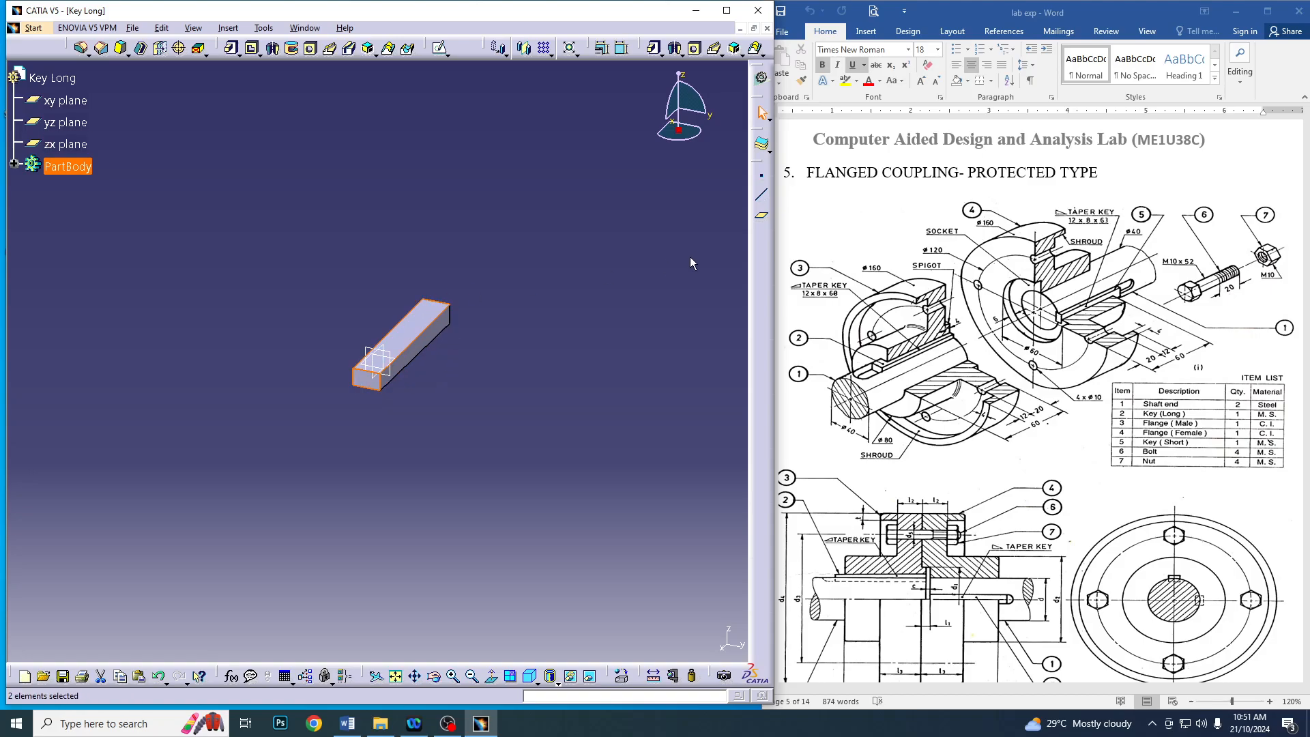
right_click(423, 321)
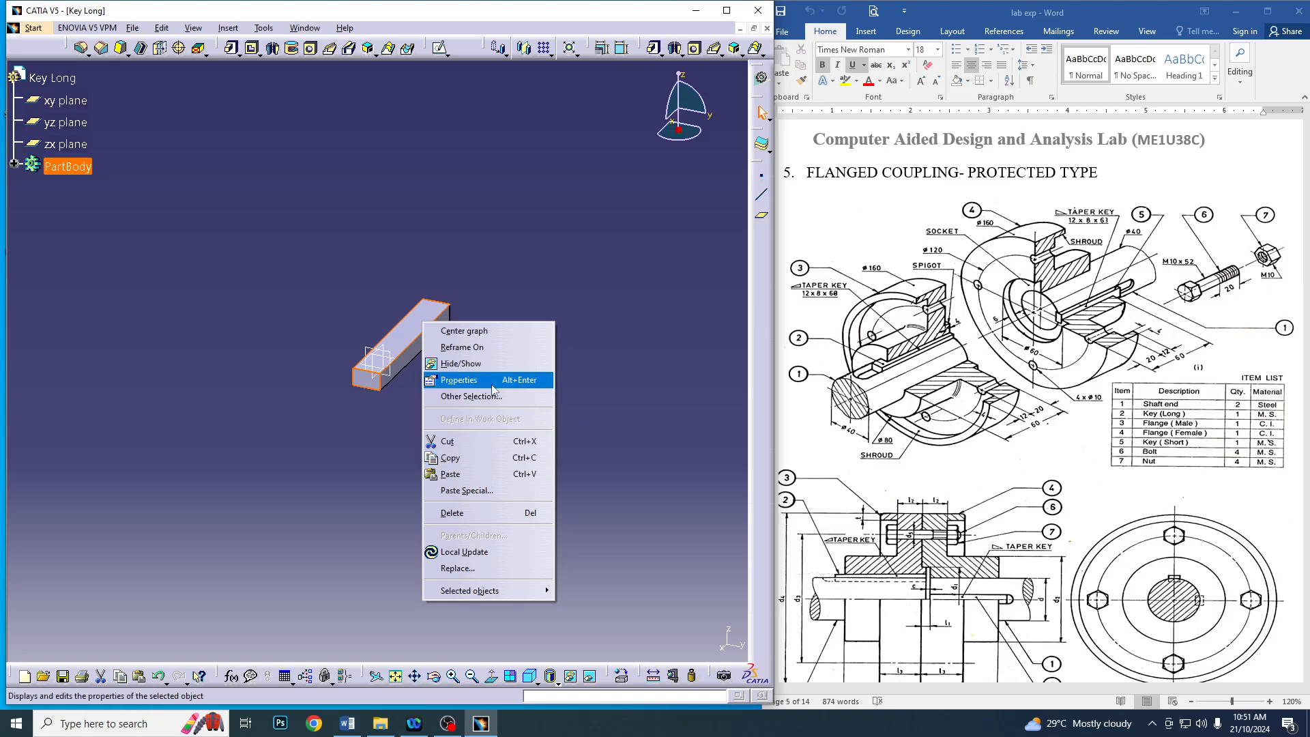
click(471, 380)
click(468, 356)
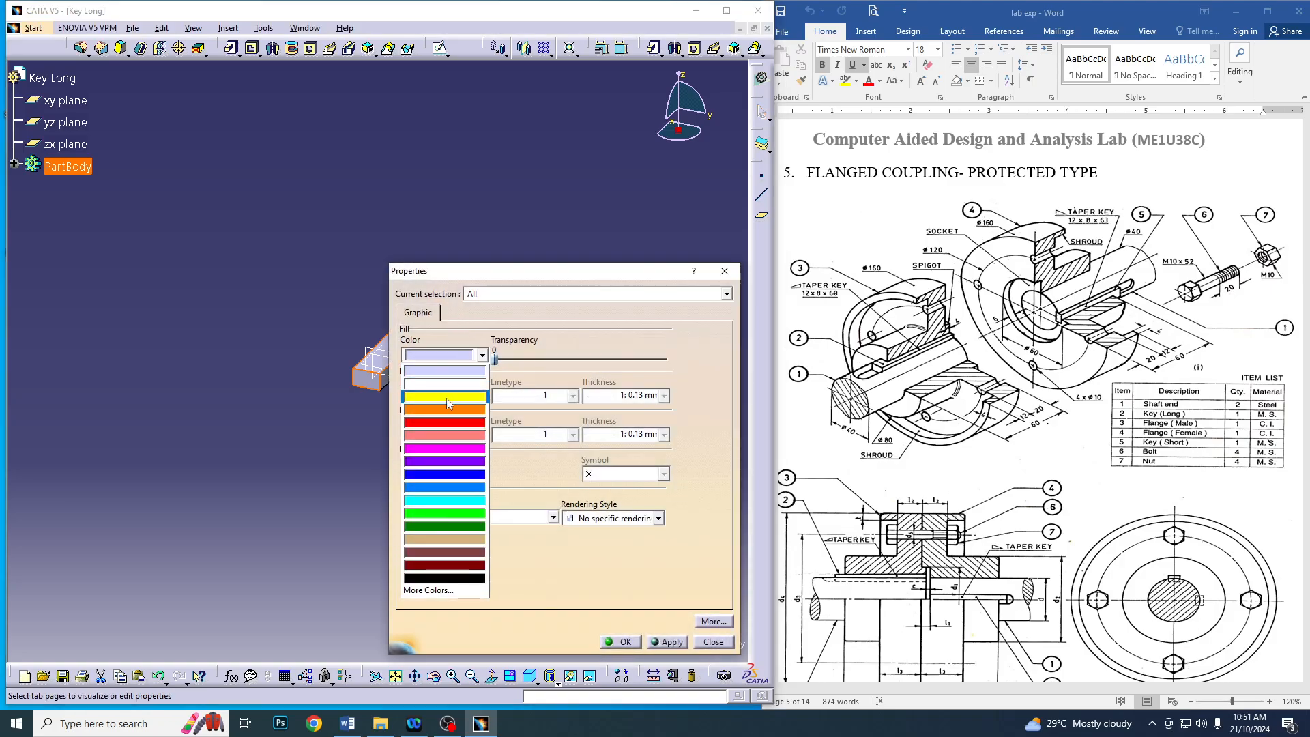
click(447, 423)
click(626, 640)
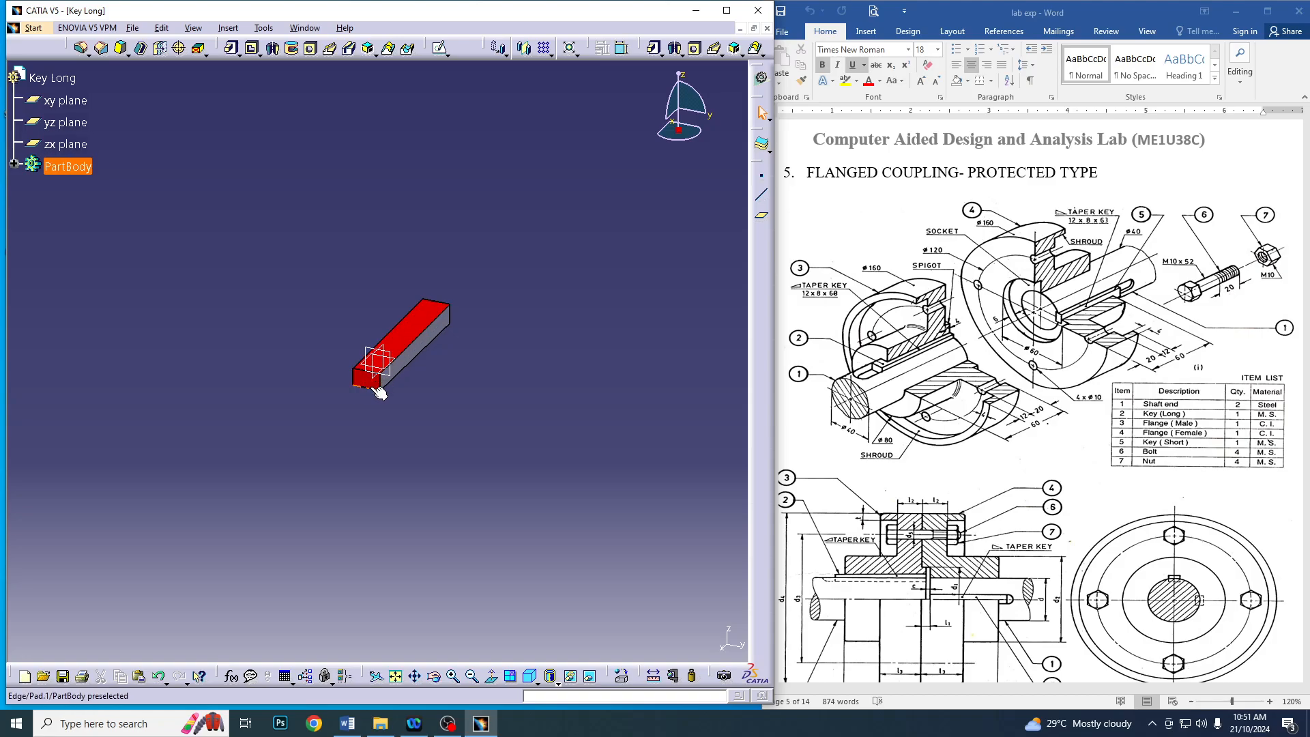
Save the part as Key Long in the Flanged coupling protected folder
middle_drag(437, 401, 314, 374)
click(132, 28)
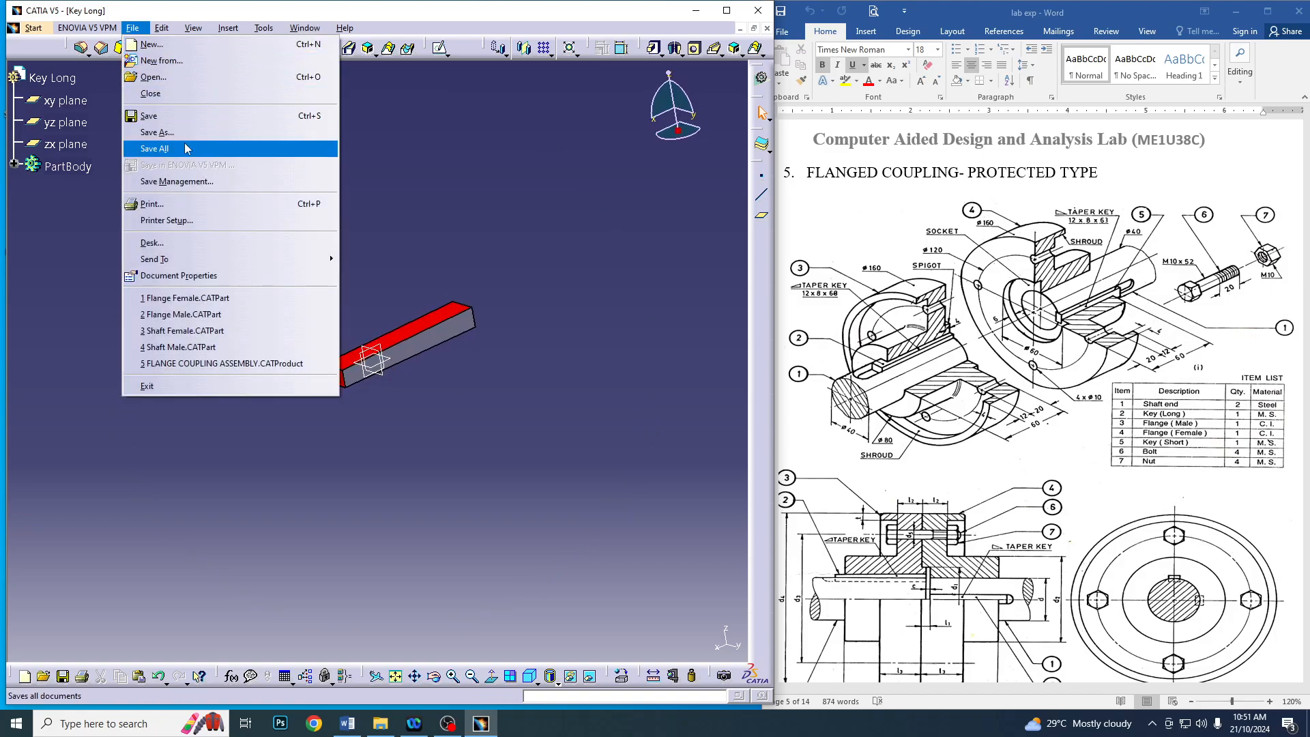
click(164, 132)
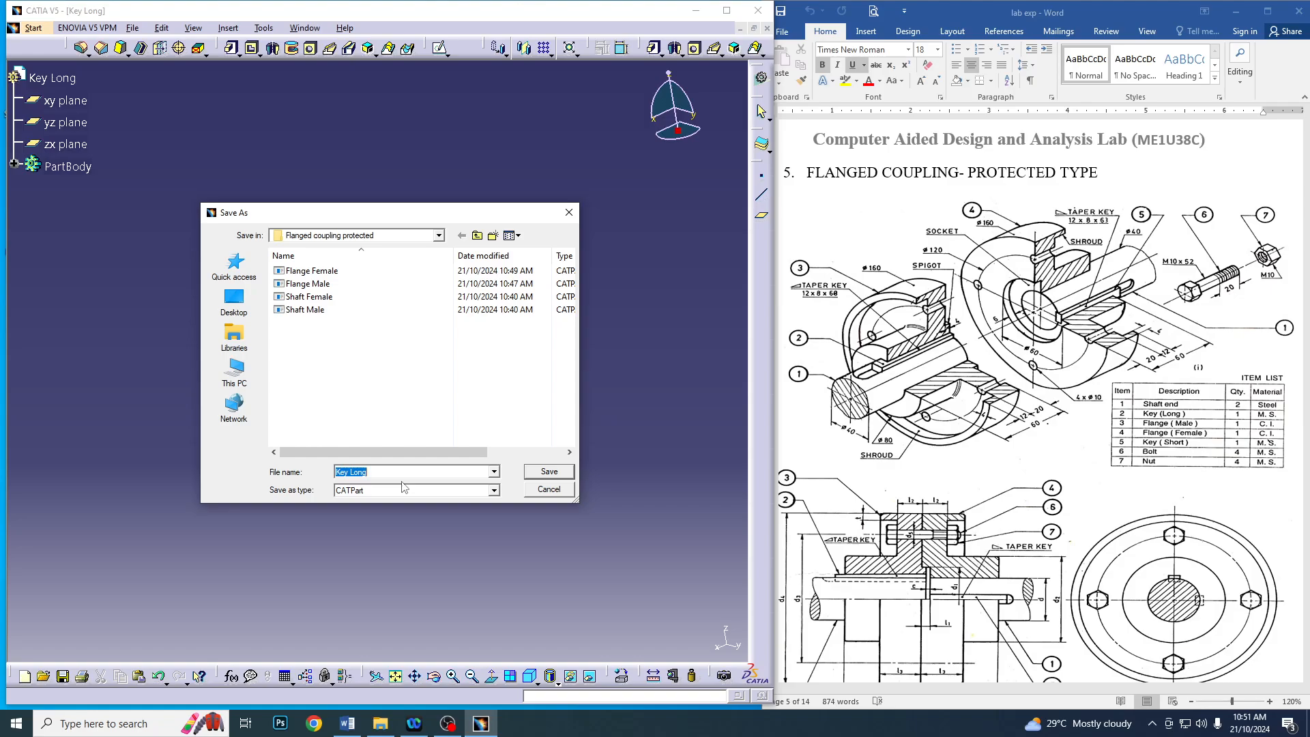
click(534, 475)
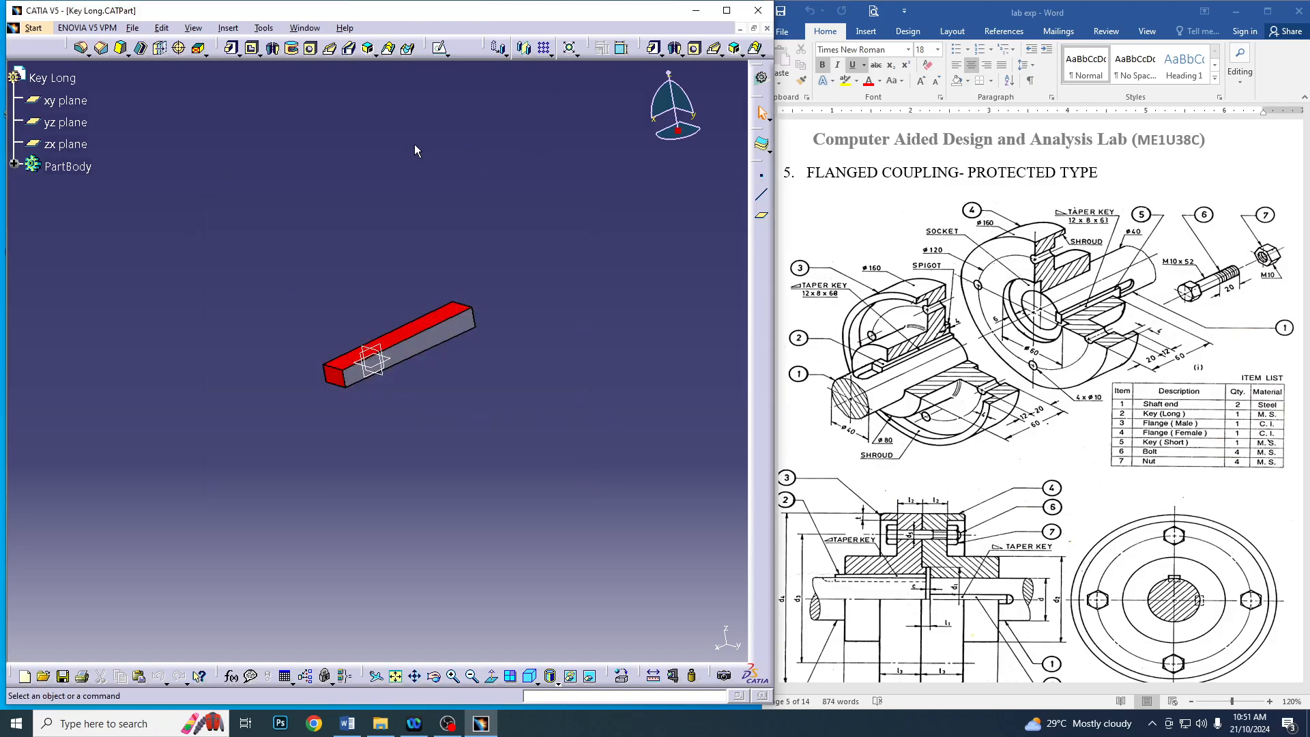
Save a copy of the key under the file name Key Short in the same folder
click(132, 28)
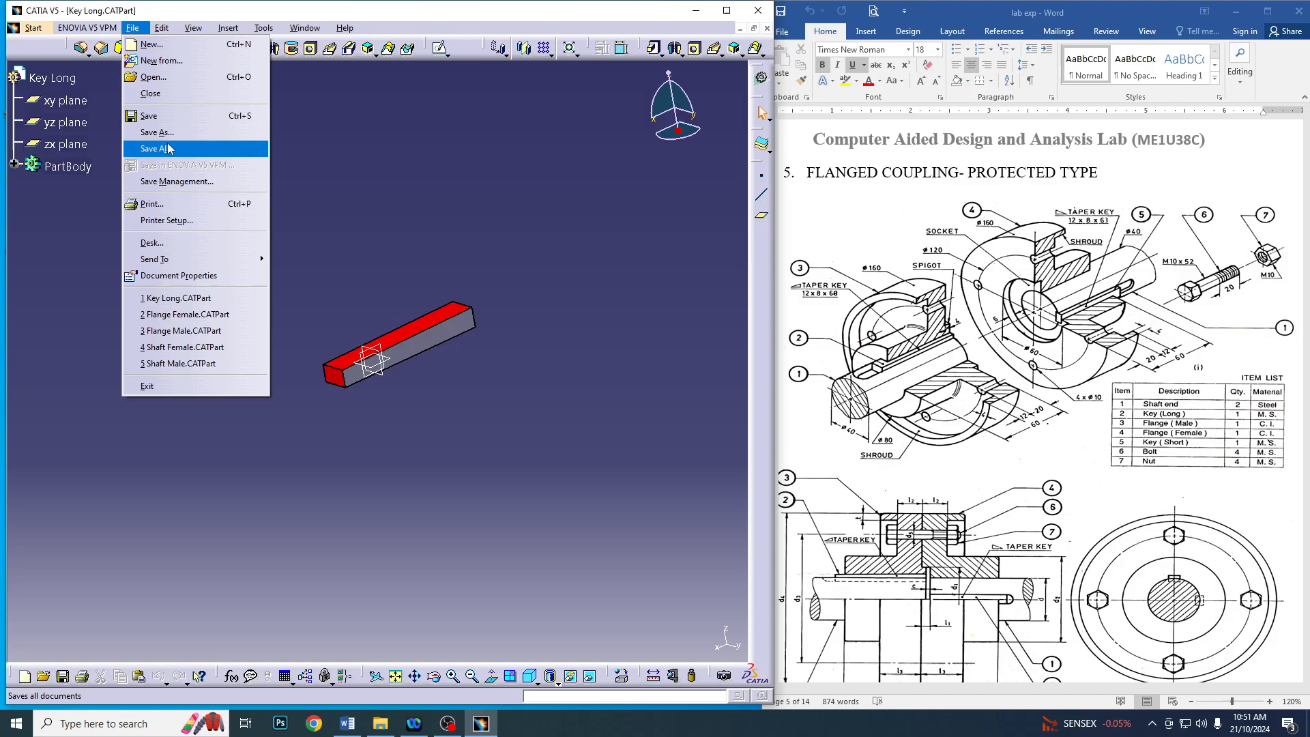
click(205, 133)
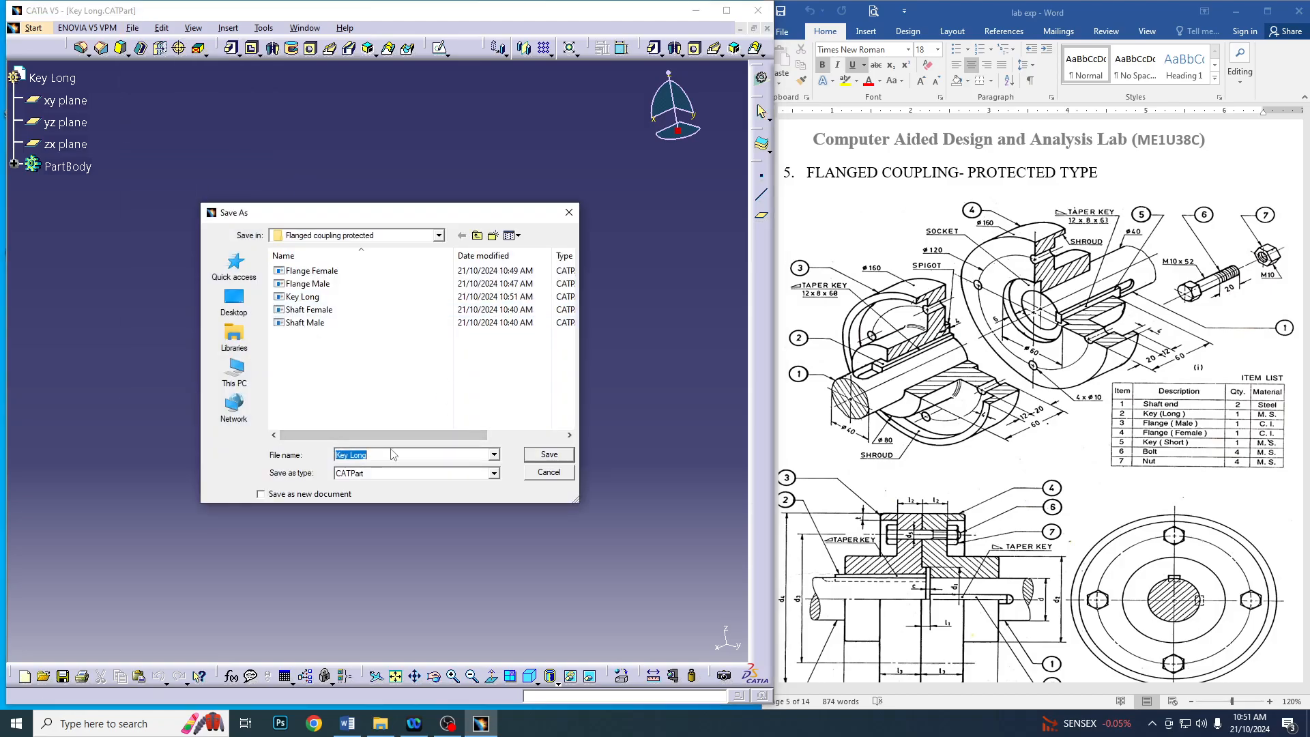
click(397, 454)
key(BackSpace)
key(BackSpace)
key(BackSpace)
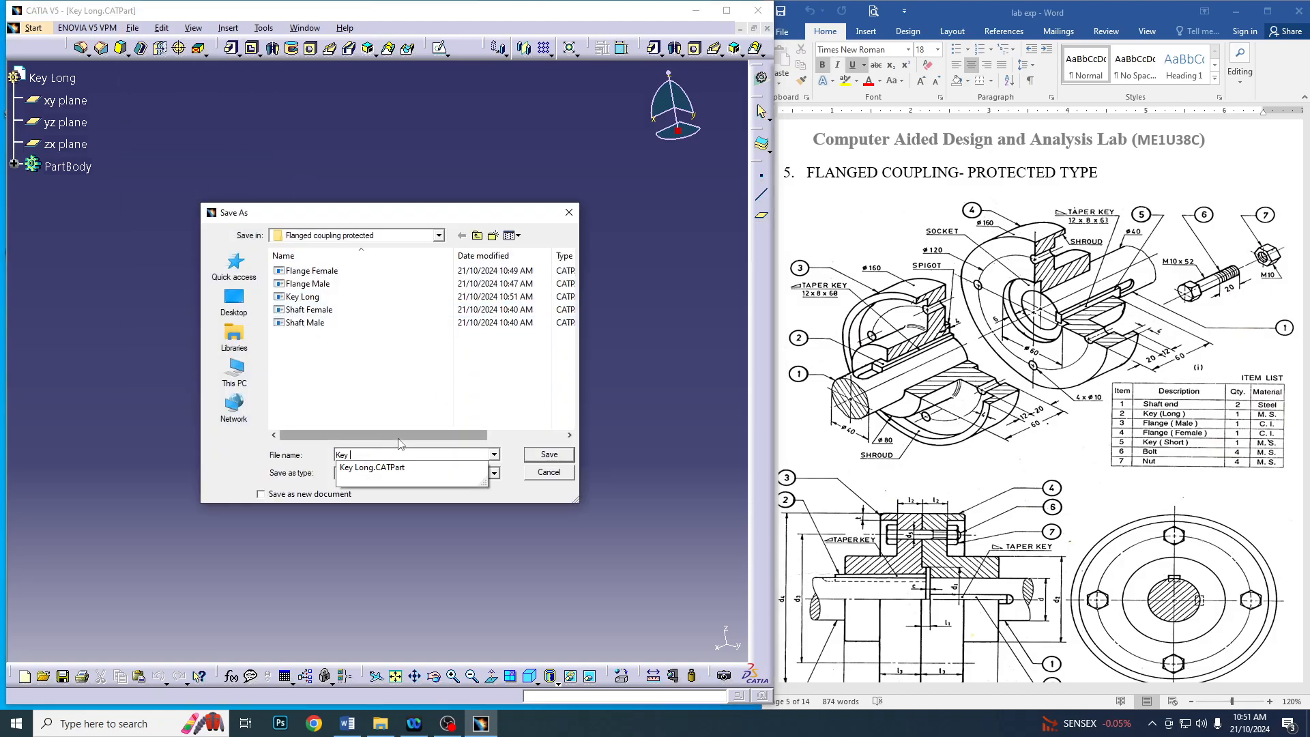
text(Short)
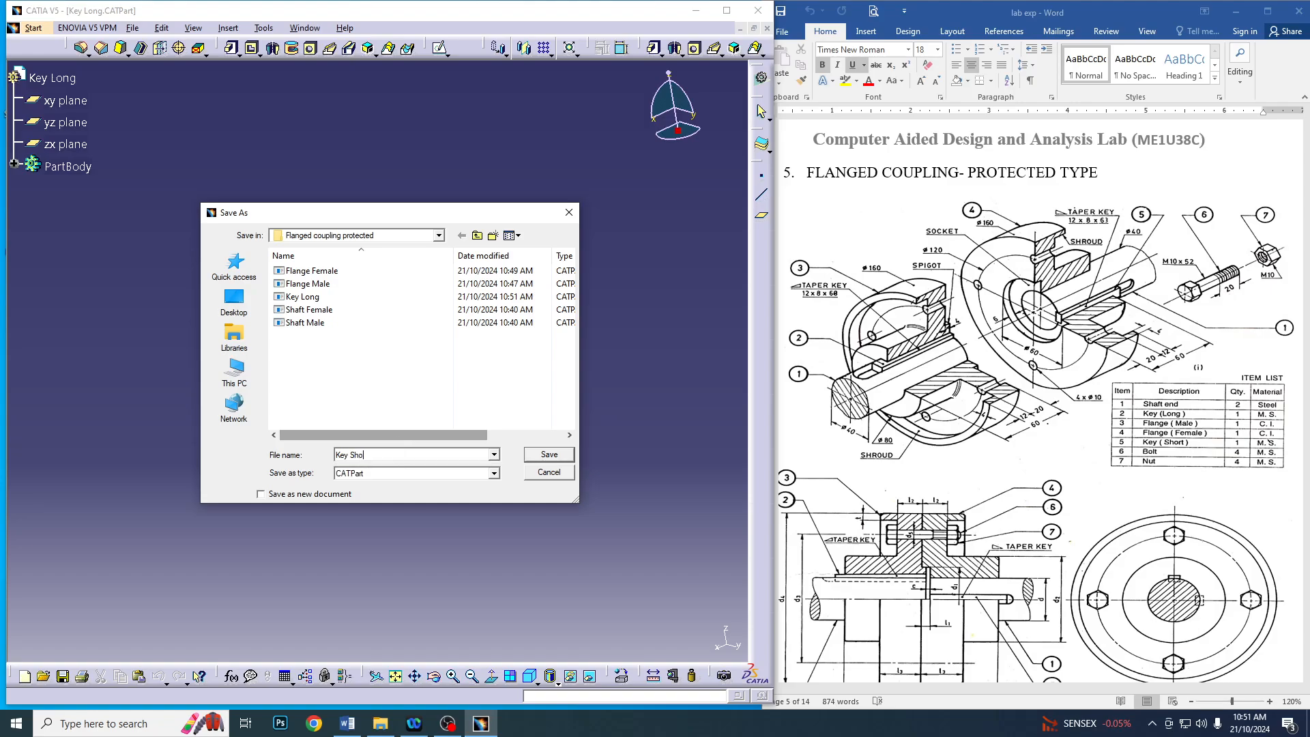
click(550, 454)
Reopen the pad's sketch for editing and set the key profile's overall length to 63 mm
click(14, 164)
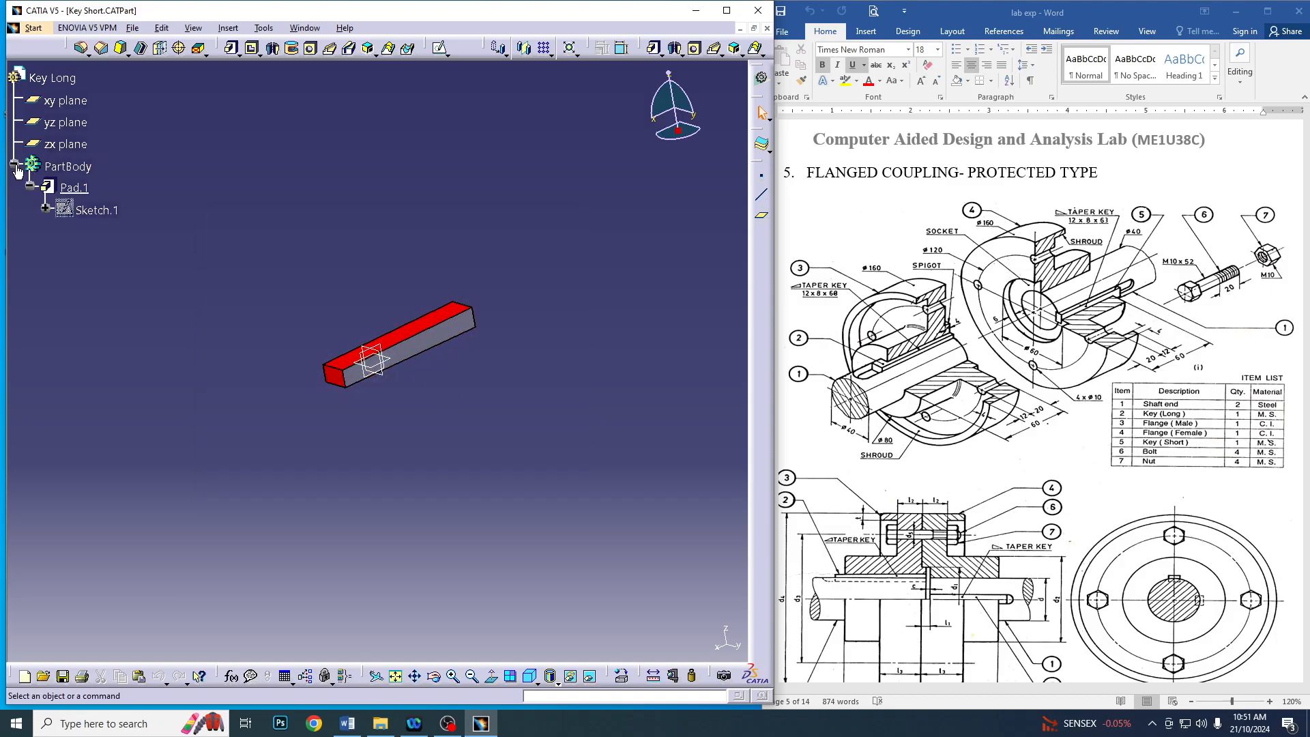
double_click(100, 211)
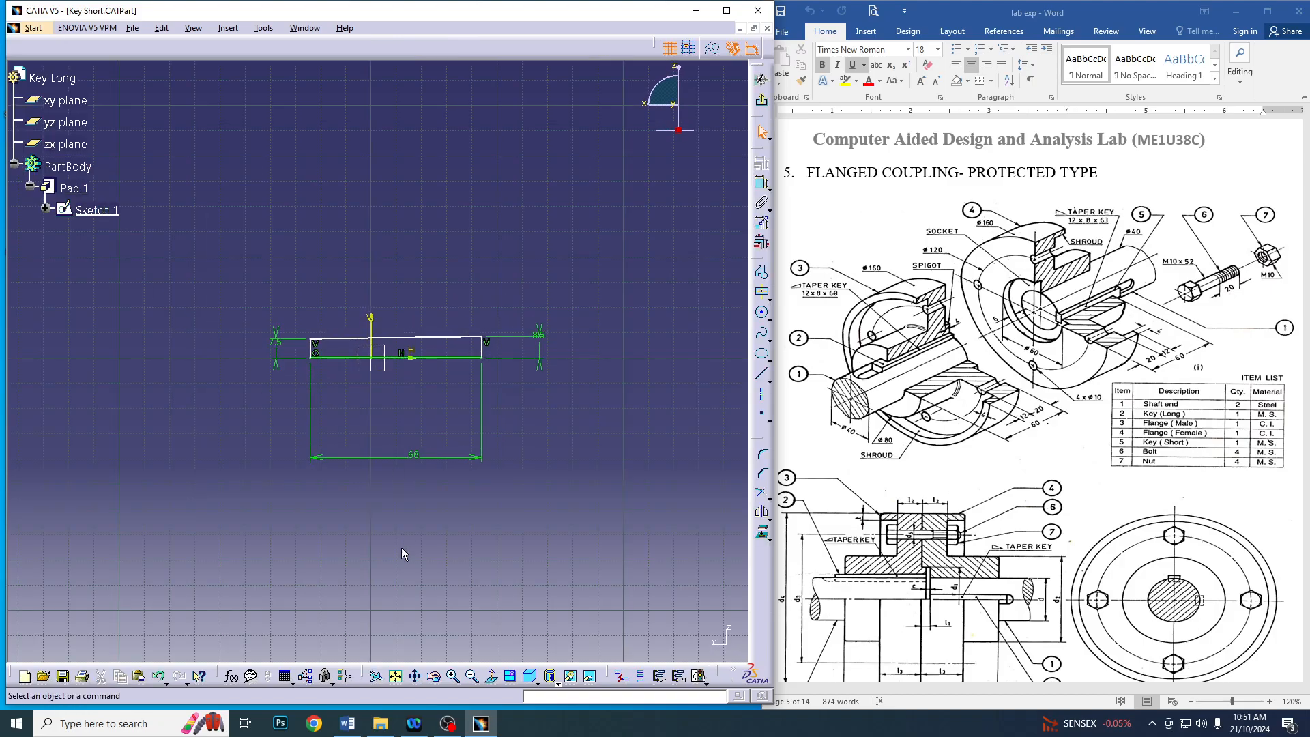
click(414, 458)
double_click(415, 463)
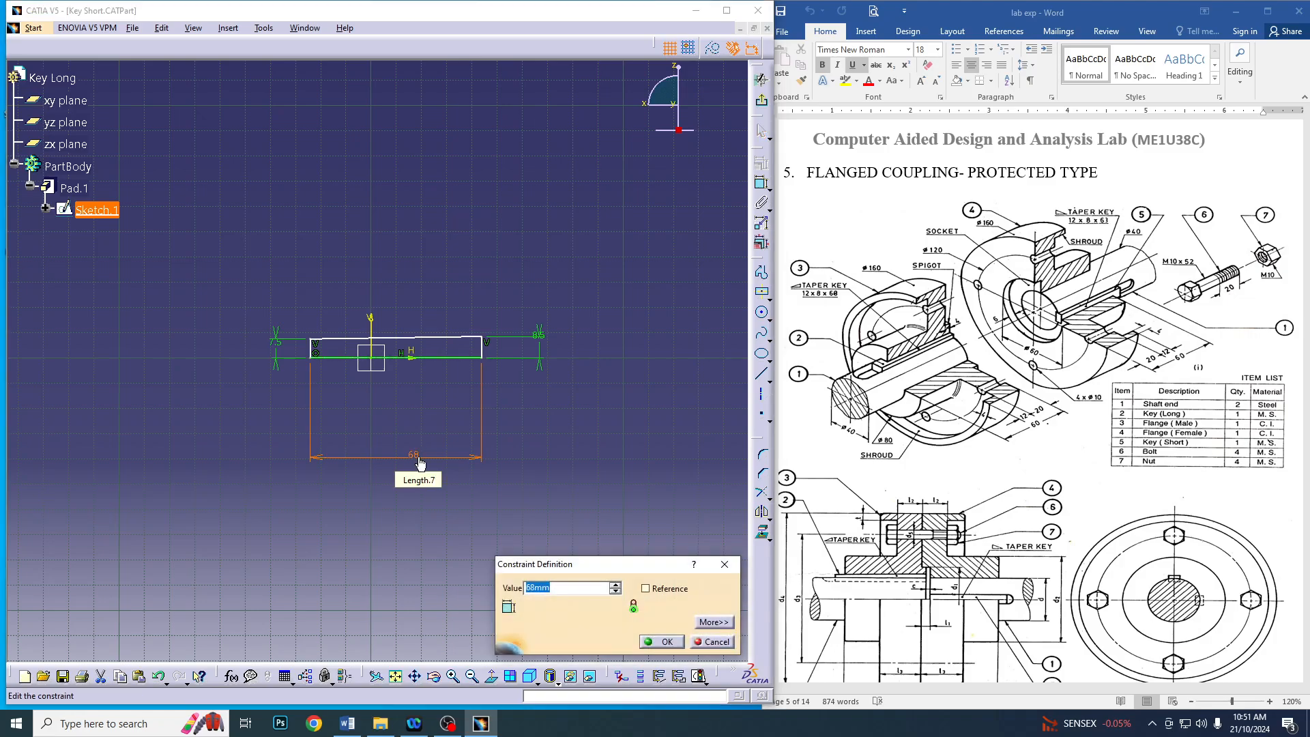
text(63)
key(Return)
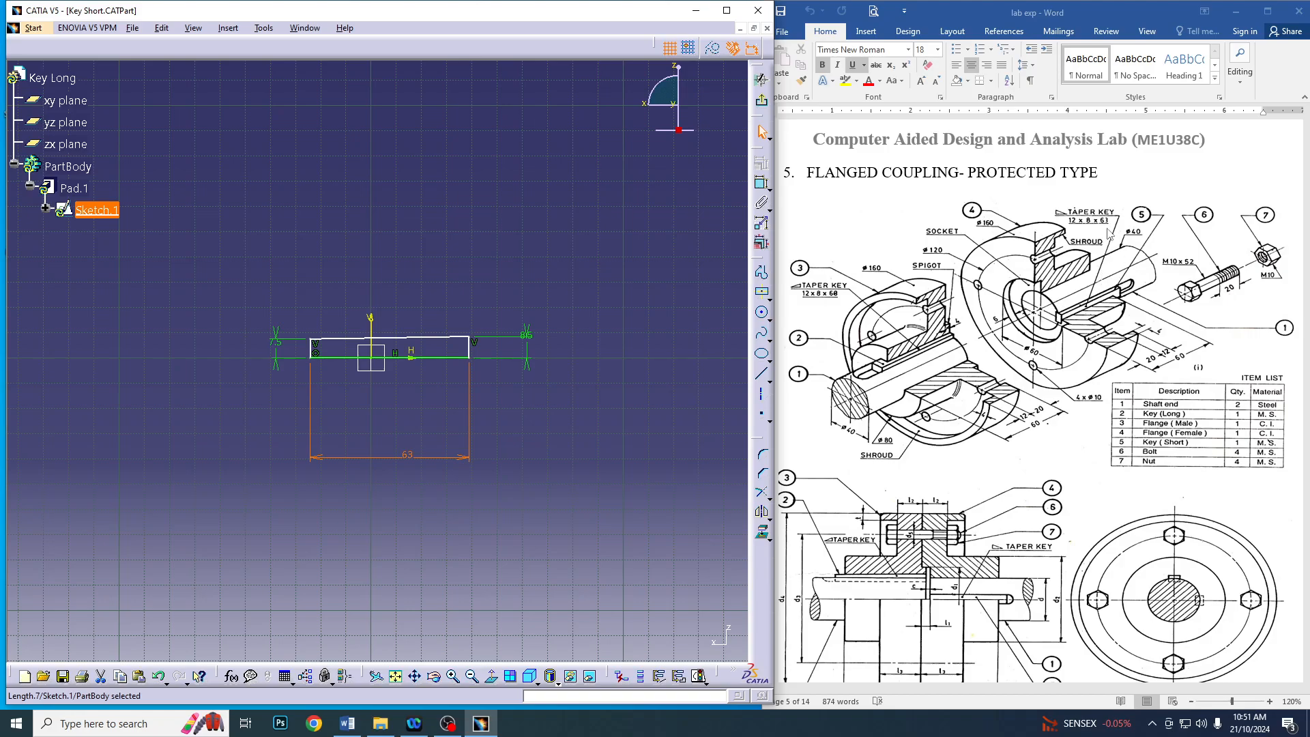
Exit the sketch and save the Key Short part
click(762, 100)
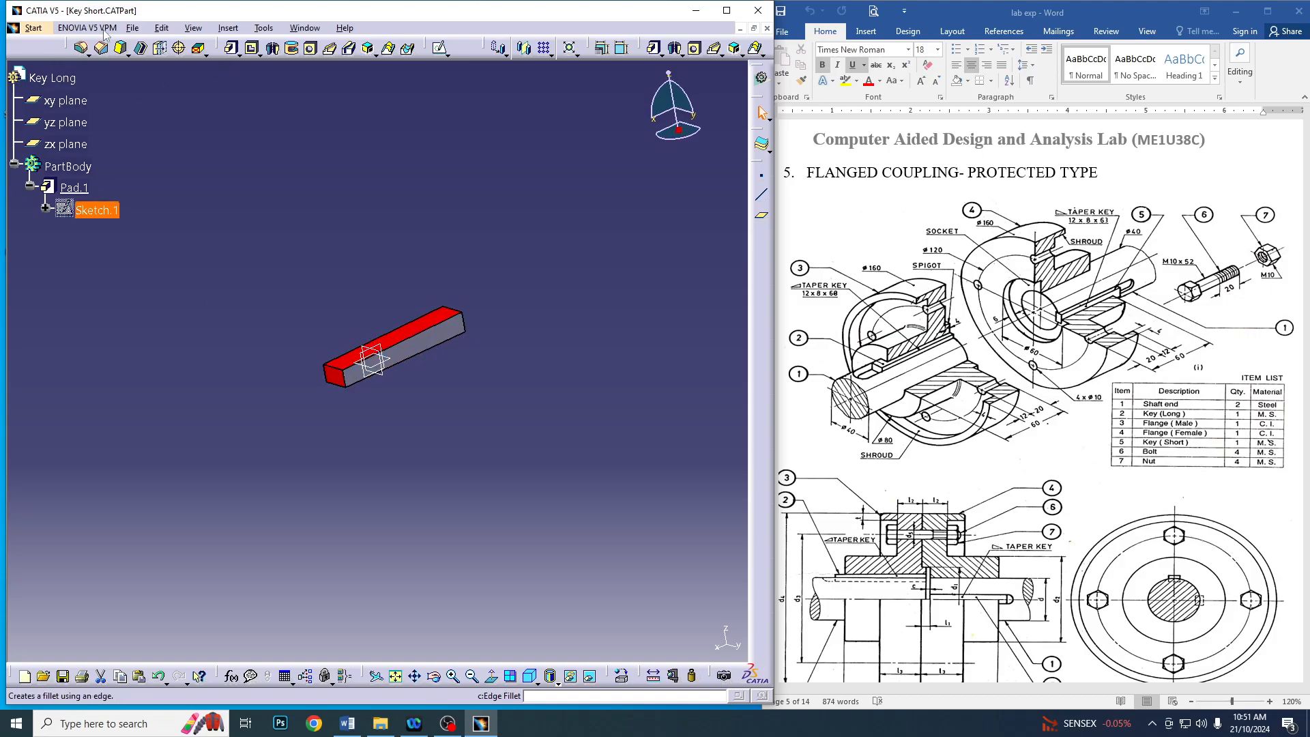
click(133, 28)
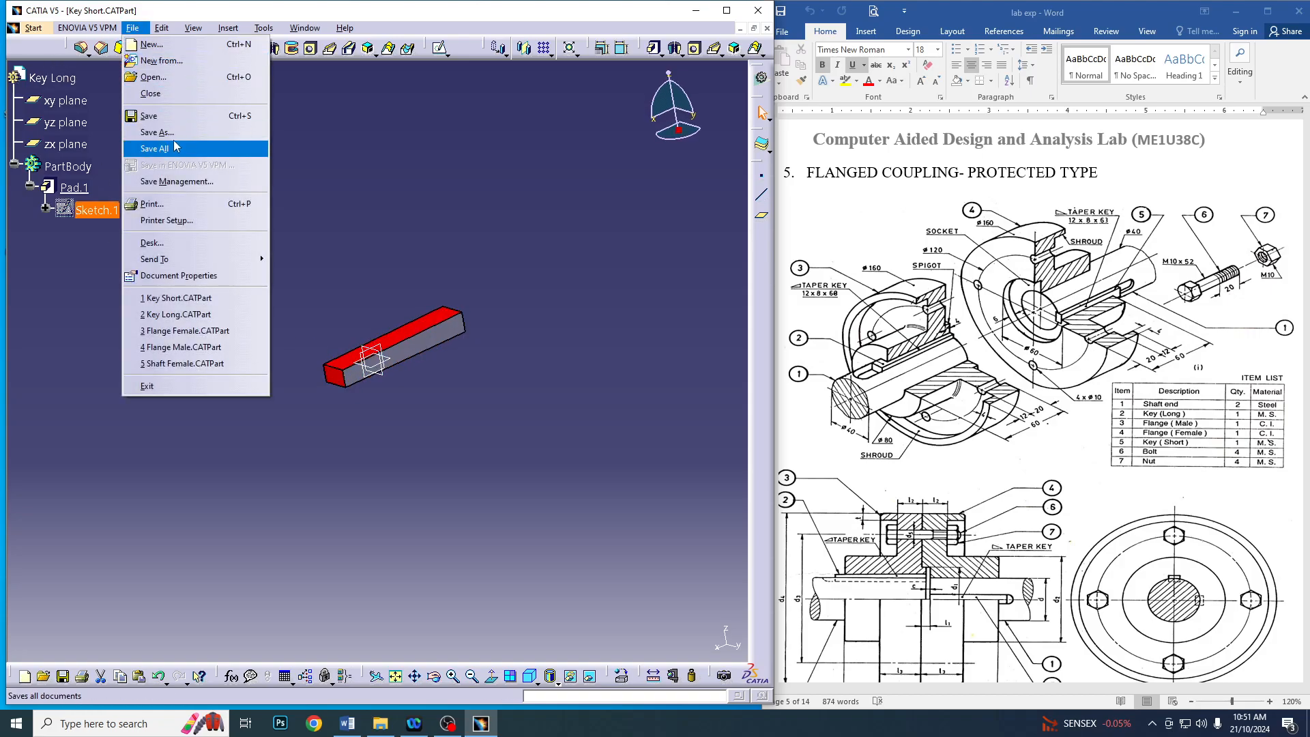
click(153, 116)
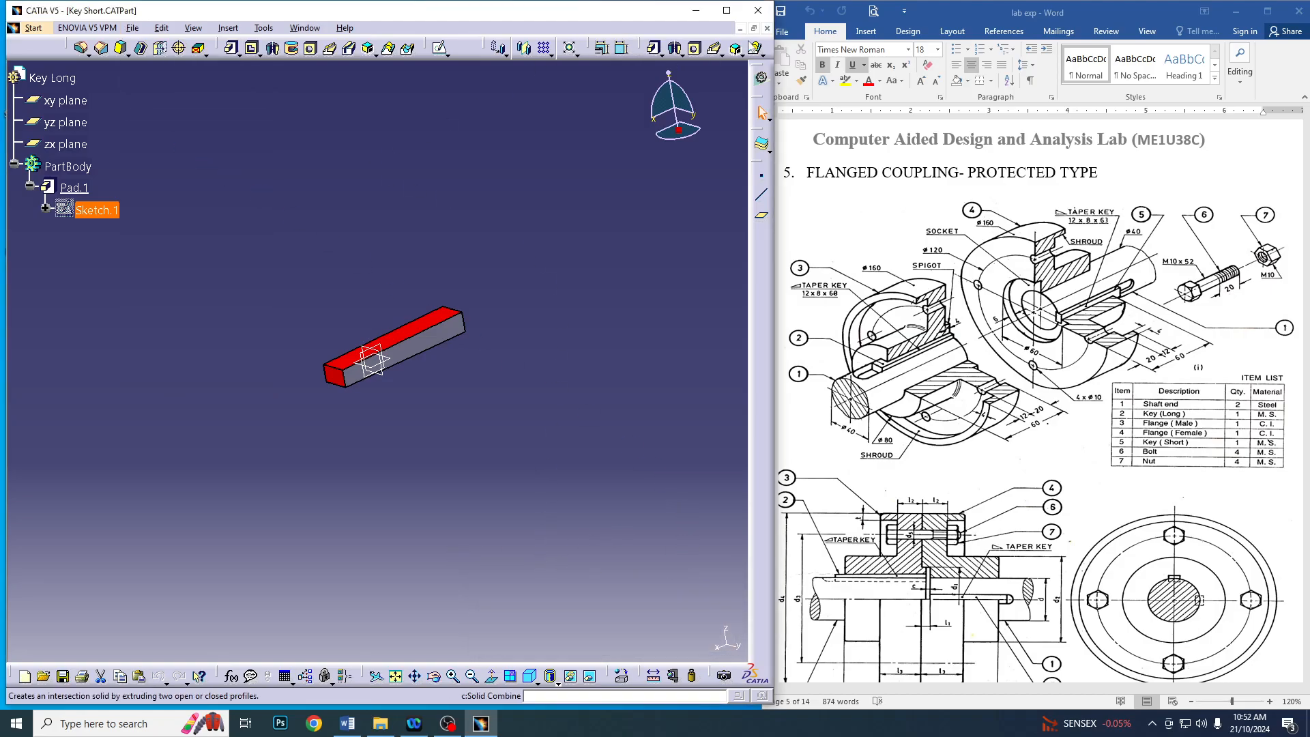
Close the Key Short part and start a new Assembly Design product
click(767, 28)
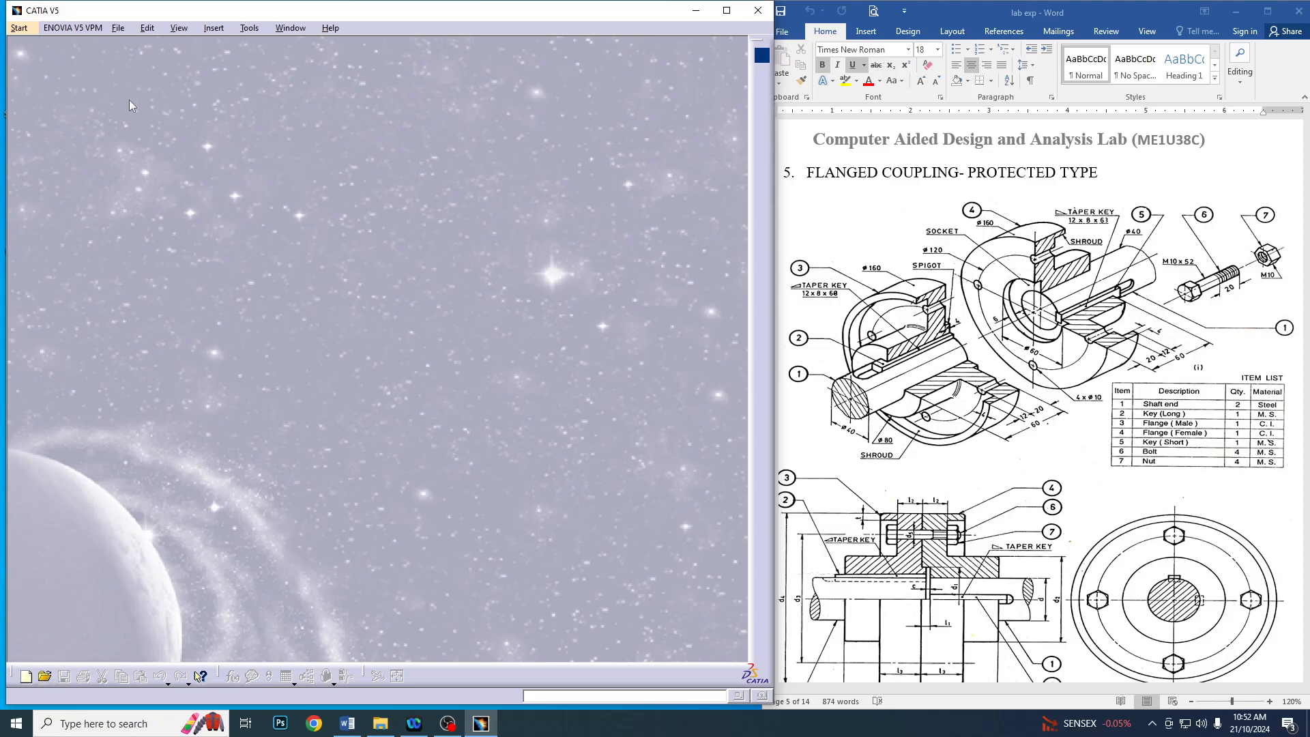
click(30, 26)
mouse_move(42, 60)
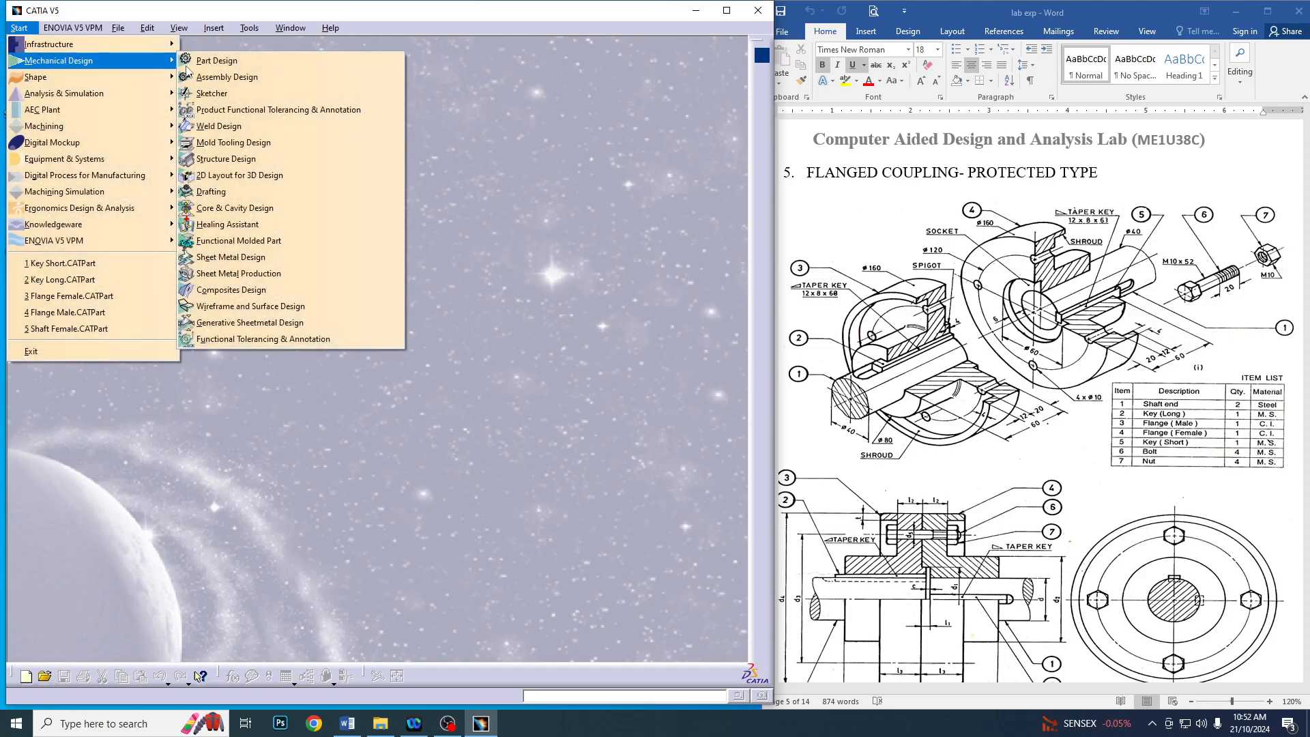
click(232, 77)
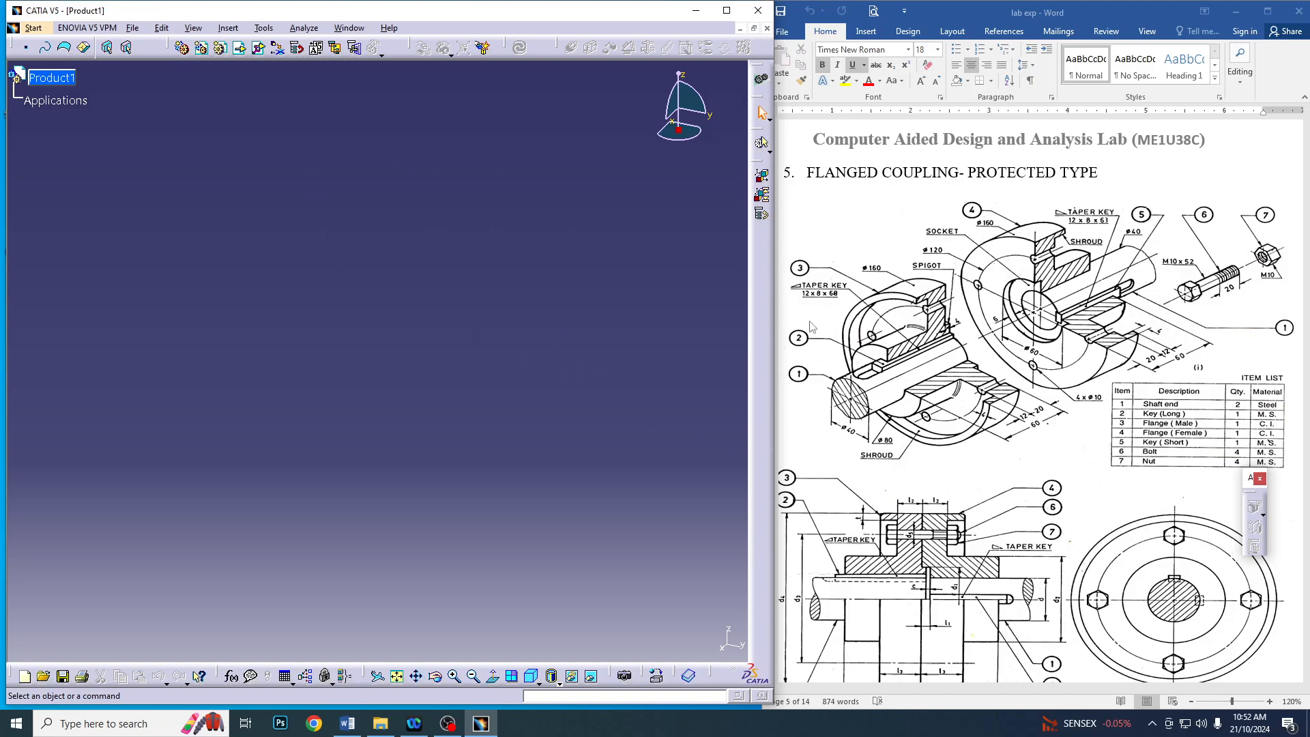
Insert the existing component Flange Male into Product1 from the Flanged coupling protected folder on drive E
click(240, 51)
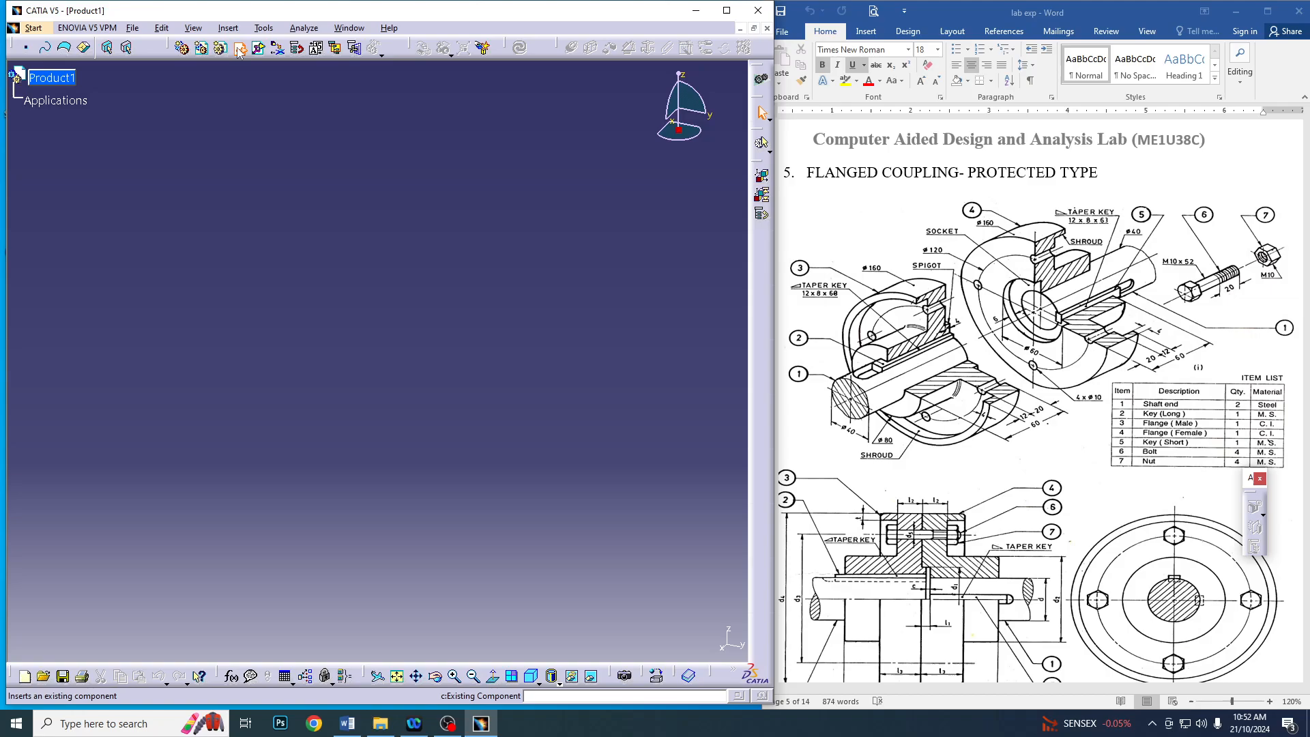
click(66, 82)
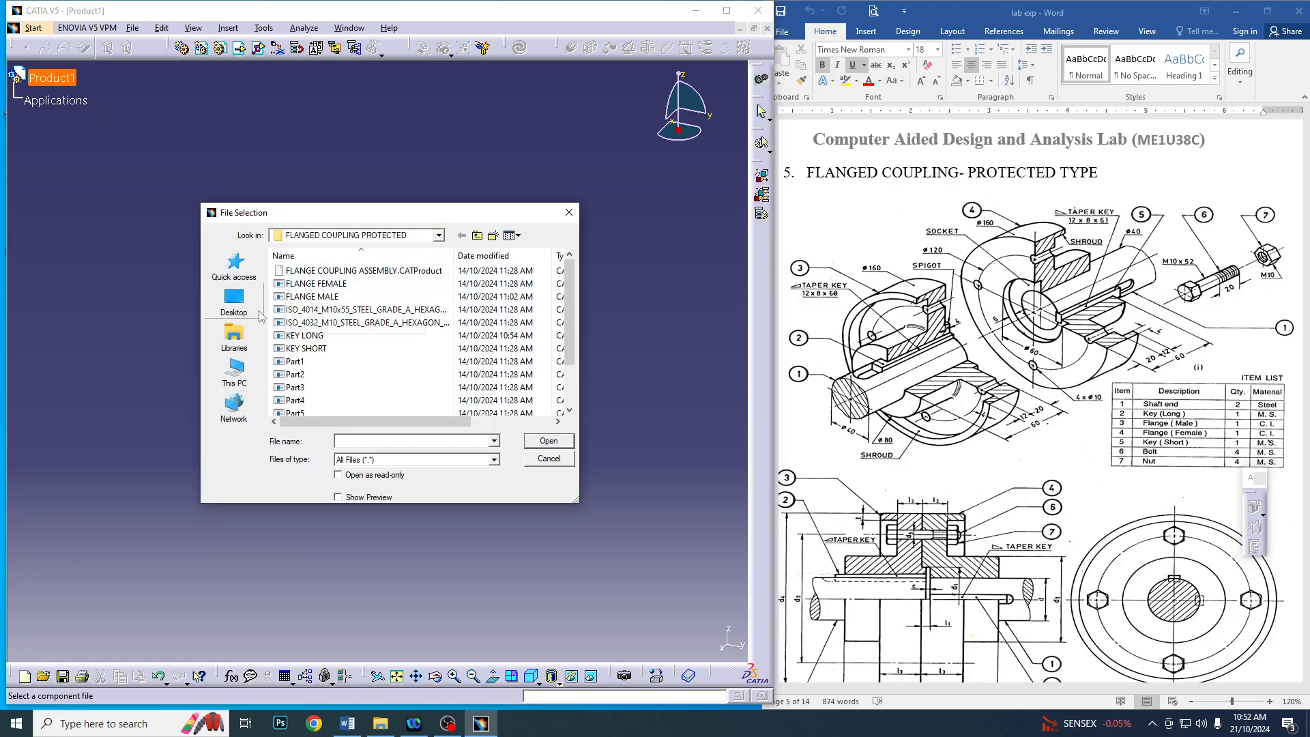
click(238, 375)
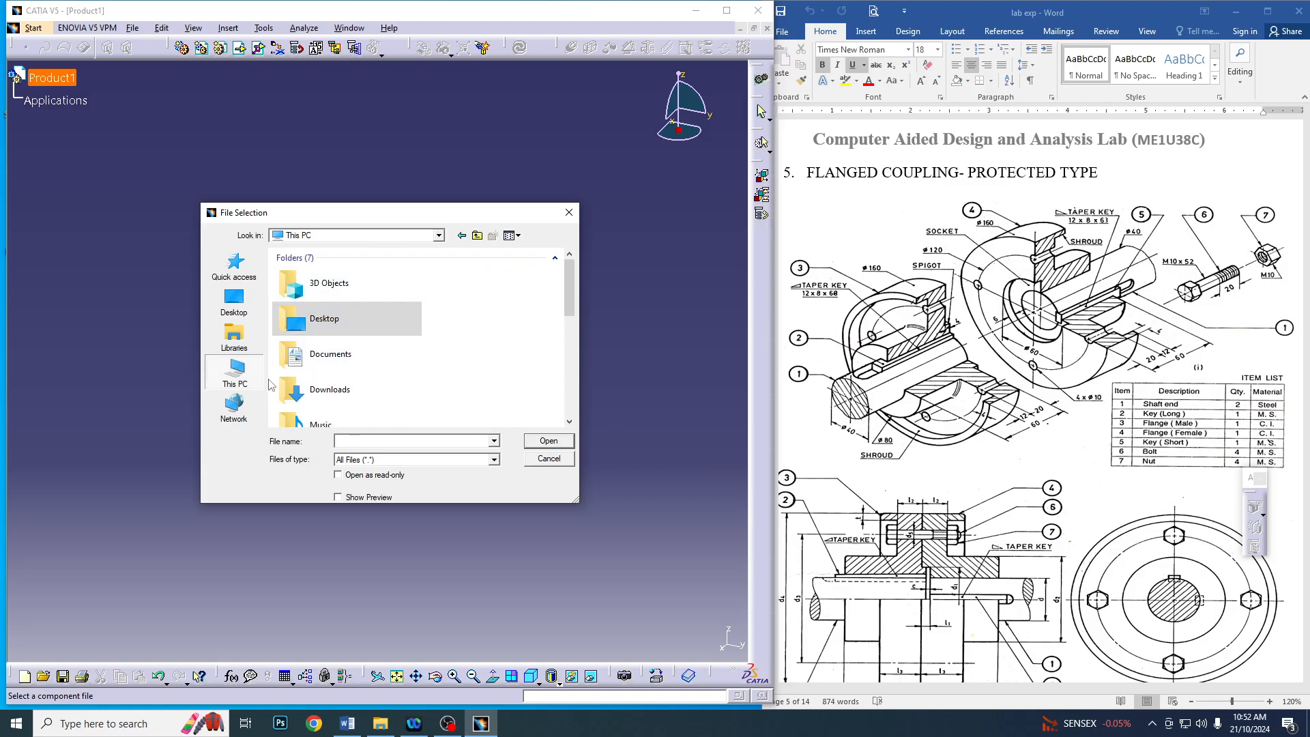
scroll(327, 341, down, 5)
click(368, 293)
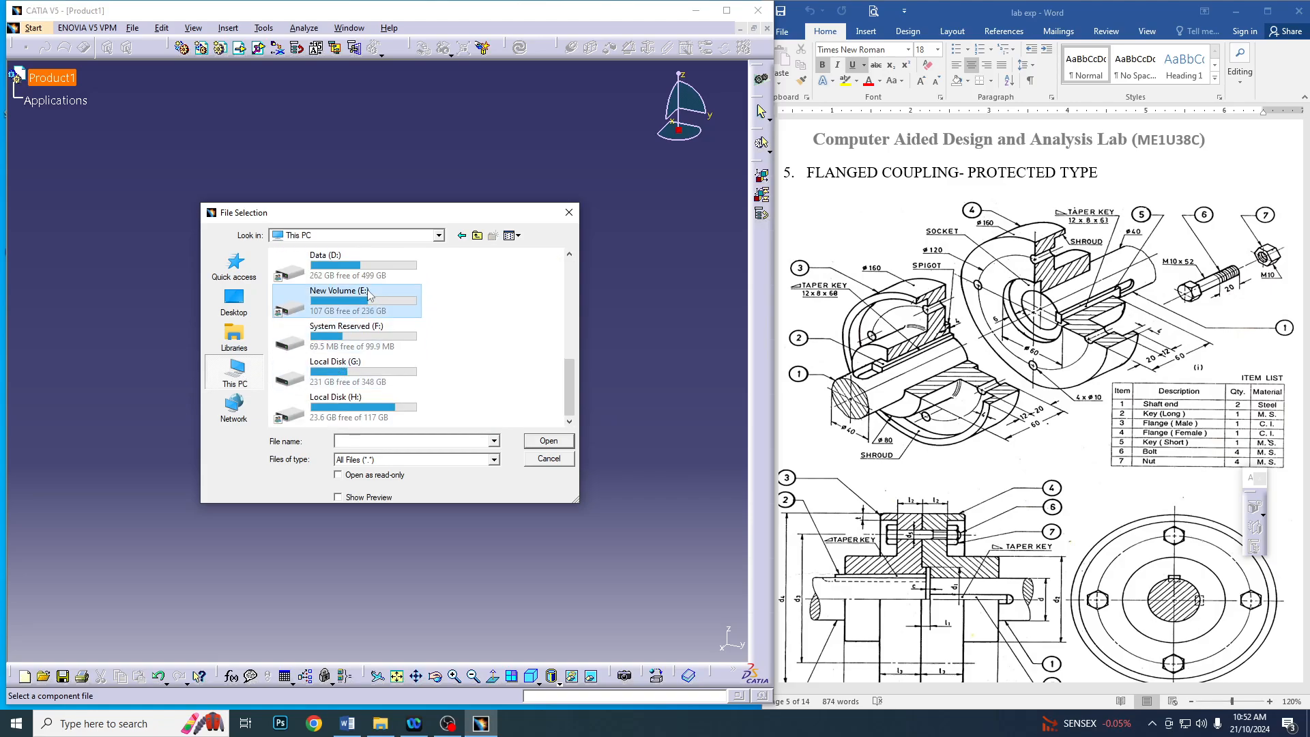
double_click(369, 293)
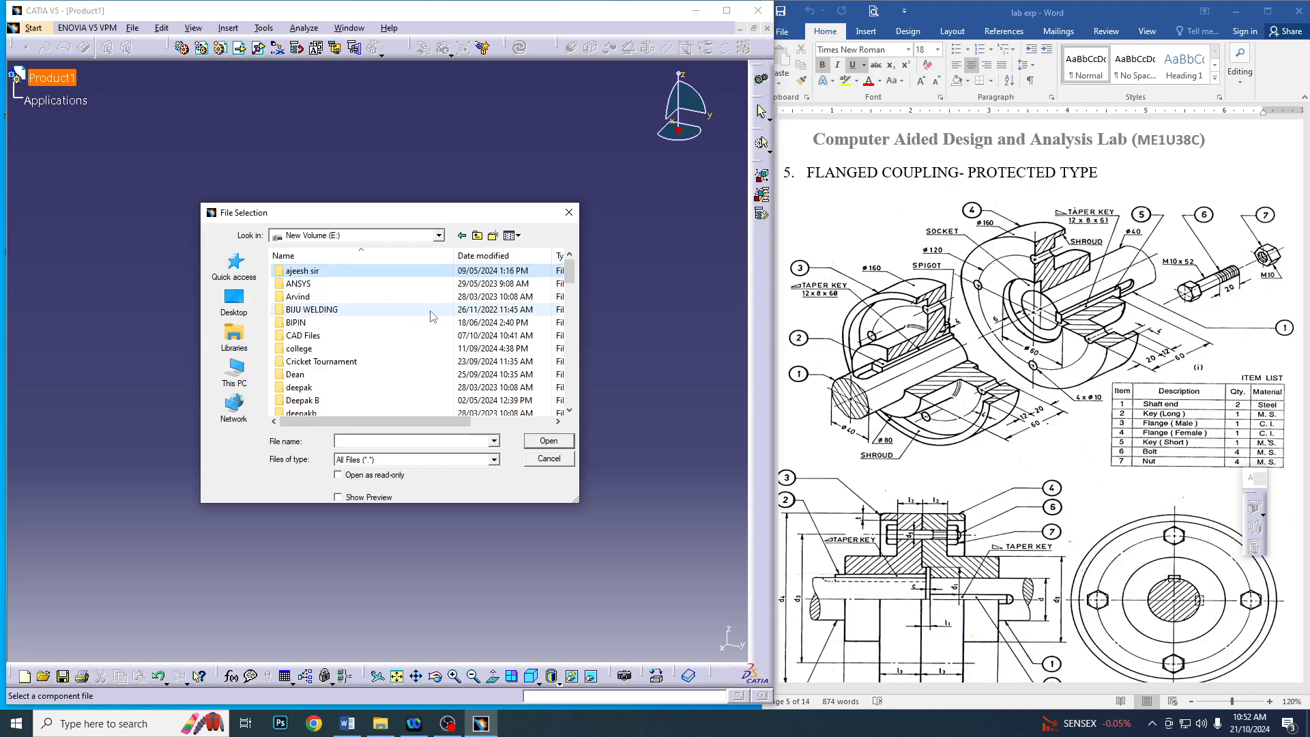
text(fl)
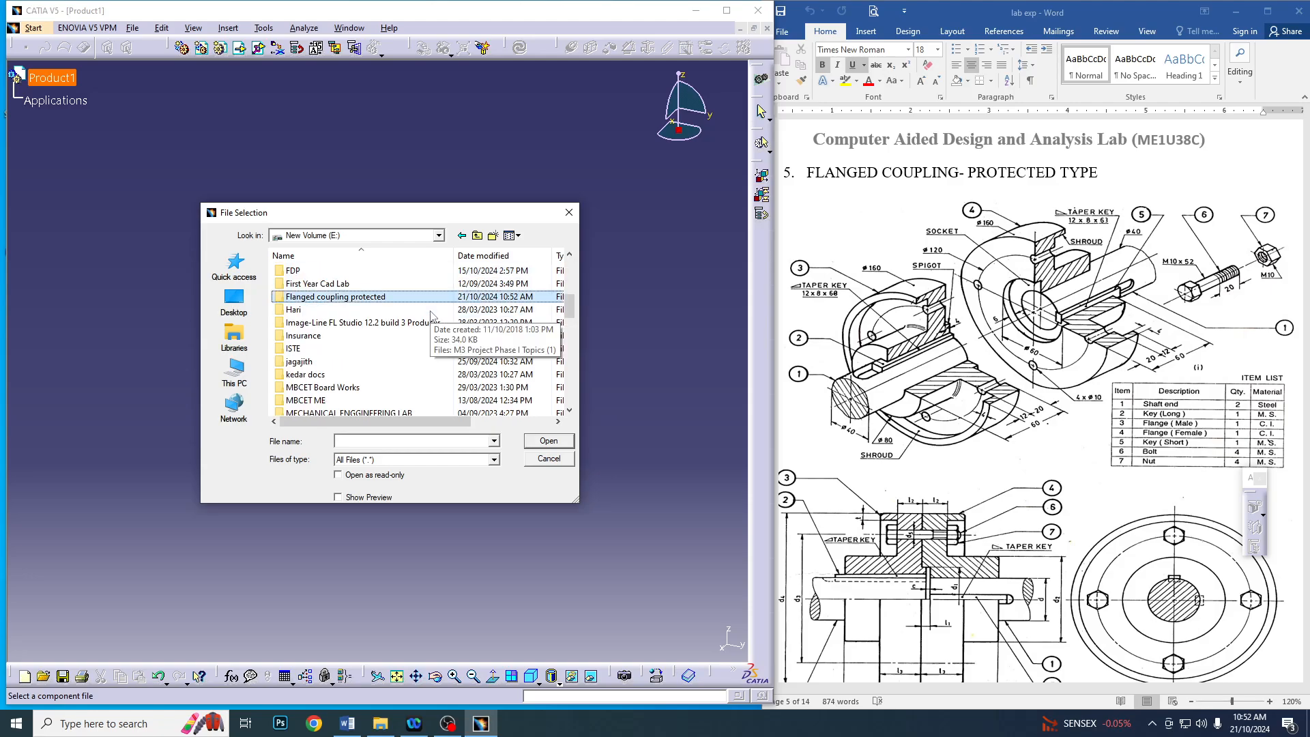
double_click(411, 300)
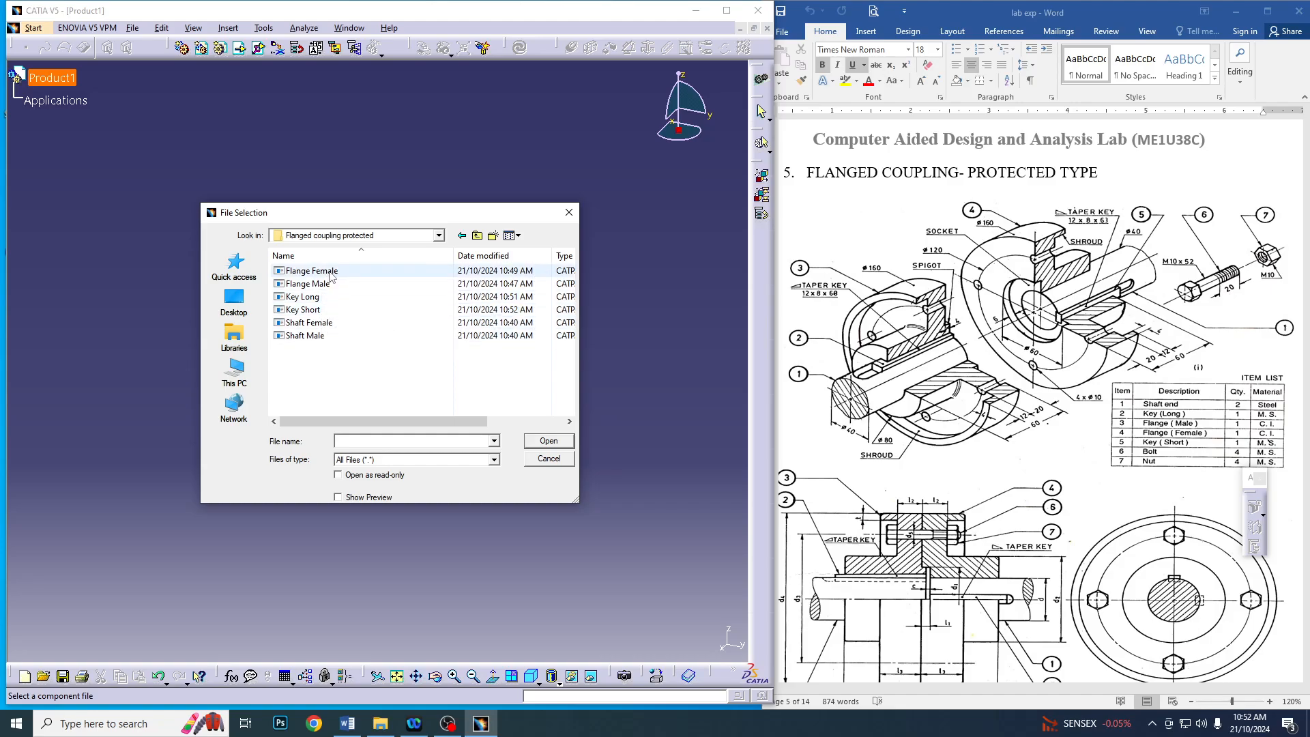
double_click(308, 284)
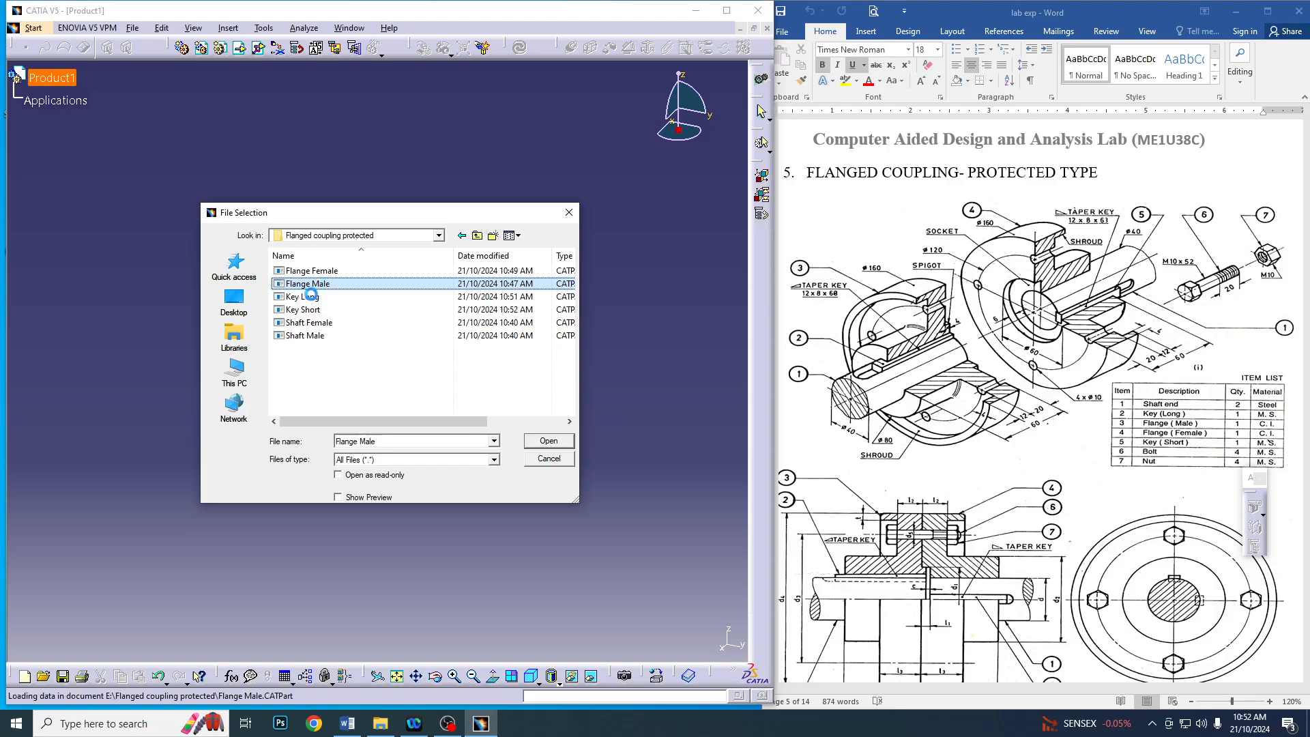
Fix the Flange Male component in place with a Fix constraint
middle_drag(637, 344, 552, 379)
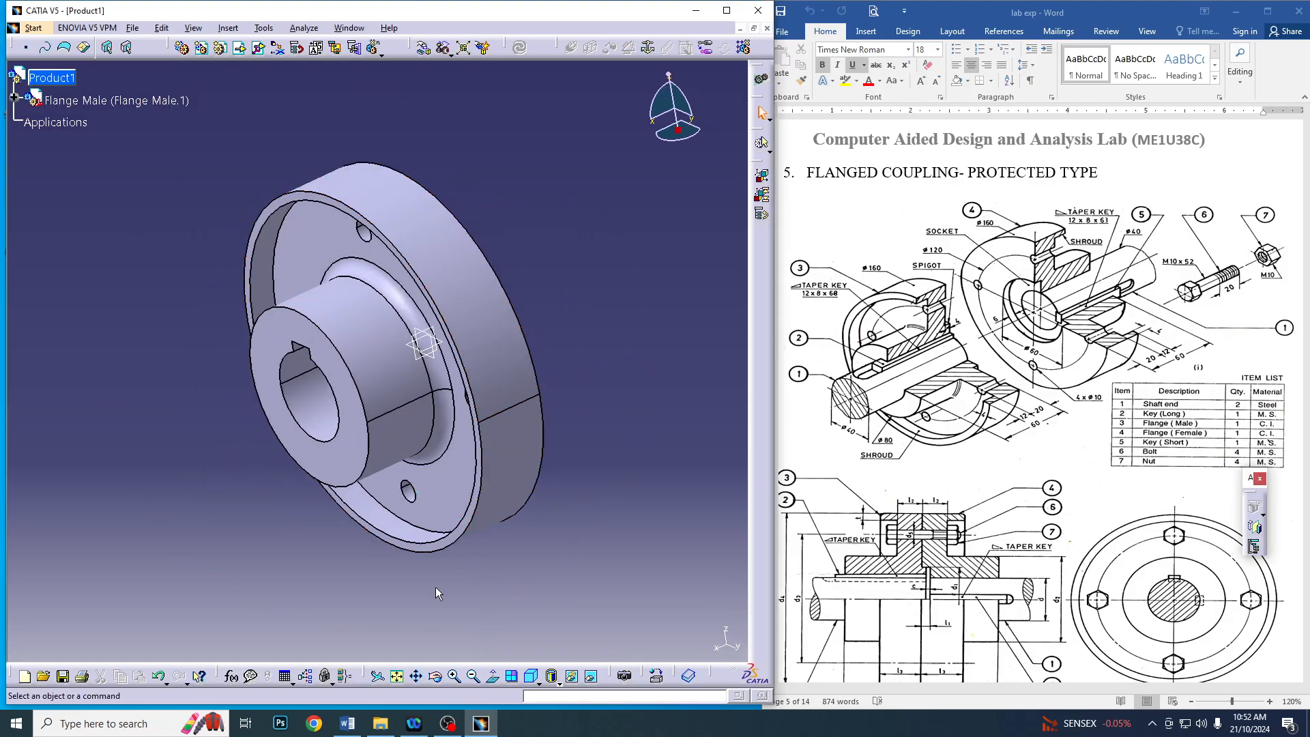
click(472, 676)
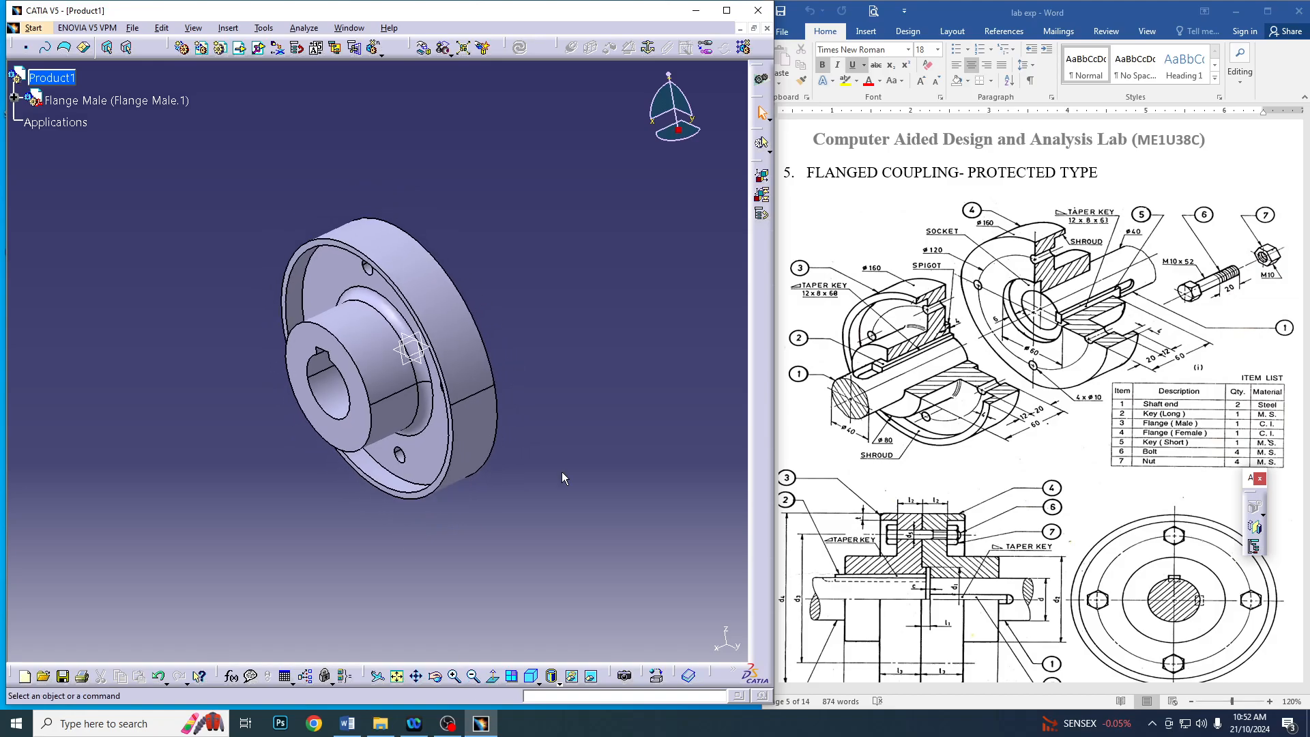
middle_drag(518, 472, 234, 477)
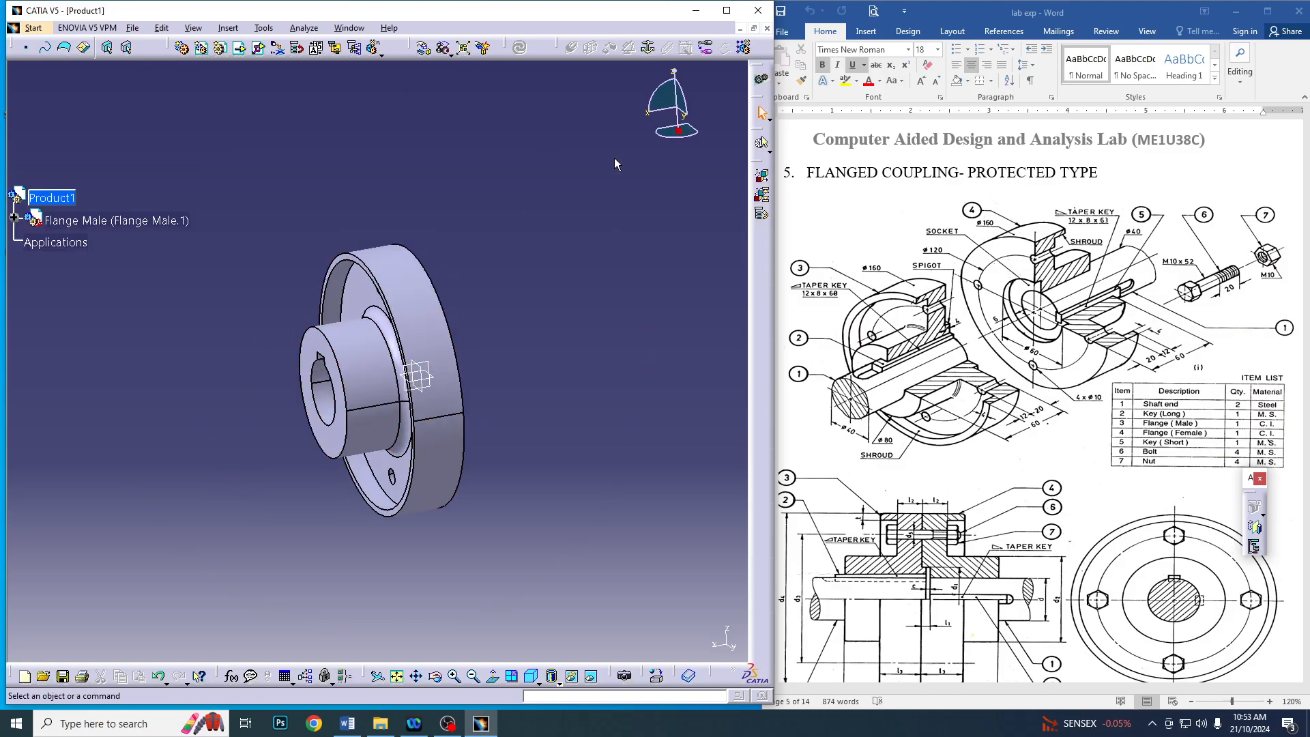
click(651, 47)
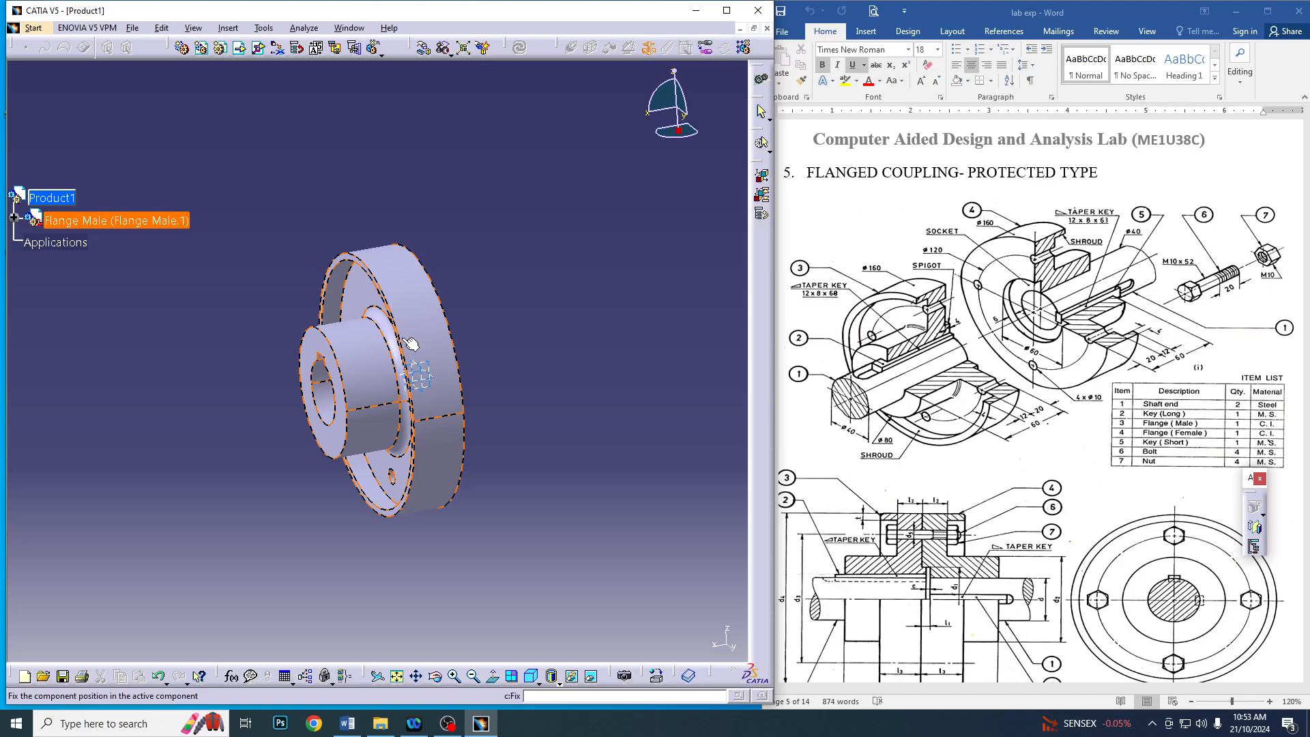
click(75, 221)
click(15, 242)
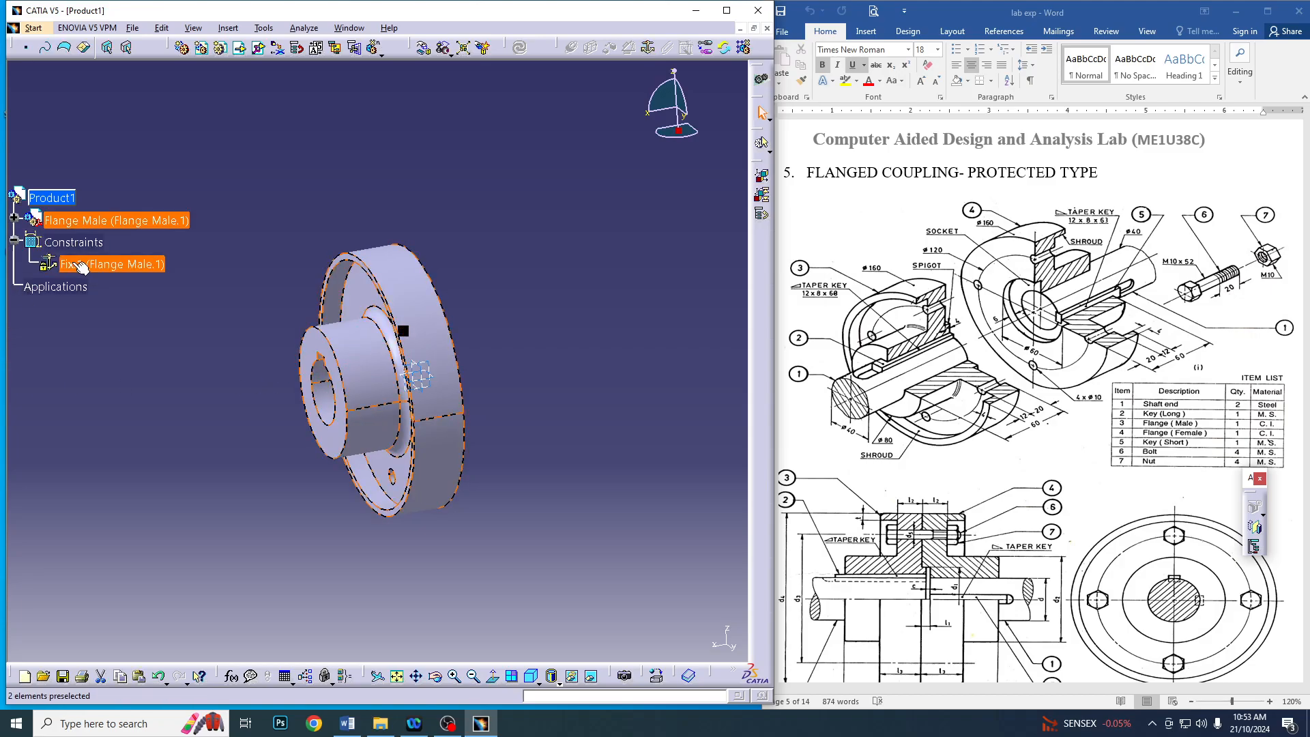
click(123, 268)
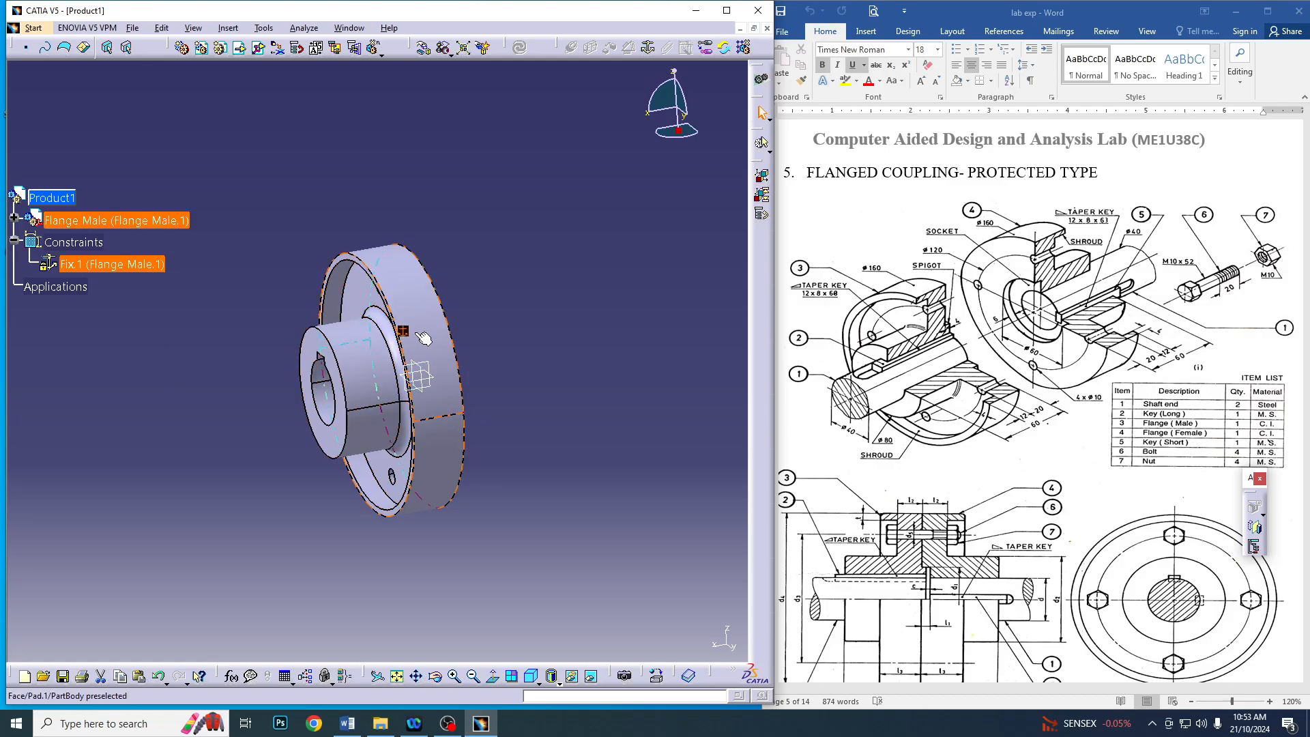
click(598, 309)
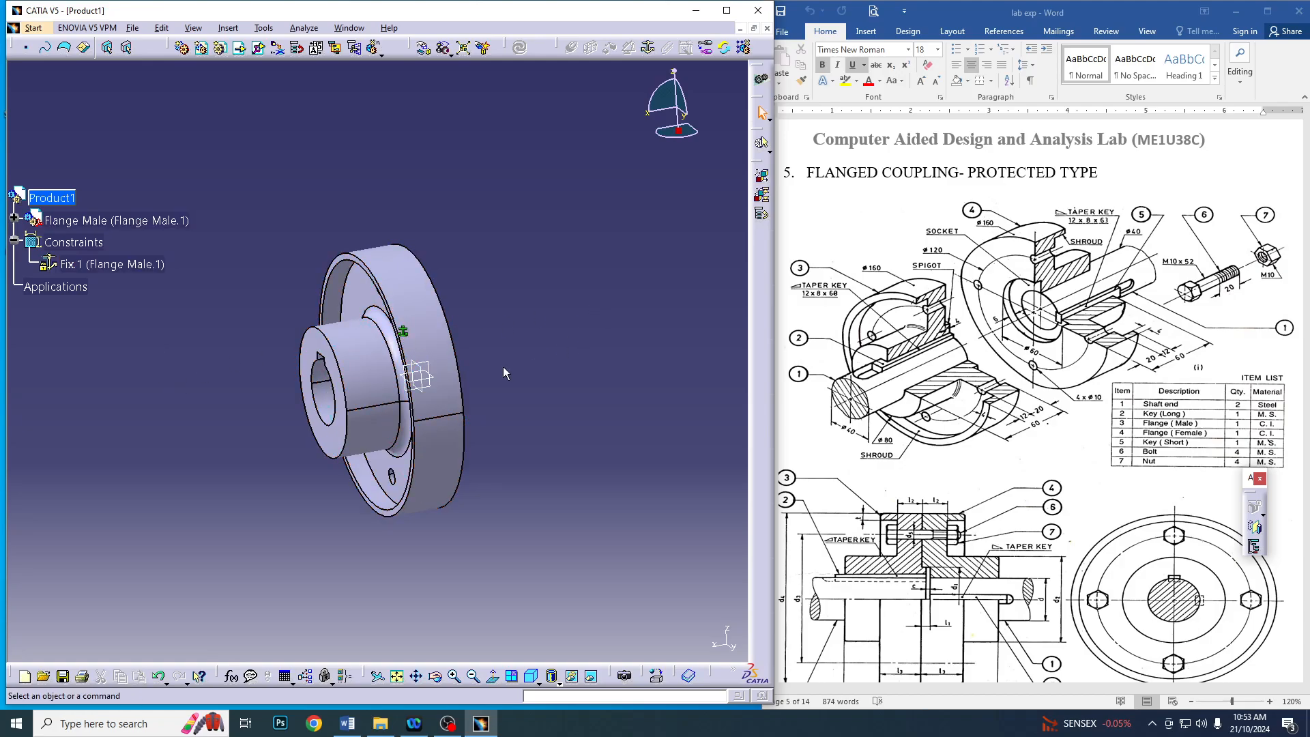
Insert the existing component Shaft Male into Product1 from the Flanged coupling protected folder
click(239, 49)
click(74, 198)
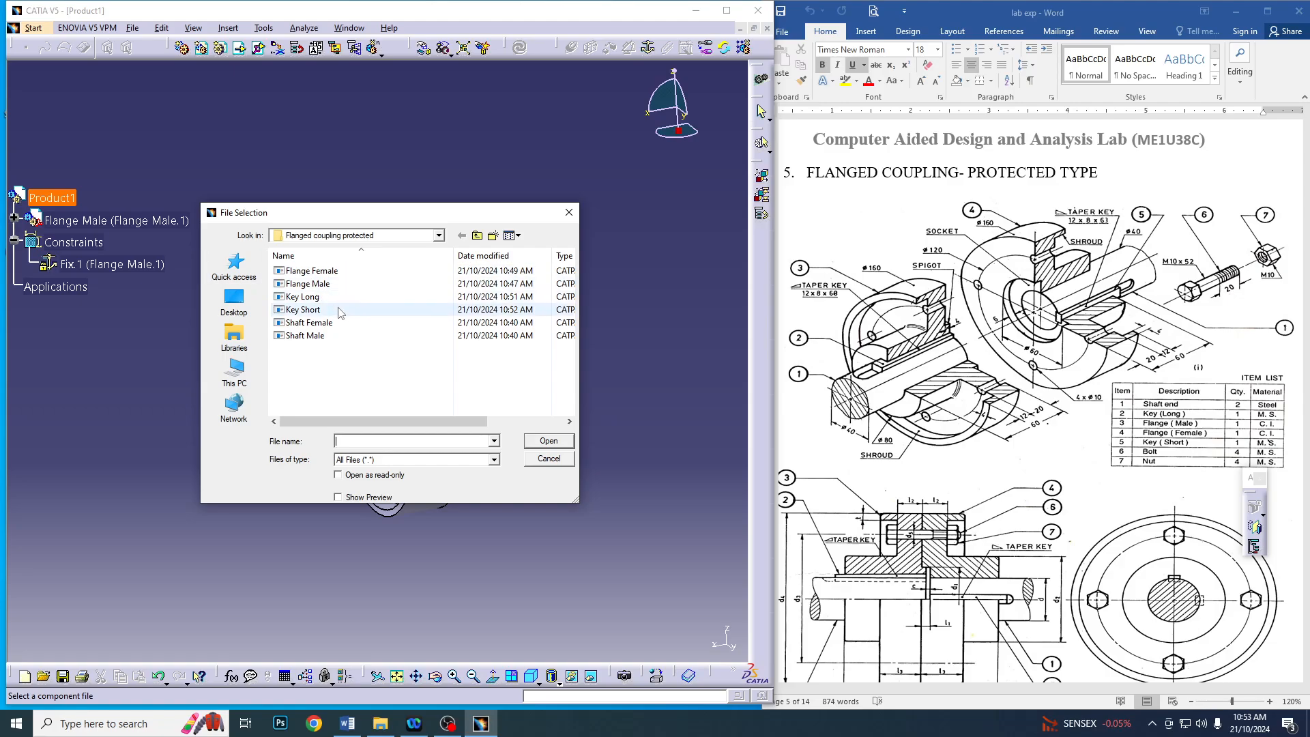
double_click(304, 336)
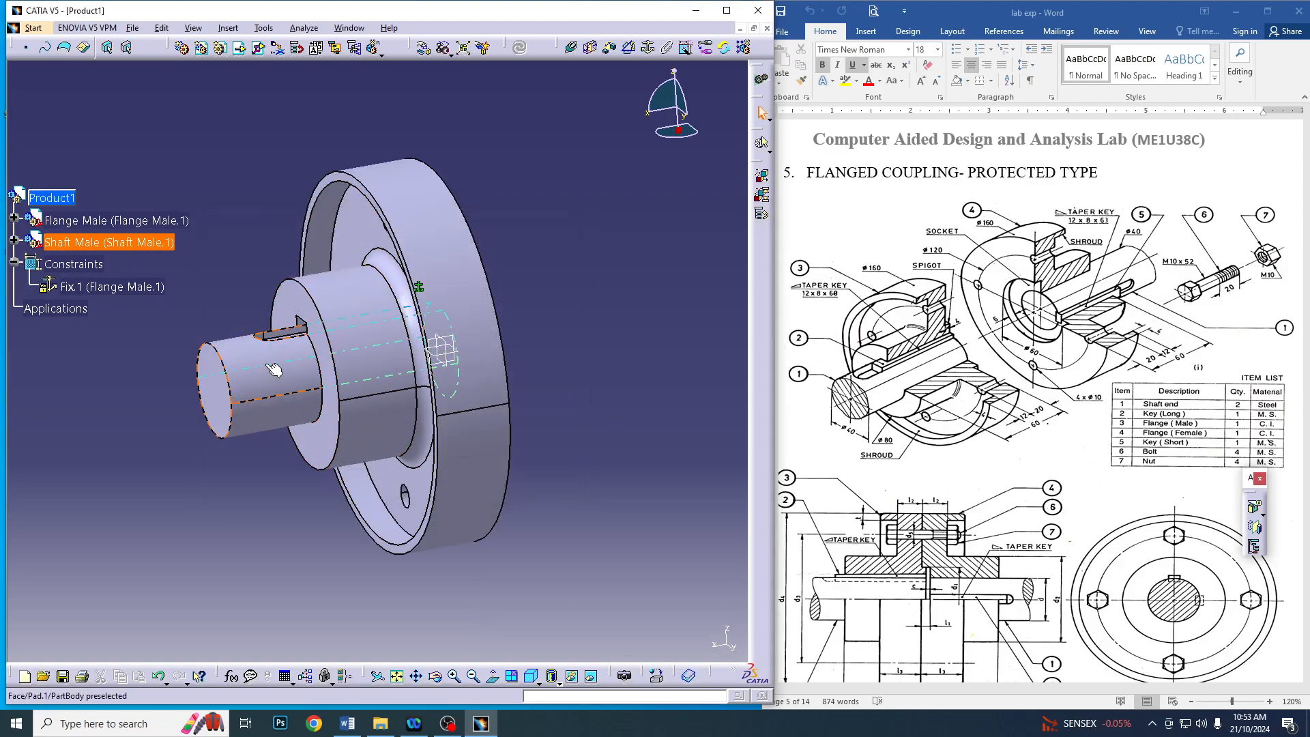
Move the Shaft Male along the X axis with Manipulation until it is clear of the flange hub
middle_drag(475, 309, 537, 320)
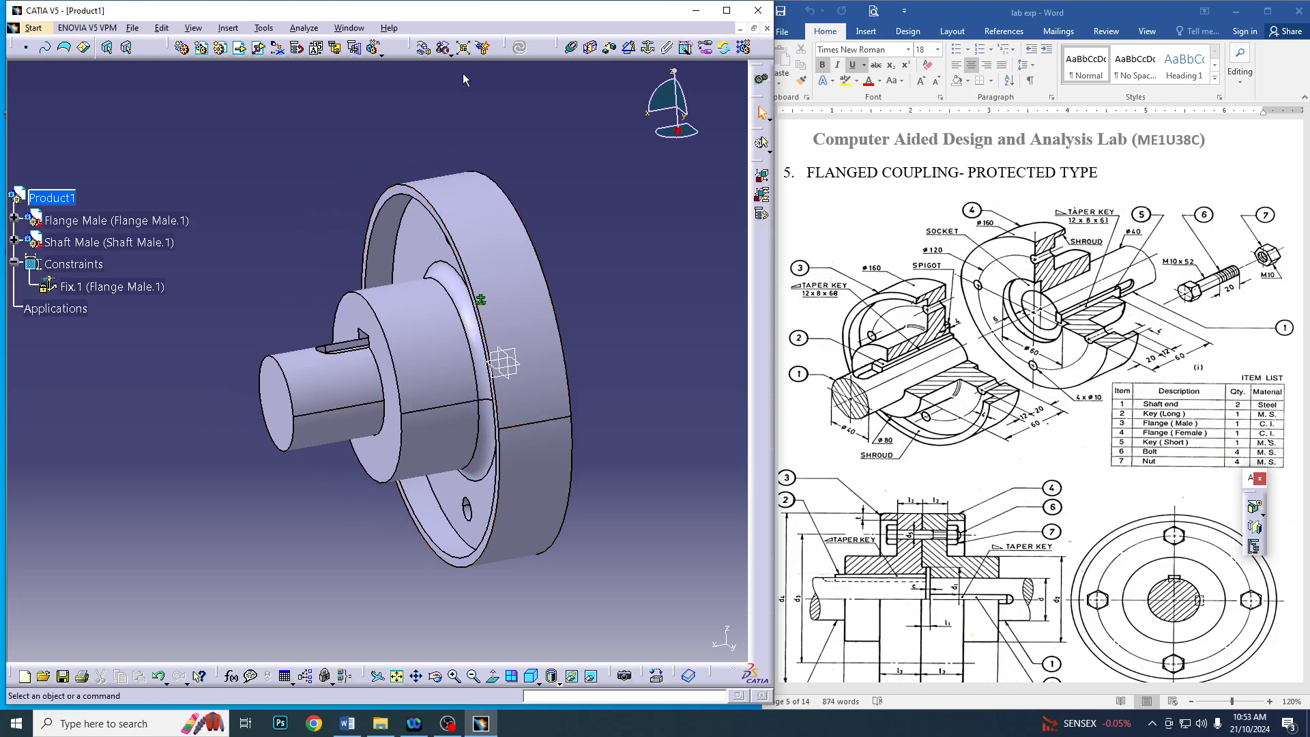
click(423, 47)
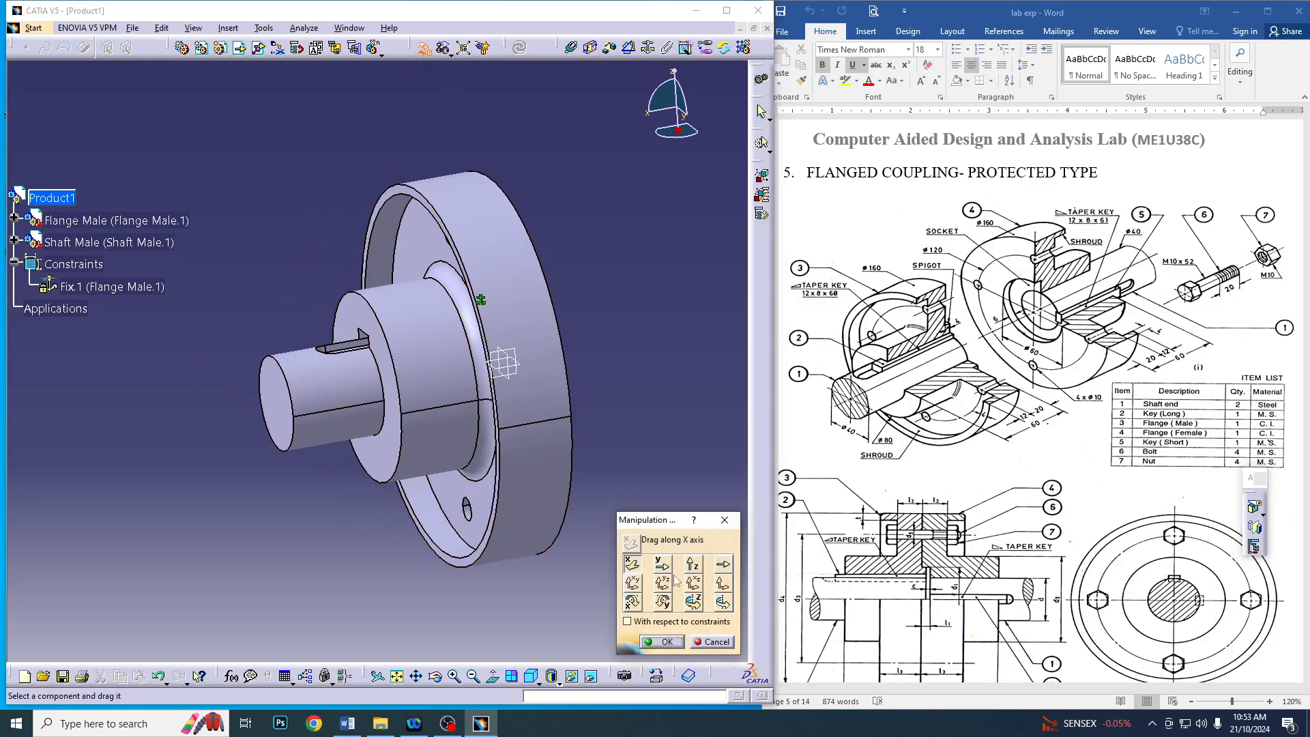
drag(321, 393, 119, 382)
click(662, 641)
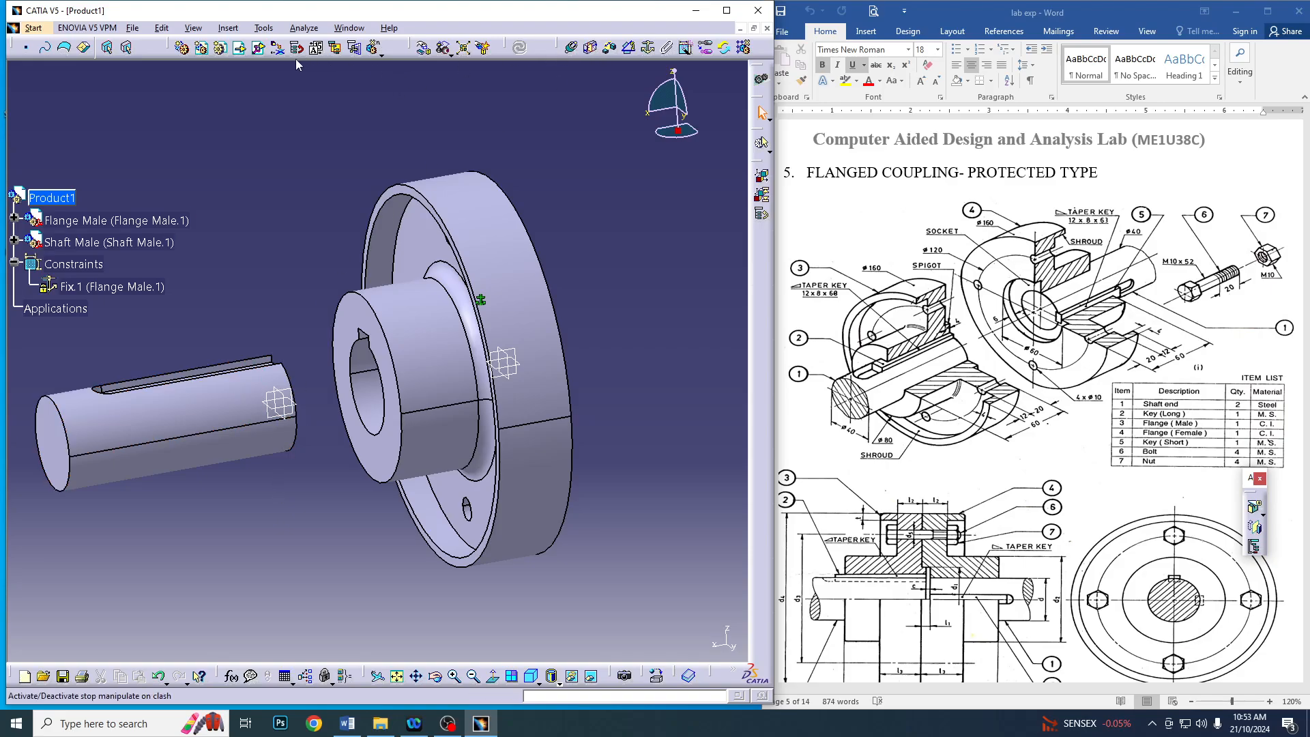
Add a coincidence constraint between the flange bore's axis and the shaft's axis
click(571, 49)
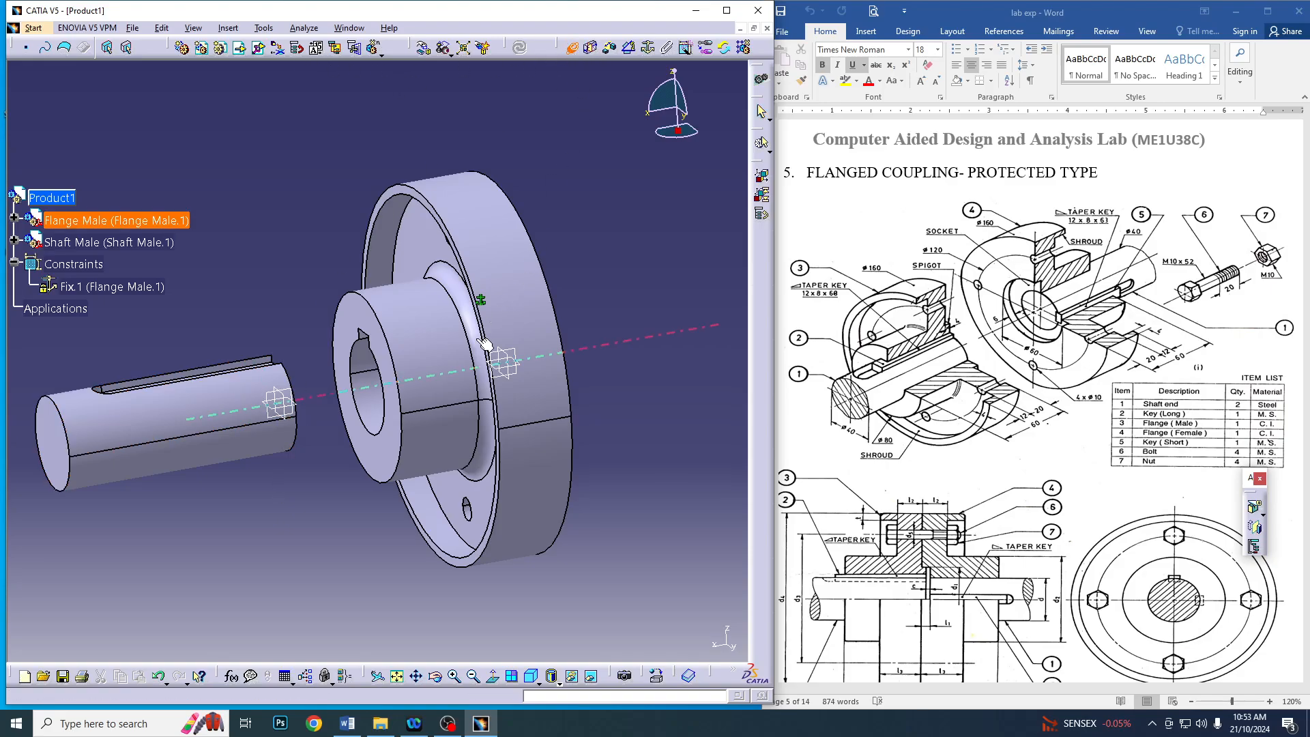
click(373, 390)
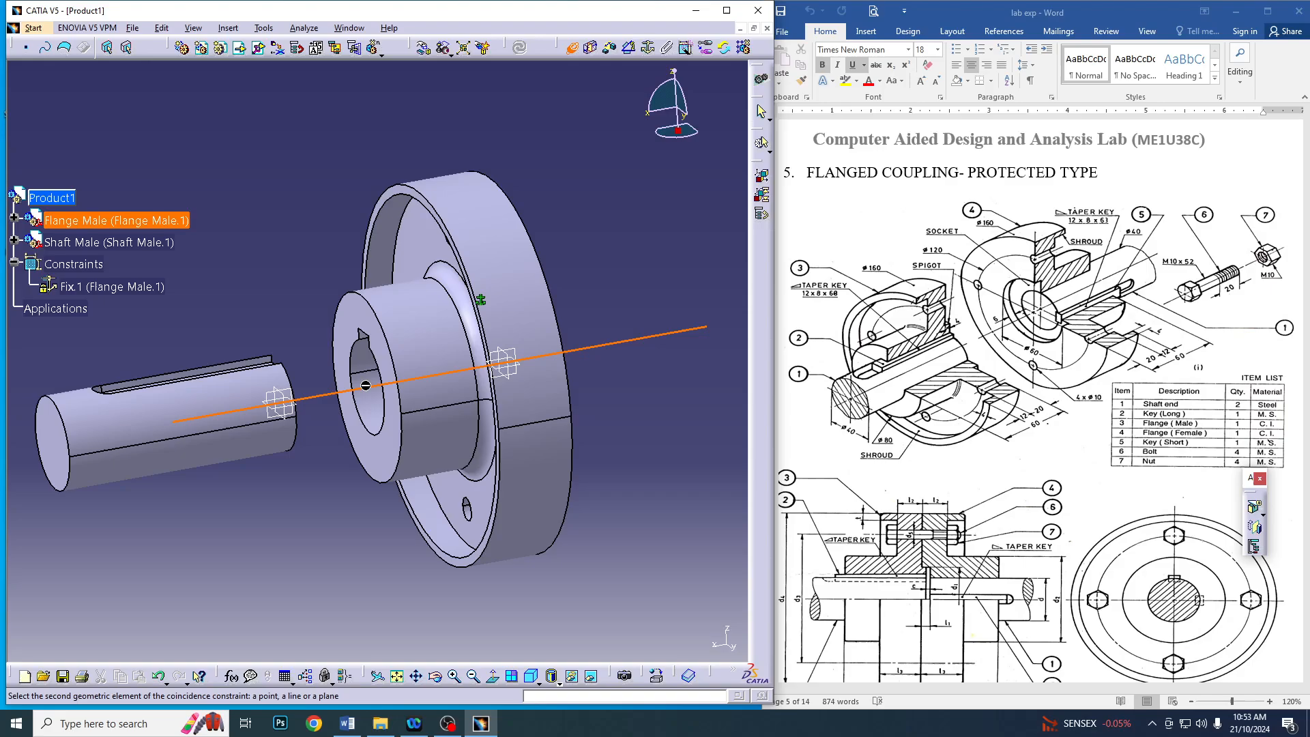
click(154, 427)
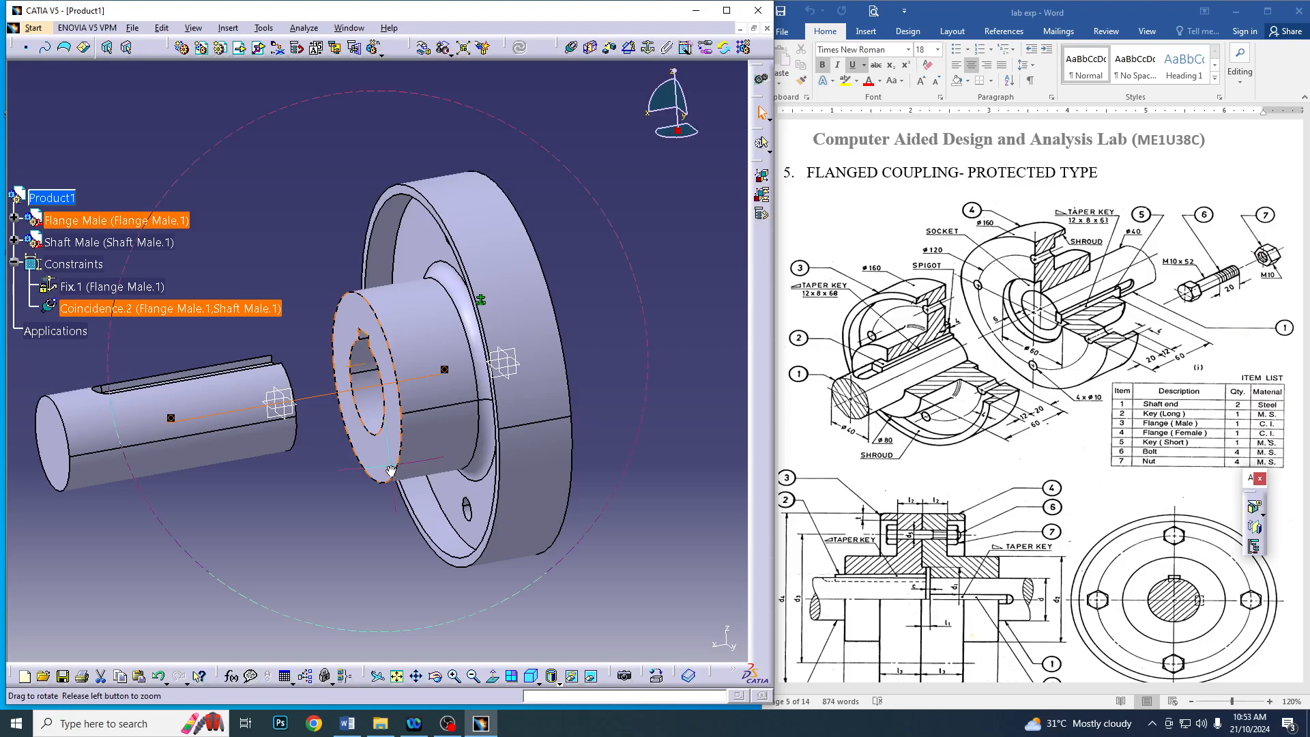
Add a coincidence constraint between the shaft keyway's upper edge and the matching keyway edge in the flange bore
middle_drag(388, 465, 438, 379)
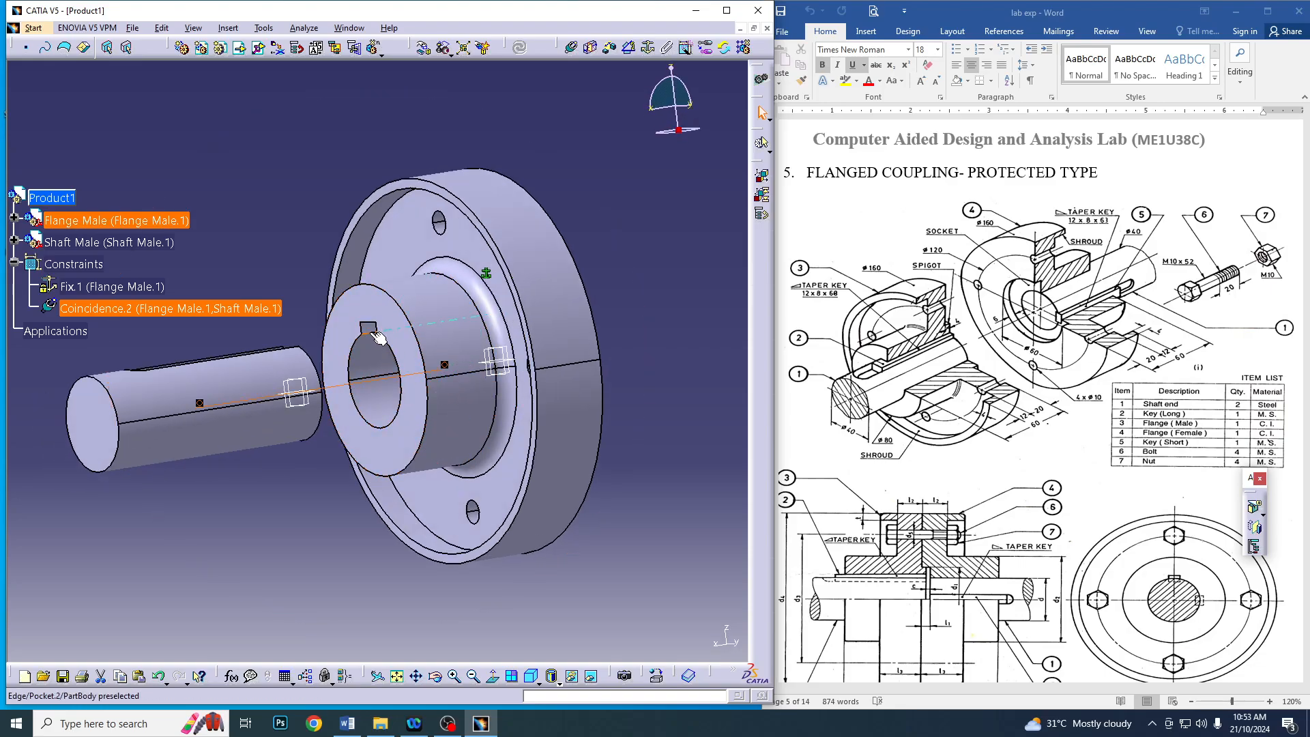
middle_drag(294, 314, 323, 385)
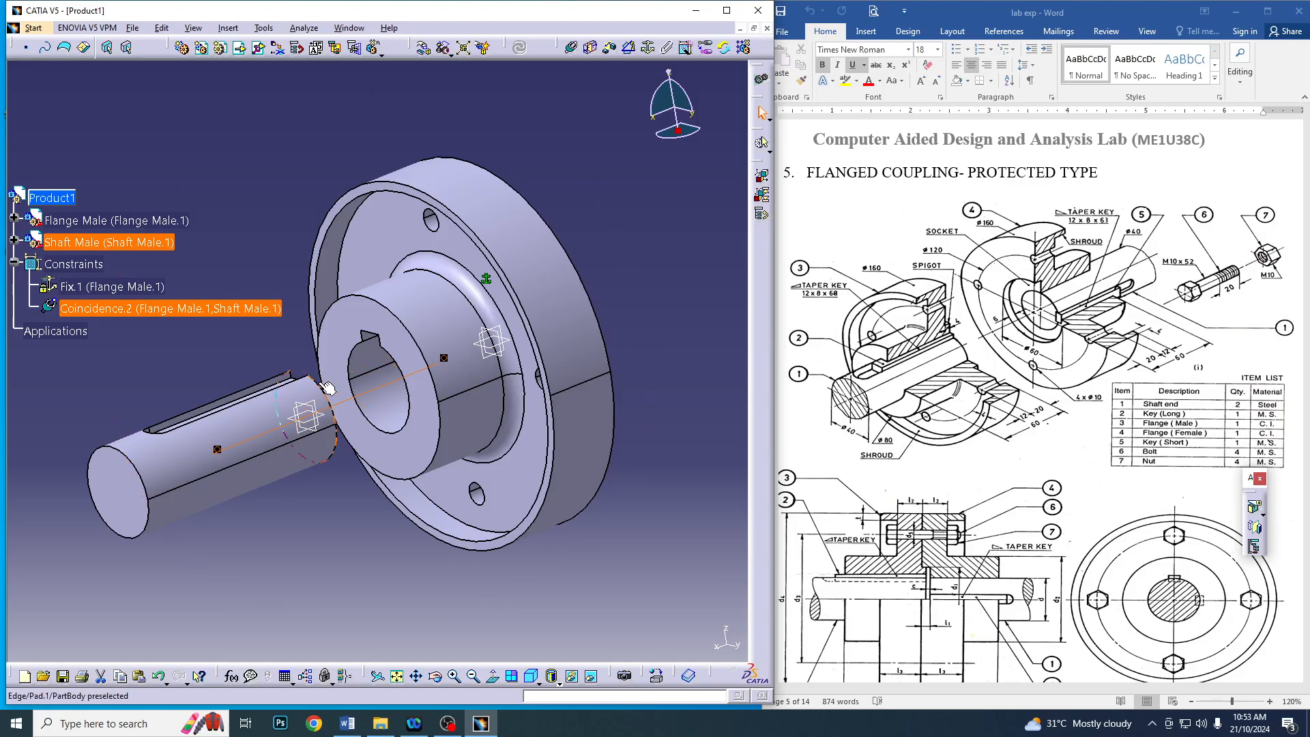
click(572, 47)
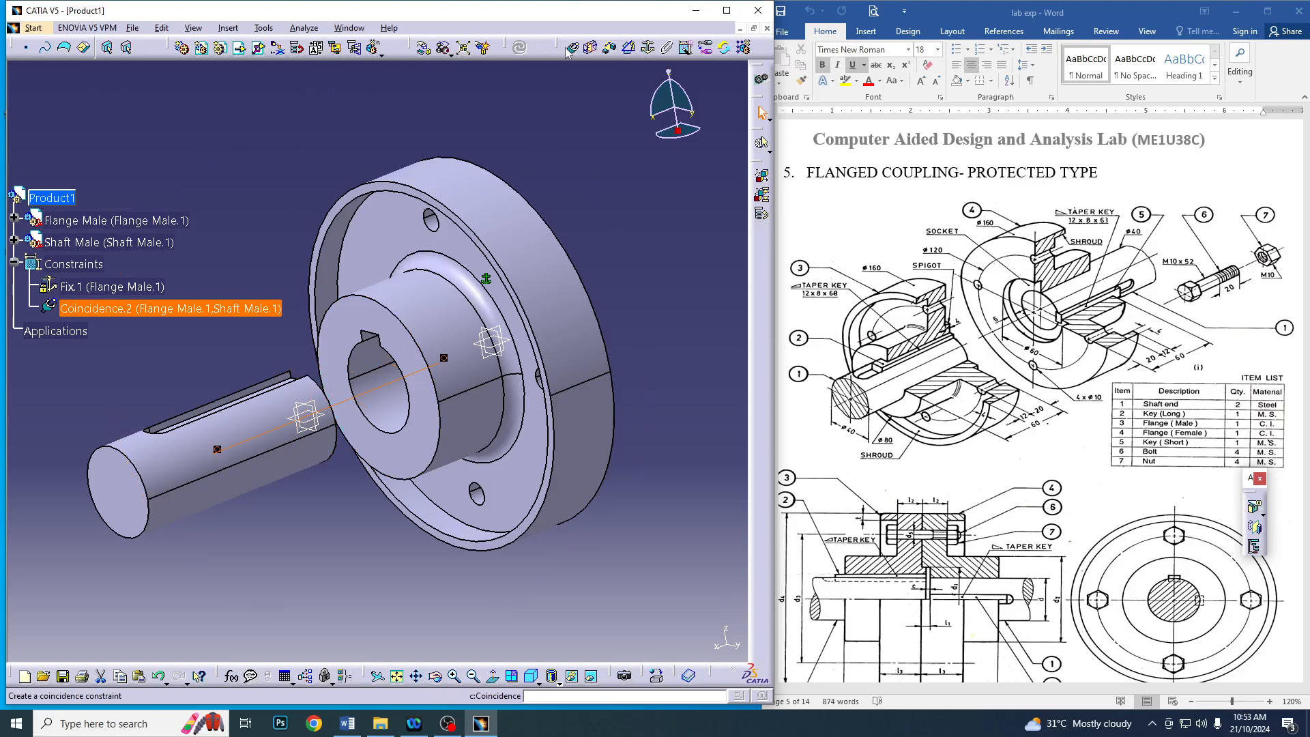
click(276, 379)
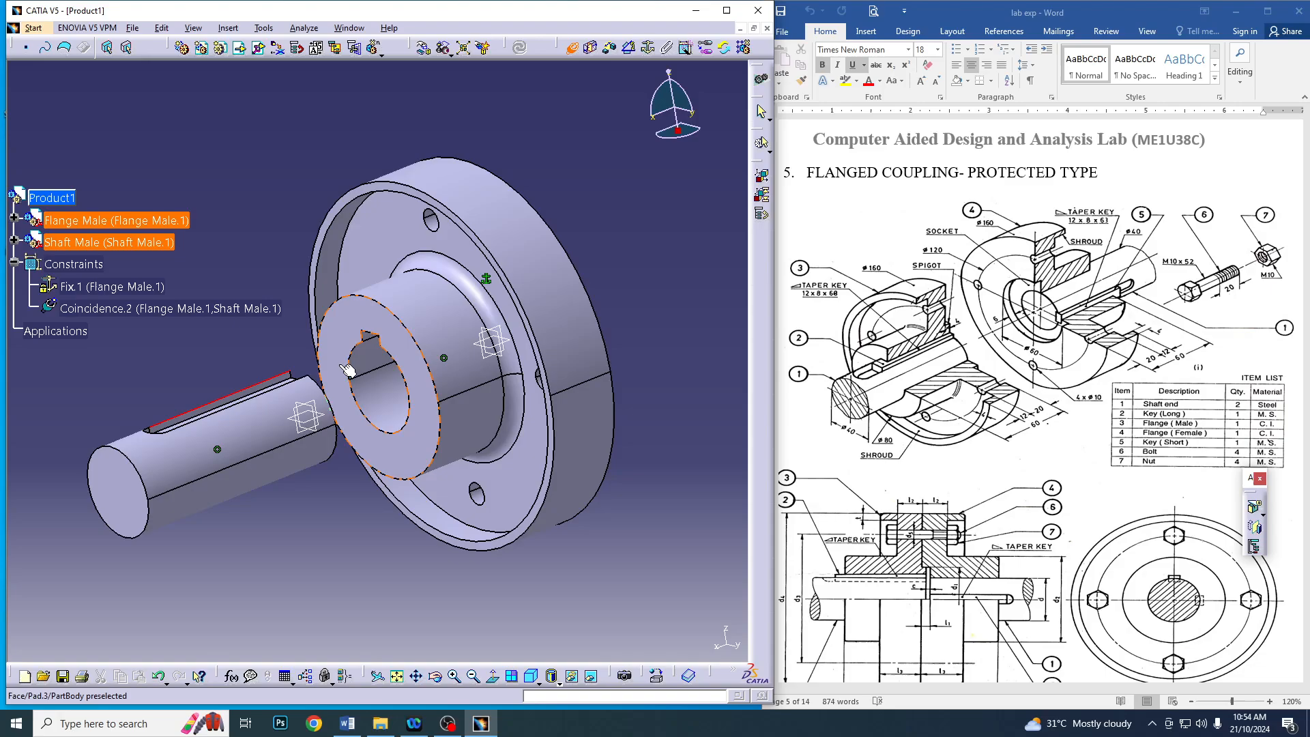
click(382, 341)
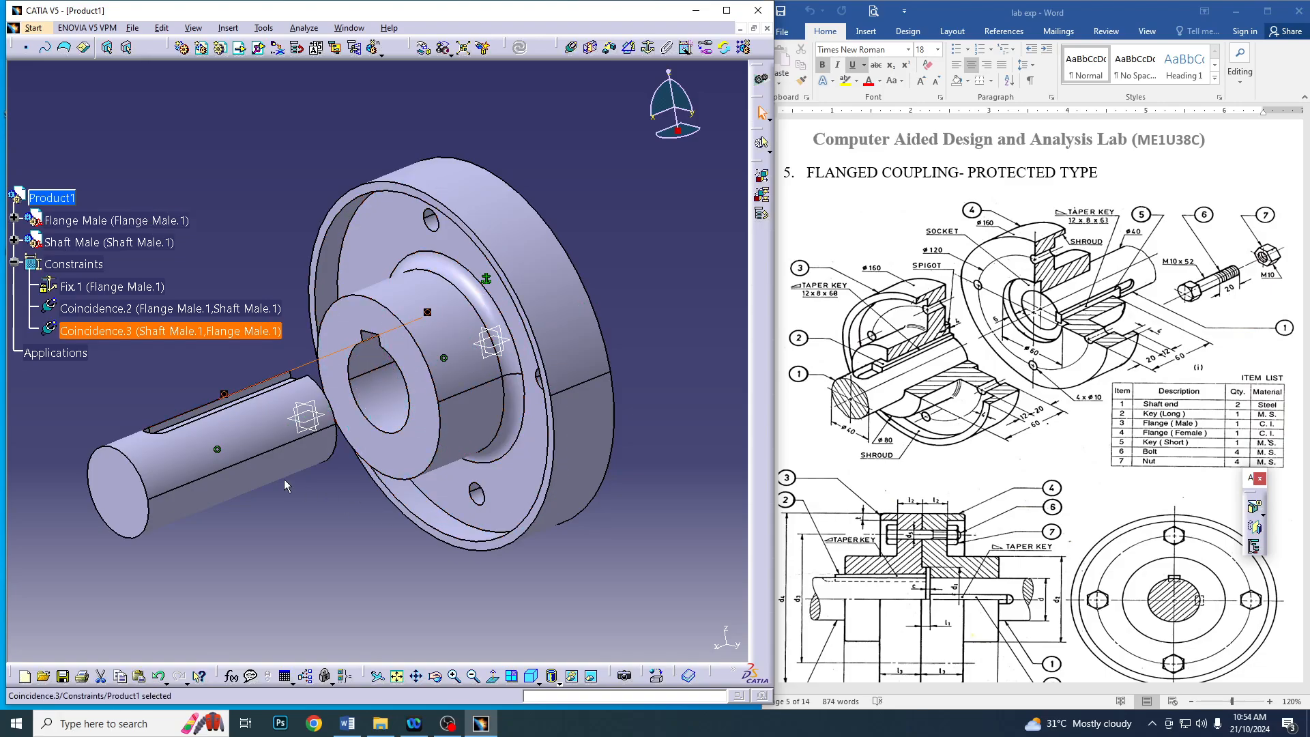
Add an offset constraint of 0 mm between the shaft's inner end face and the flange's raised spigot face, and update the assembly
middle_drag(404, 505, 321, 286)
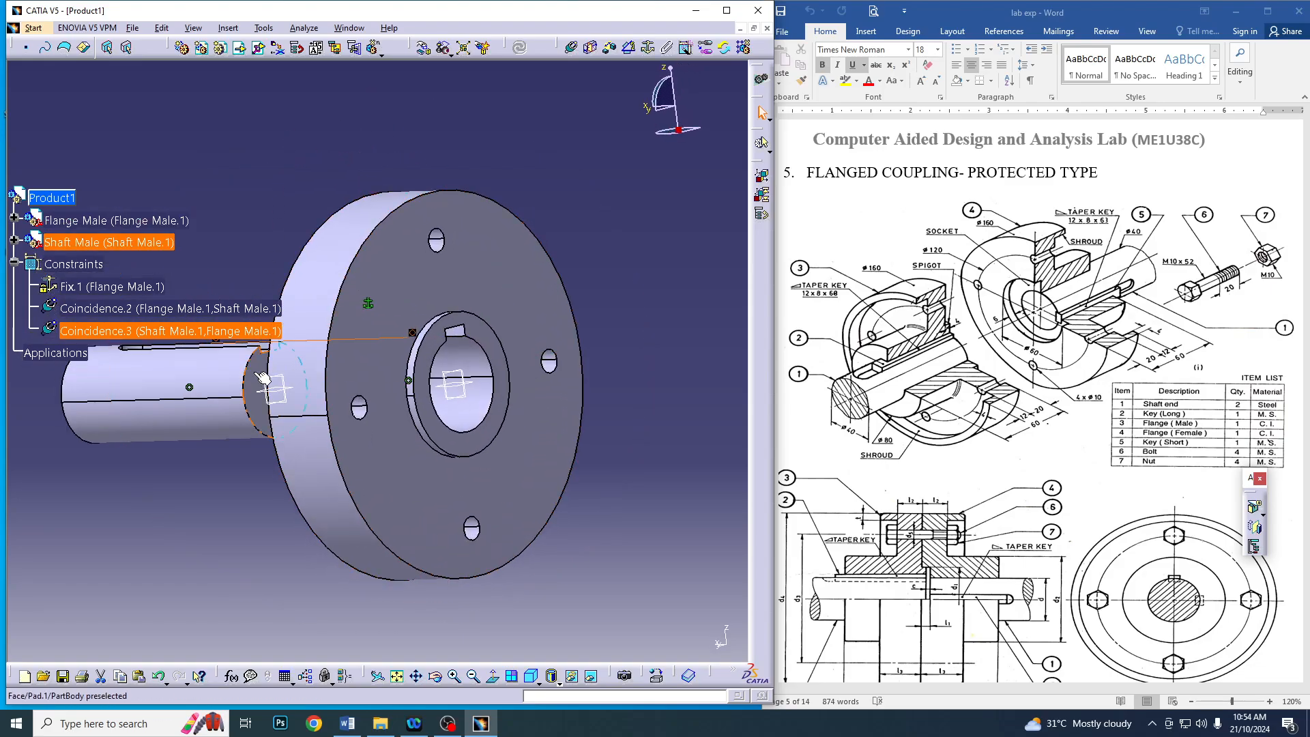
click(608, 49)
click(271, 386)
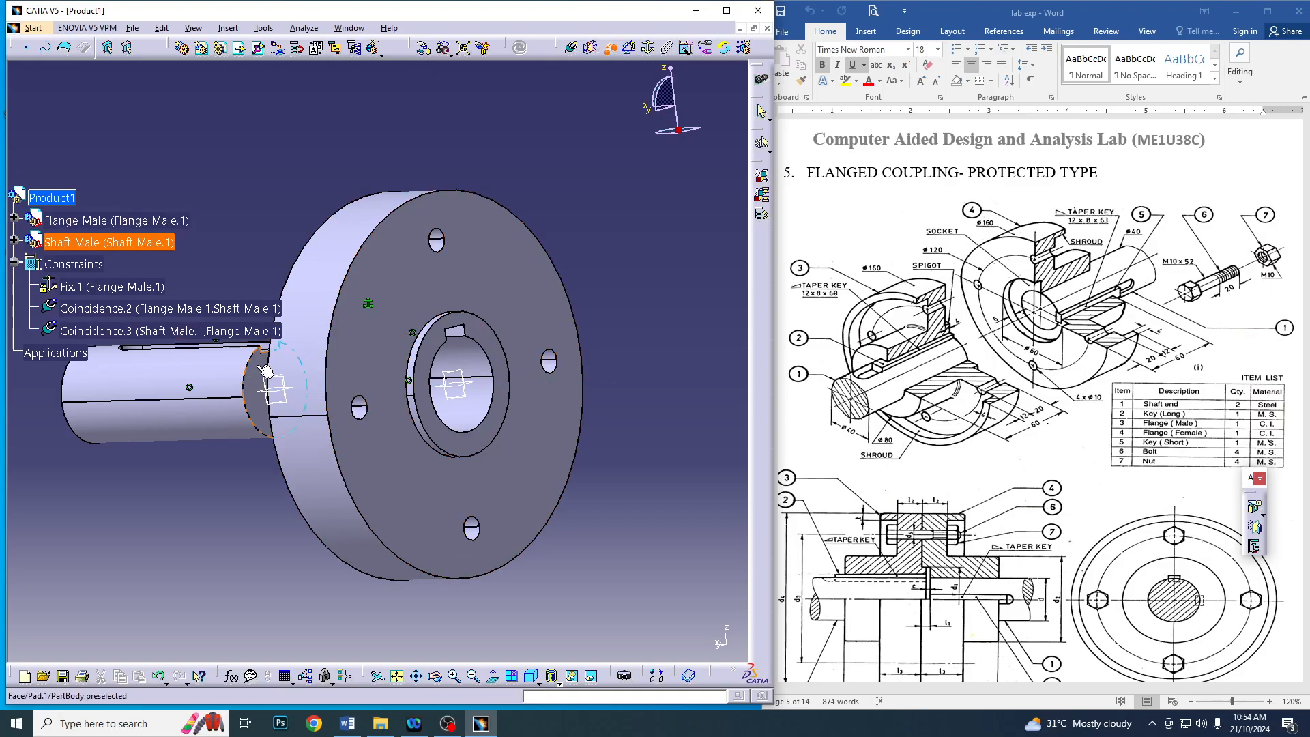
click(429, 343)
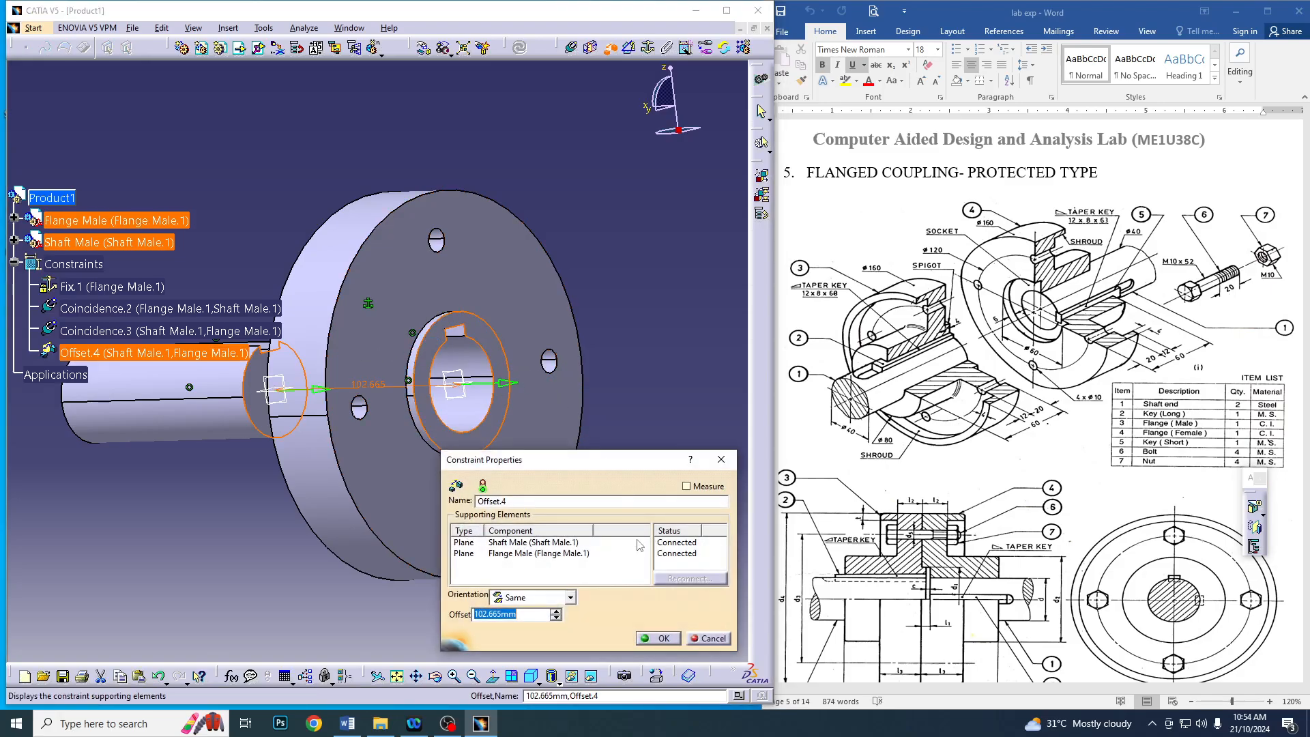
text(0)
key(Return)
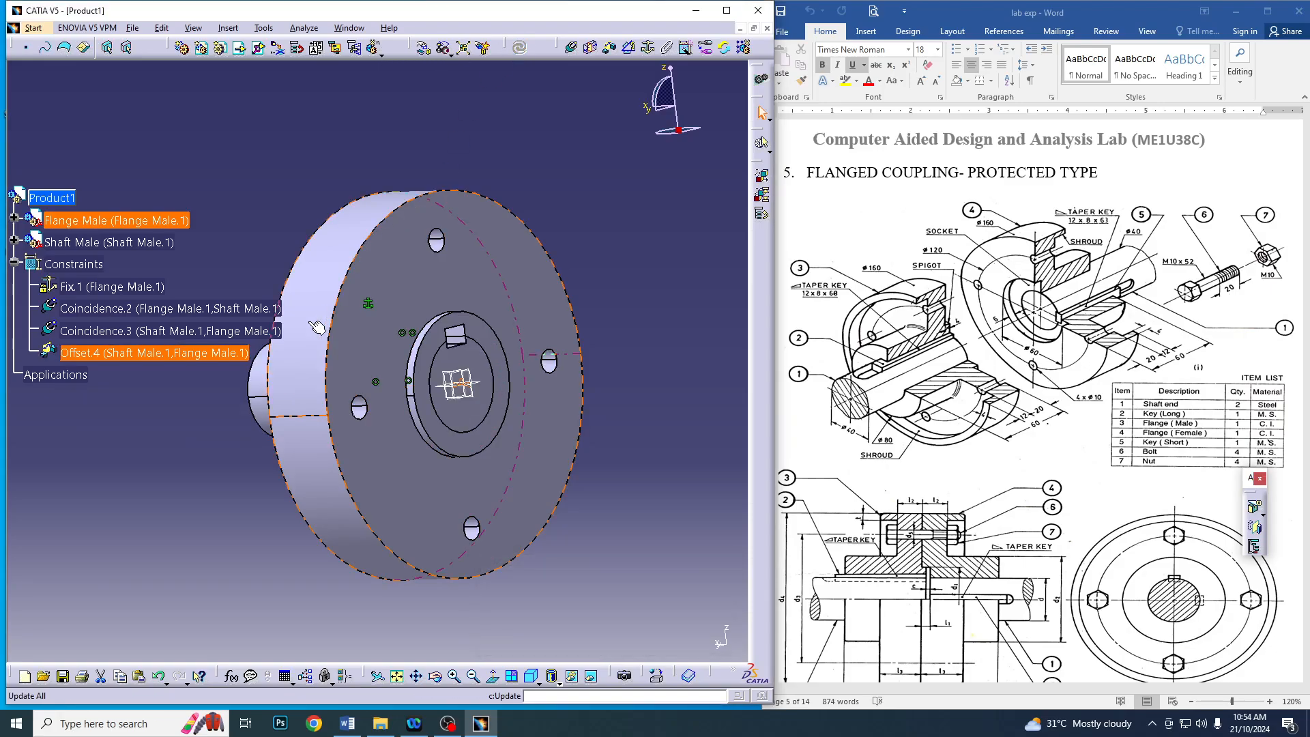
Insert the existing Key Long part into Product1
middle_drag(409, 382, 456, 465)
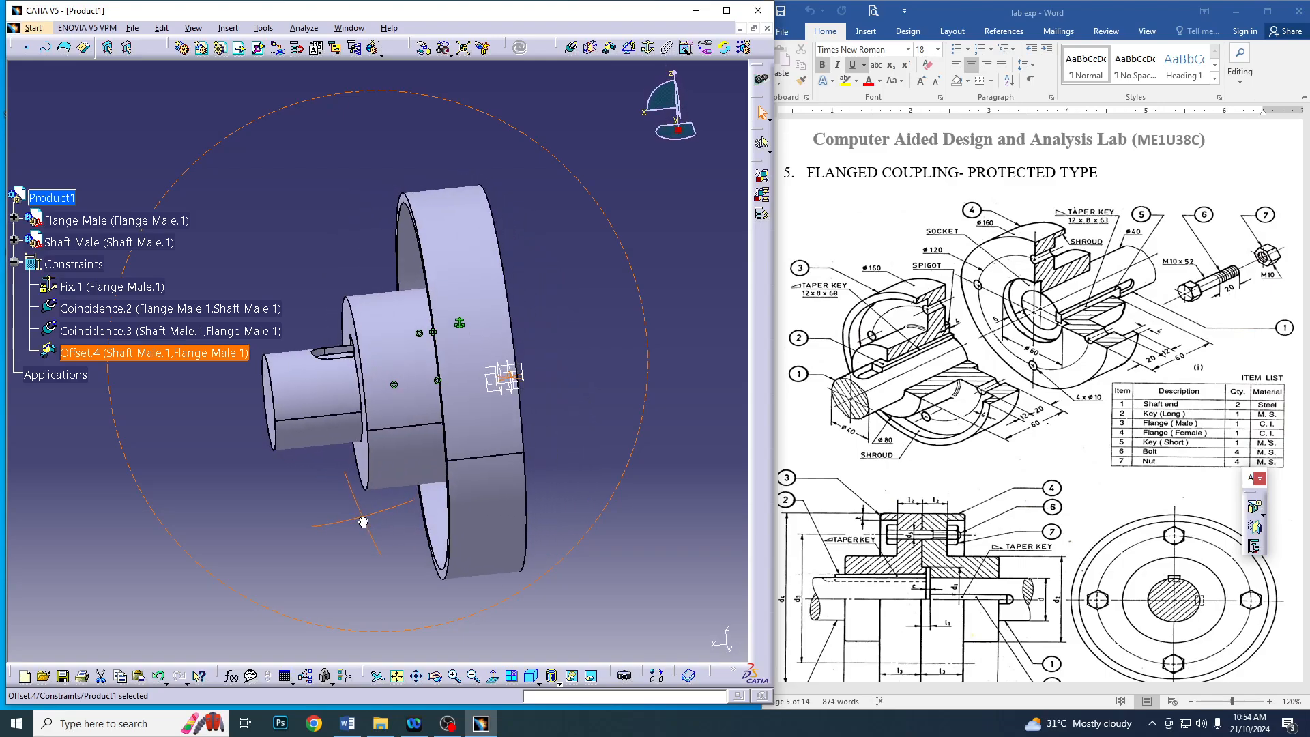
click(607, 308)
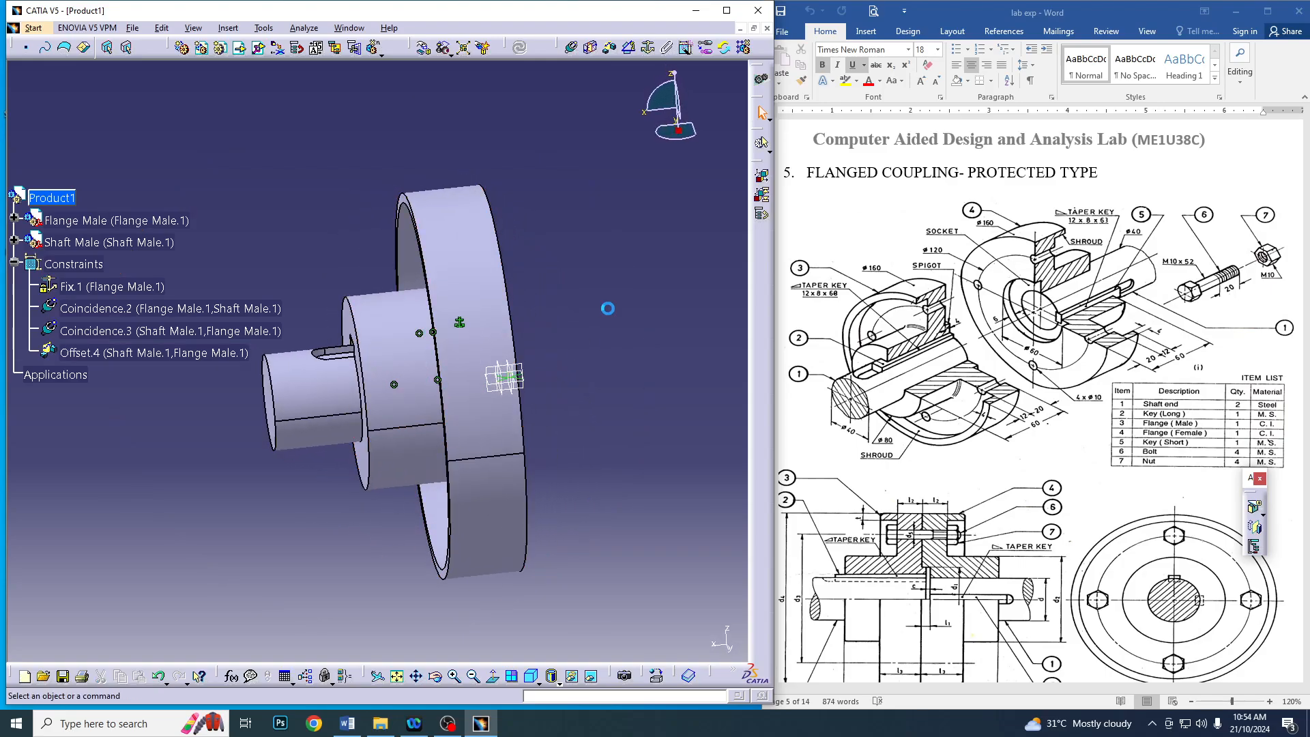
click(242, 50)
click(51, 198)
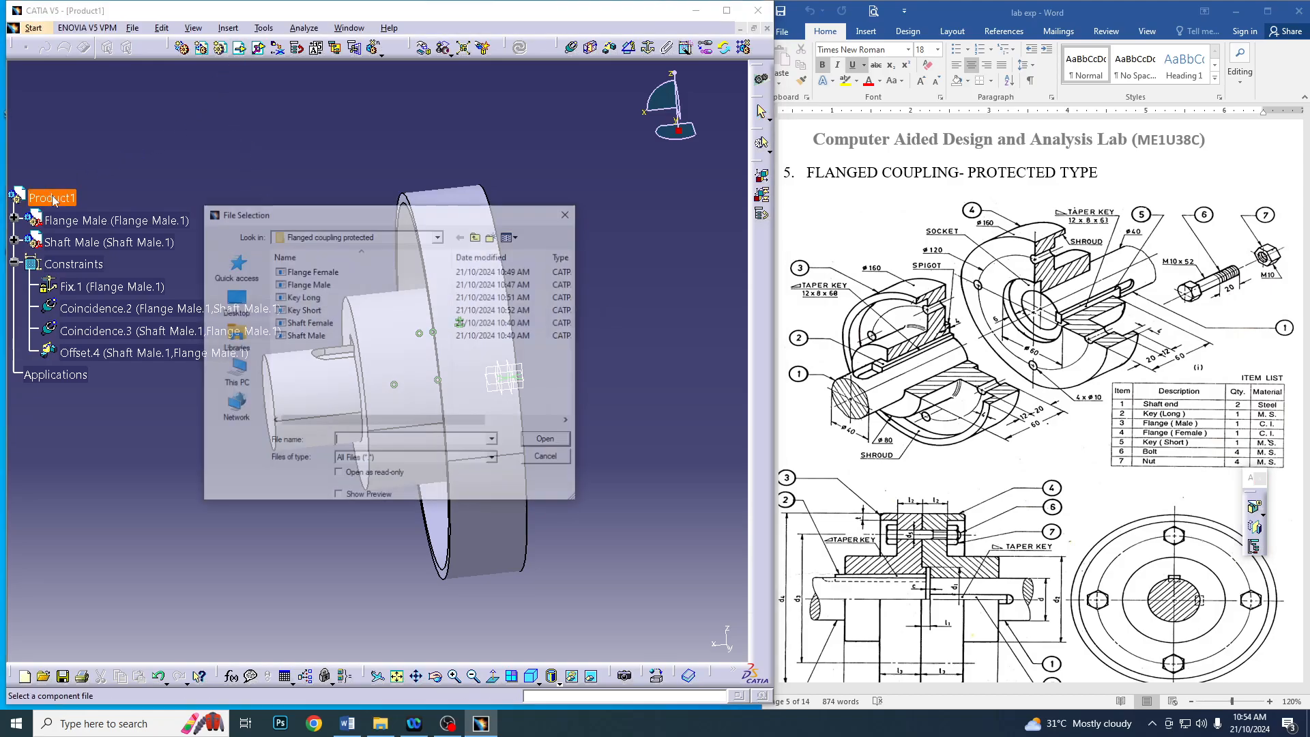
click(314, 296)
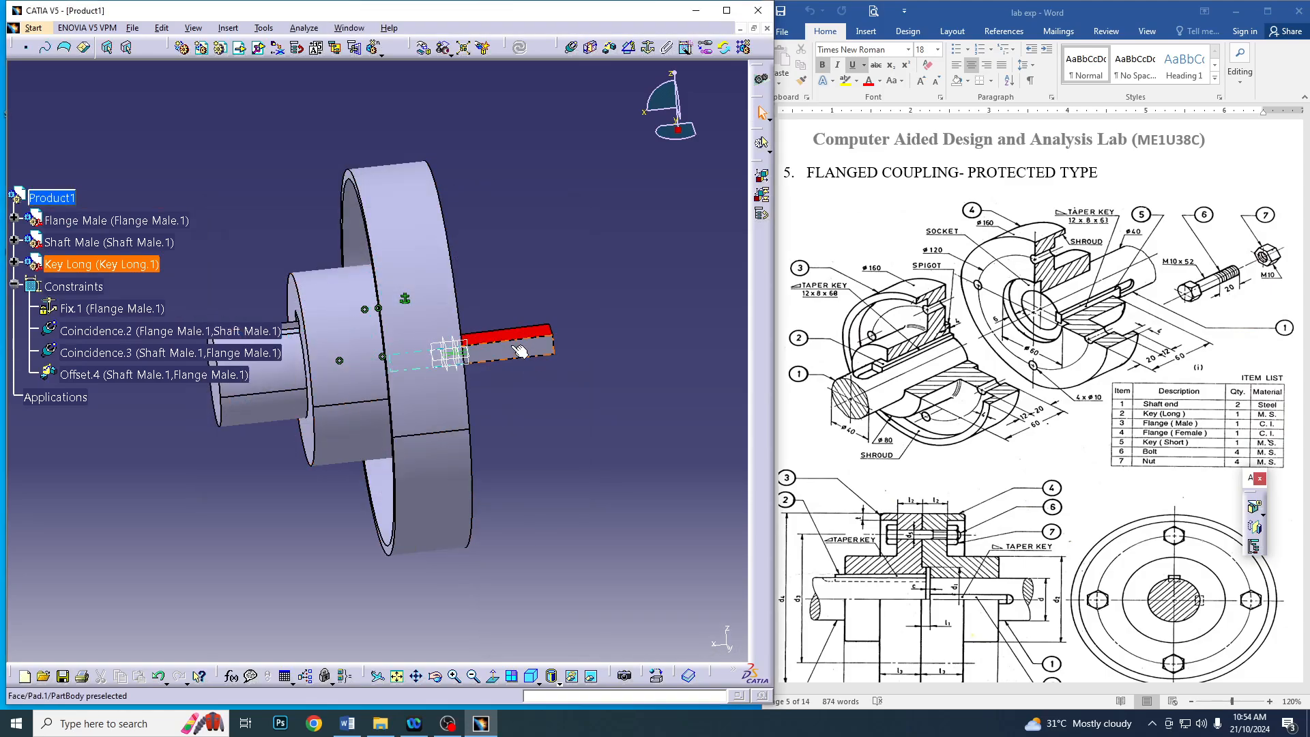
Move the Key Long along the X axis with Manipulation until it is clear of the male flange
middle_drag(529, 429, 478, 395)
click(424, 46)
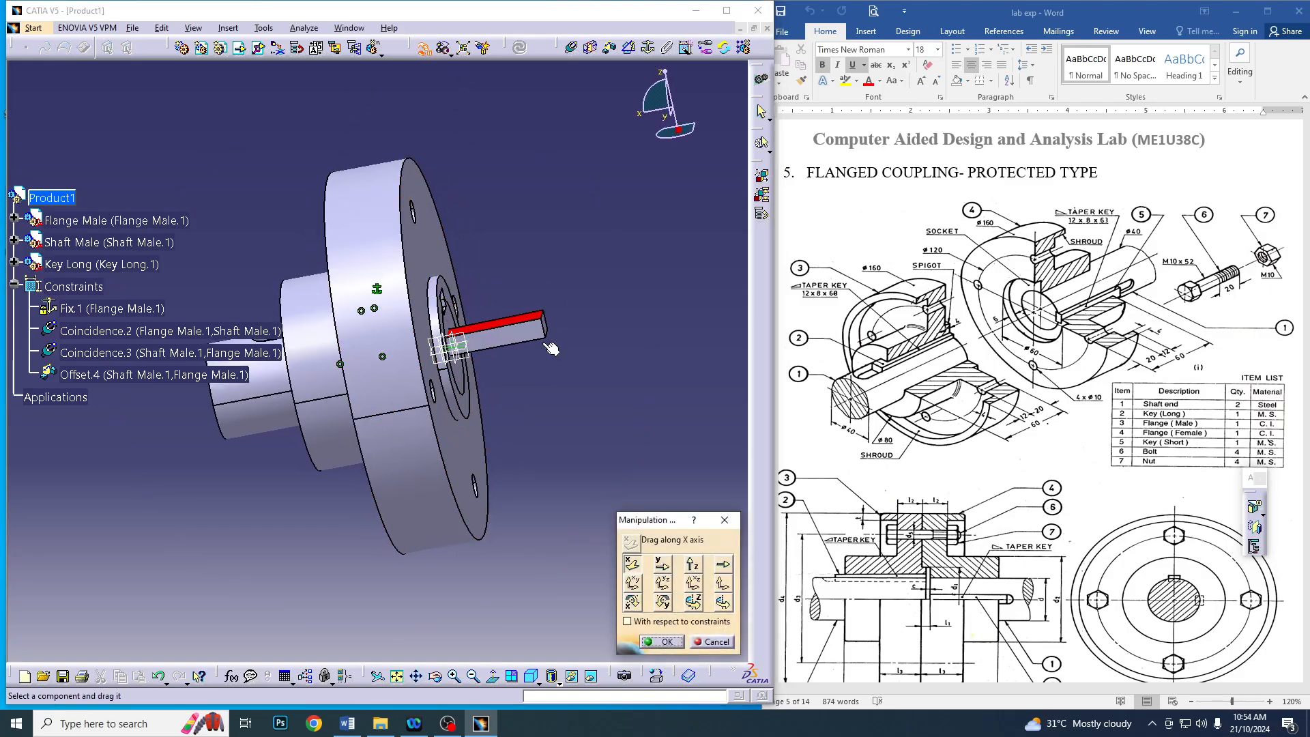
drag(519, 339, 643, 318)
click(662, 642)
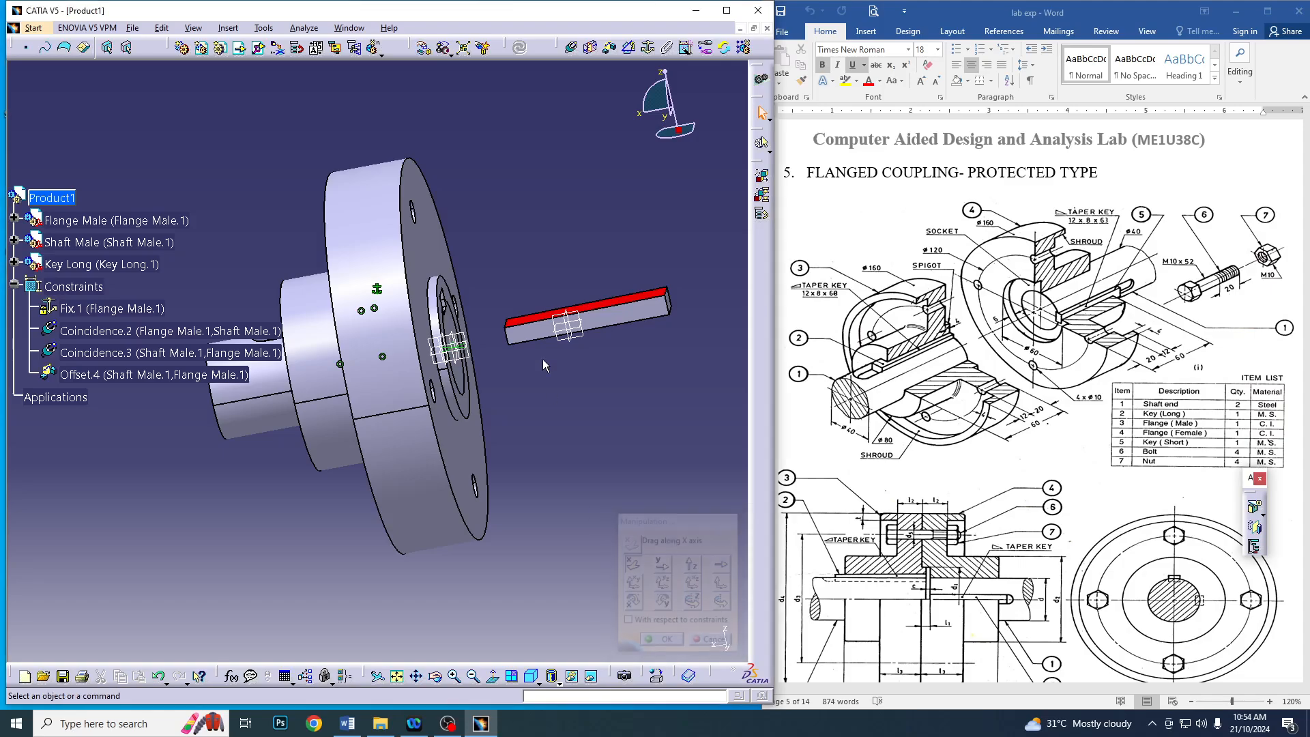
Add a coincidence constraint between a lower long edge of the Key Long and the matching keyway edge of the male shaft
middle_drag(600, 311, 539, 335)
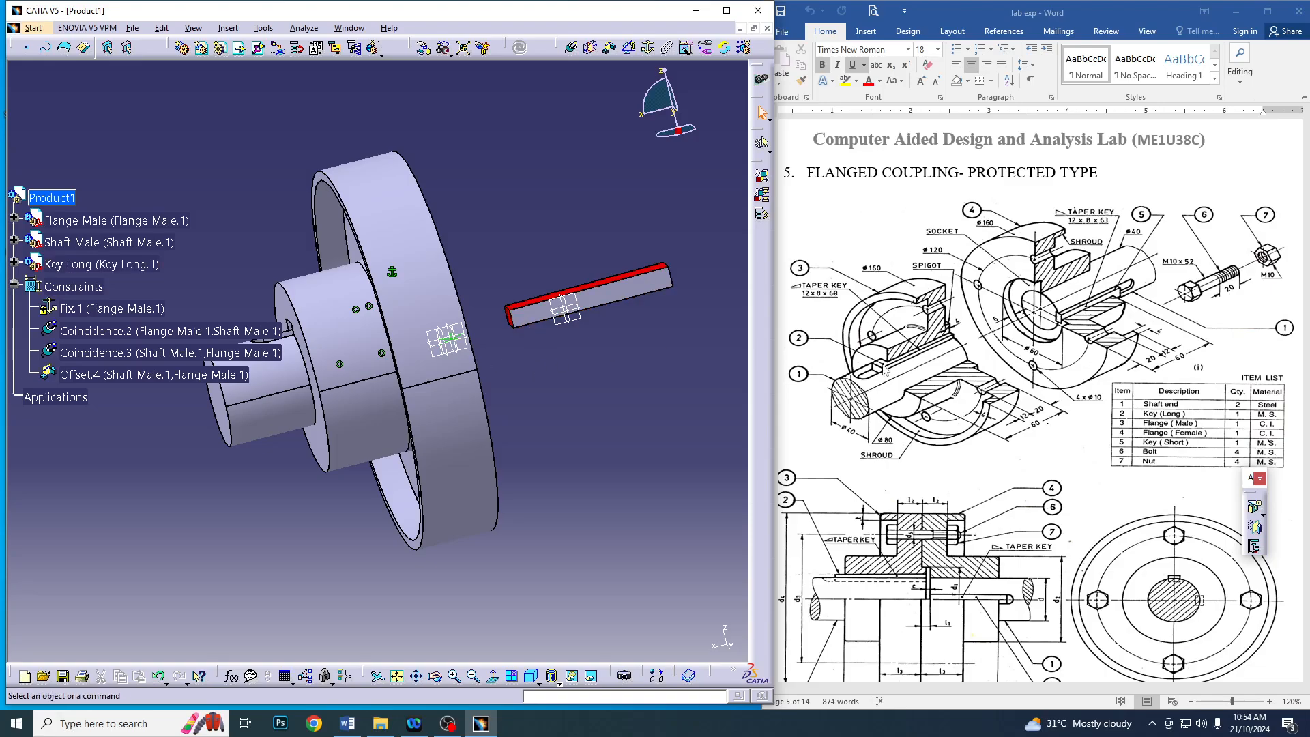
middle_drag(596, 319, 572, 276)
middle_drag(301, 116, 279, 196)
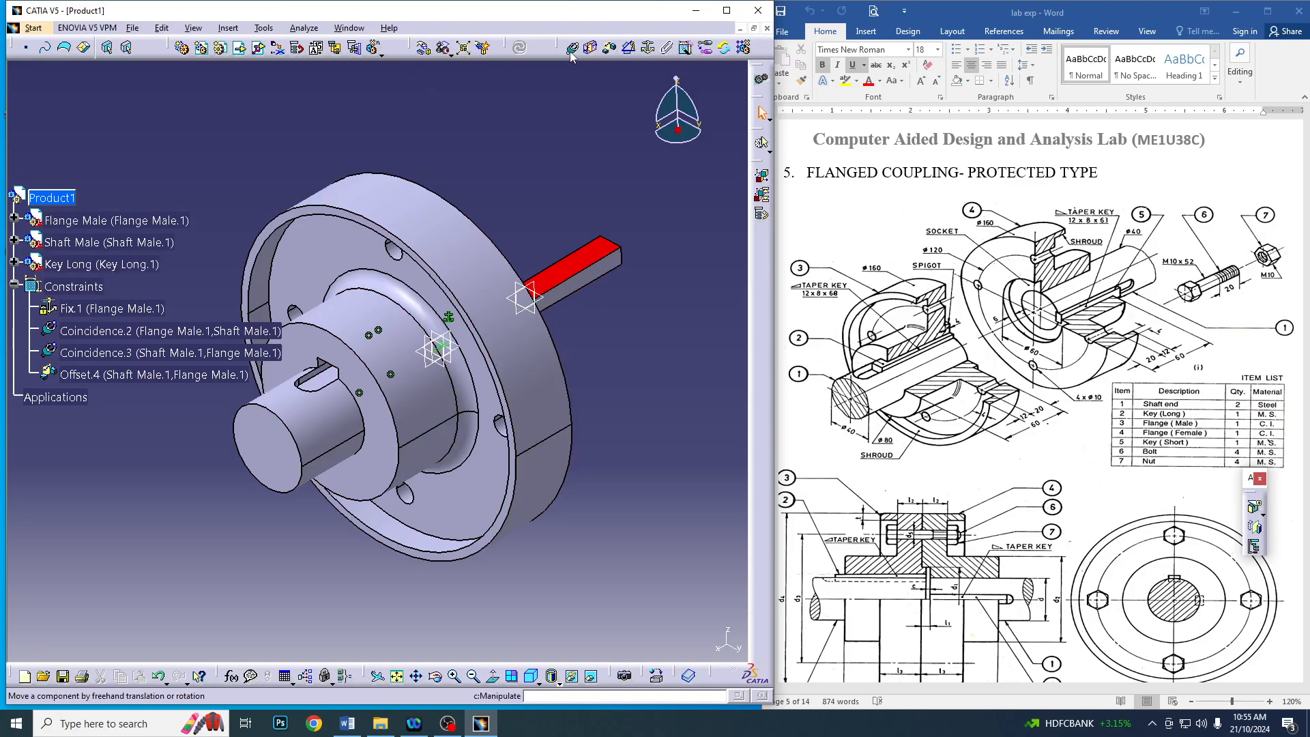
click(596, 285)
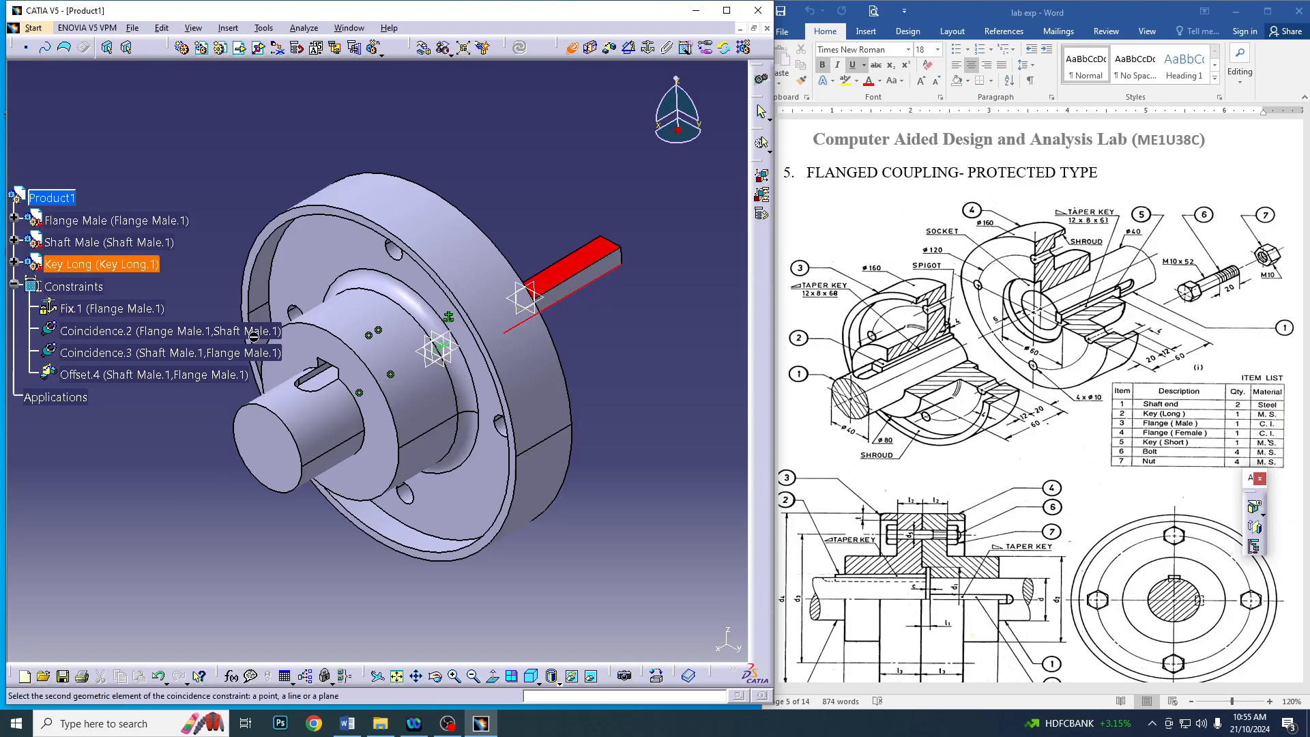
middle_drag(166, 501, 591, 455)
scroll(591, 456, up, 1)
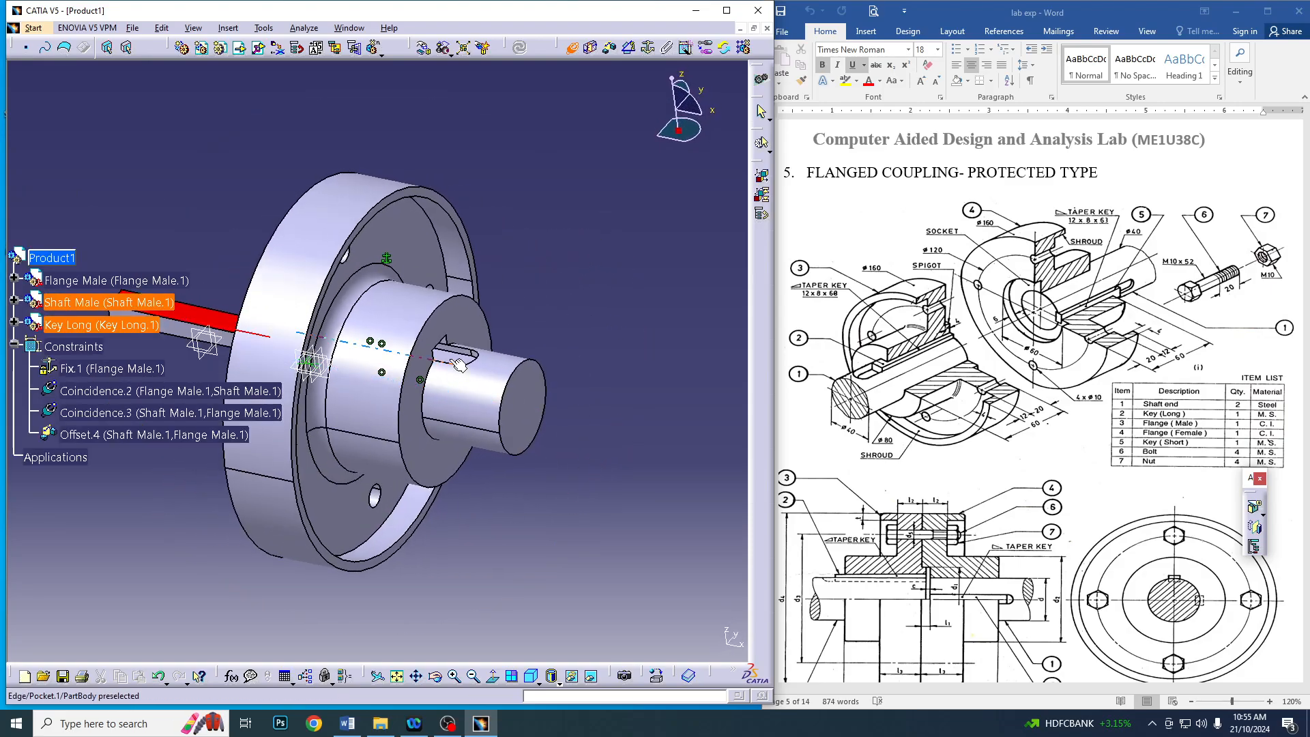
click(464, 356)
Add a coincidence constraint between the key's opposite lower edge and the other lower edge of the shaft keyway
middle_drag(464, 356, 591, 462)
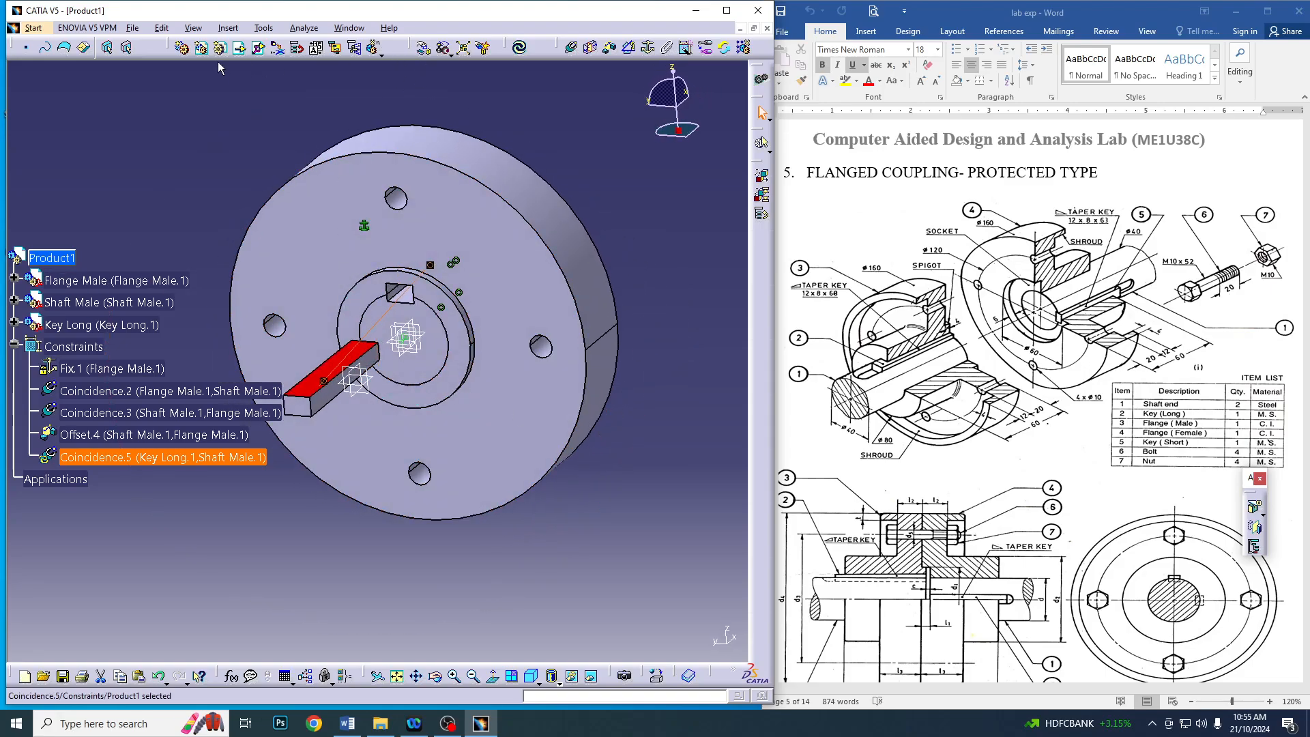
click(324, 378)
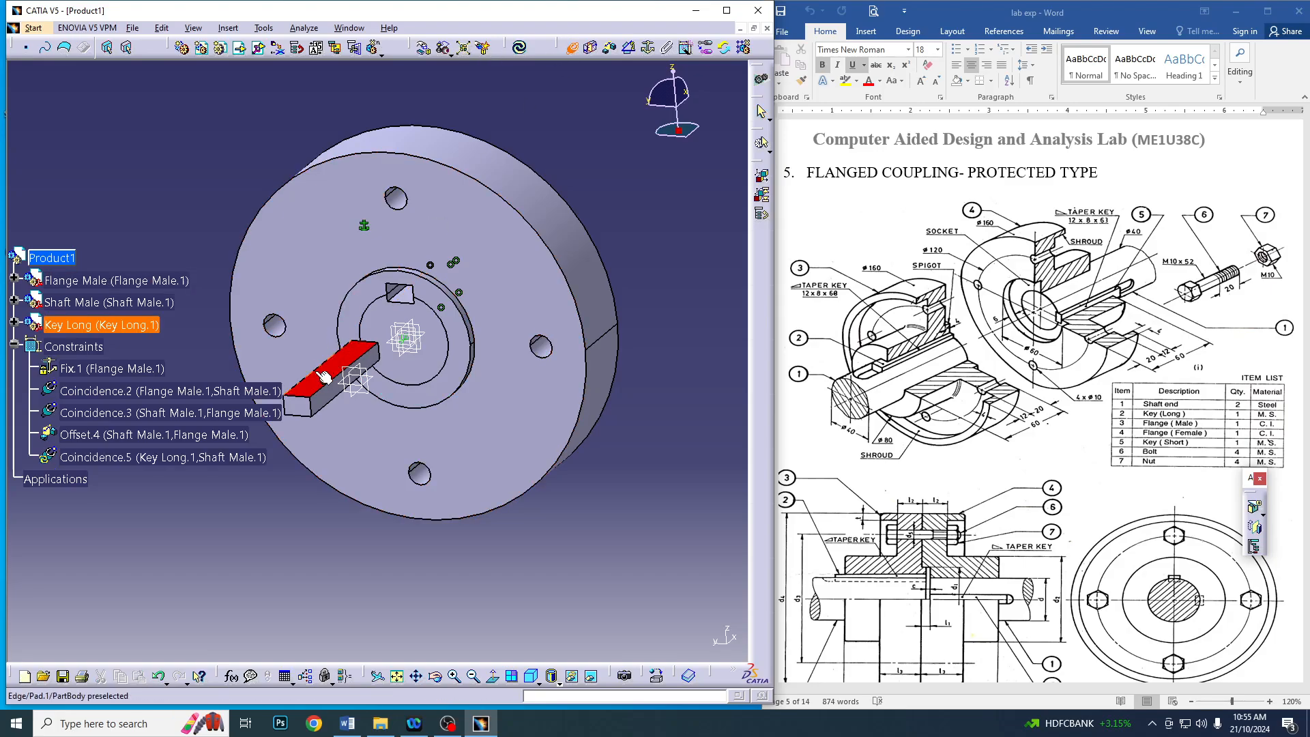
click(330, 402)
middle_drag(271, 498, 311, 369)
click(326, 313)
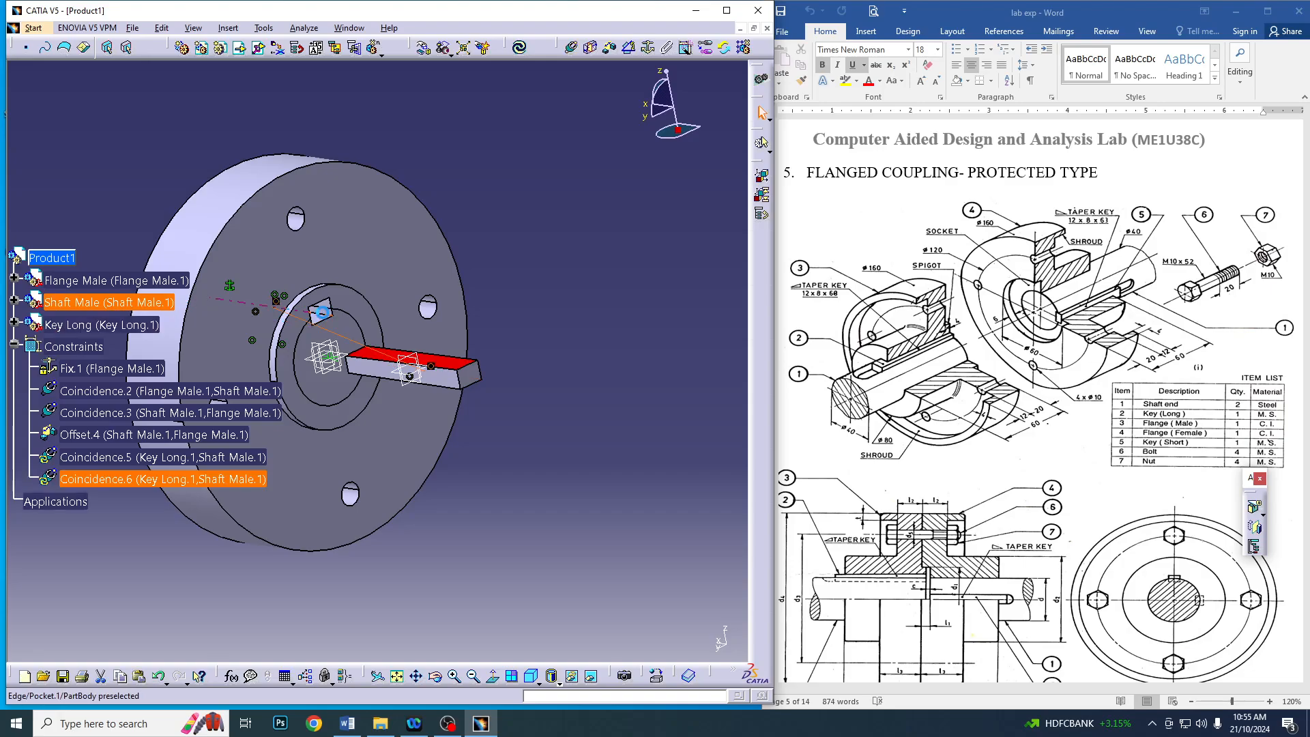
Add a surface contact constraint between the underside of the Key Long and the floor of the shaft keyway
middle_drag(476, 476, 395, 346)
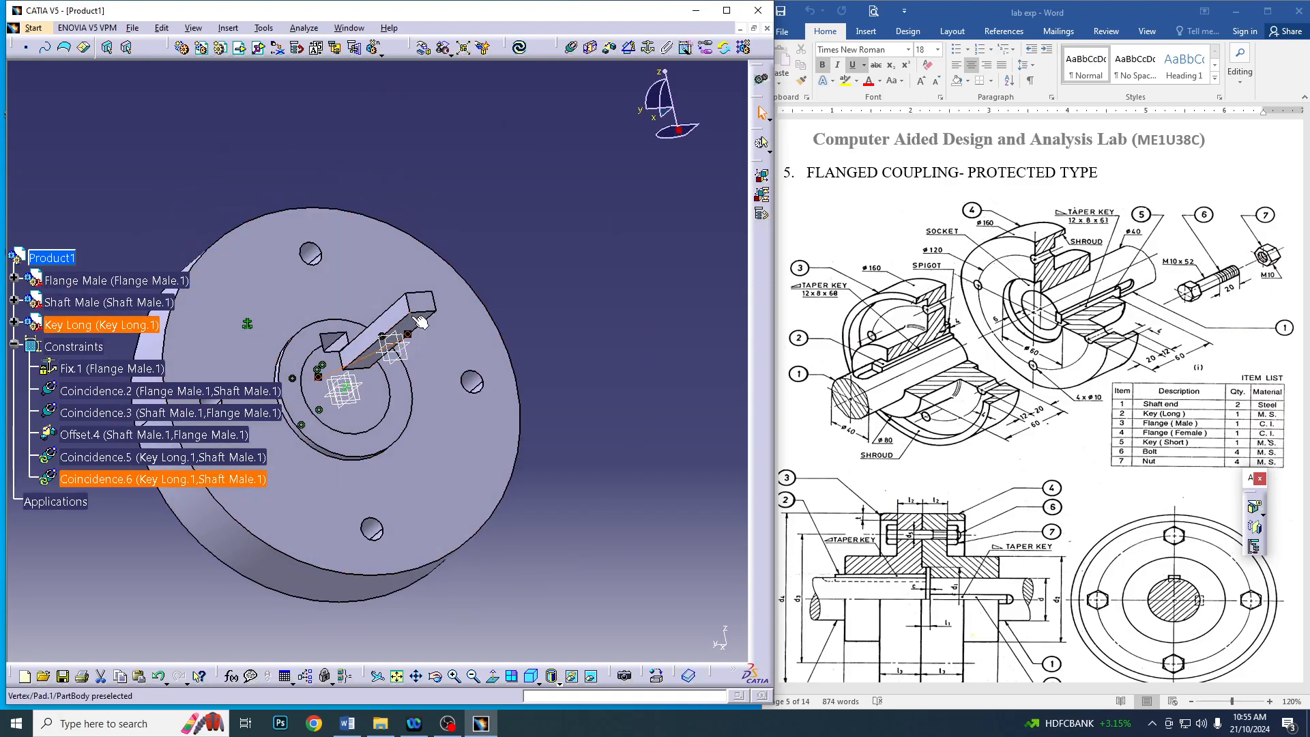
click(591, 46)
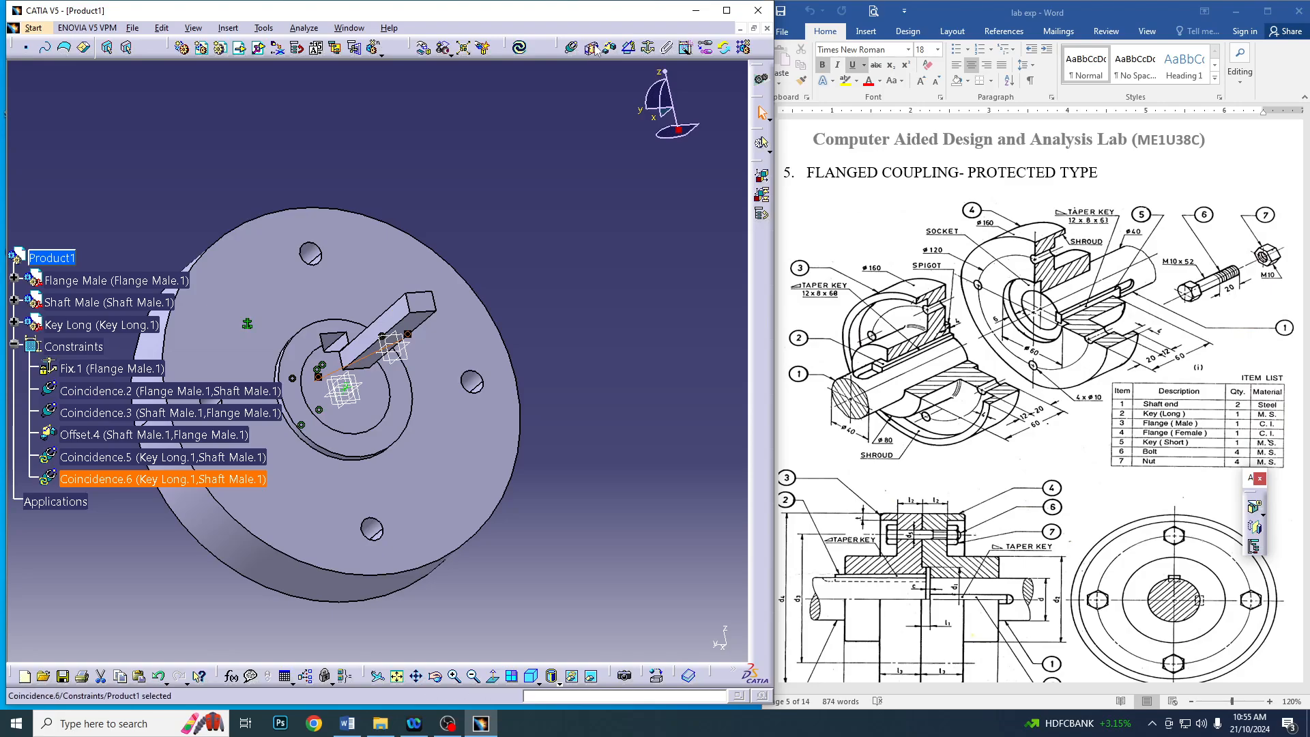
click(418, 324)
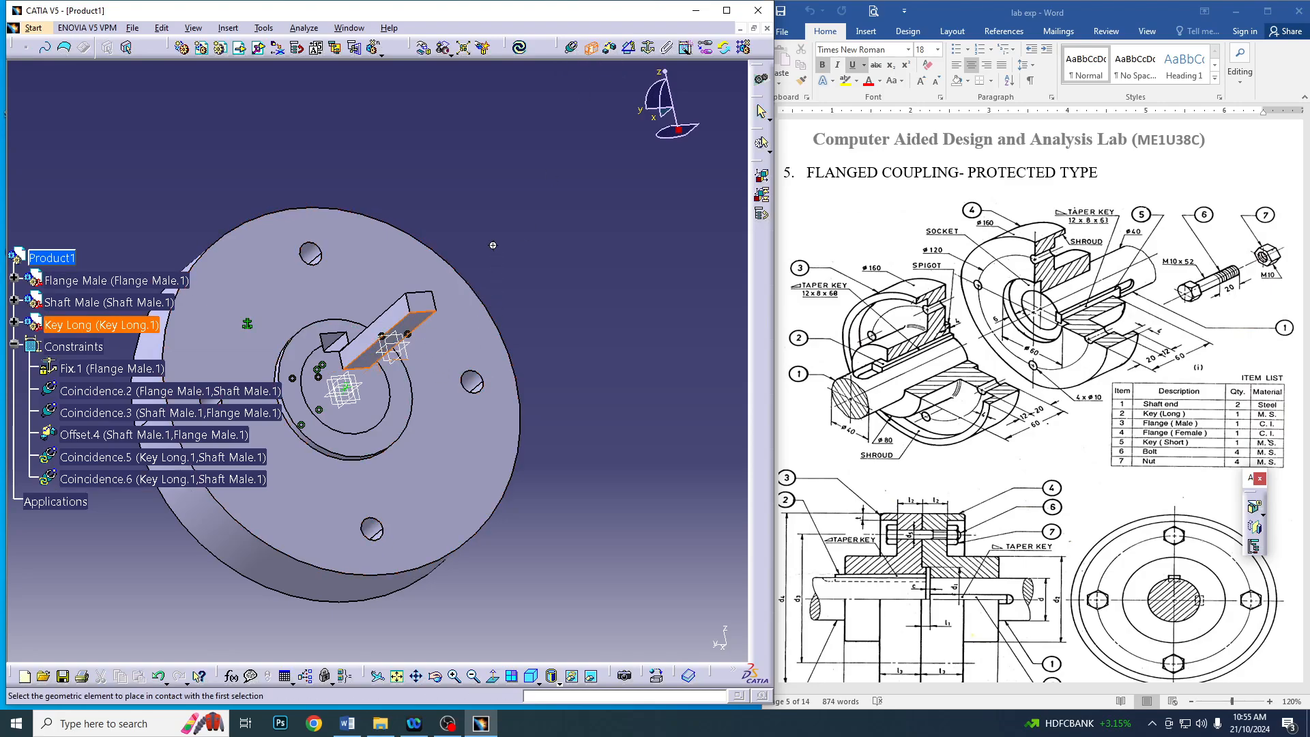
middle_drag(414, 247, 391, 462)
click(373, 296)
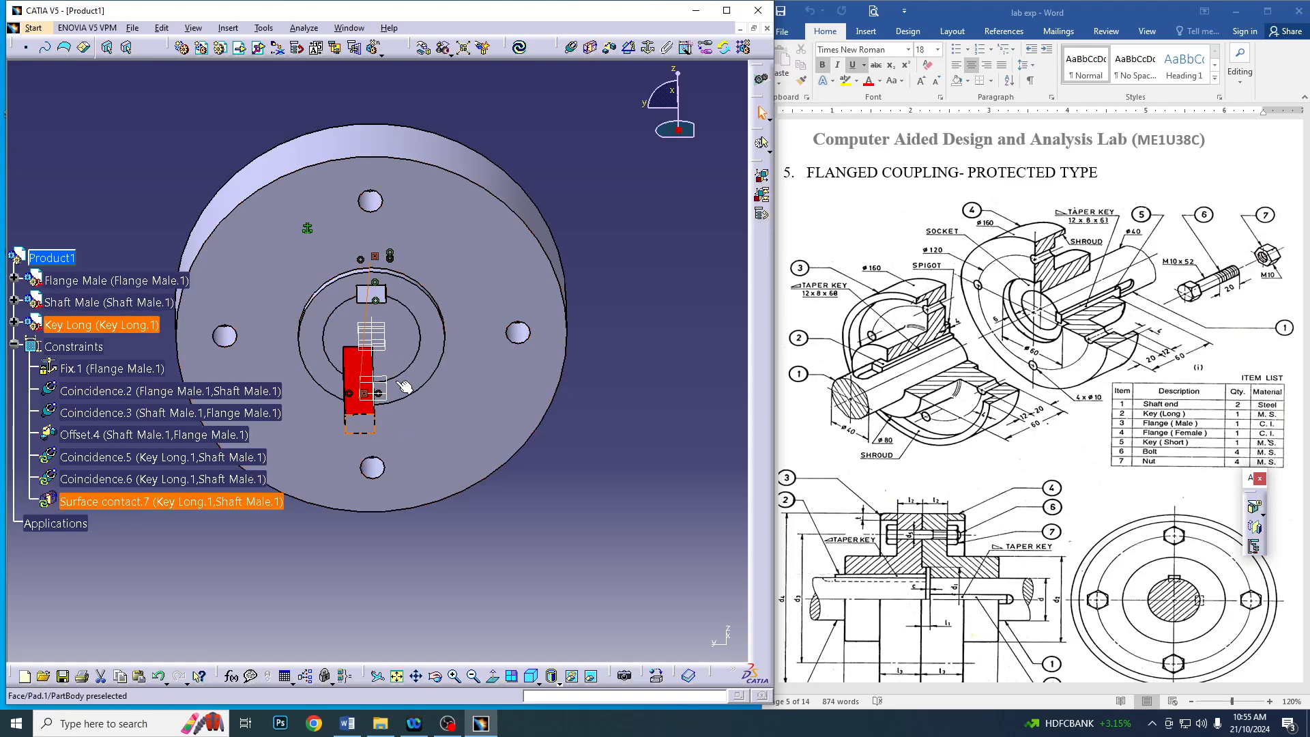
Add an offset constraint of 0 mm between the key's outer end face and the shaft's end face, and update the assembly
click(591, 47)
click(612, 51)
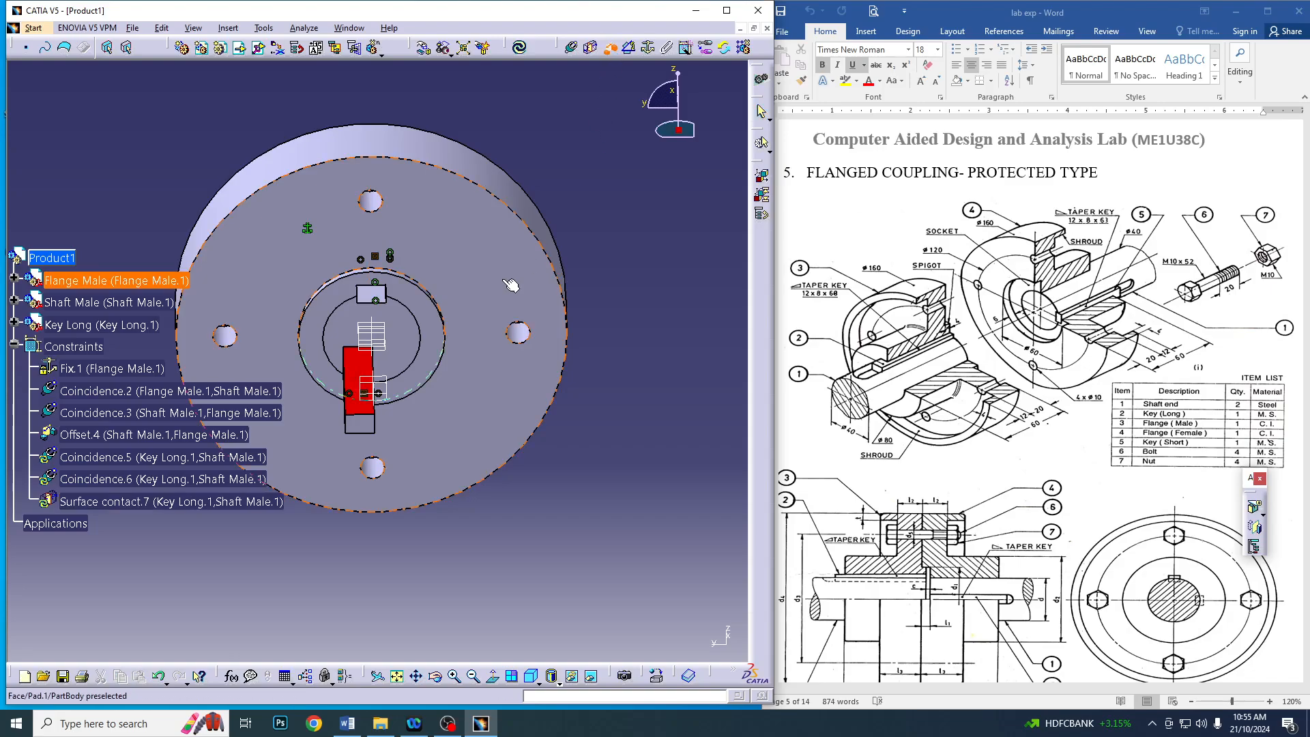
click(369, 417)
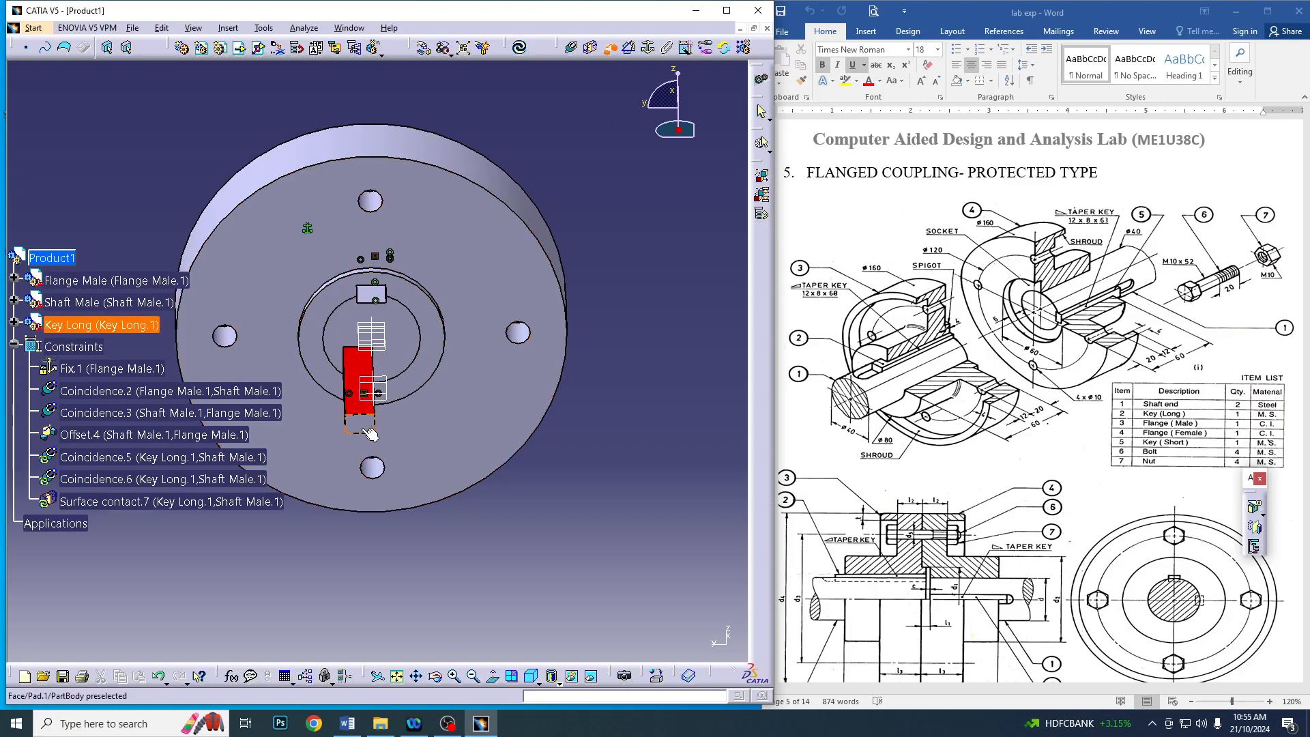
click(397, 330)
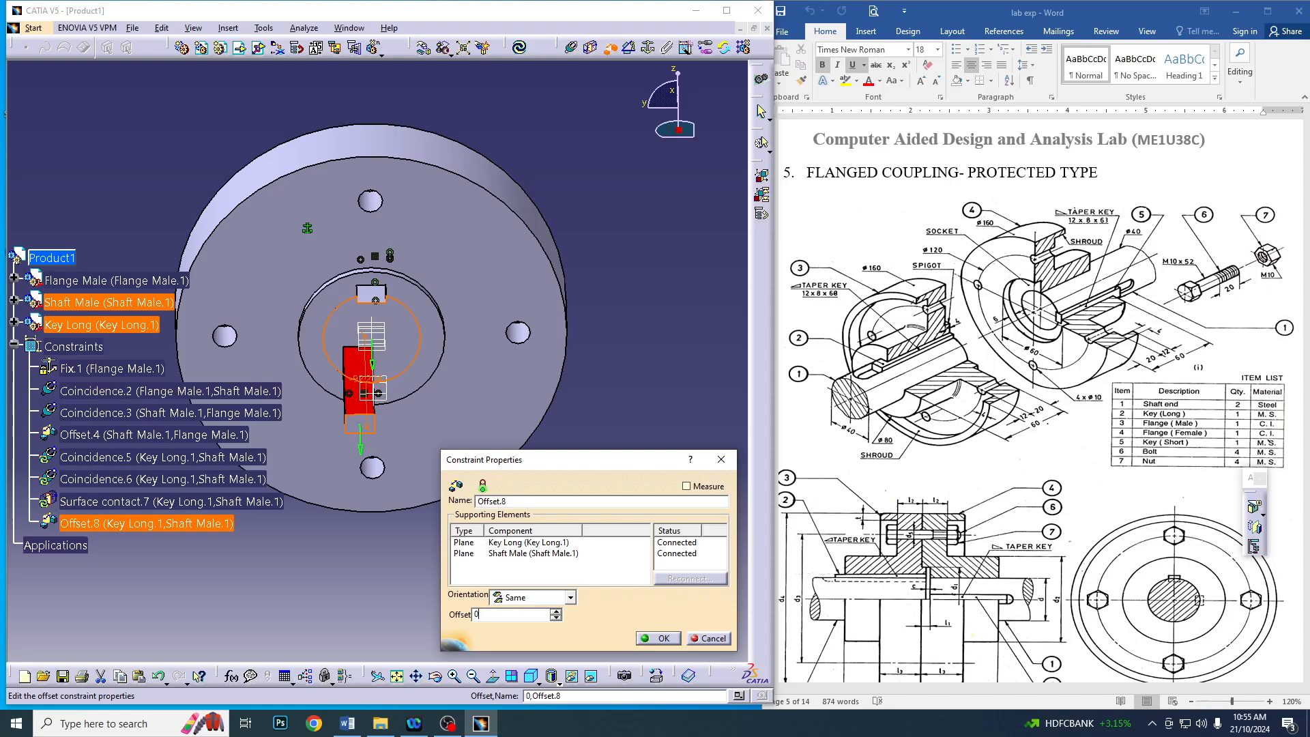
key(Return)
click(520, 49)
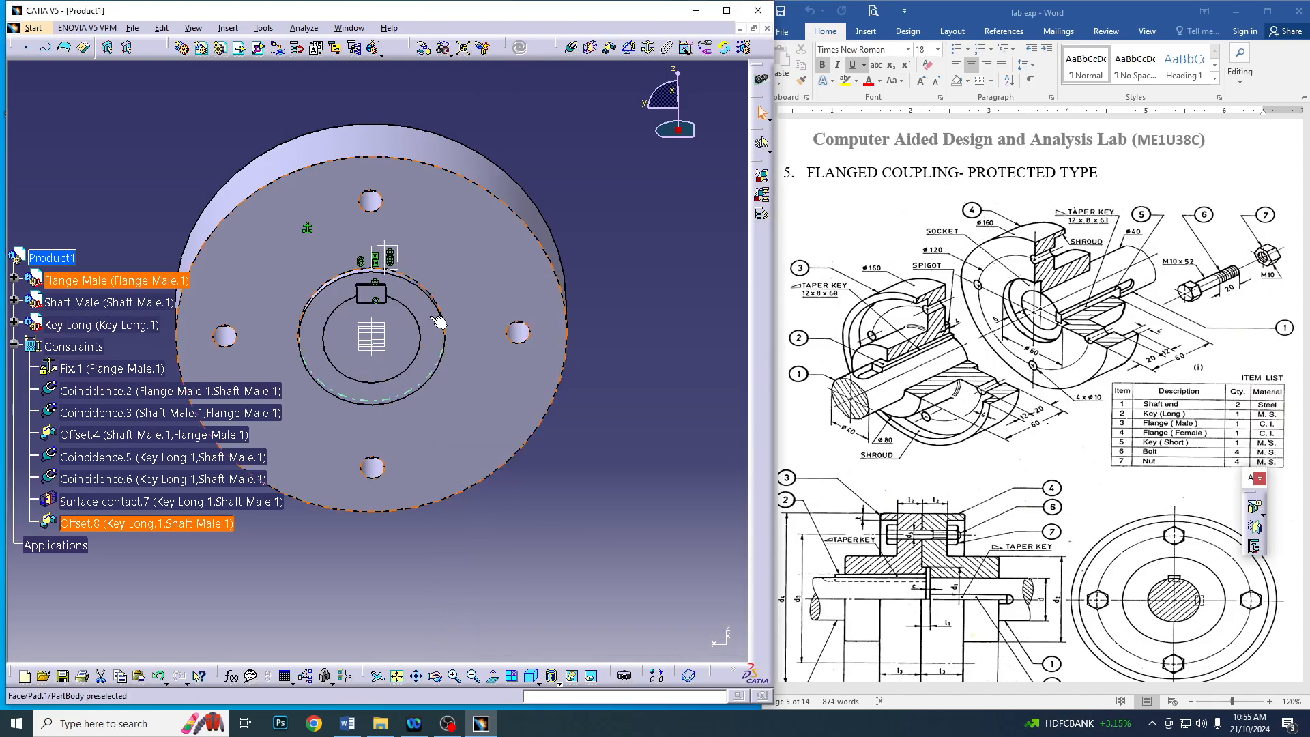
Collapse the Constraints branch of the tree and insert the existing Flange Female part into Product1
middle_drag(309, 500, 394, 336)
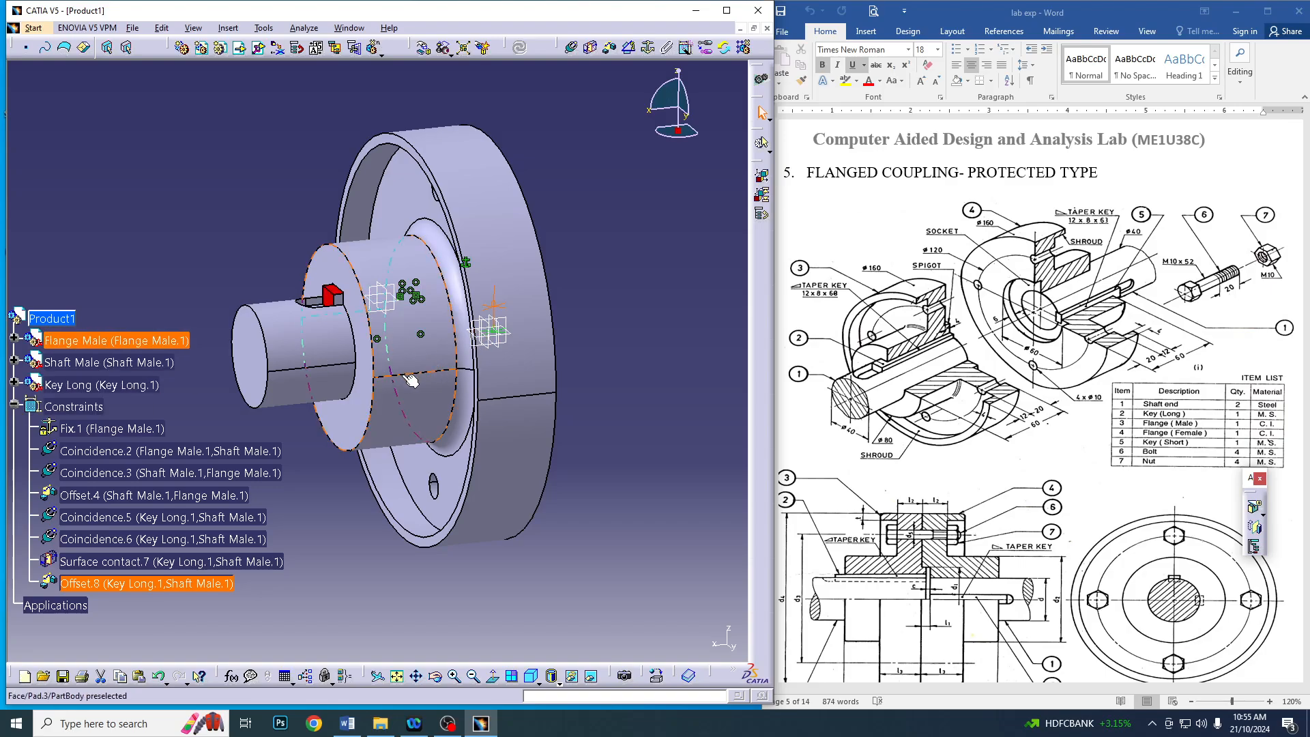
click(13, 404)
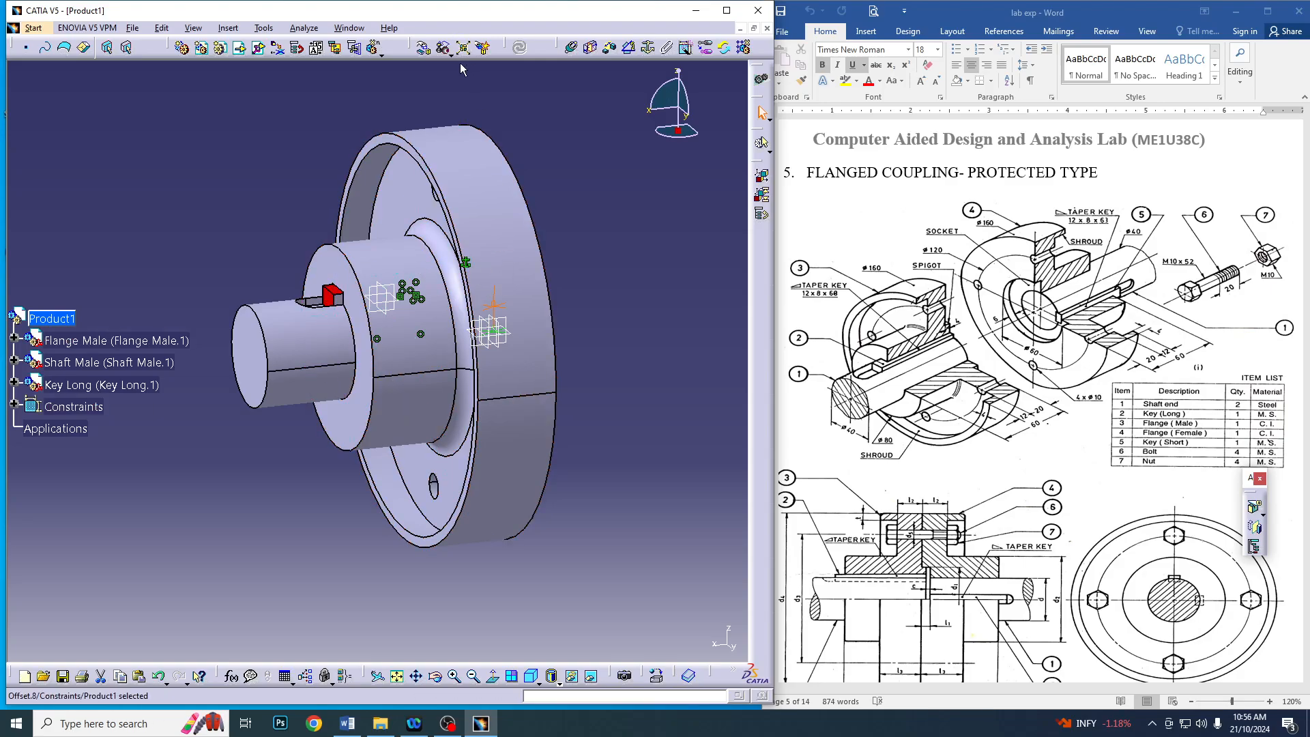
click(239, 54)
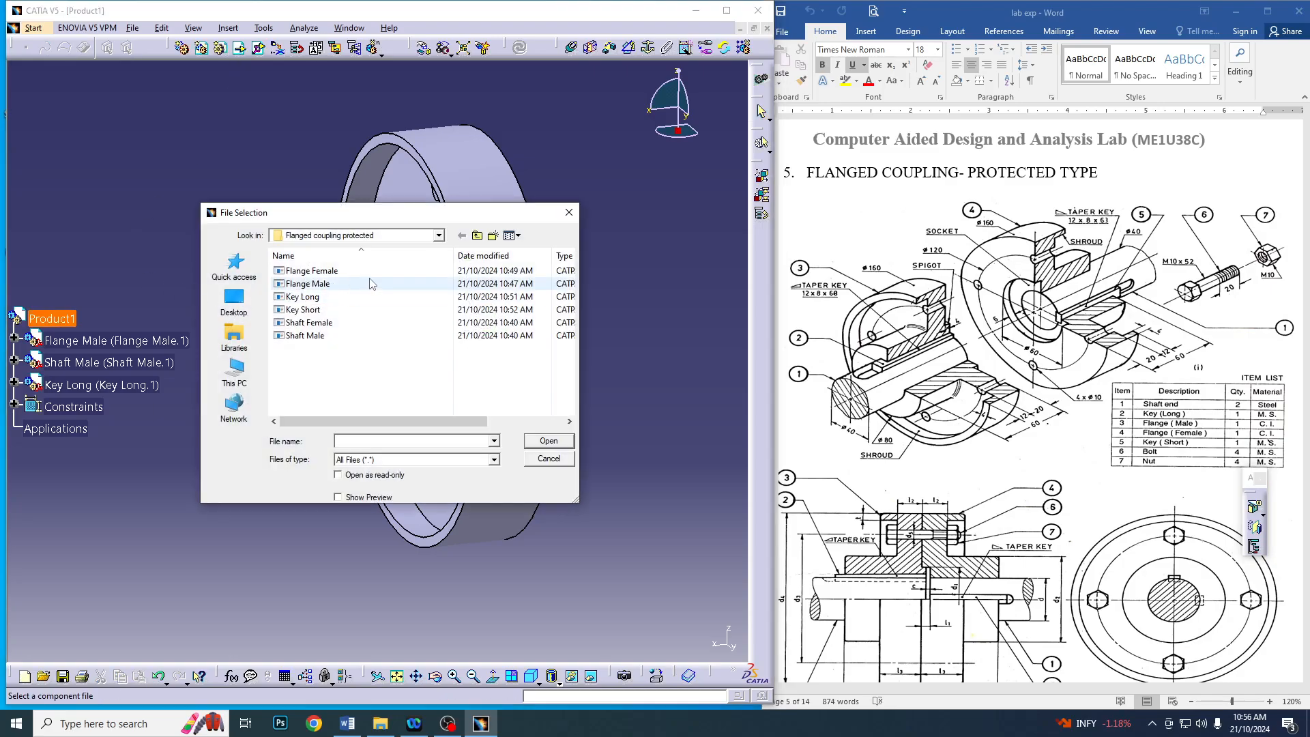
click(563, 464)
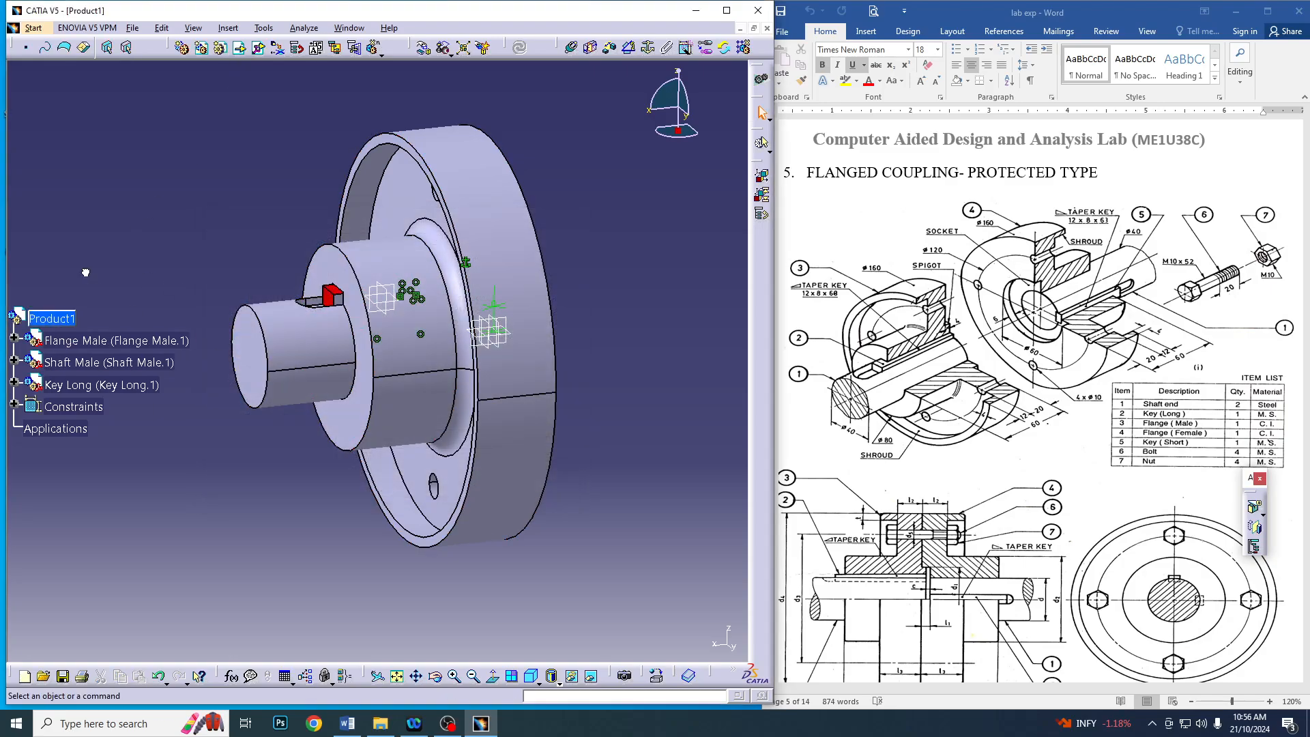
click(239, 47)
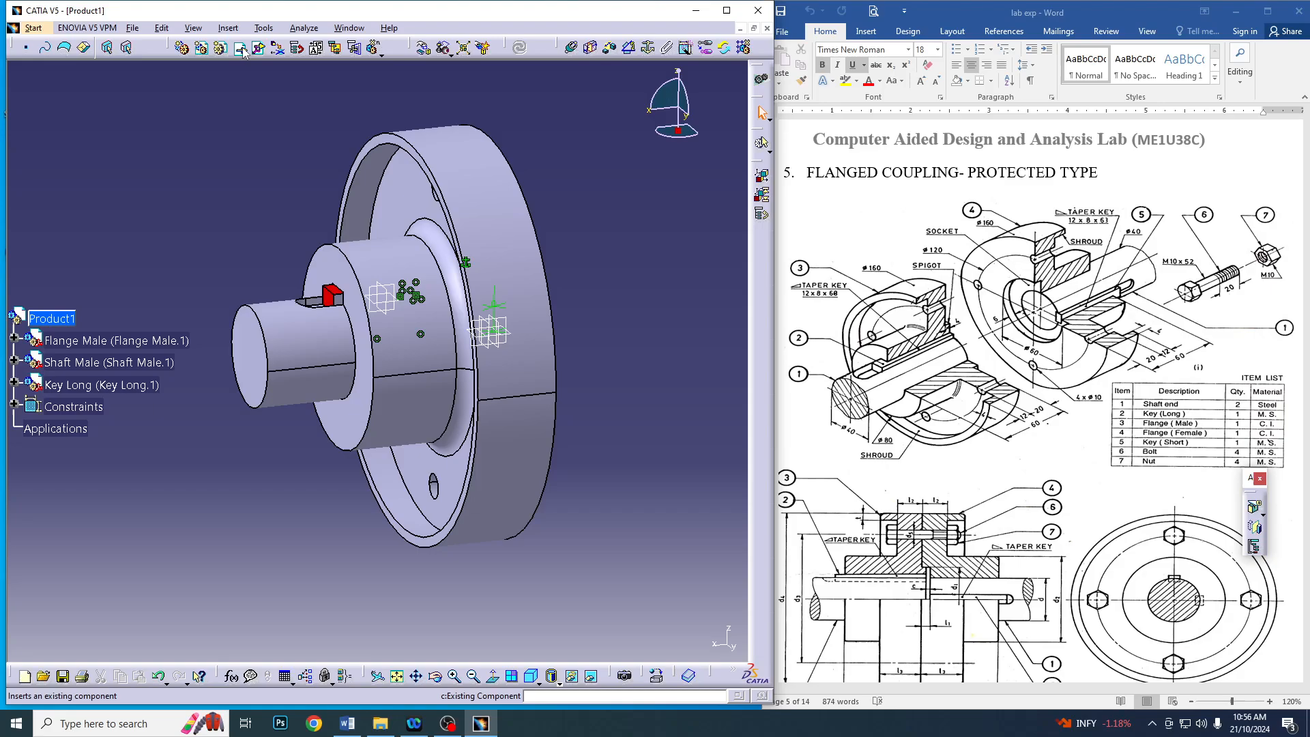
click(51, 321)
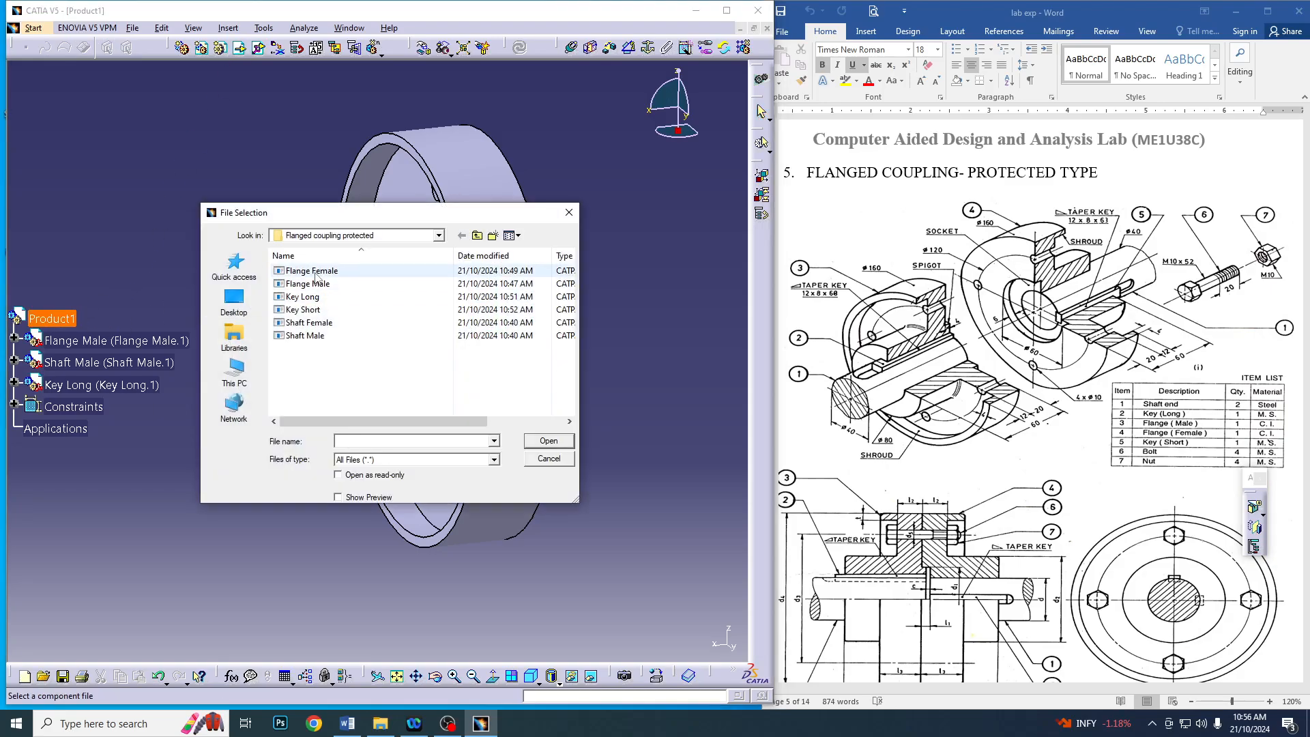
double_click(314, 272)
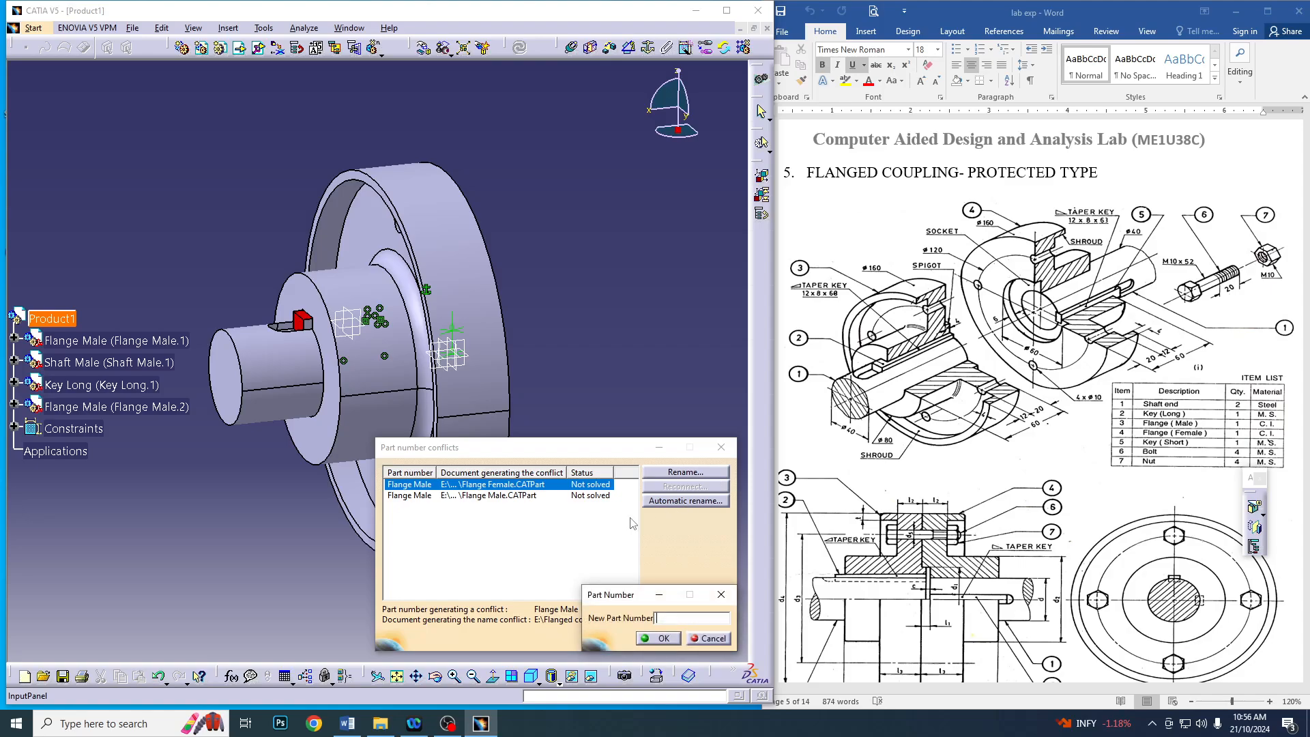
Resolve the part number conflict by renaming the inserted part Flange Female
text(Flange Female)
click(664, 639)
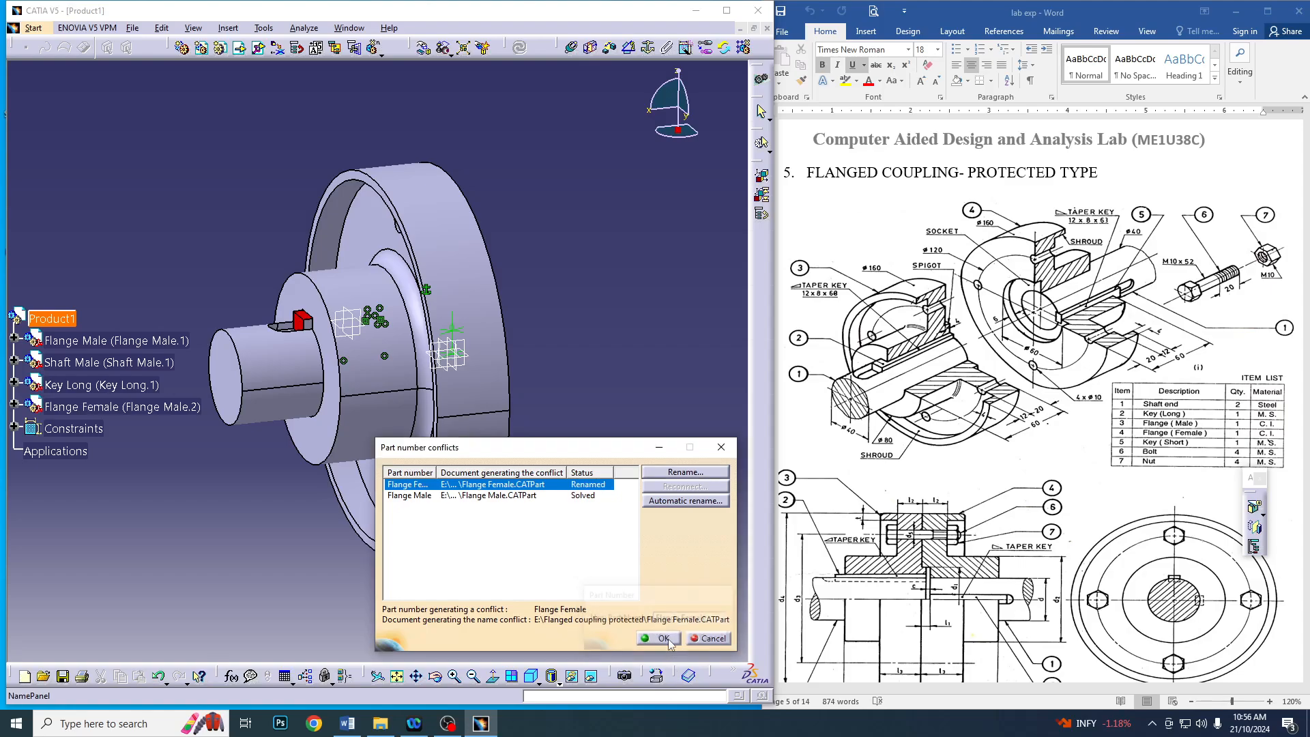
click(657, 640)
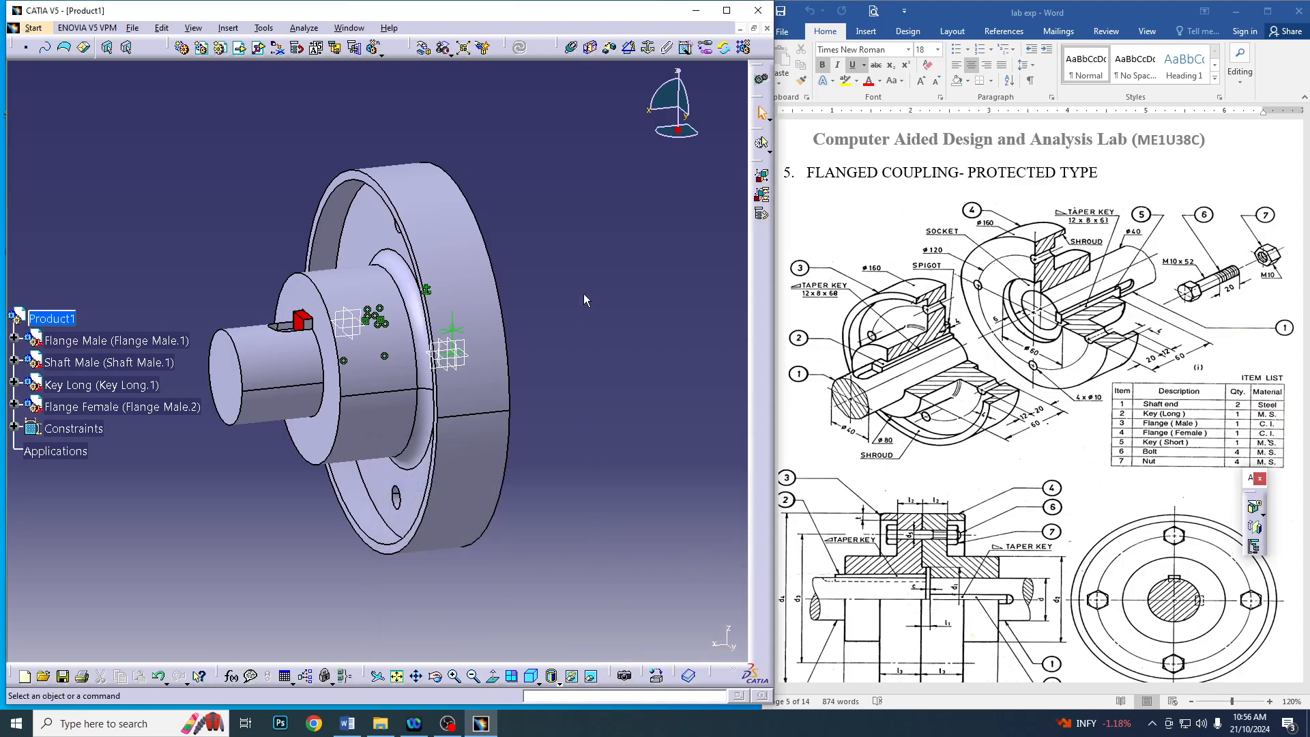
Hide the Flange Male, Shaft Male and Key Long so that only the female flange is displayed
middle_drag(584, 298, 546, 283)
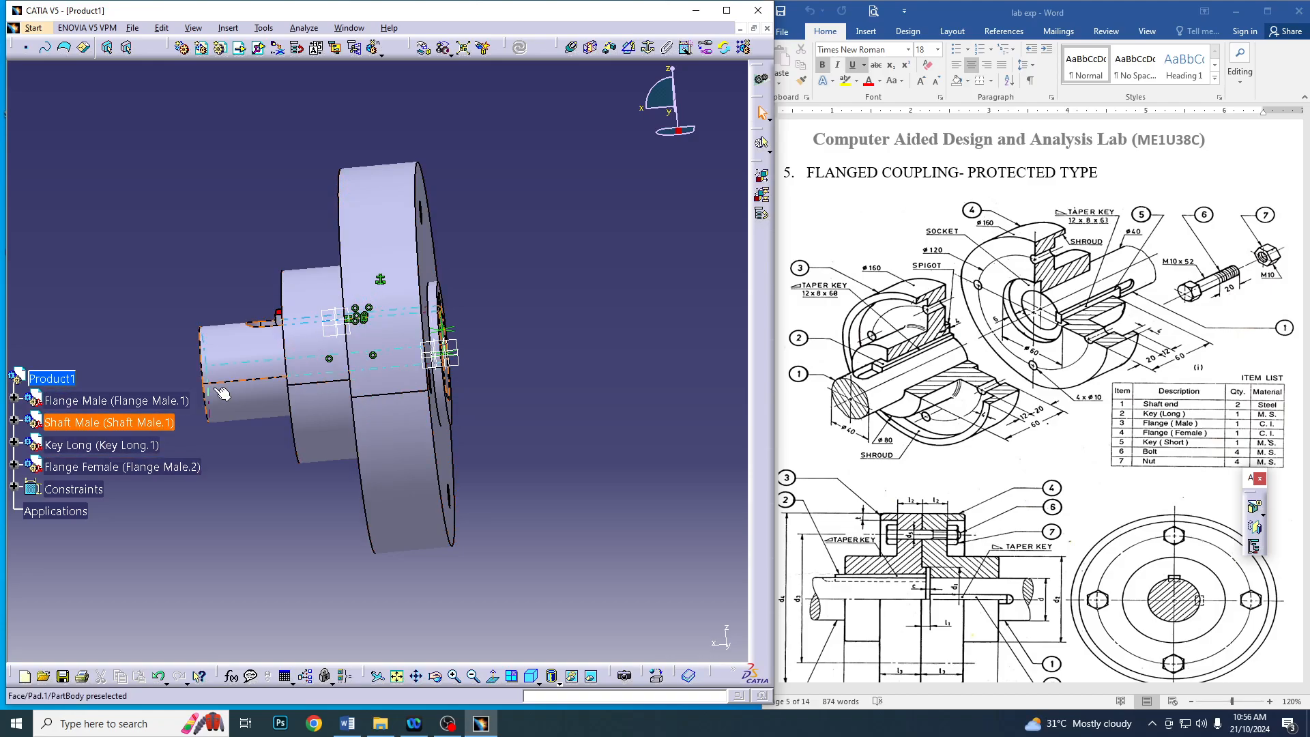
right_click(104, 403)
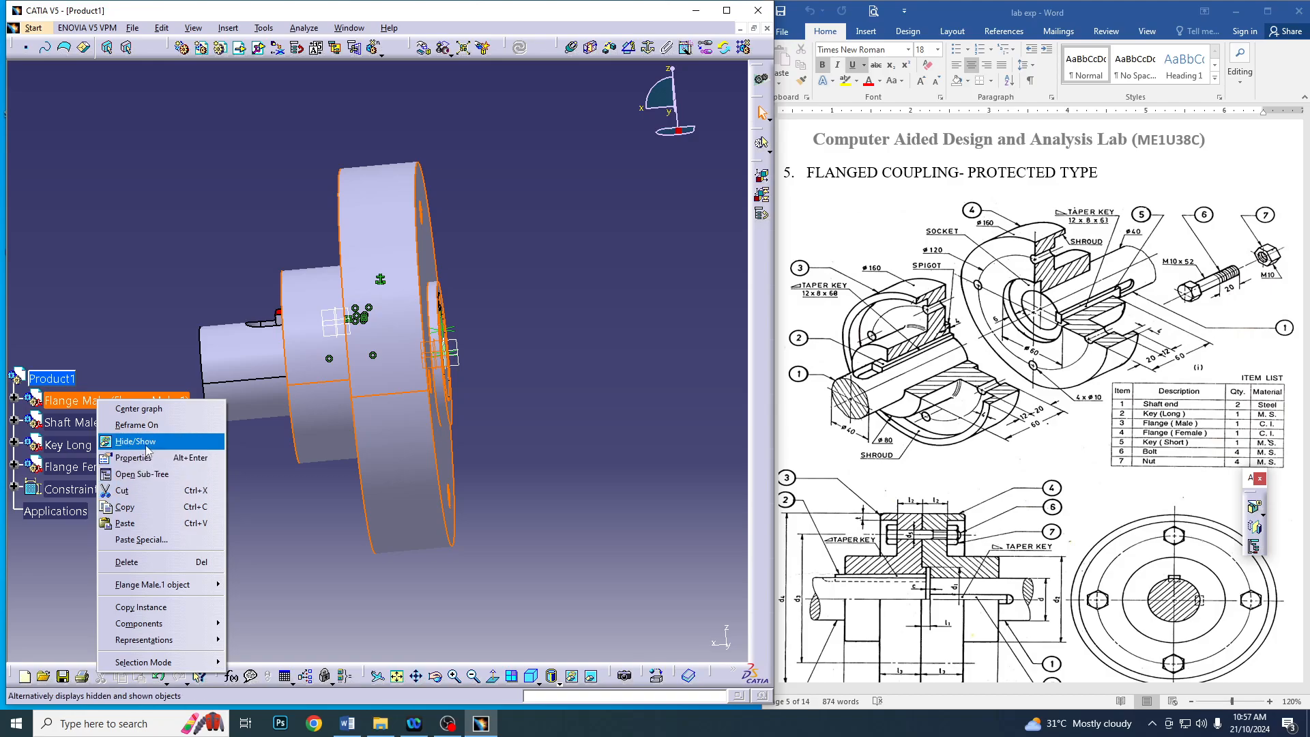
click(147, 441)
right_click(103, 423)
click(146, 466)
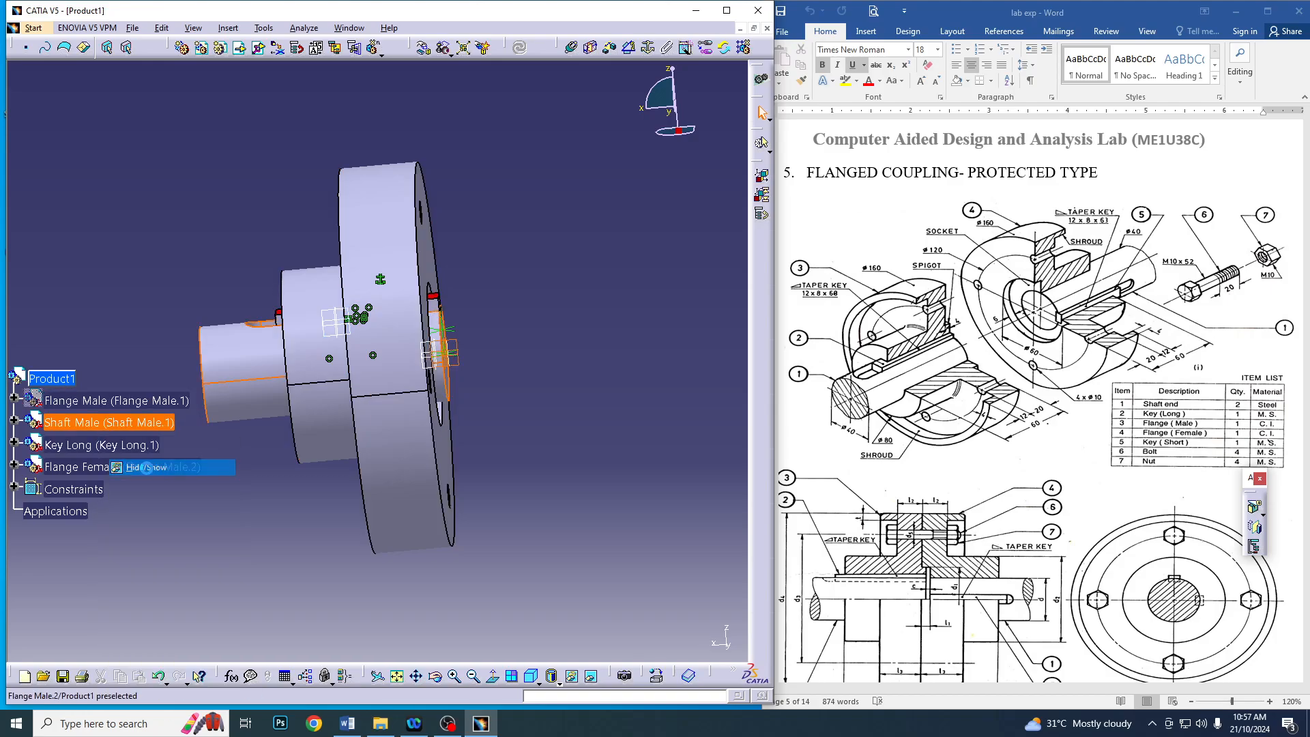
right_click(155, 447)
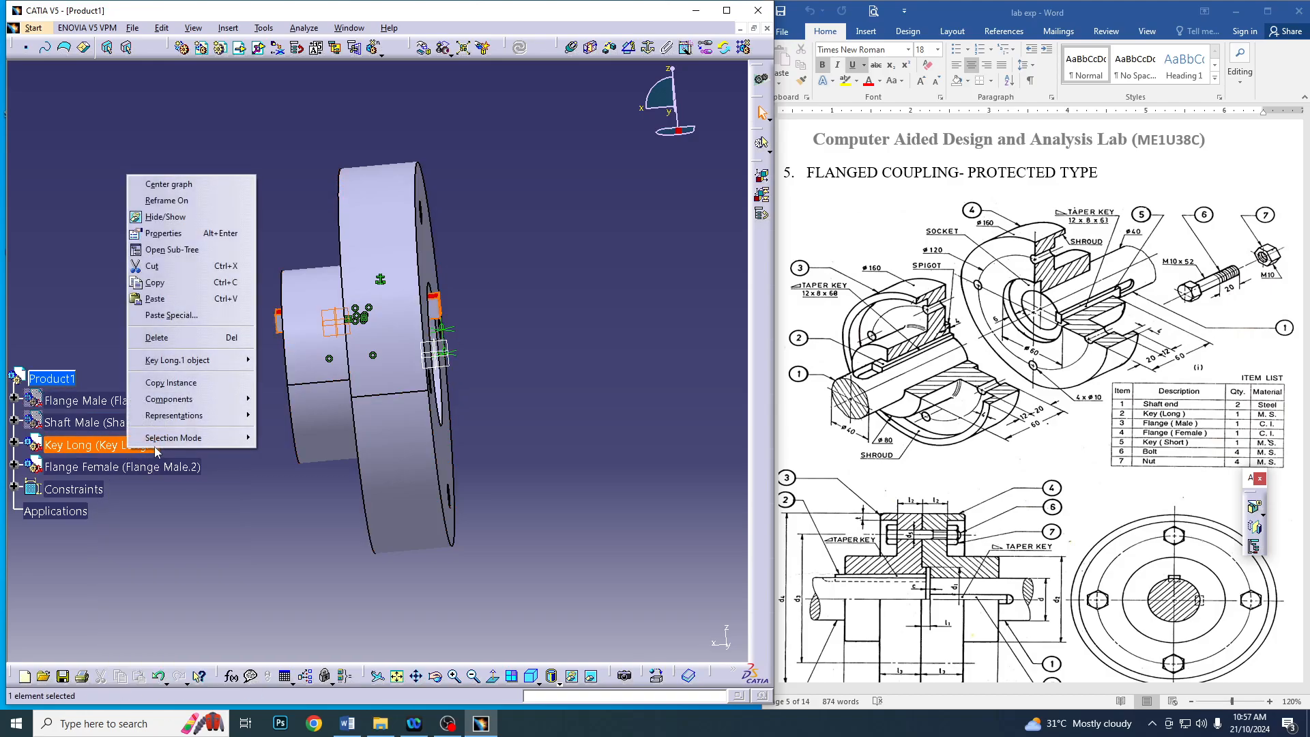
click(176, 217)
middle_drag(243, 357, 356, 343)
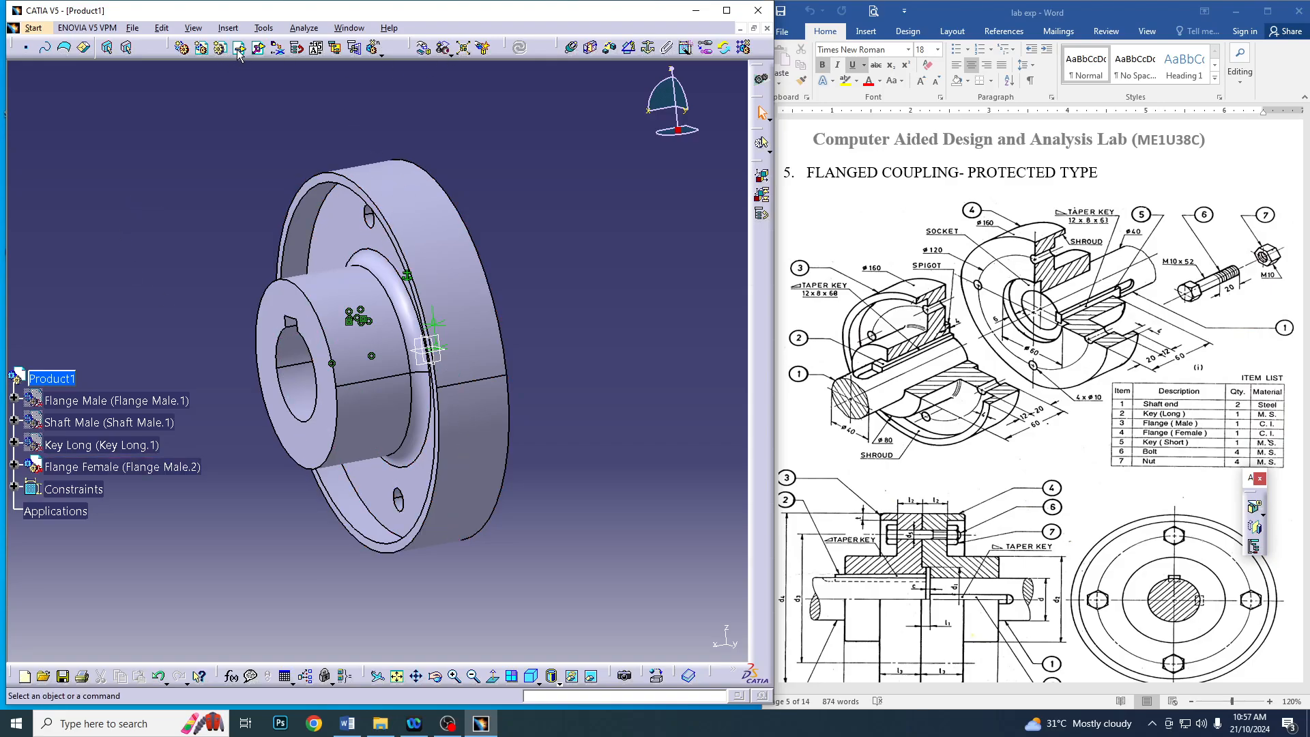
Insert a new part into Product1, using the assembly's origin point as the part origin
click(52, 379)
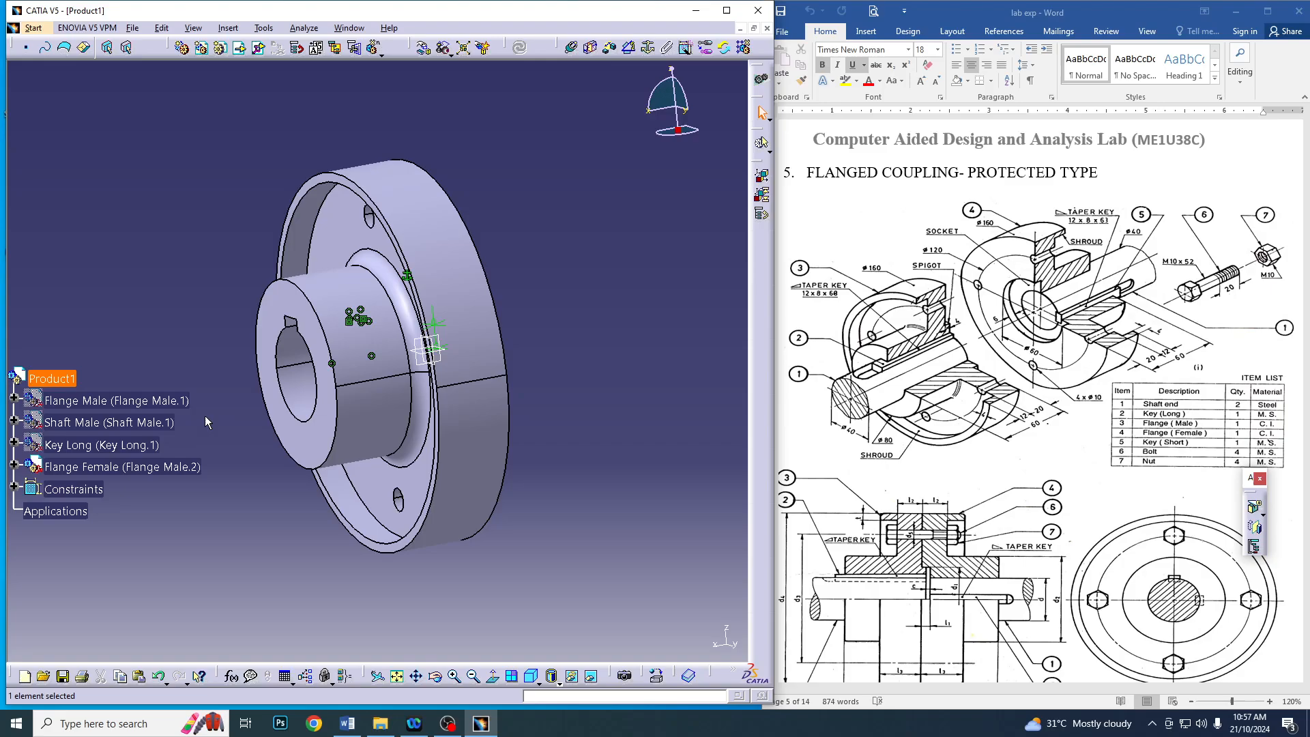
click(219, 47)
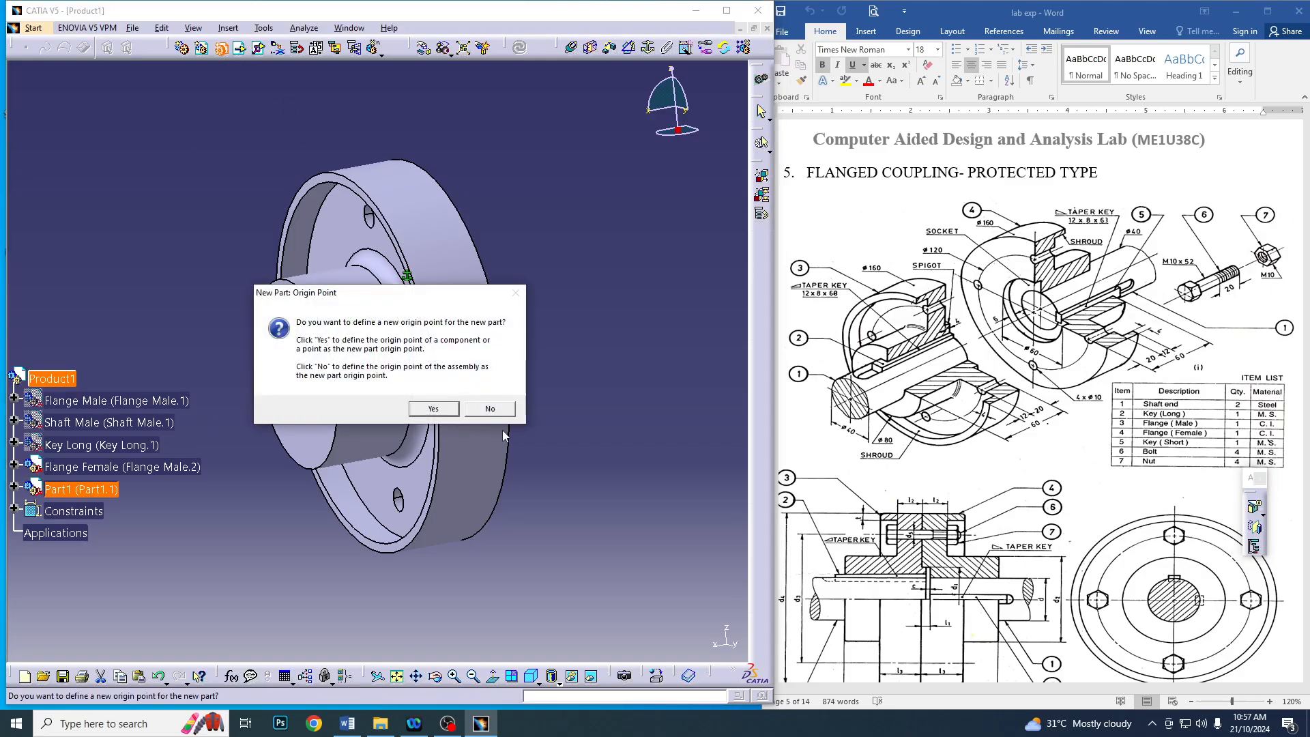
click(490, 408)
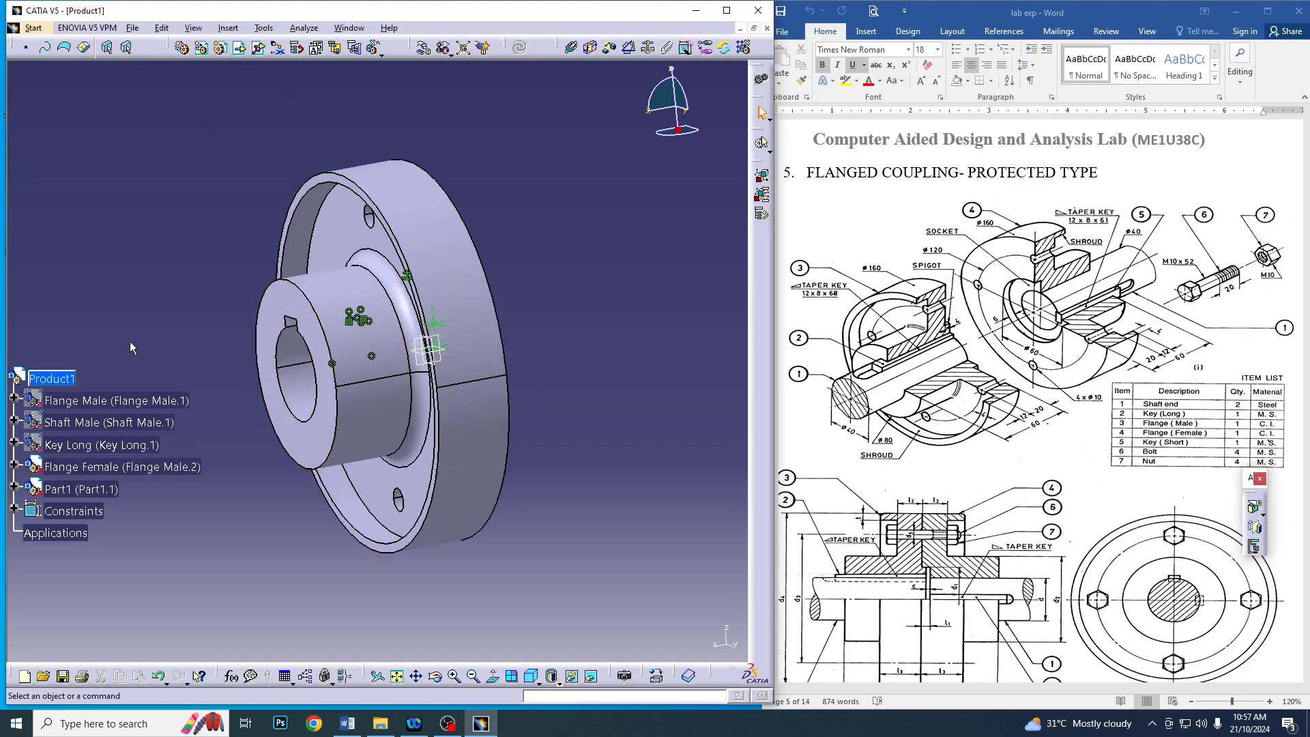
Insert the existing Shaft Female part into Product1 and resolve its part number conflict by renaming it Shaft Female
click(239, 47)
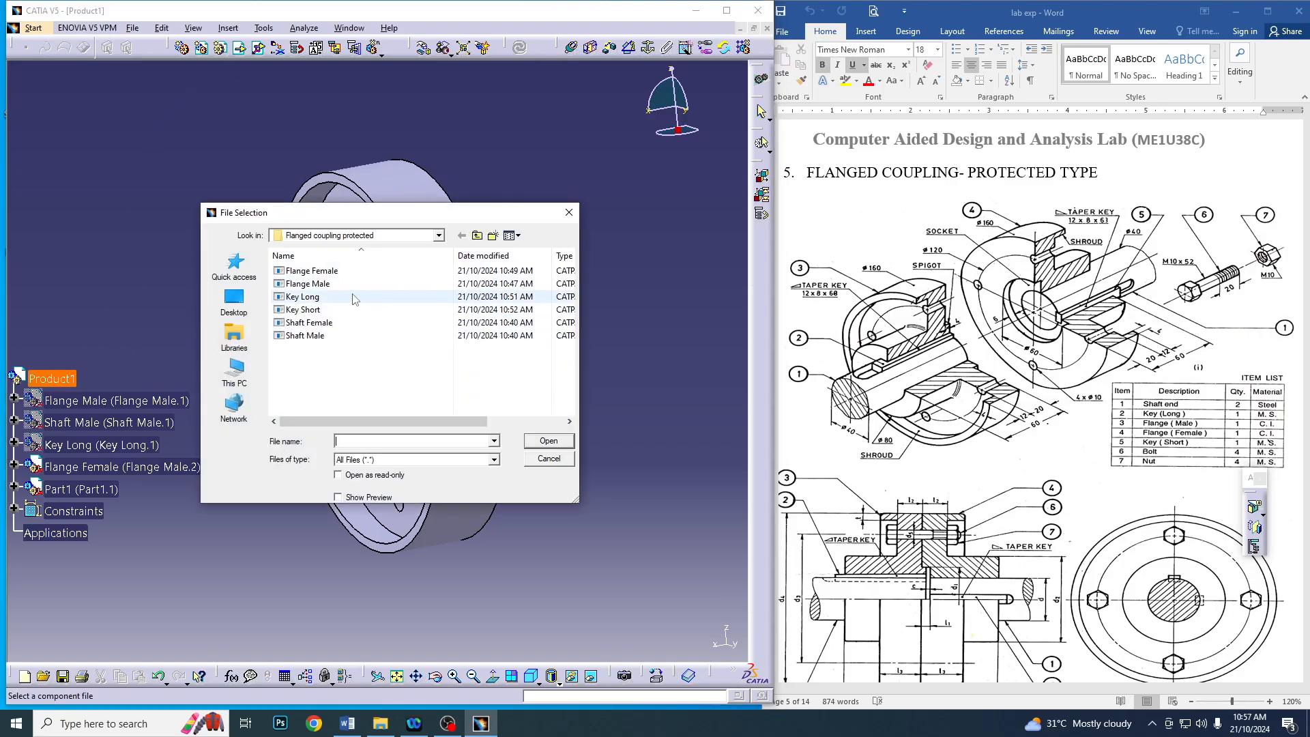
double_click(334, 334)
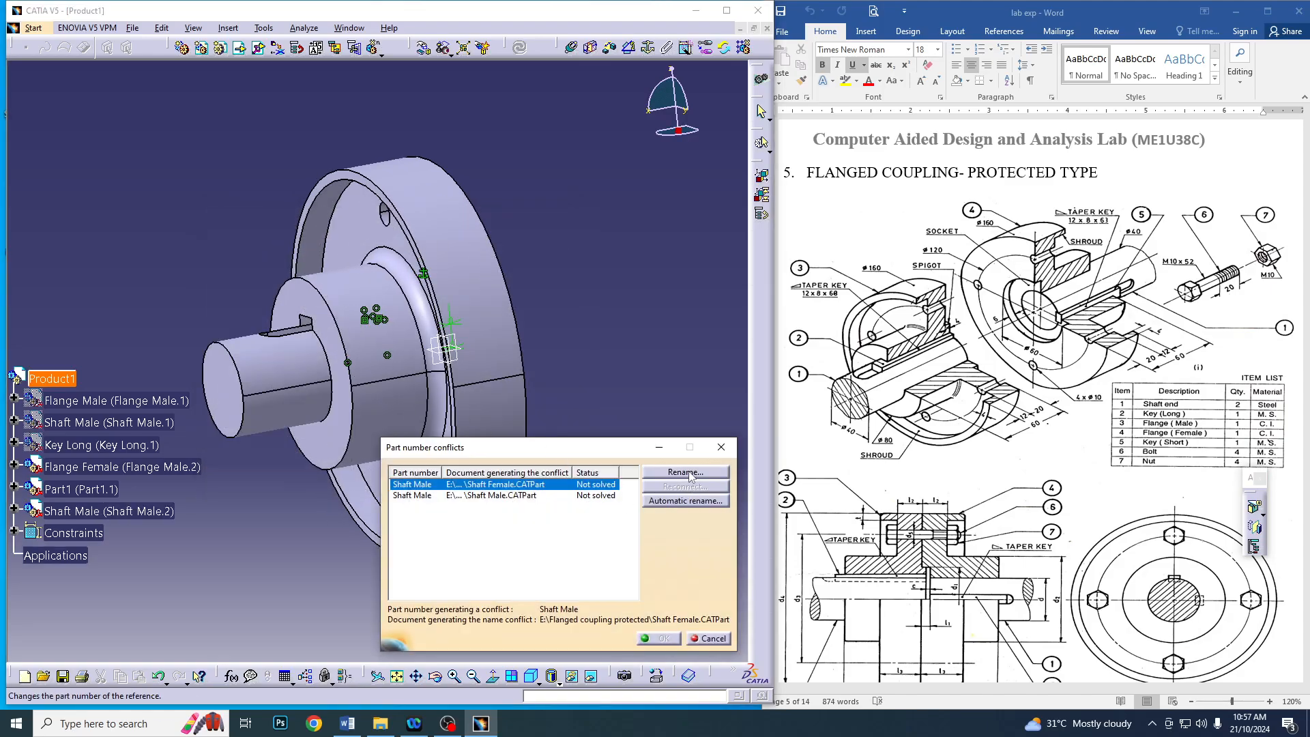
click(685, 473)
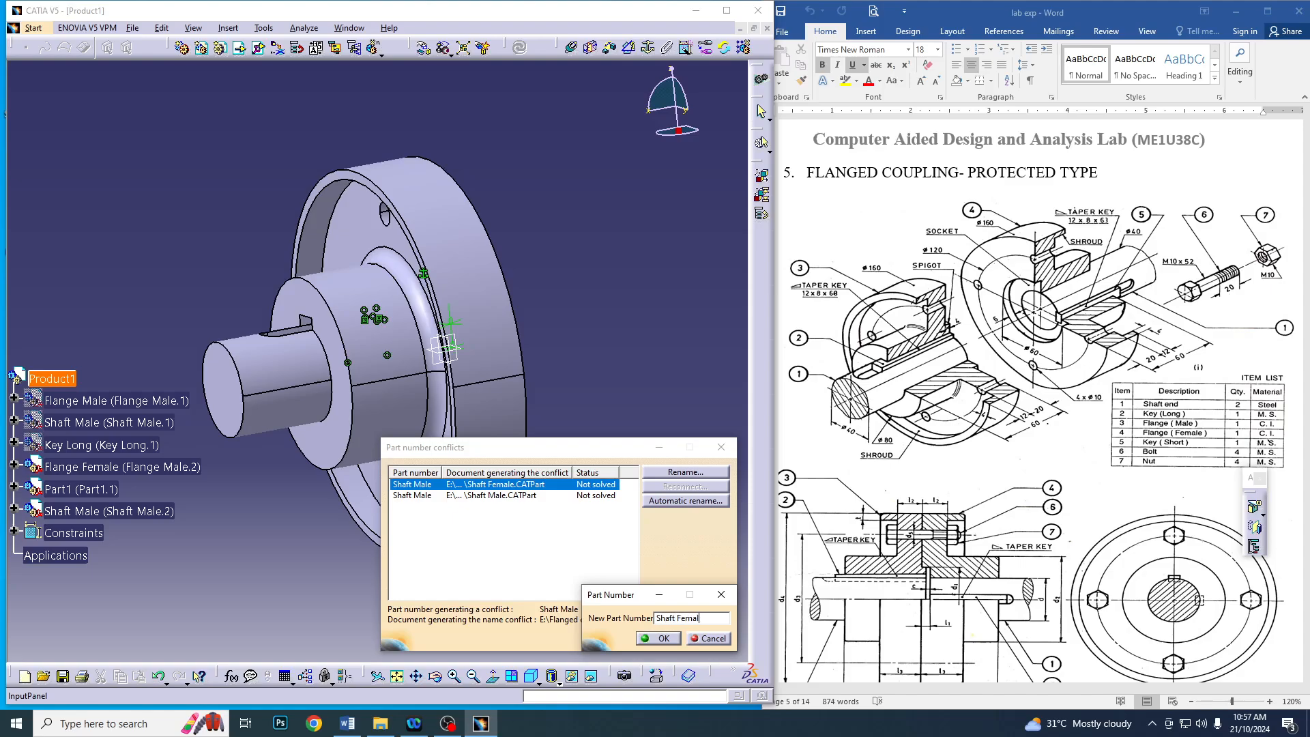
click(660, 638)
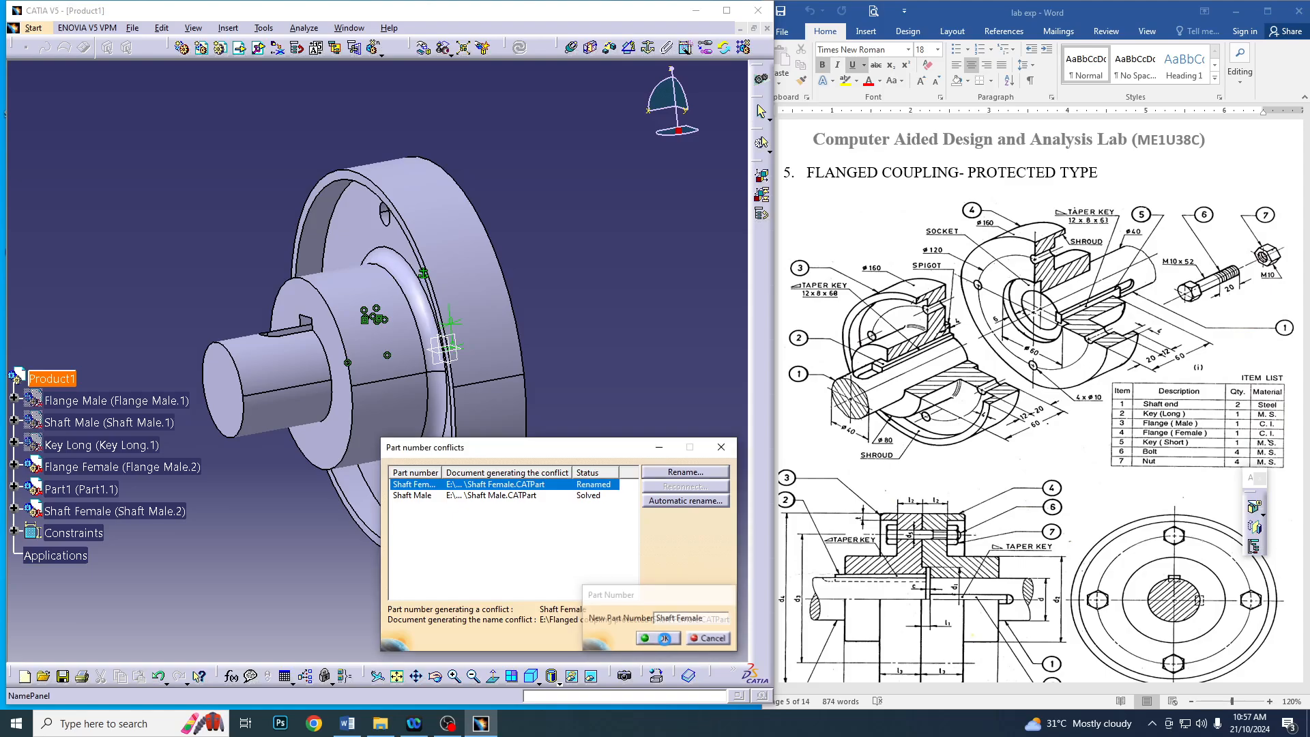
click(662, 639)
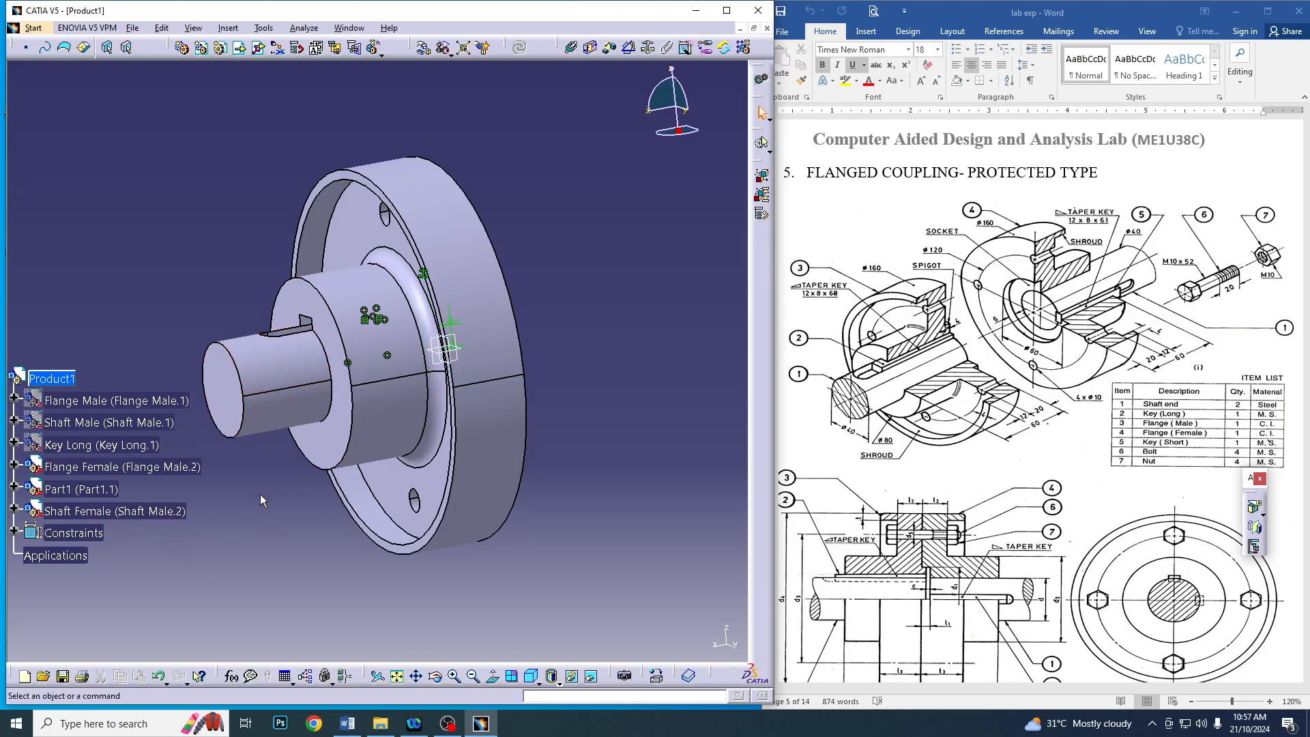
Move the female shaft along the X axis until it is clear of the female flange's hub
middle_drag(301, 484, 369, 423)
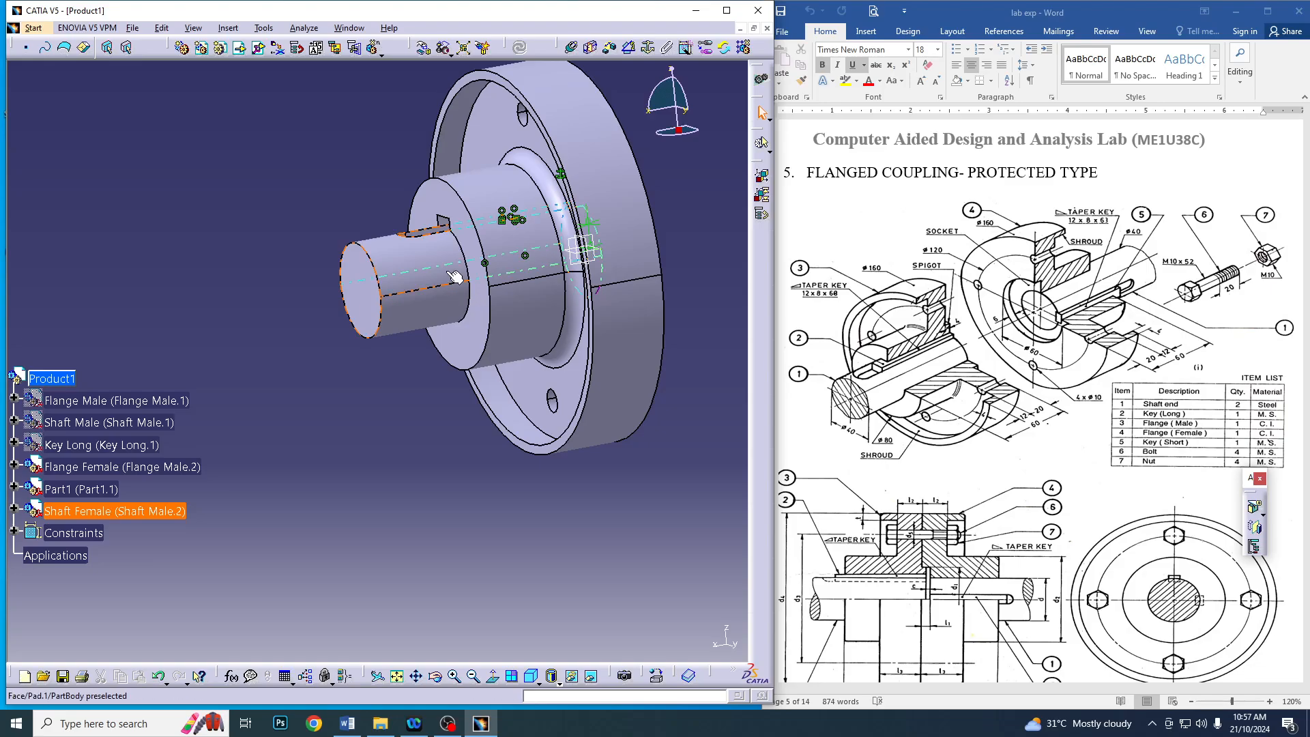
click(424, 49)
drag(410, 274, 186, 333)
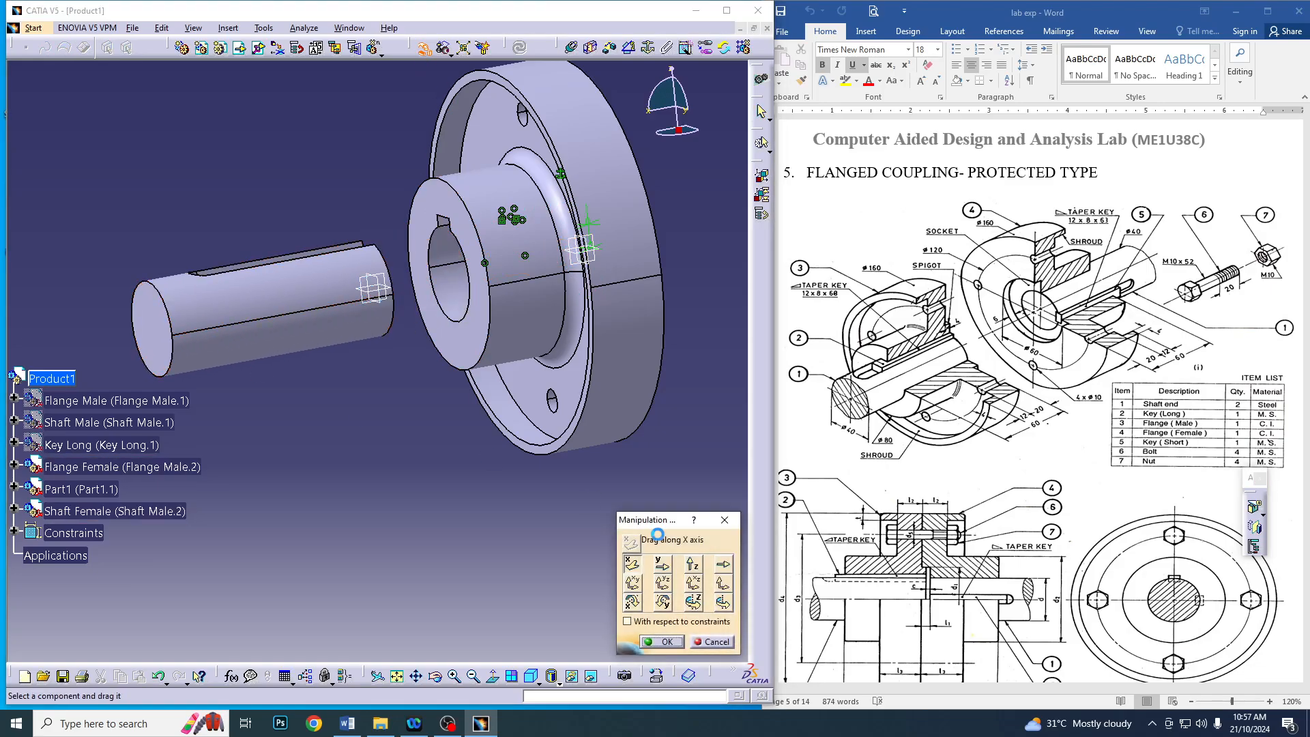
click(665, 642)
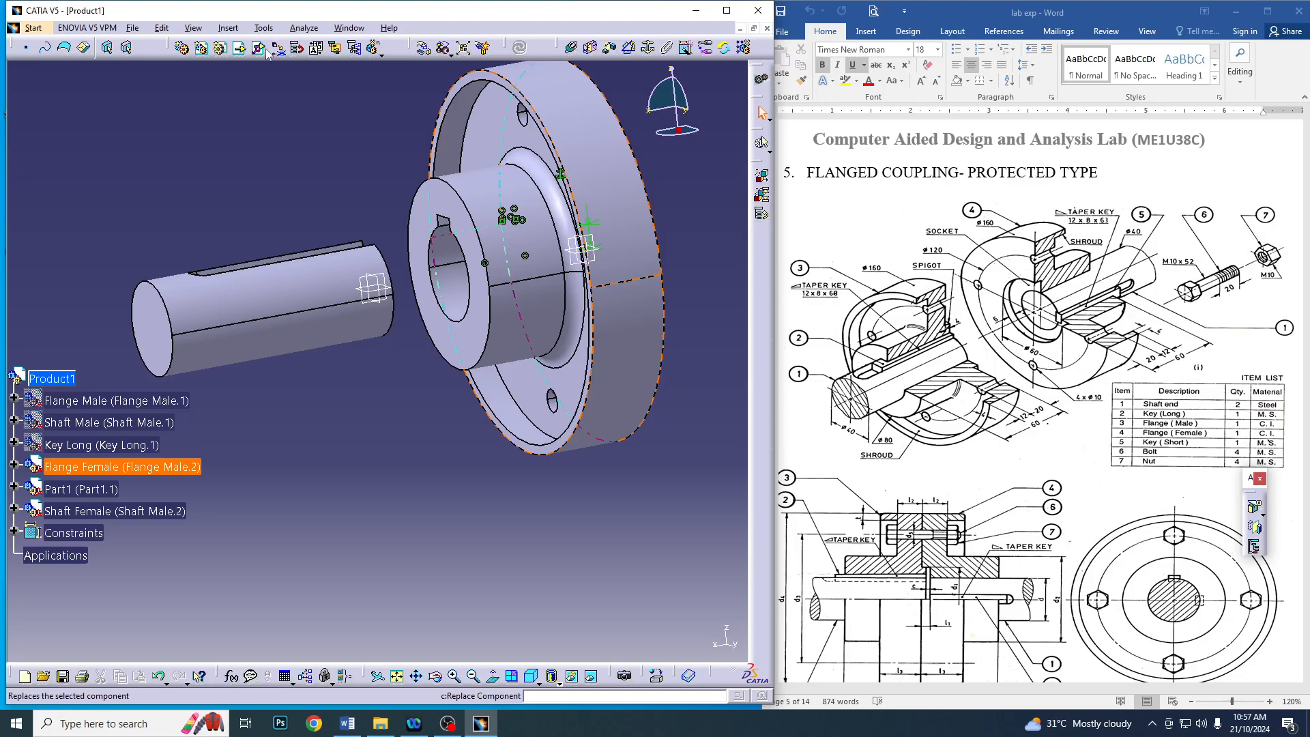
Make the female shaft's axis coincident with the female flange's bore axis, and the shaft's keyway edge coincident with the flange's keyway edge
click(572, 47)
click(454, 277)
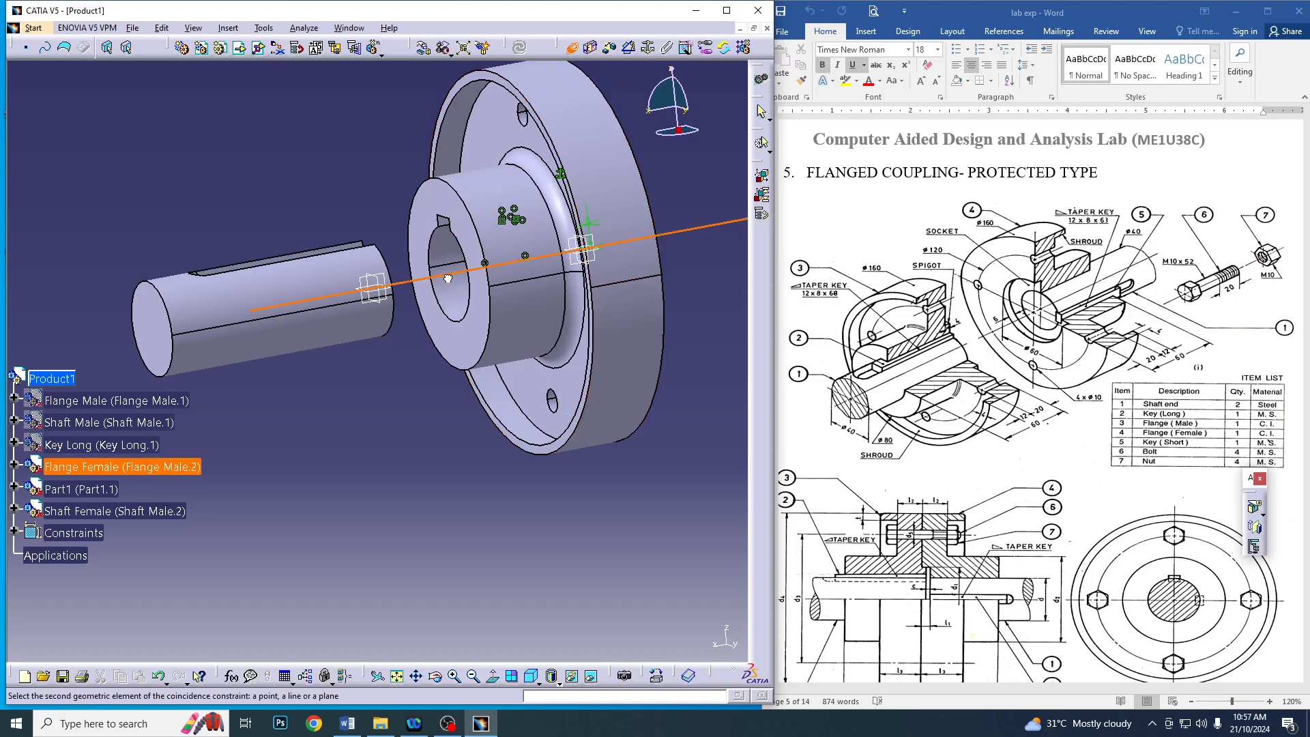
click(254, 309)
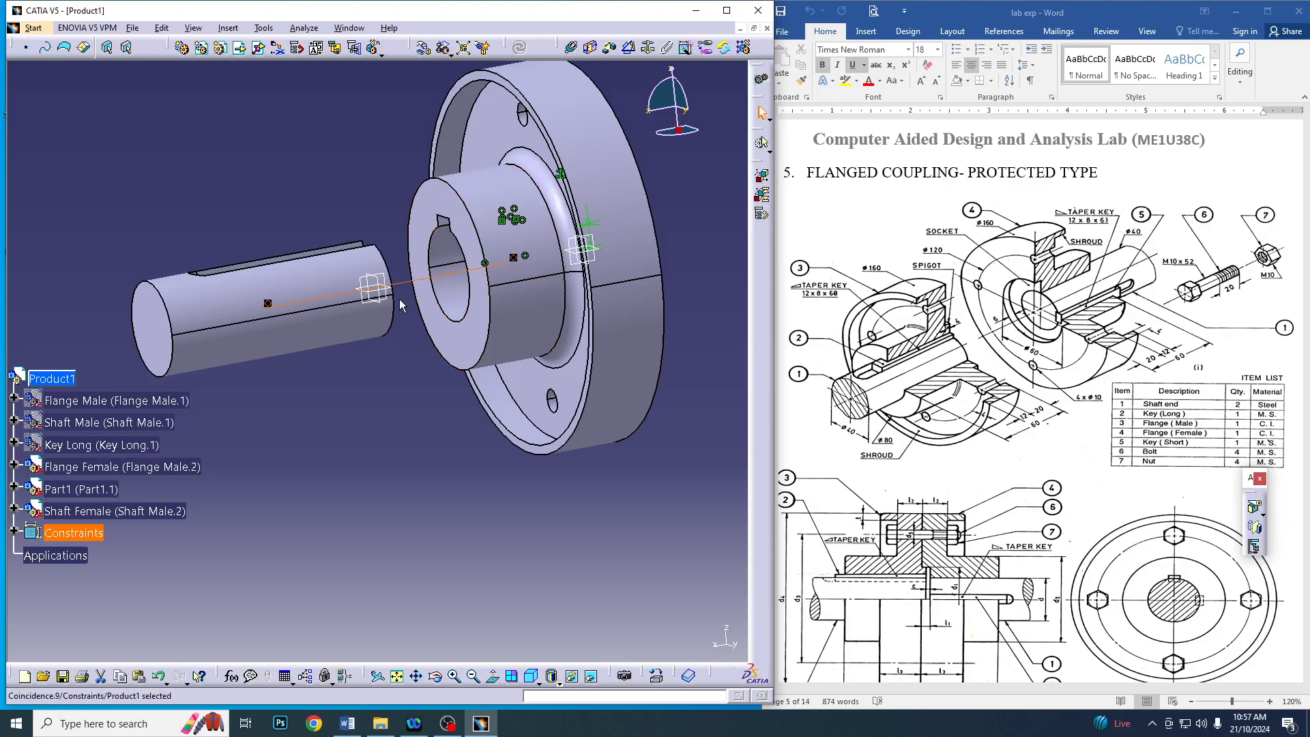
click(572, 47)
click(311, 251)
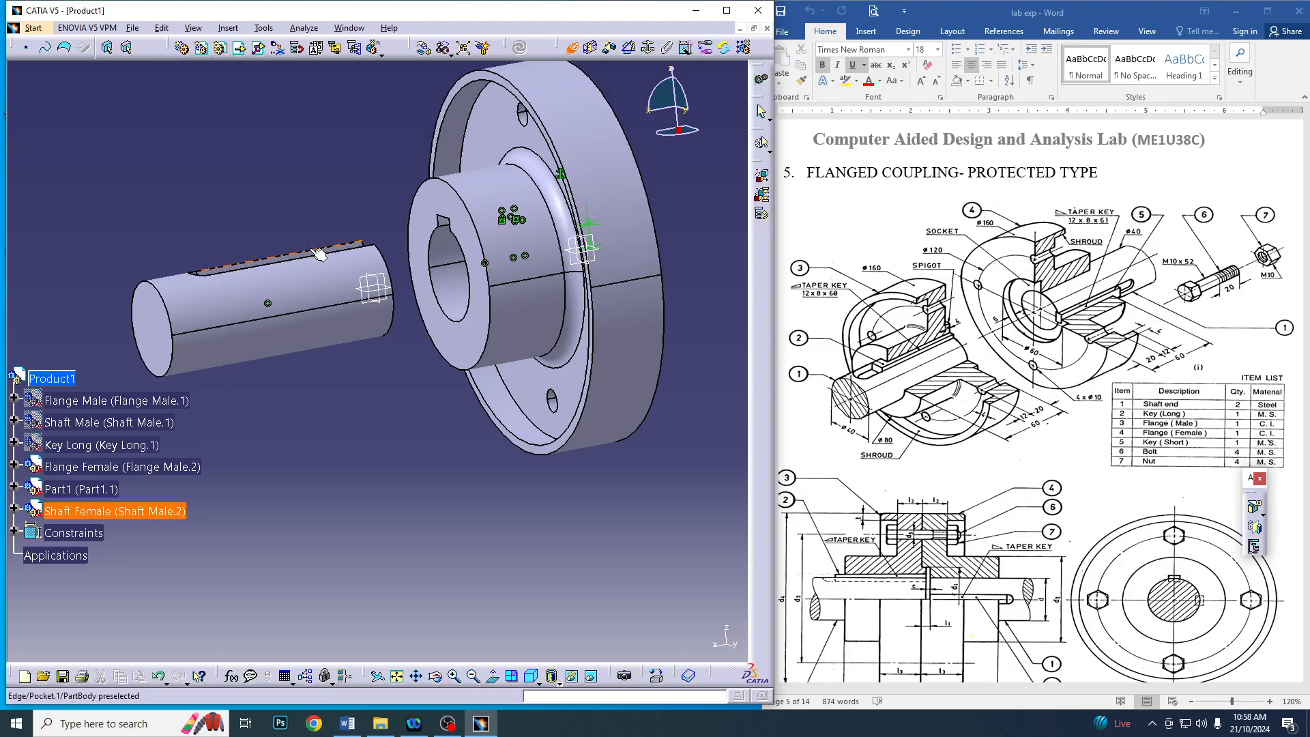
click(445, 227)
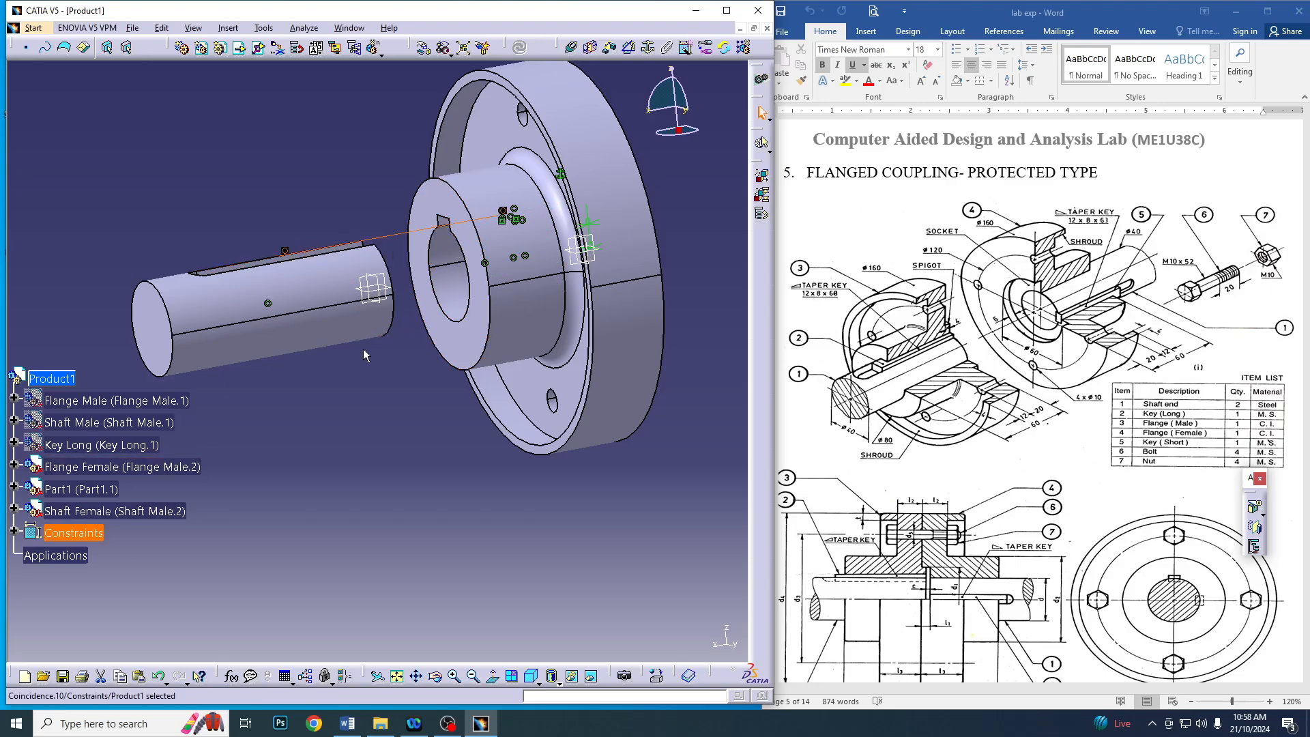
Add a 0 mm offset constraint between the female shaft's inner end face and the flange's recess face, and update the assembly
middle_drag(363, 349, 232, 372)
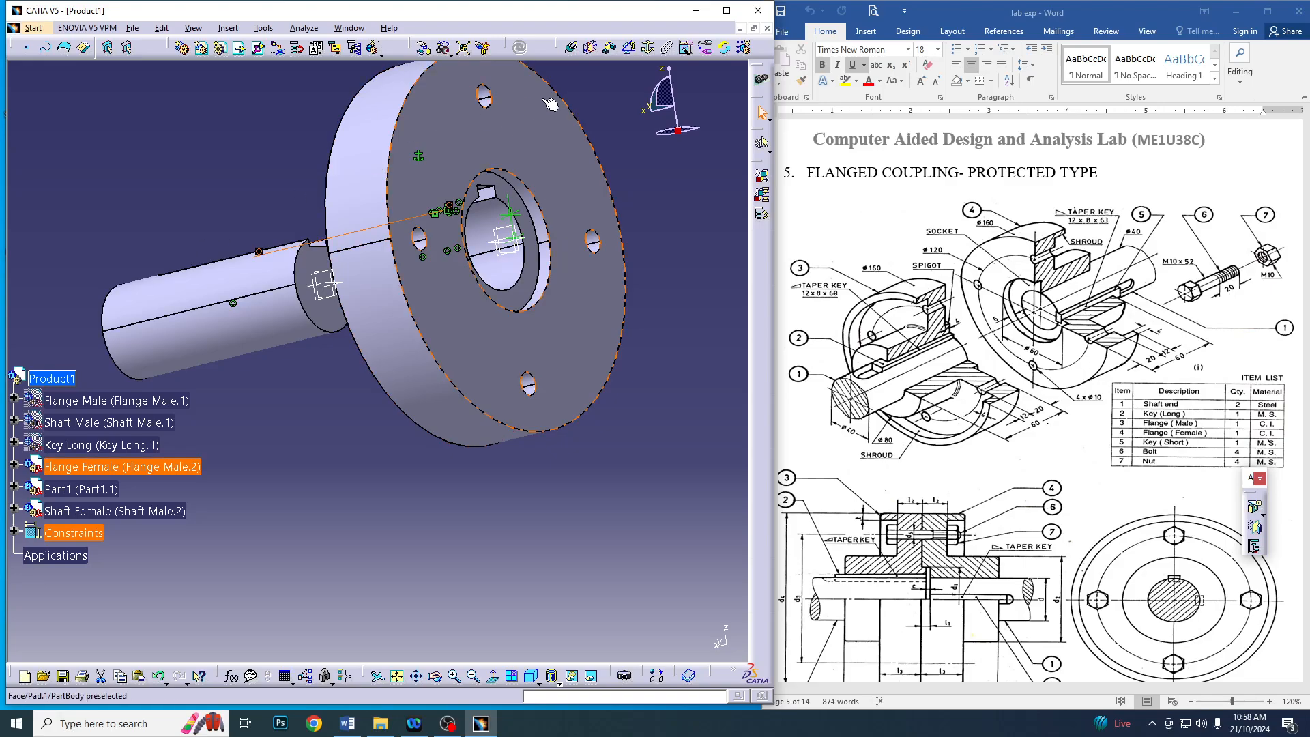
click(591, 48)
click(609, 50)
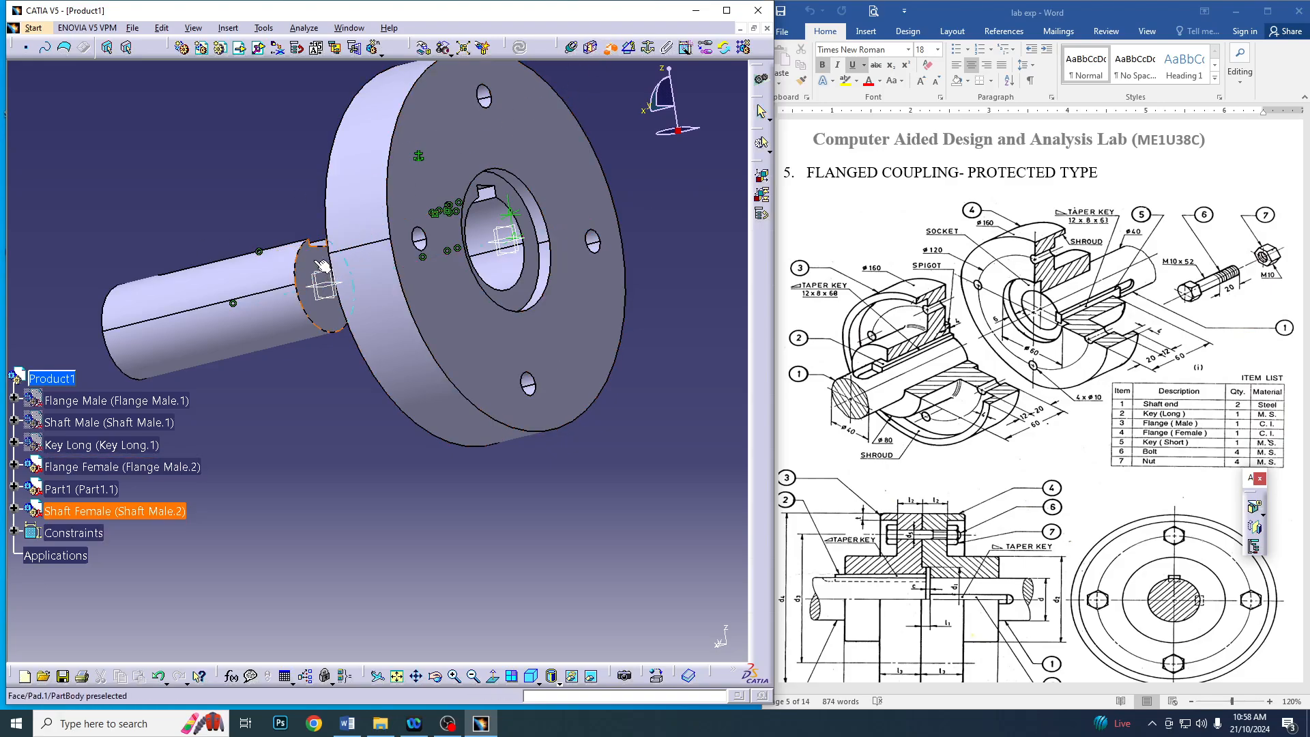
click(534, 296)
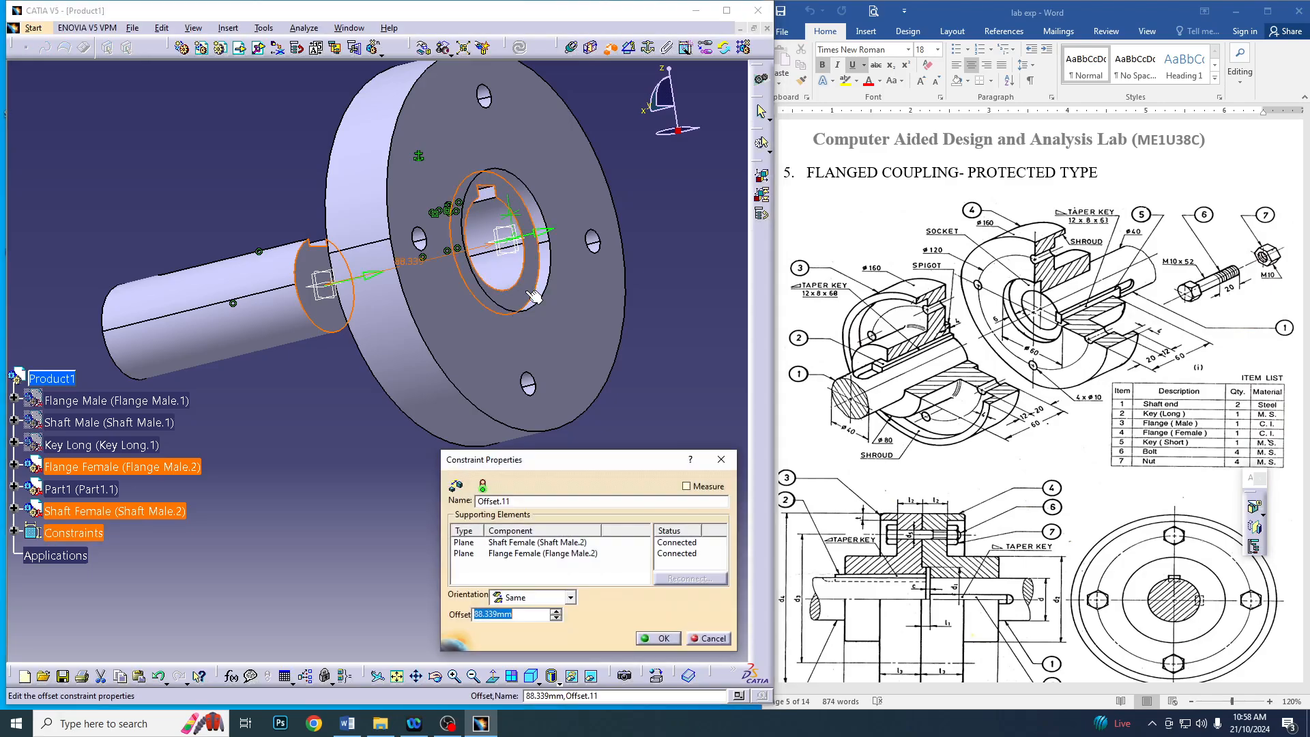
text(0)
key(Return)
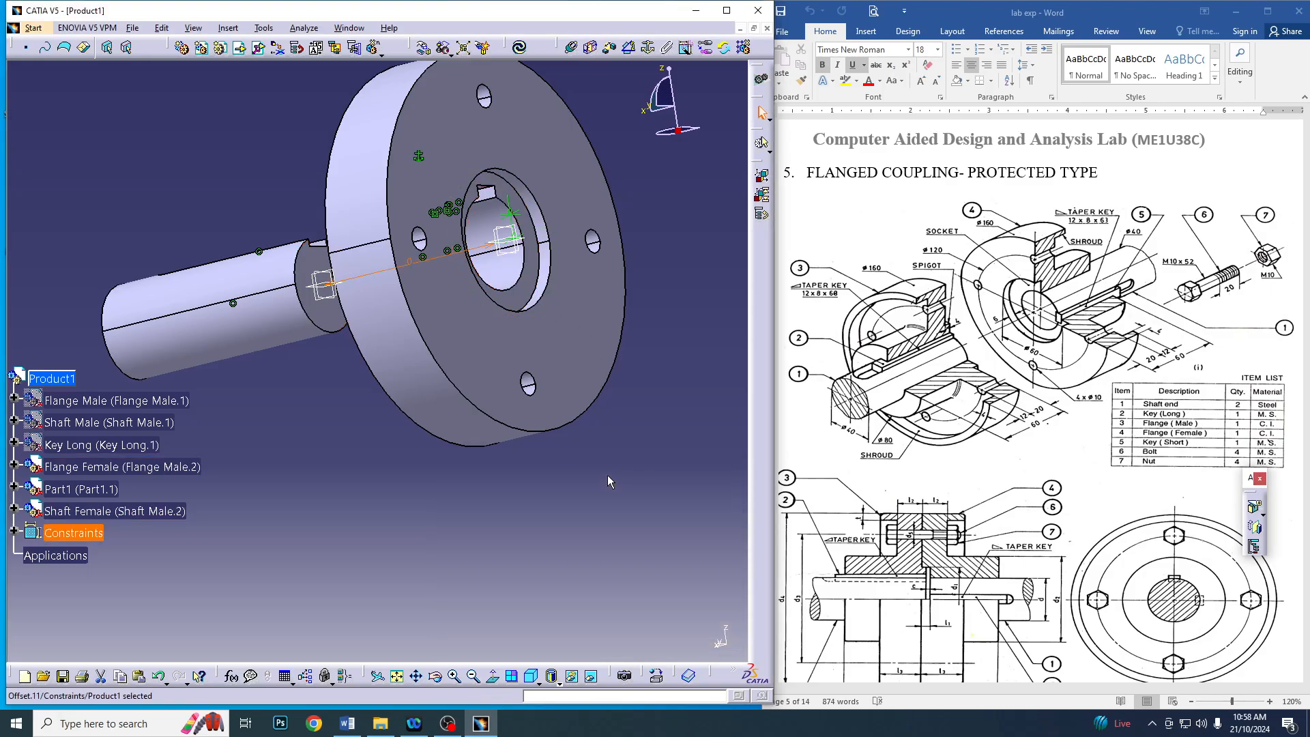
click(525, 47)
Insert the existing Key Short part into Product1 and resolve its part number conflict by renaming it Key Short
middle_drag(382, 300, 575, 191)
middle_drag(322, 484, 375, 372)
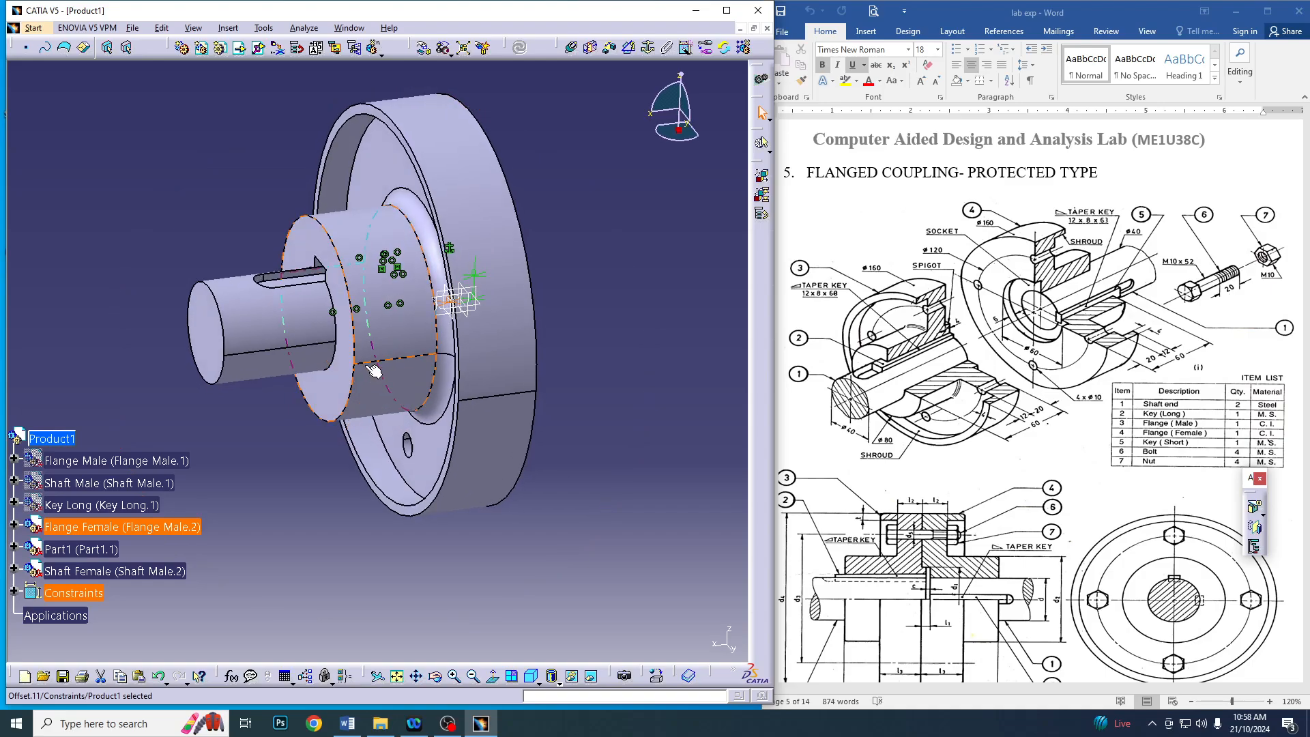
click(242, 51)
double_click(332, 311)
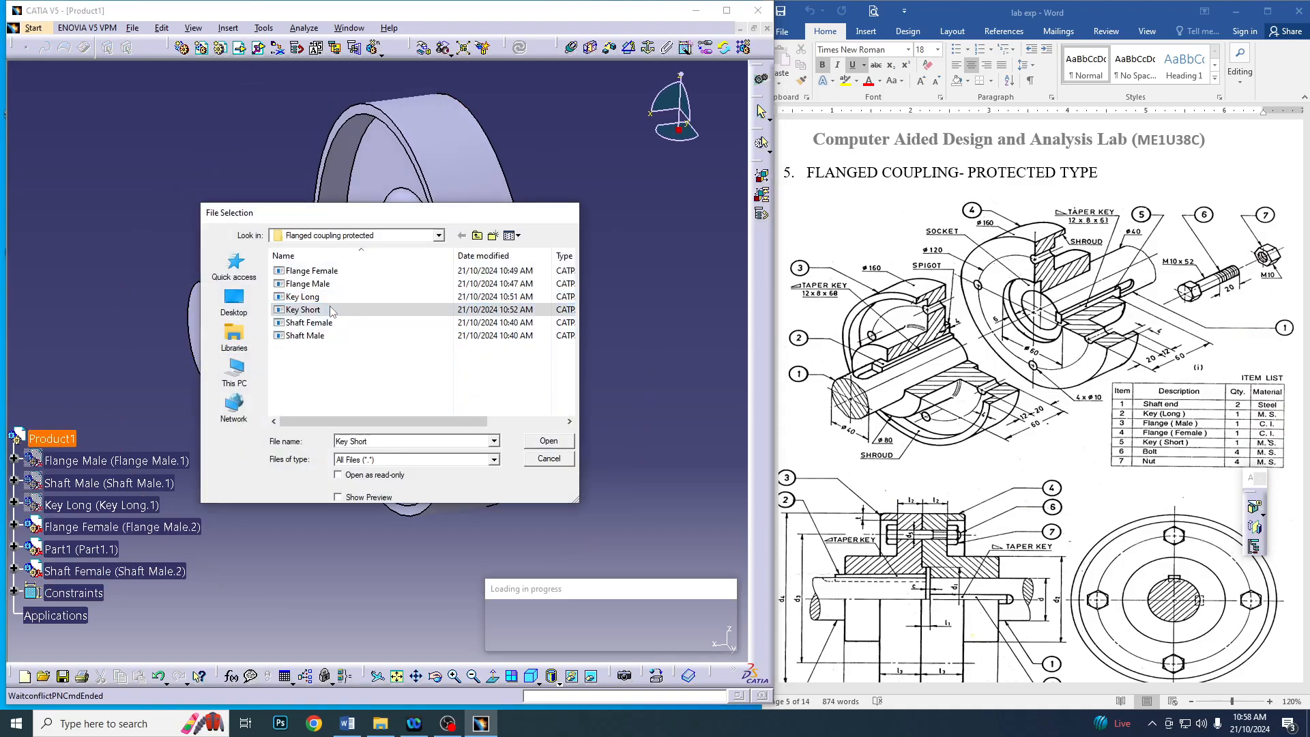
click(692, 472)
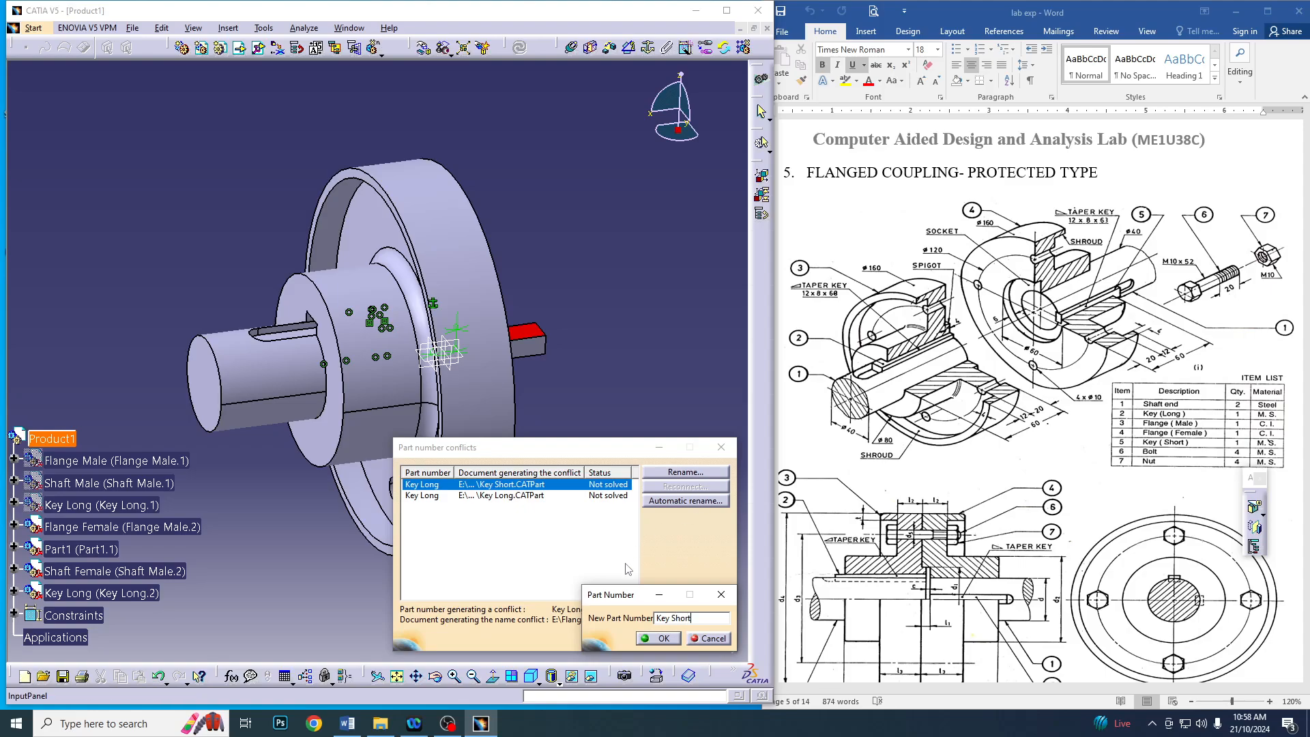
click(665, 637)
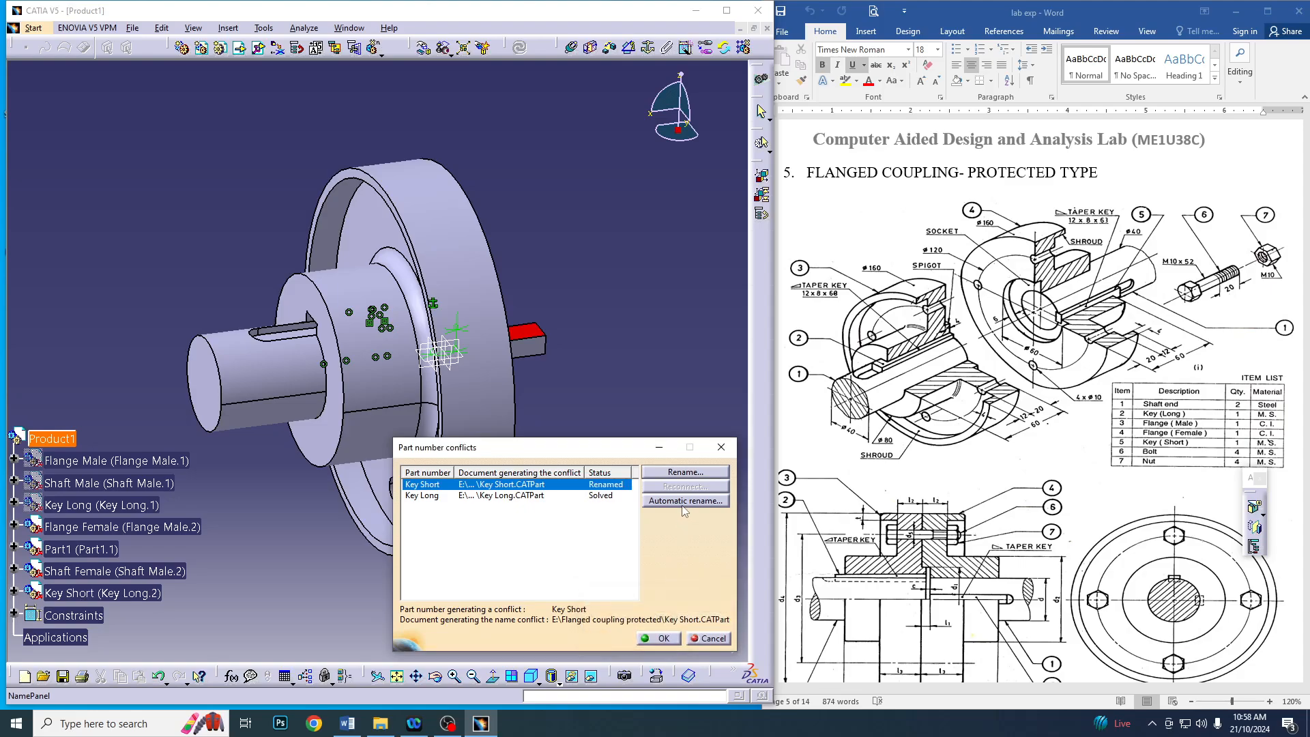
click(663, 638)
Move the short key along the X axis until it is clear of the female flange
middle_drag(532, 445, 418, 382)
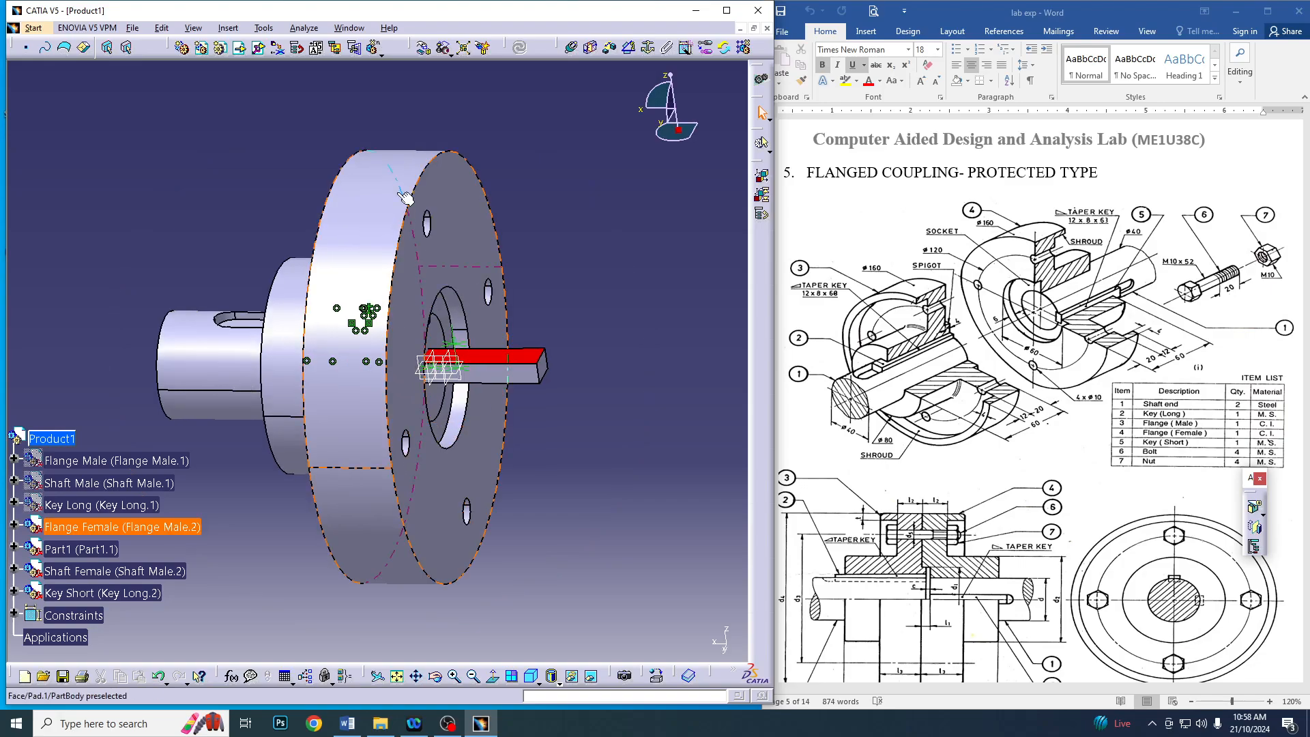
click(423, 48)
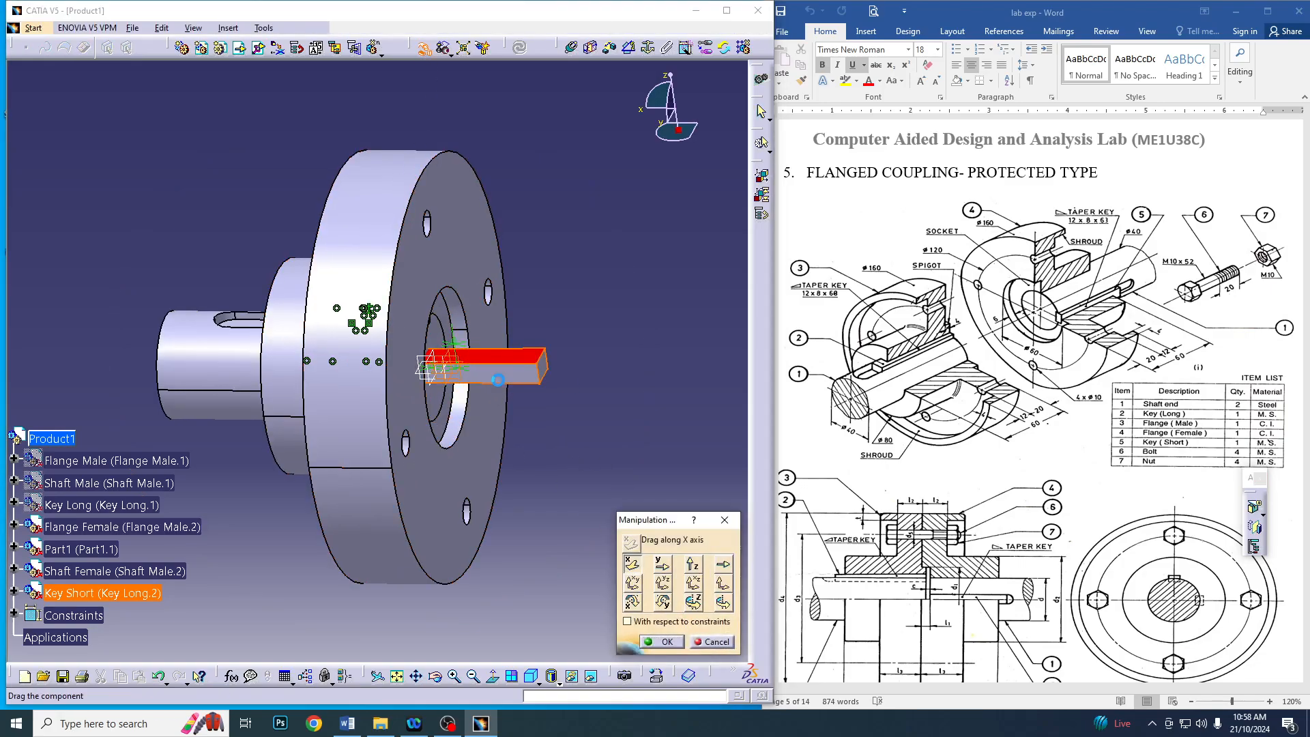
drag(509, 372, 609, 396)
click(661, 641)
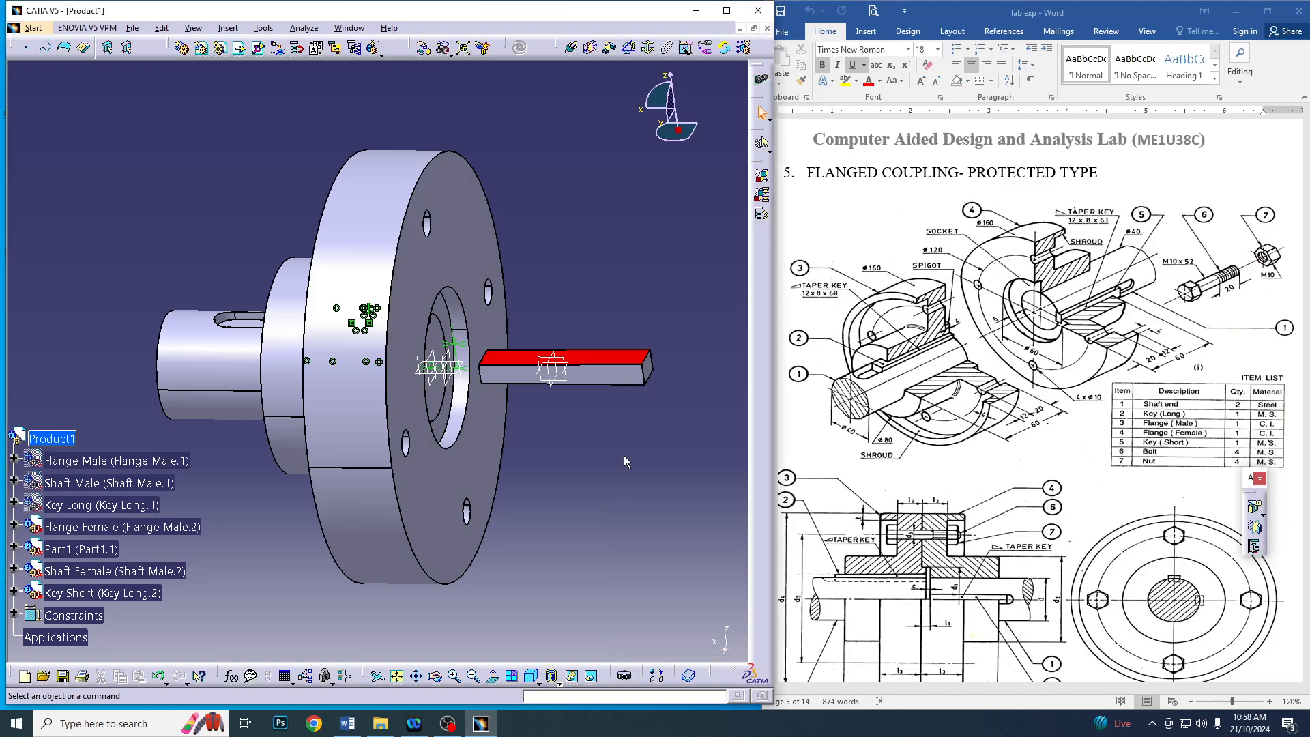
Add a coincidence constraint between one long bottom edge of the short key and the matching edge of the female shaft's keyway
click(570, 48)
click(625, 387)
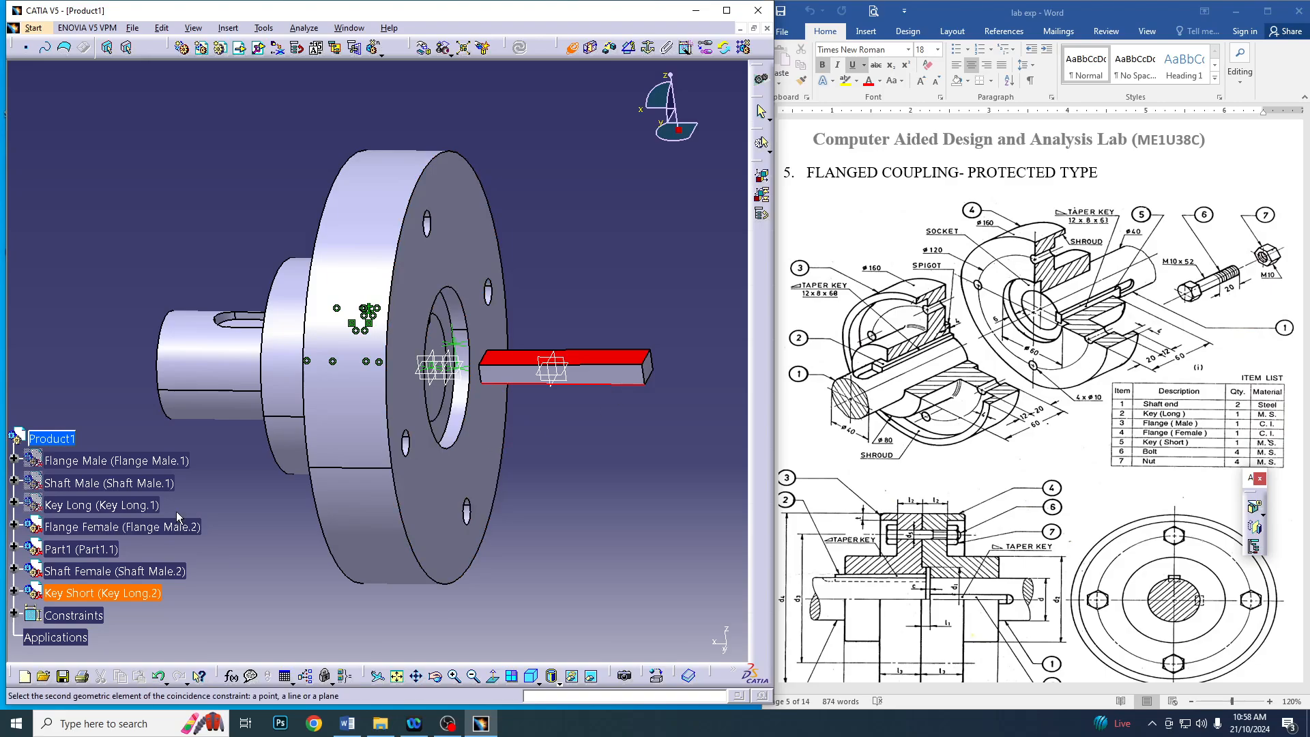
middle_drag(185, 495, 123, 546)
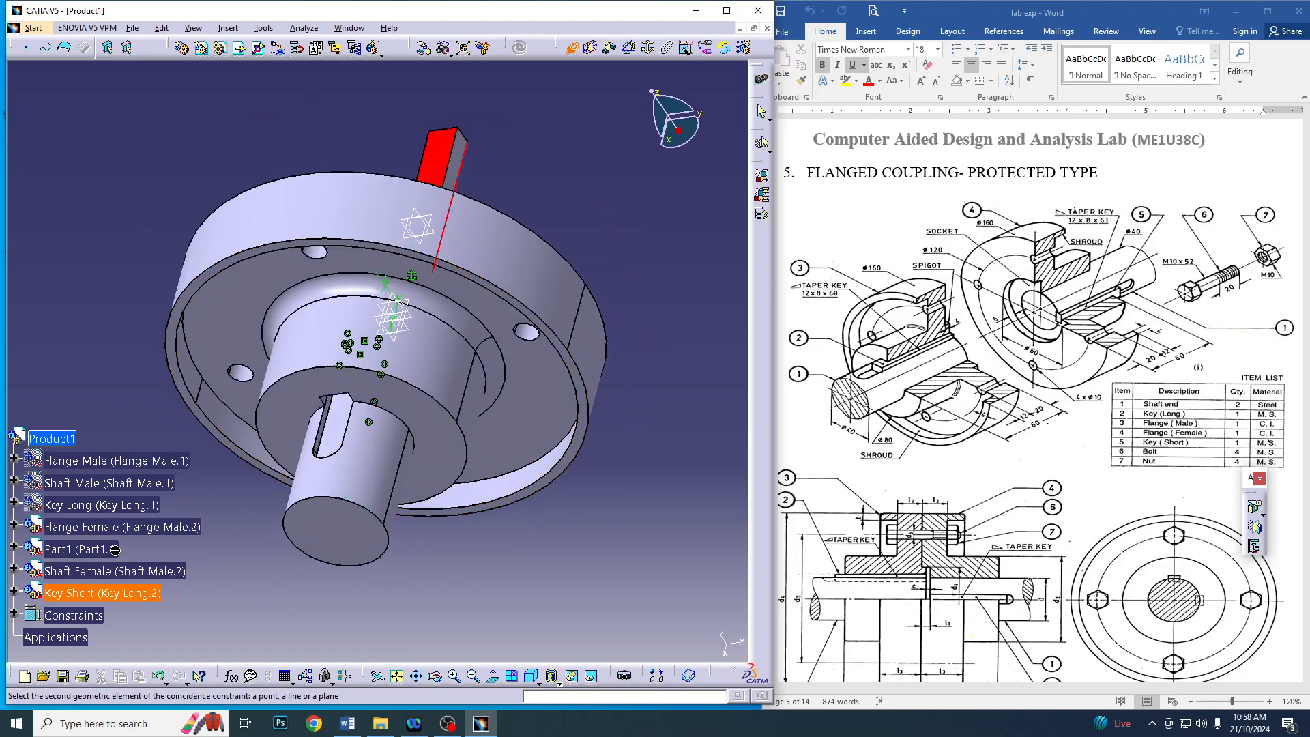
middle_drag(222, 547, 458, 410)
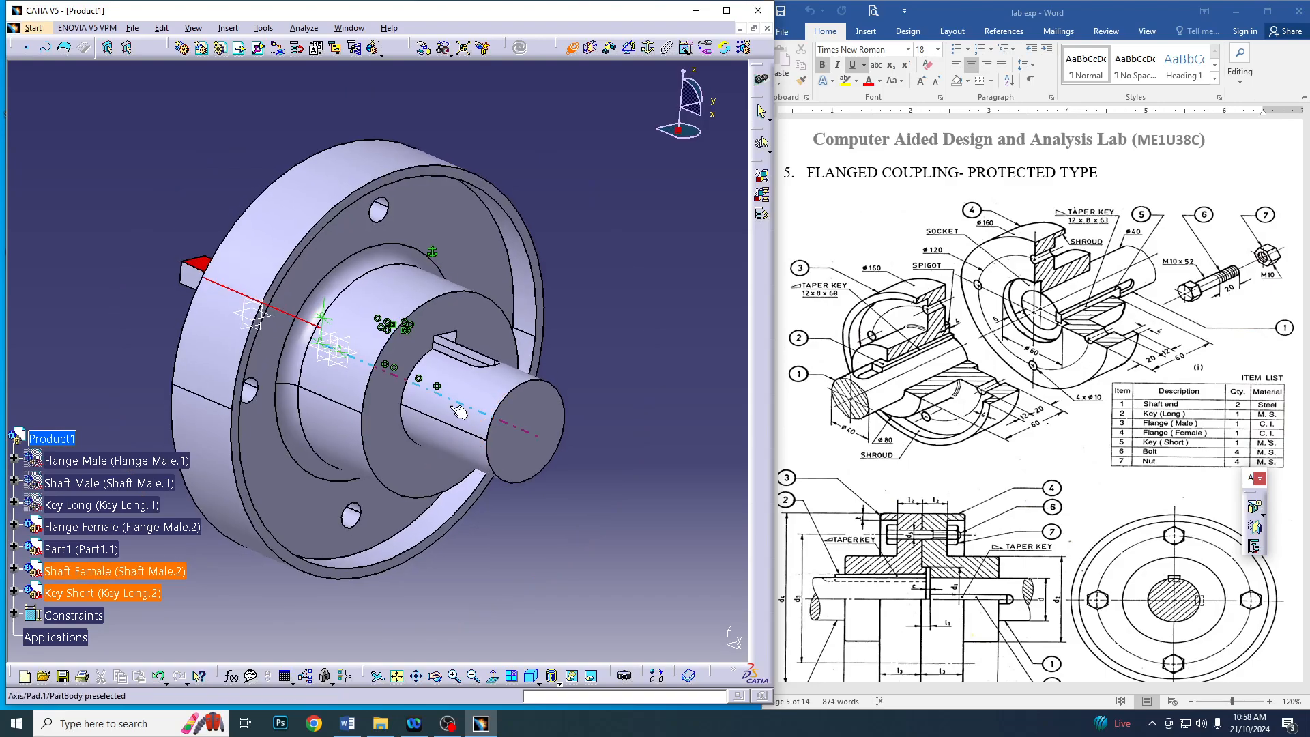
click(481, 362)
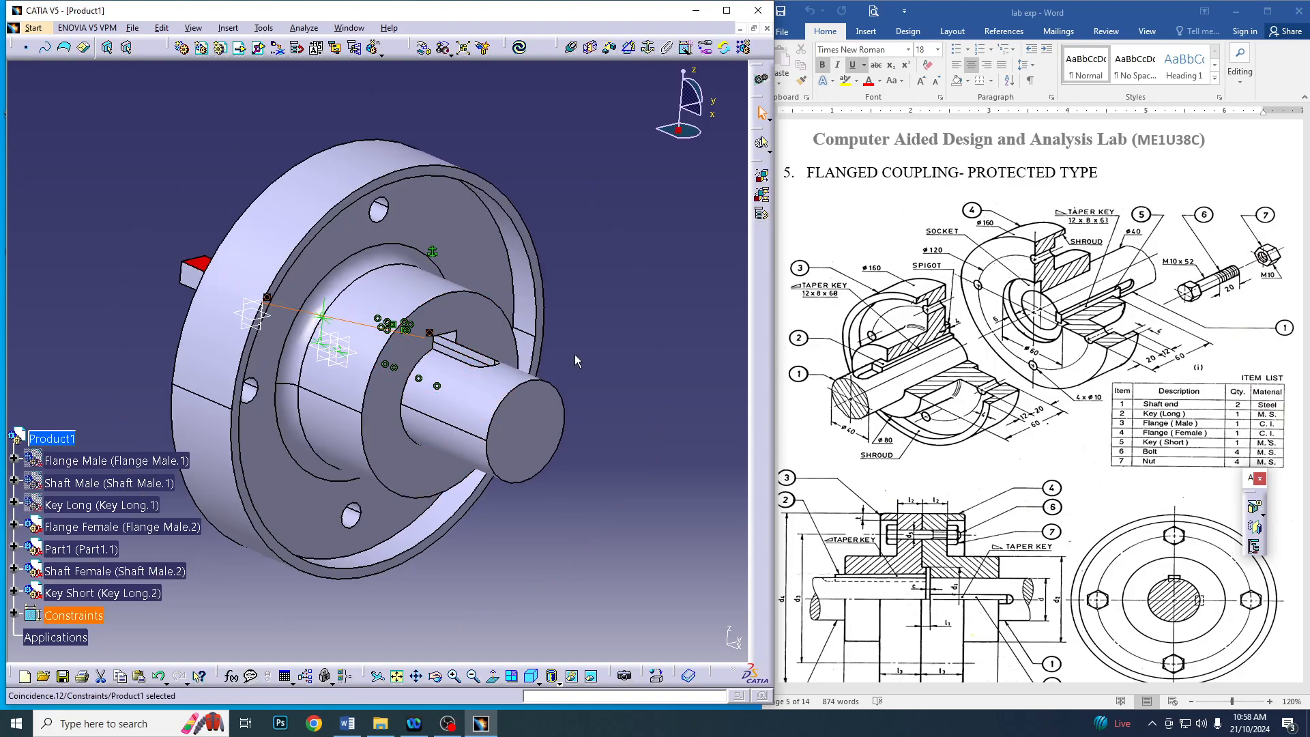
Make the short key's opposite long bottom edge coincident with the other edge of the female shaft's keyway
click(572, 48)
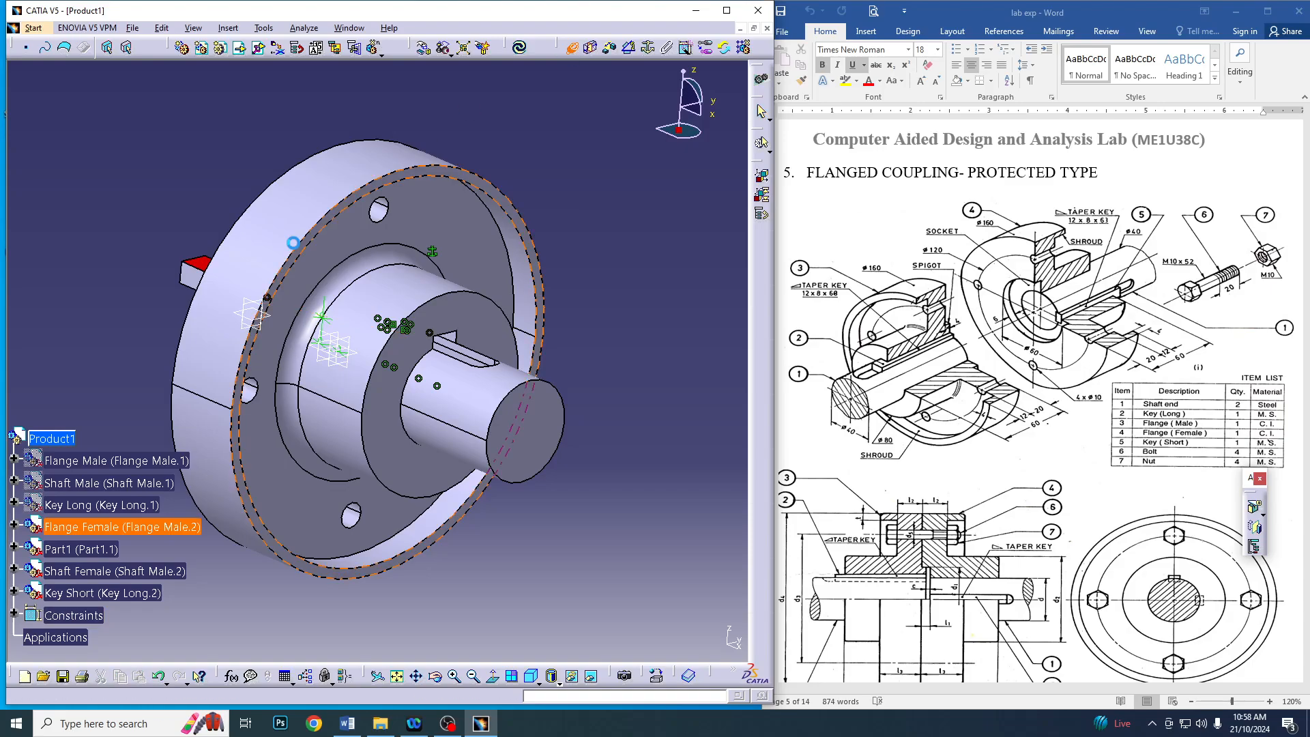
click(194, 294)
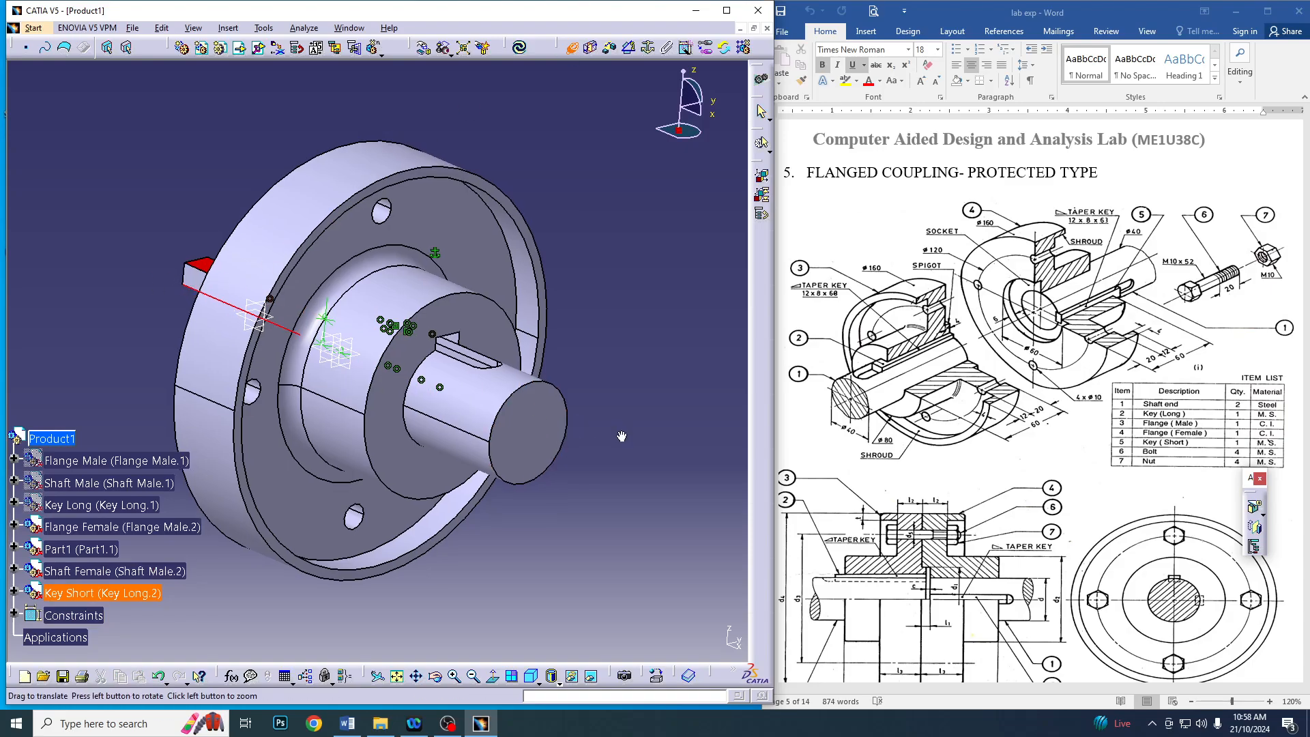
middle_drag(225, 505, 289, 498)
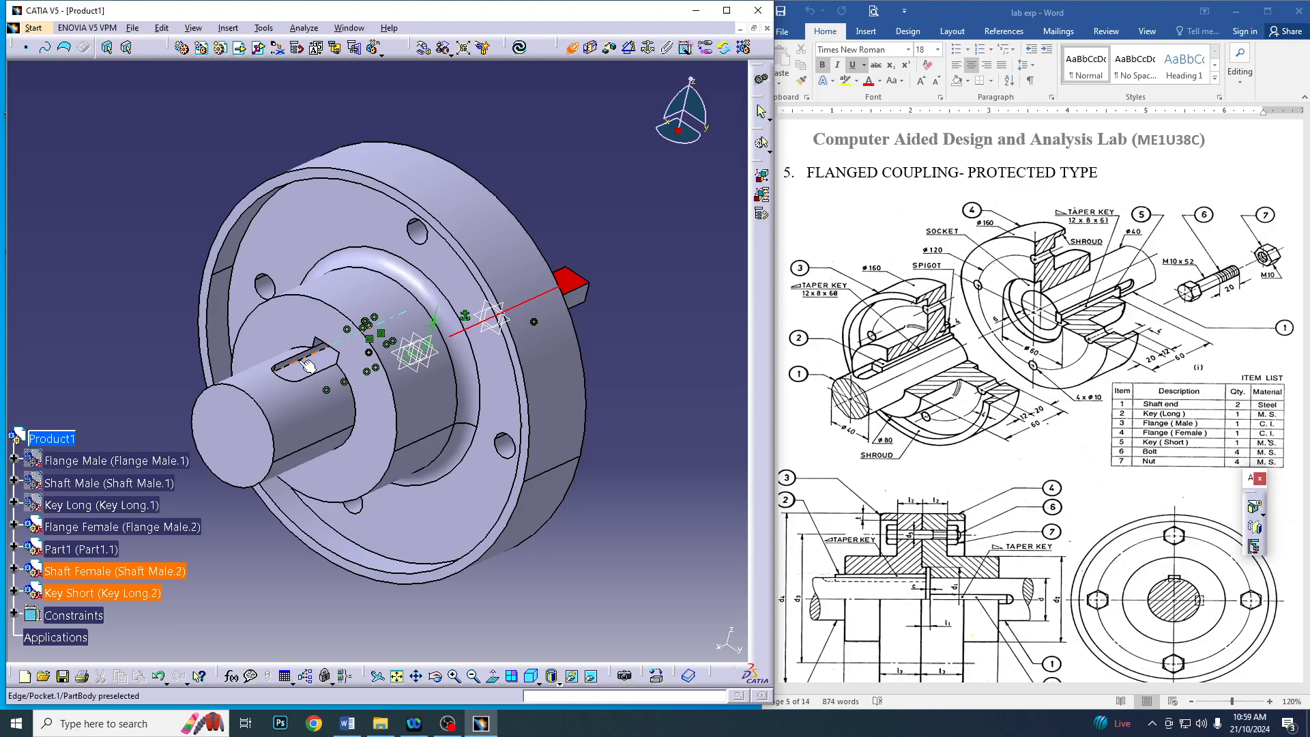
click(302, 361)
Add a contact constraint between the short key's bottom face and the floor of the female shaft's keyway
middle_drag(593, 350, 279, 199)
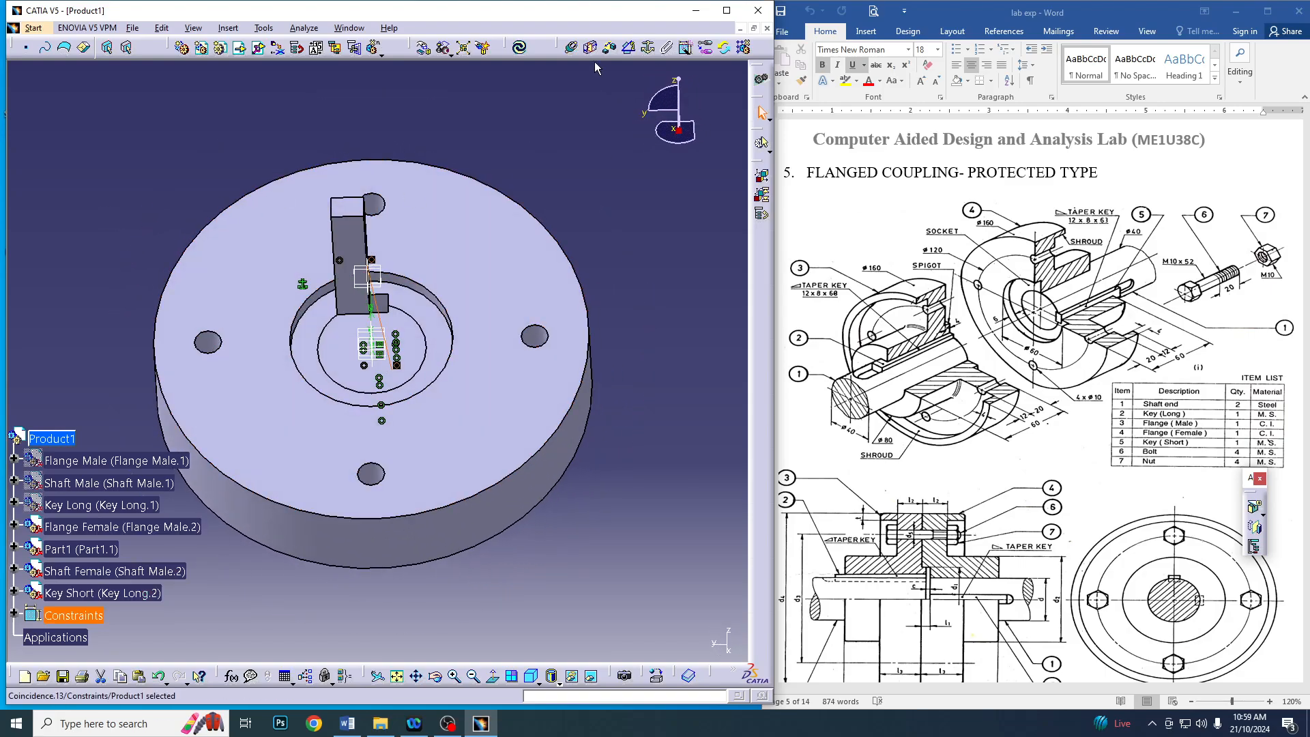
click(123, 527)
click(103, 593)
middle_drag(144, 156, 382, 342)
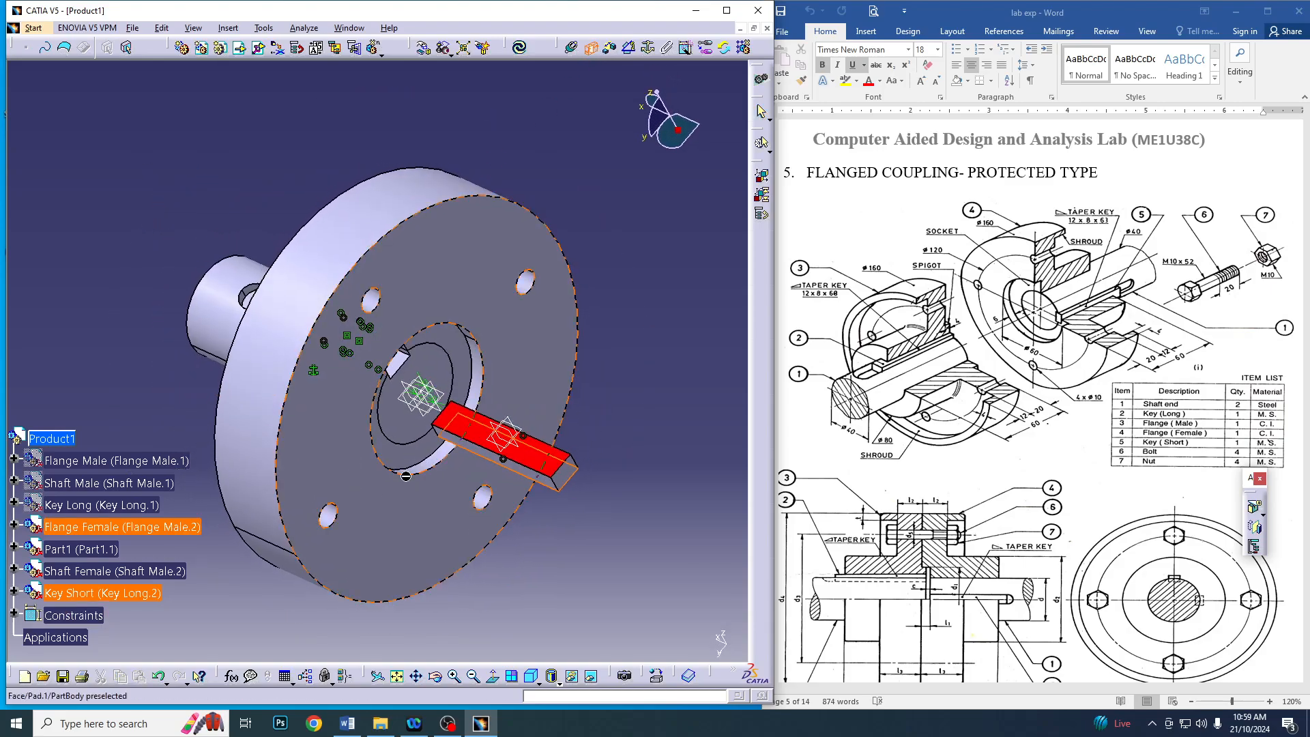
click(402, 363)
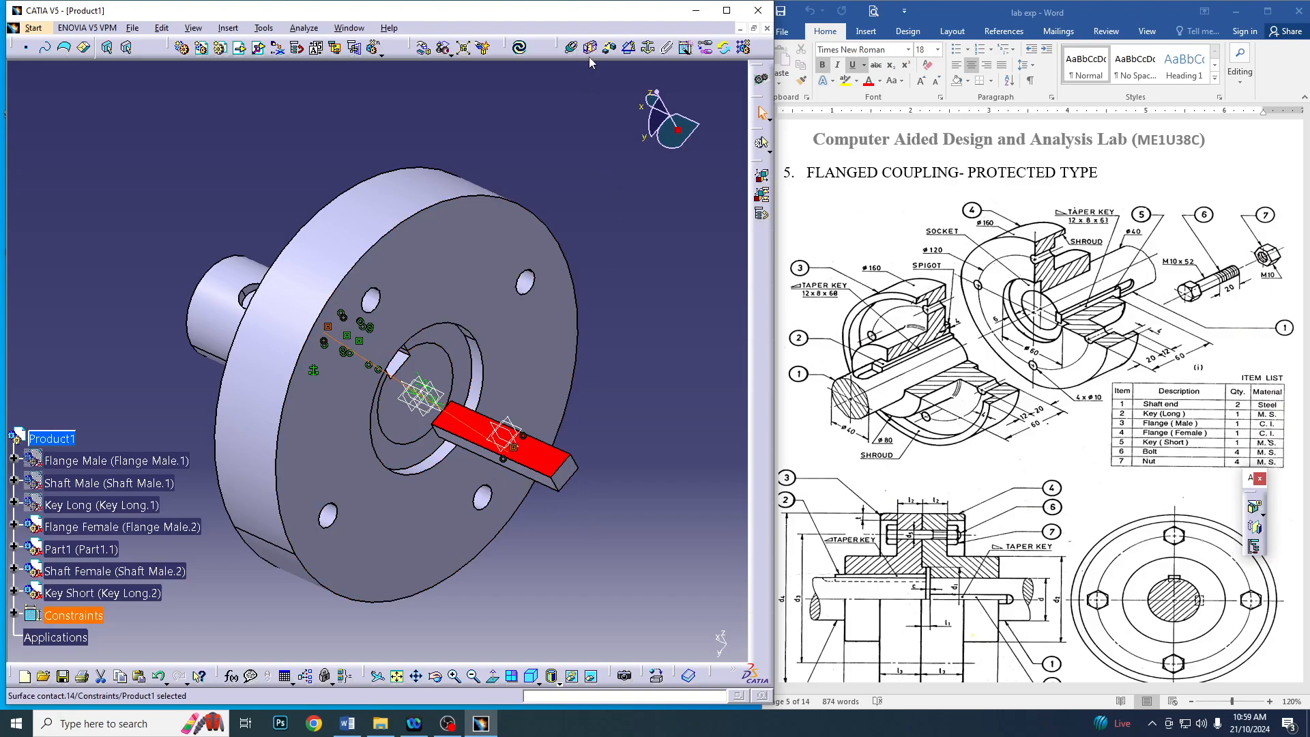
Add an offset constraint between the short key's outer end face and the female shaft's end face, and update the assembly
click(610, 47)
click(565, 475)
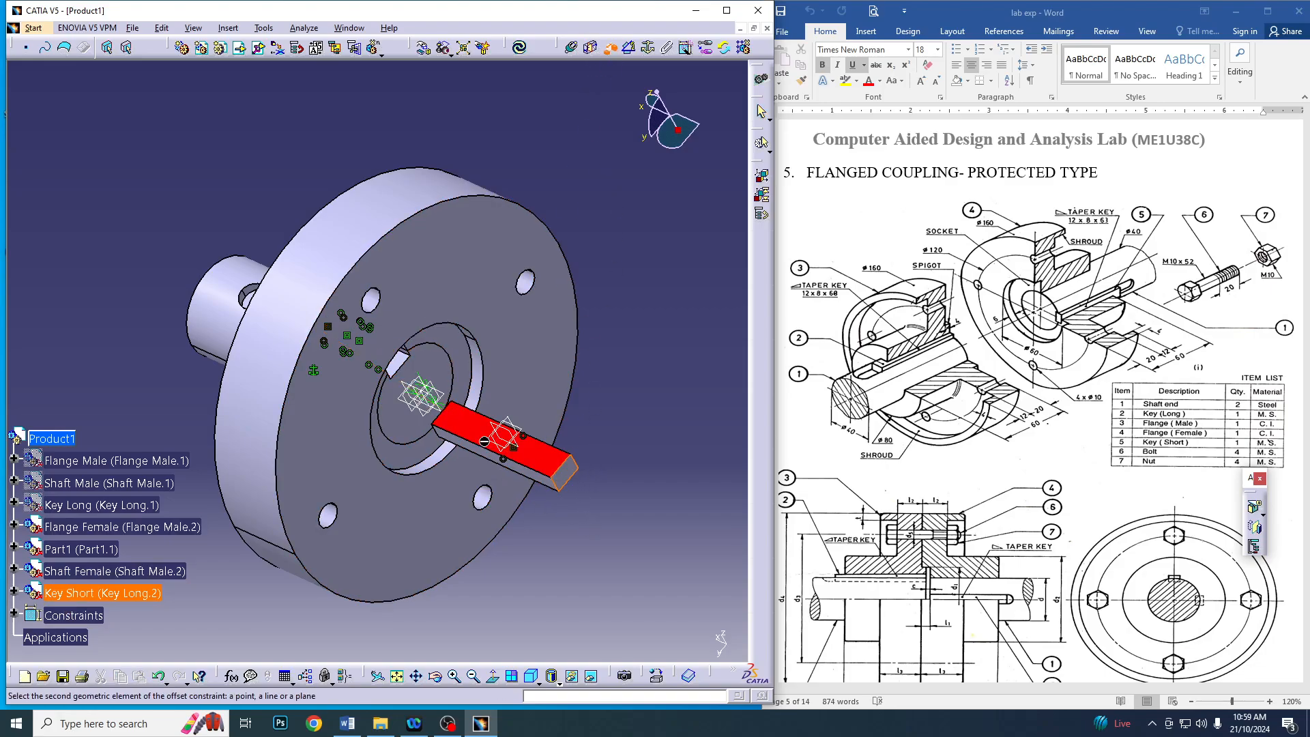
click(440, 389)
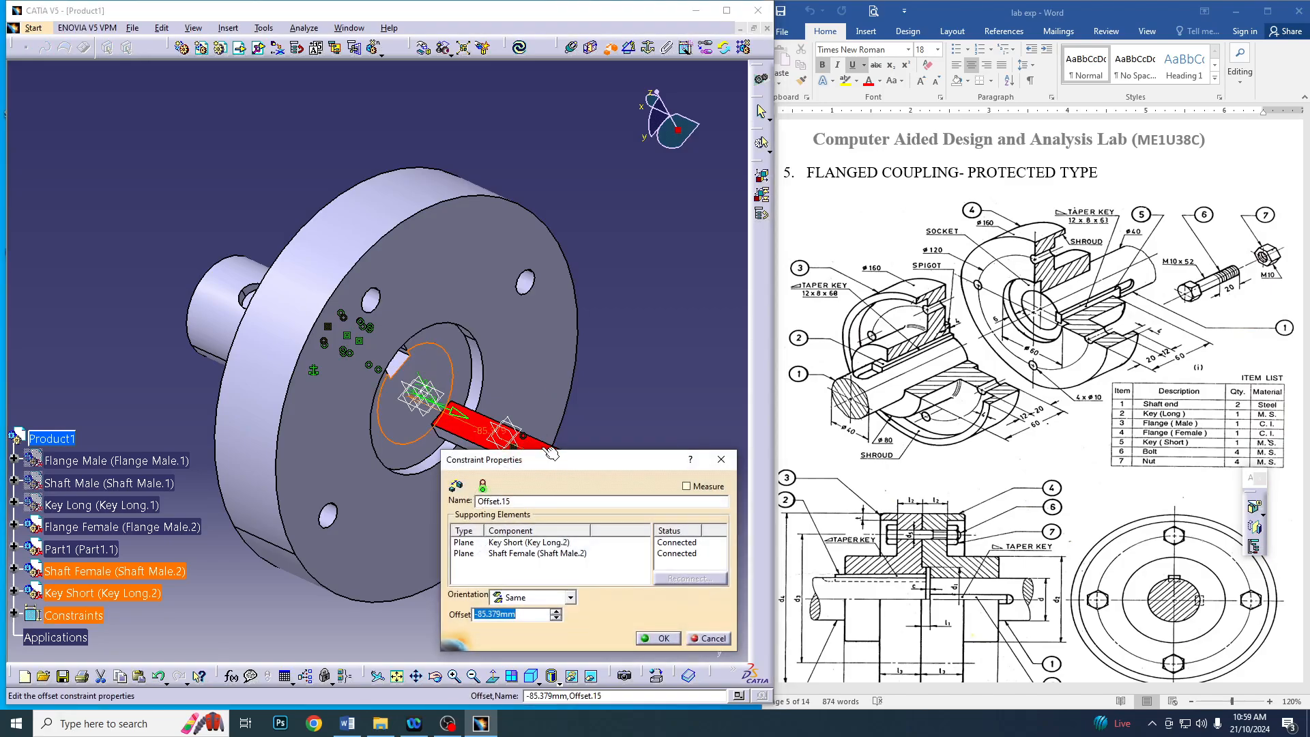
key(Return)
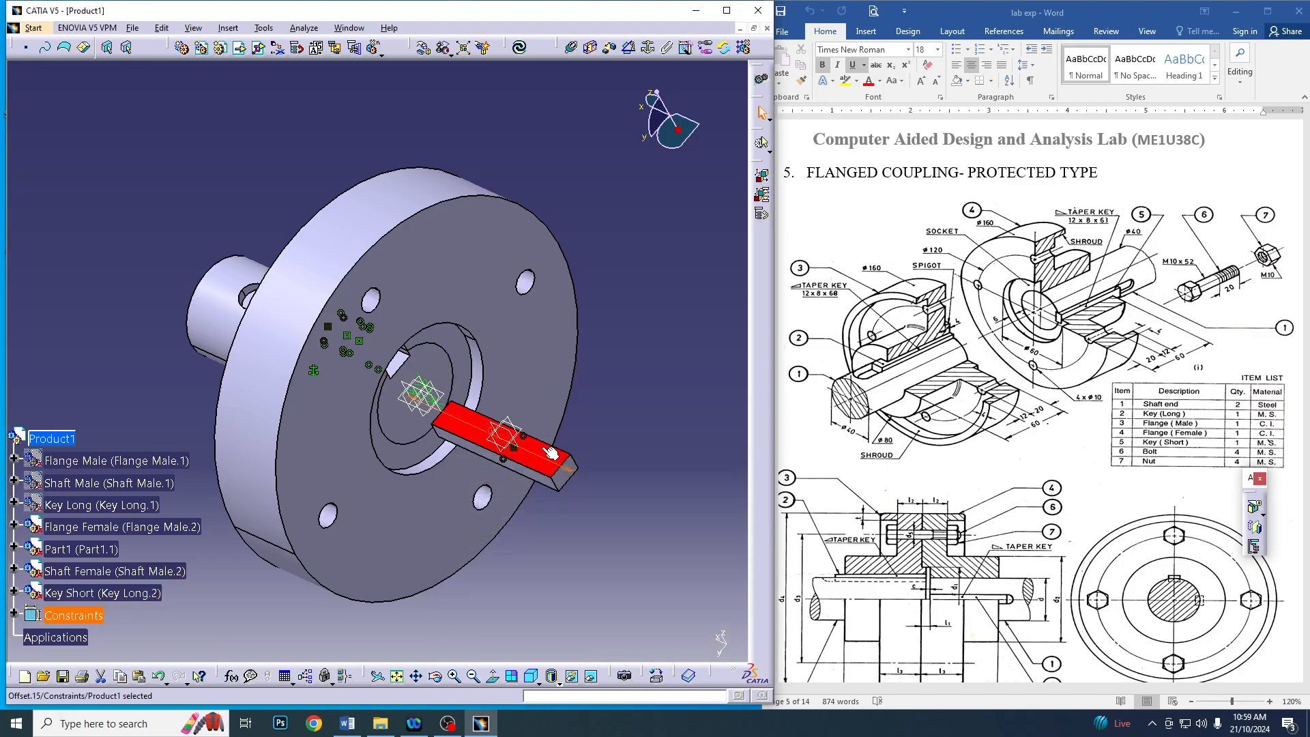
click(520, 49)
middle_drag(163, 434, 636, 316)
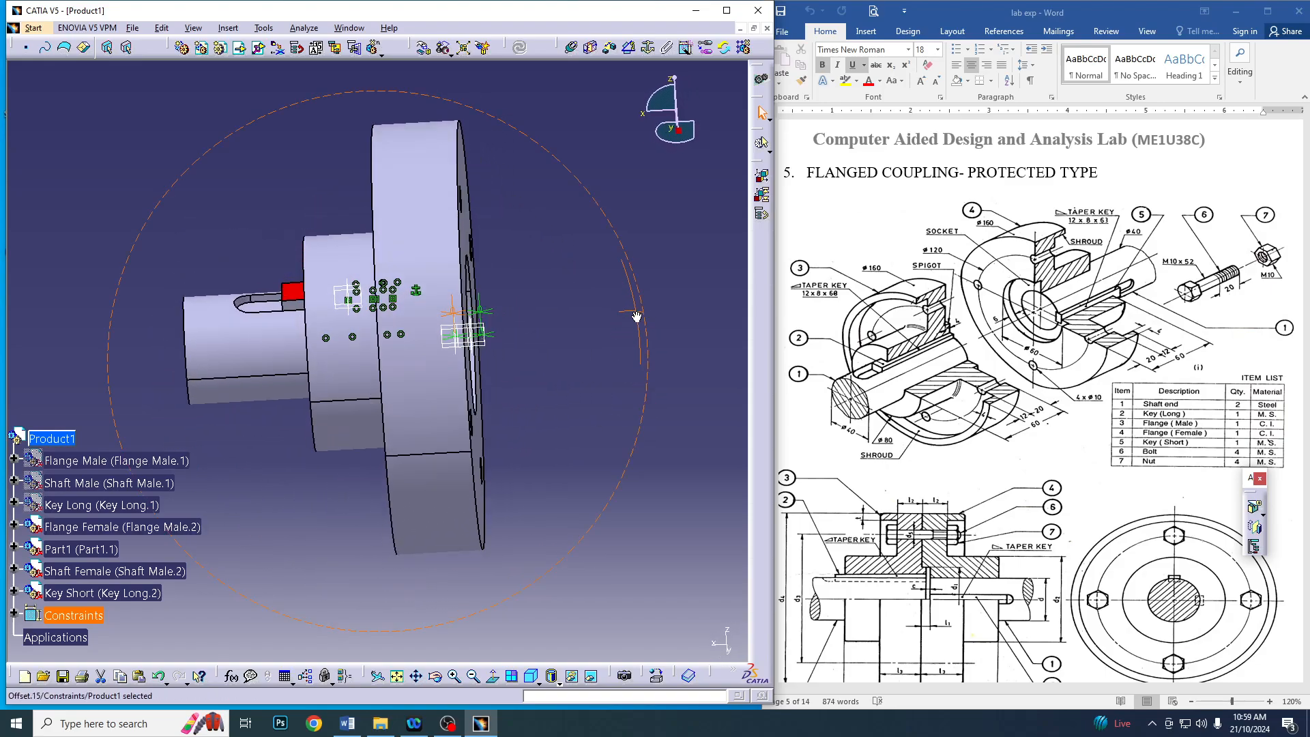
With constraints respected, rotate the female flange assembly around the Z axis to reverse its direction and move it clear of the male flange's location
click(424, 48)
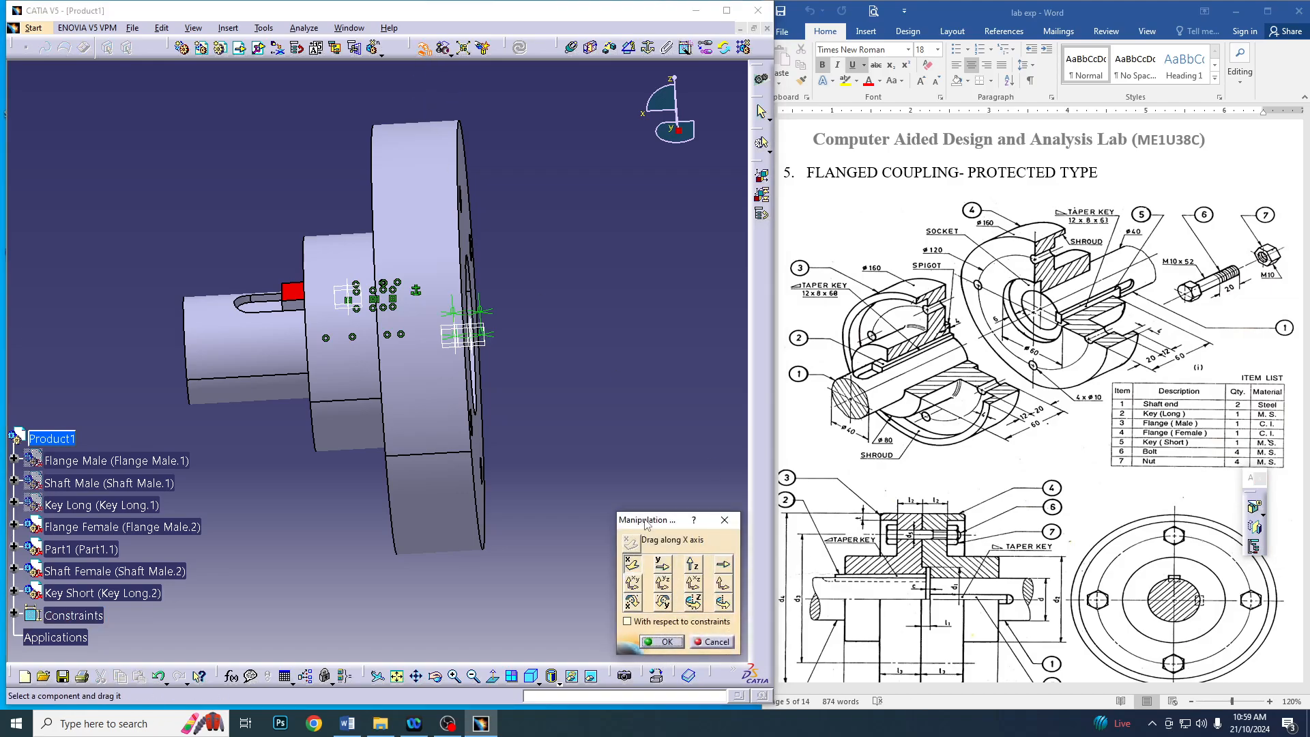
drag(646, 522, 641, 494)
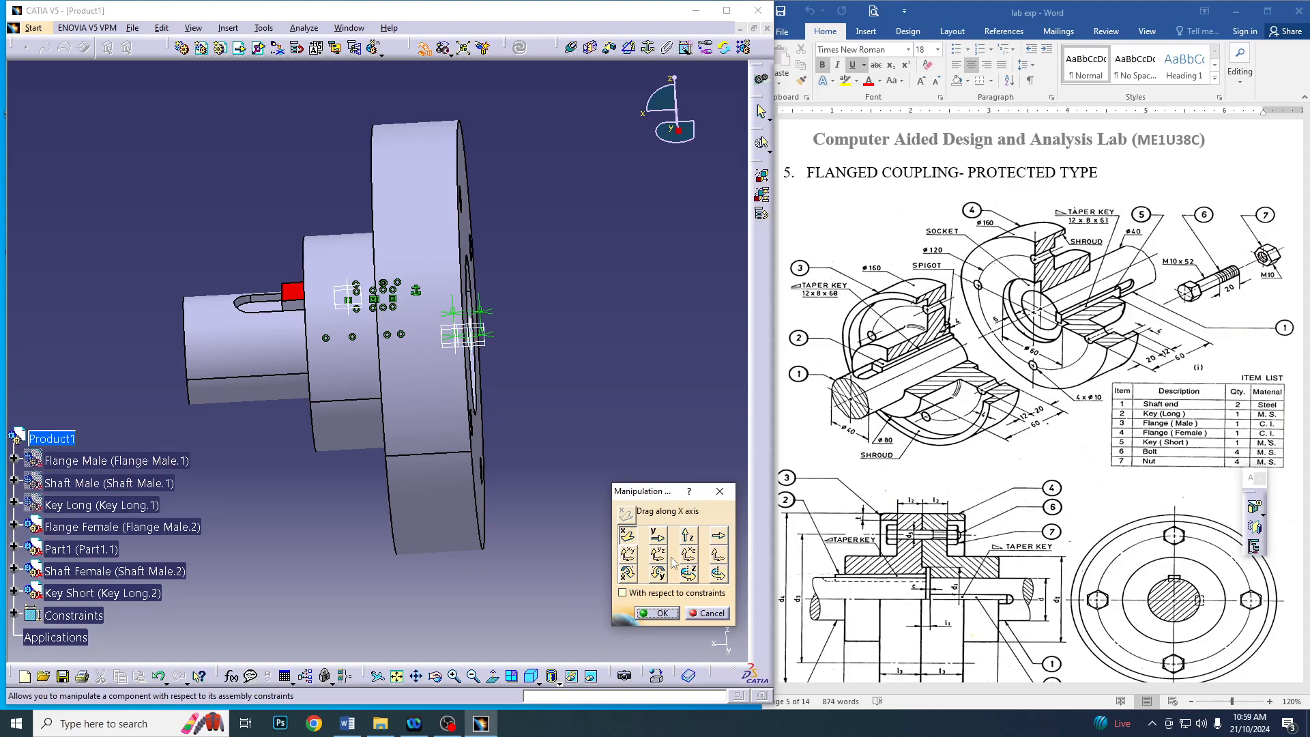
middle_drag(631, 411, 567, 424)
click(472, 677)
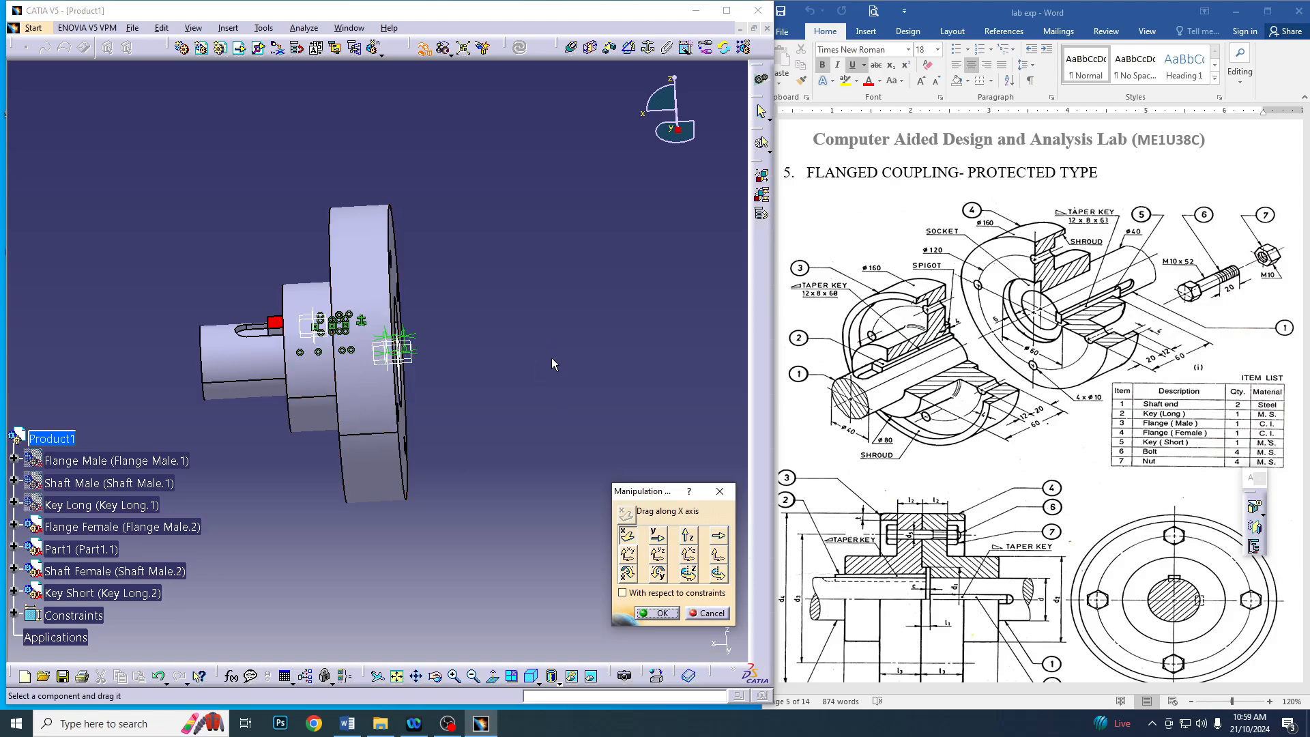
click(645, 593)
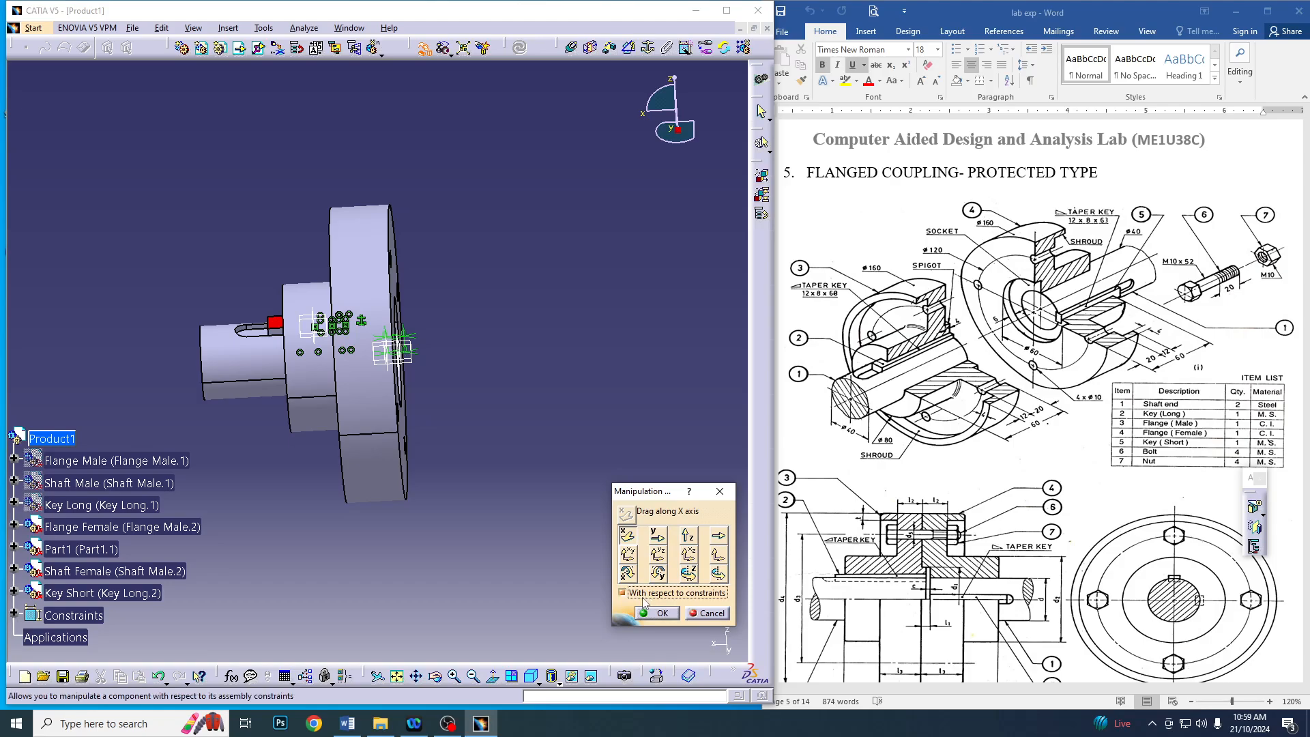
click(689, 579)
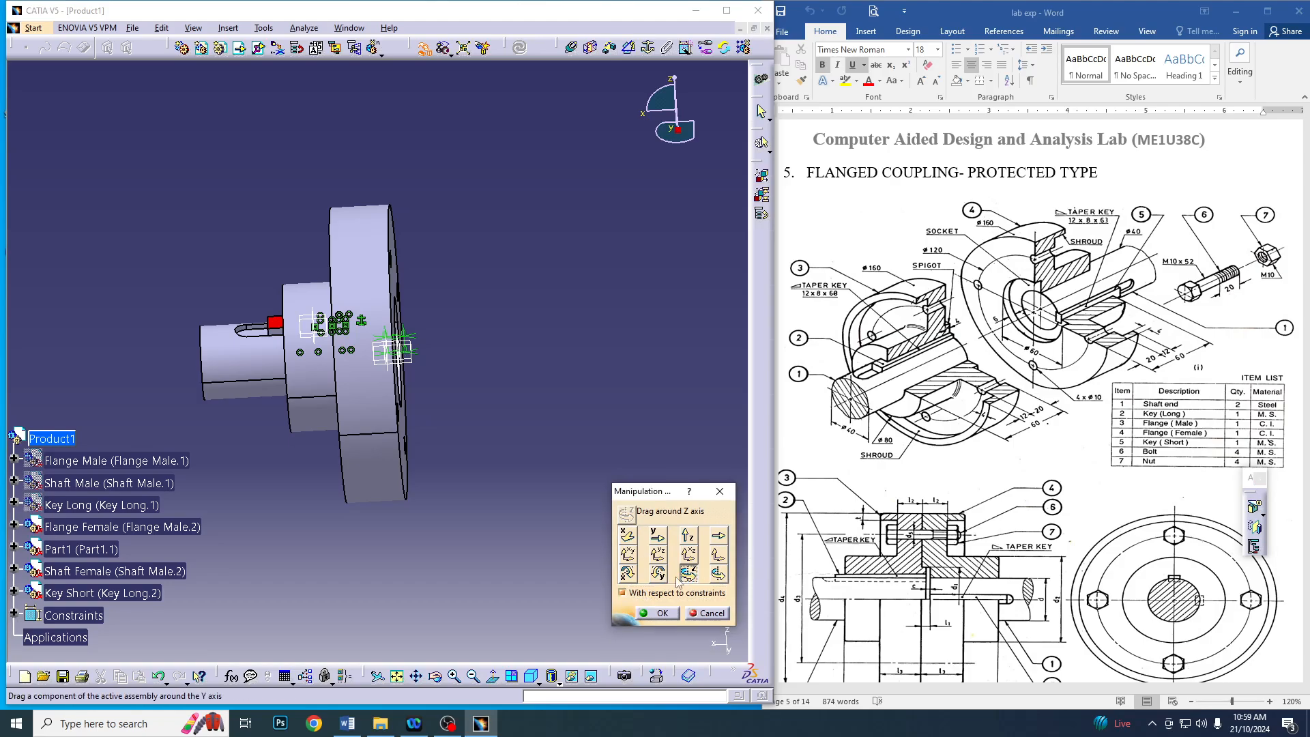
drag(300, 409, 630, 250)
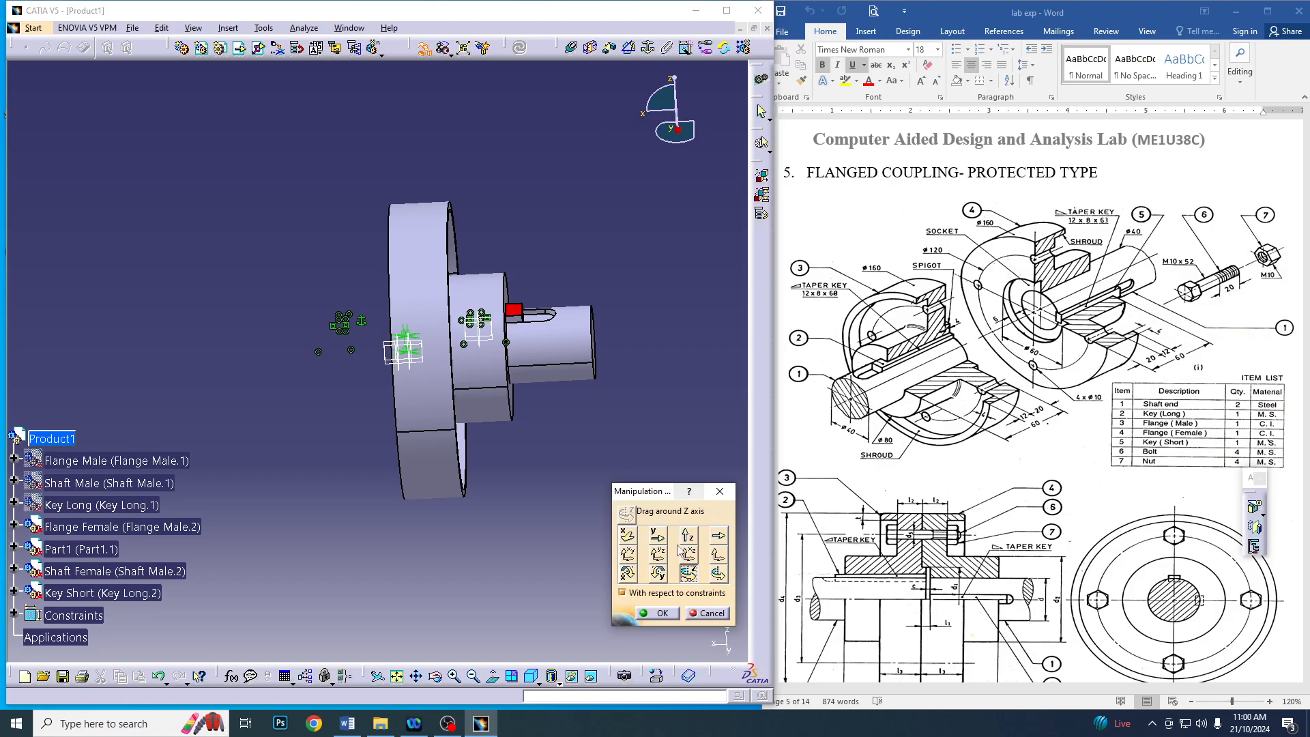
drag(525, 427, 644, 429)
click(659, 613)
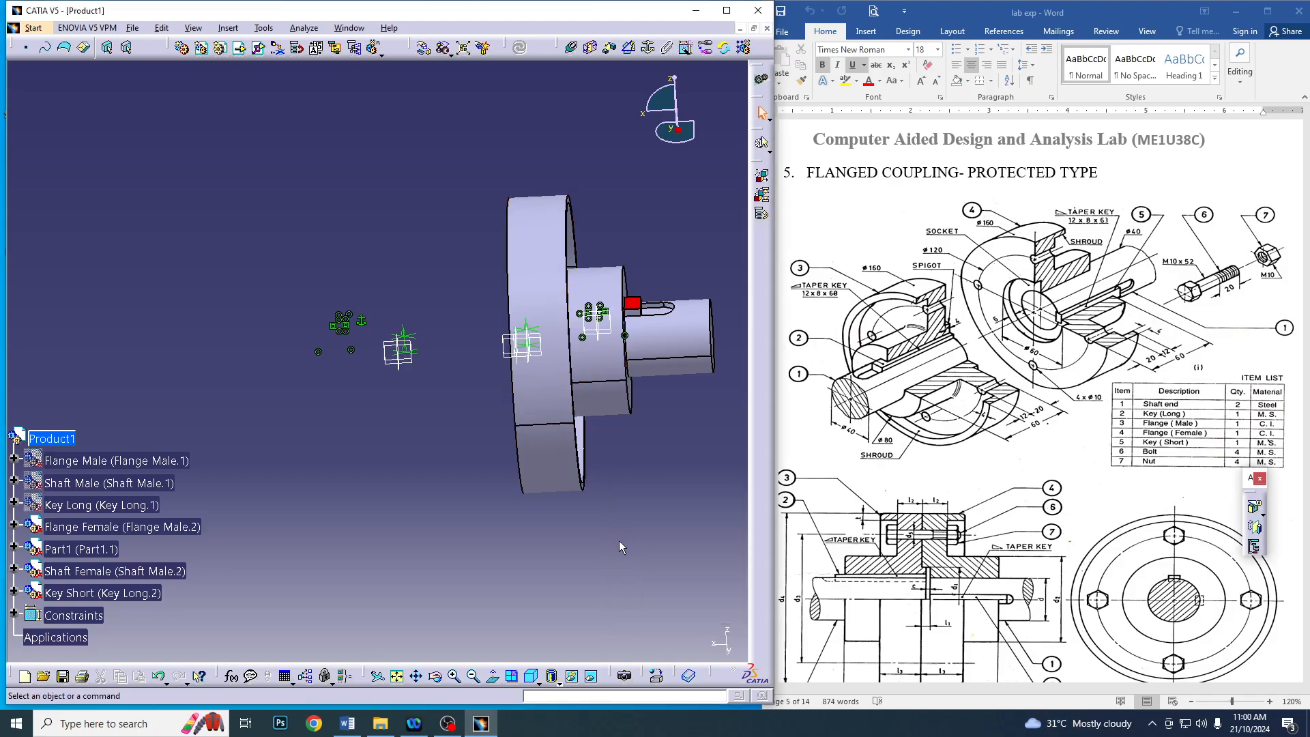
Show the hidden Flange Male, Shaft Male and Key Long components
click(88, 462)
right_click(89, 462)
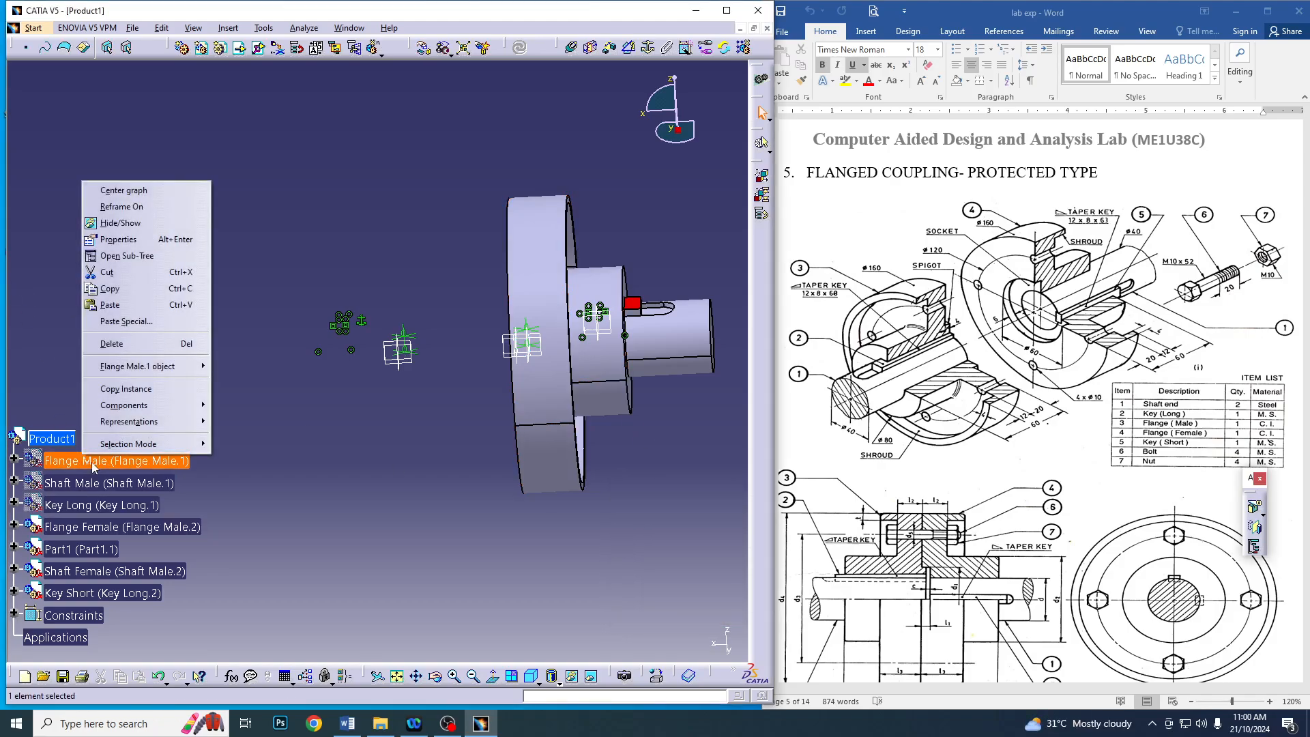
click(119, 222)
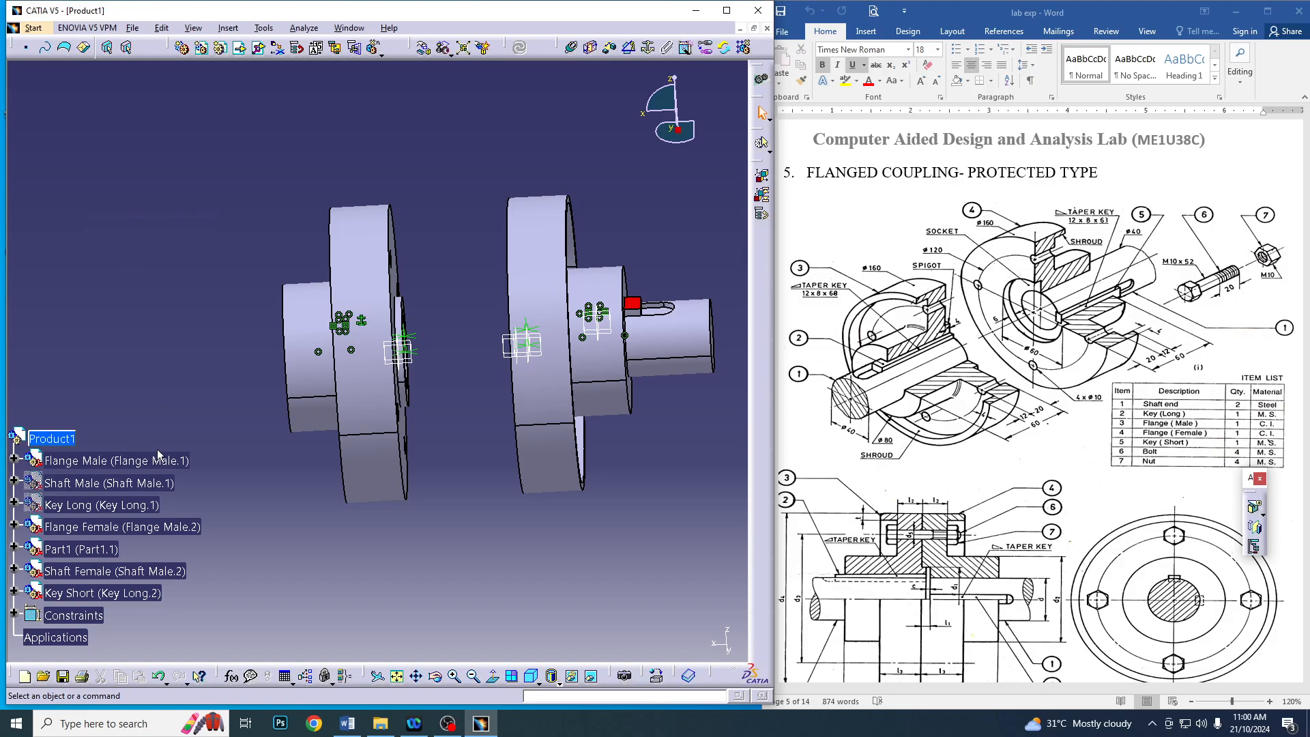
right_click(94, 486)
click(117, 247)
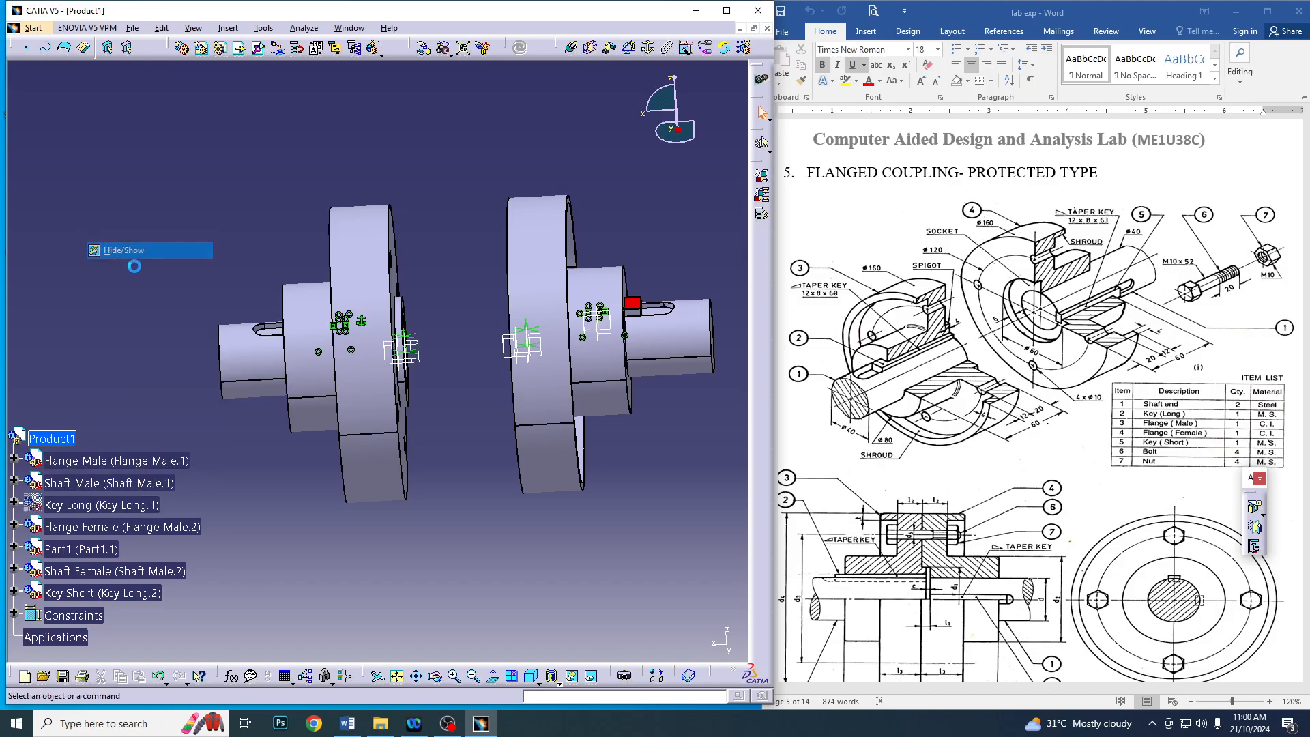
right_click(123, 510)
click(170, 275)
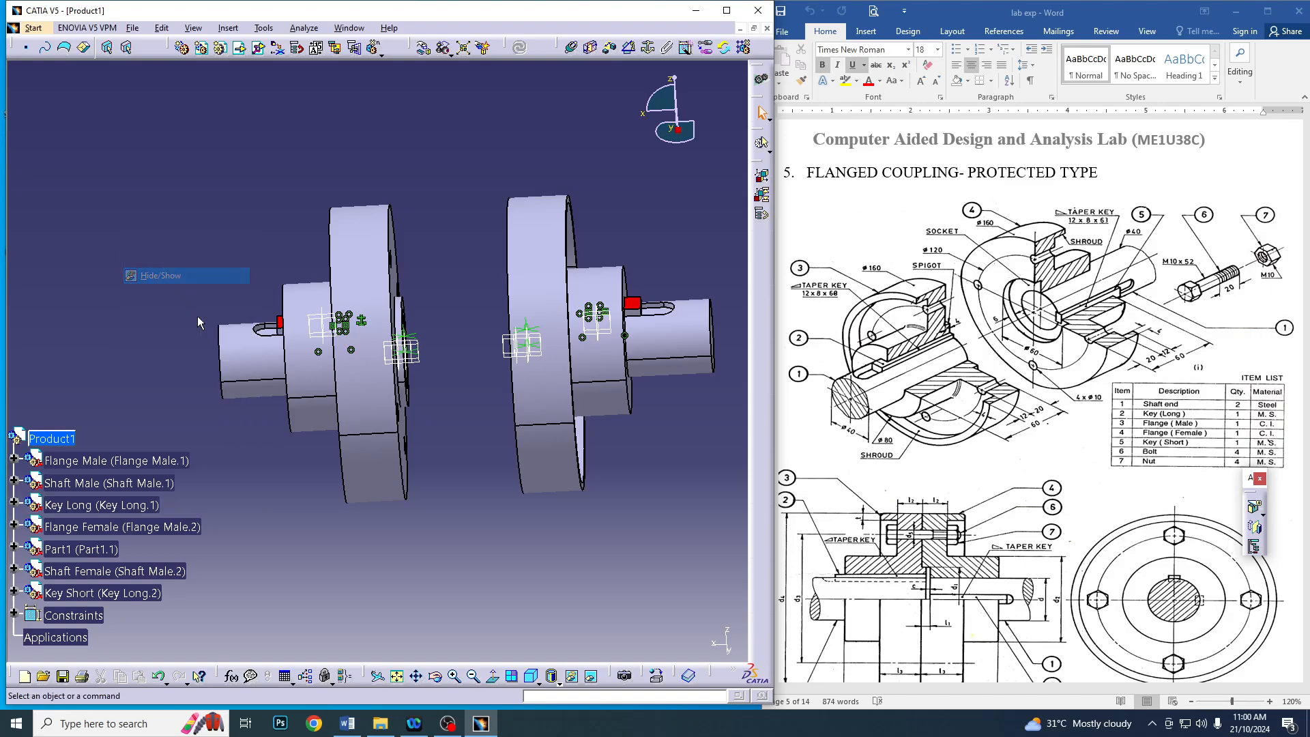
Add a coincidence constraint between the axes of the male shaft and the female shaft
middle_drag(291, 507, 353, 416)
click(572, 49)
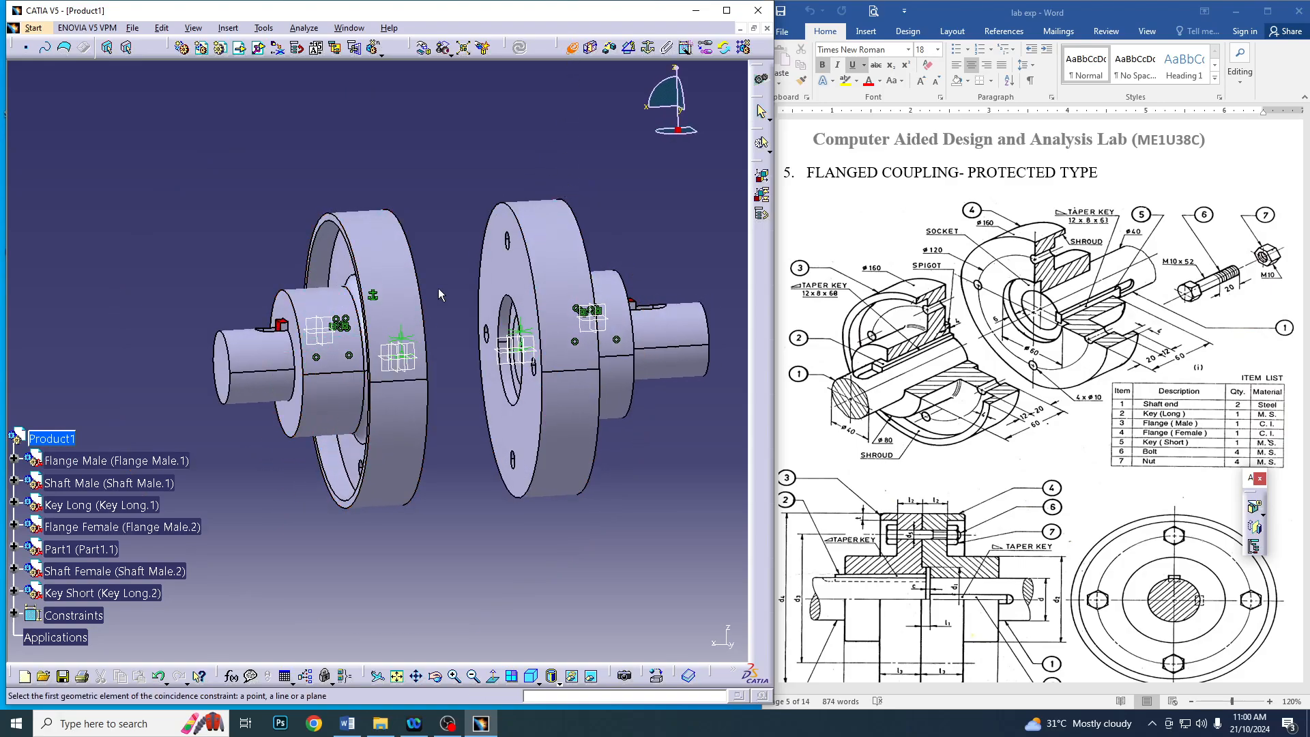
click(287, 368)
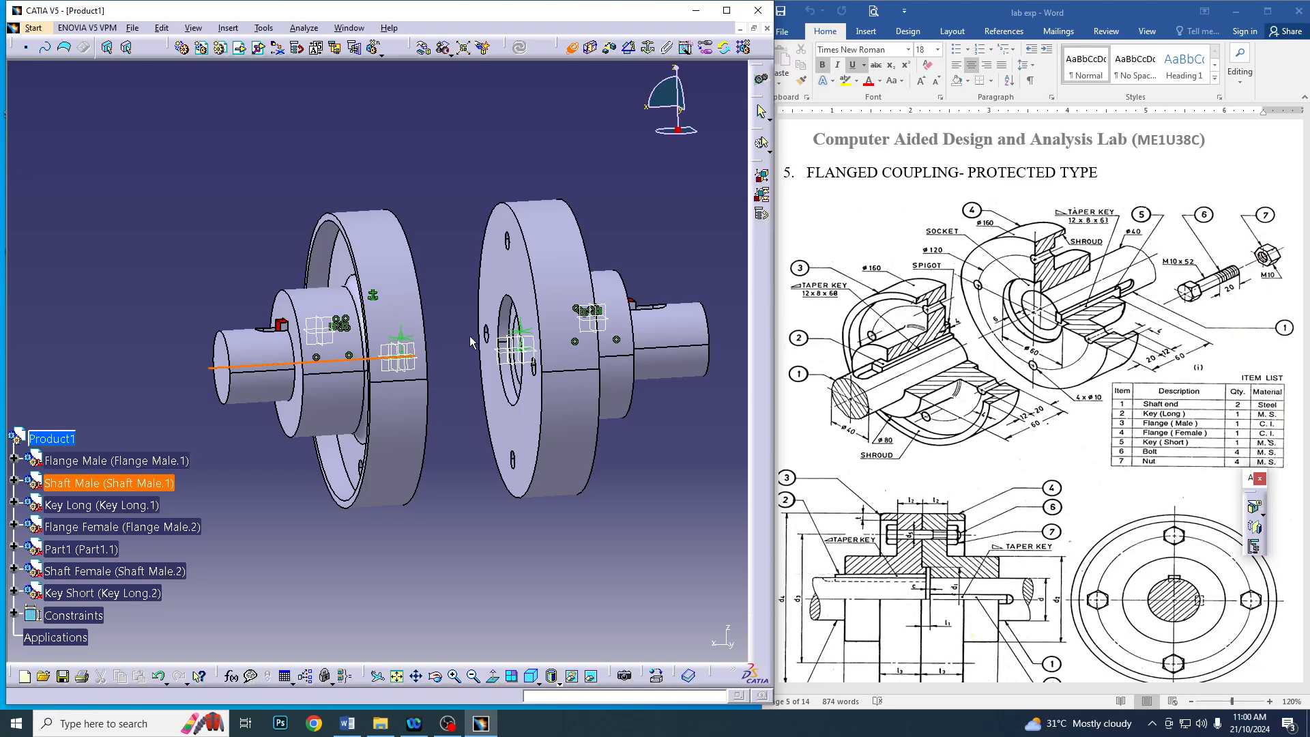
click(663, 349)
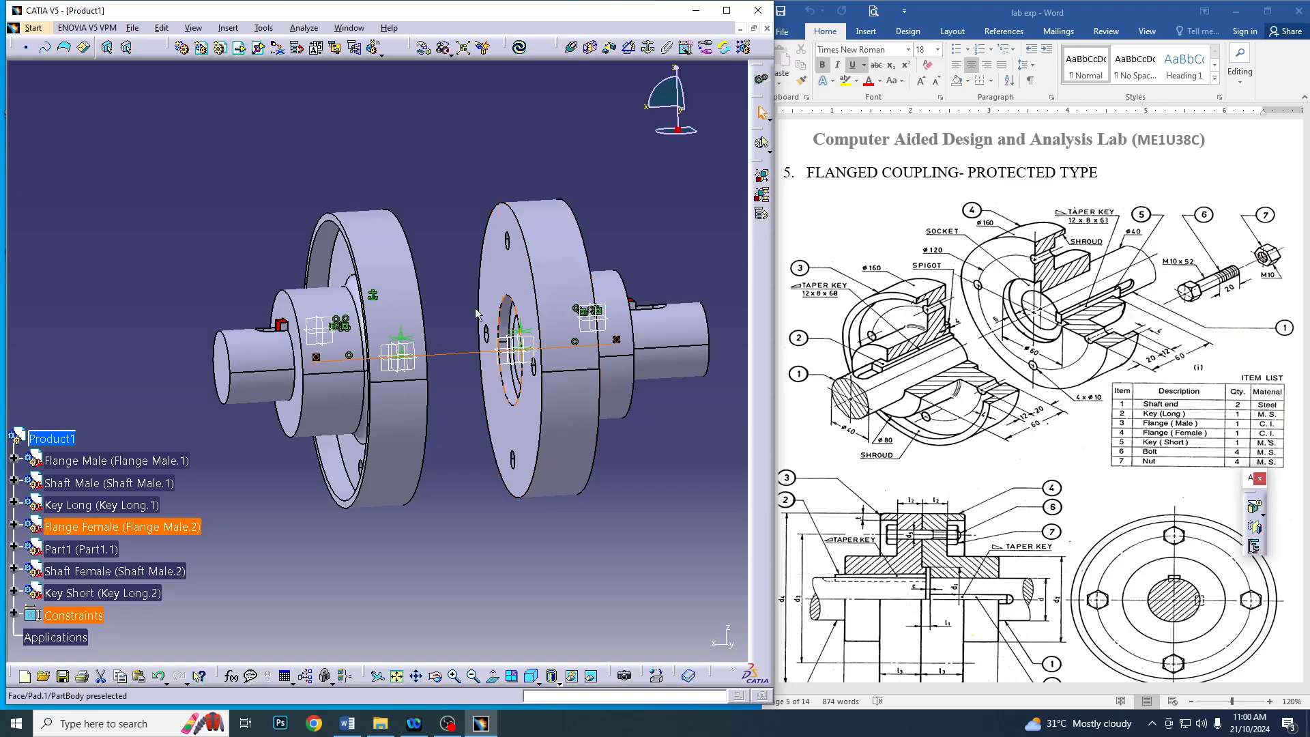
Make a bolt hole axis of the male flange coincident with a bolt hole axis of the female flange, and update the assembly
middle_drag(448, 195, 361, 278)
middle_drag(387, 290, 412, 306)
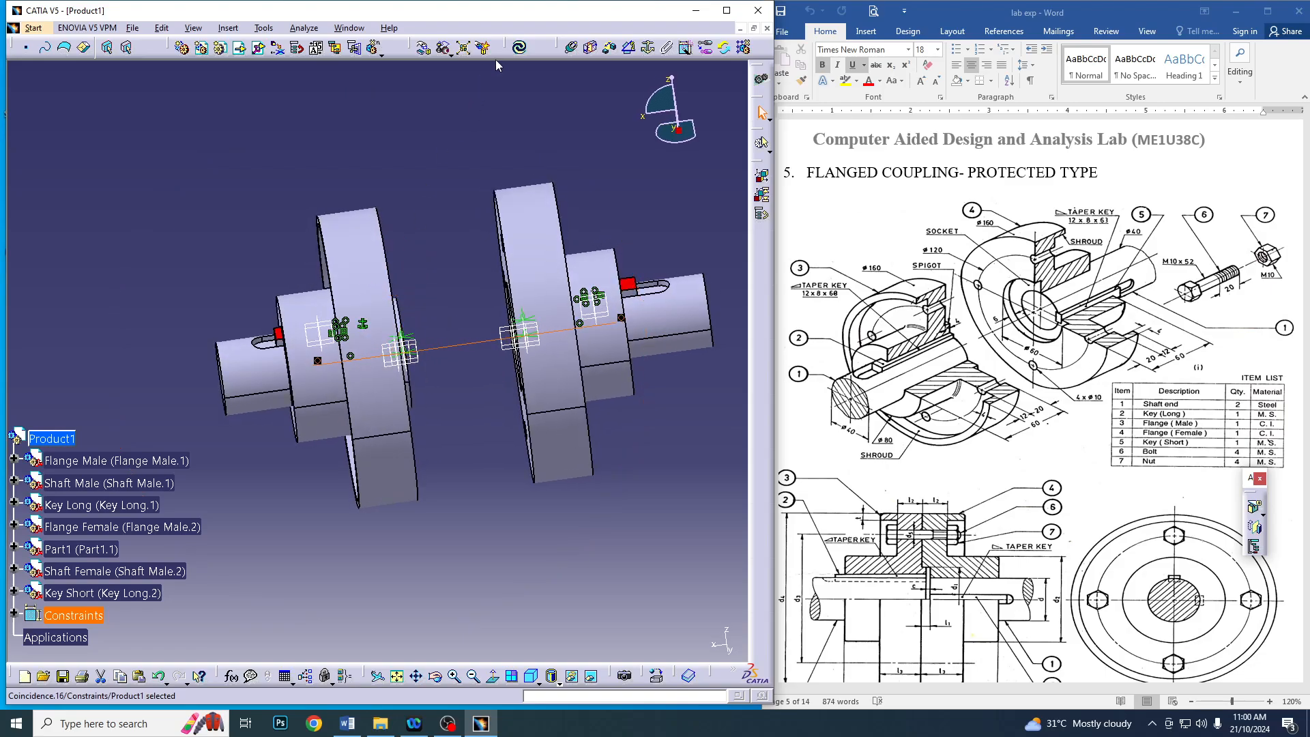
click(571, 46)
middle_drag(214, 269, 385, 304)
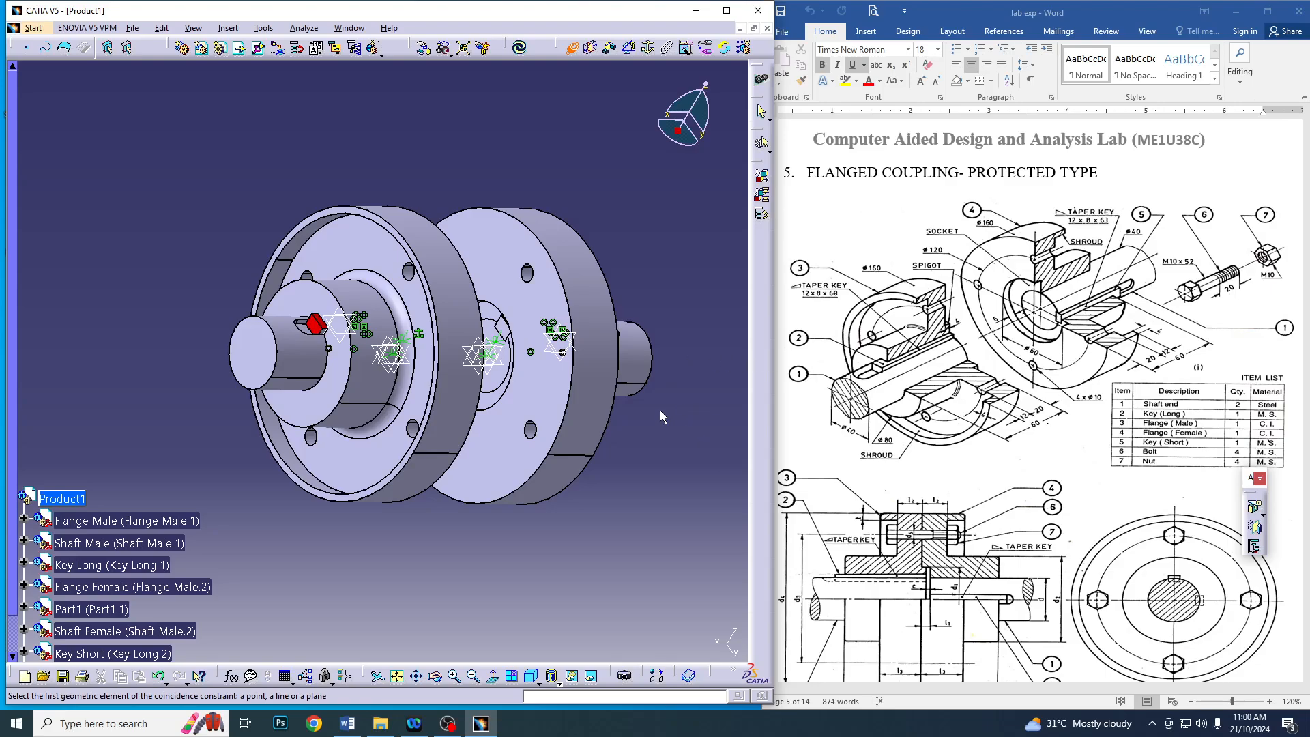
click(416, 273)
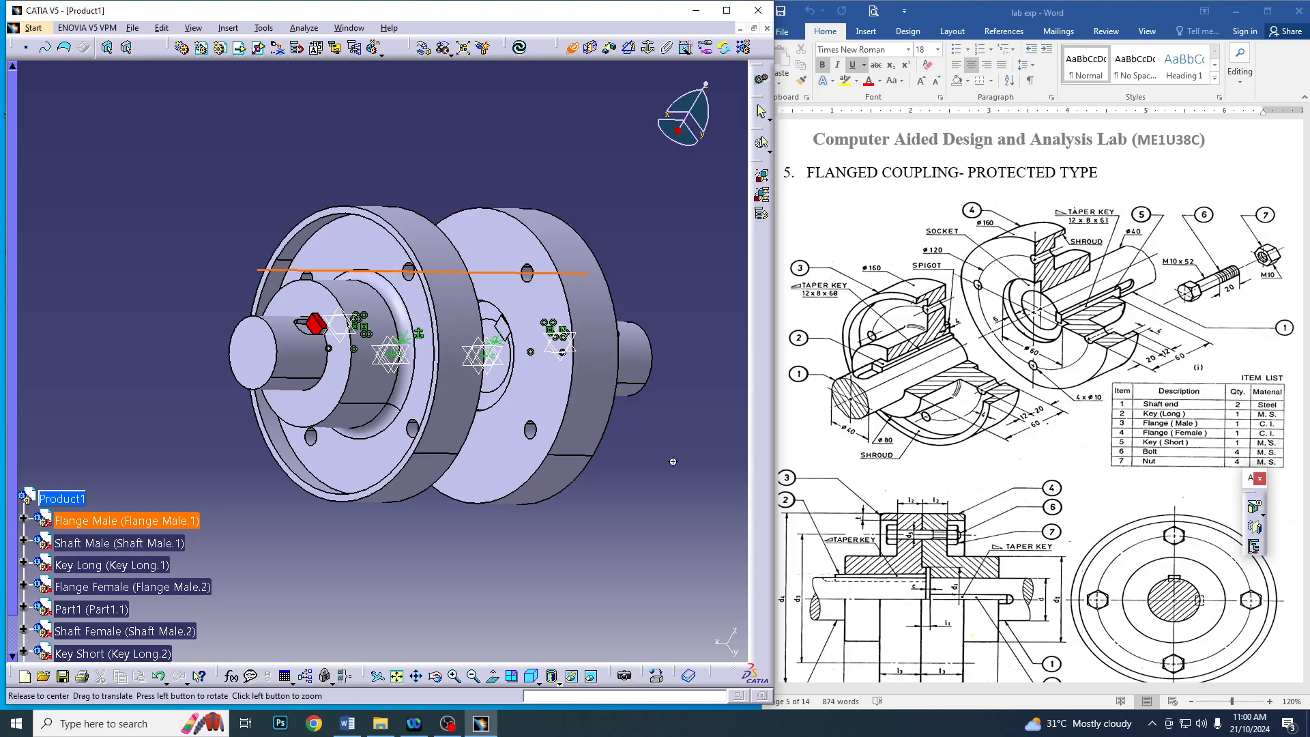
middle_drag(532, 382, 594, 341)
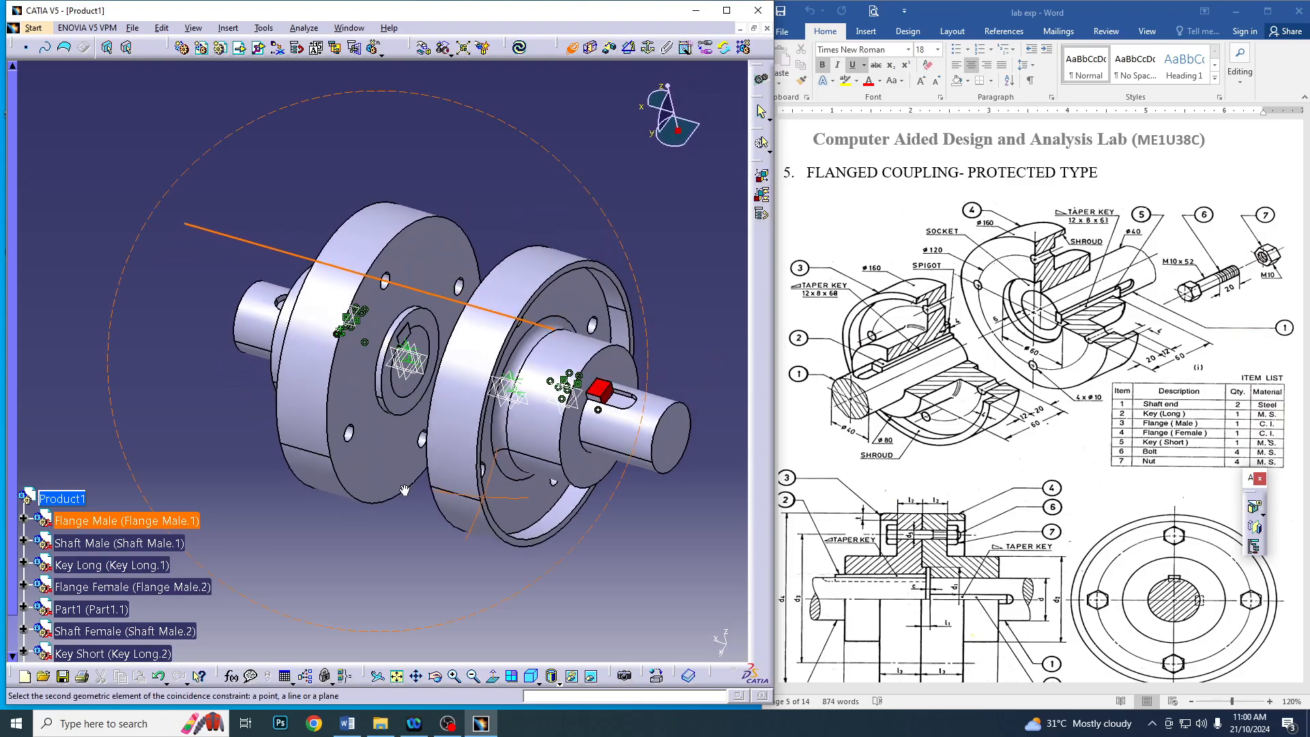
click(595, 327)
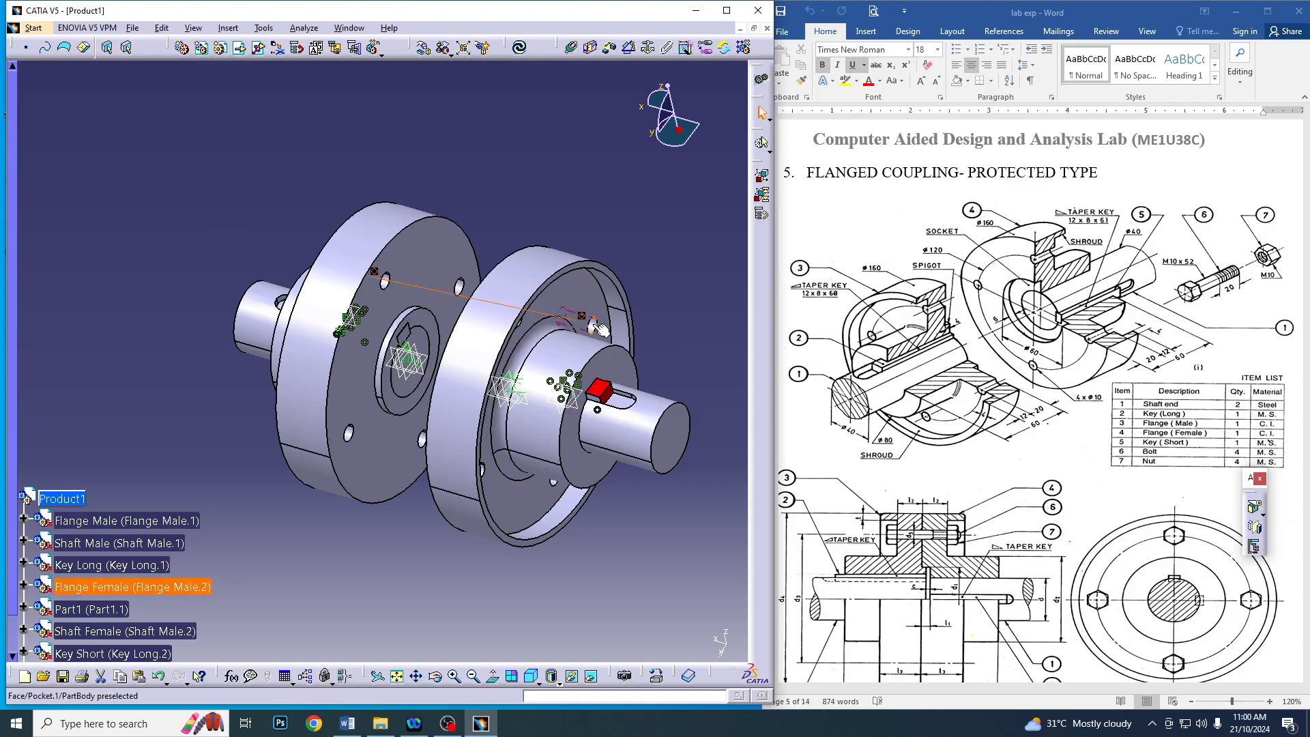
click(519, 46)
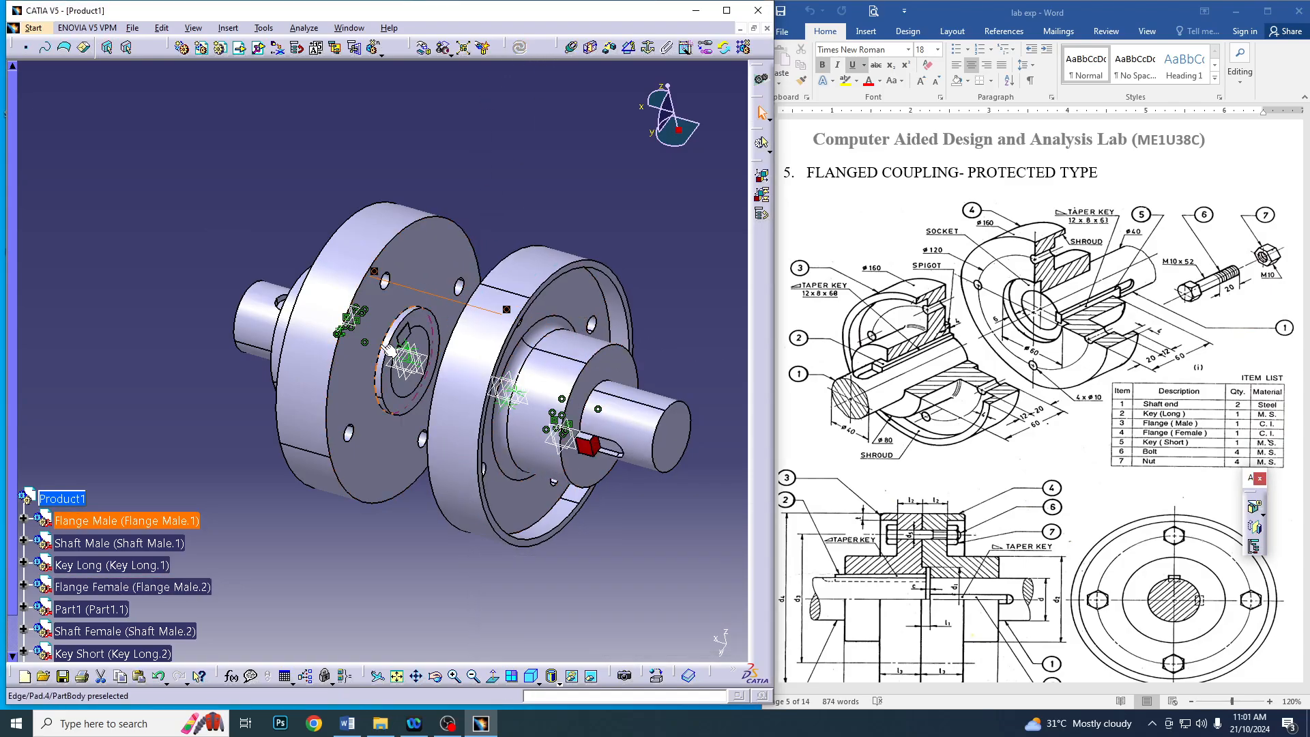
Add a contact constraint between the mating faces of the male and female flanges and update the assembly
middle_drag(213, 440, 395, 351)
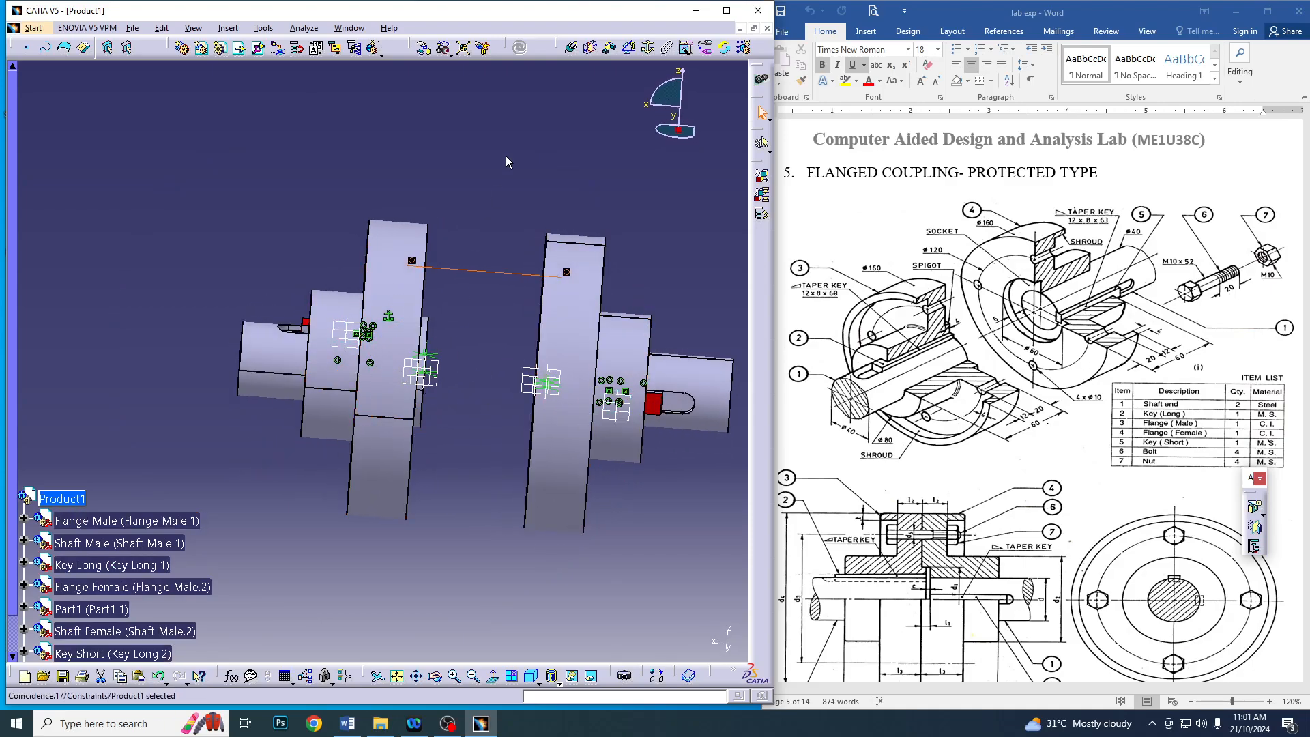
middle_drag(506, 155, 416, 205)
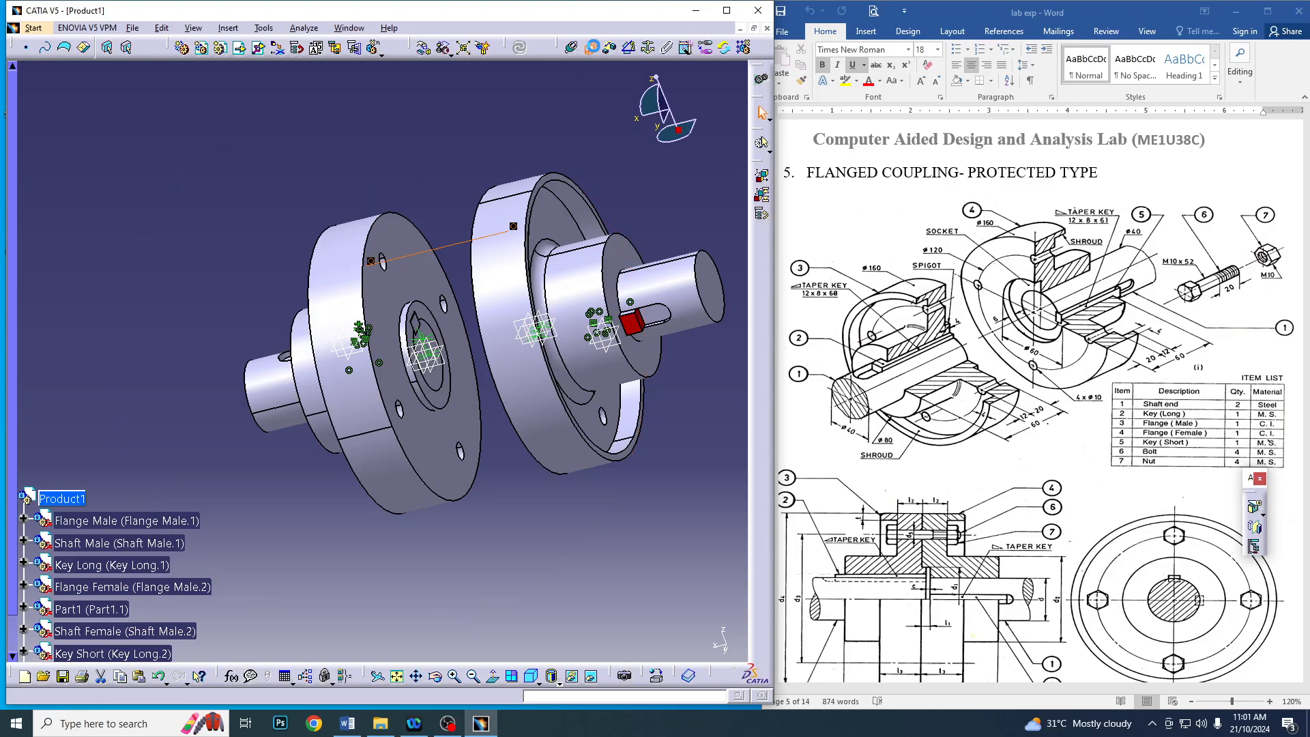
click(407, 274)
middle_drag(404, 272, 447, 388)
scroll(450, 382, up, 1)
click(516, 260)
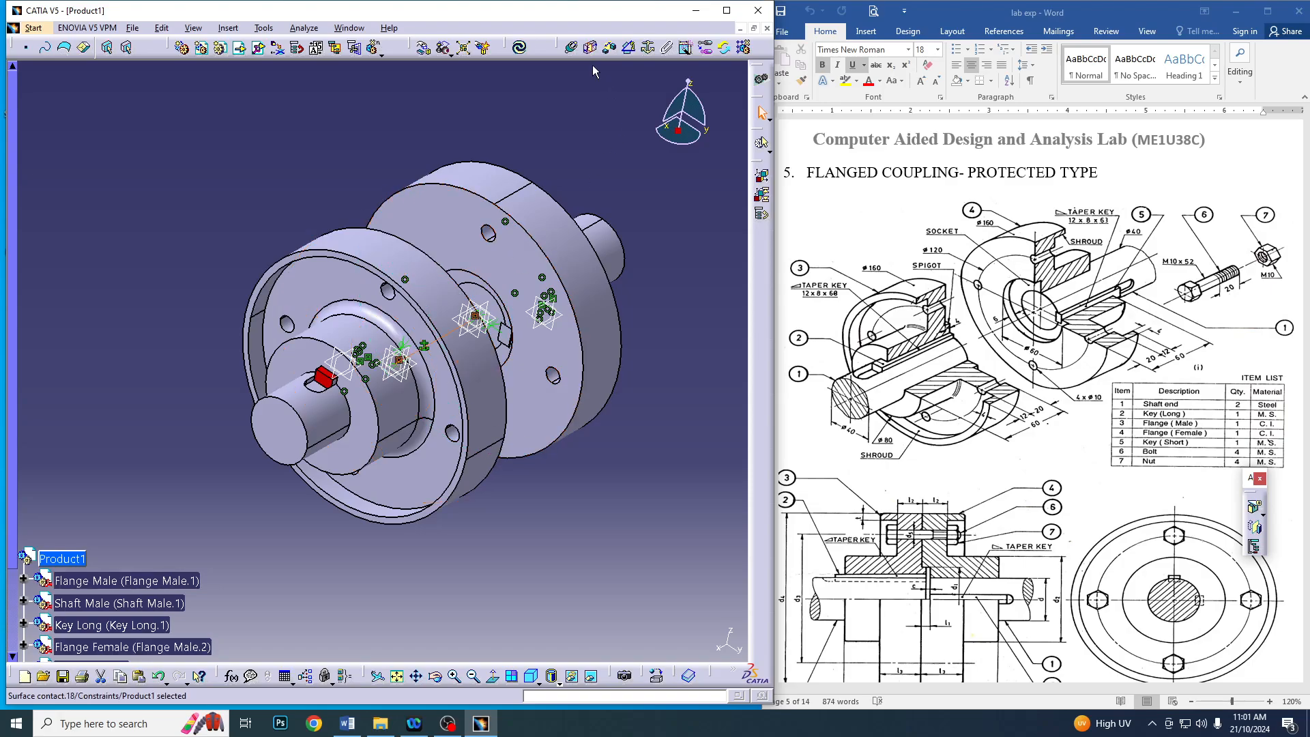
click(522, 50)
Open the standard parts catalog and return to the top level of the ISO Standards catalog
middle_drag(551, 464, 409, 350)
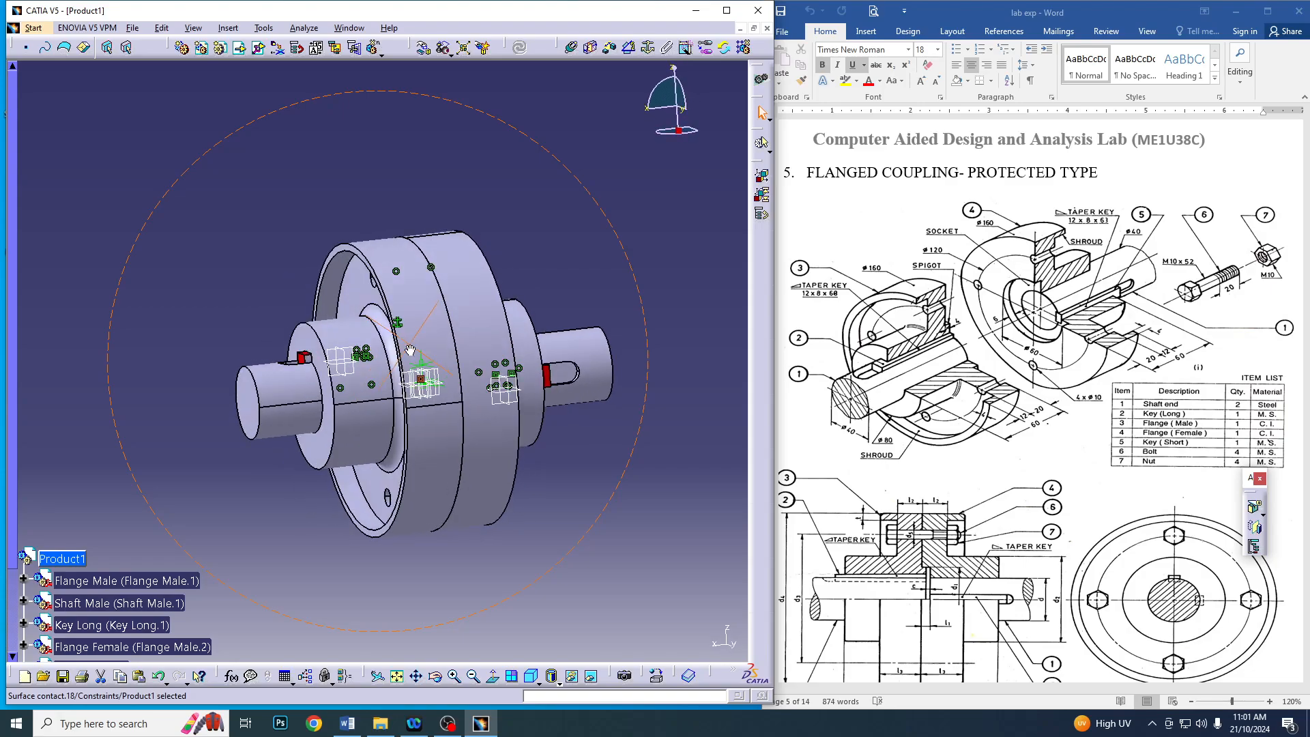
middle_drag(621, 515, 573, 396)
scroll(220, 477, down, 3)
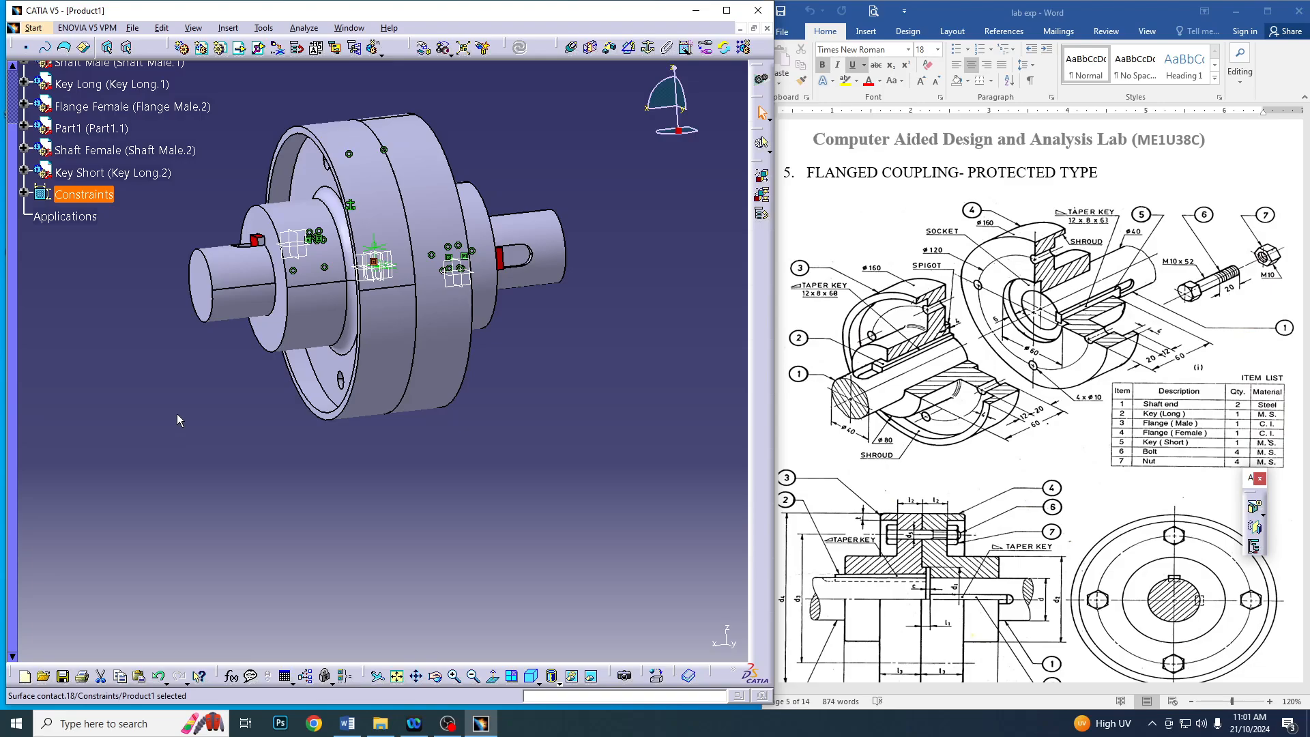
middle_drag(394, 476, 460, 568)
middle_drag(497, 523, 535, 508)
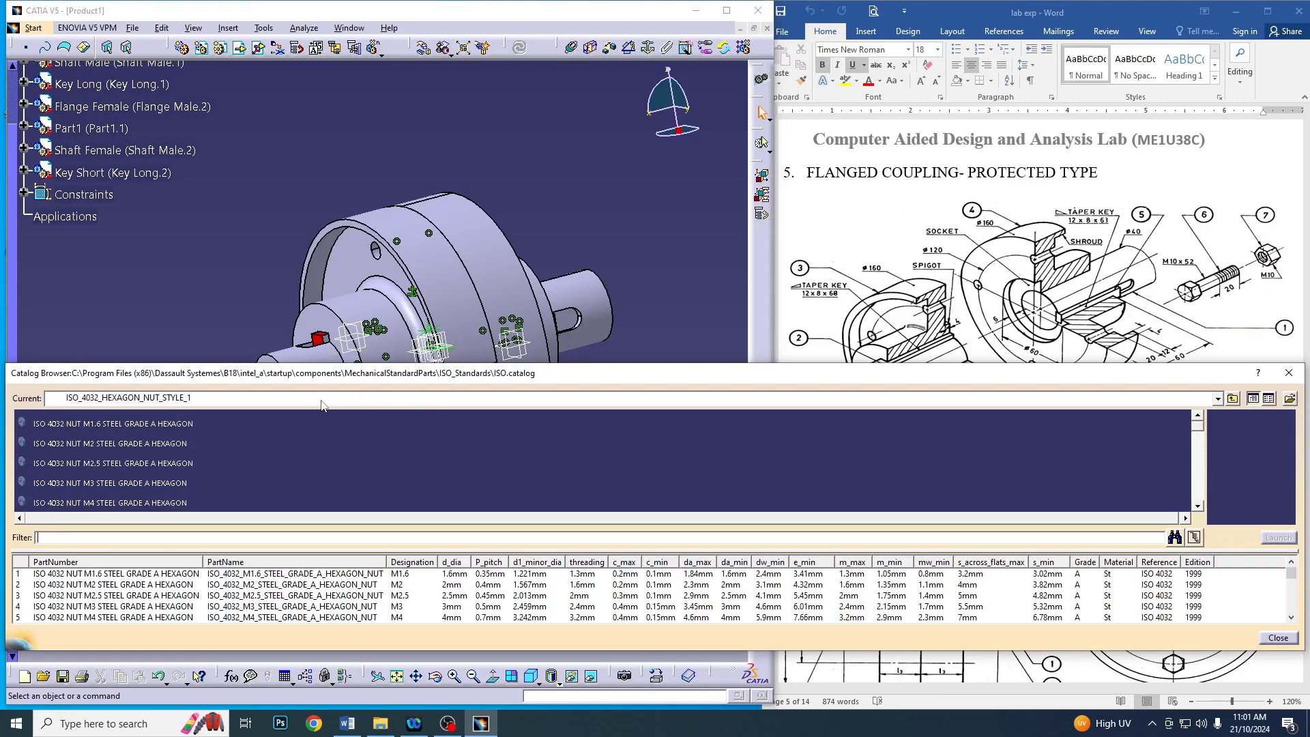
click(321, 402)
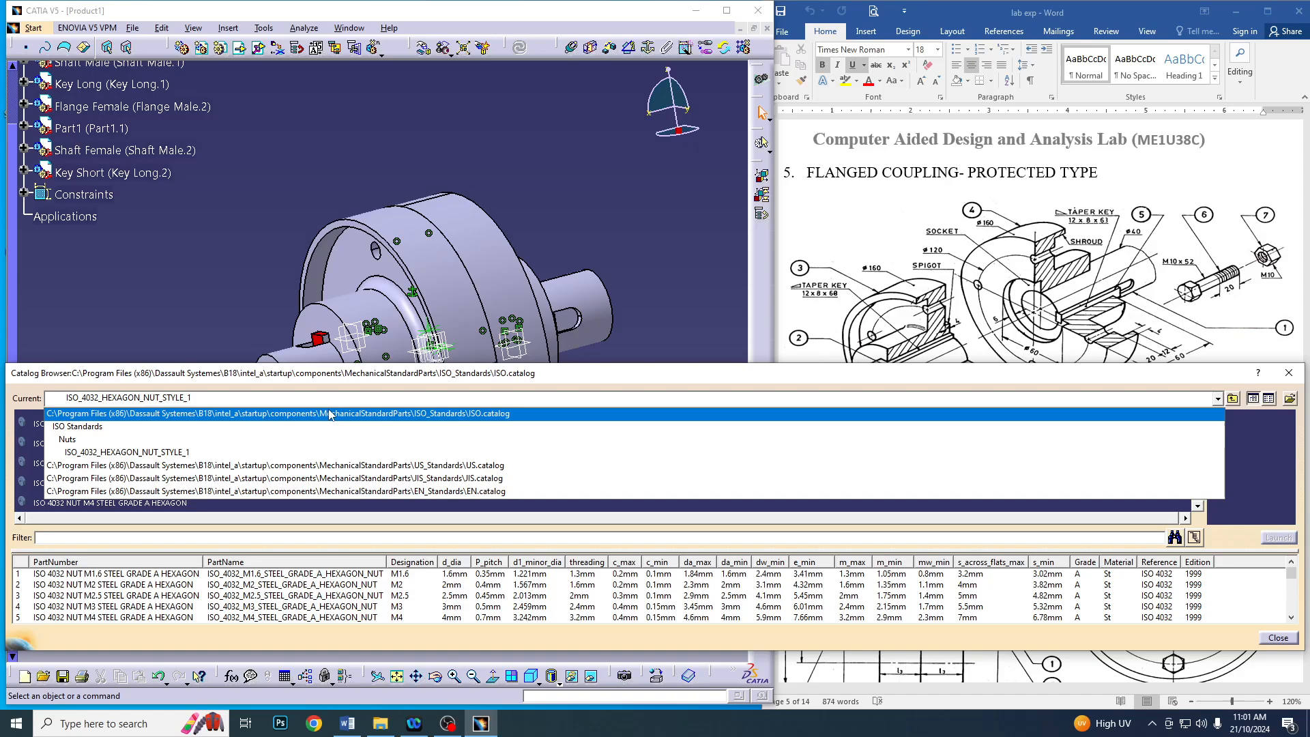
click(335, 415)
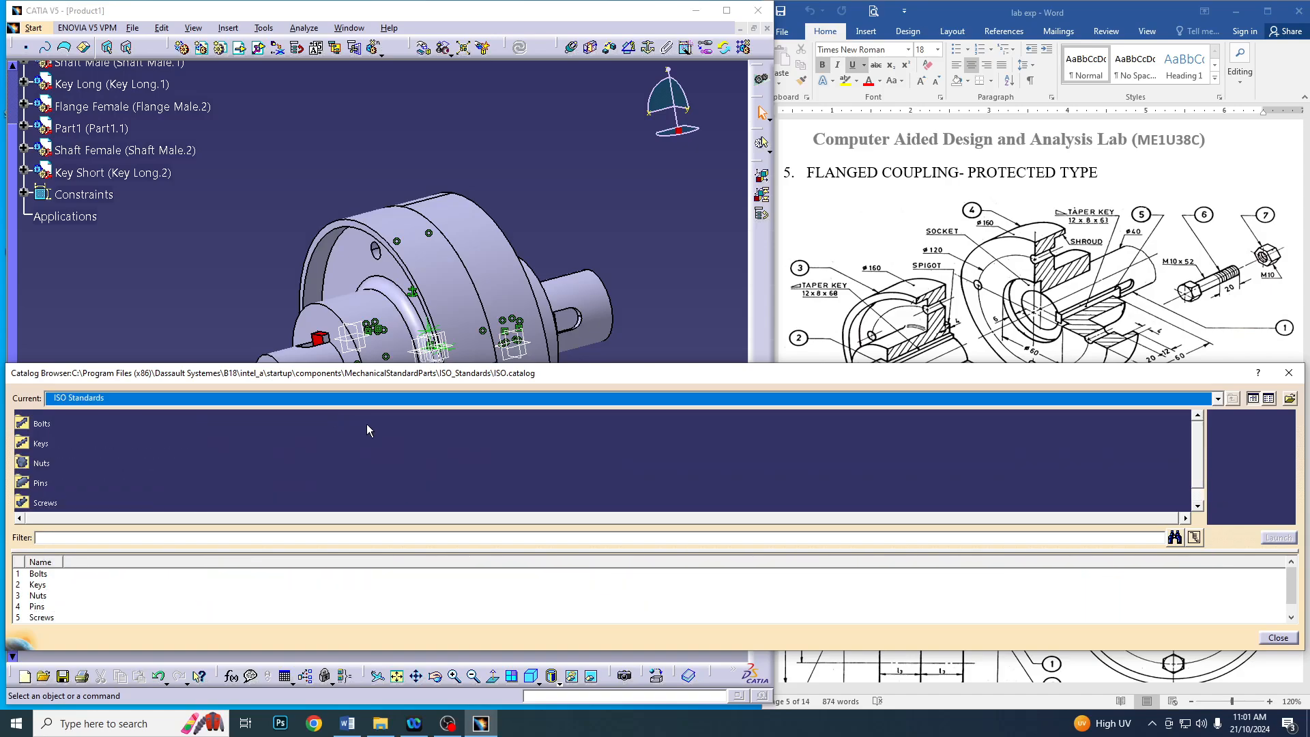
Insert an ISO 4014 M10x55 steel grade A hexagon head bolt from the catalog's ISO_4014_GRADES_A_B_HEXAGON_HEAD_BOLT family into the assembly
double_click(53, 426)
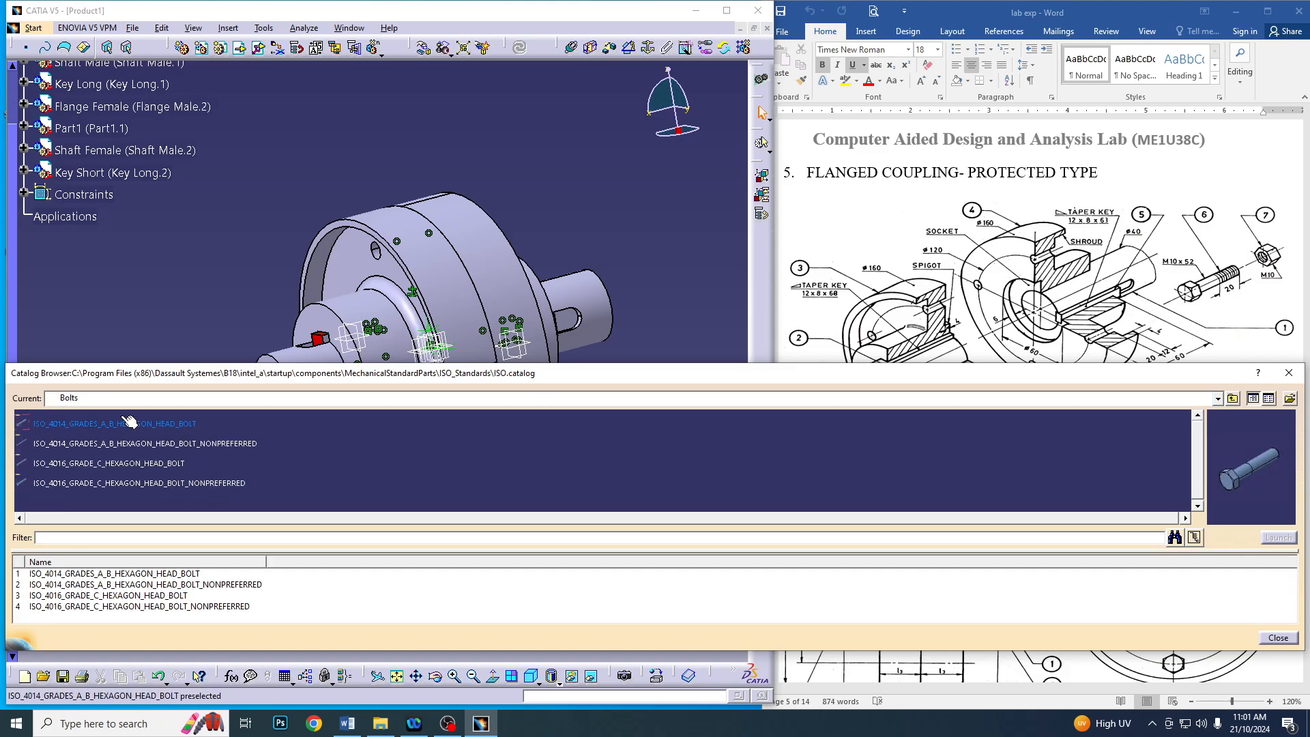
double_click(161, 427)
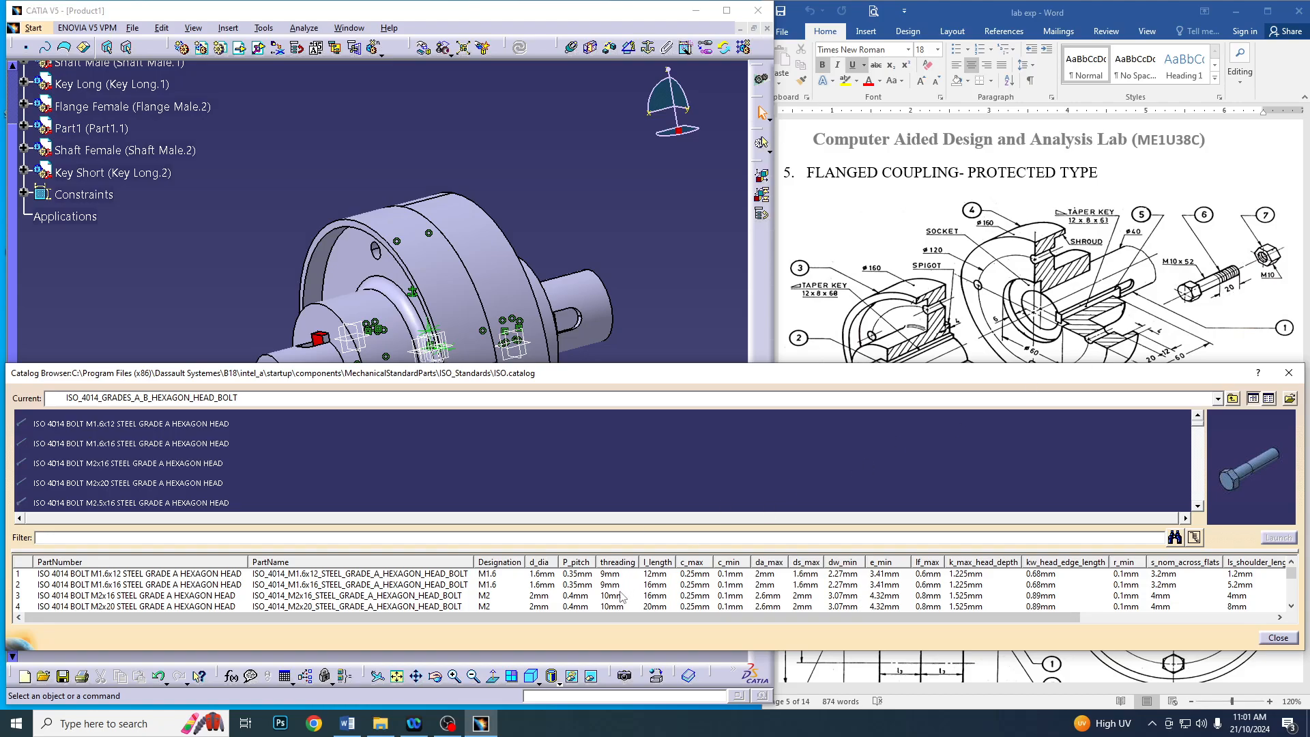
scroll(610, 600, down, 5)
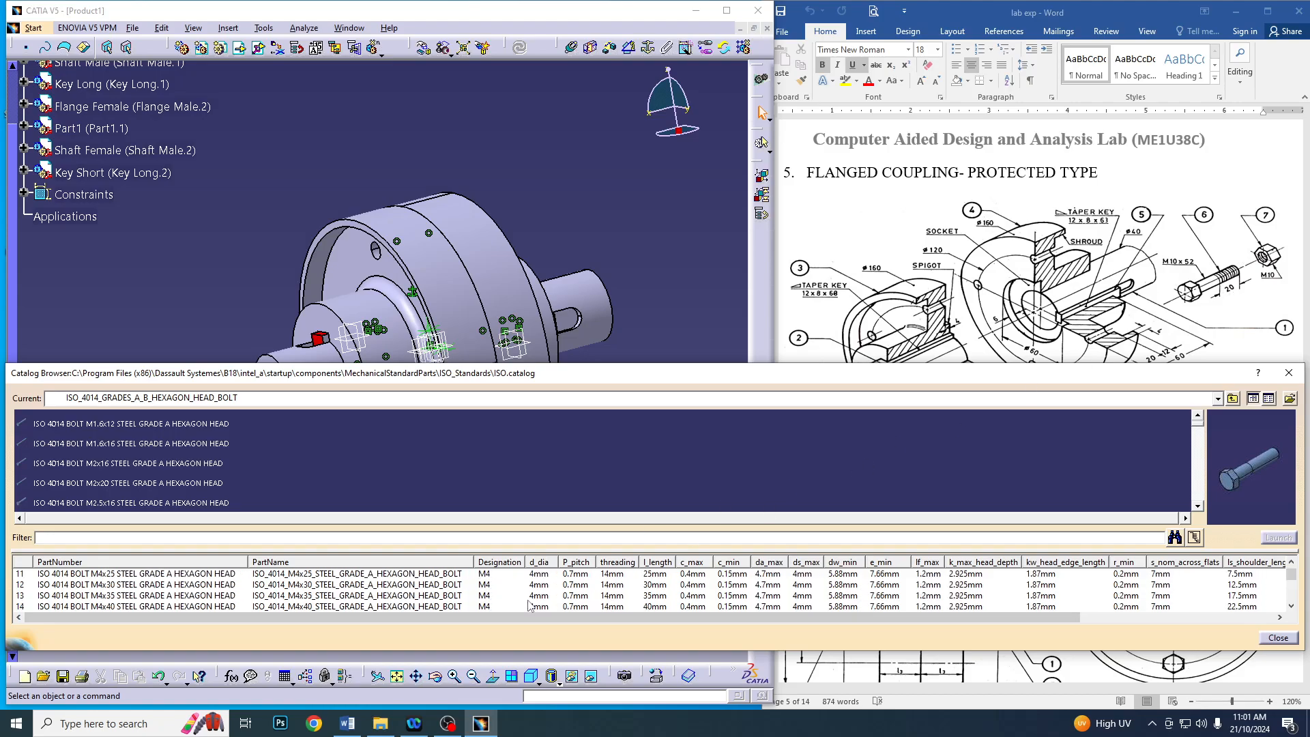
scroll(526, 603, down, 6)
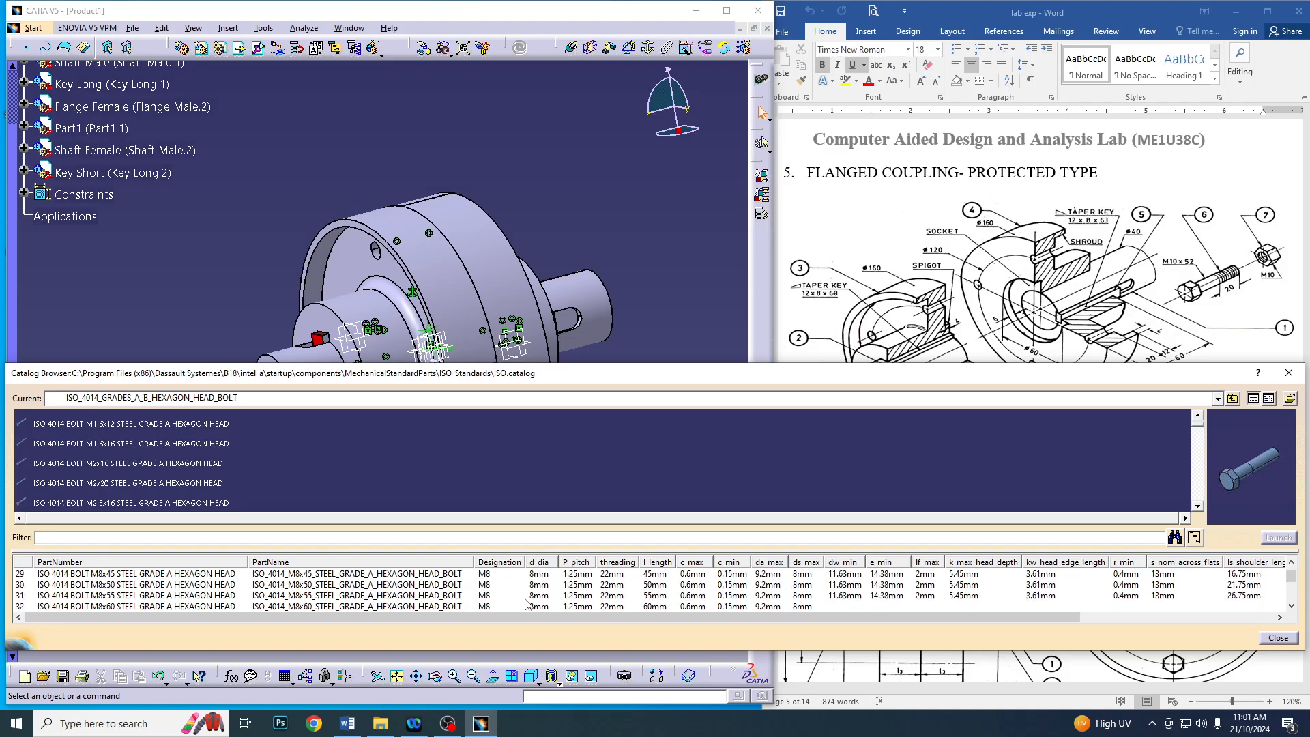
scroll(525, 603, down, 1)
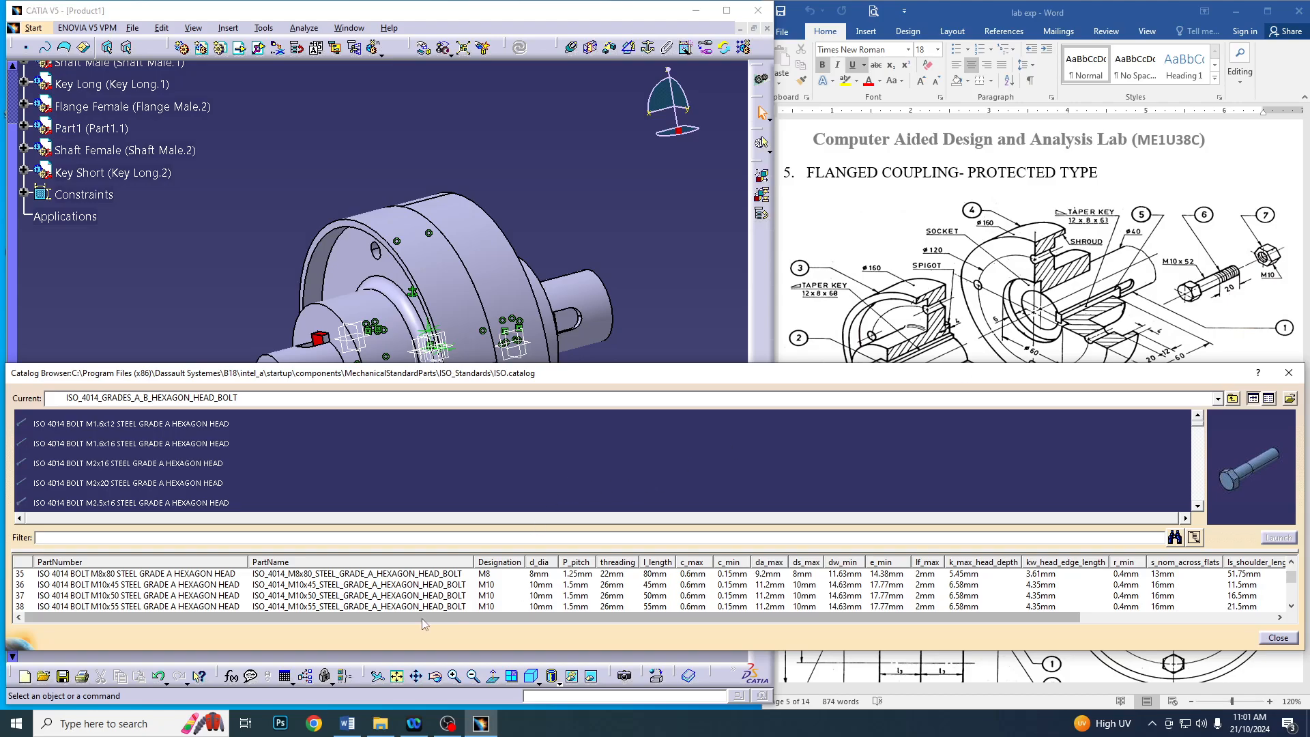
scroll(330, 597, down, 1)
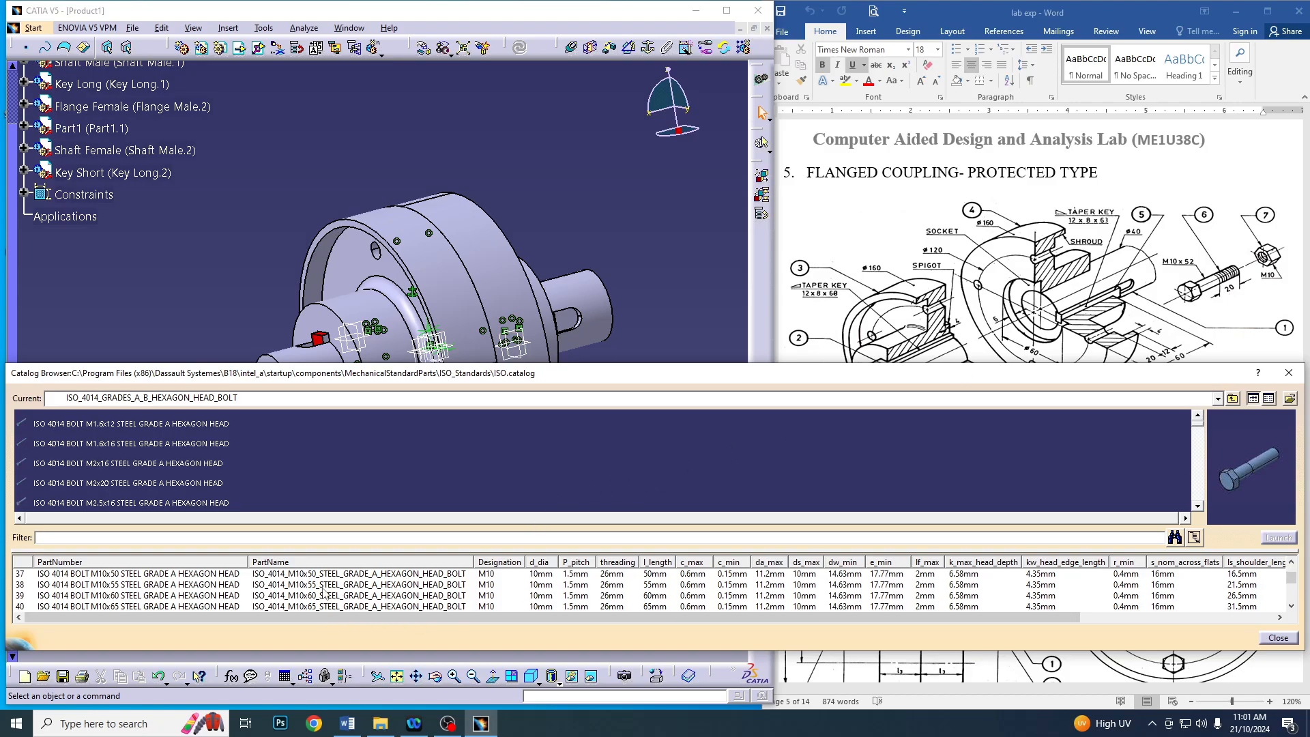
double_click(324, 588)
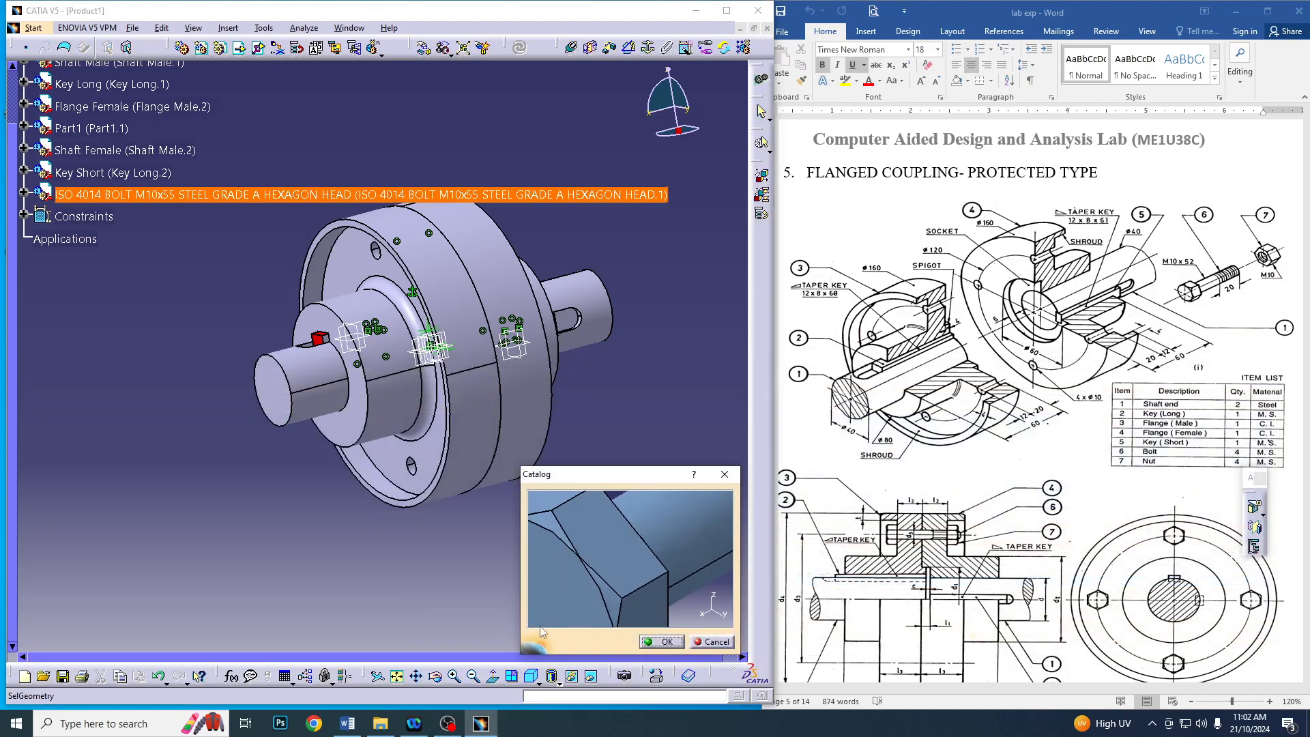
click(667, 642)
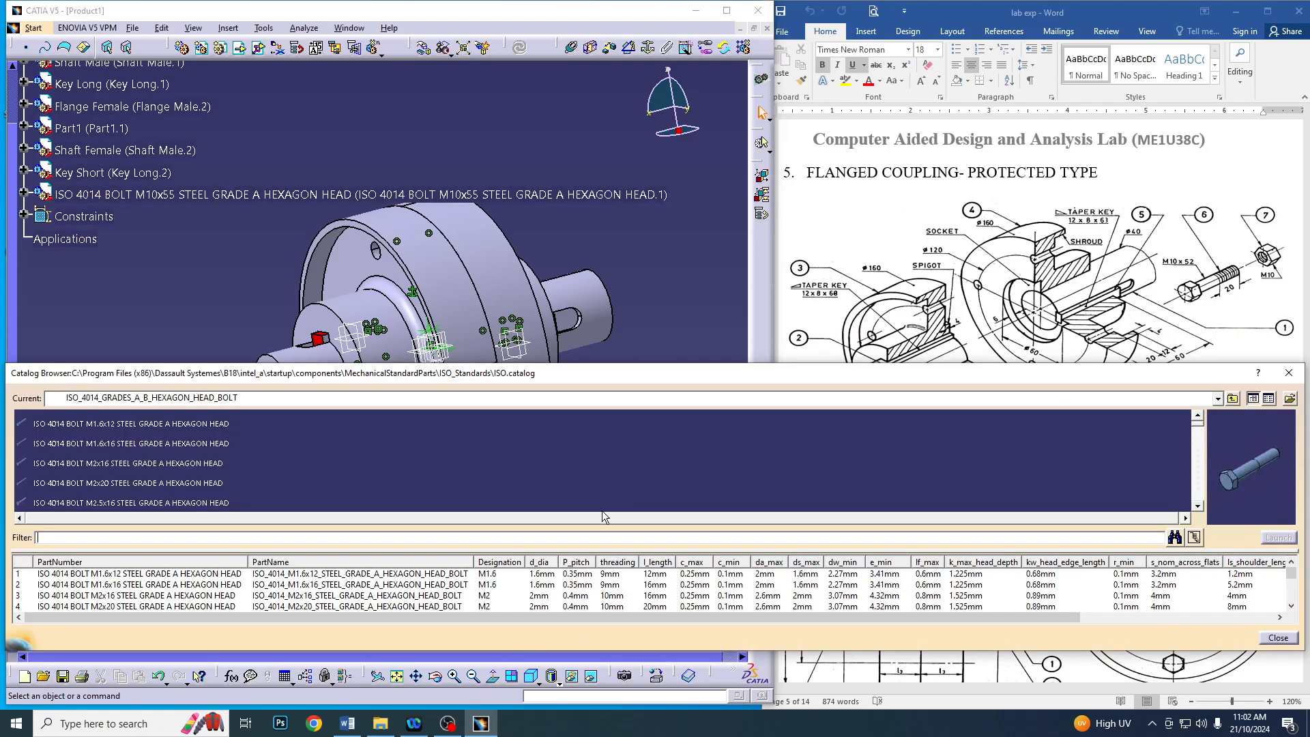
Insert a second ISO 4014 M10x55 hexagon head bolt from the catalog into the assembly
scroll(496, 595, down, 13)
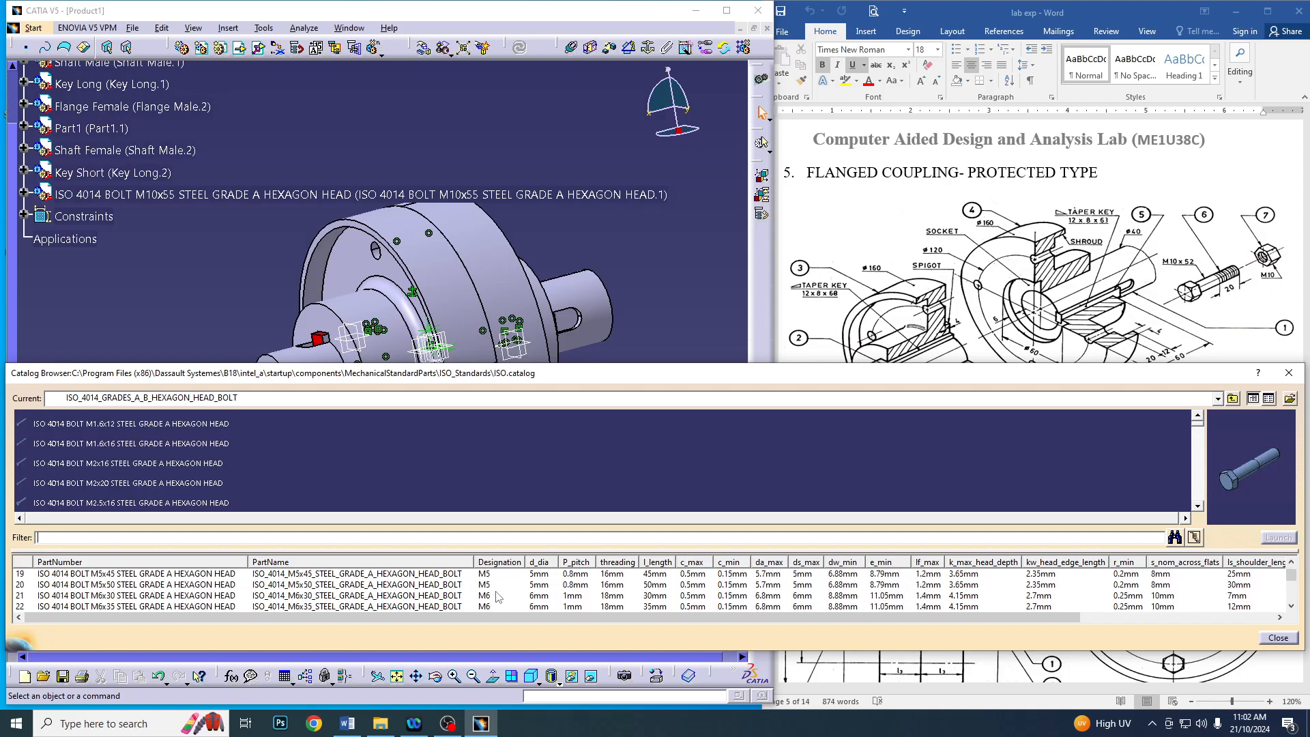
scroll(495, 595, down, 7)
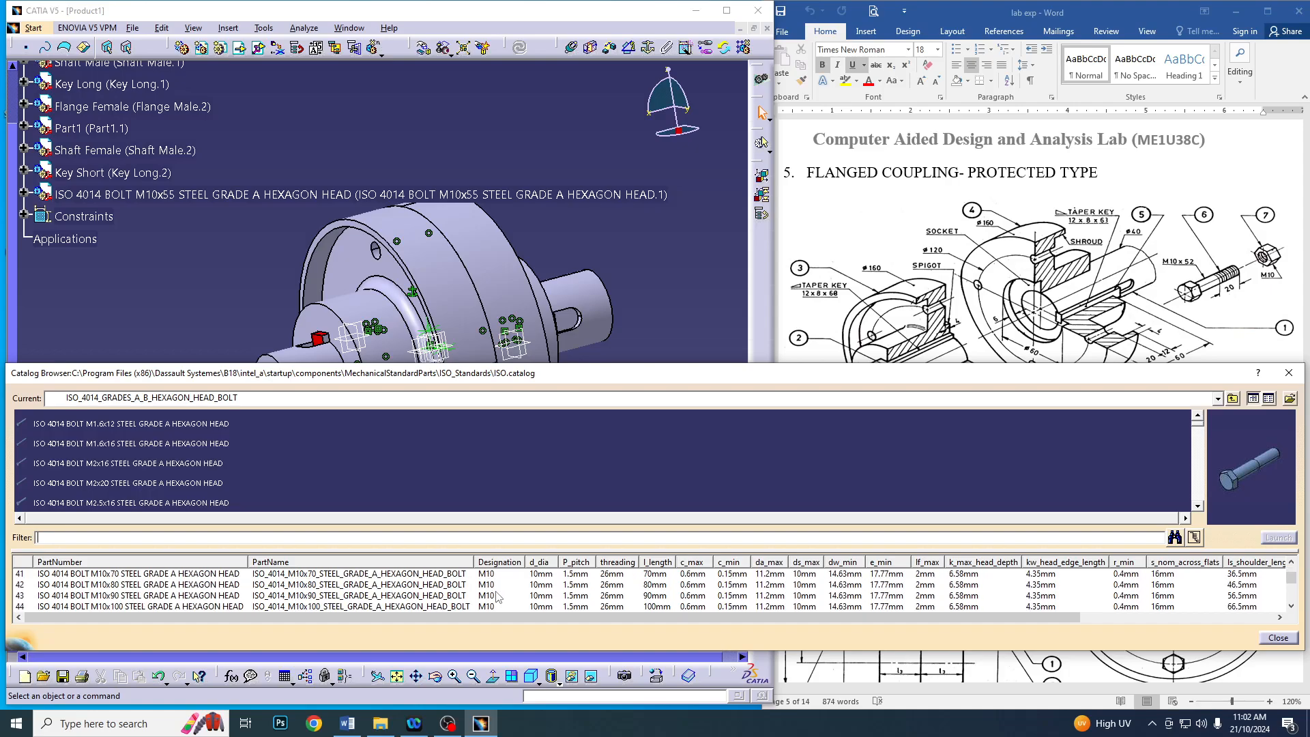
scroll(397, 596, up, 1)
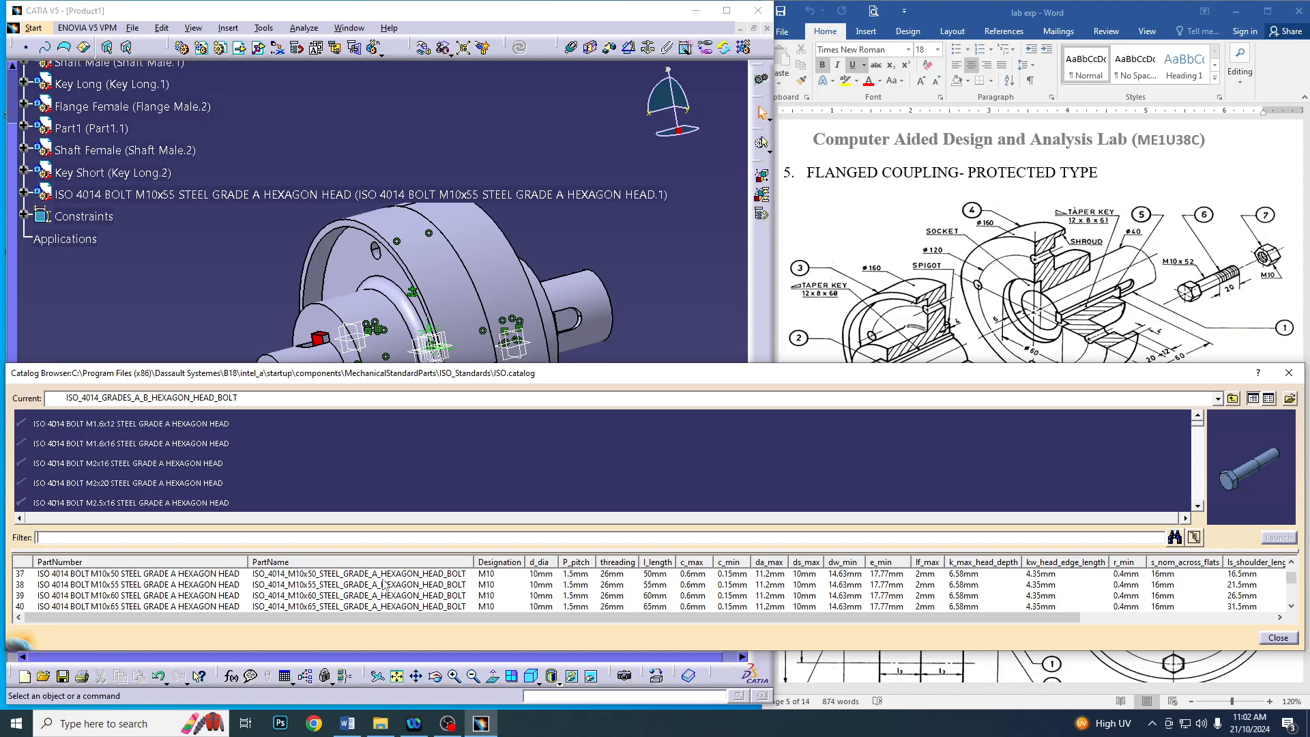
double_click(383, 585)
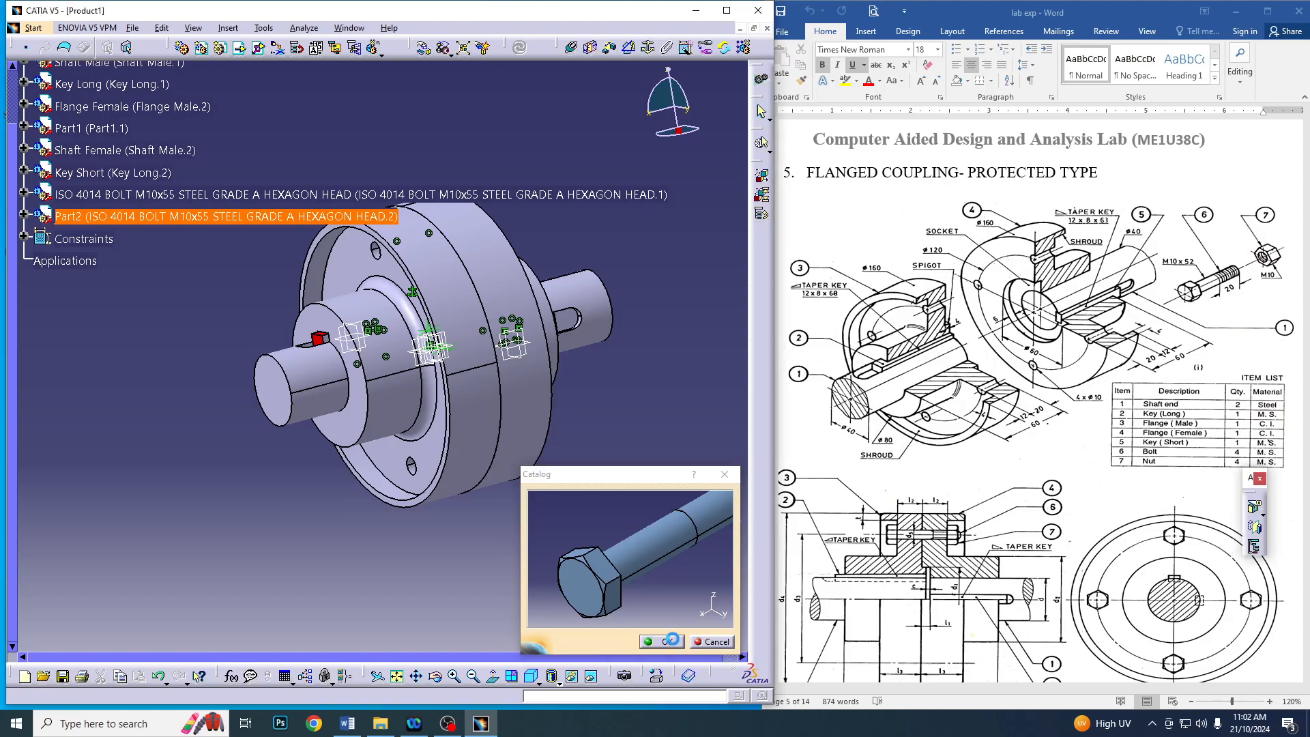
click(668, 642)
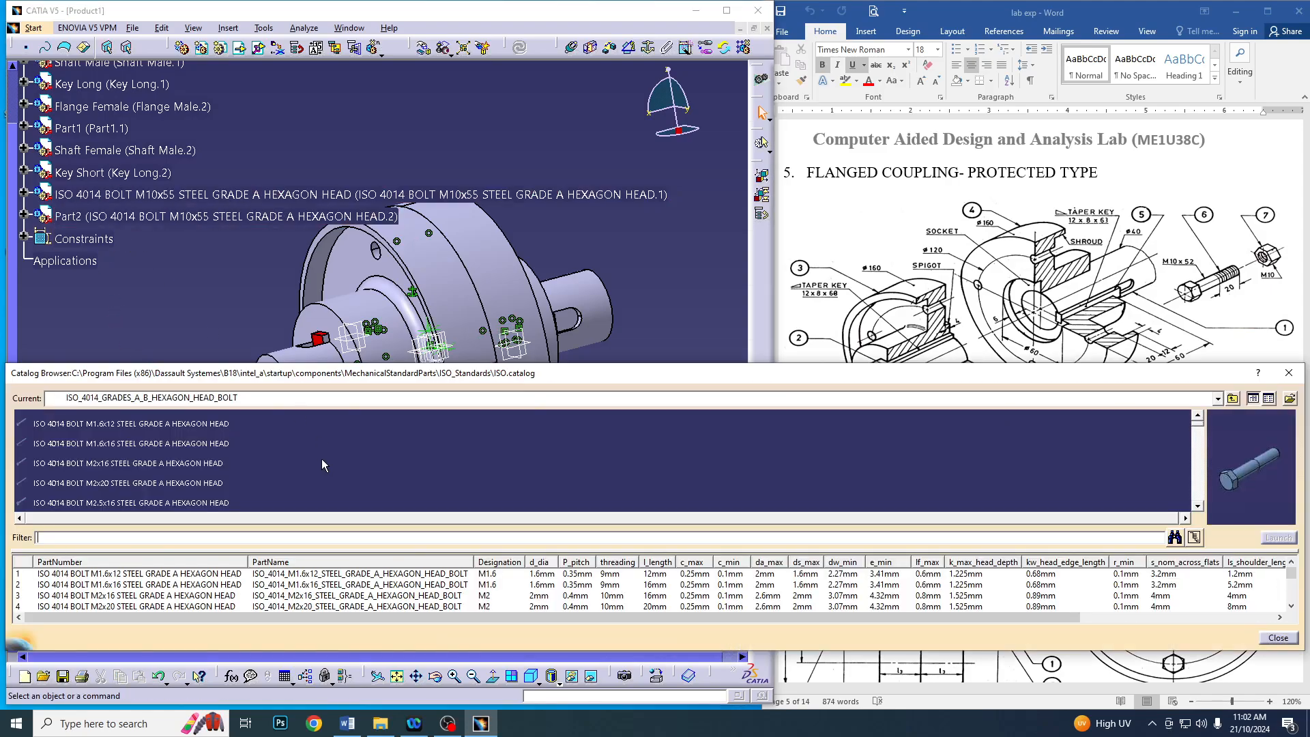
Insert a third ISO 4014 M10x55 grade A hexagon head bolt into the assembly
scroll(423, 597, down, 7)
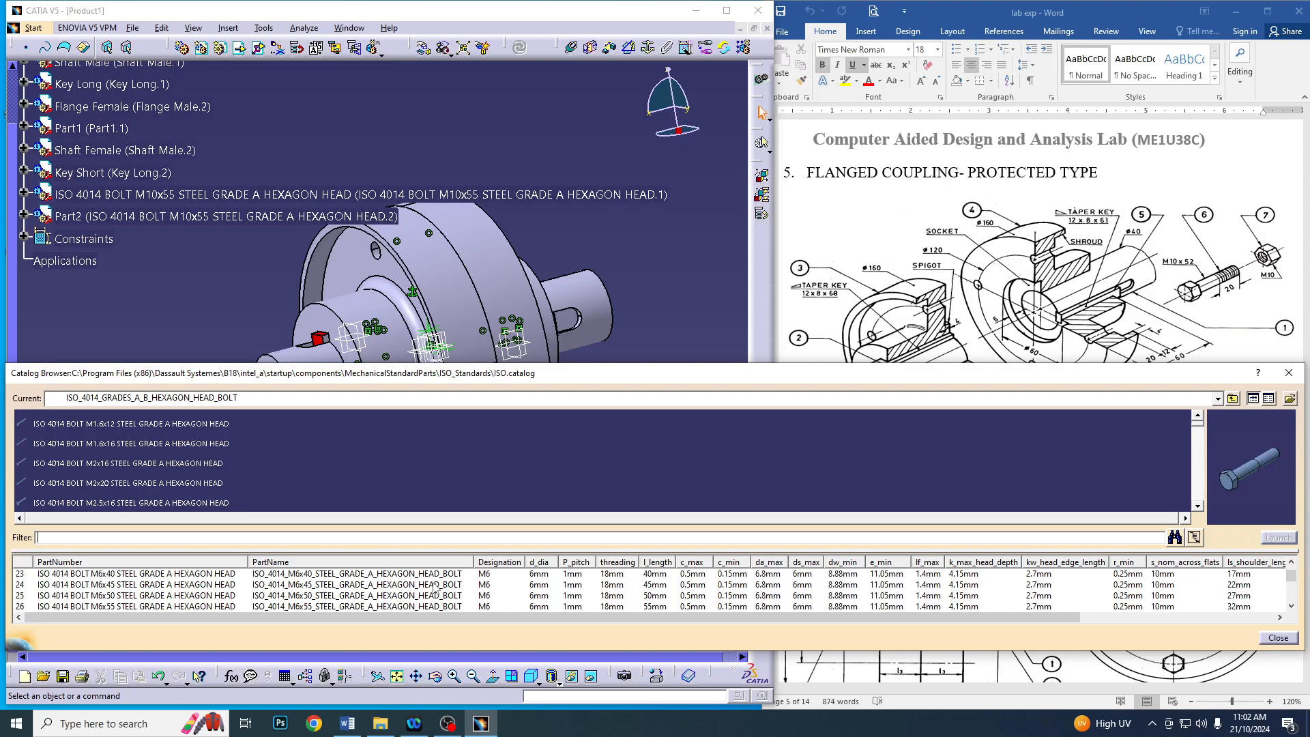
scroll(434, 589, down, 5)
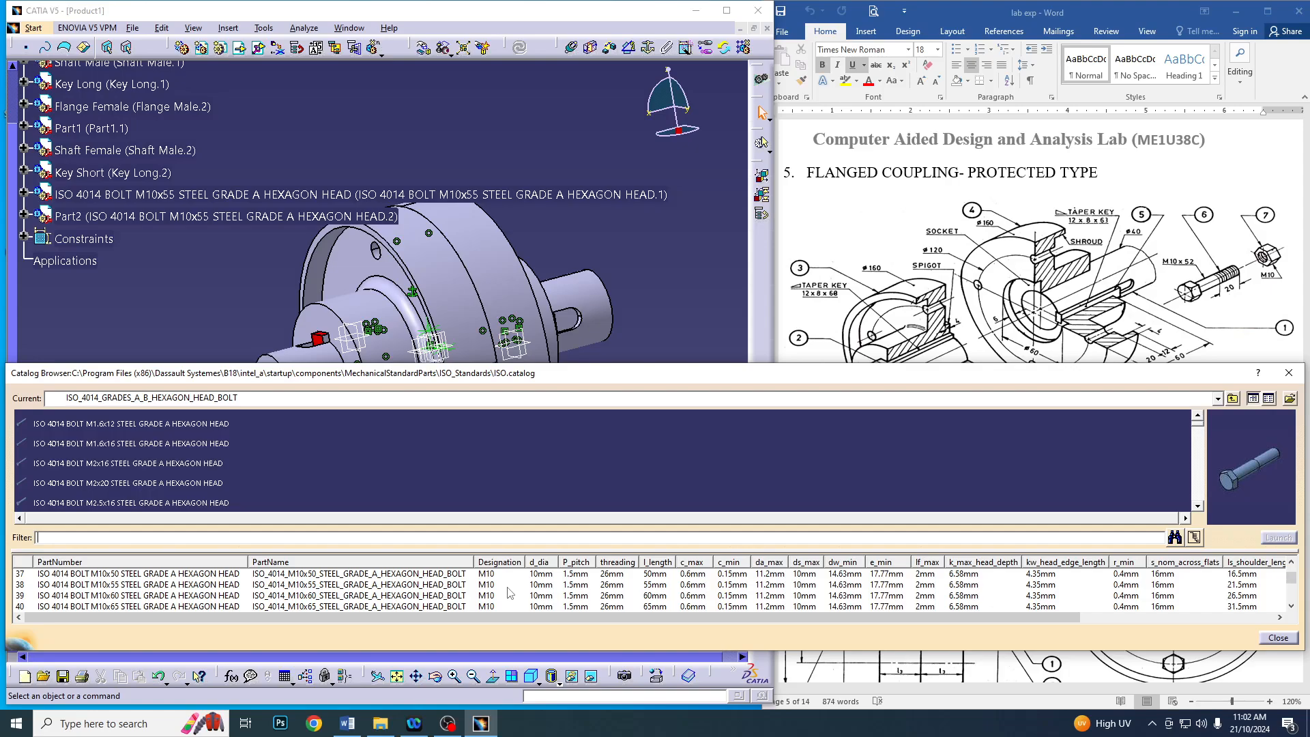
double_click(423, 584)
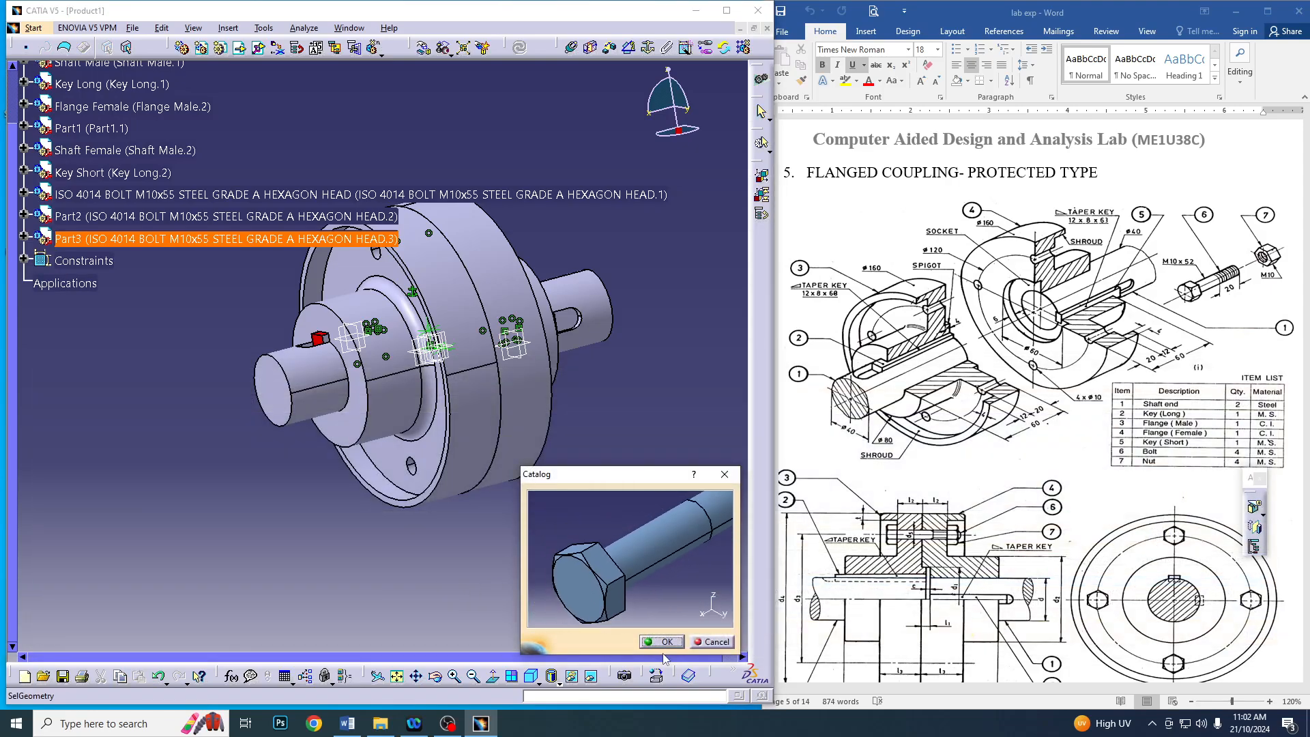
click(648, 641)
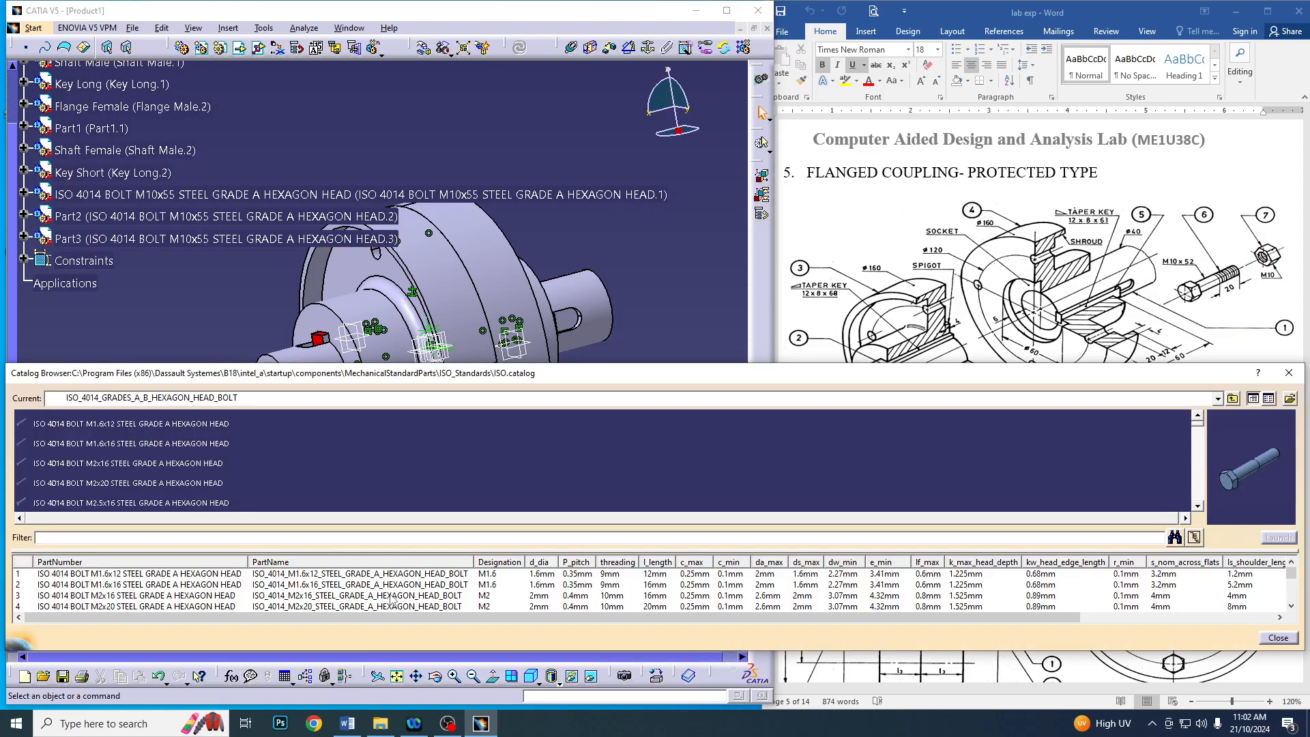
Insert a fourth ISO 4014 M10x55 hexagon head bolt and close the catalog
scroll(393, 599, down, 1)
scroll(398, 600, down, 10)
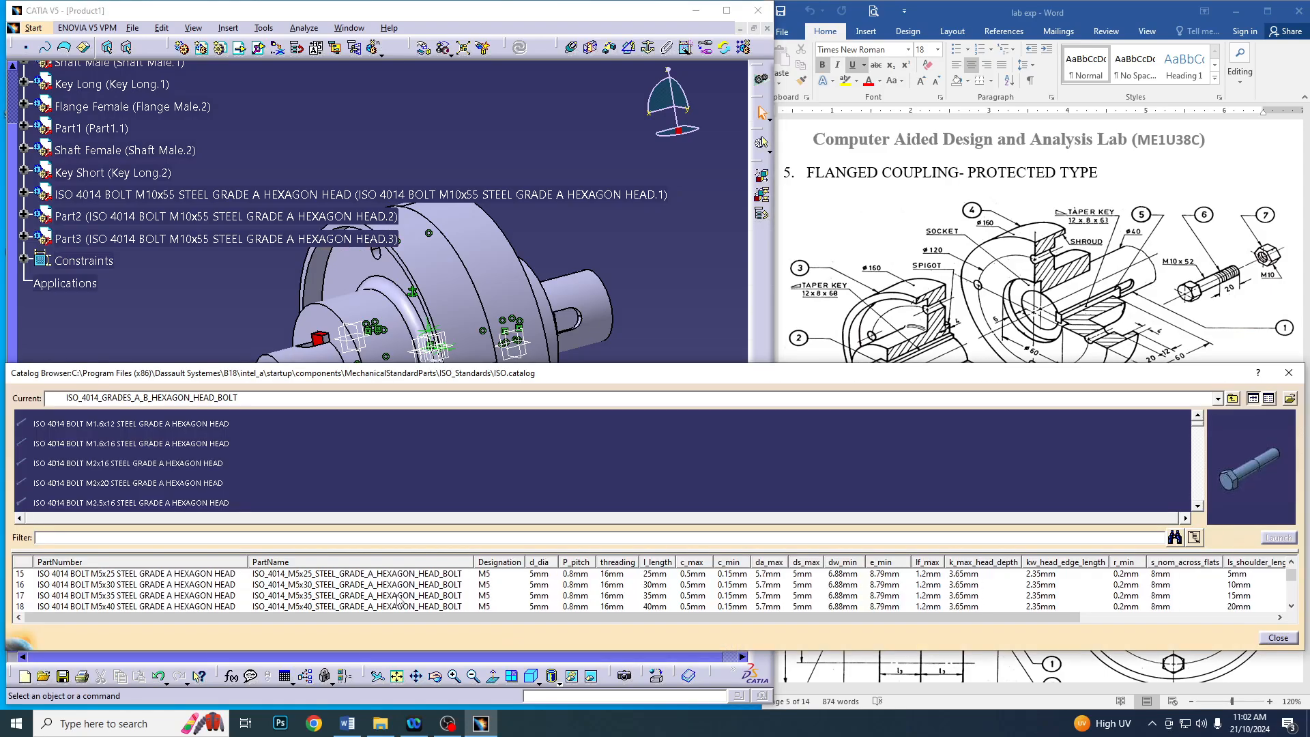
scroll(398, 600, down, 5)
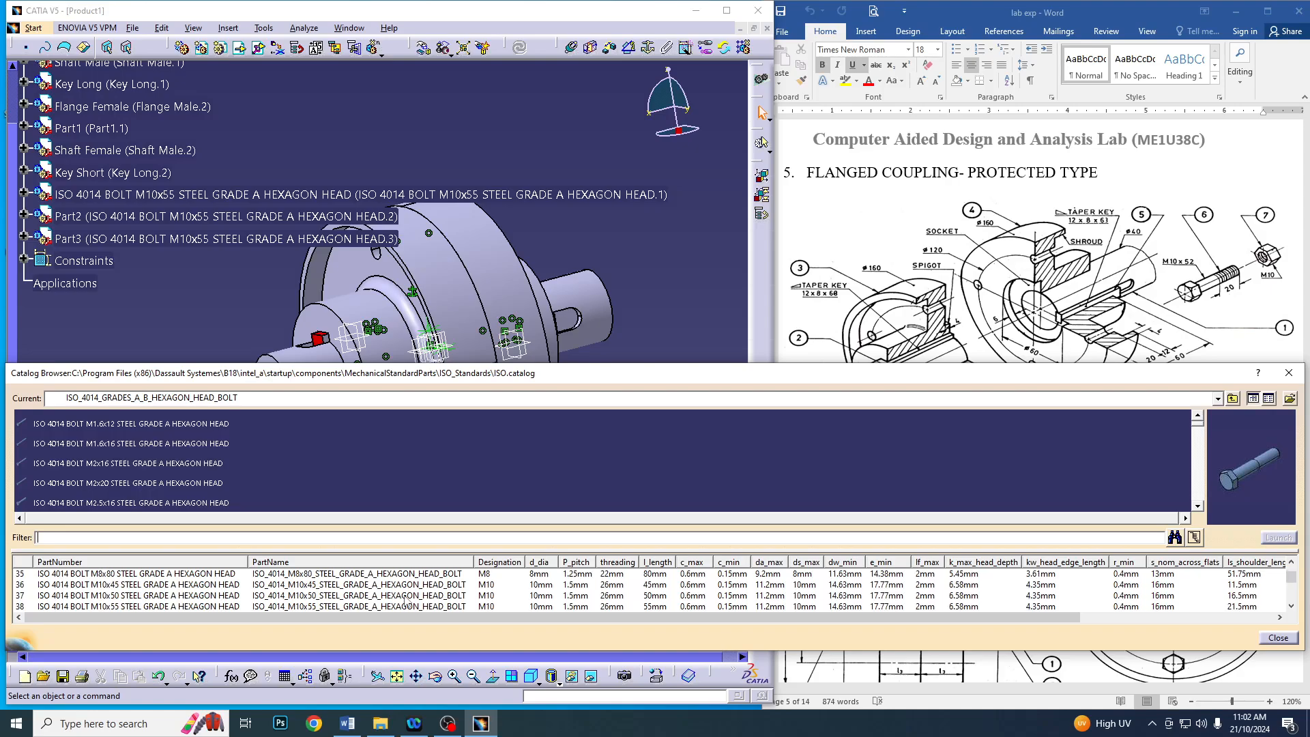
double_click(405, 607)
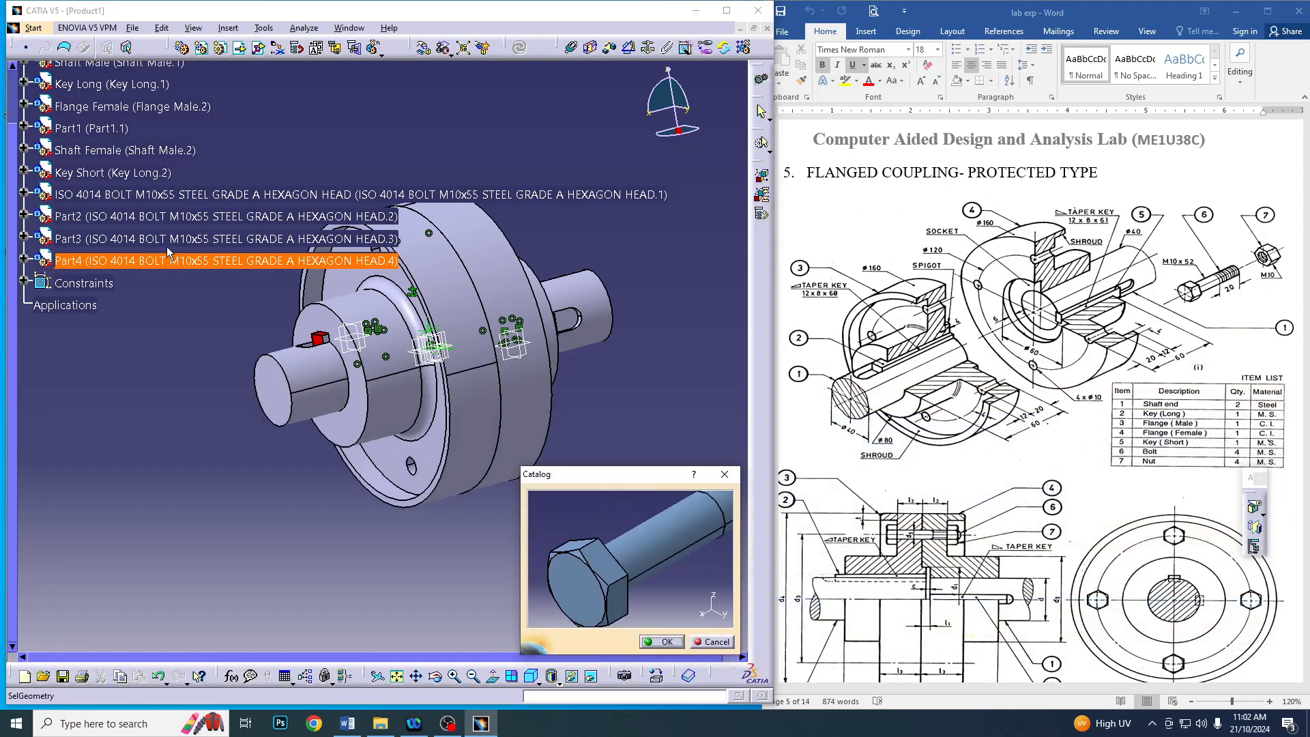
click(659, 642)
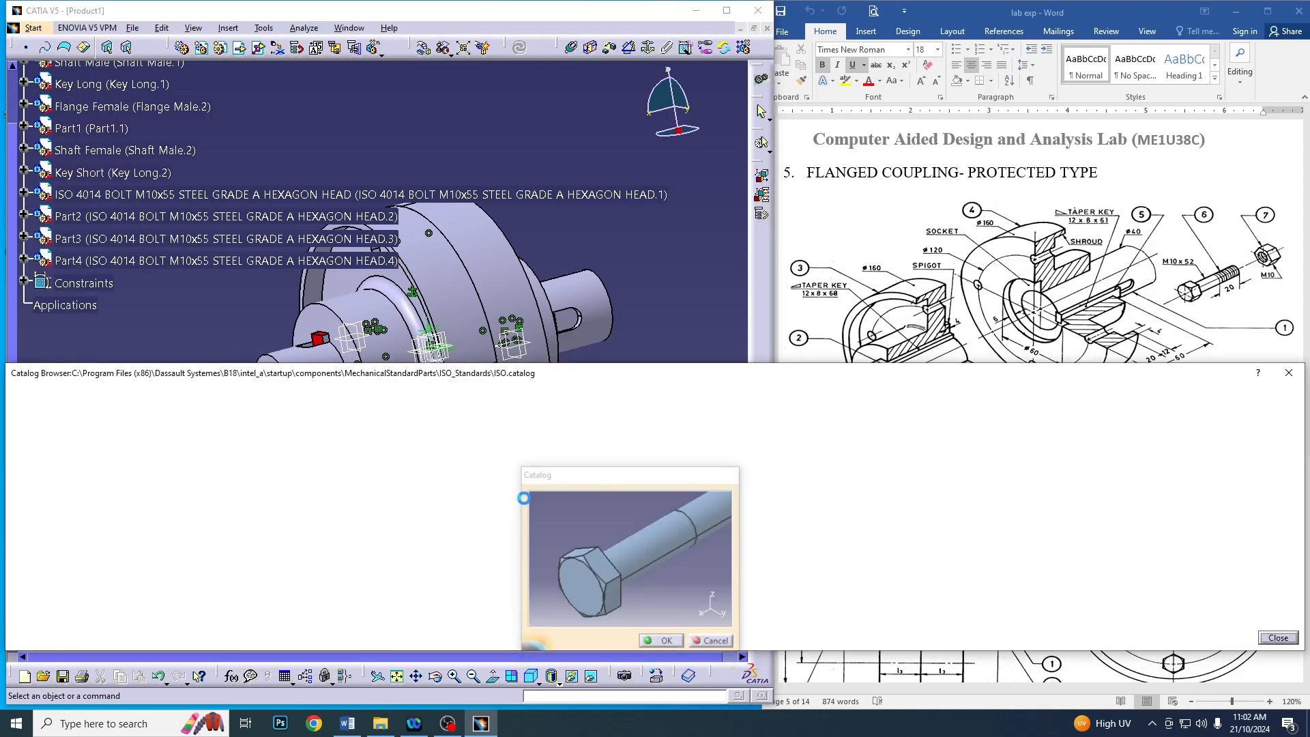
click(1294, 374)
Hide the Flange Male, Shaft Male and Key Long components of the coupling
middle_drag(668, 543, 164, 380)
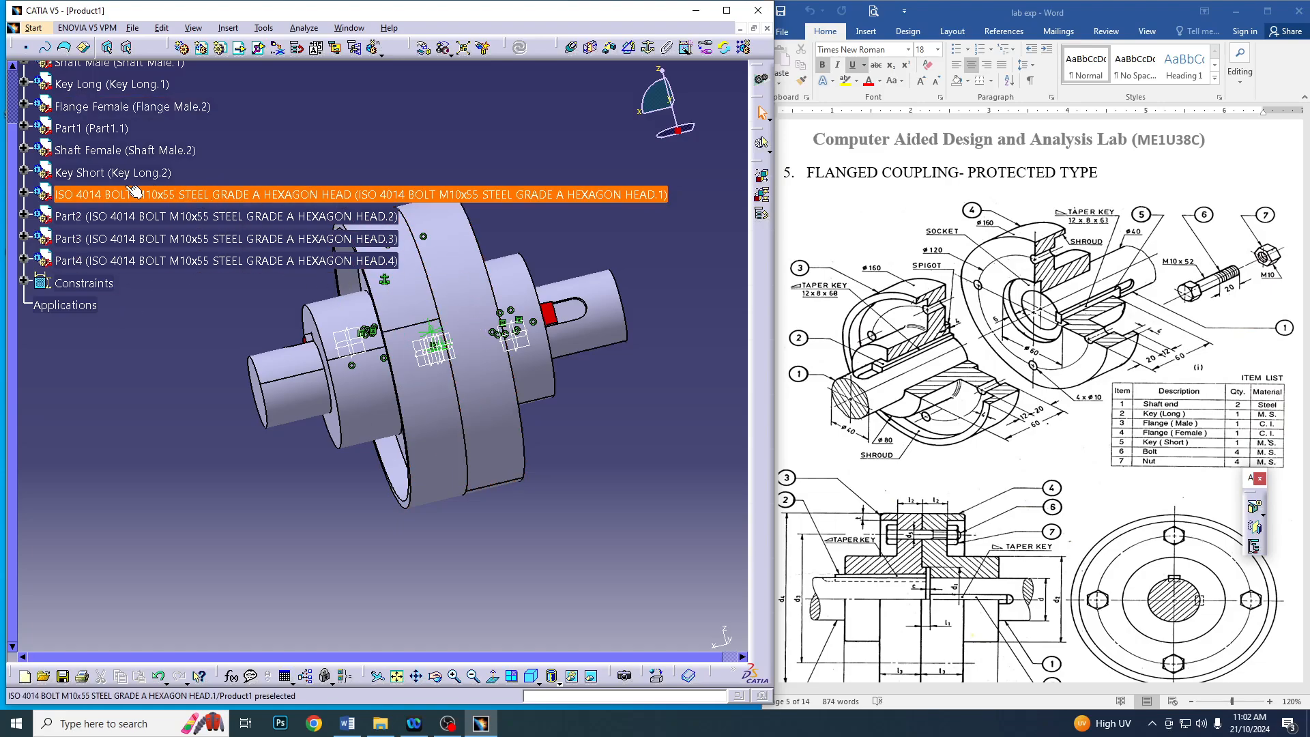
scroll(208, 217, up, 1)
right_click(124, 104)
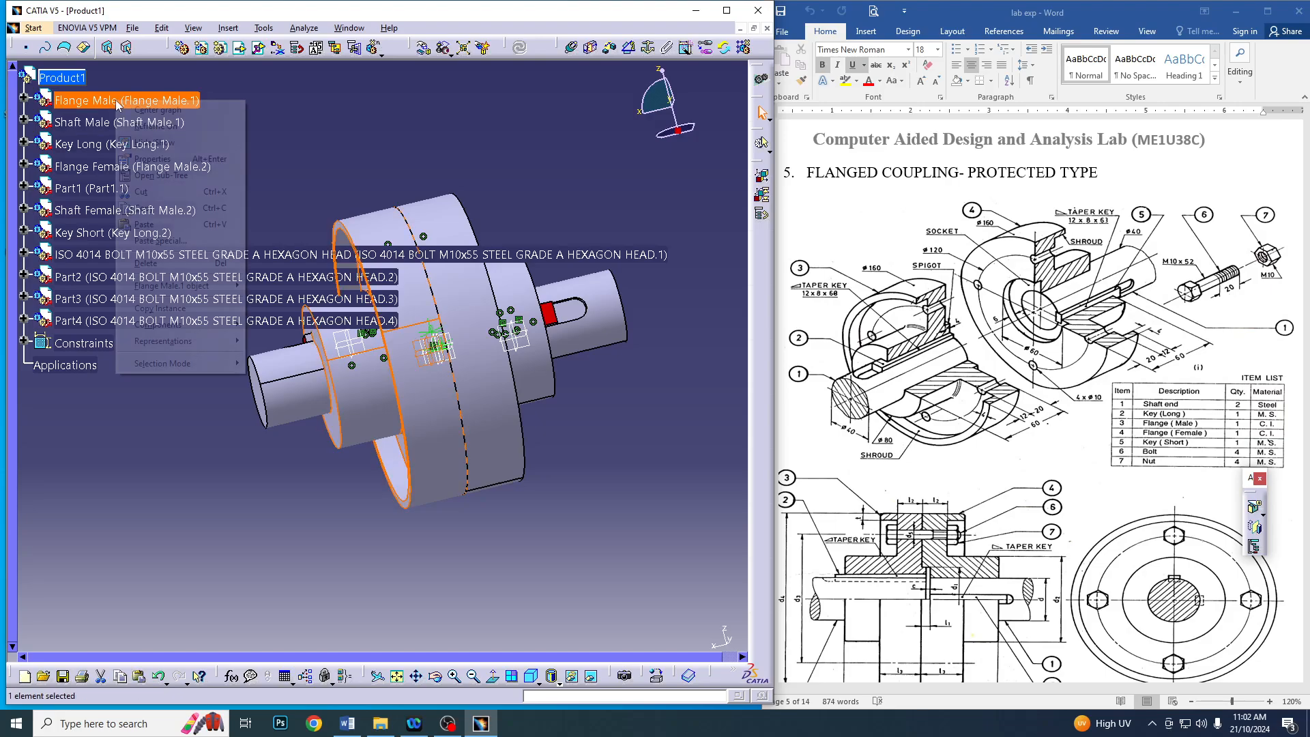
click(165, 142)
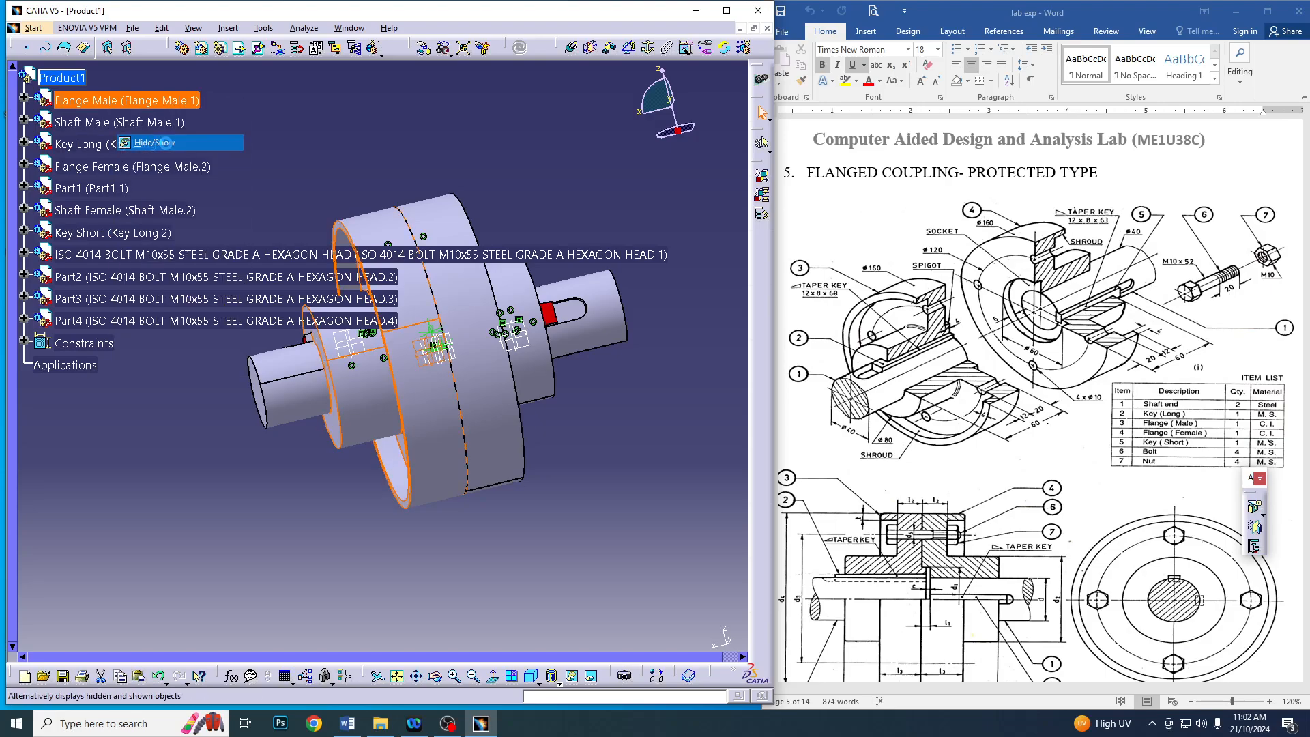
right_click(133, 123)
click(171, 164)
right_click(119, 152)
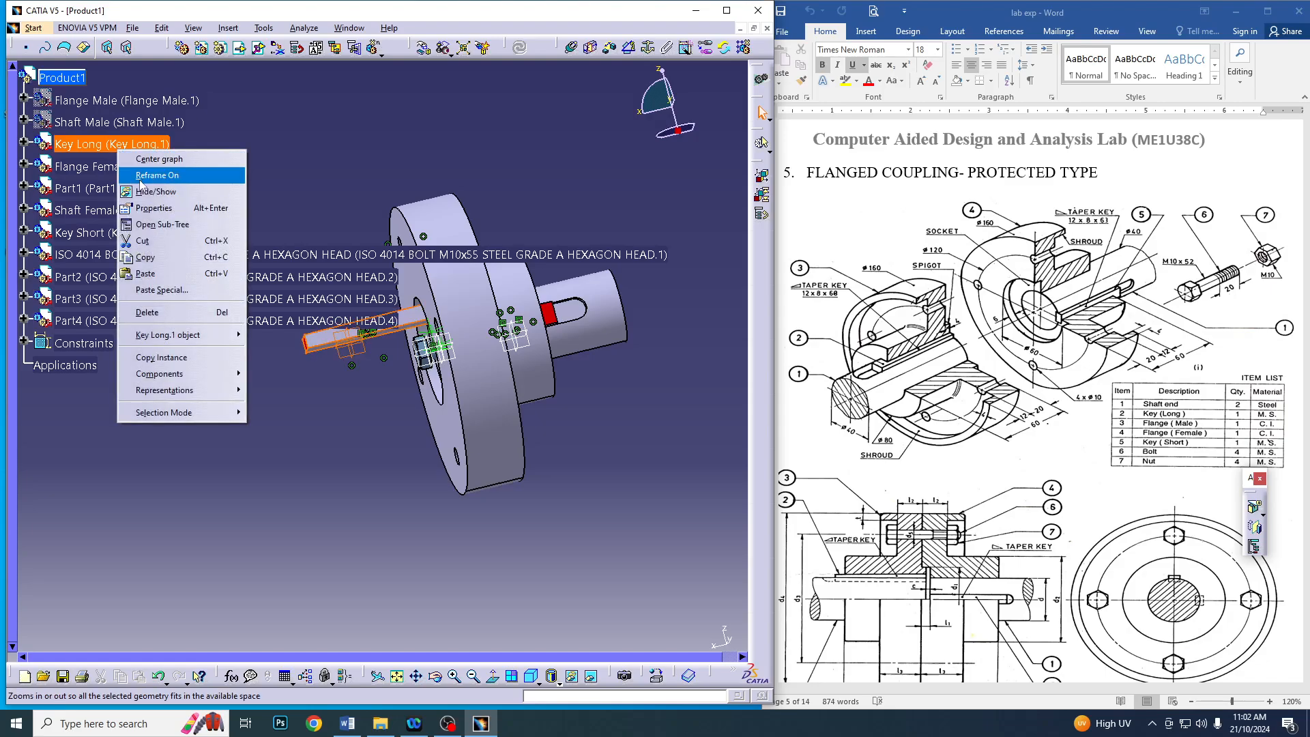
click(156, 191)
Hide Flange Female, Part1, Shaft Female and Key Short so that only the bolts stay displayed
right_click(123, 172)
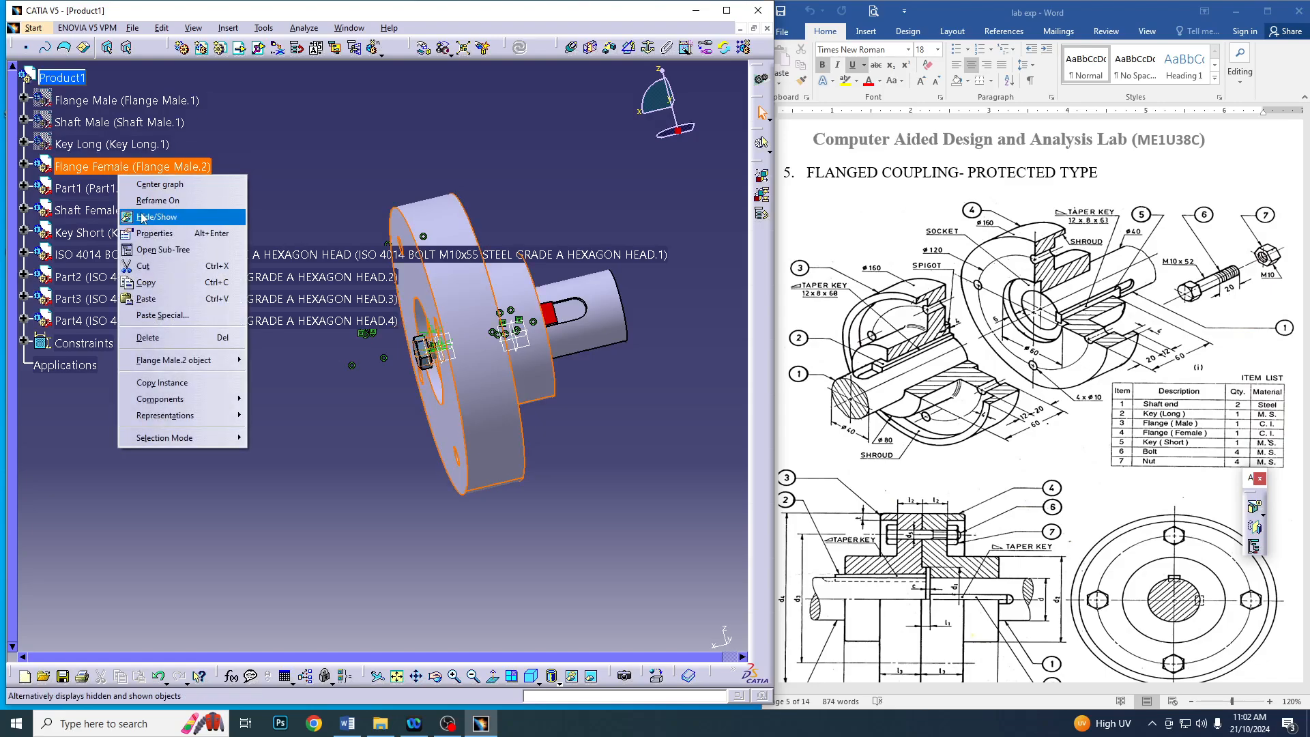
click(145, 217)
right_click(126, 189)
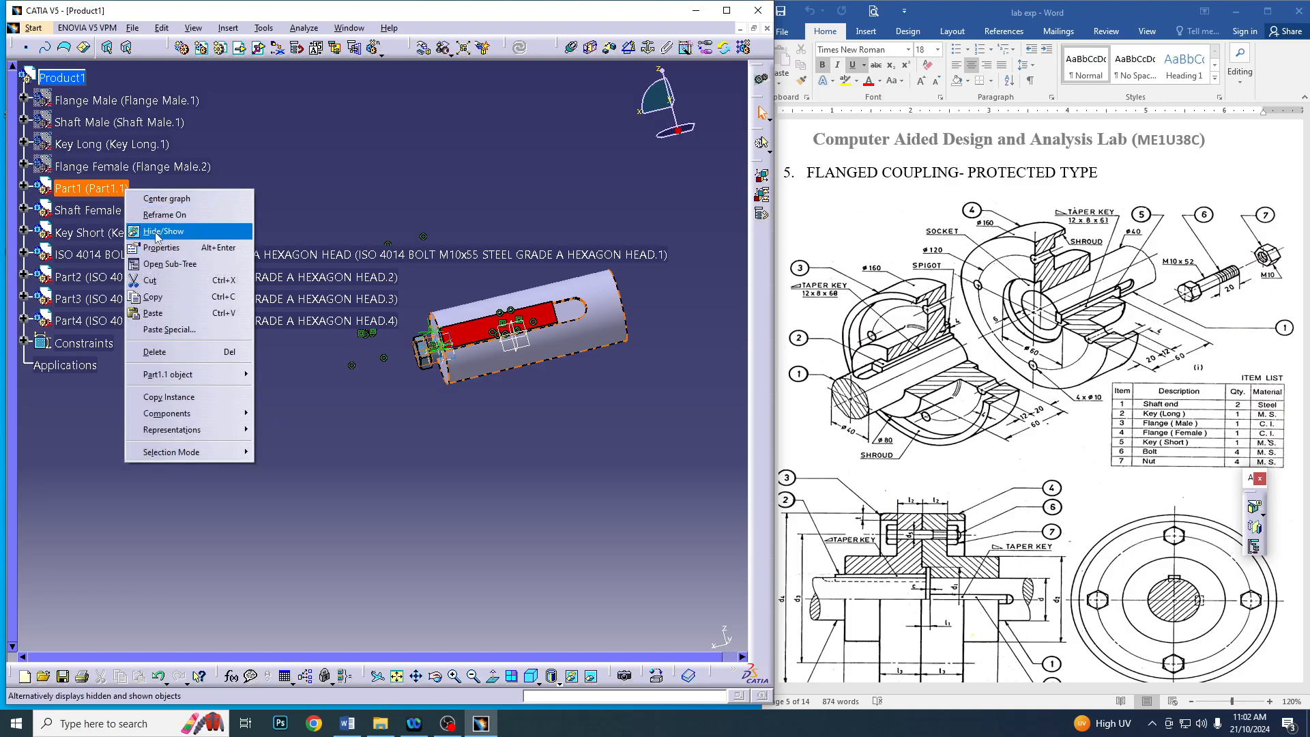
click(154, 232)
right_click(108, 213)
click(145, 256)
right_click(118, 234)
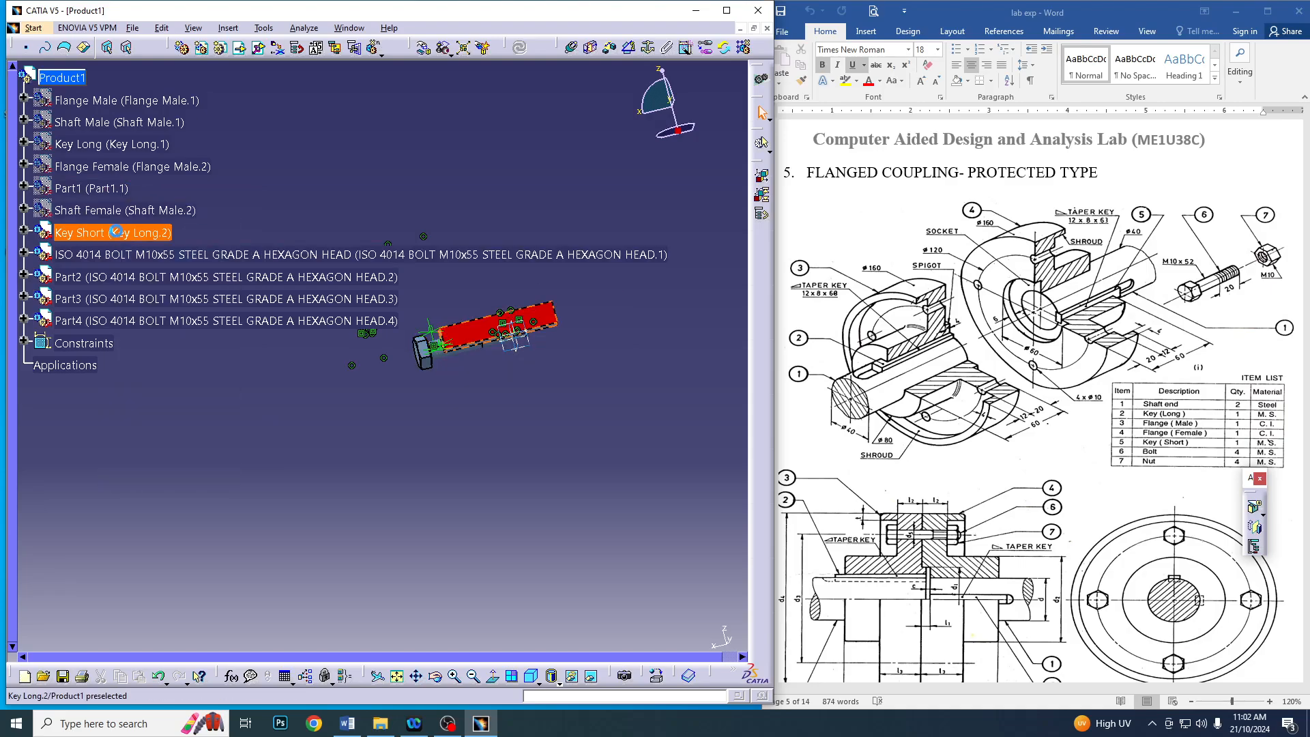
click(146, 273)
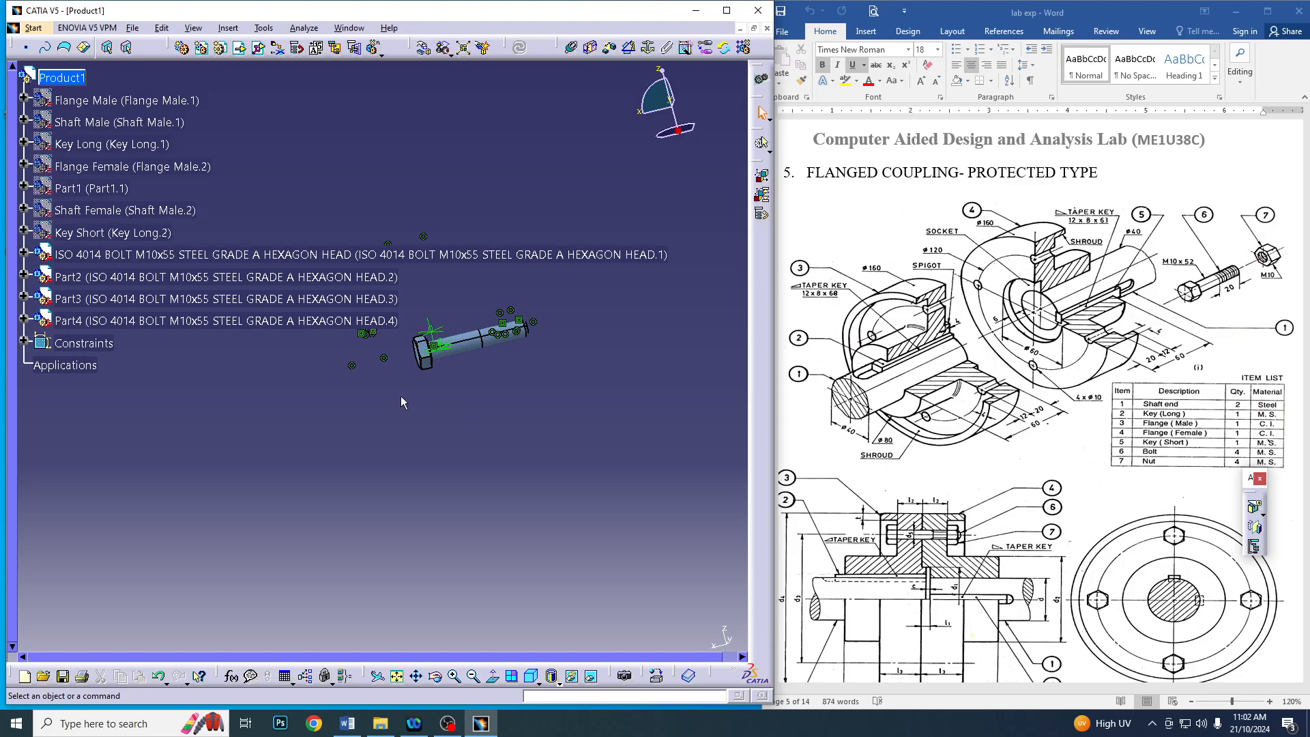
Spread the four overlapping M10x55 bolts apart along the Z axis with Manipulation so they lie in a row below the original position
middle_drag(400, 395, 574, 515)
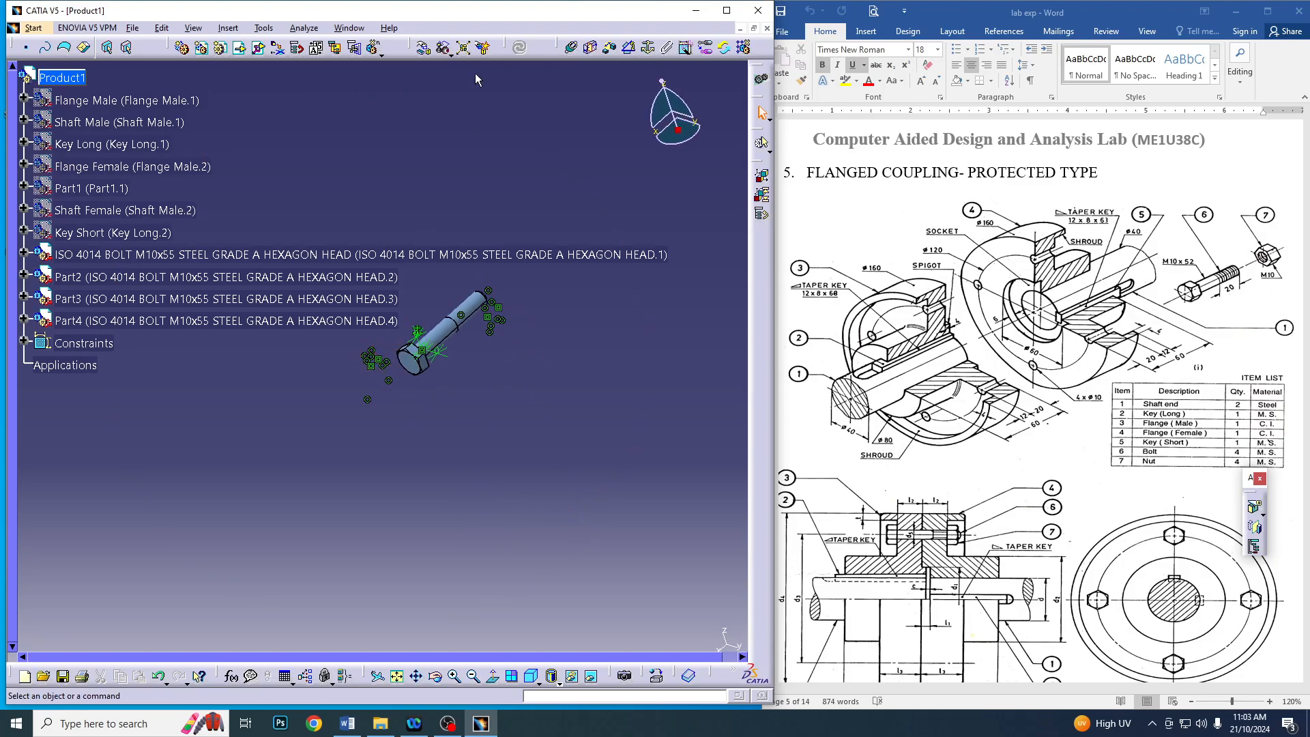
click(423, 47)
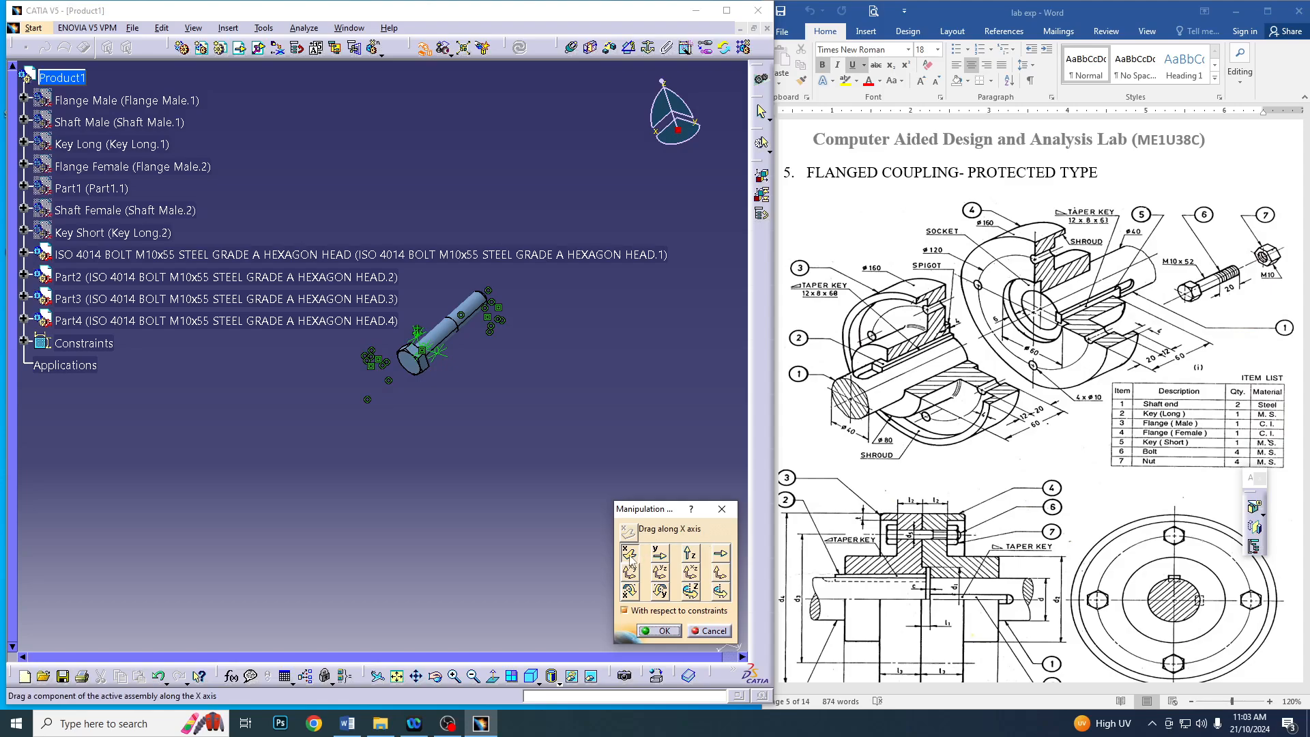
drag(426, 360, 434, 395)
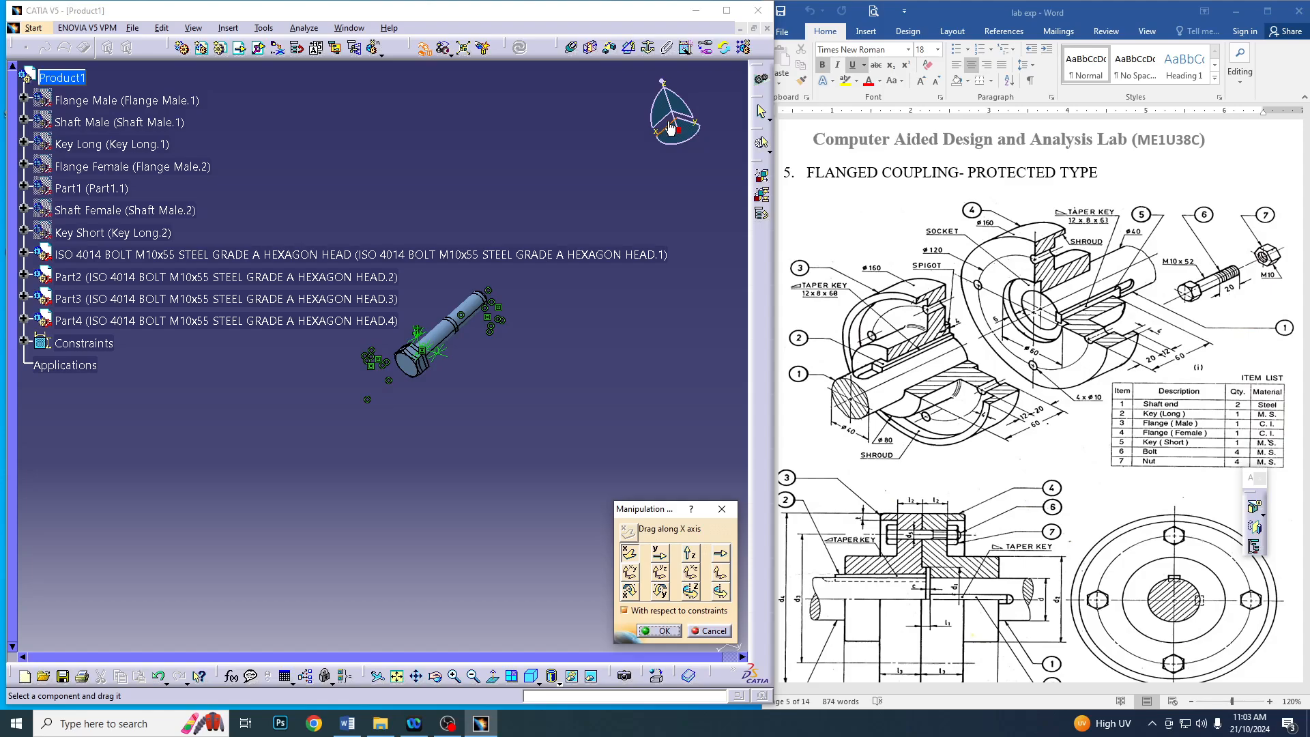
click(690, 553)
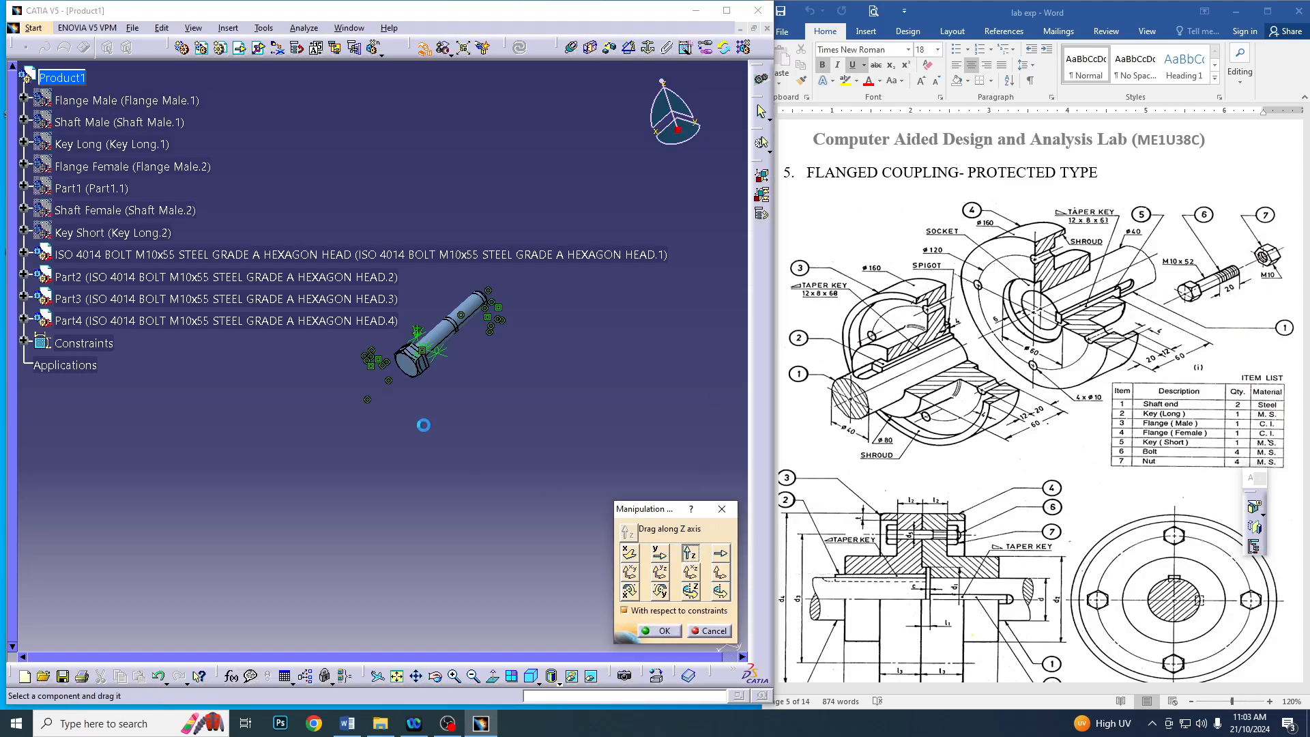
drag(413, 367, 527, 655)
middle_drag(362, 511, 272, 409)
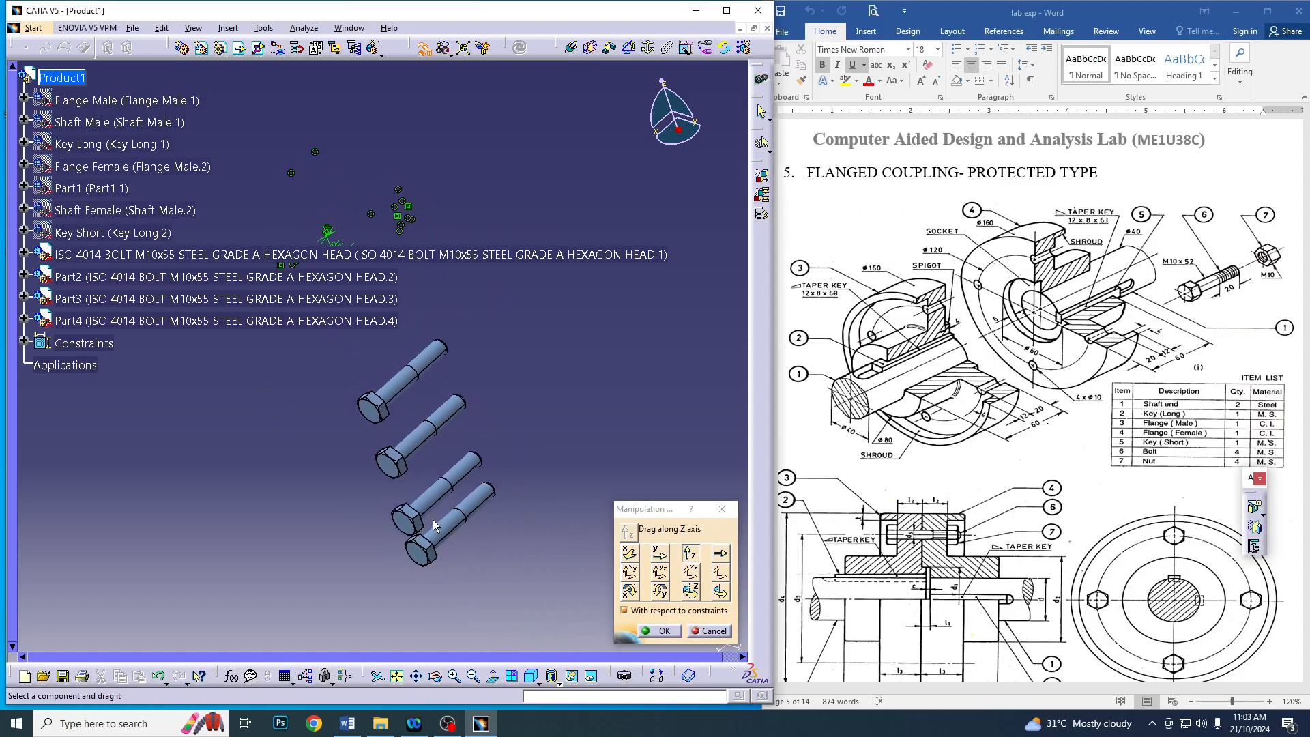
drag(407, 467, 432, 574)
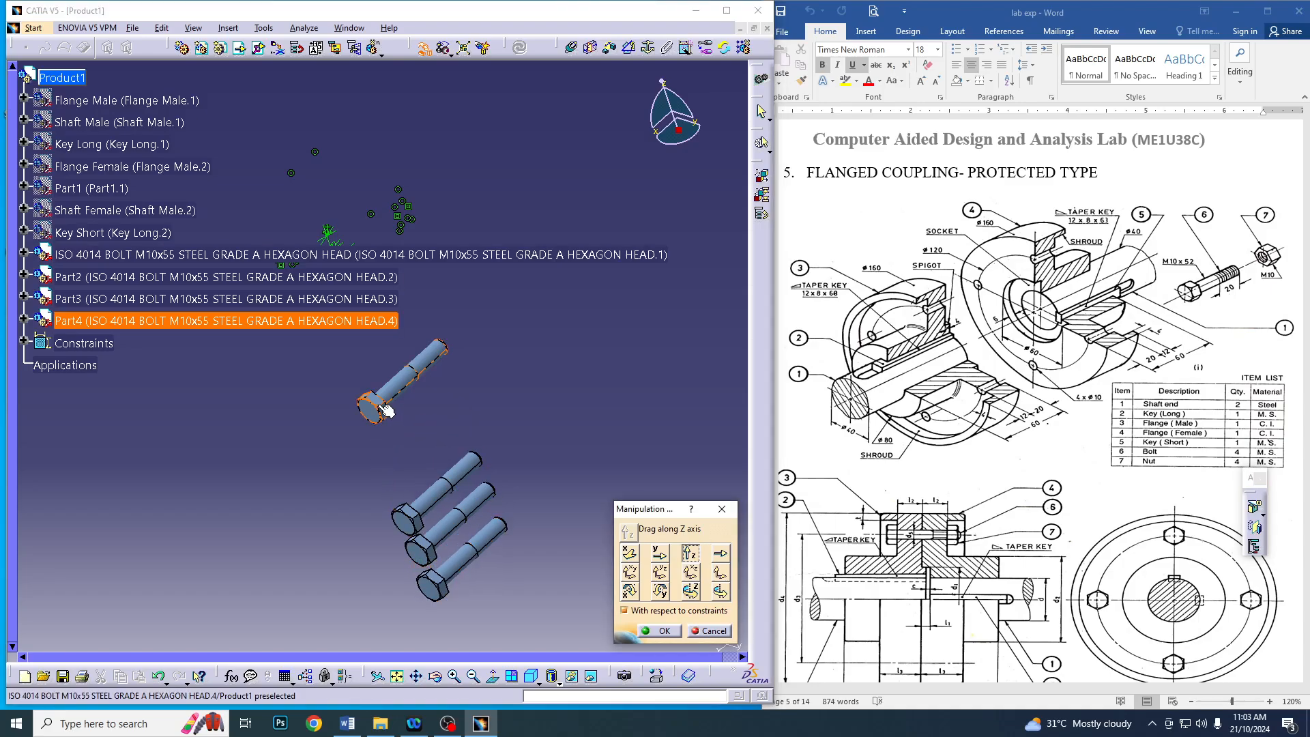
drag(380, 410, 467, 617)
click(654, 630)
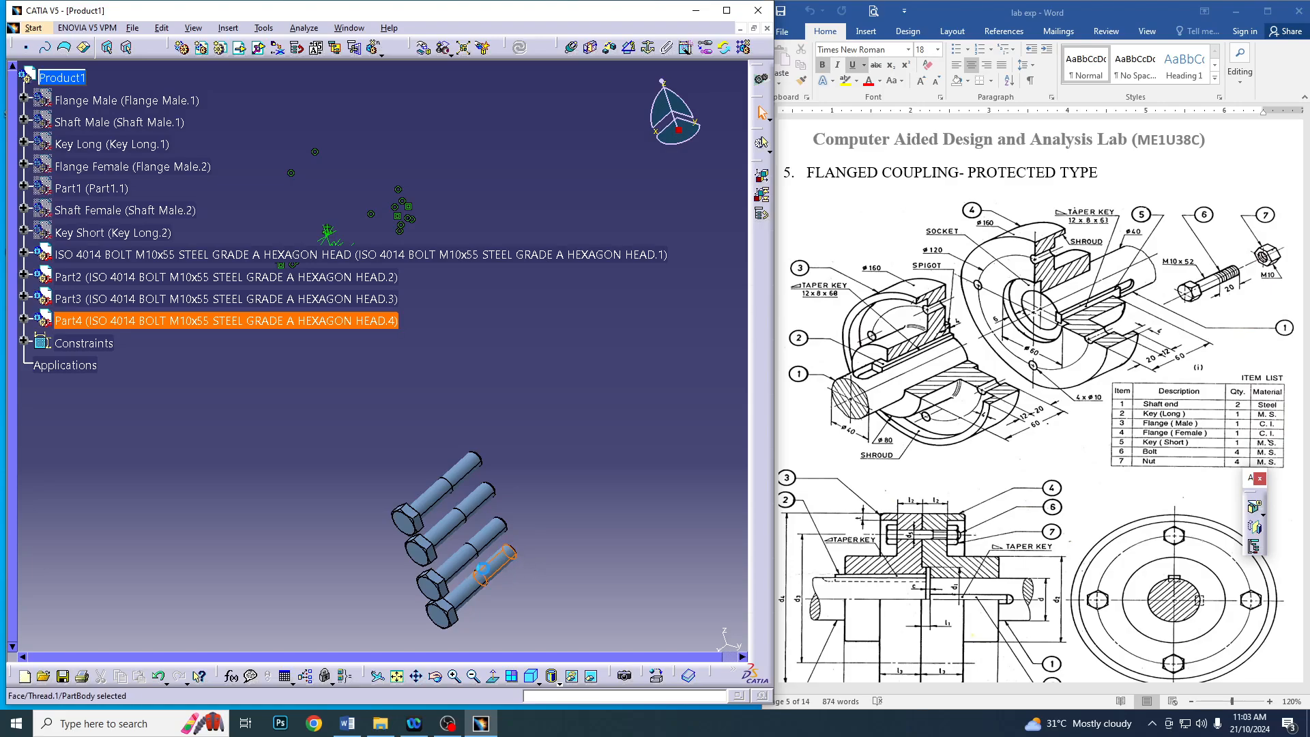
Edit Pad.6 in the first bolt's PartBody and set the l_length parameter in its length formula to 52 mm
double_click(491, 572)
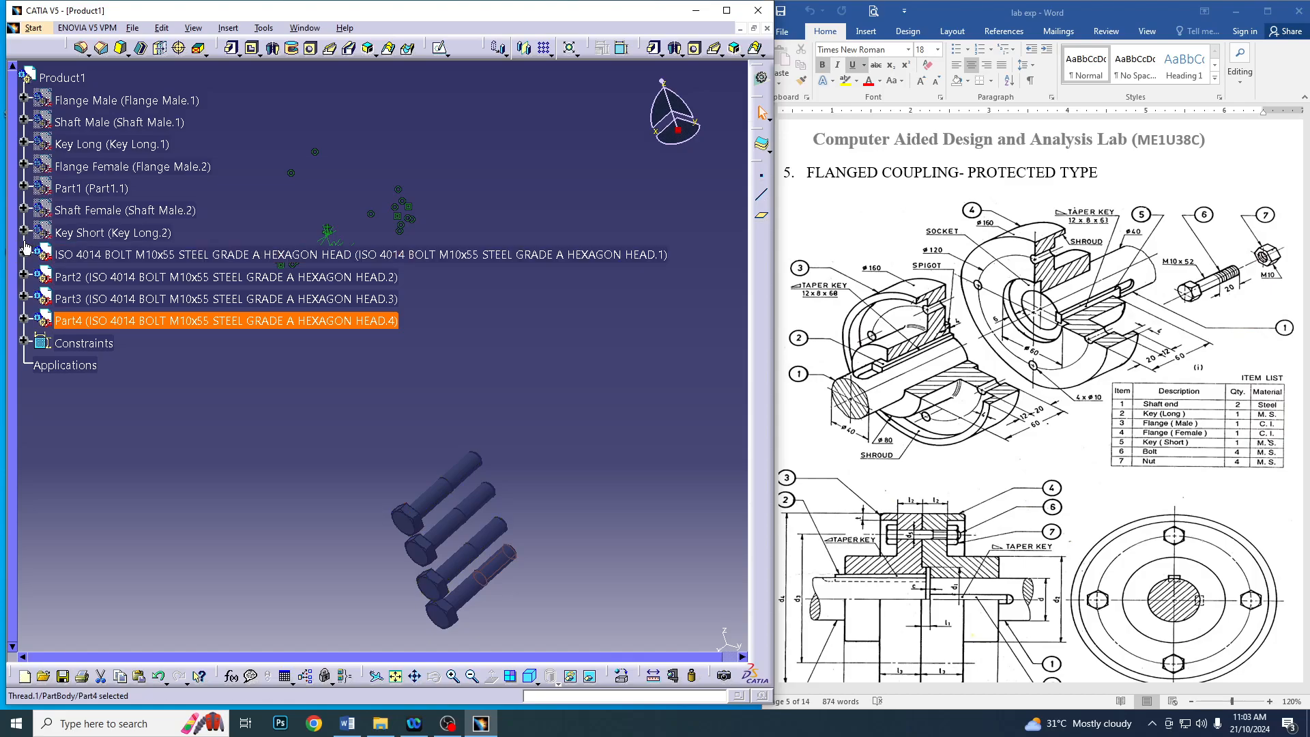
click(24, 254)
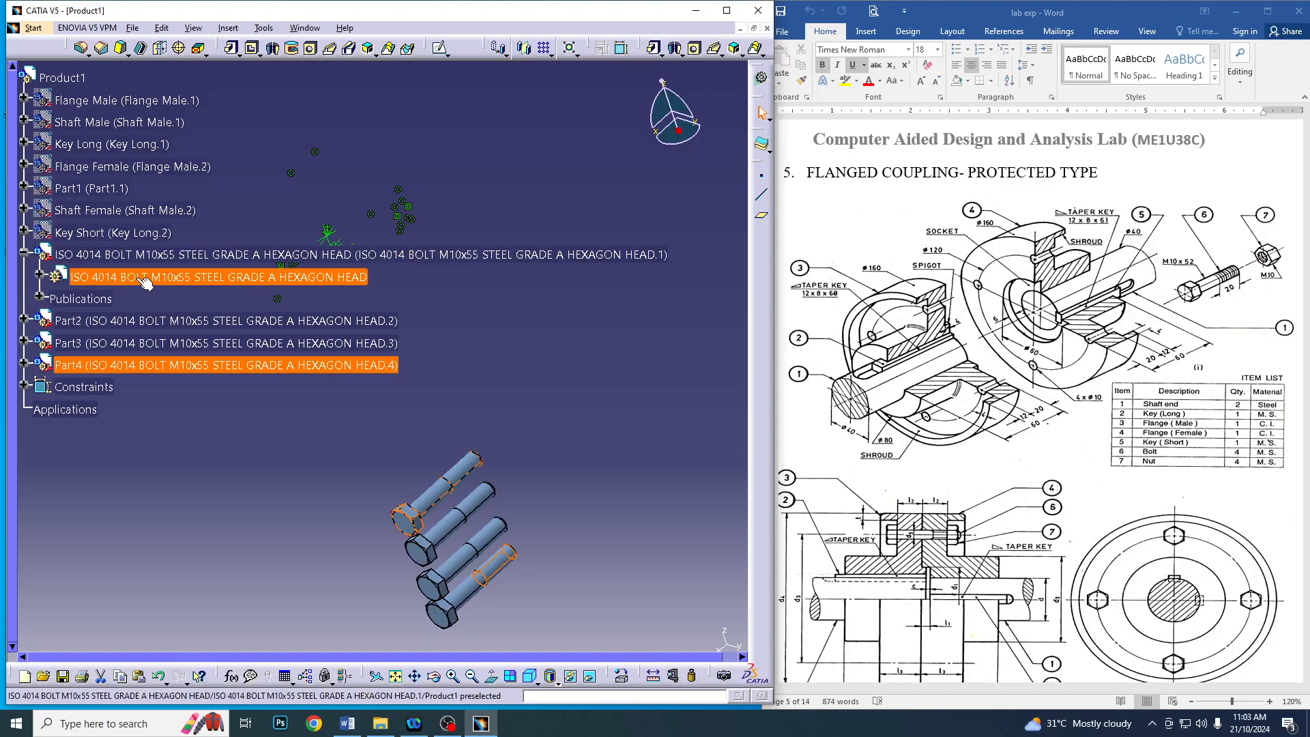
click(39, 276)
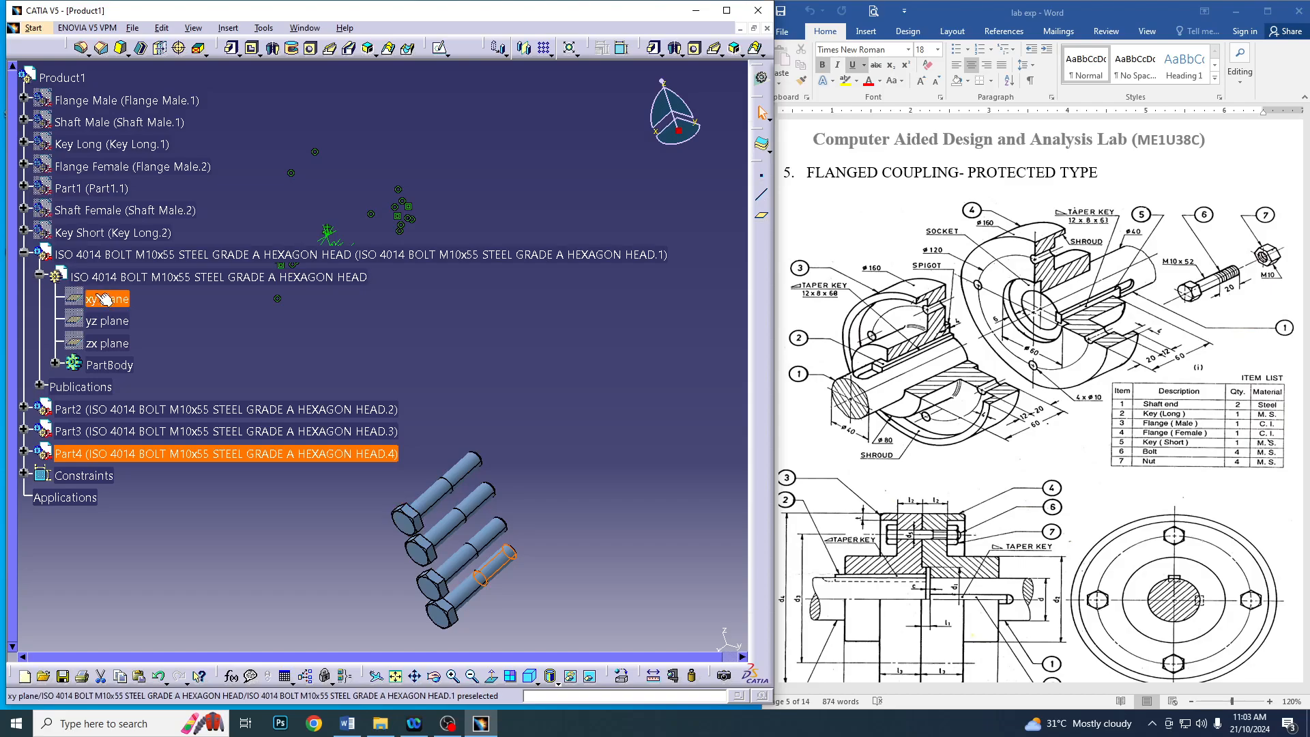
click(53, 368)
click(55, 367)
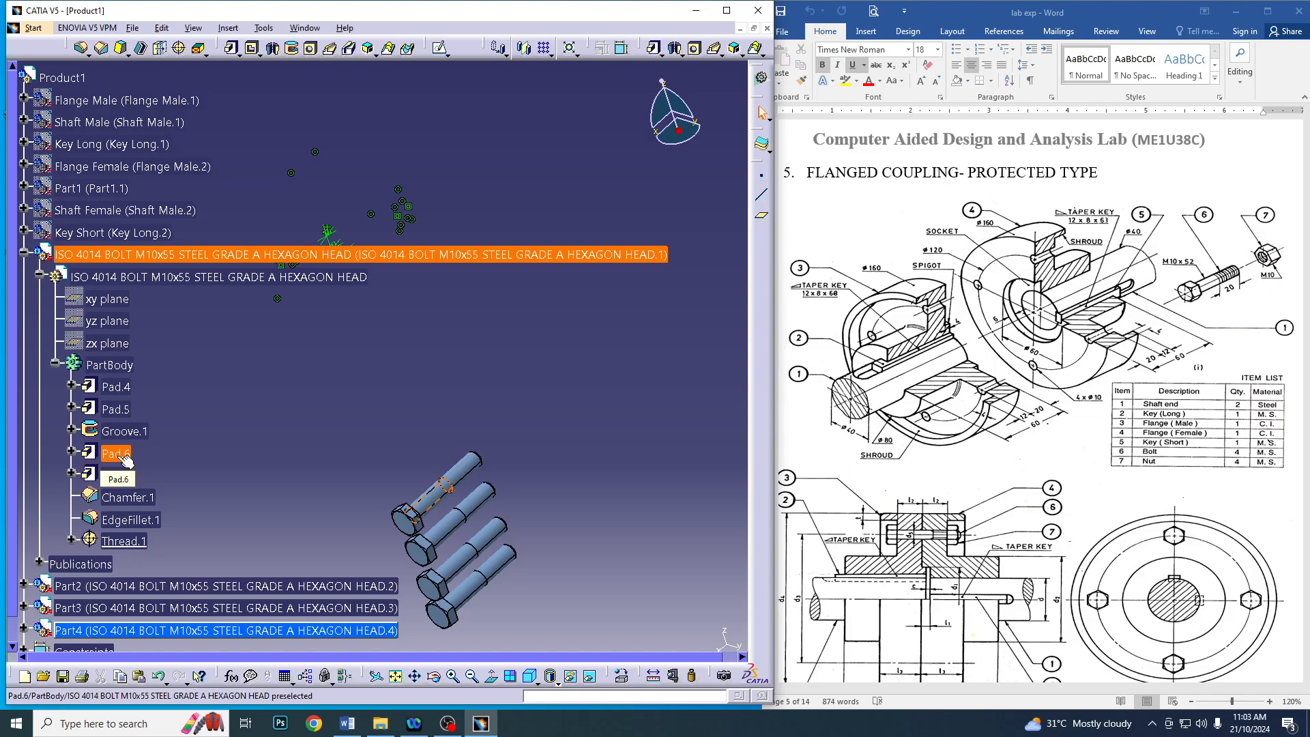
double_click(92, 459)
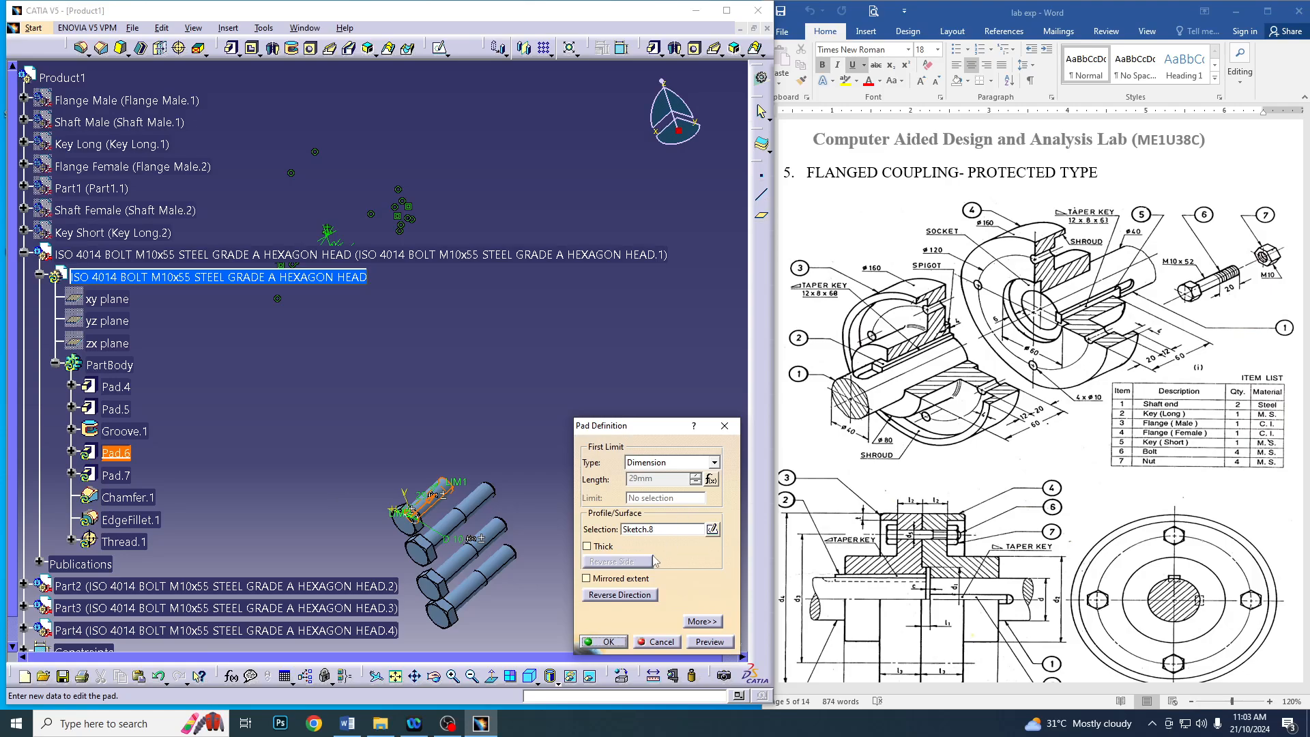
click(711, 479)
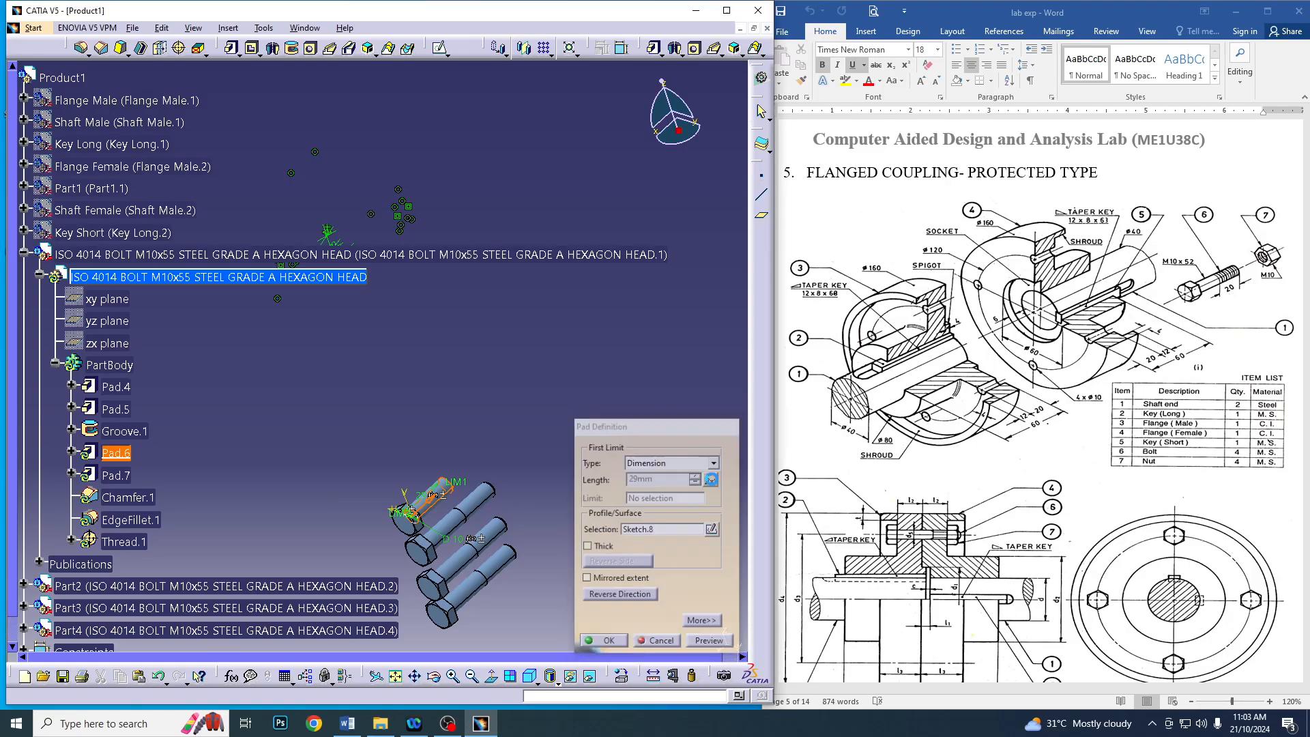
drag(1093, 449, 994, 441)
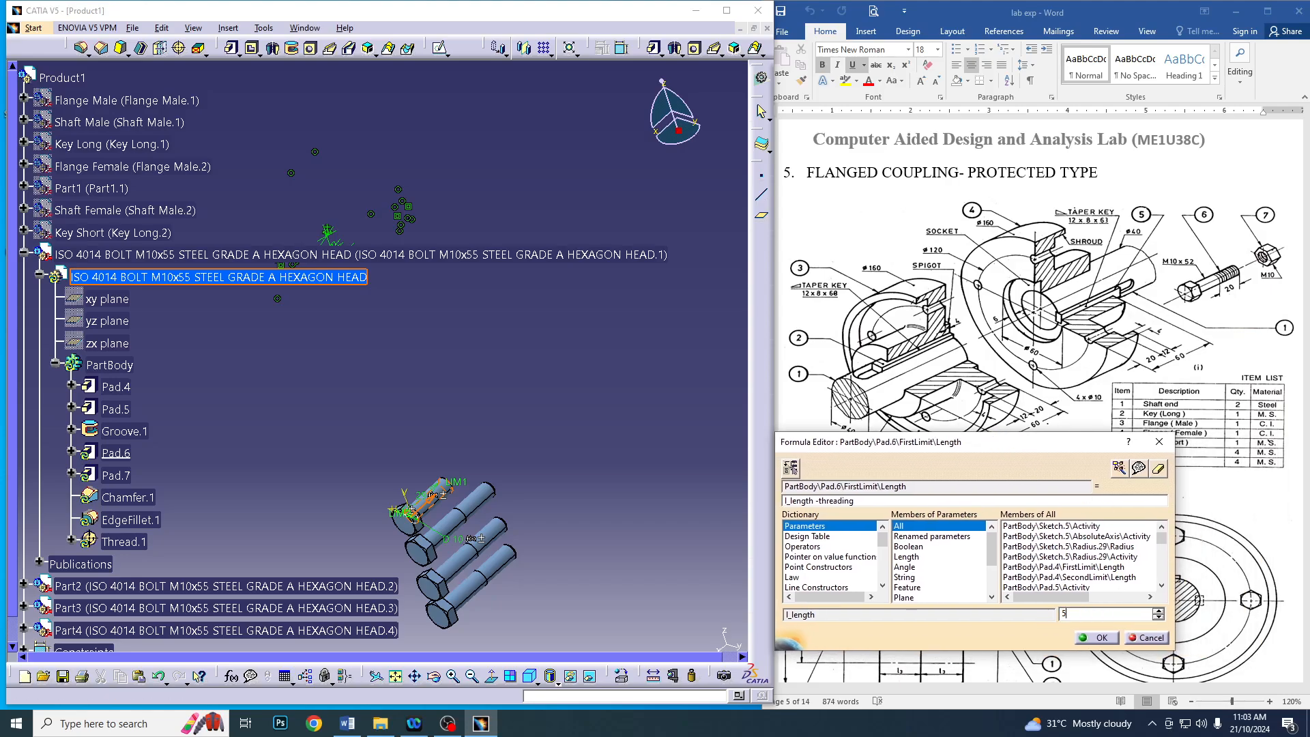
key(Return)
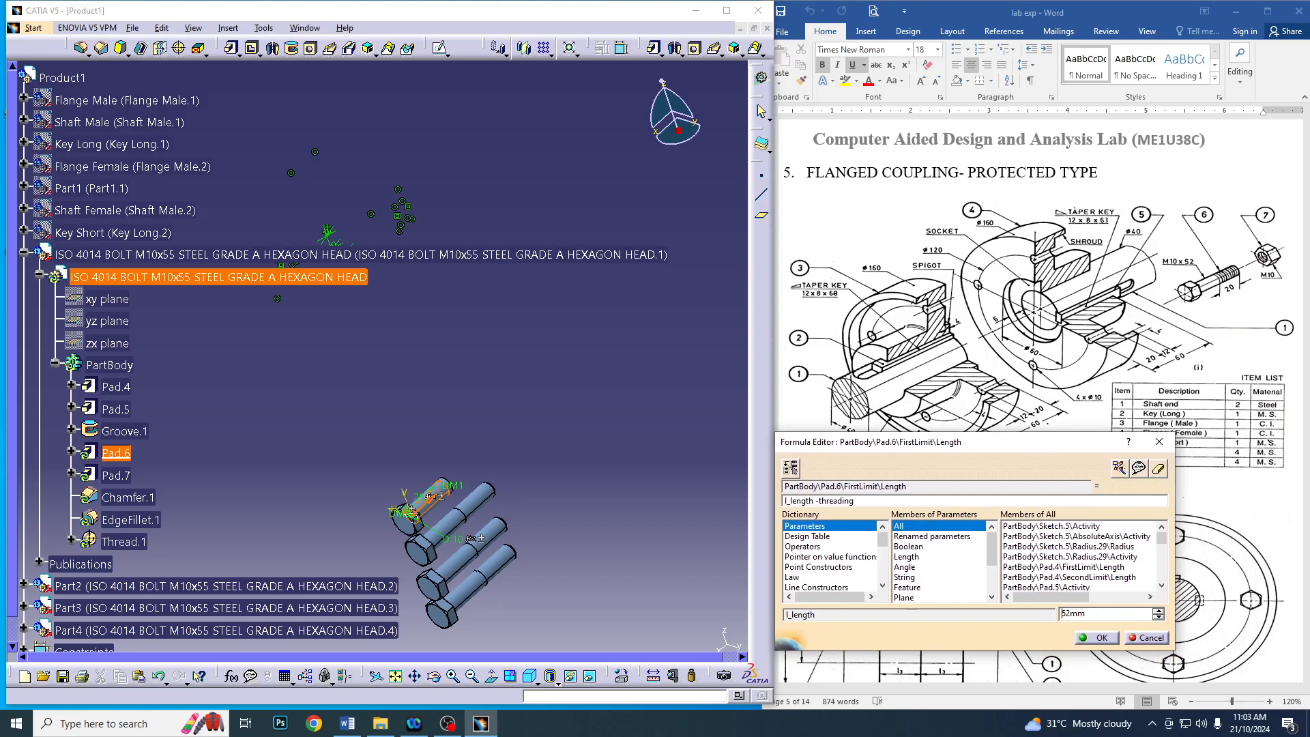
click(1097, 639)
click(606, 642)
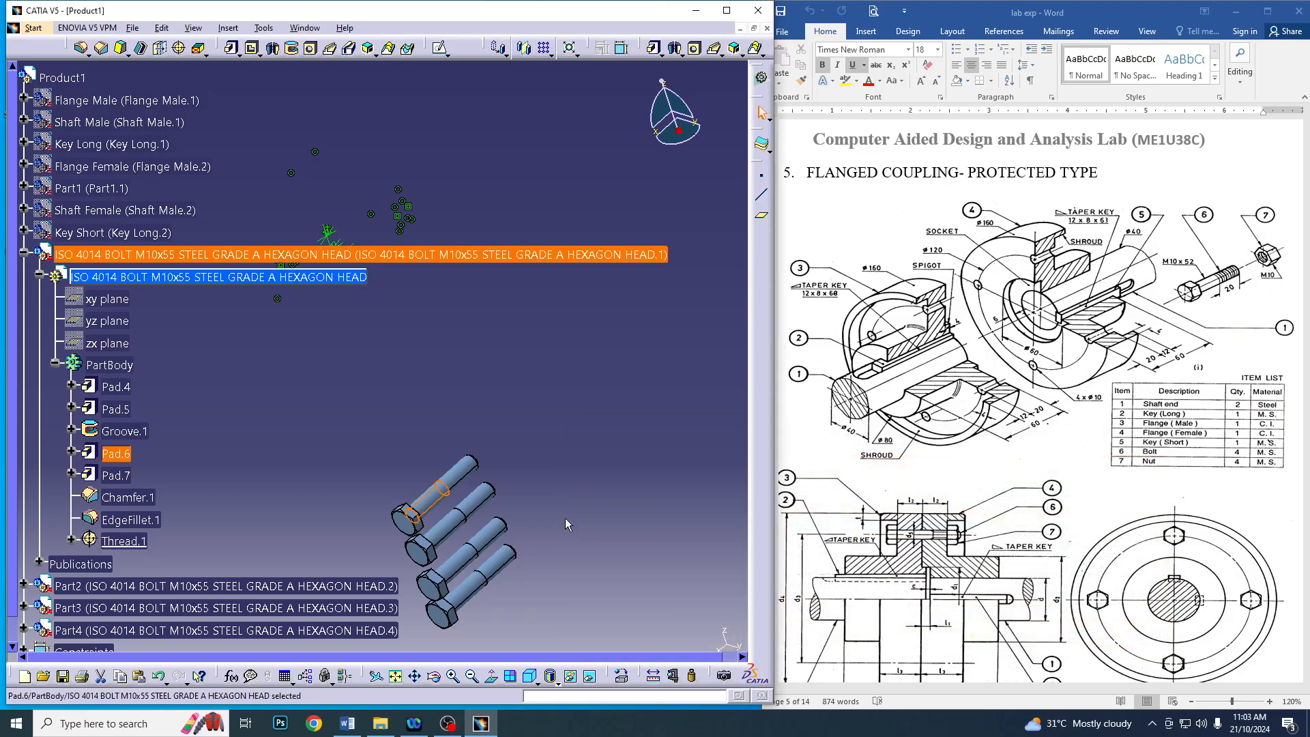
Set the l_length parameter in the first bolt's Pad.6 formula back to 55 mm and collapse the bolt's tree branch
middle_drag(548, 468, 408, 473)
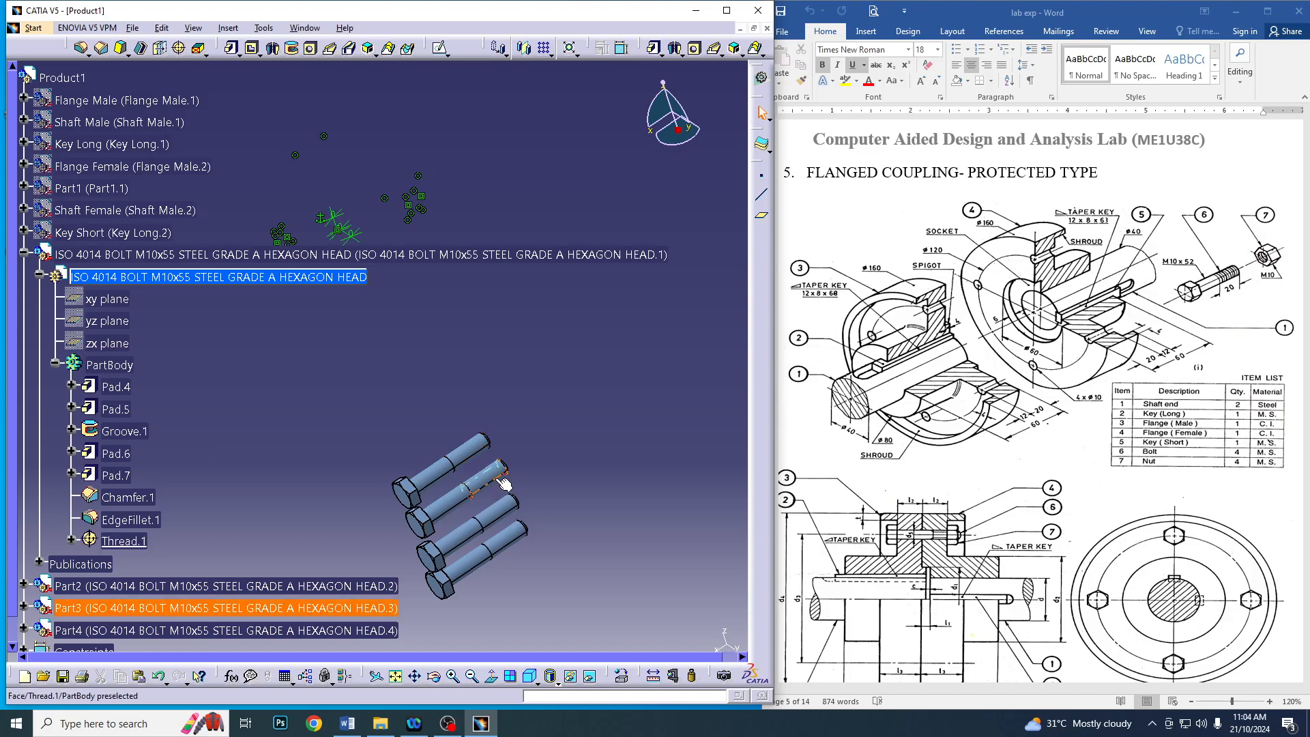
double_click(470, 464)
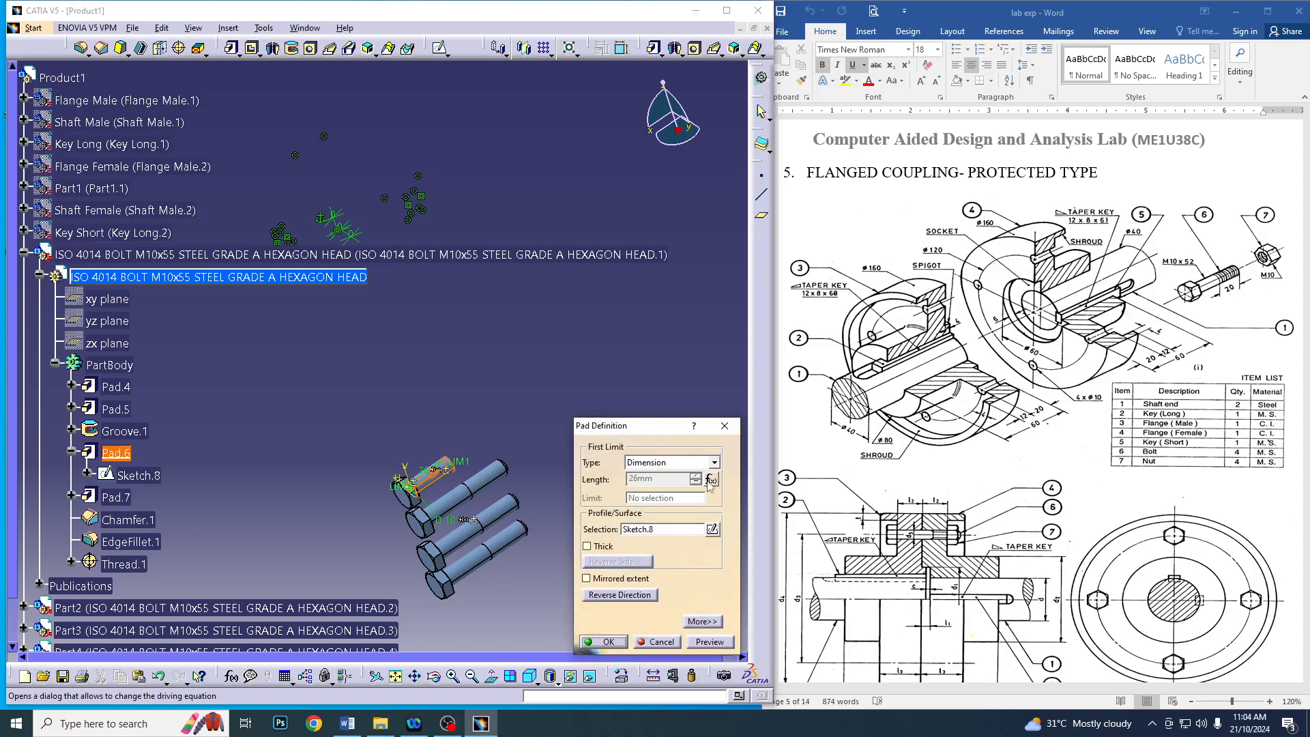
click(710, 480)
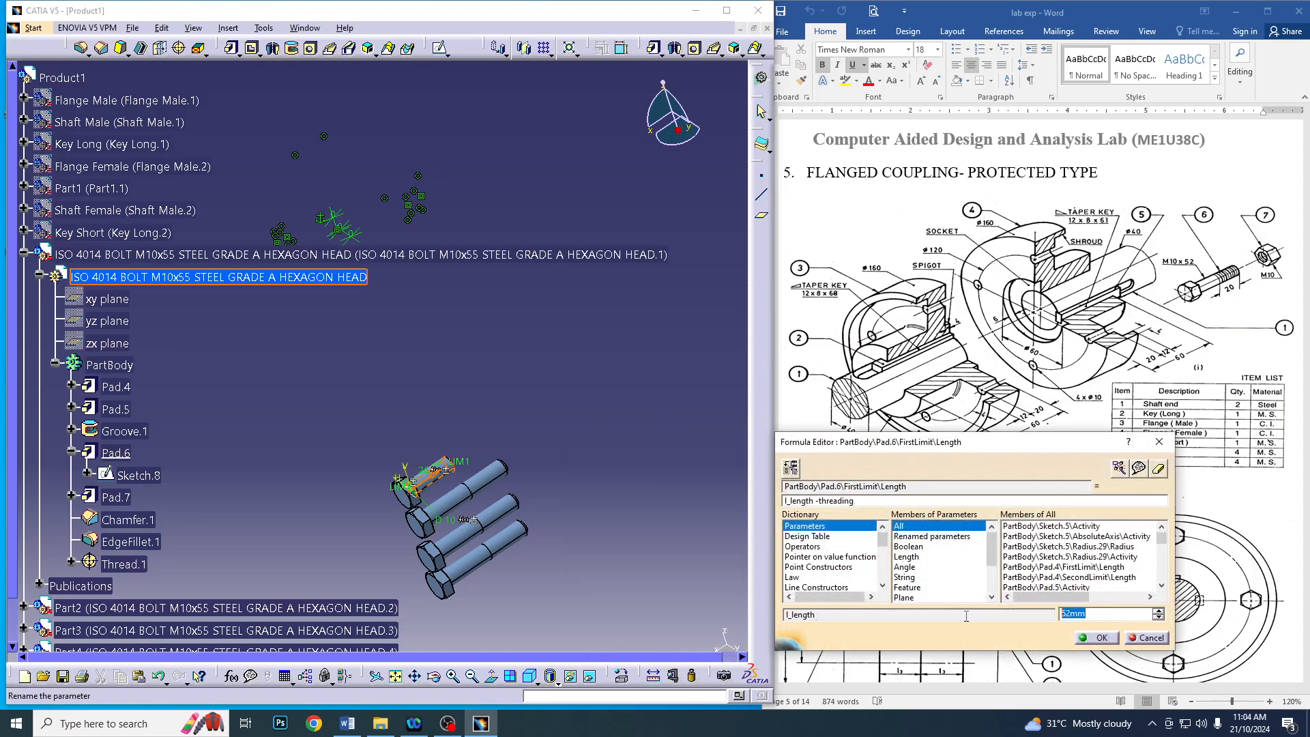
text(55)
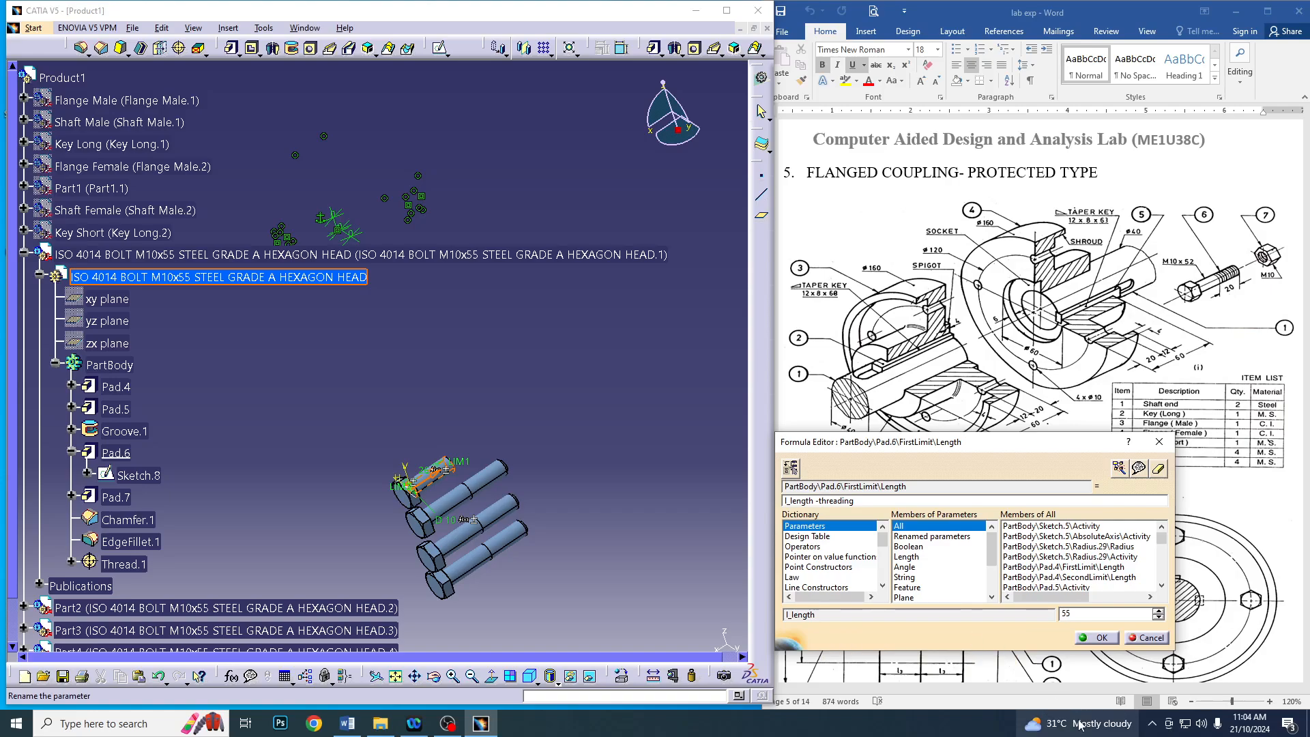
click(1099, 638)
click(607, 645)
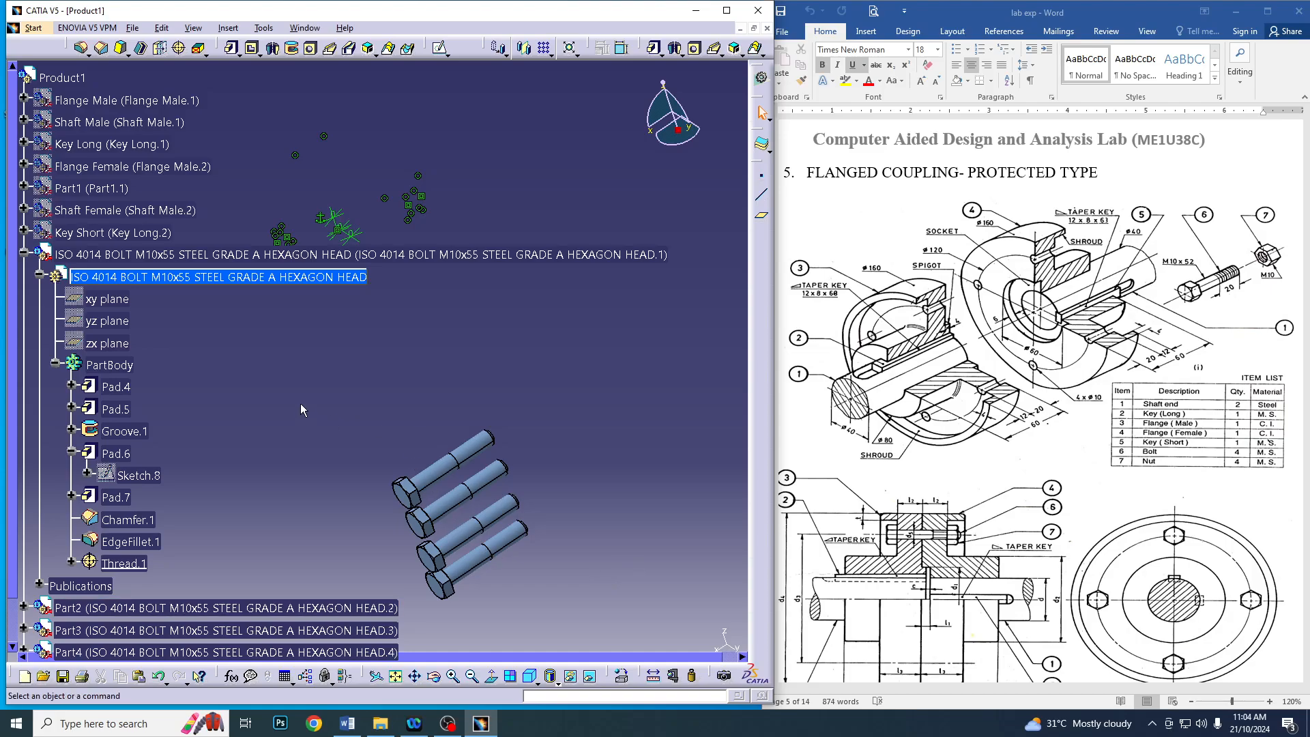
click(25, 255)
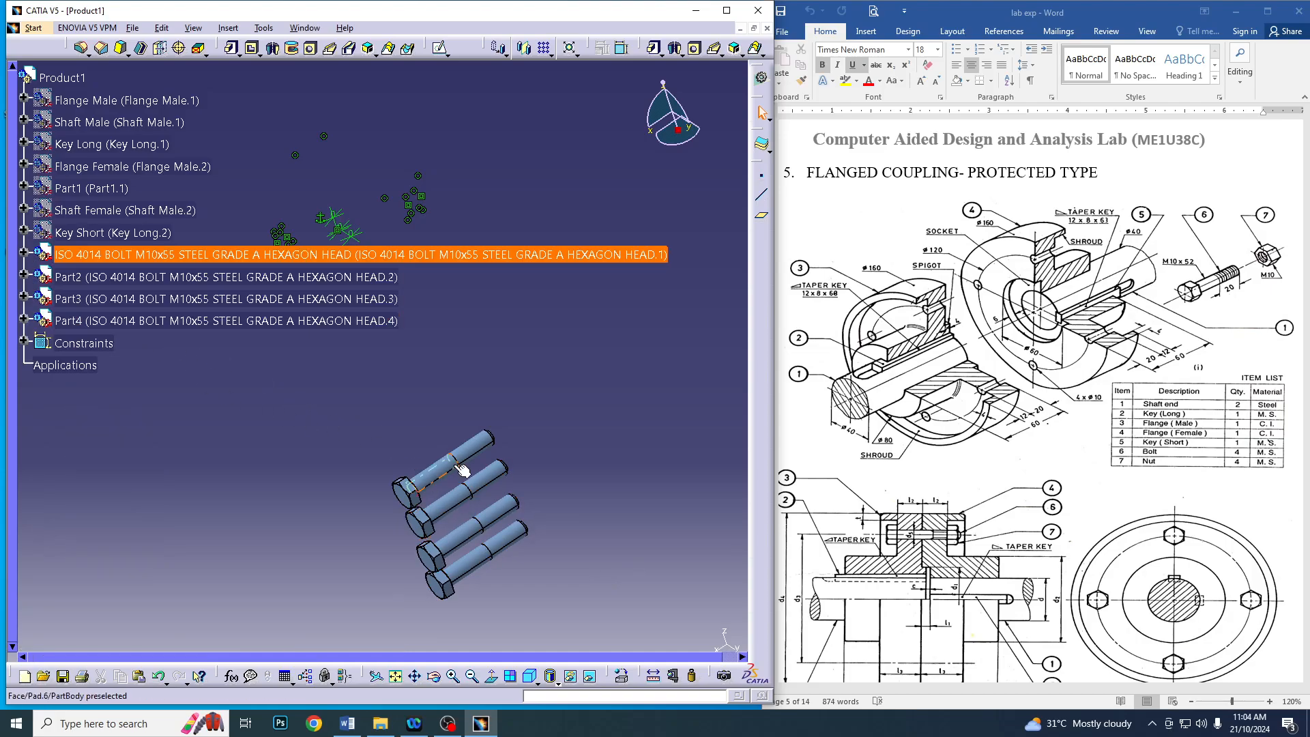
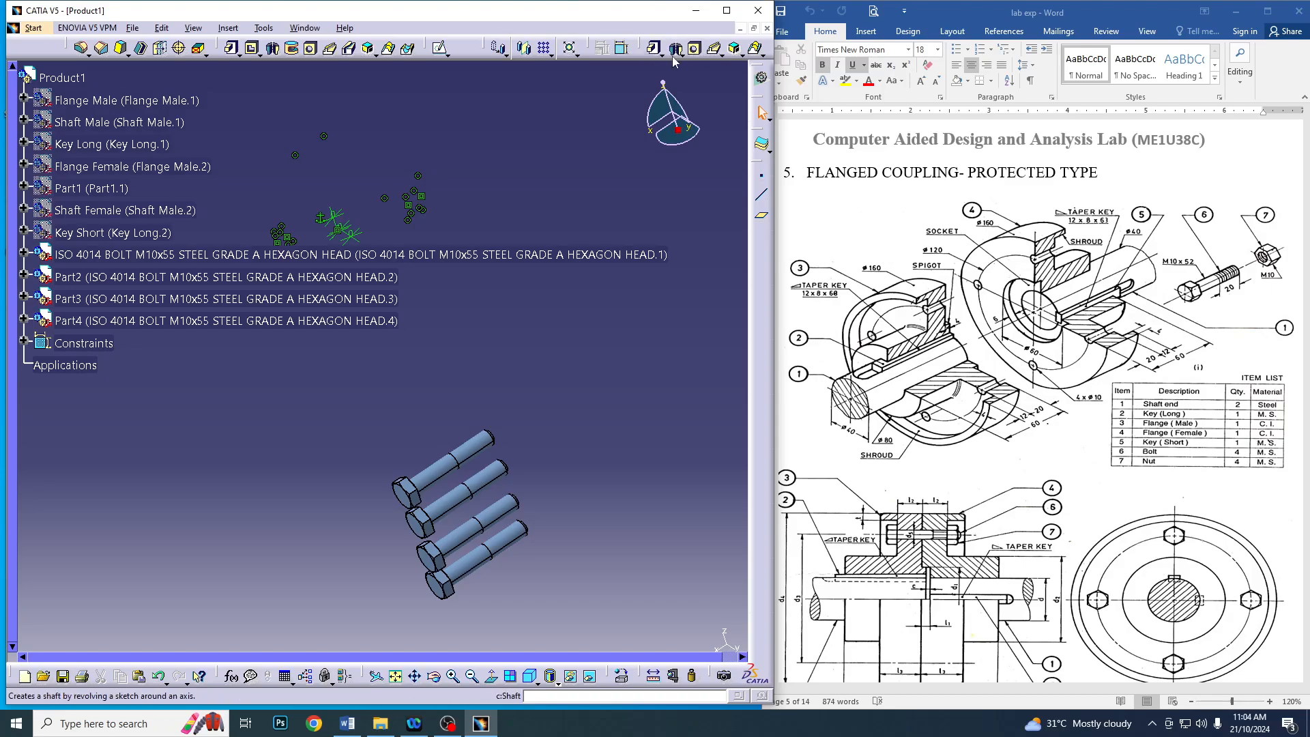
Activate Product1 and browse the ISO Standards catalog to the ISO_4032_HEXAGON_NUT_STYLE_1 family under Nuts
click(72, 77)
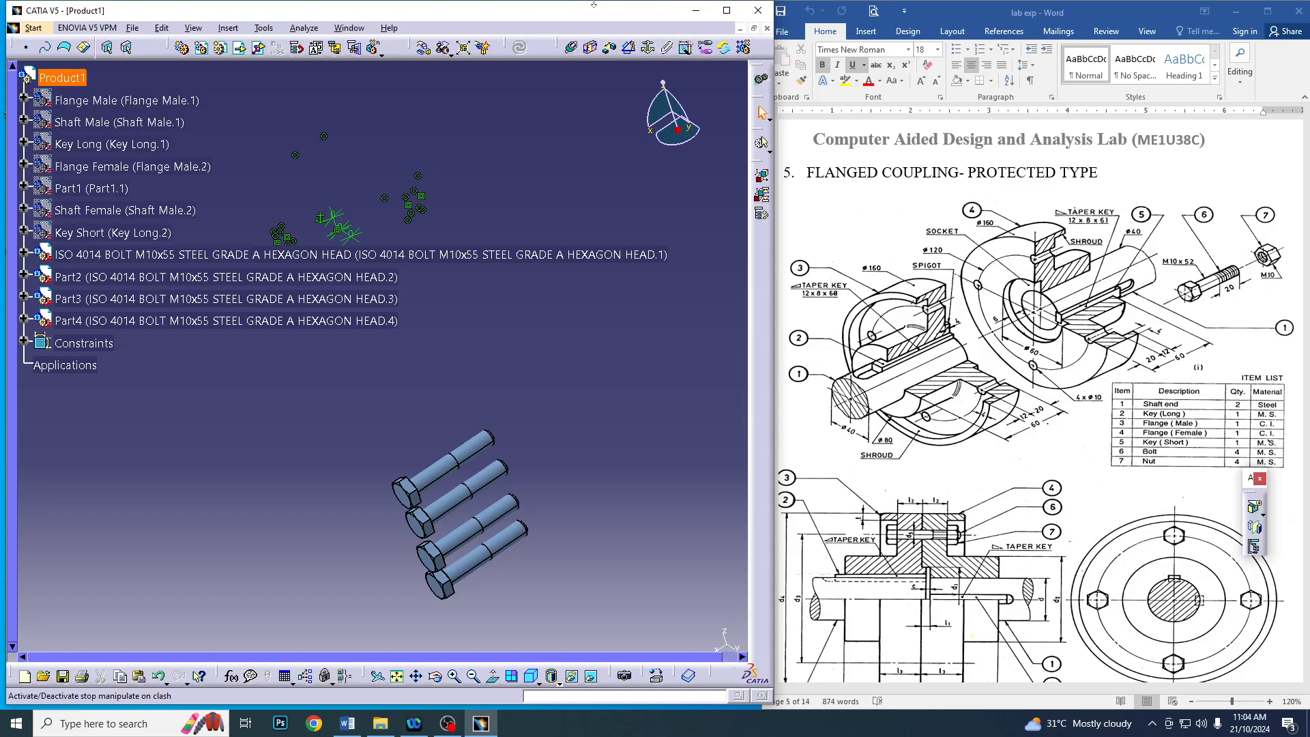
click(691, 676)
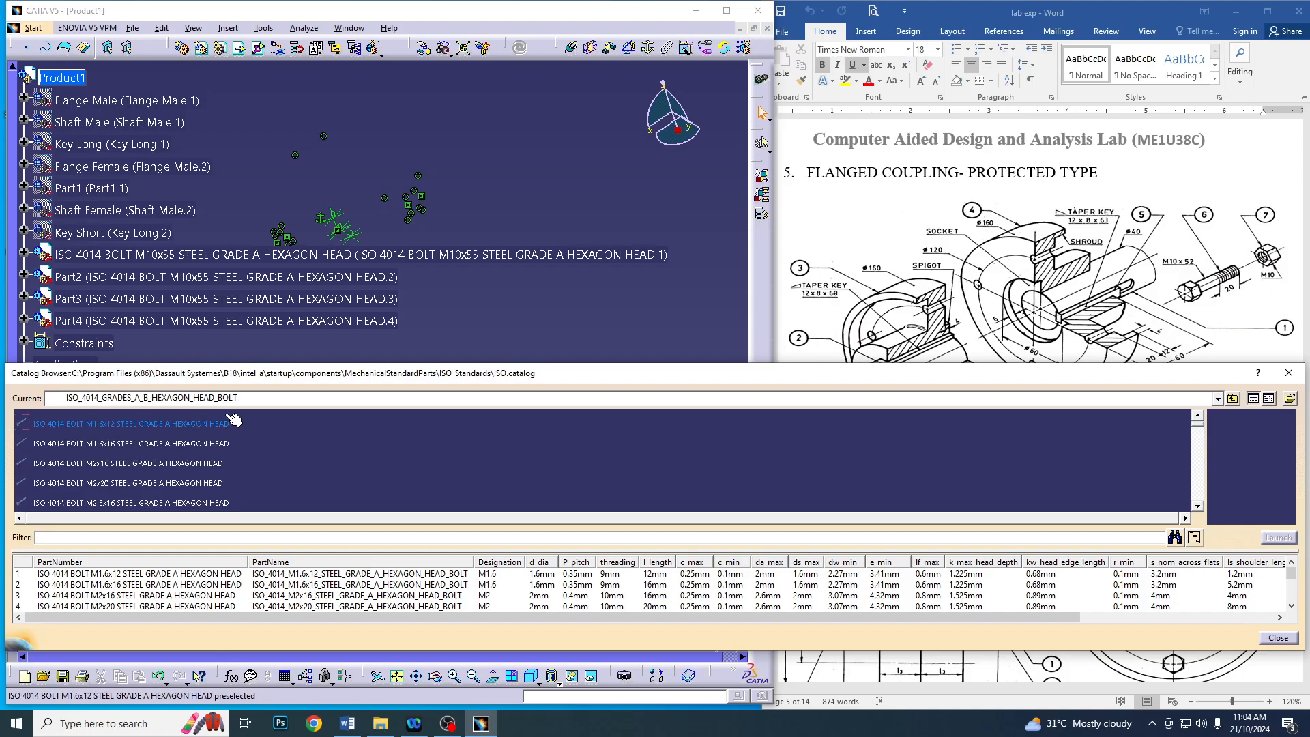
click(1218, 398)
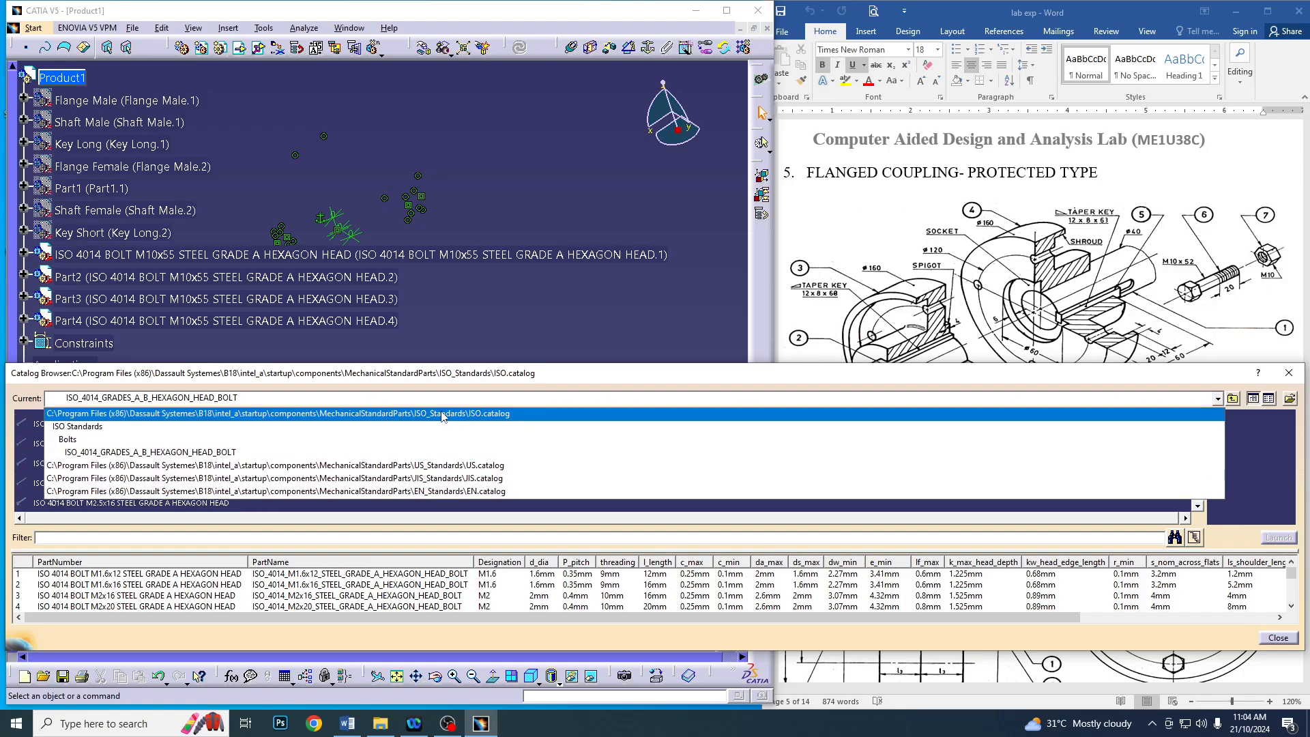
click(406, 415)
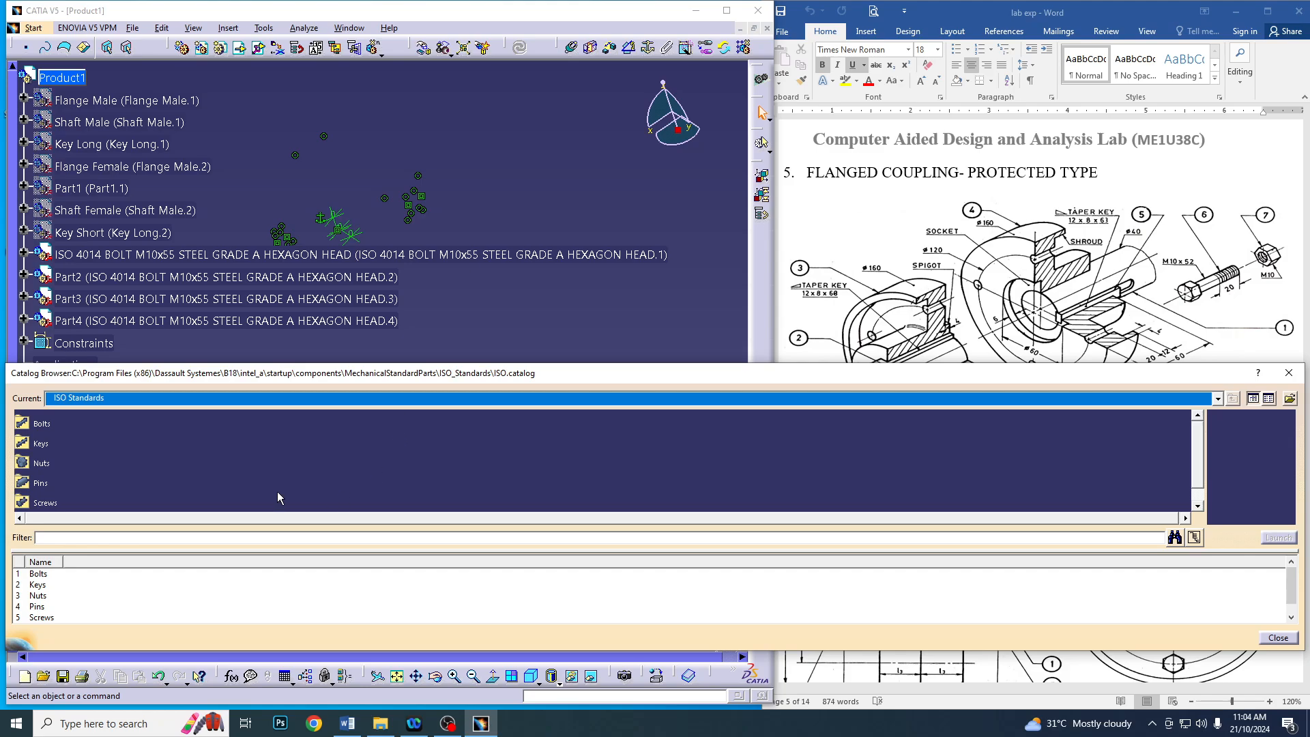
double_click(41, 464)
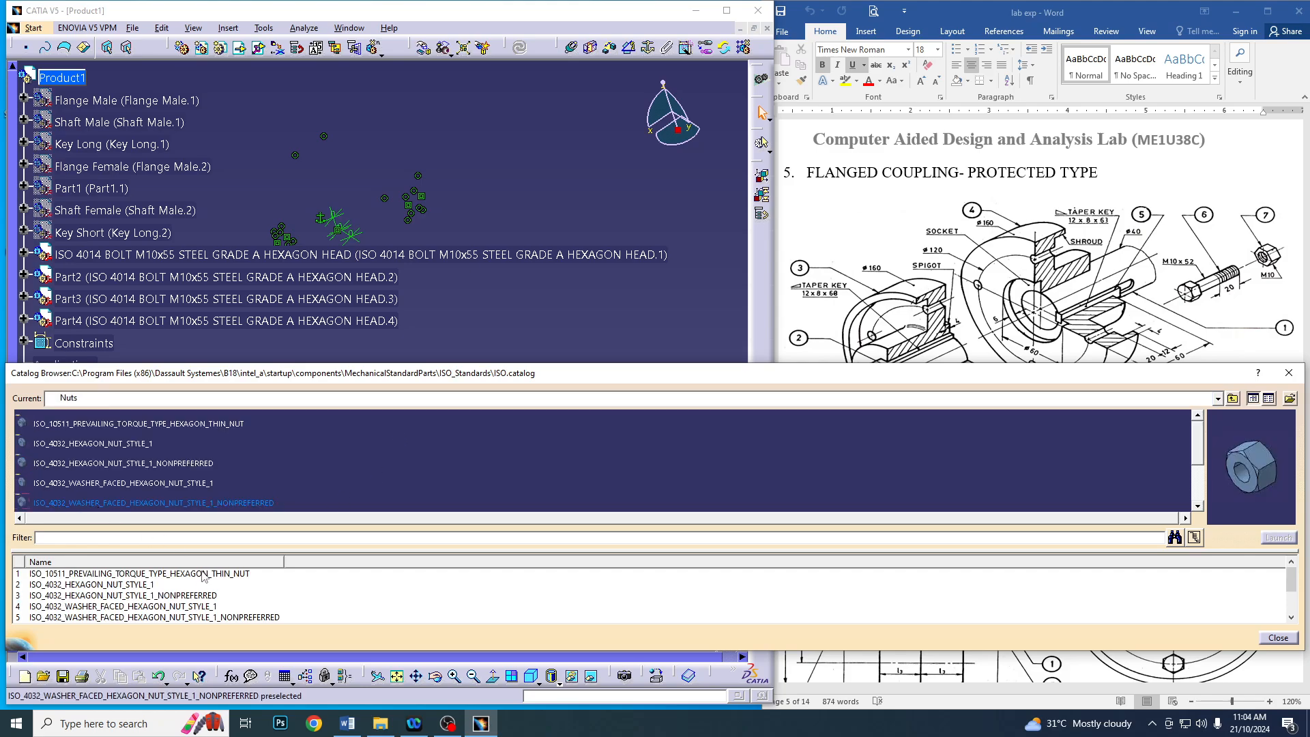
double_click(134, 448)
Insert four ISO 4032 M10 steel grade A hexagon nuts from the catalog into Product1 and close the catalog
scroll(443, 598, down, 2)
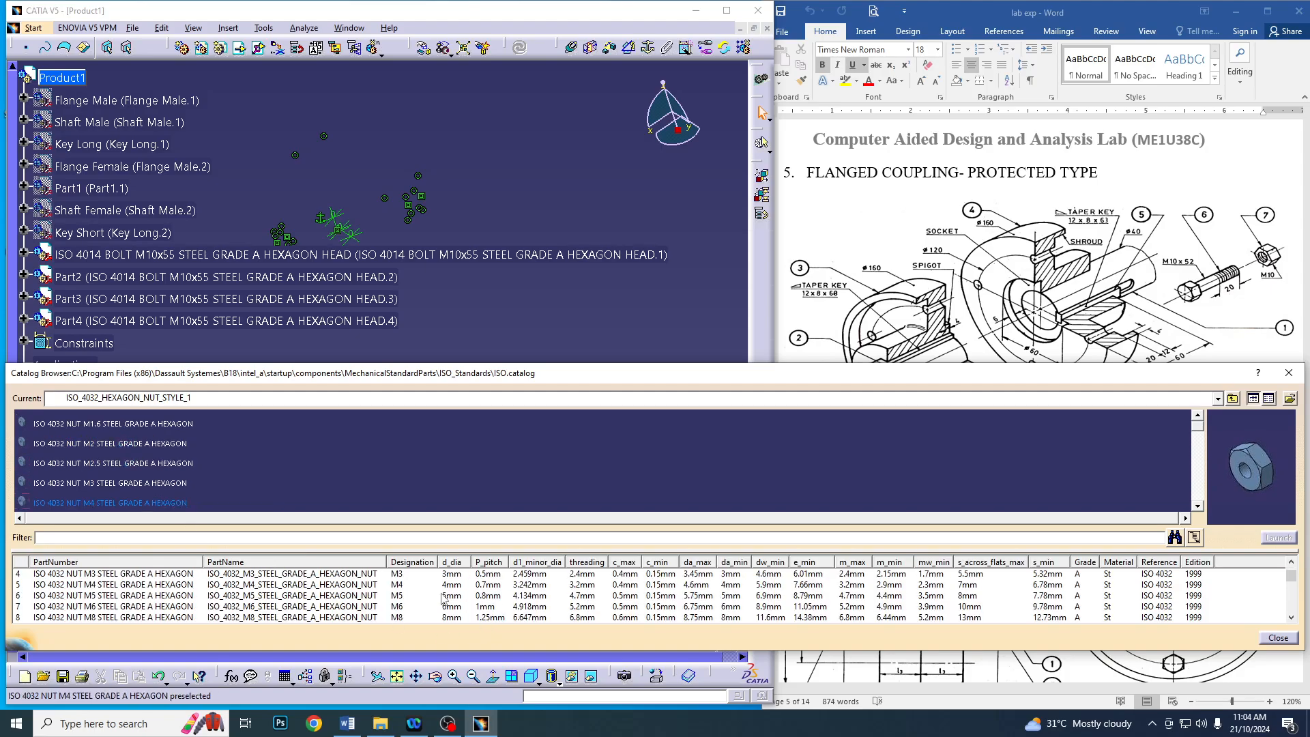
double_click(411, 601)
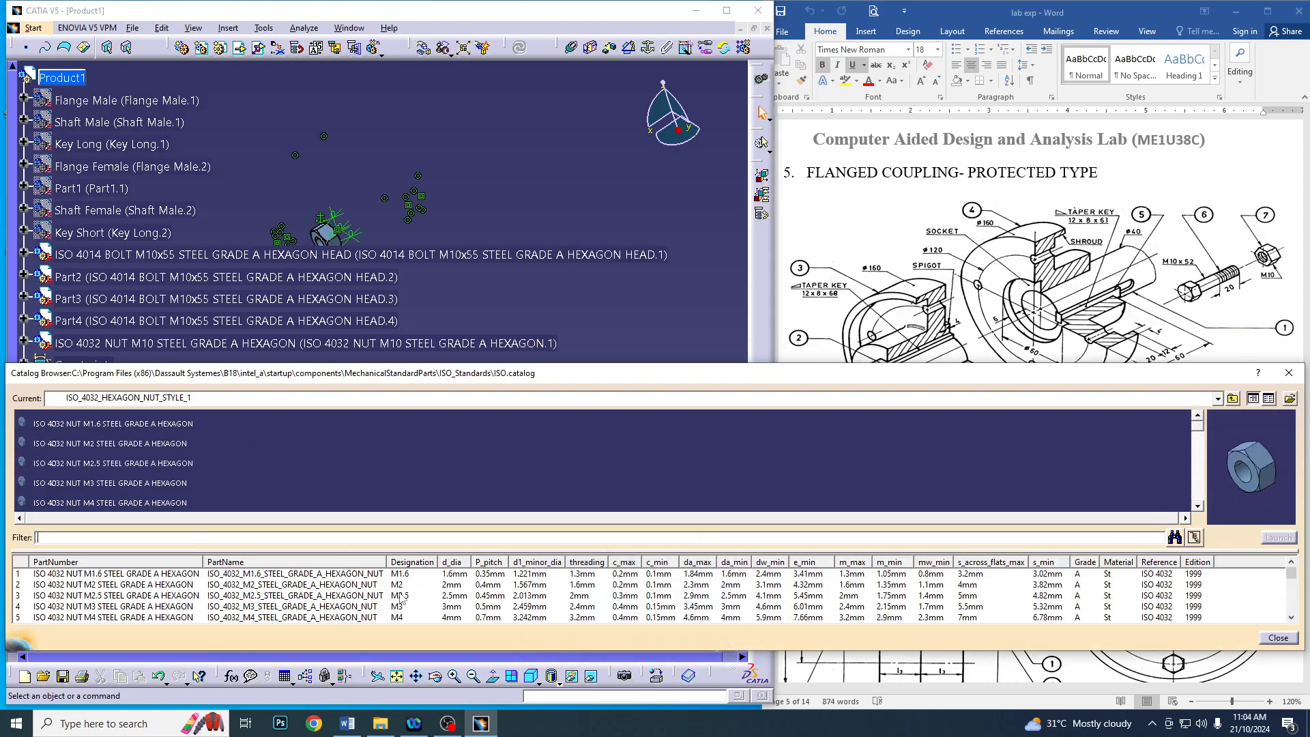
scroll(402, 599, down, 2)
double_click(374, 597)
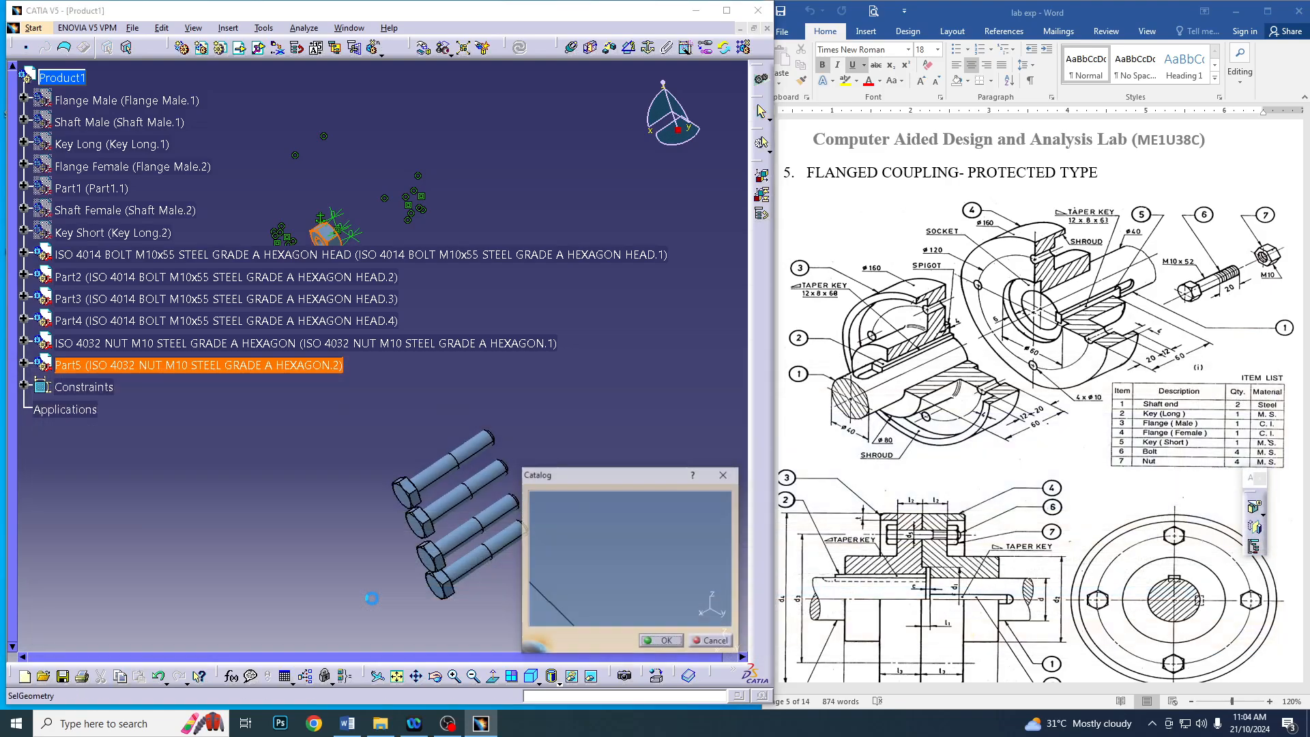
click(659, 642)
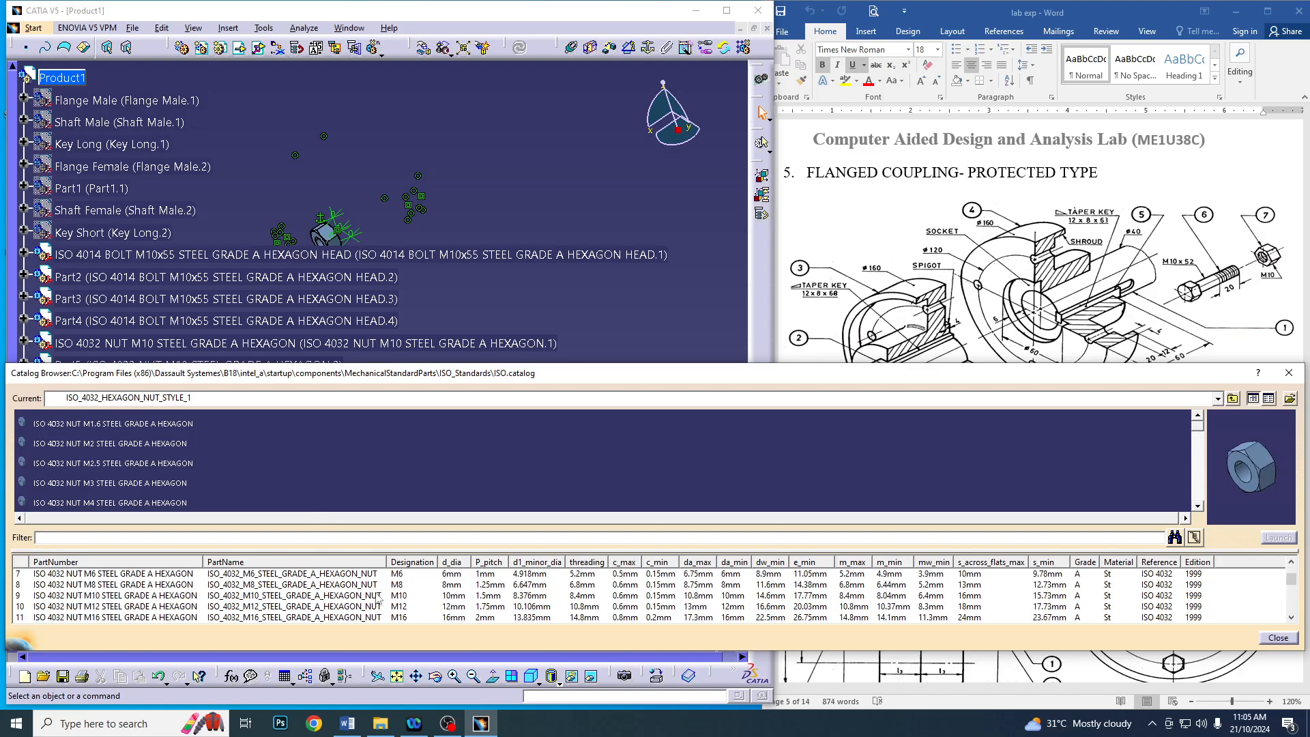
double_click(380, 596)
click(659, 642)
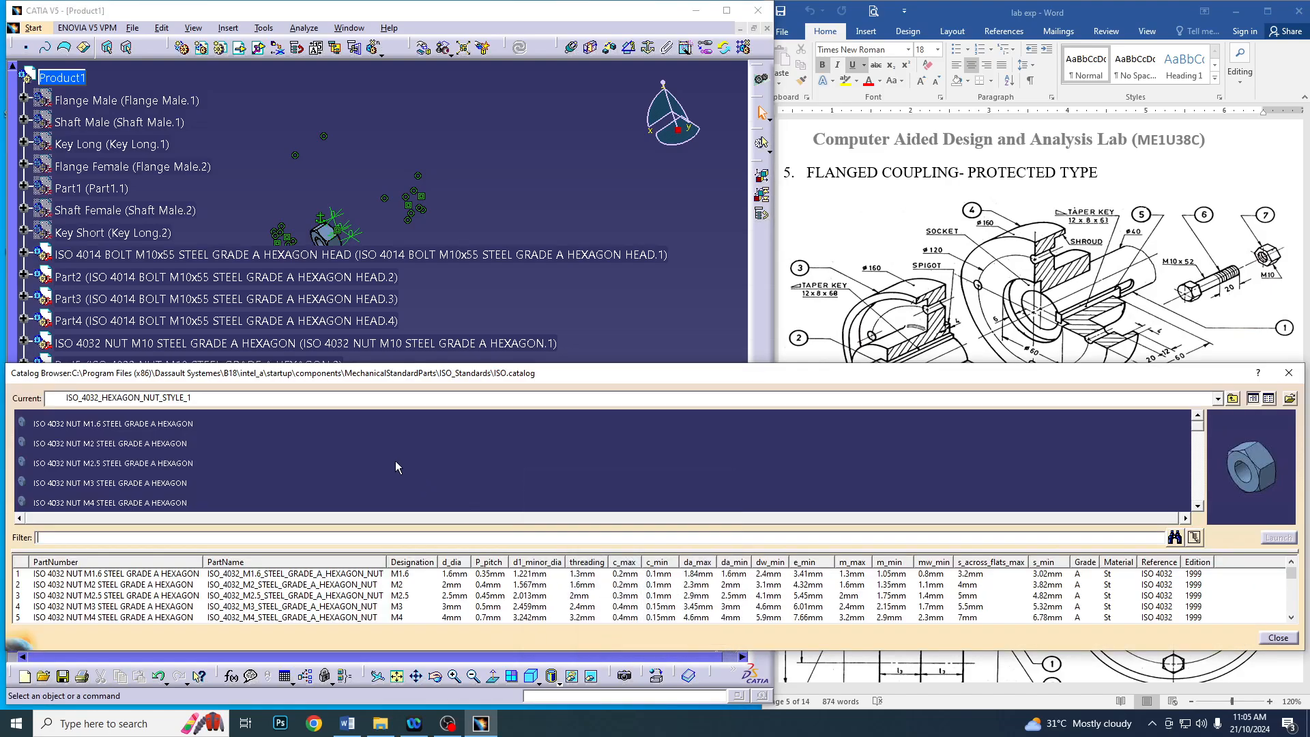
scroll(406, 609, down, 2)
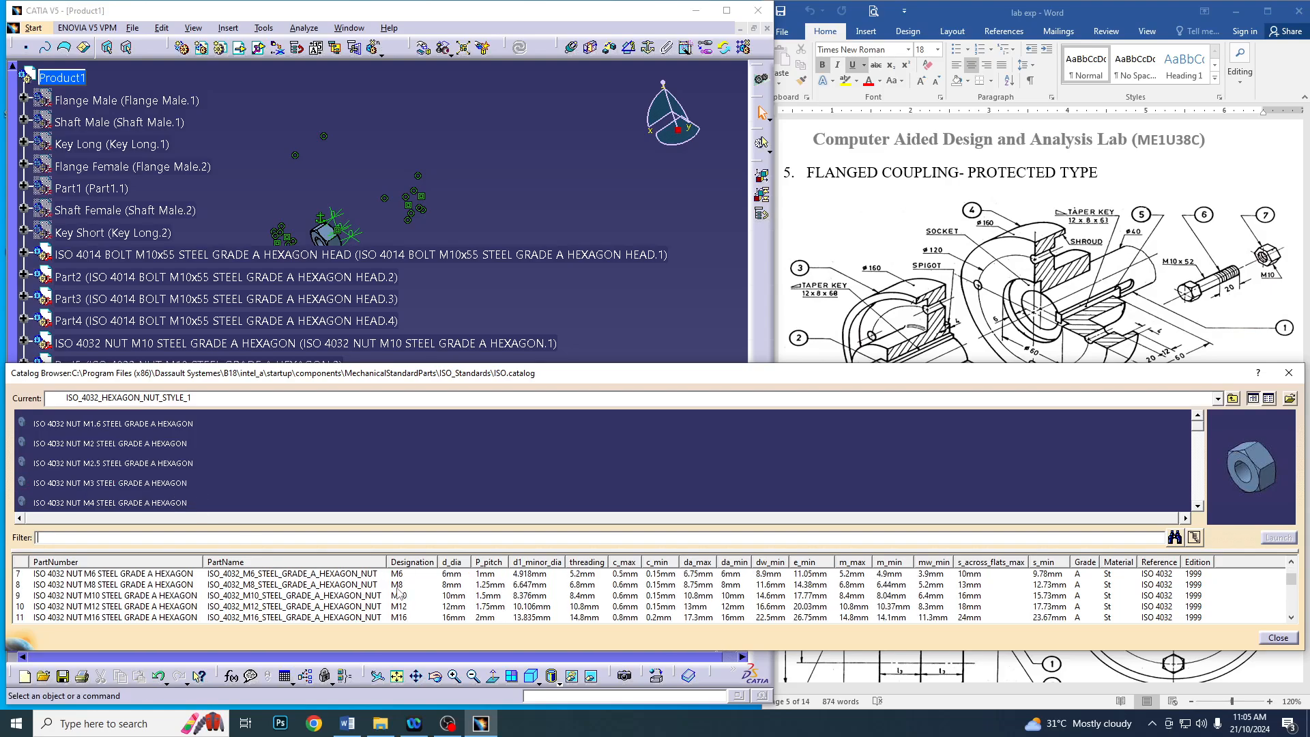
double_click(397, 594)
click(659, 643)
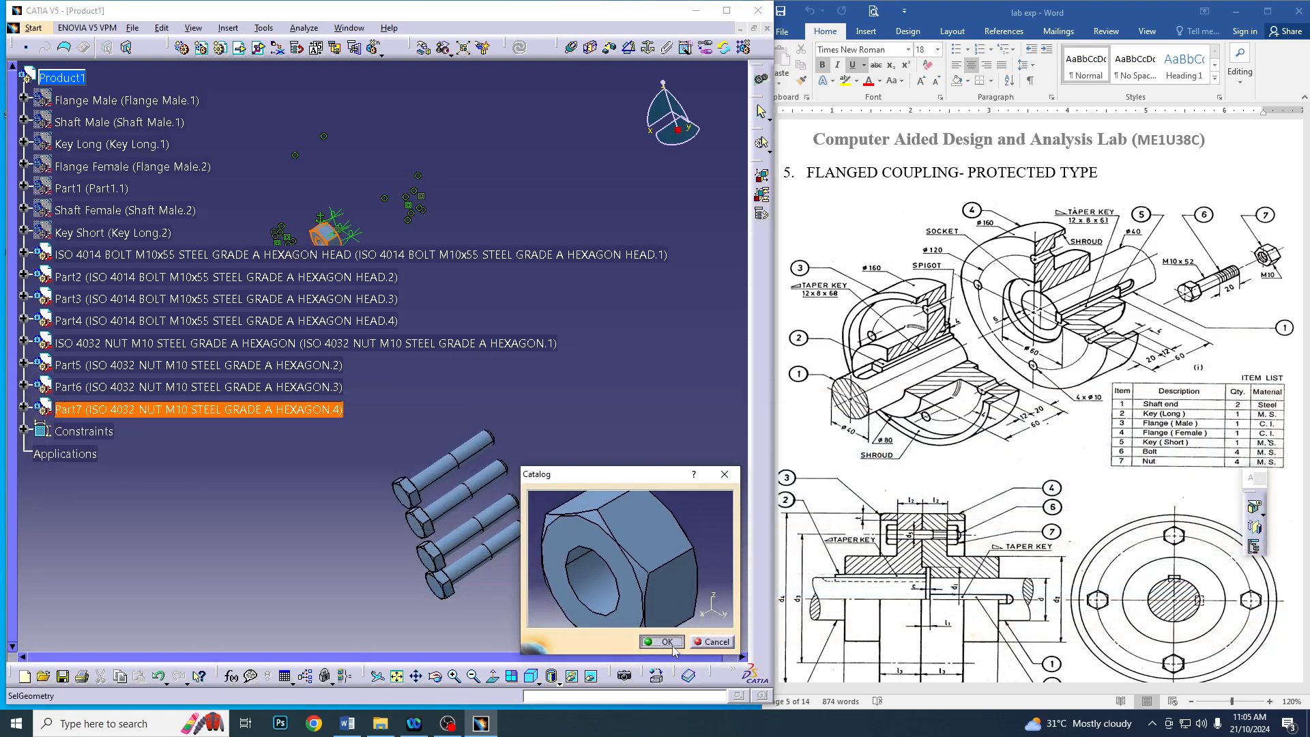
click(1289, 372)
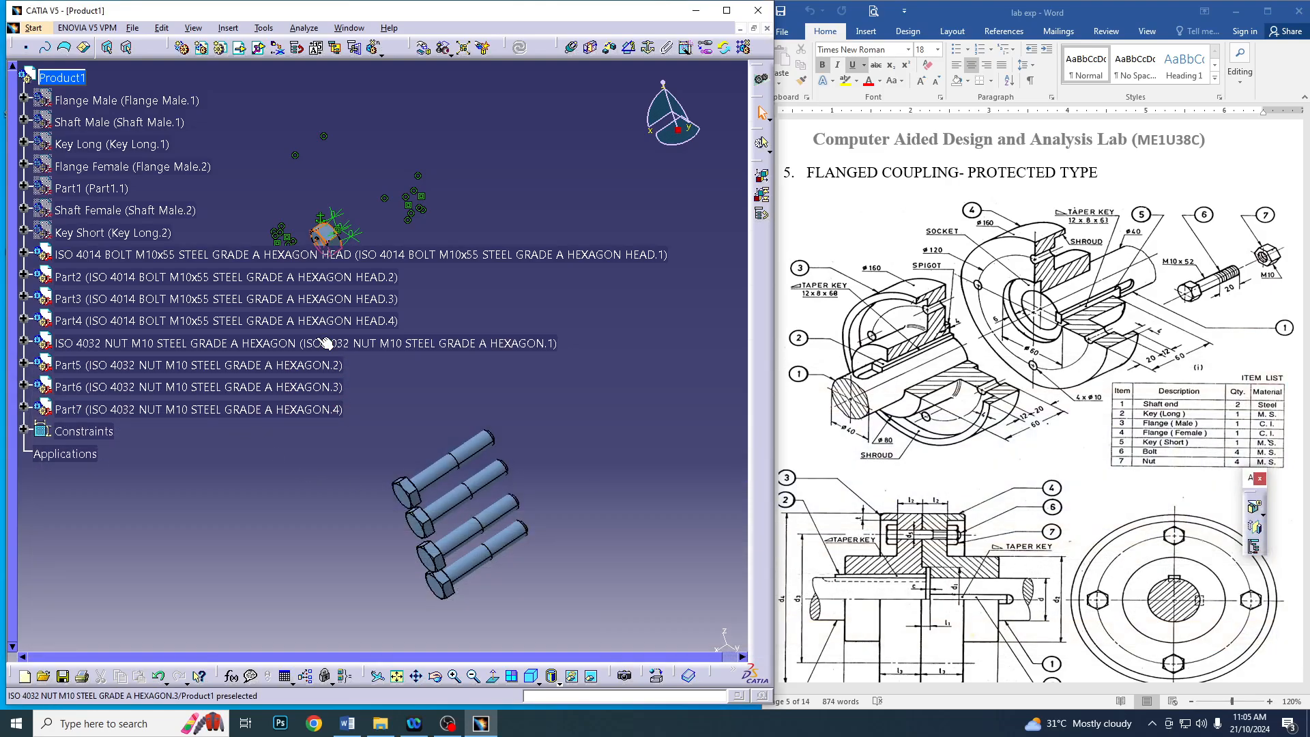
Separate the four overlapping M10 nuts with Manipulation along the Z axis, placing one at each bolt's head
scroll(218, 432, down, 5)
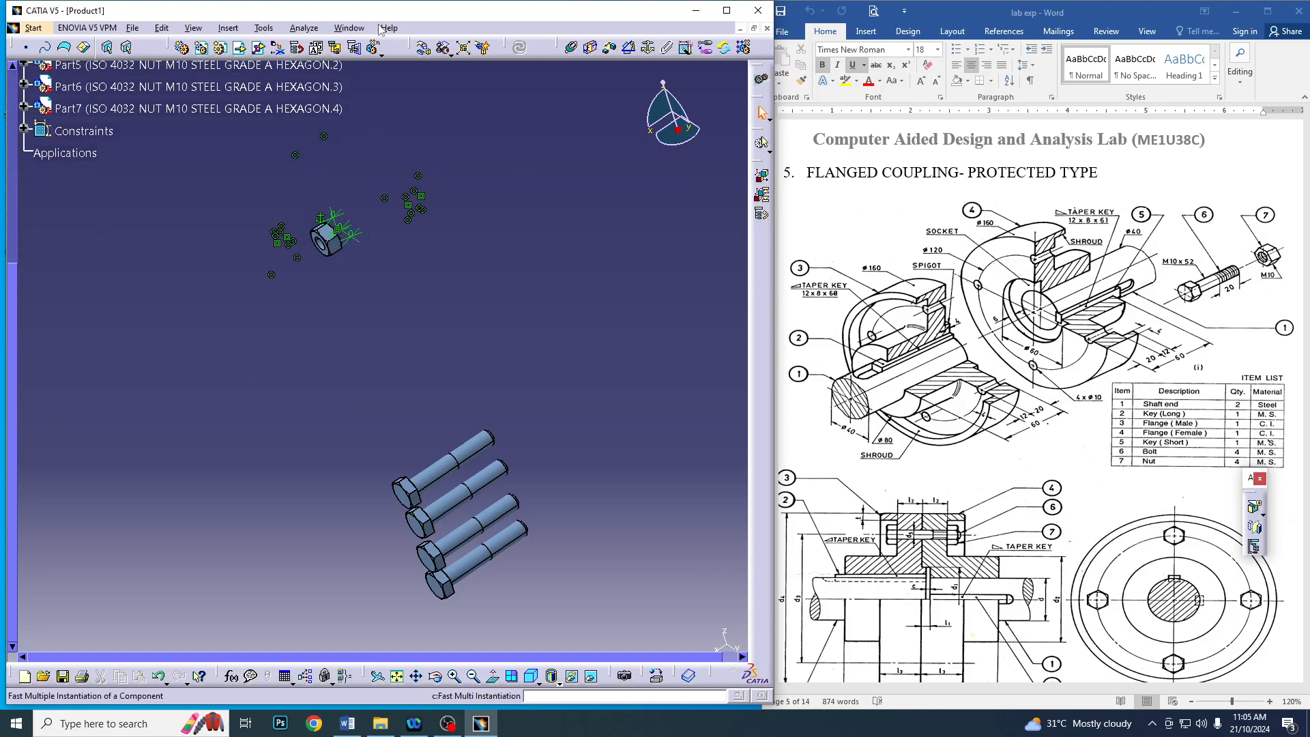
click(424, 47)
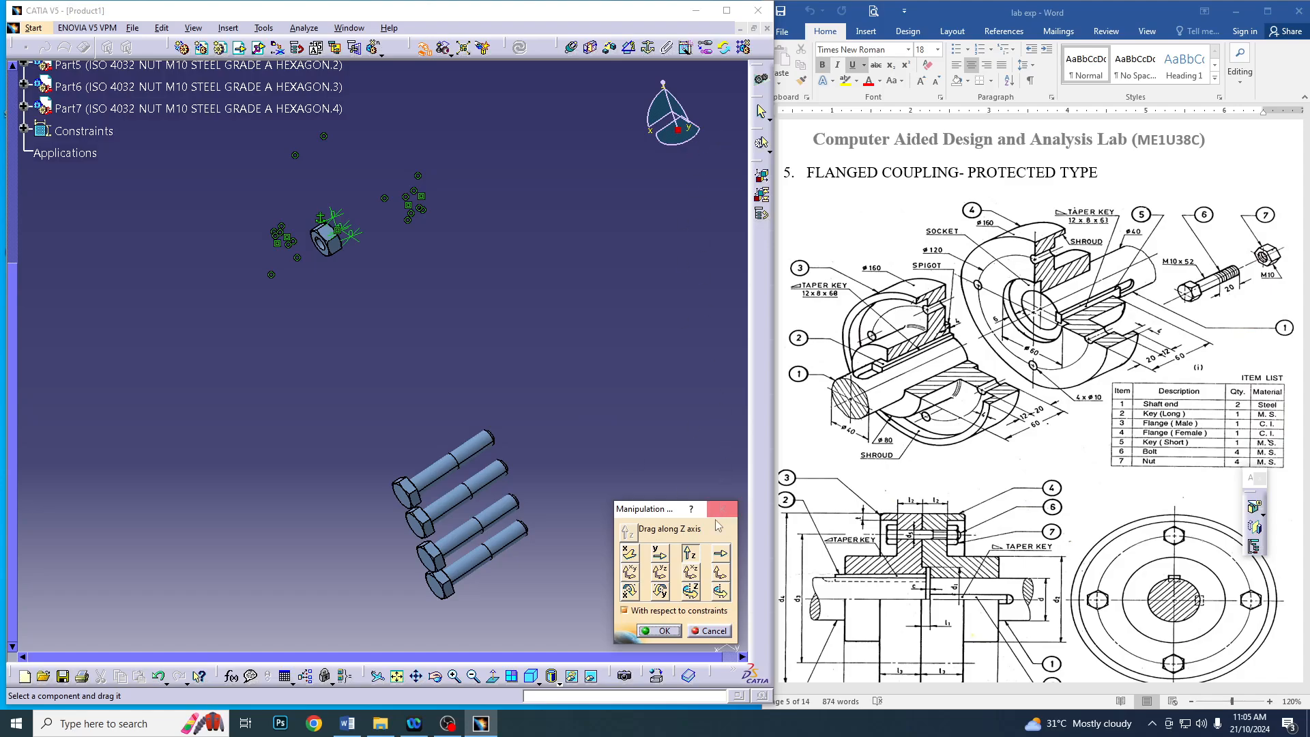
drag(339, 246, 381, 378)
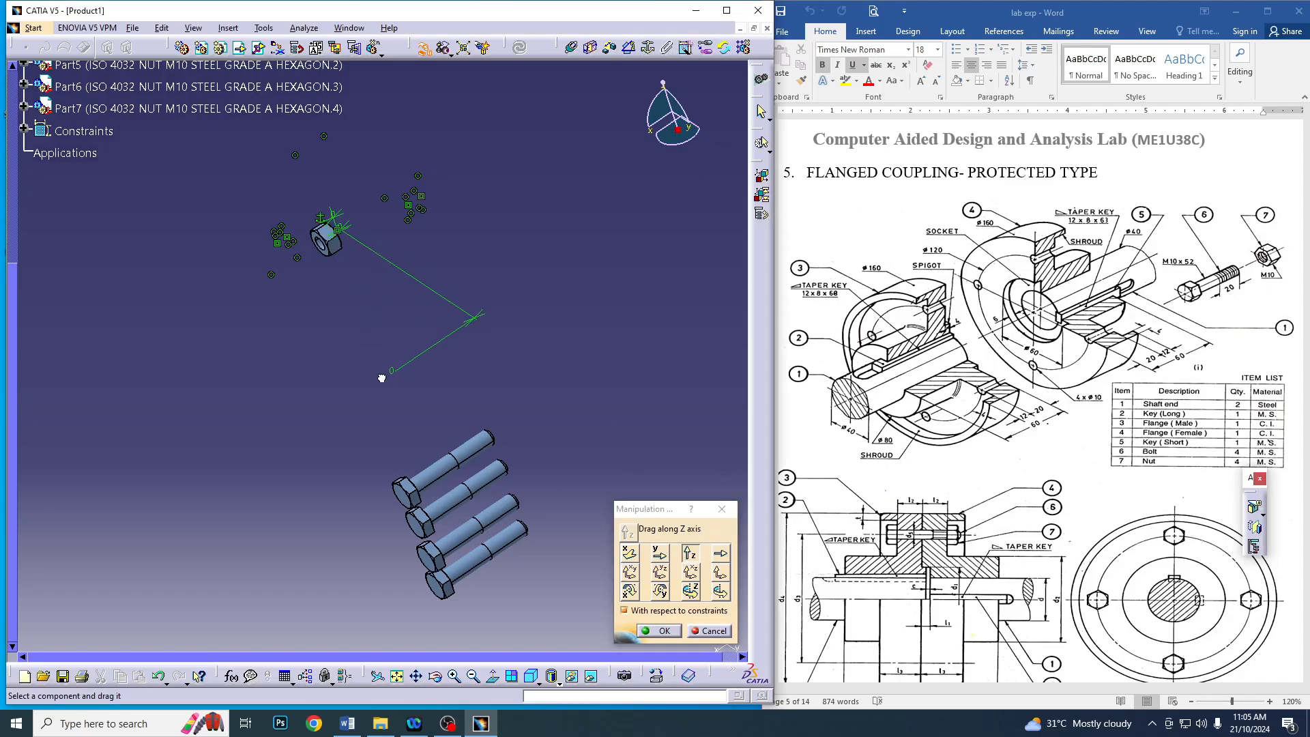
drag(332, 250, 448, 517)
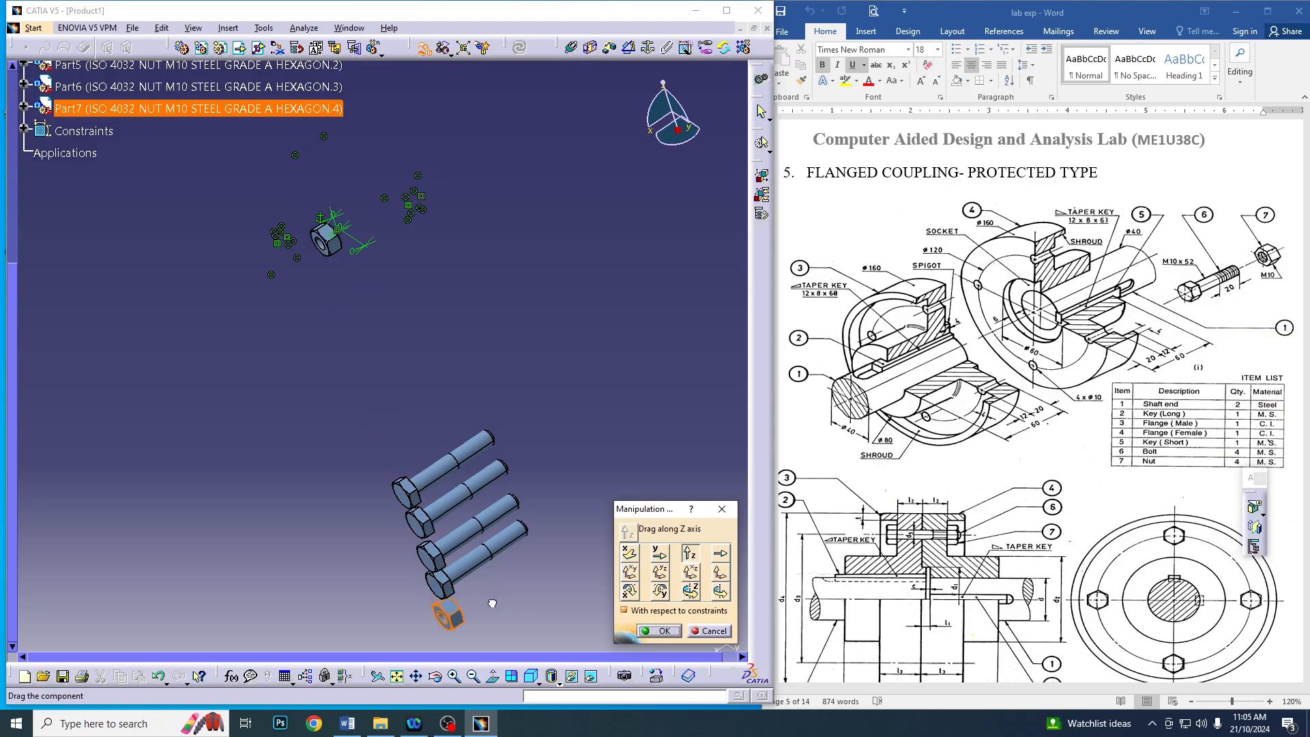
drag(337, 256, 452, 556)
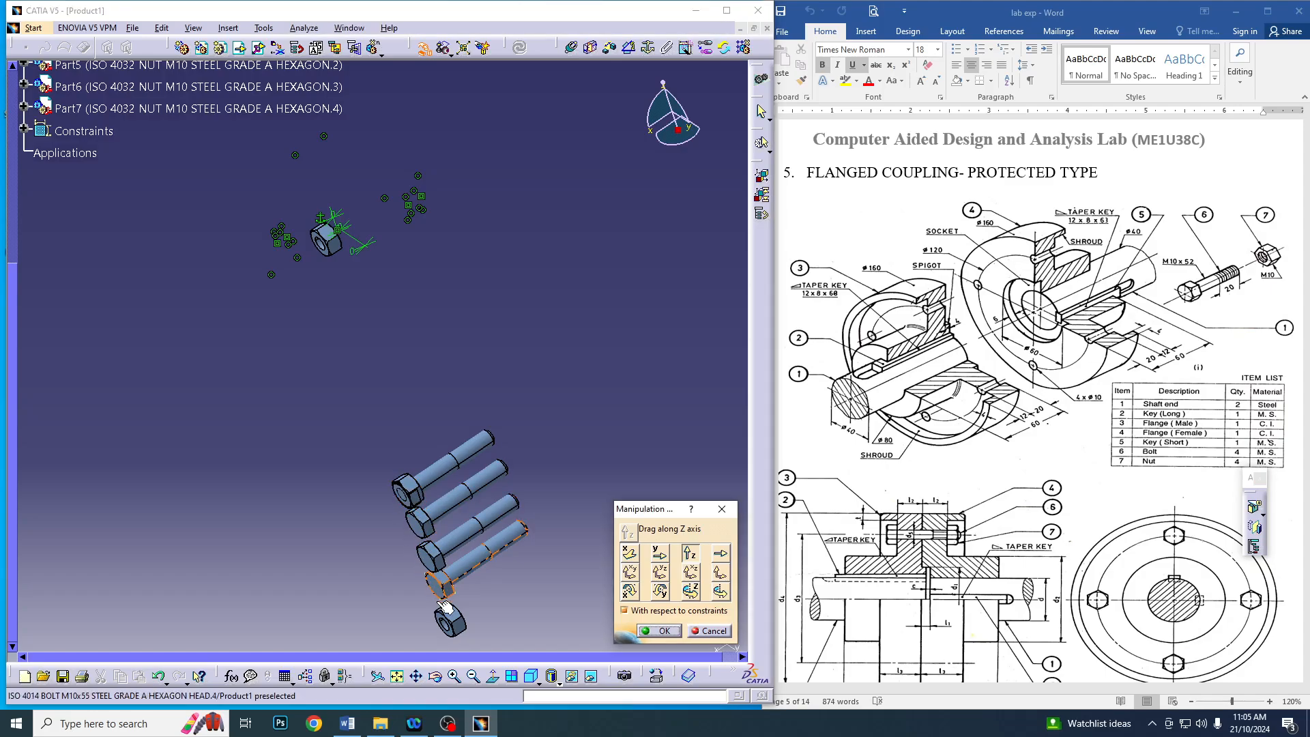
drag(450, 617, 439, 579)
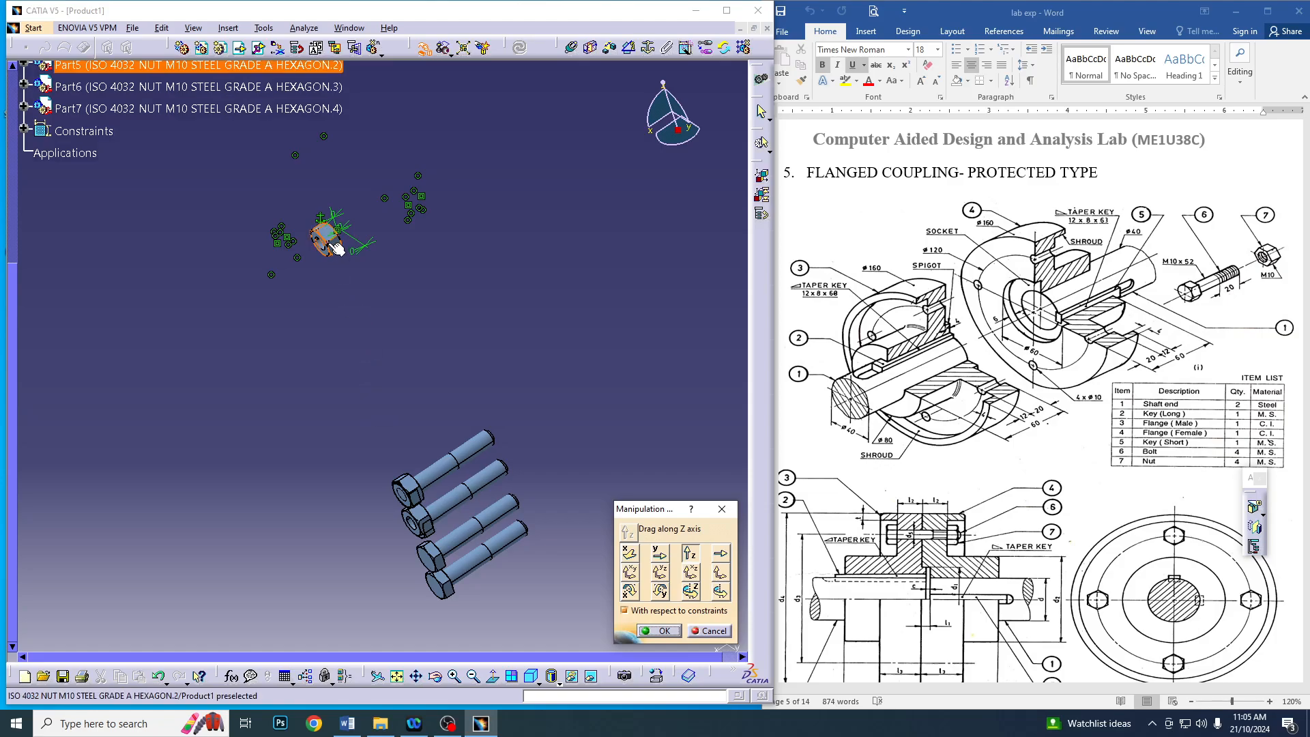
drag(337, 248, 401, 537)
drag(327, 240, 428, 596)
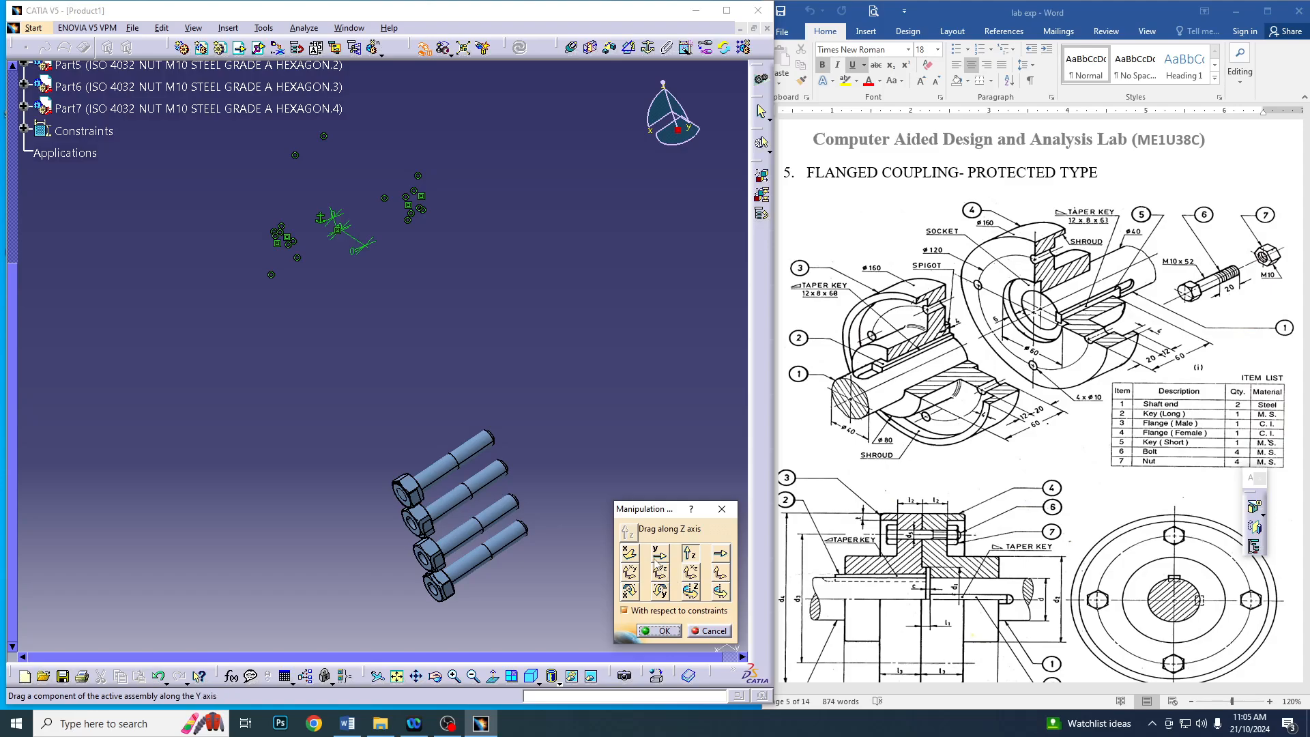
Shift the bolts and nuts apart along the X axis so each nut sits just beyond its bolt's threaded end
drag(411, 485, 527, 426)
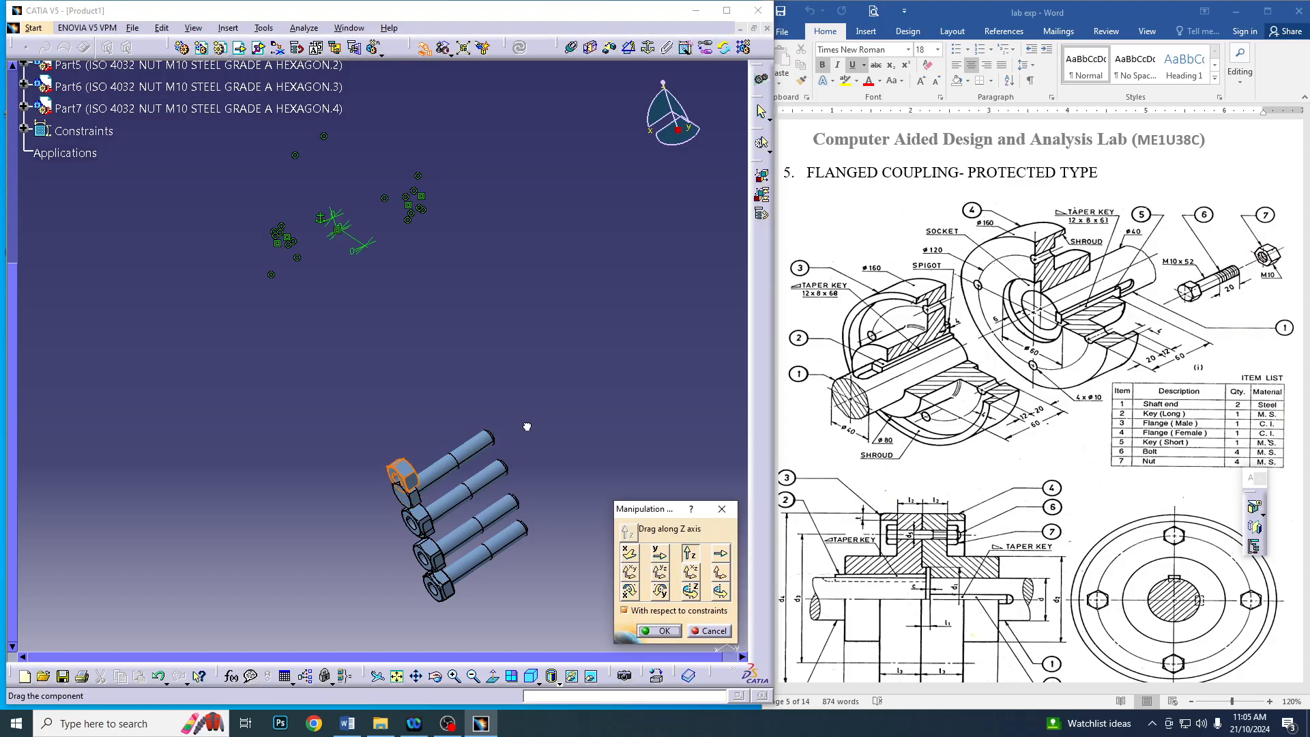
click(630, 553)
drag(422, 503, 433, 591)
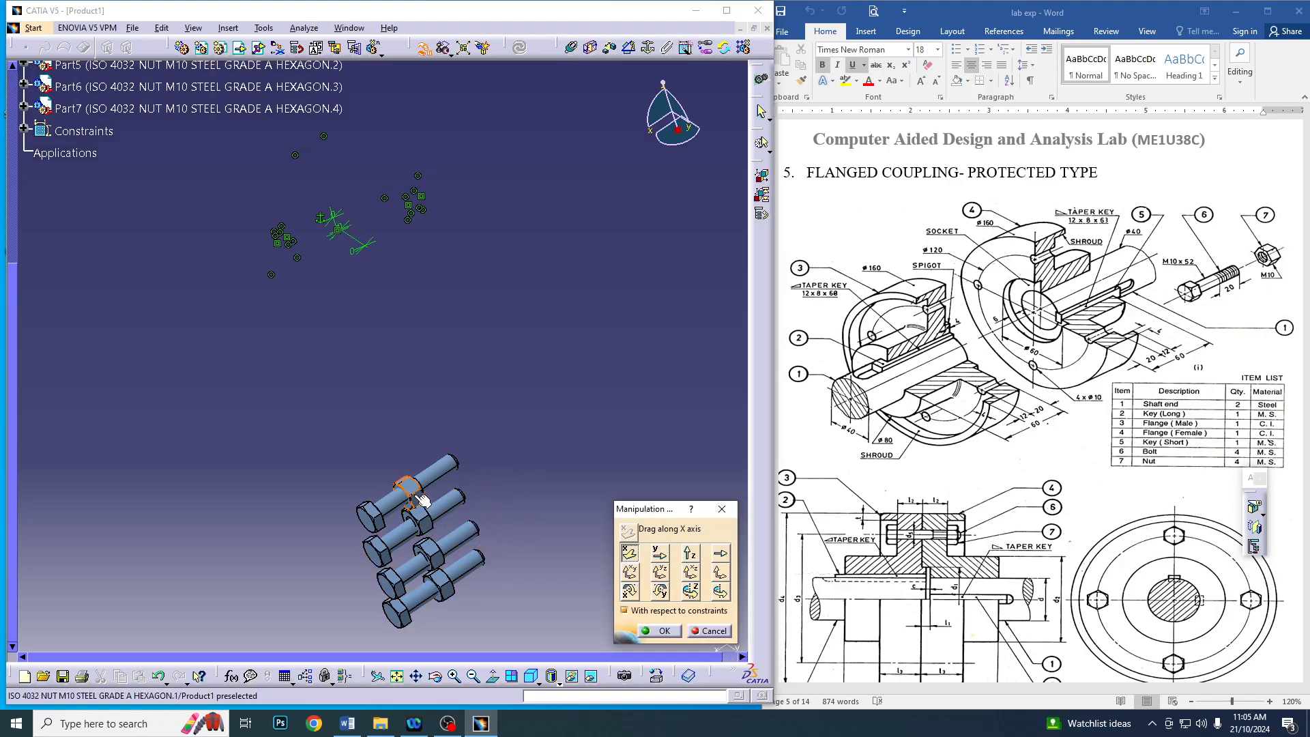
drag(413, 489, 480, 447)
drag(431, 530, 498, 483)
drag(447, 543, 493, 524)
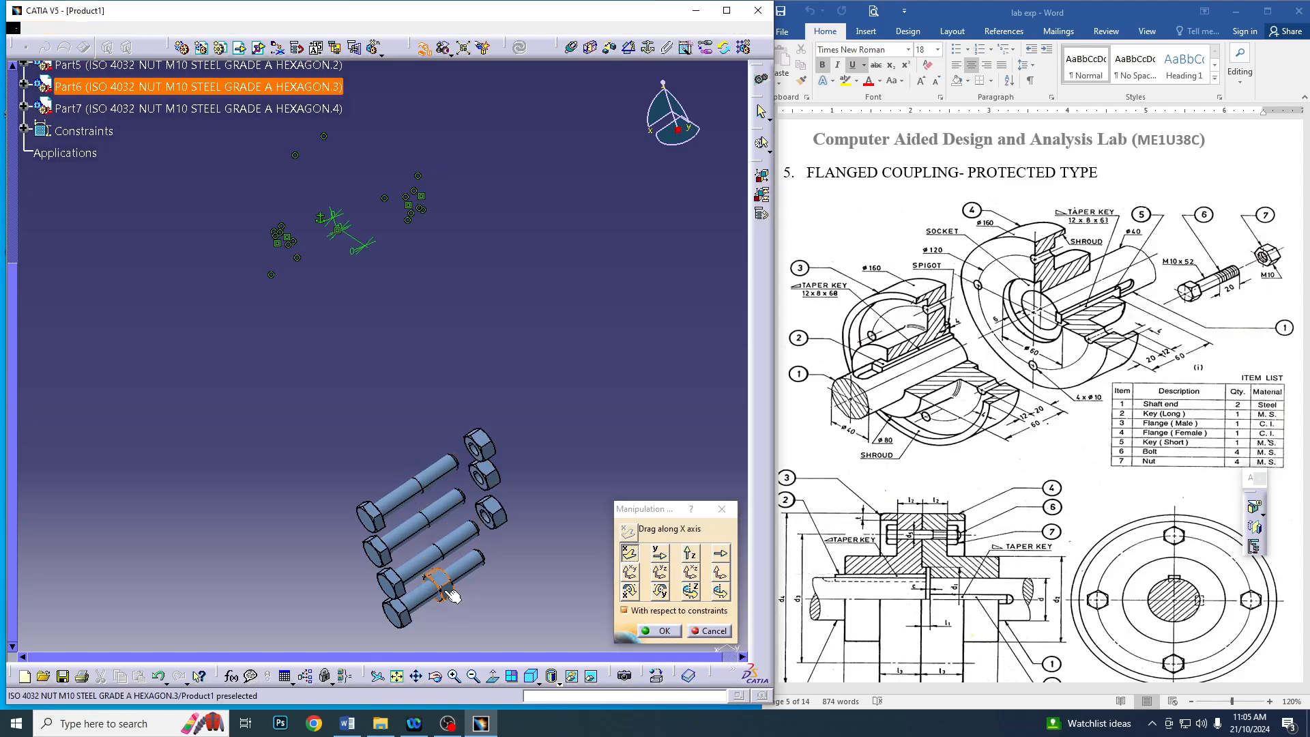
drag(445, 592, 514, 546)
click(645, 627)
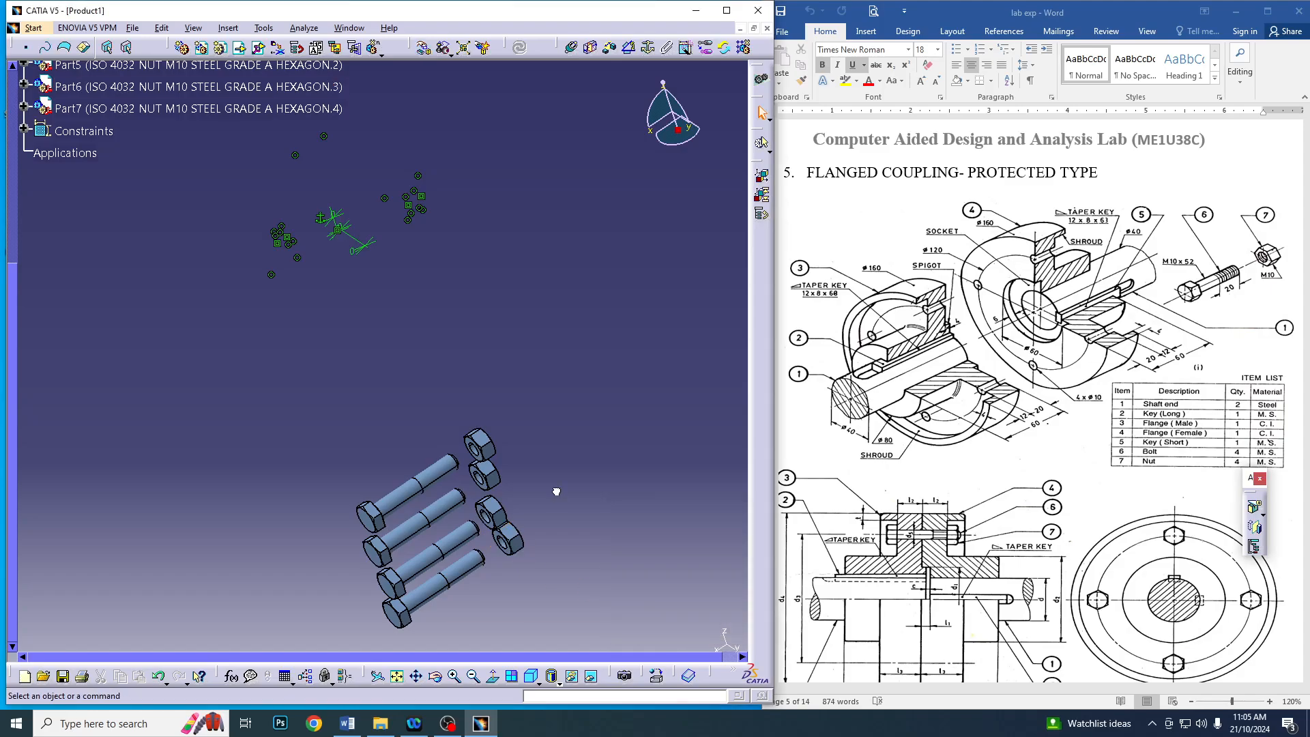
Show the hidden Flange Male, Shaft Male and Key Long components again
scroll(139, 348, up, 6)
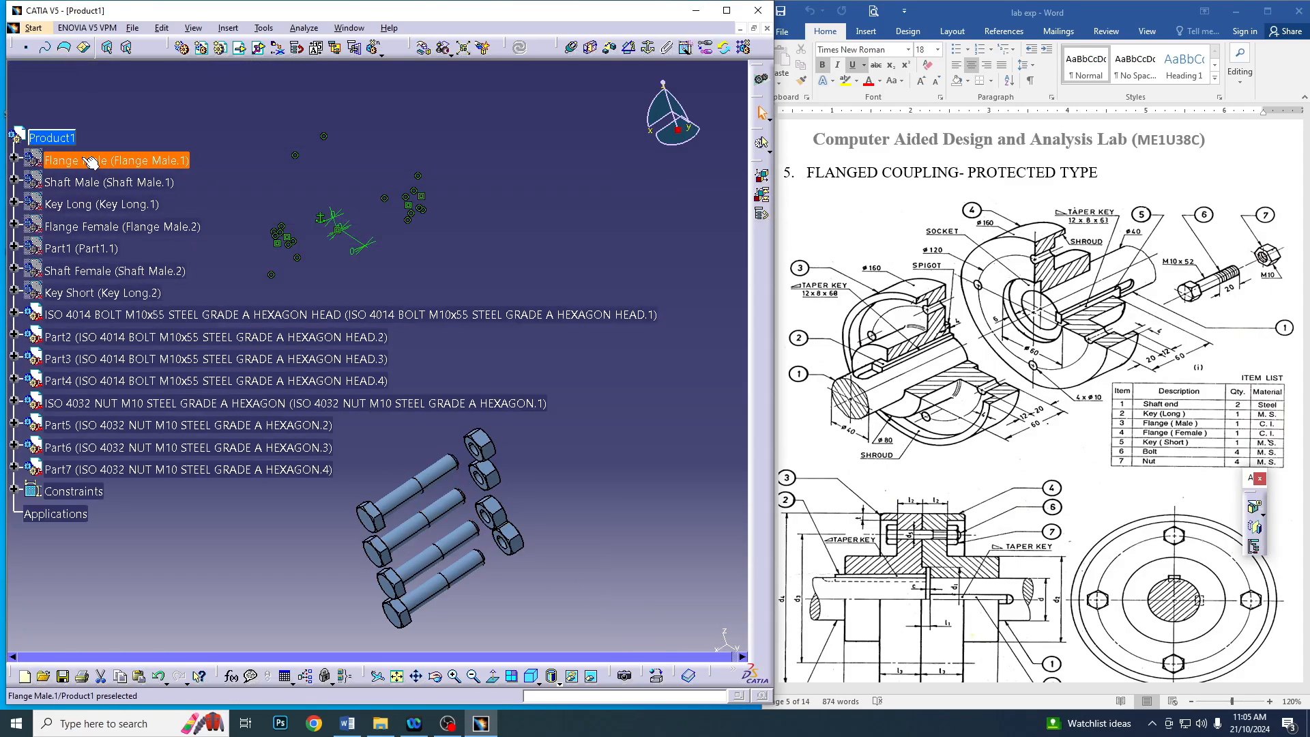
right_click(83, 159)
click(123, 199)
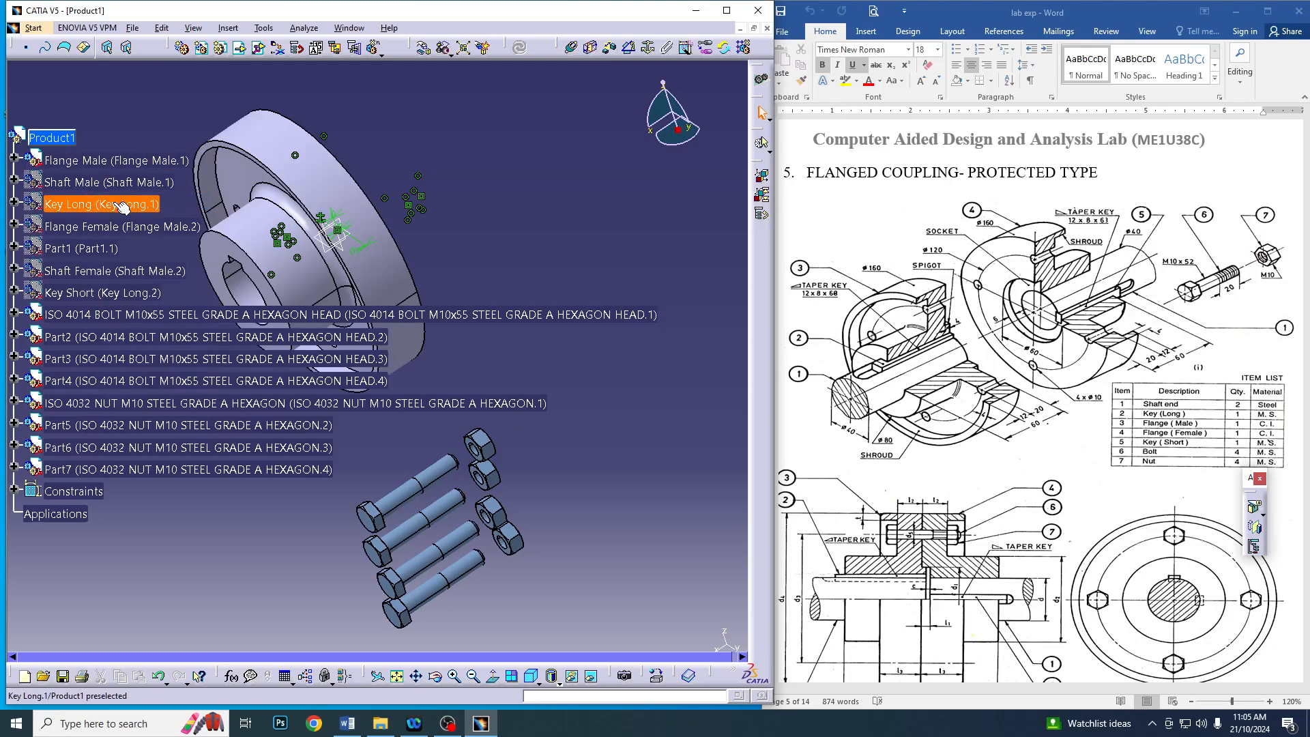
right_click(100, 182)
click(129, 225)
right_click(121, 226)
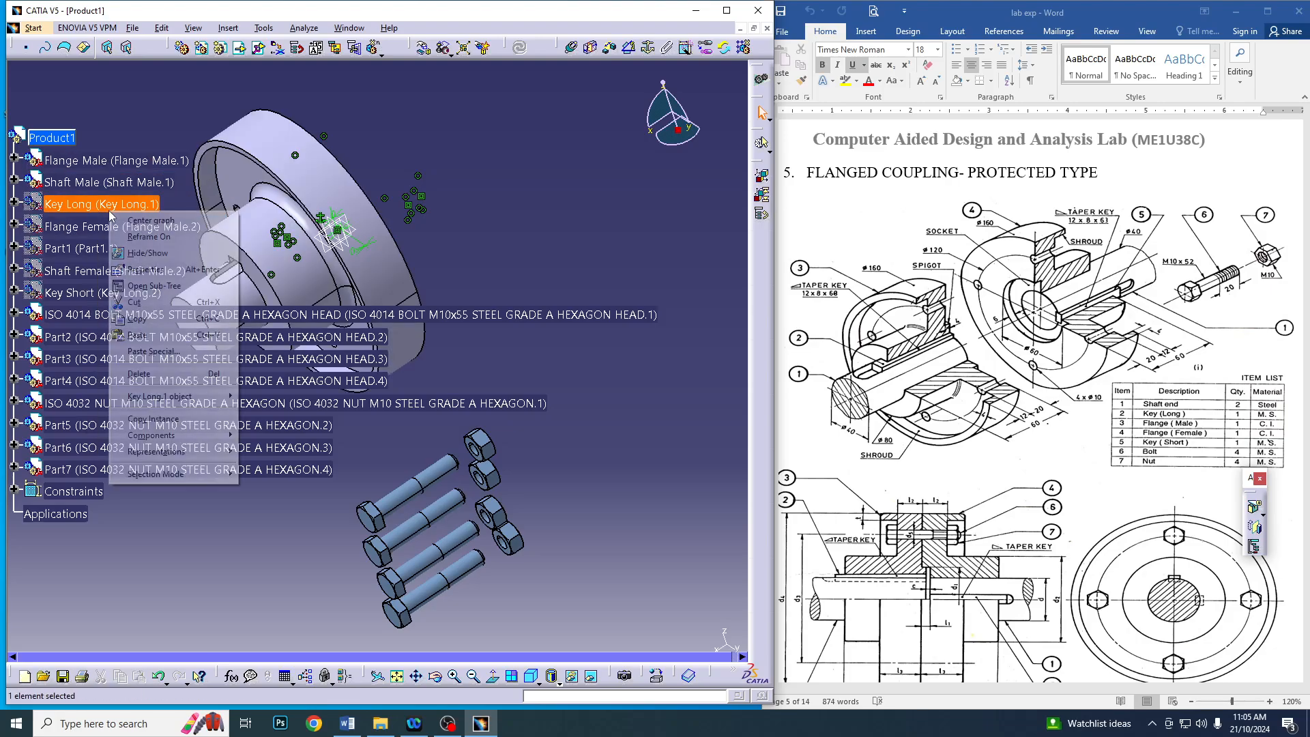
click(153, 272)
Show the hidden Flange Female, Part1, Shaft Female and Key Short components again
right_click(117, 232)
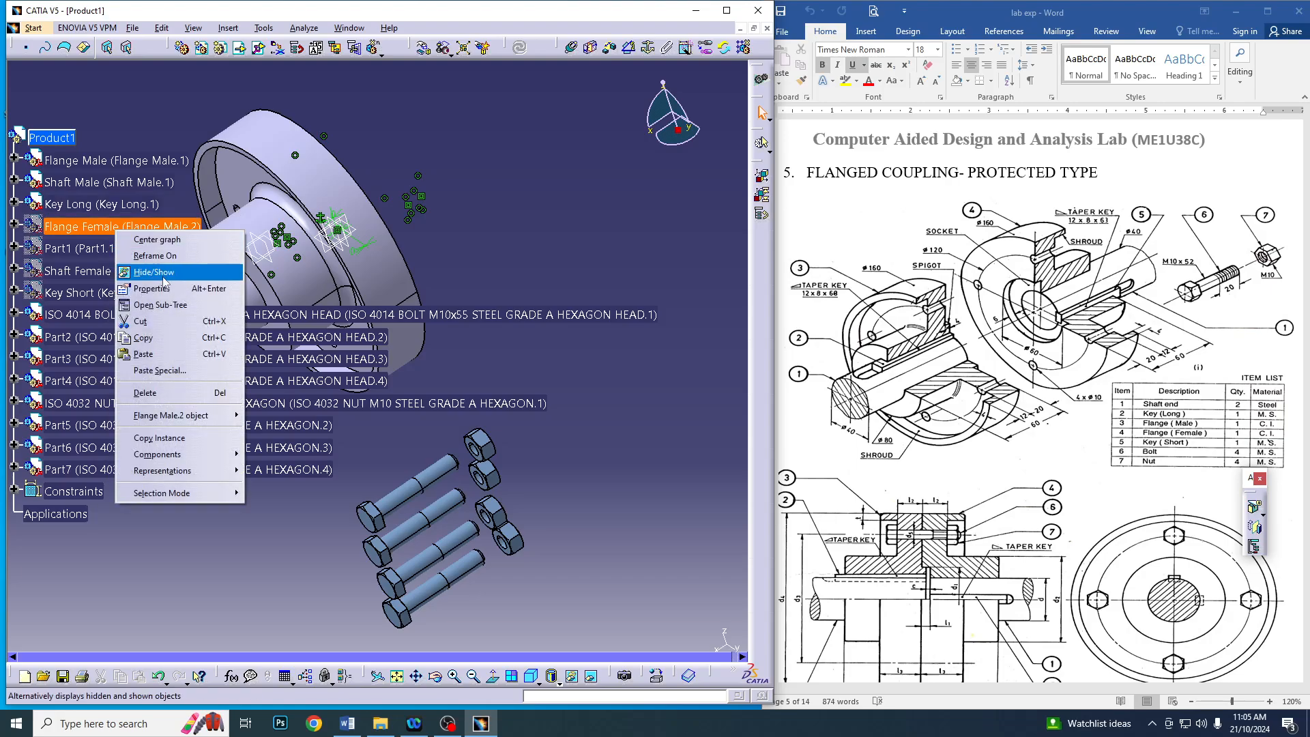
click(147, 271)
right_click(115, 249)
click(128, 292)
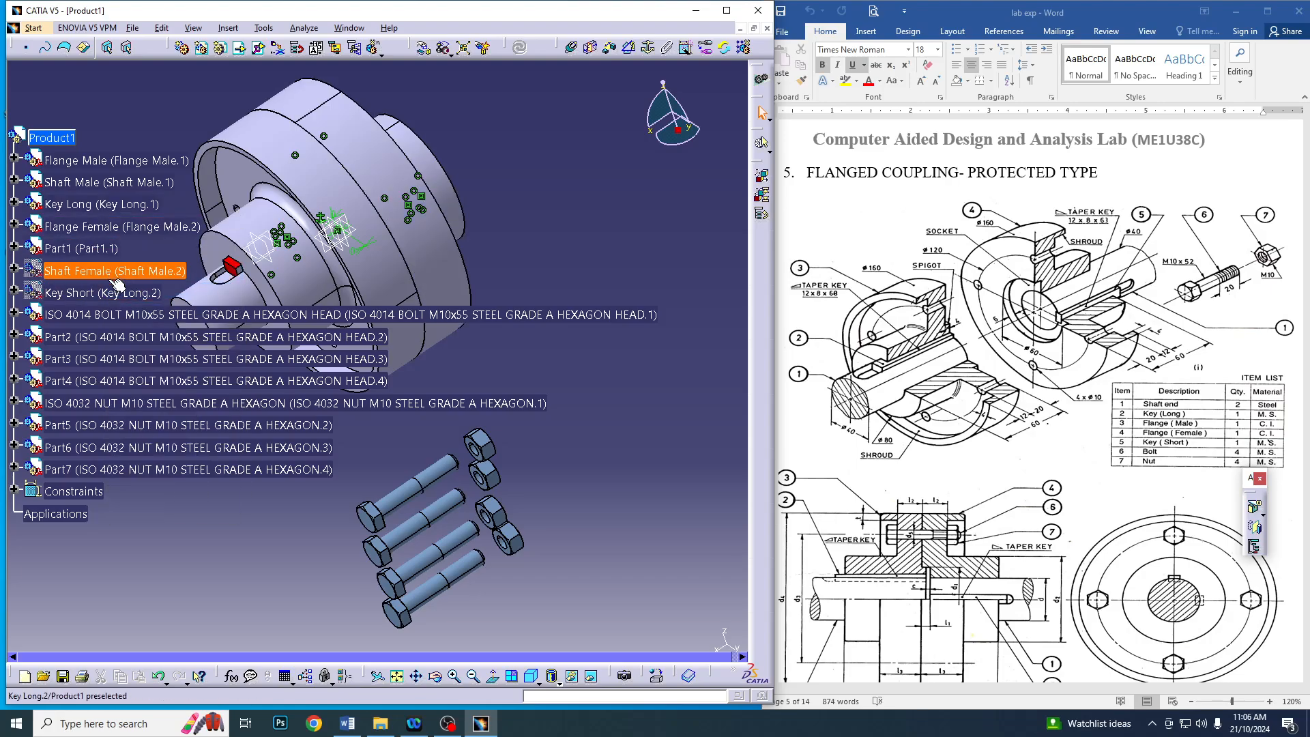
right_click(114, 279)
click(129, 318)
right_click(121, 314)
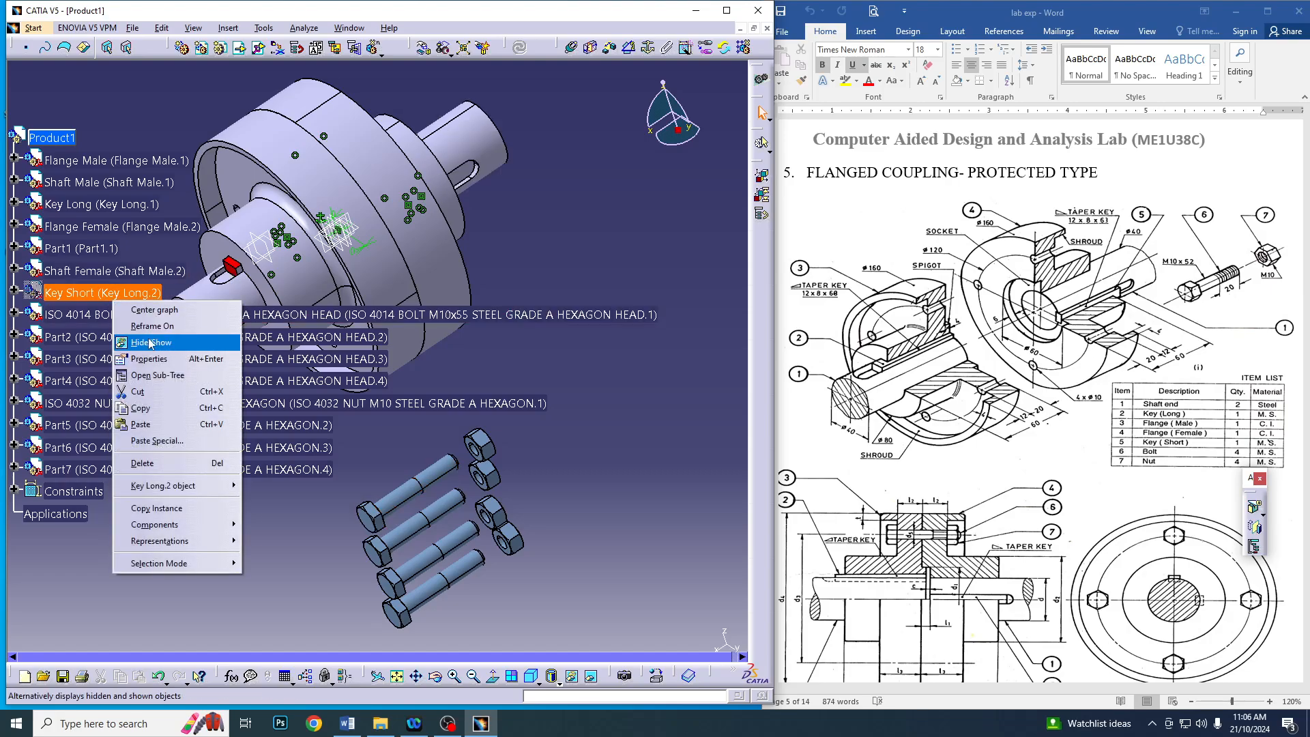
click(128, 354)
Create a coincidence constraint between the axis of the lowest bolt and the axis of the lowest nut
scroll(273, 324, down, 6)
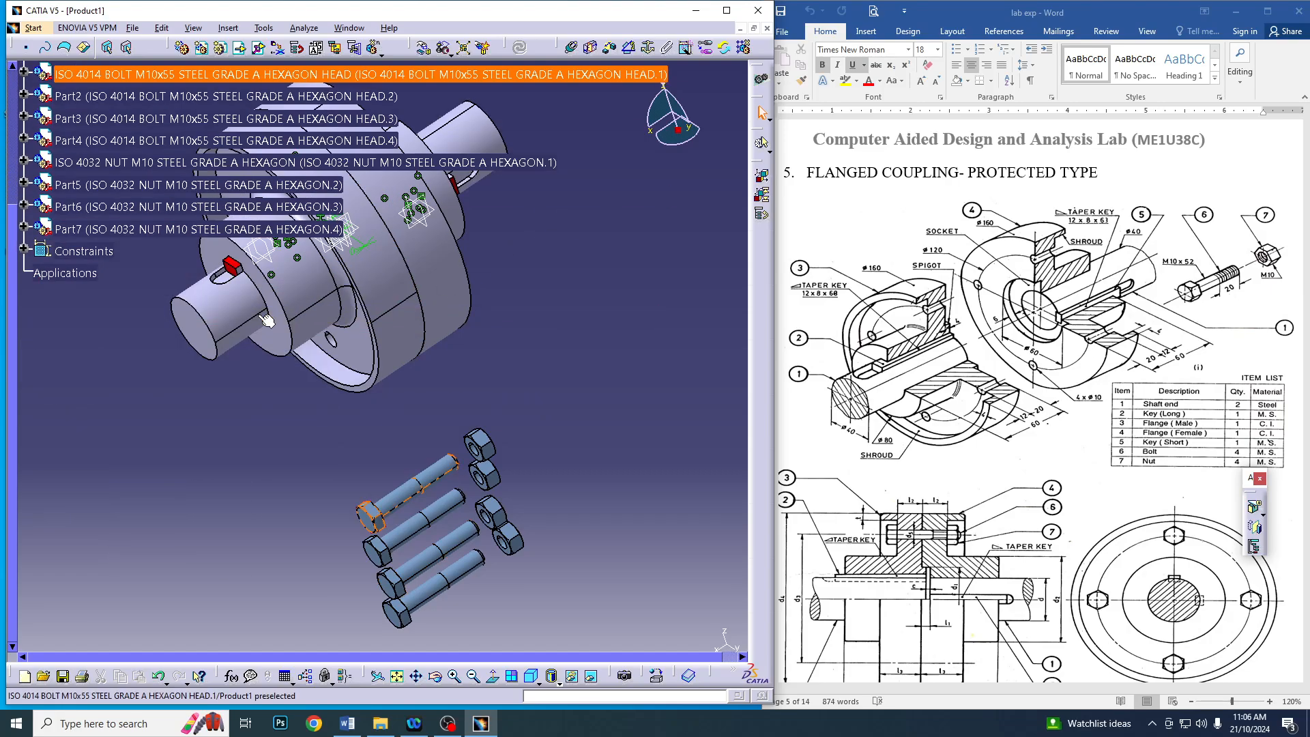
click(536, 513)
mouse_move(375, 426)
middle_down()
mouse_move(417, 317)
mouse_move(448, 365)
middle_up()
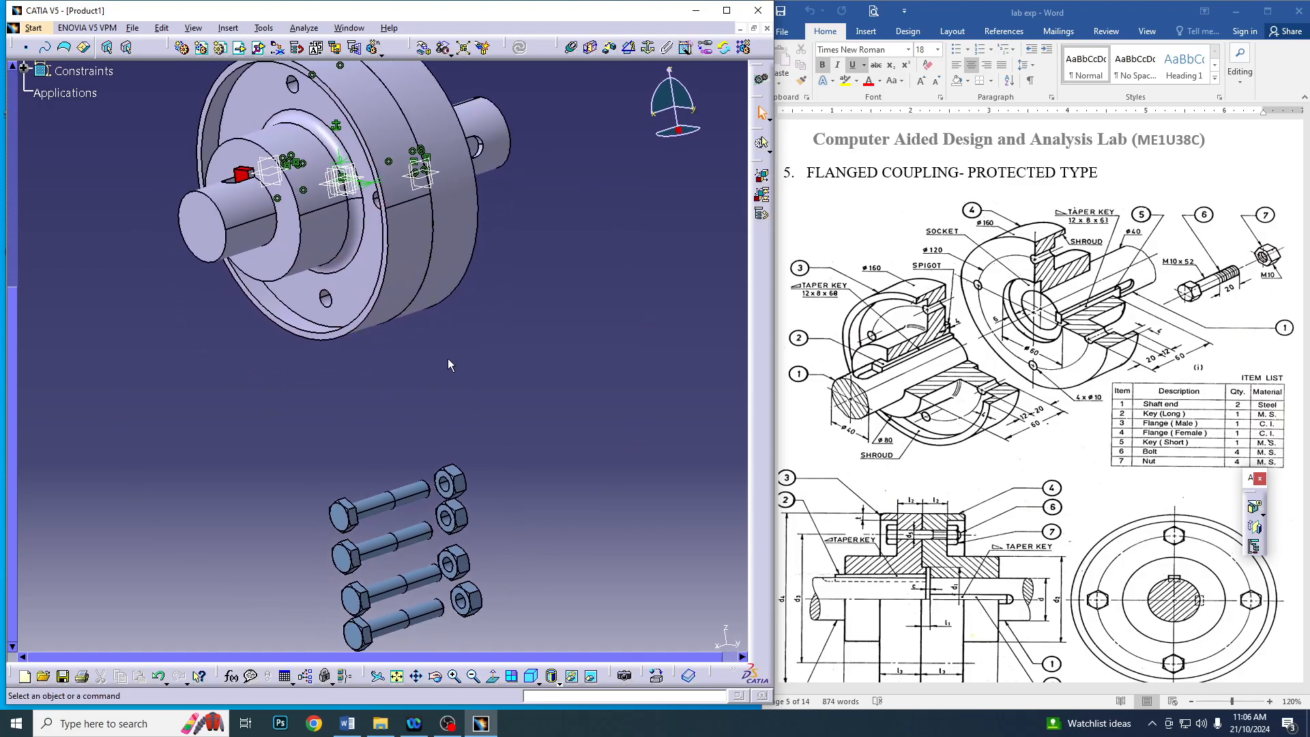
click(573, 49)
click(427, 610)
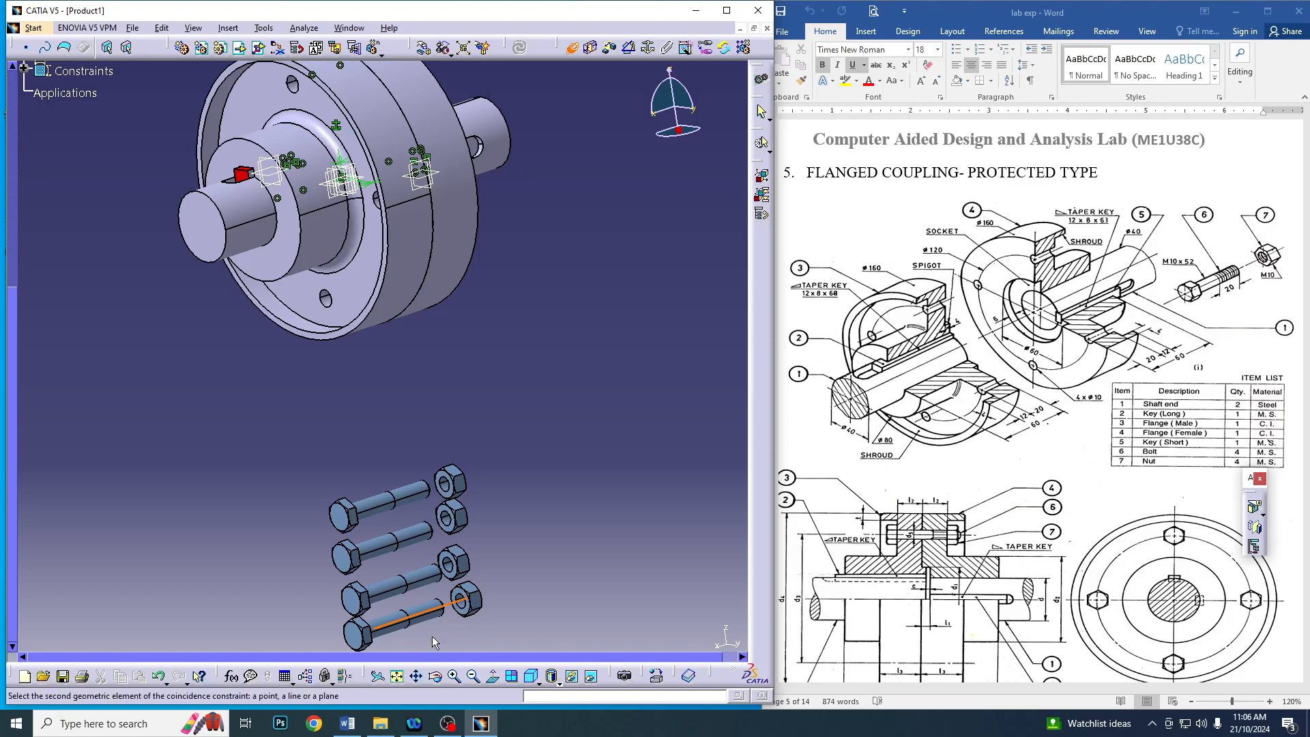
middle_drag(467, 600, 465, 474)
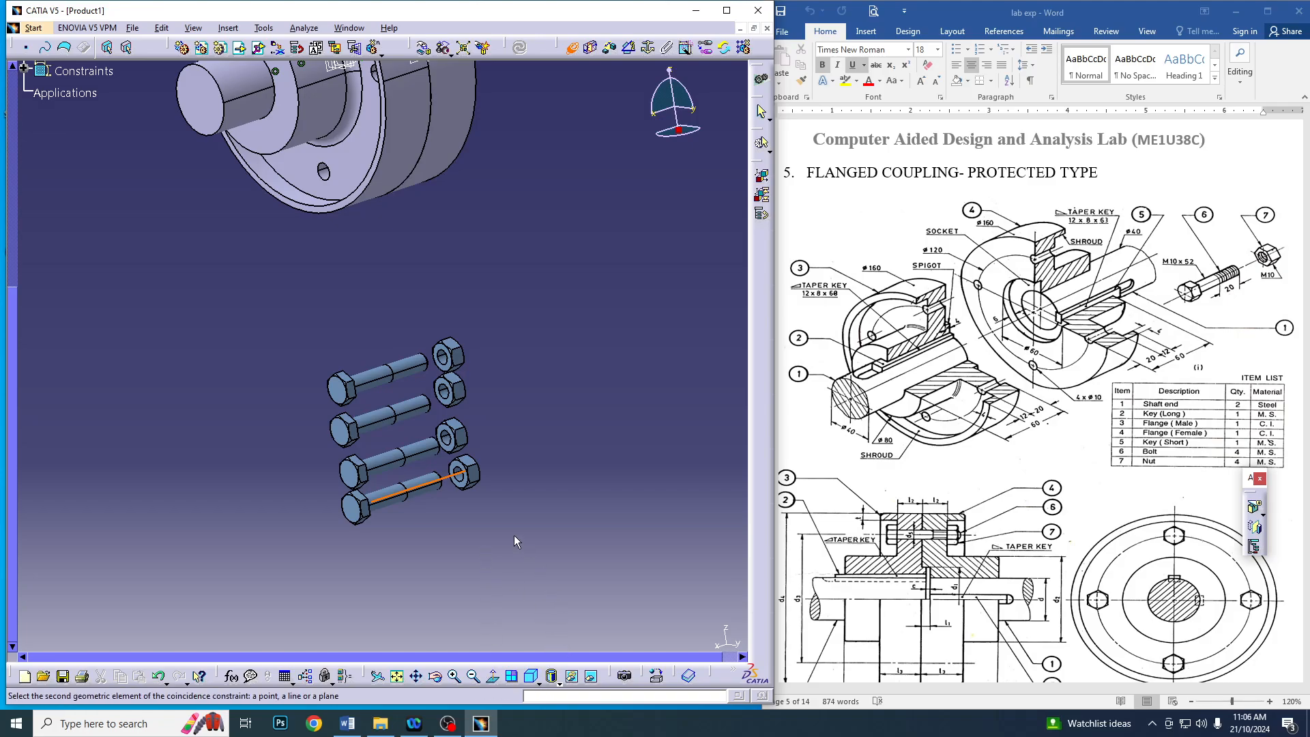
click(454, 675)
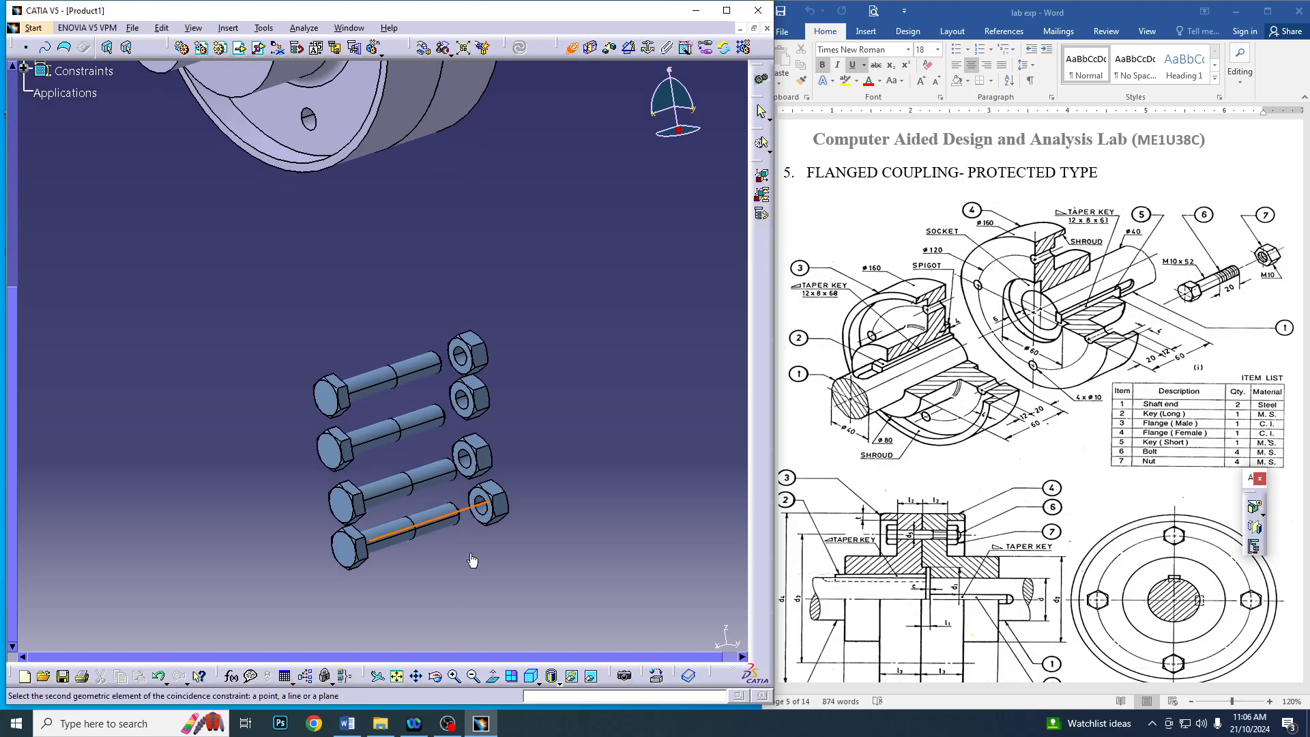
click(516, 550)
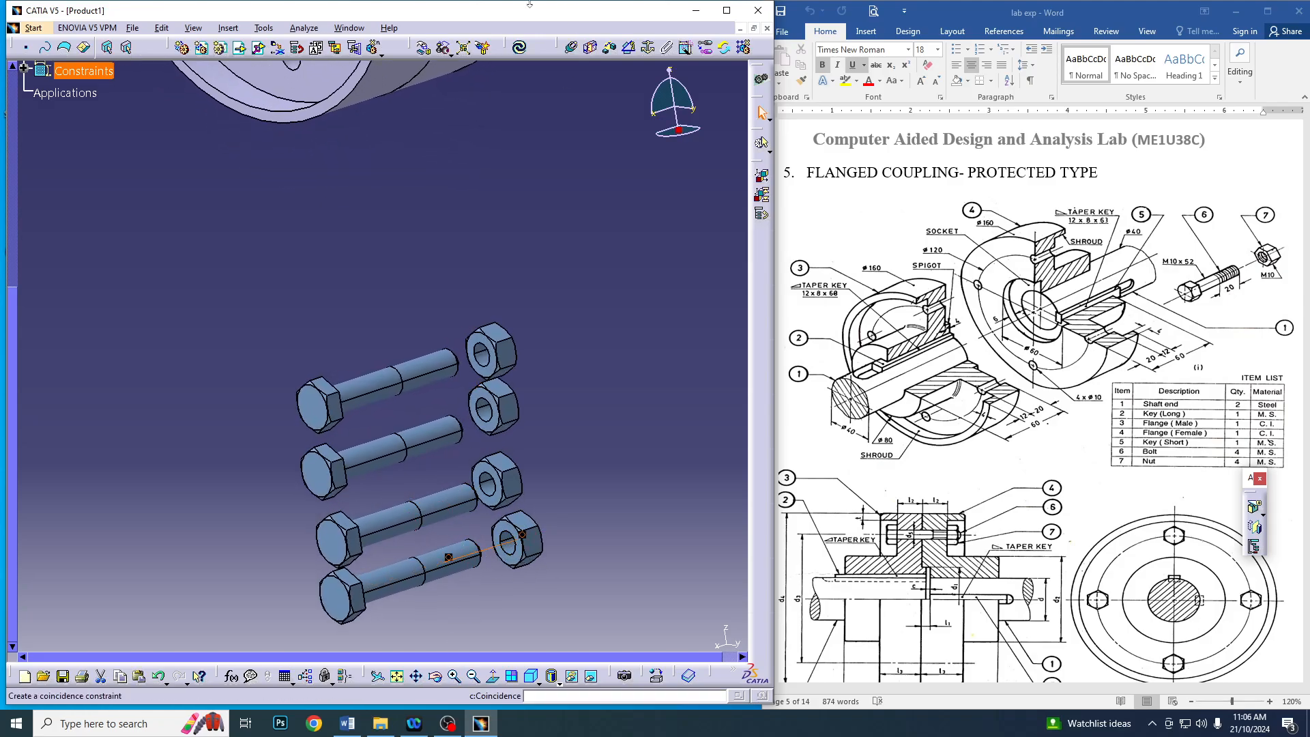
Create coincidence constraints between the bolt and nut axes of the other three pairs
click(571, 48)
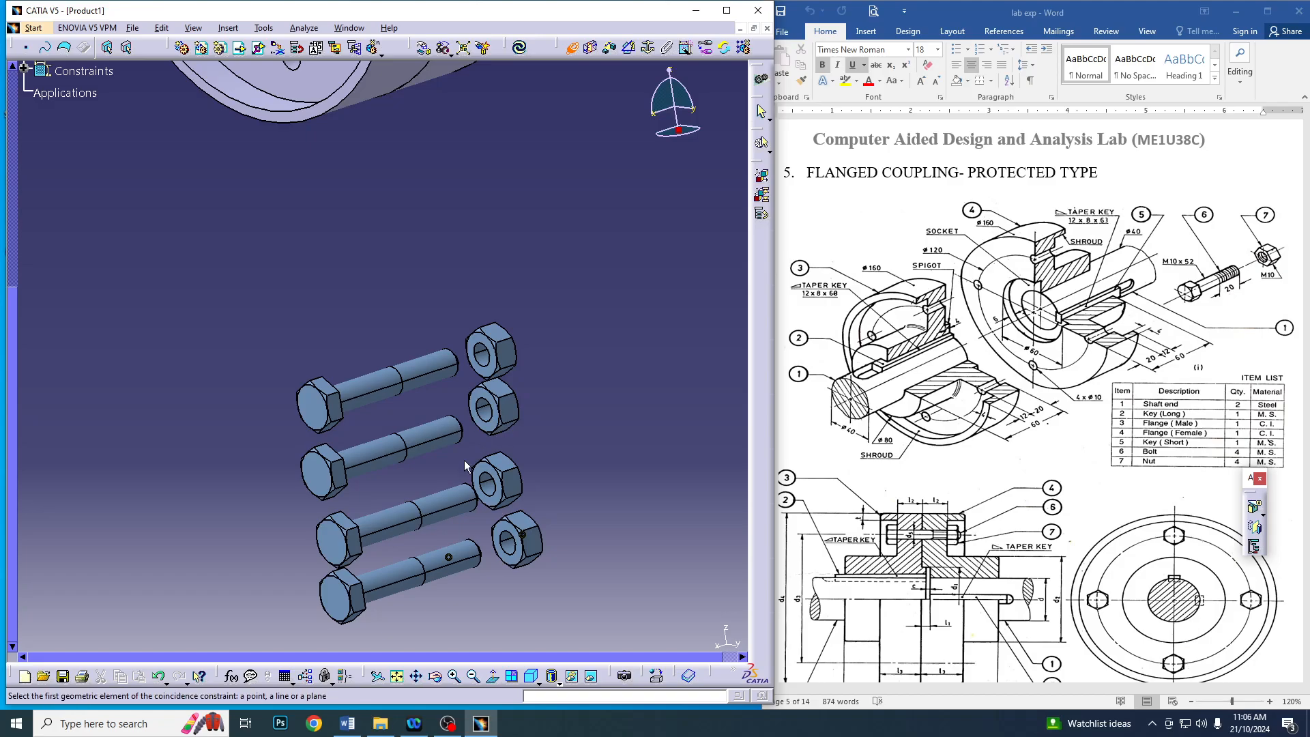
click(459, 502)
click(482, 489)
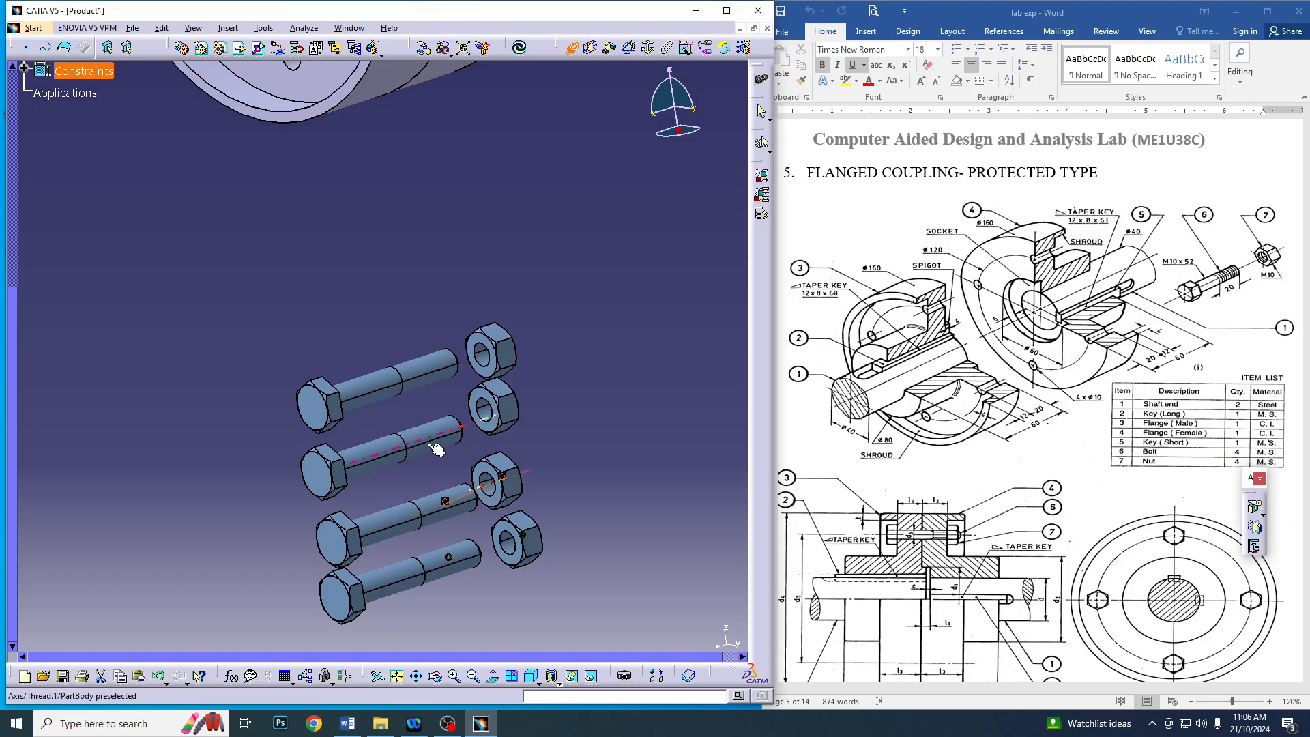
click(411, 382)
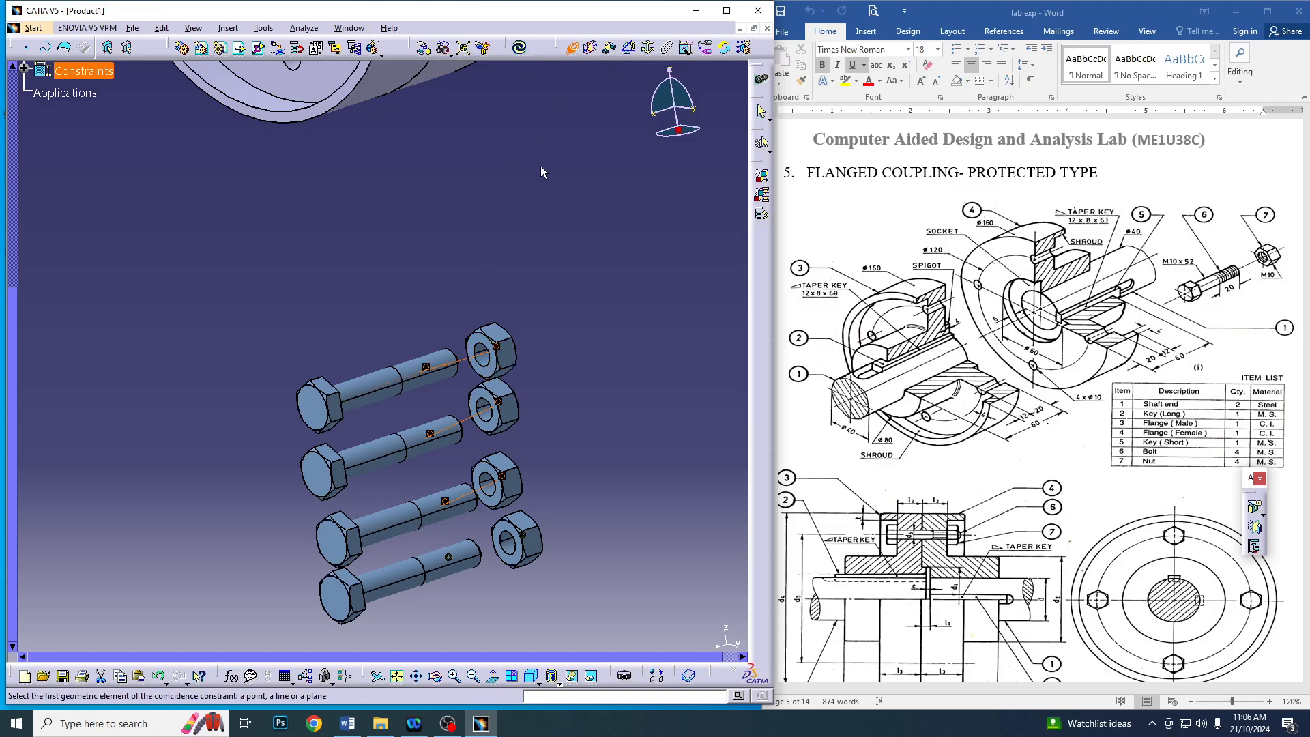
Create a coincidence constraint between the lowest bolt's axis and the axis of the lower bolt hole in Flange Male
middle_drag(500, 191, 508, 153)
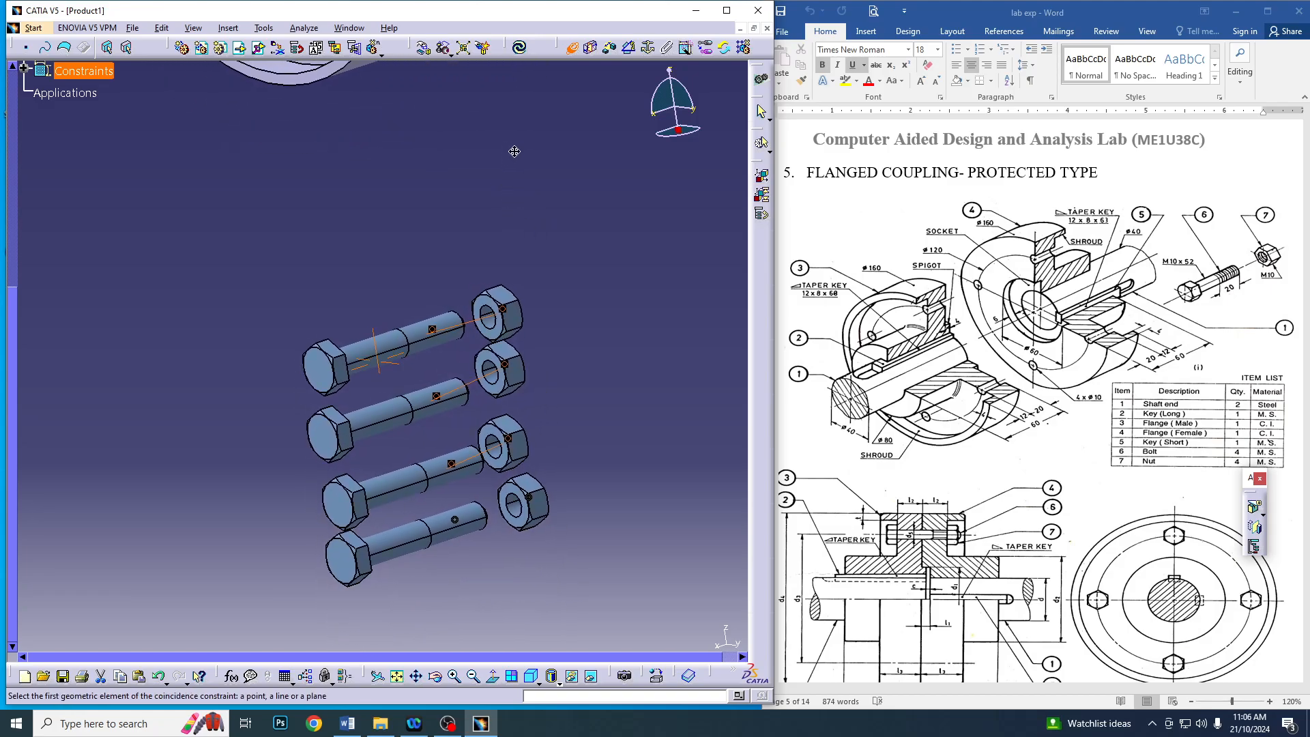
scroll(507, 155, up, 1)
click(472, 676)
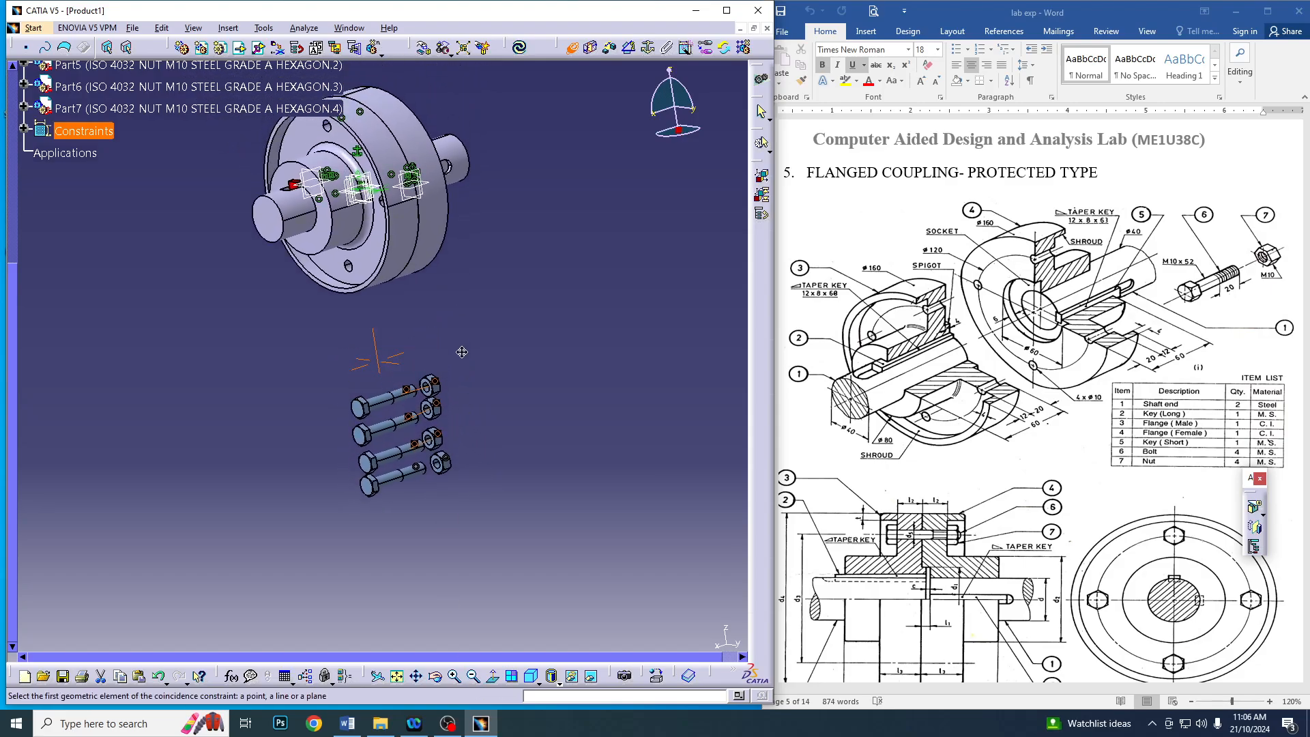
click(413, 483)
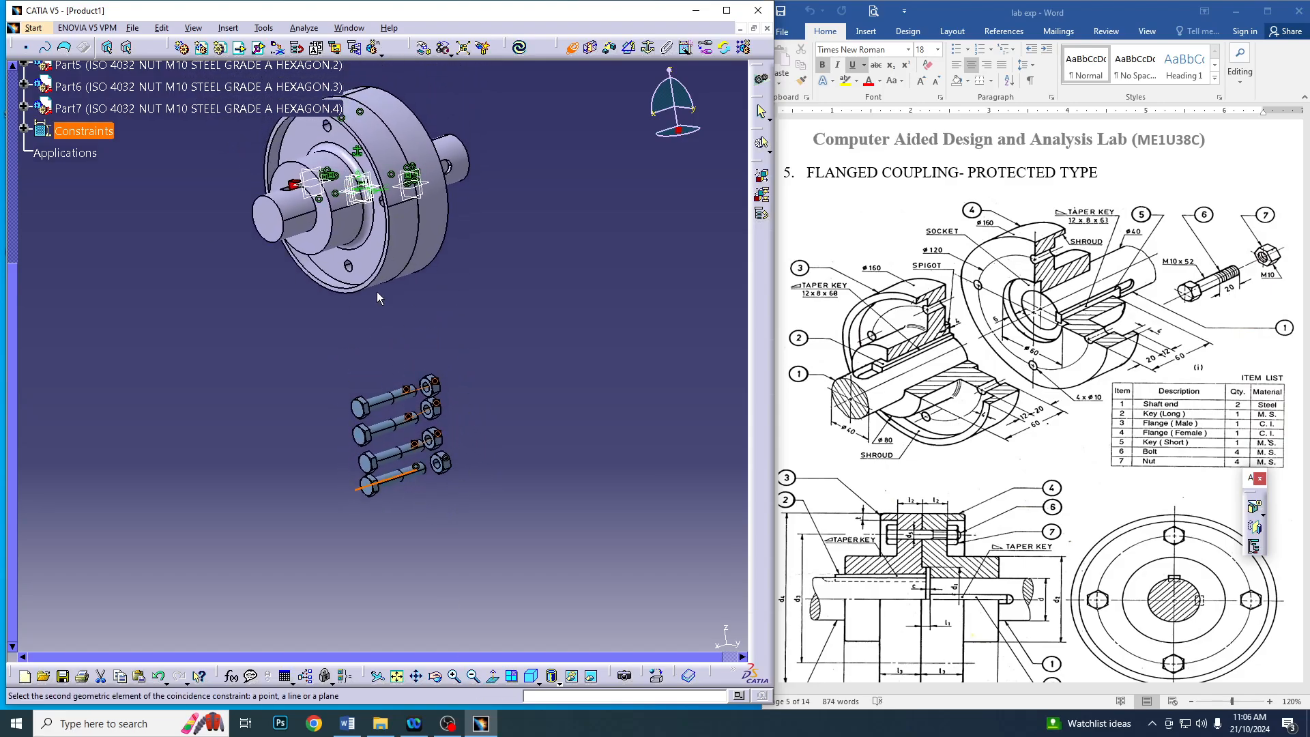
middle_drag(366, 293, 404, 408)
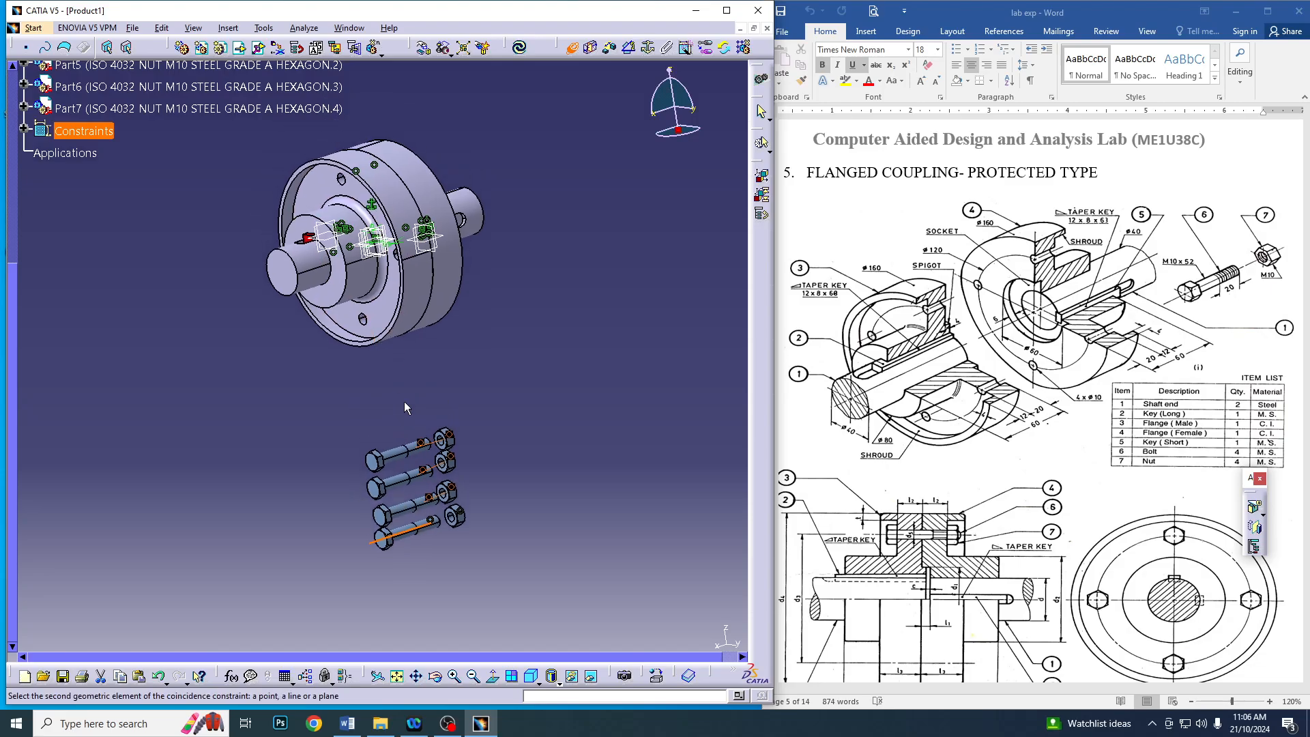
Make the second-lowest bolt's axis coincident with the axis of the right-hand bolt hole in Flange Male
click(454, 675)
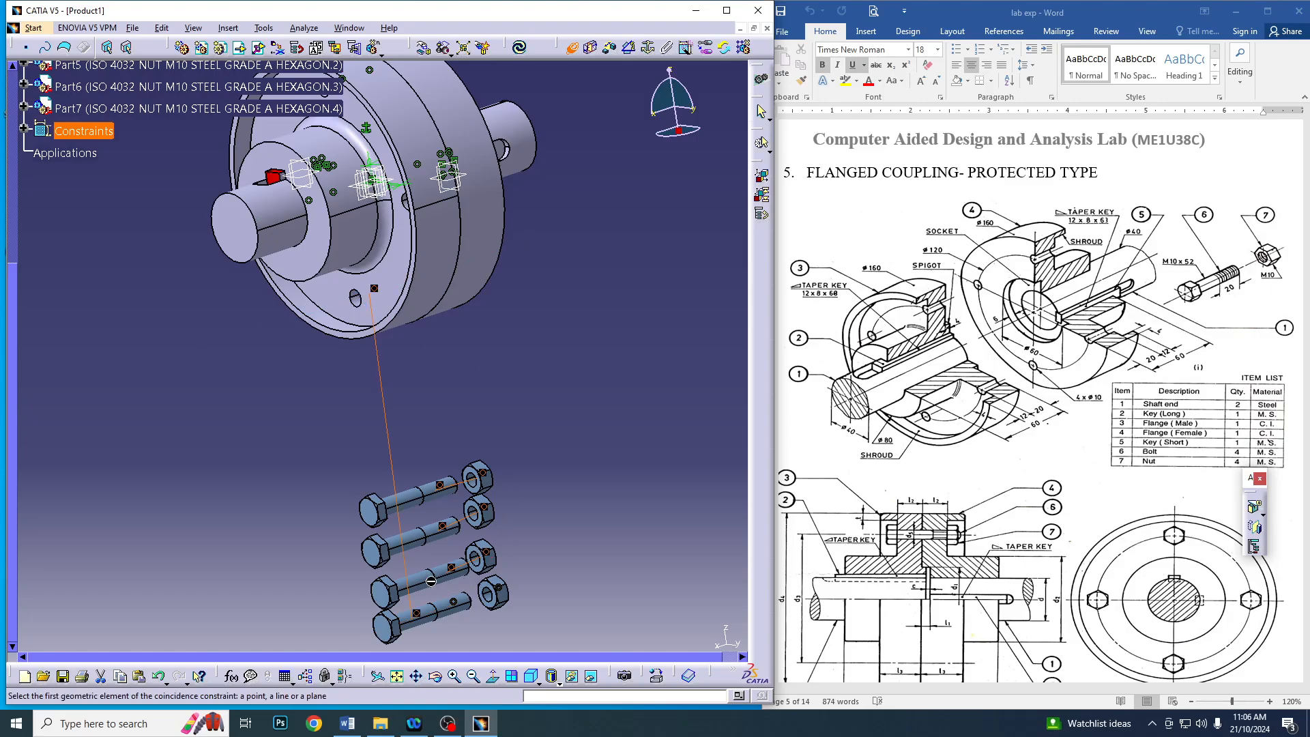
click(451, 575)
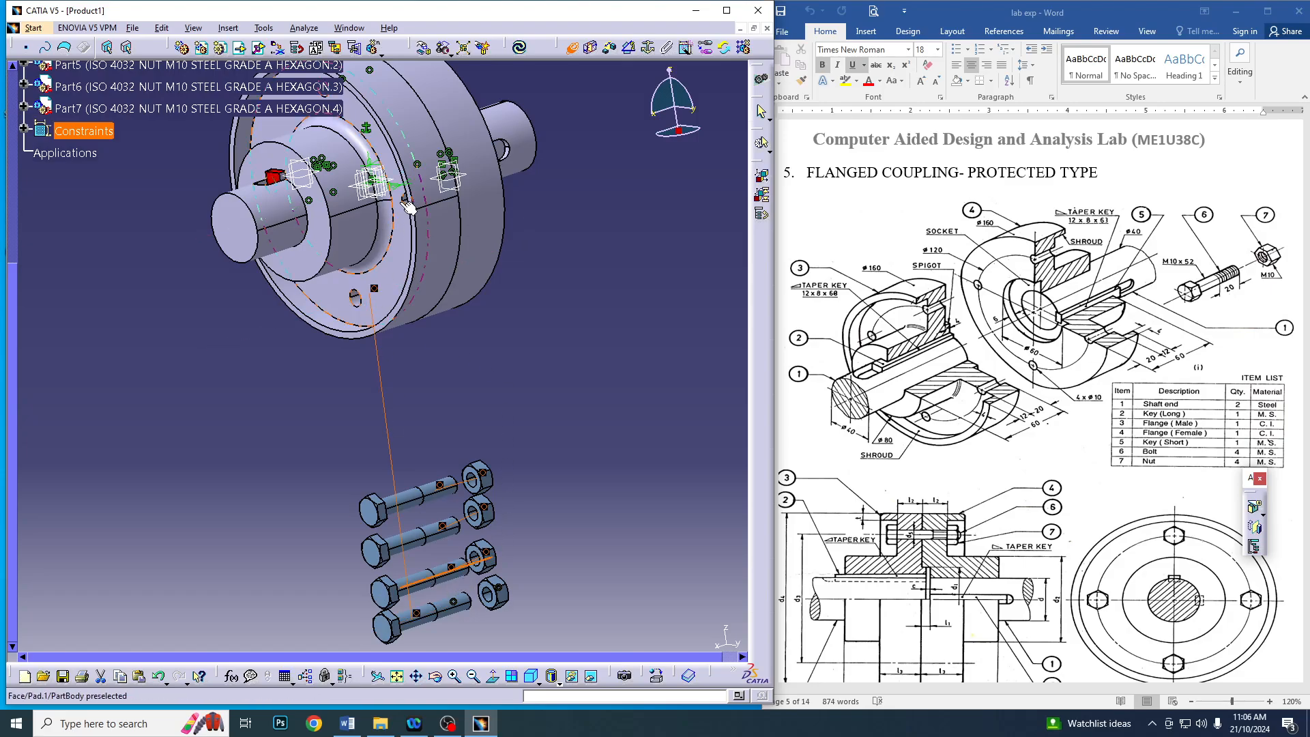
middle_drag(227, 332, 283, 333)
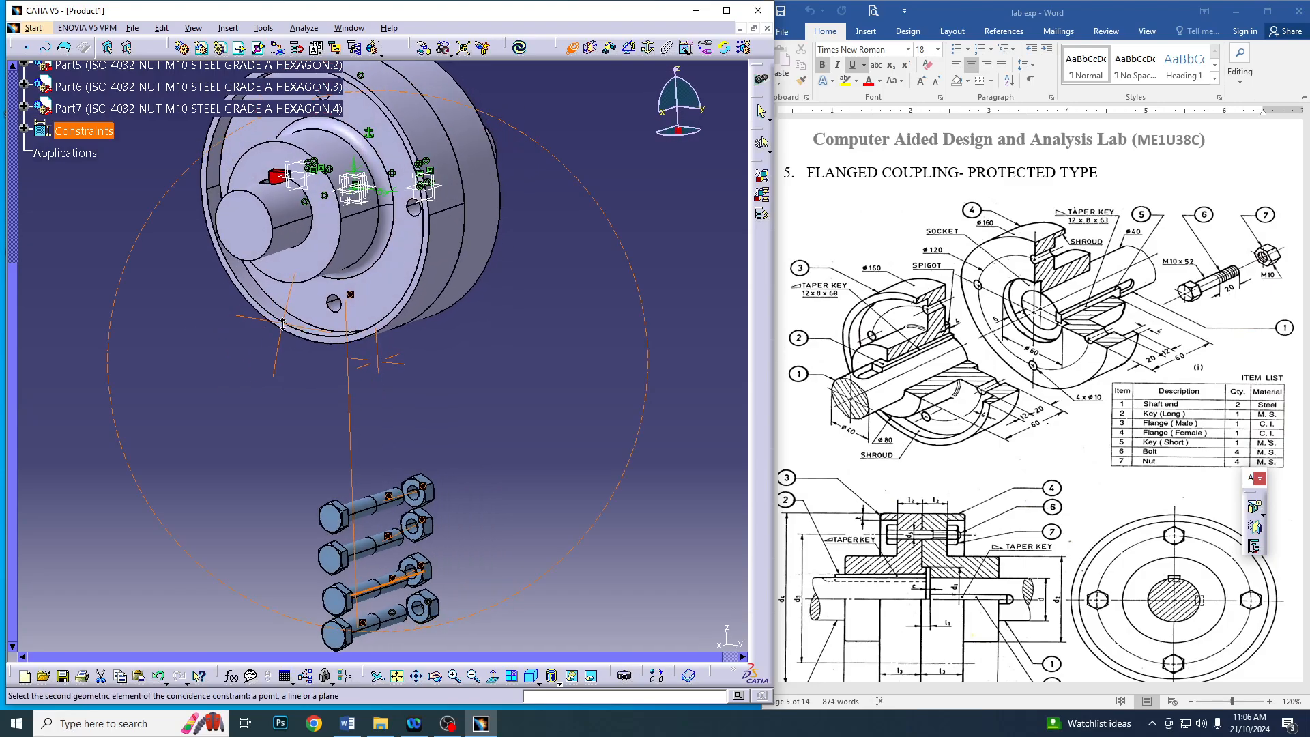
click(417, 212)
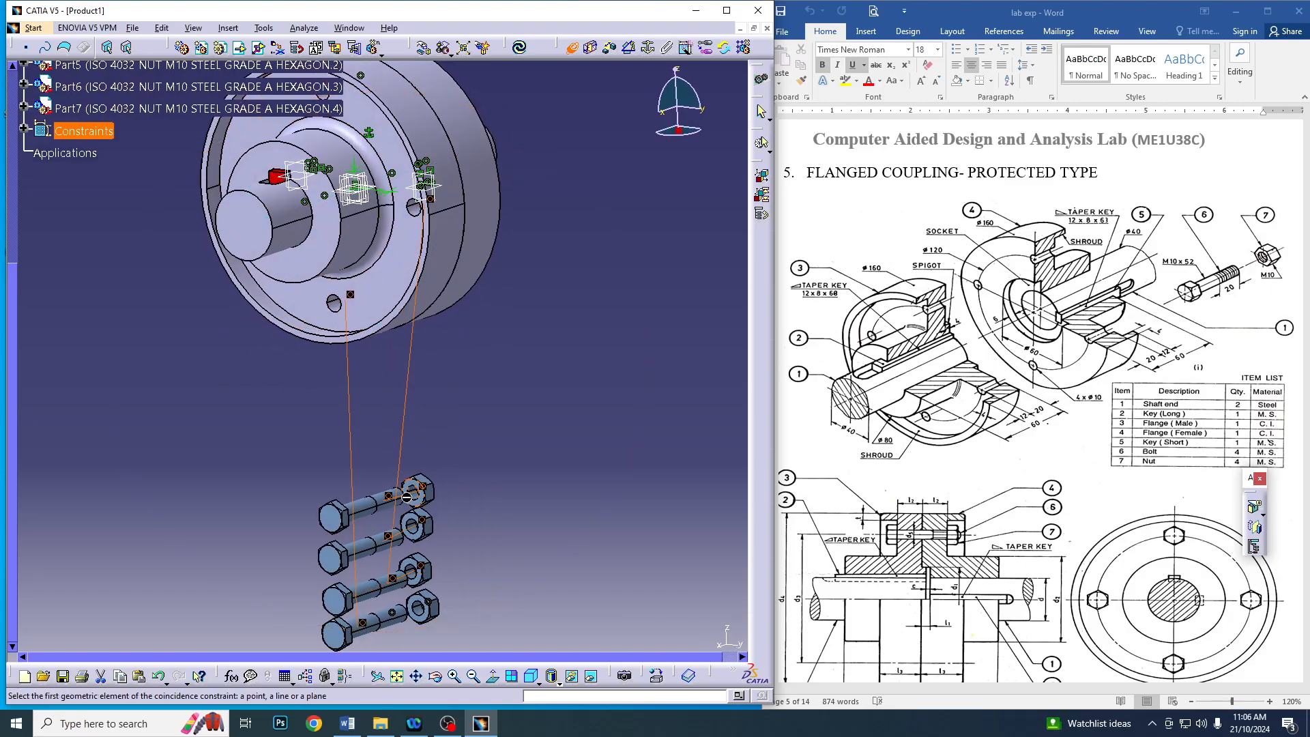
Make the second-highest bolt's axis coincident with the axis of the upper bolt hole in Flange Male
click(377, 546)
middle_drag(438, 349, 453, 365)
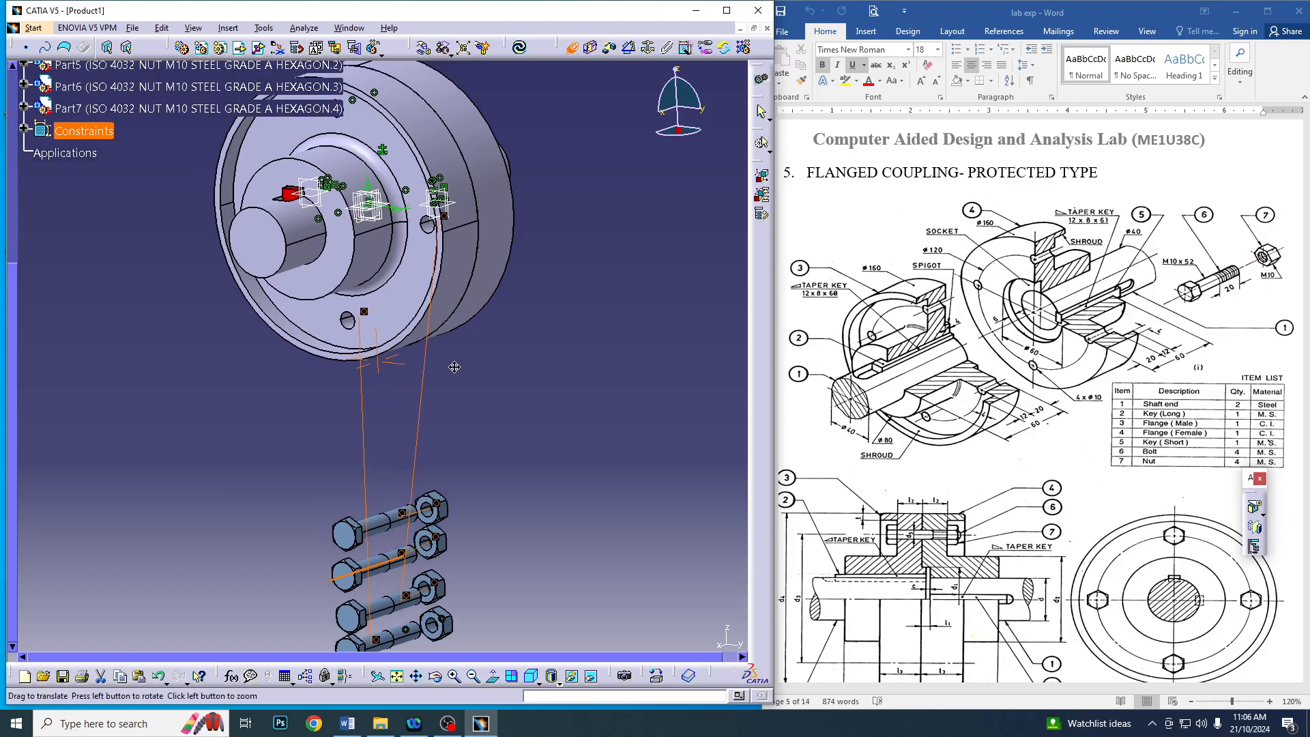
middle_drag(548, 334, 569, 352)
click(368, 125)
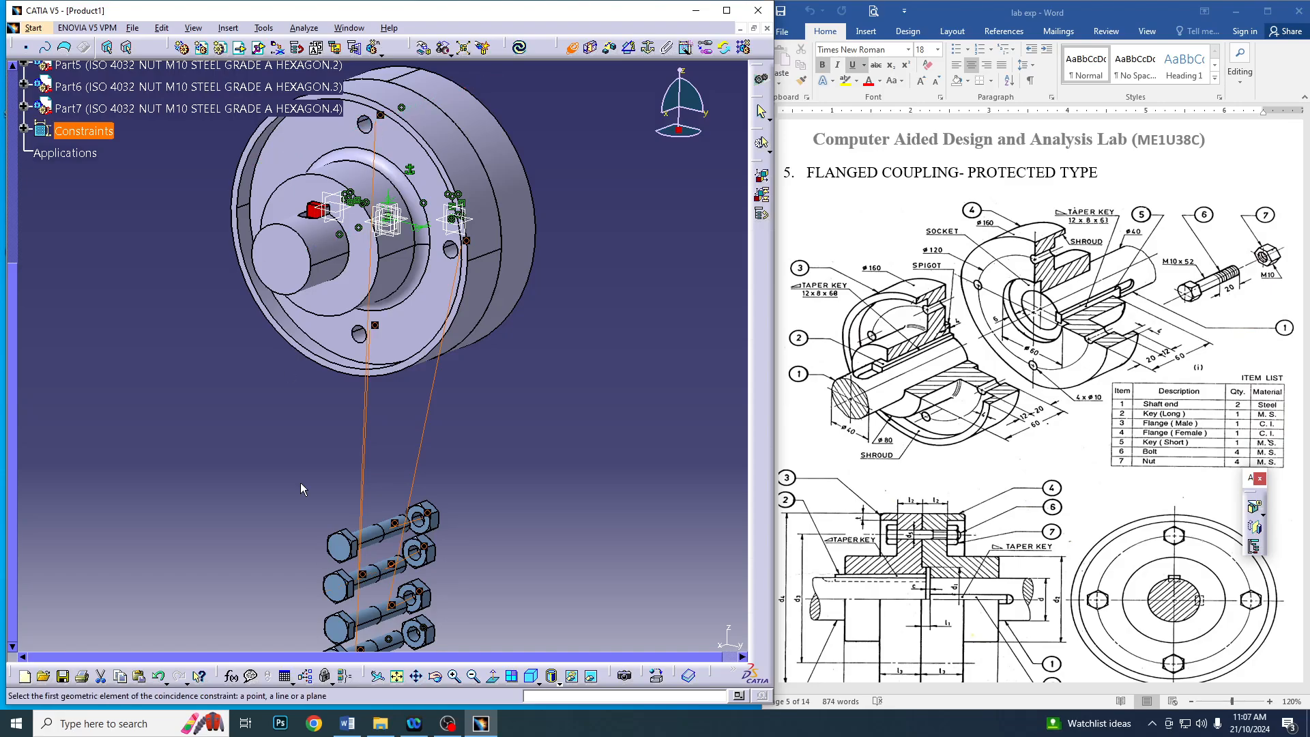
Make the highest bolt's axis coincident with the left-hand hole in Flange Male and update the assembly
click(370, 546)
middle_drag(274, 367, 345, 375)
click(258, 209)
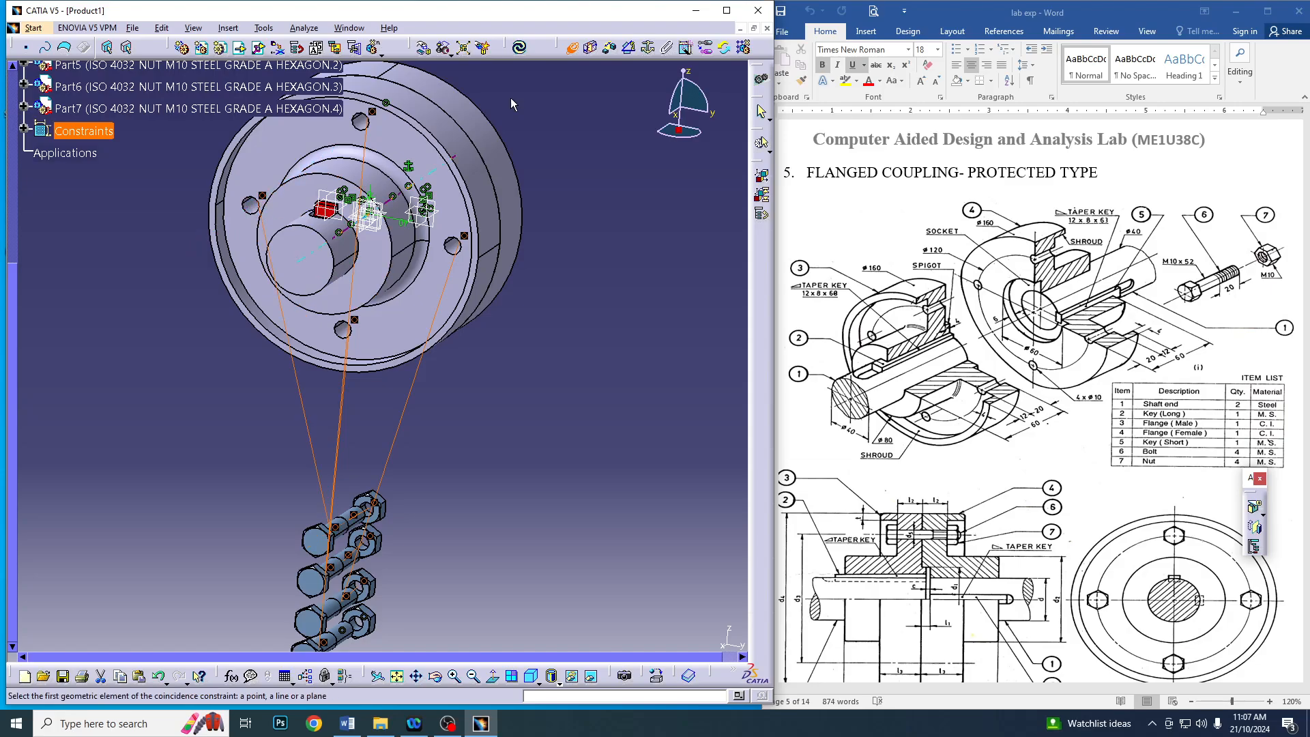
click(521, 49)
Pull all four bolts outward along the X axis with Manipulation so their heads stand clear of Flange Male
middle_drag(571, 325, 348, 387)
mouse_move(352, 445)
middle_down()
mouse_move(312, 456)
mouse_move(380, 450)
mouse_move(321, 450)
mouse_move(336, 452)
middle_up()
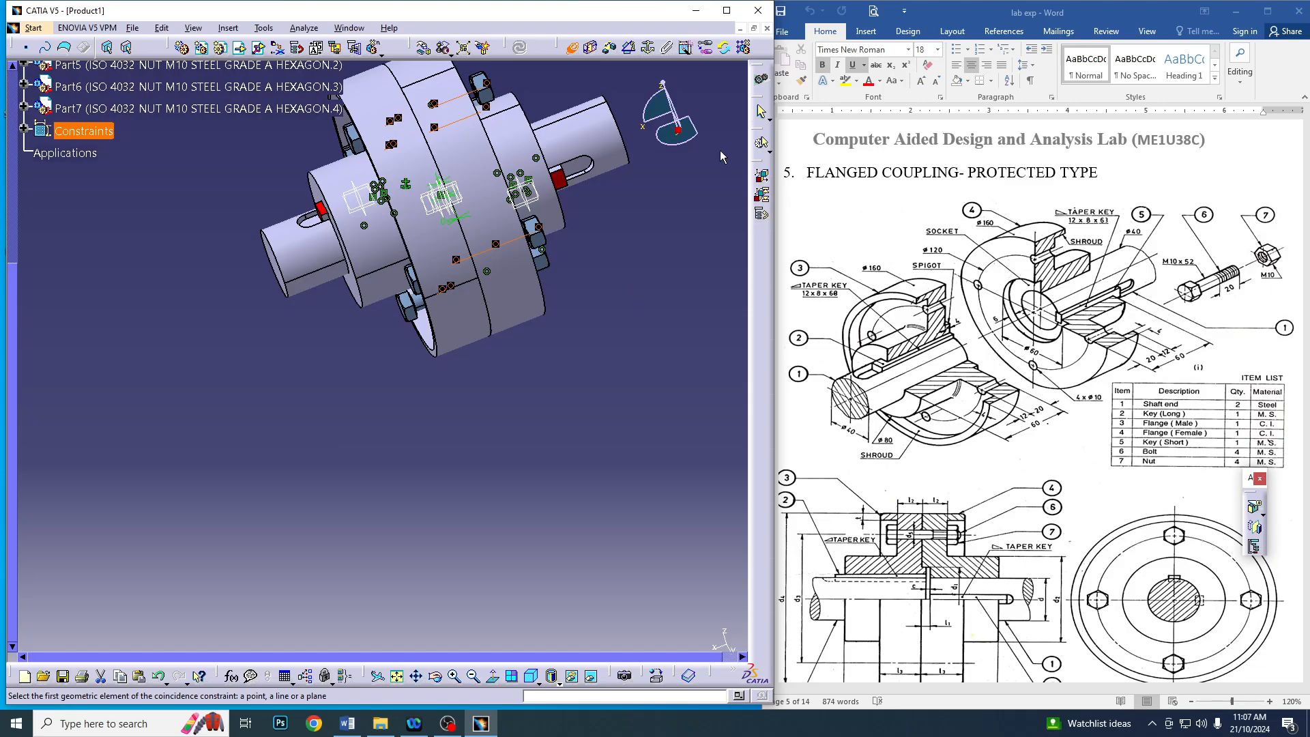
click(423, 47)
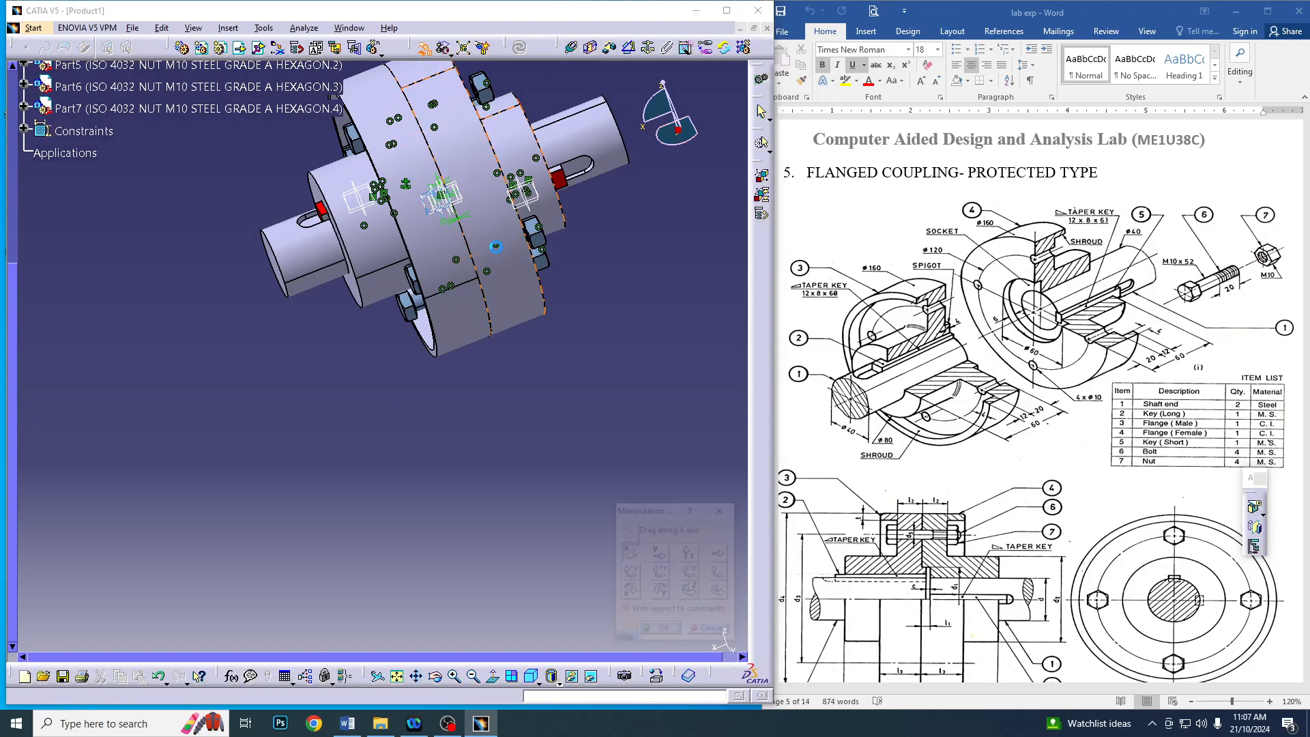
middle_drag(590, 368, 605, 390)
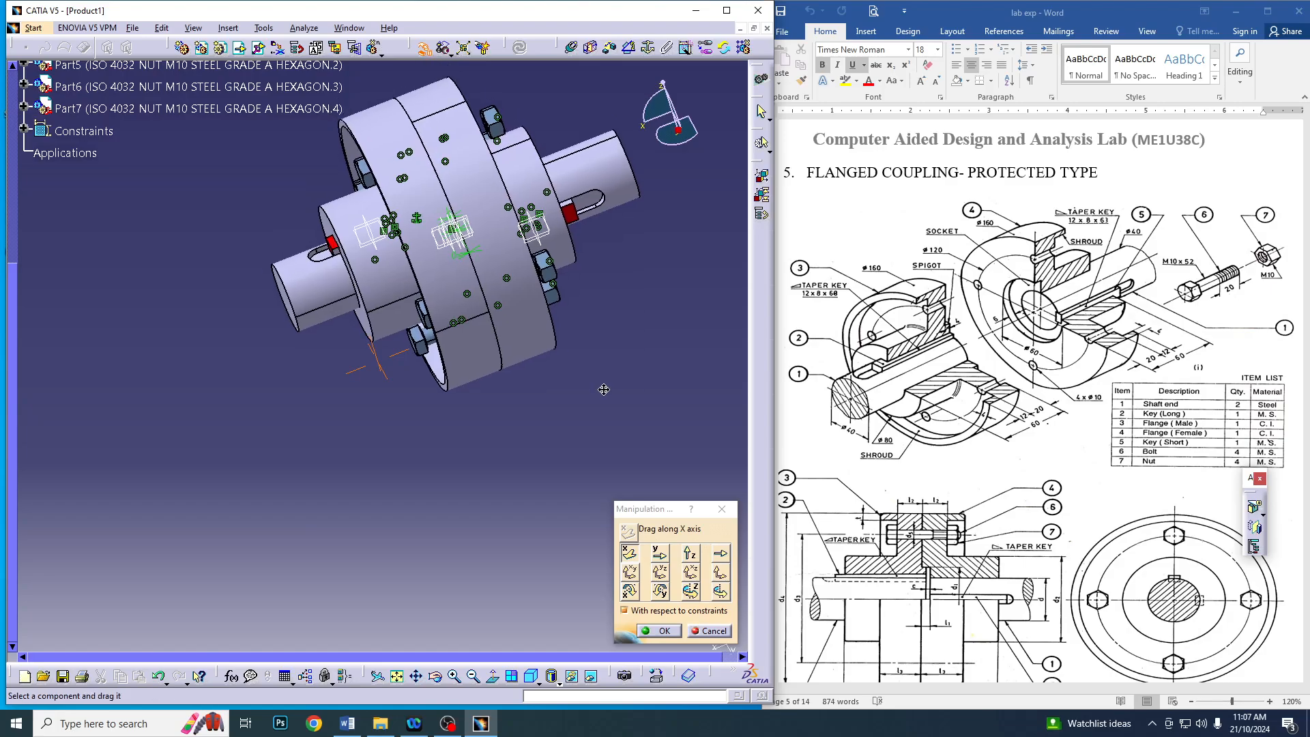
drag(427, 354, 338, 388)
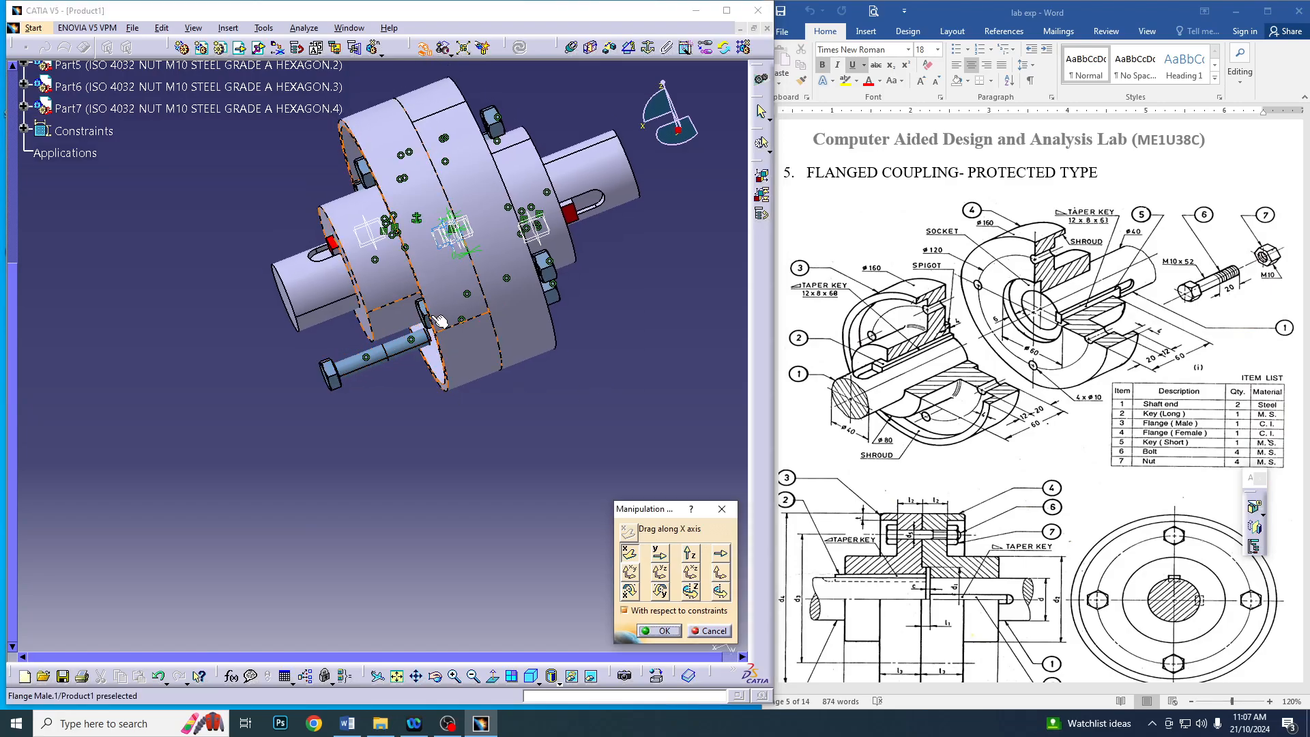
drag(419, 316, 292, 350)
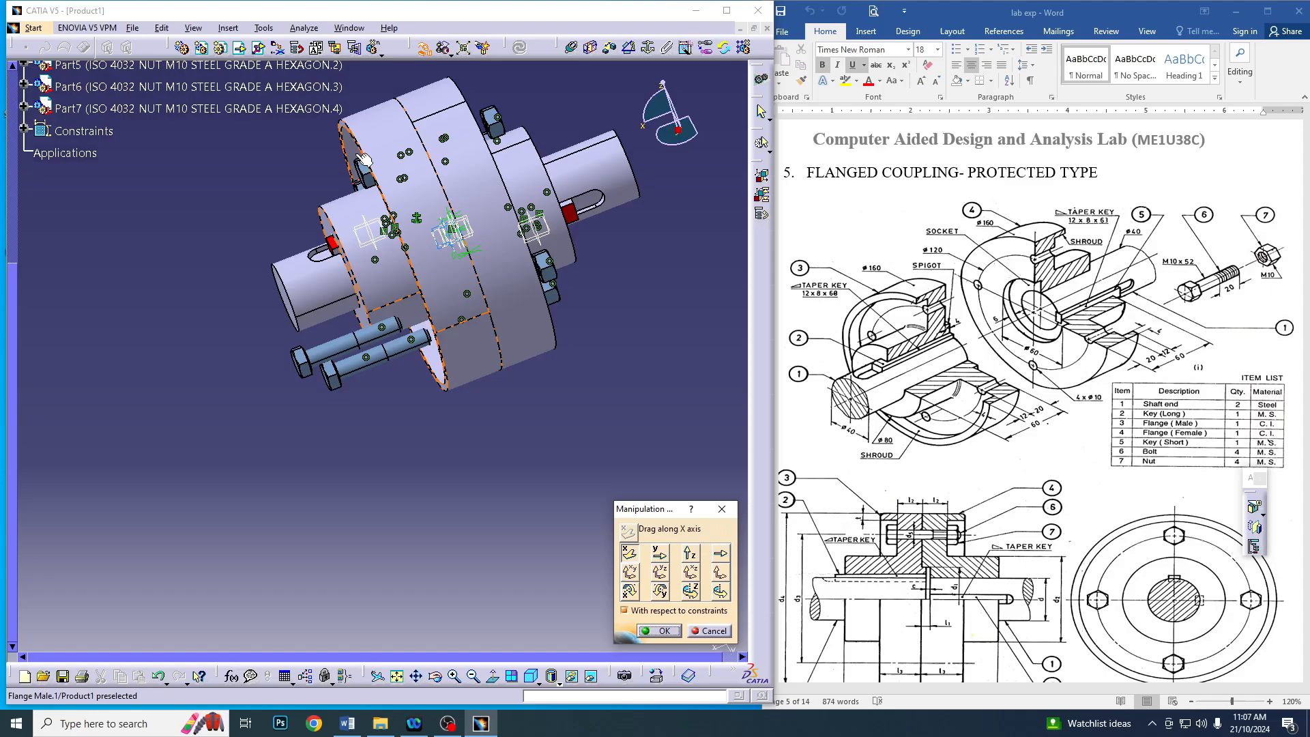
drag(362, 170, 266, 205)
middle_drag(268, 157, 319, 220)
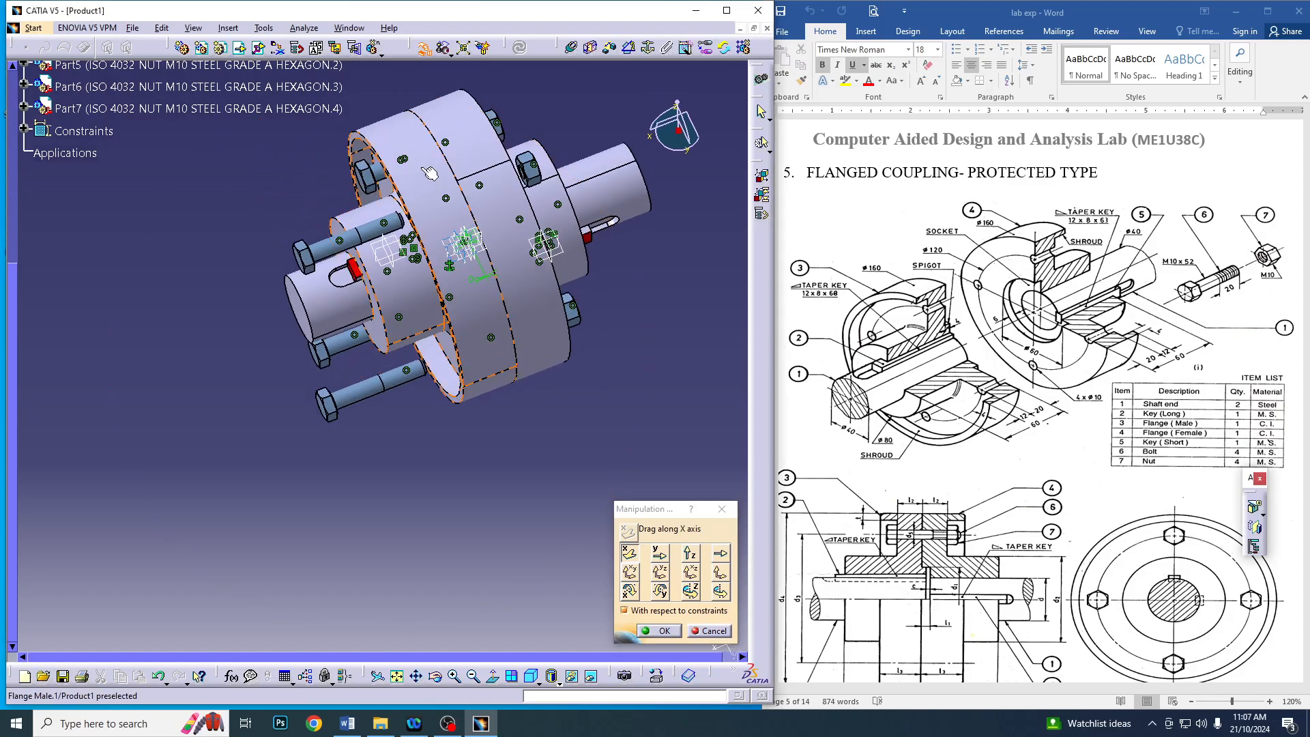
drag(370, 176, 265, 215)
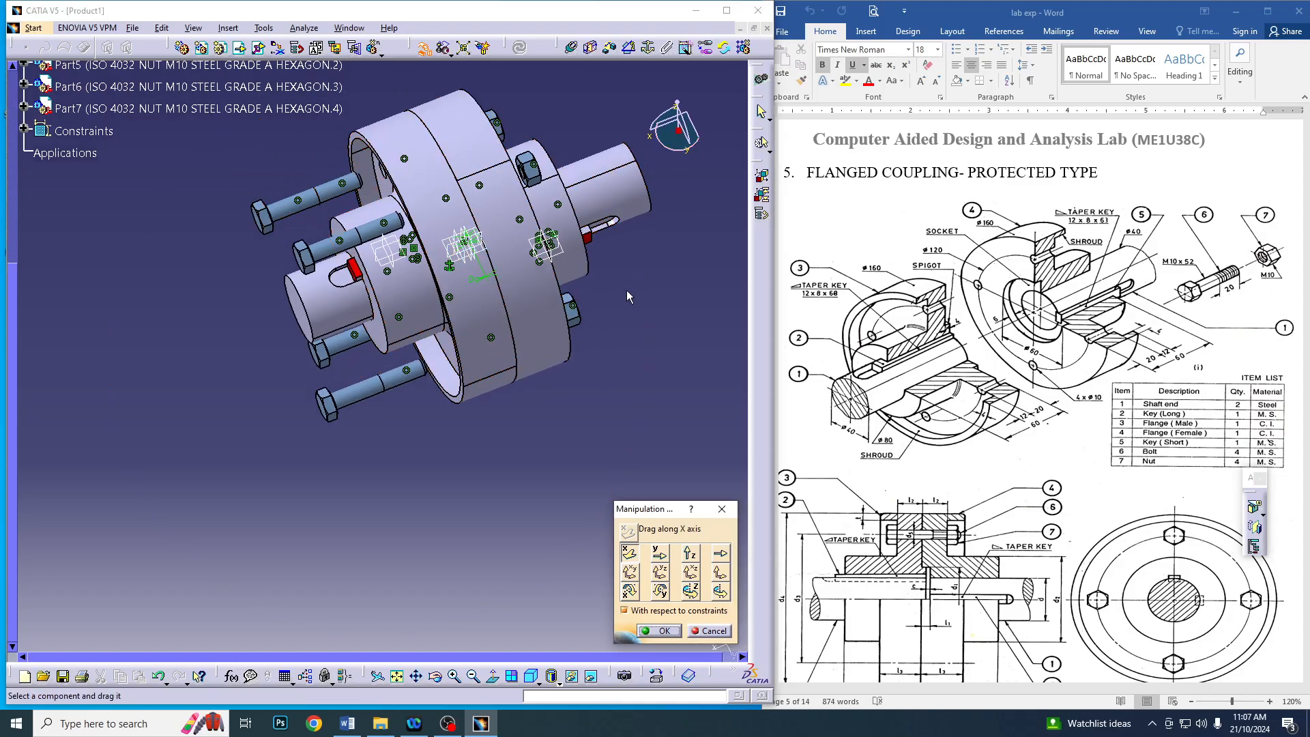
Move the four nuts outward along the X axis, away from the opposite flange, and accept the manipulation
middle_drag(628, 297, 564, 351)
drag(530, 356, 577, 359)
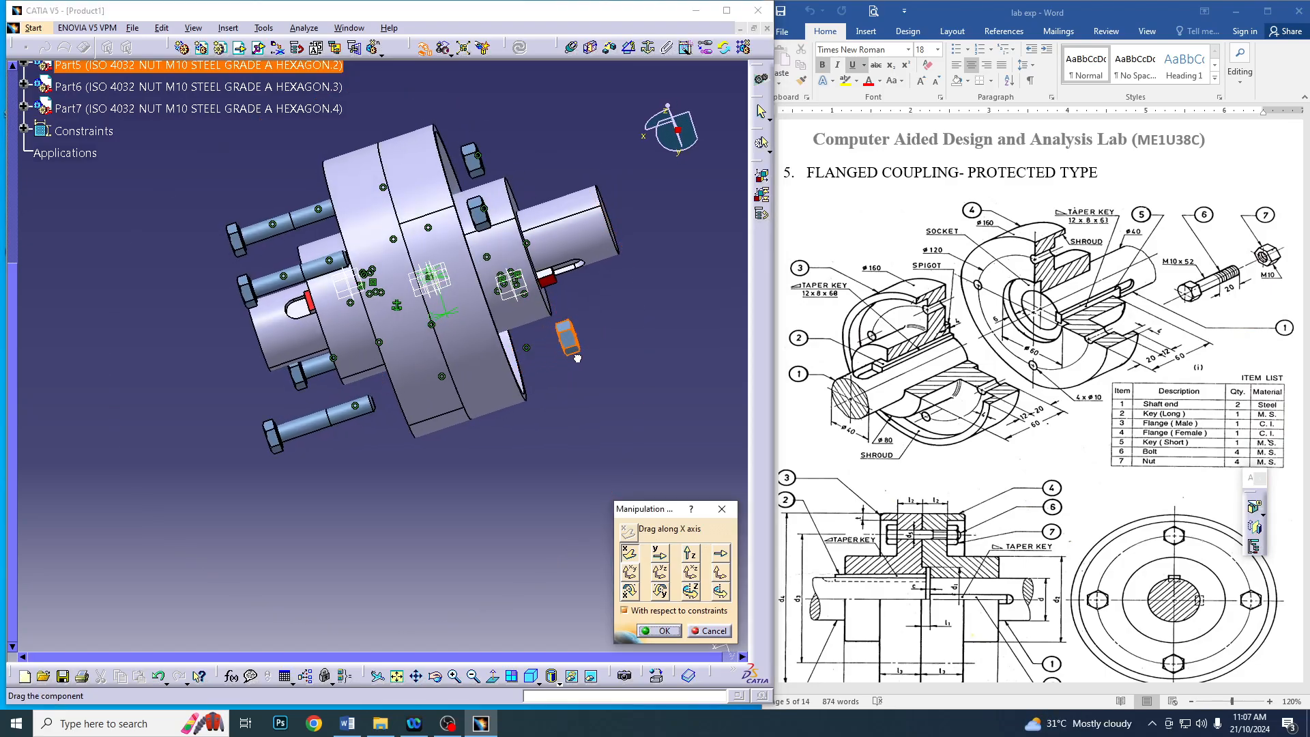
drag(486, 215, 565, 191)
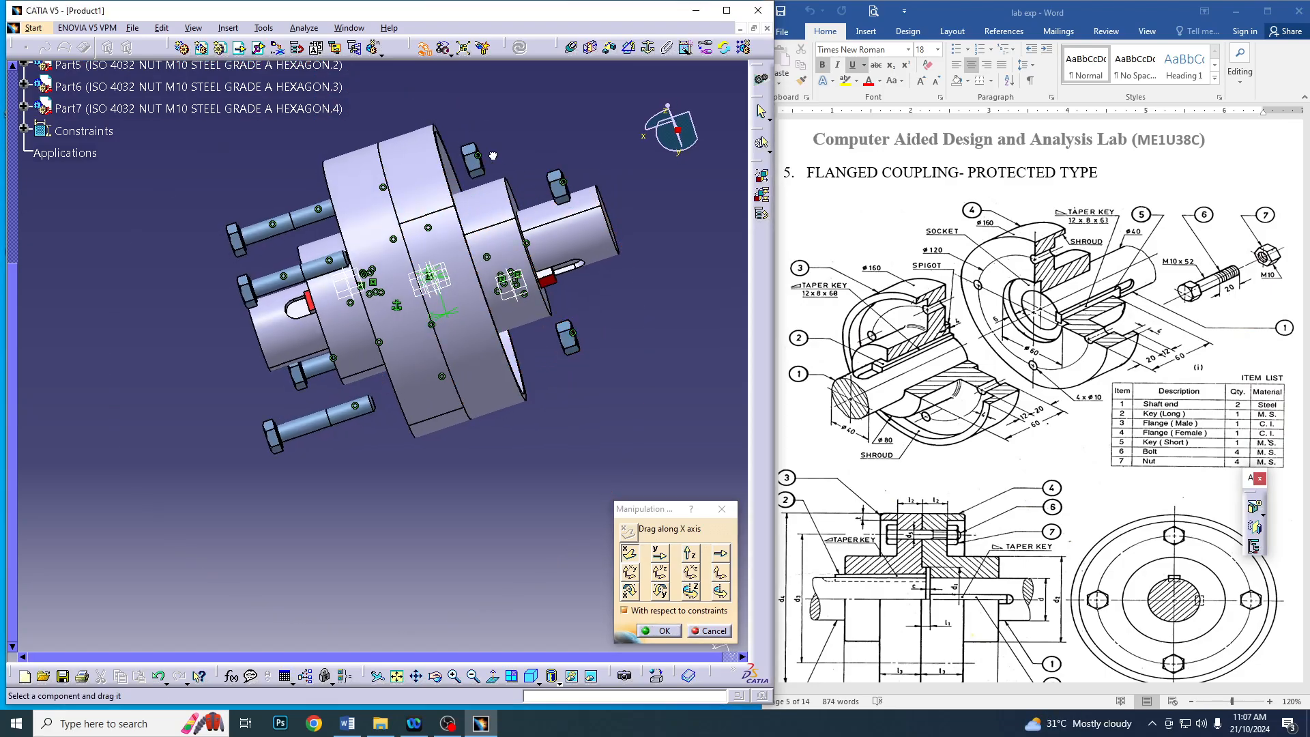
drag(485, 164, 520, 156)
middle_drag(602, 279, 211, 384)
drag(248, 337, 169, 348)
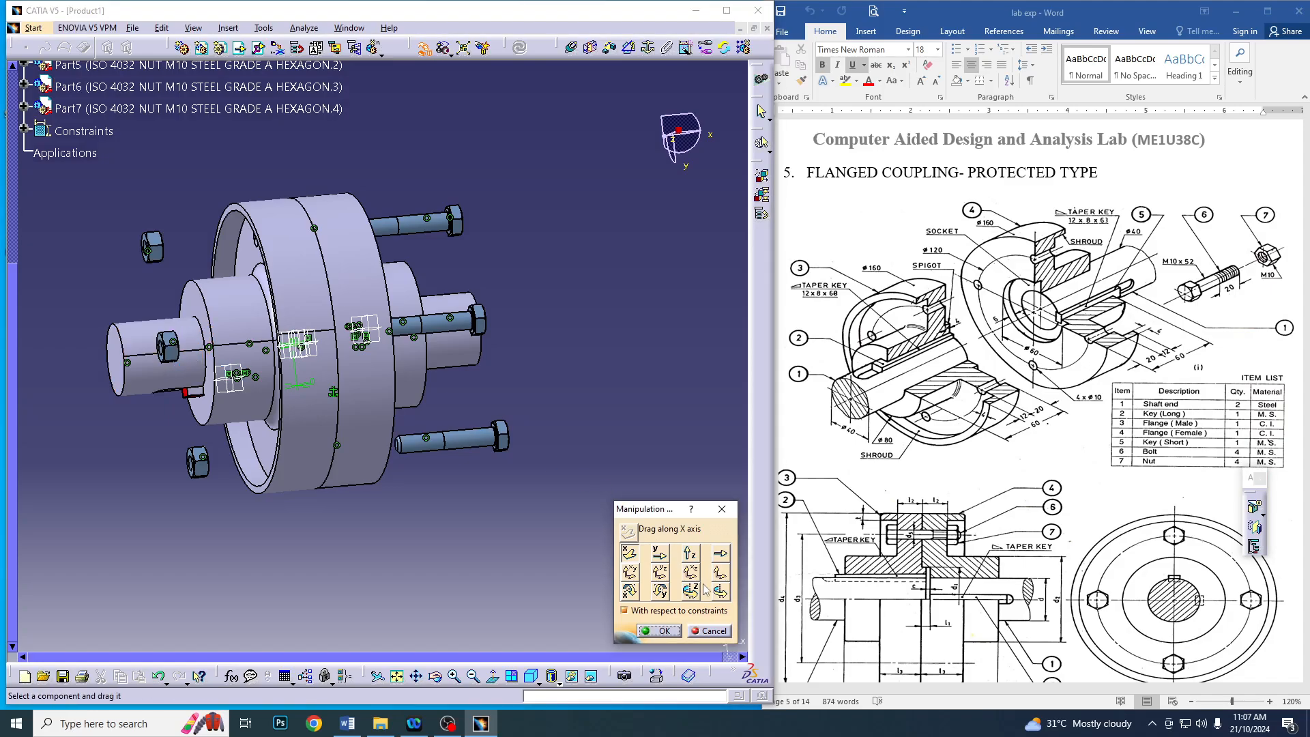
click(662, 631)
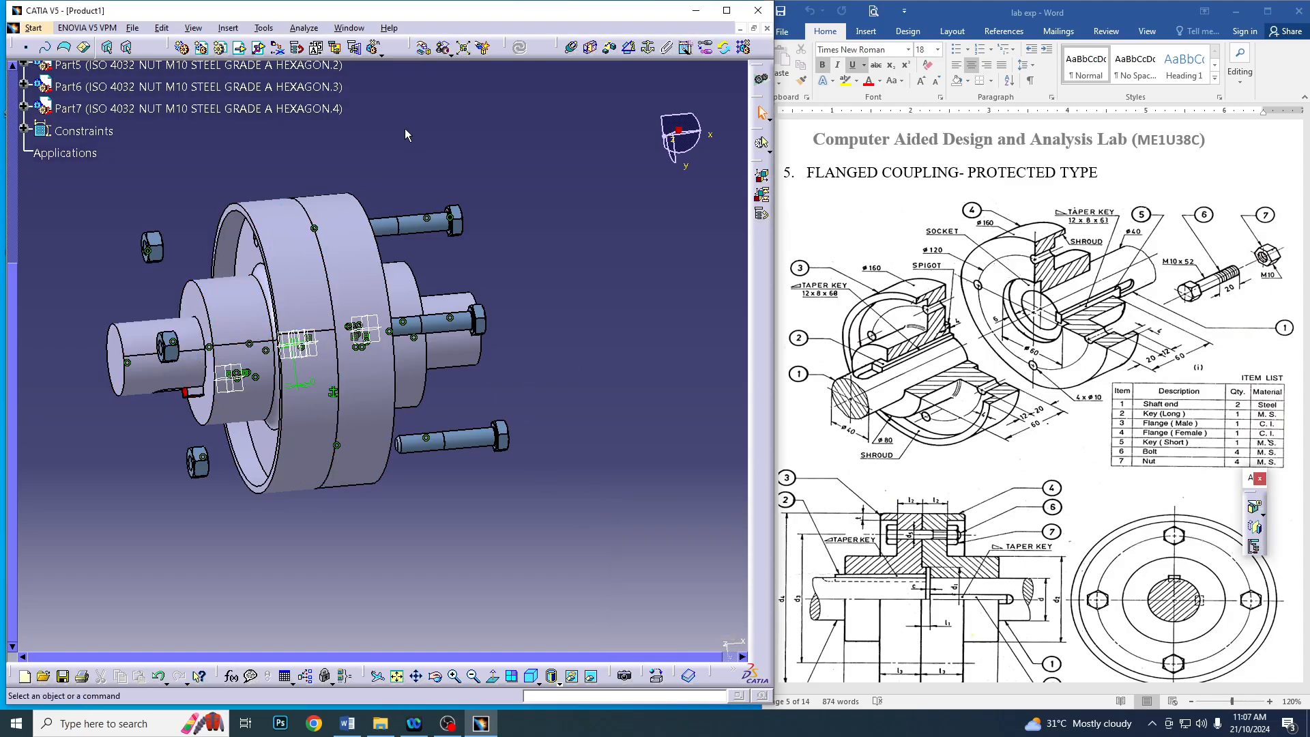
Create a contact constraint between the underside of one bolt's head and the recessed face of Flange Male
click(591, 48)
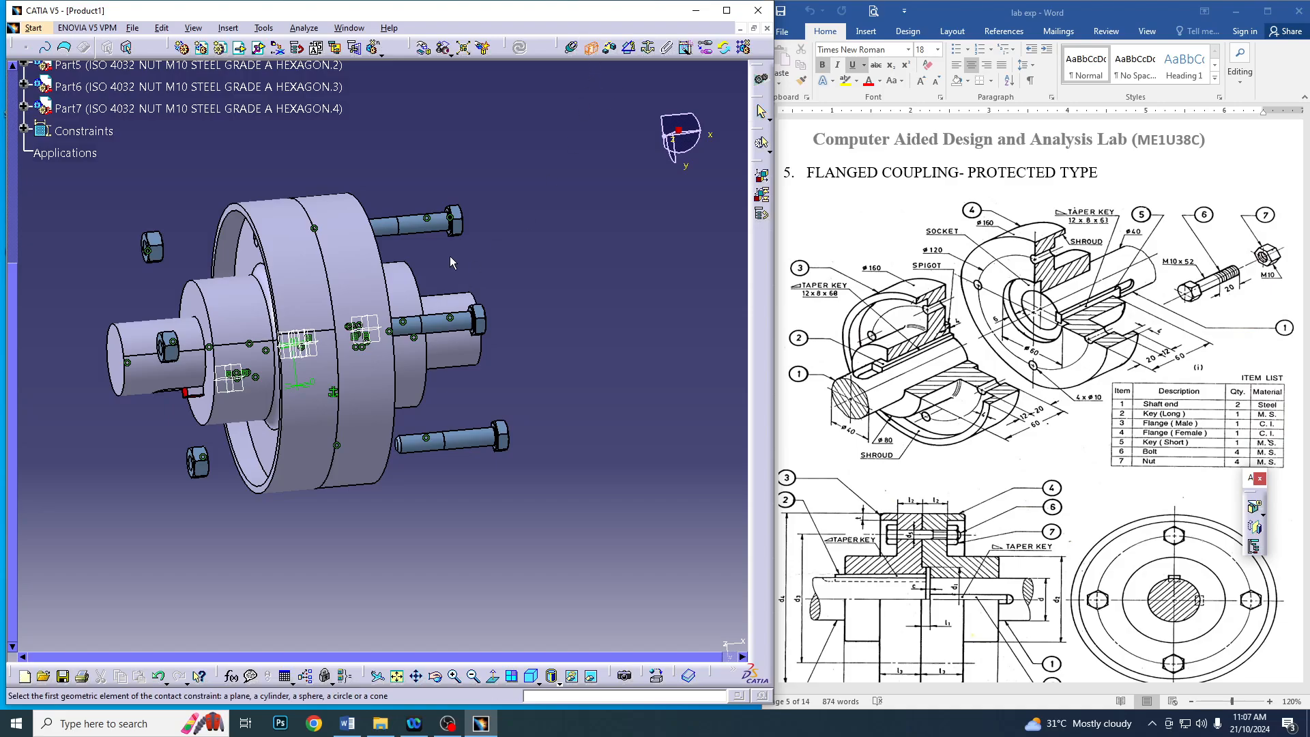
middle_drag(450, 270, 518, 280)
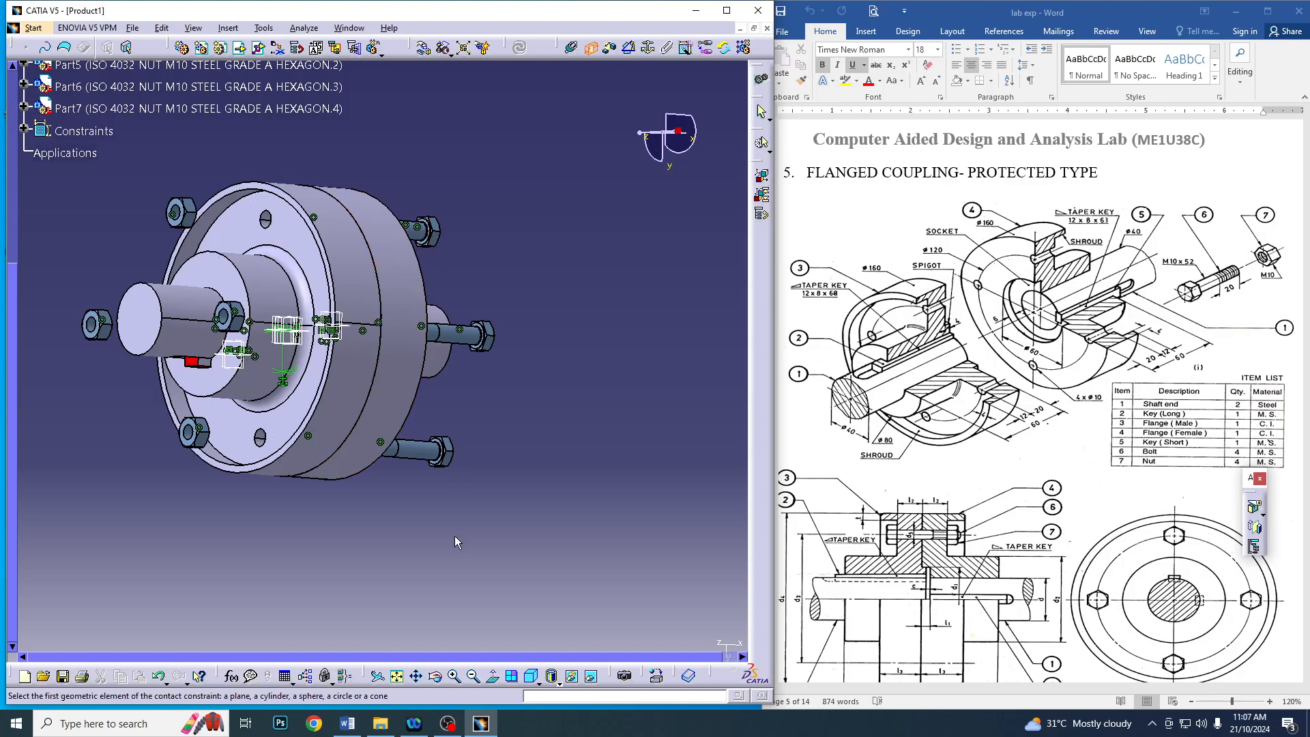
ctrl+middle_drag(456, 543, 464, 175)
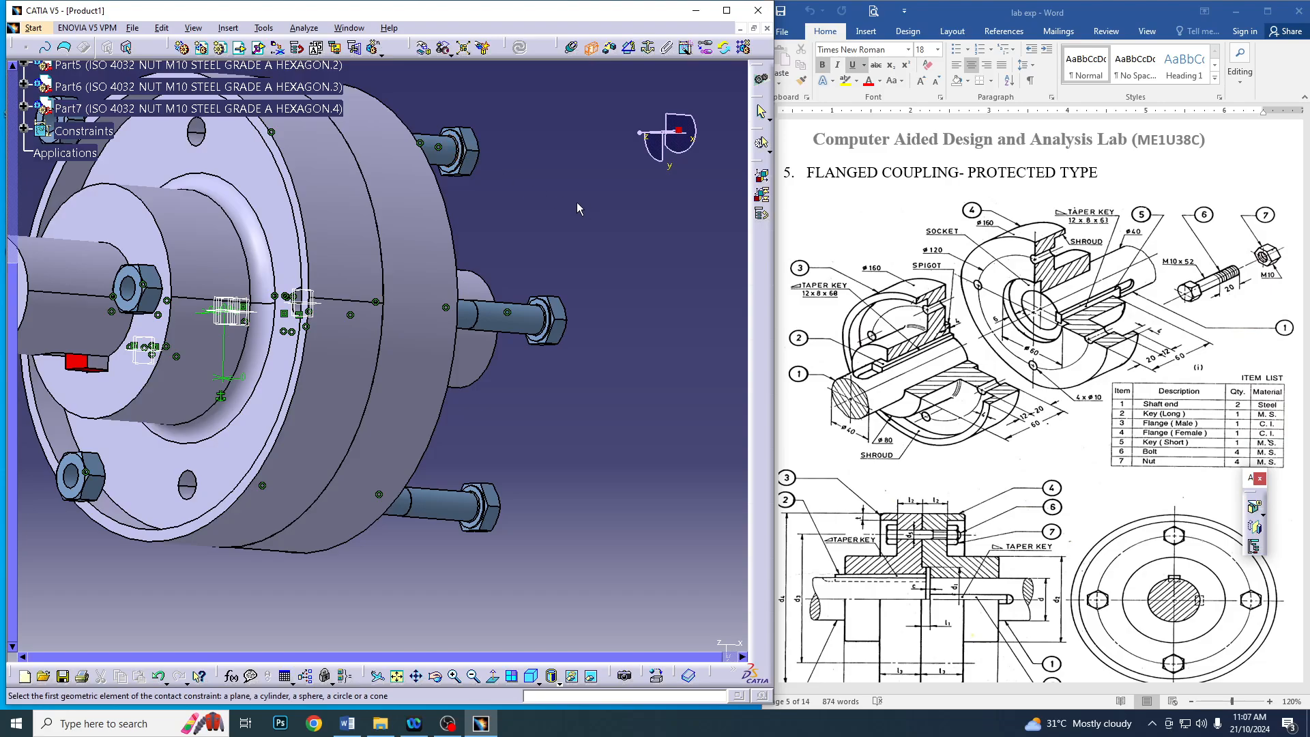
middle_drag(466, 150, 611, 303)
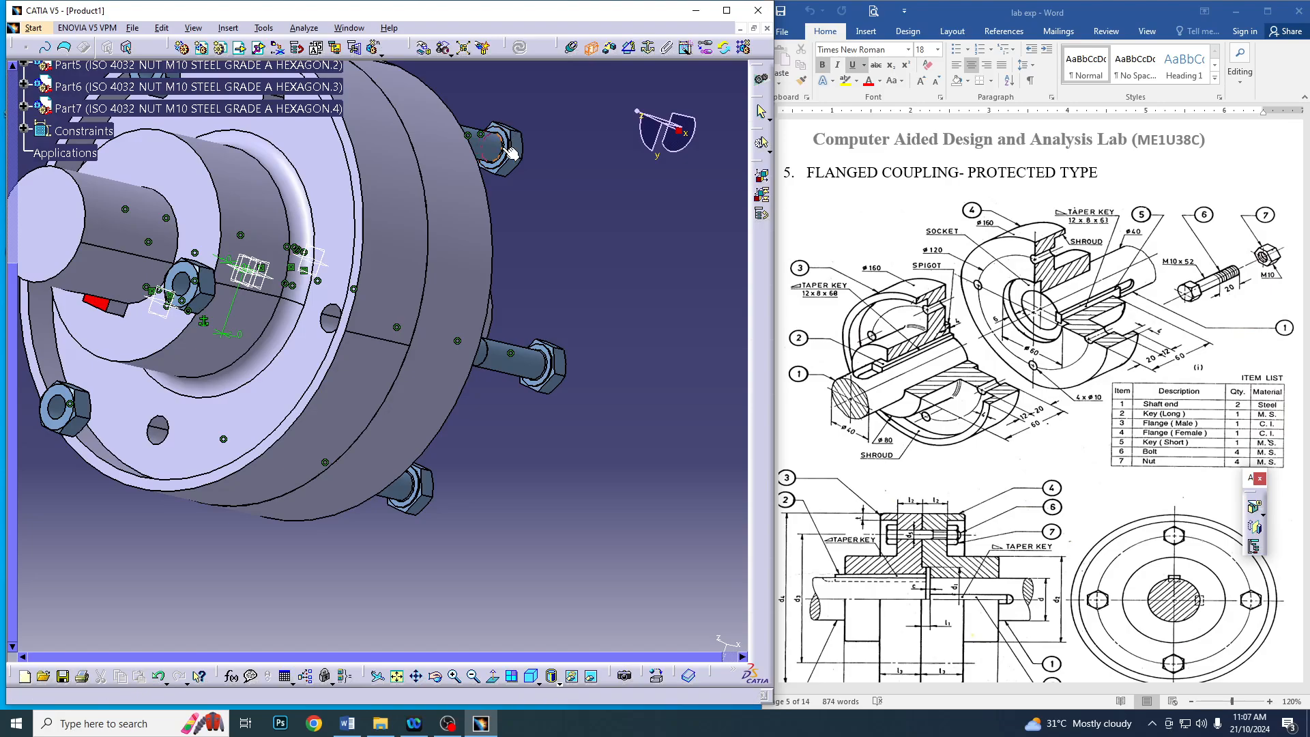
click(454, 676)
middle_drag(551, 276, 526, 442)
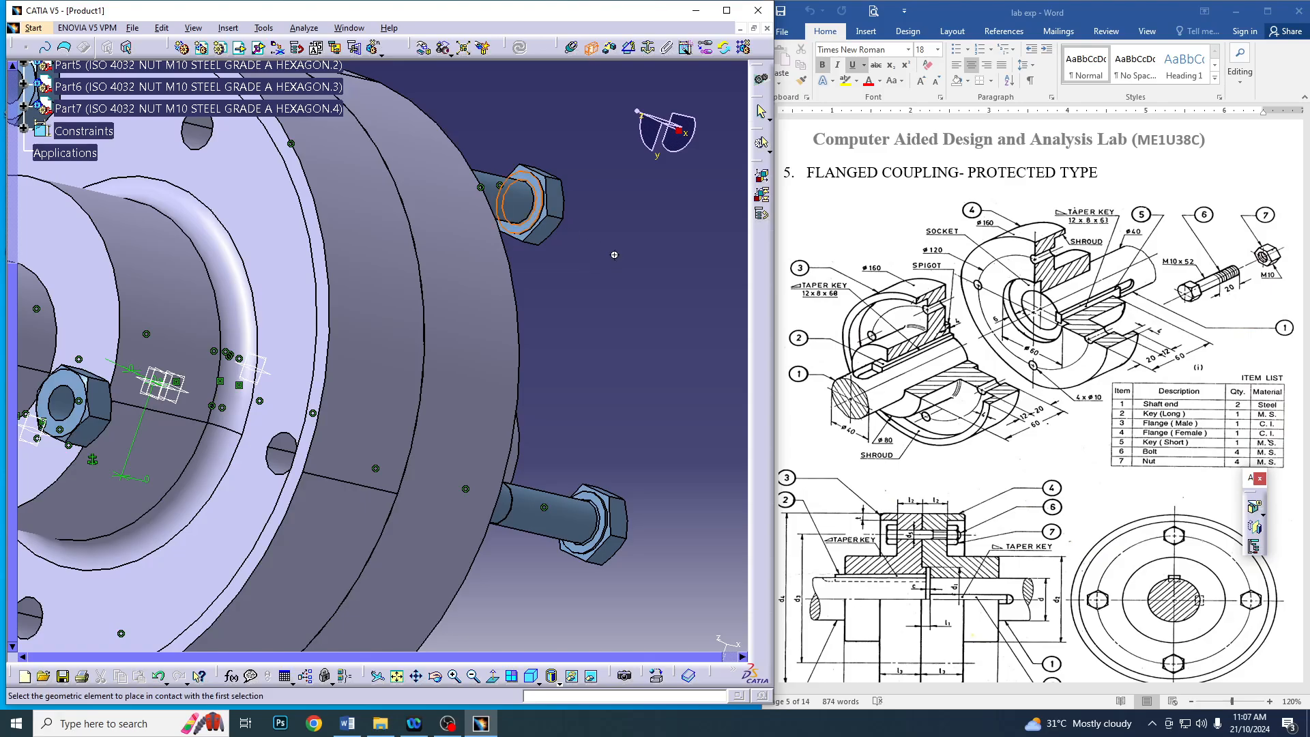
middle_drag(554, 219, 287, 224)
click(300, 225)
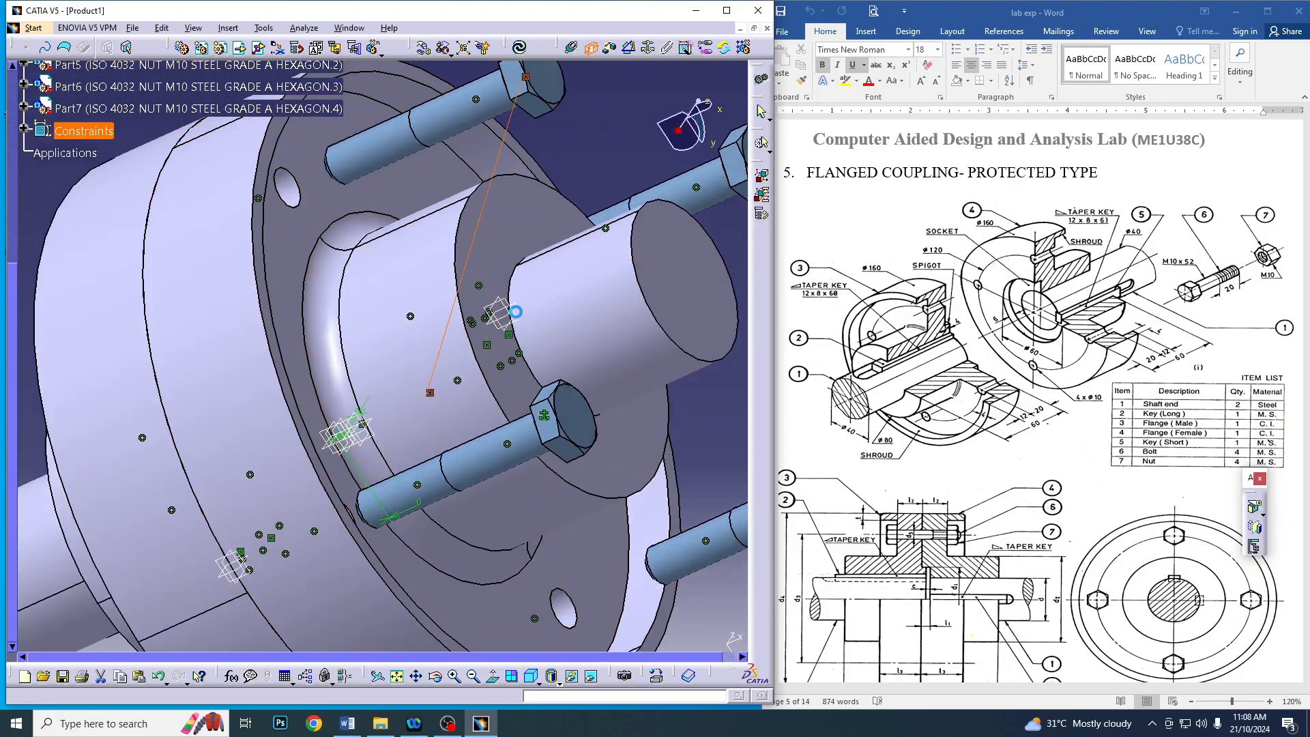
Create contact constraints between the head undersides of two more bolts and the recessed face of Flange Male
middle_drag(75, 376, 401, 313)
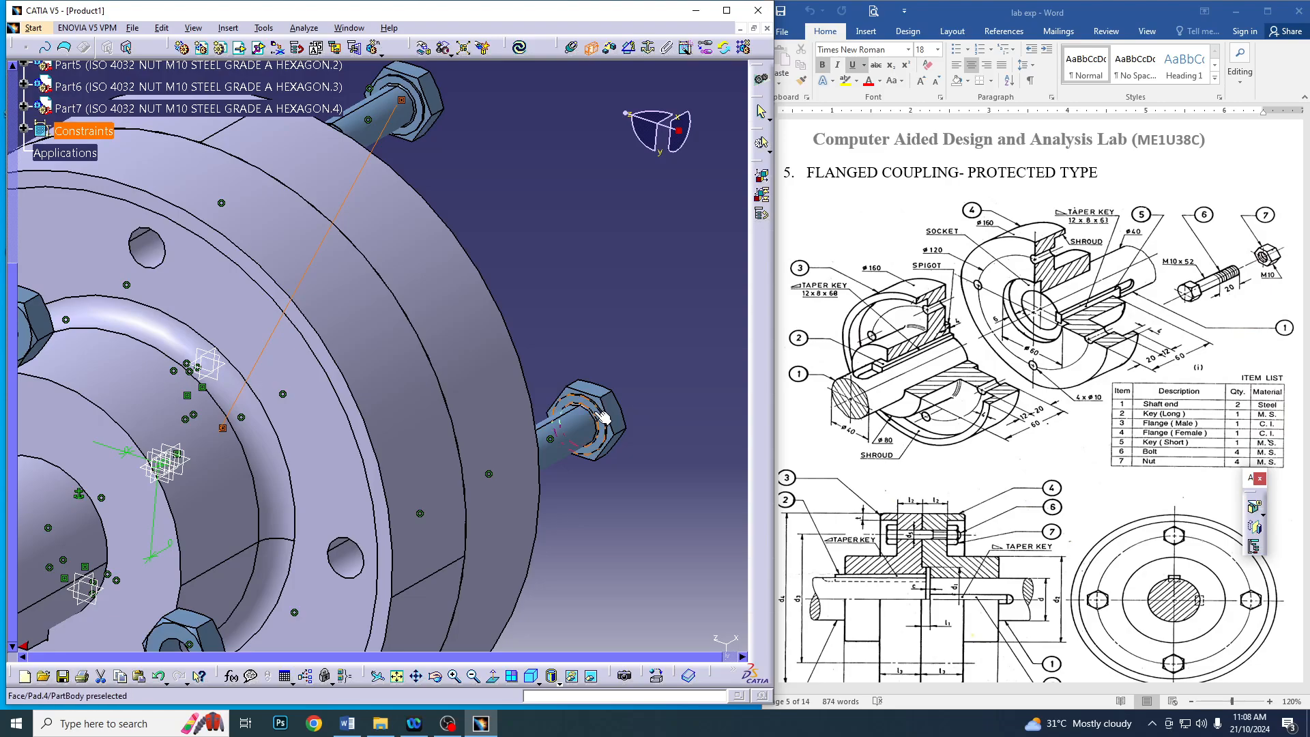
middle_drag(604, 417, 499, 408)
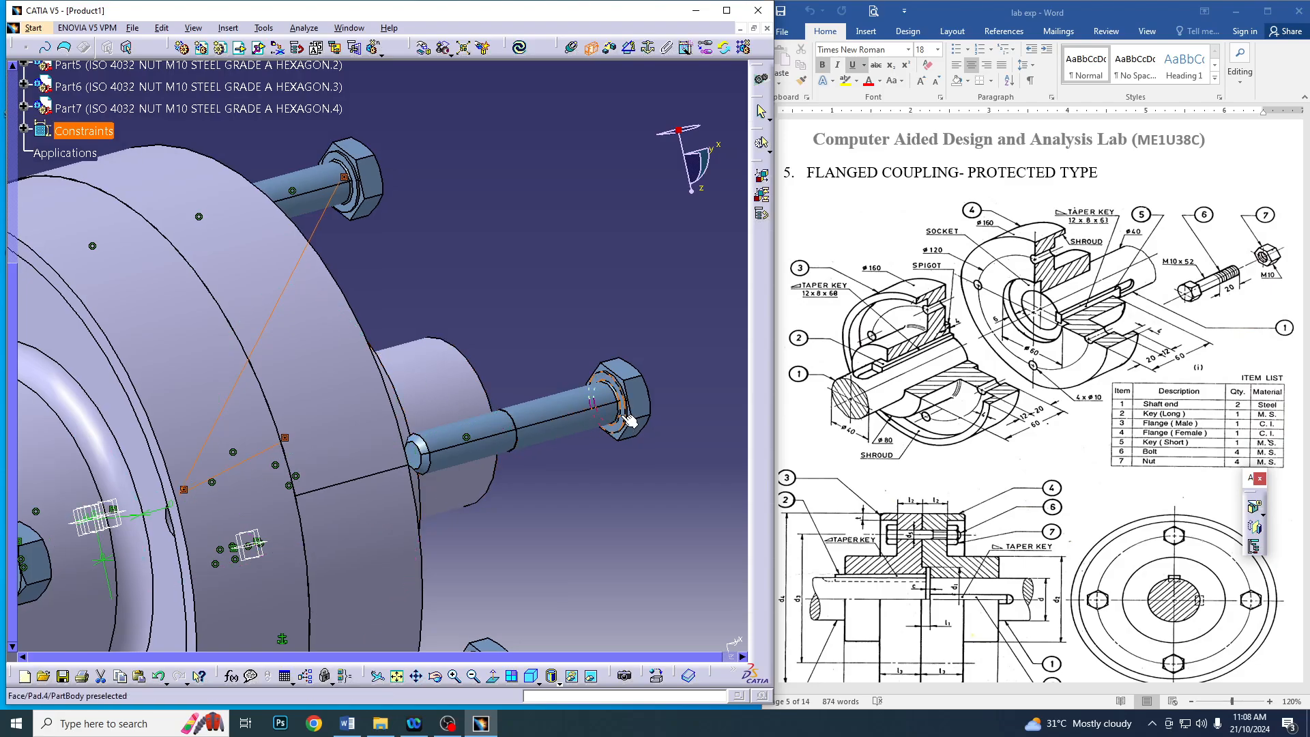
middle_drag(629, 420, 614, 332)
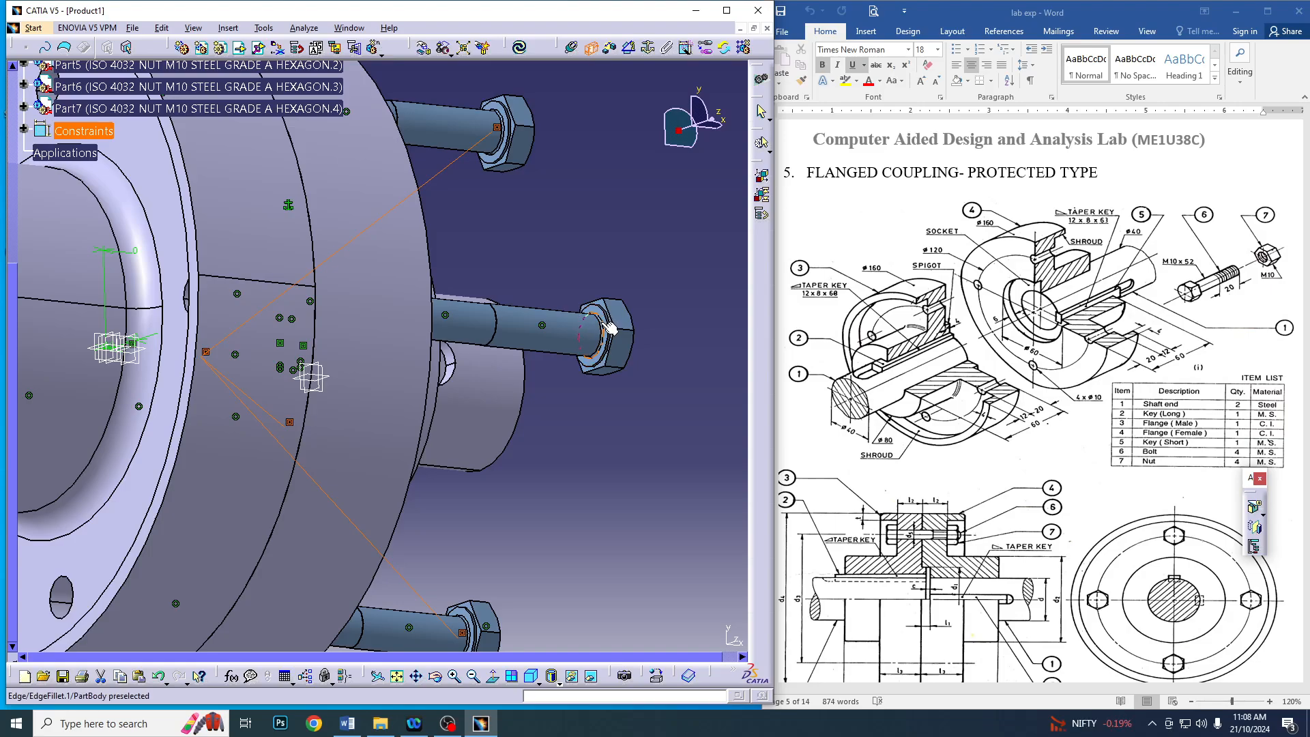
Constrain the last bolt's head underside in contact with the recessed face of Flange Male and update the assembly
click(605, 326)
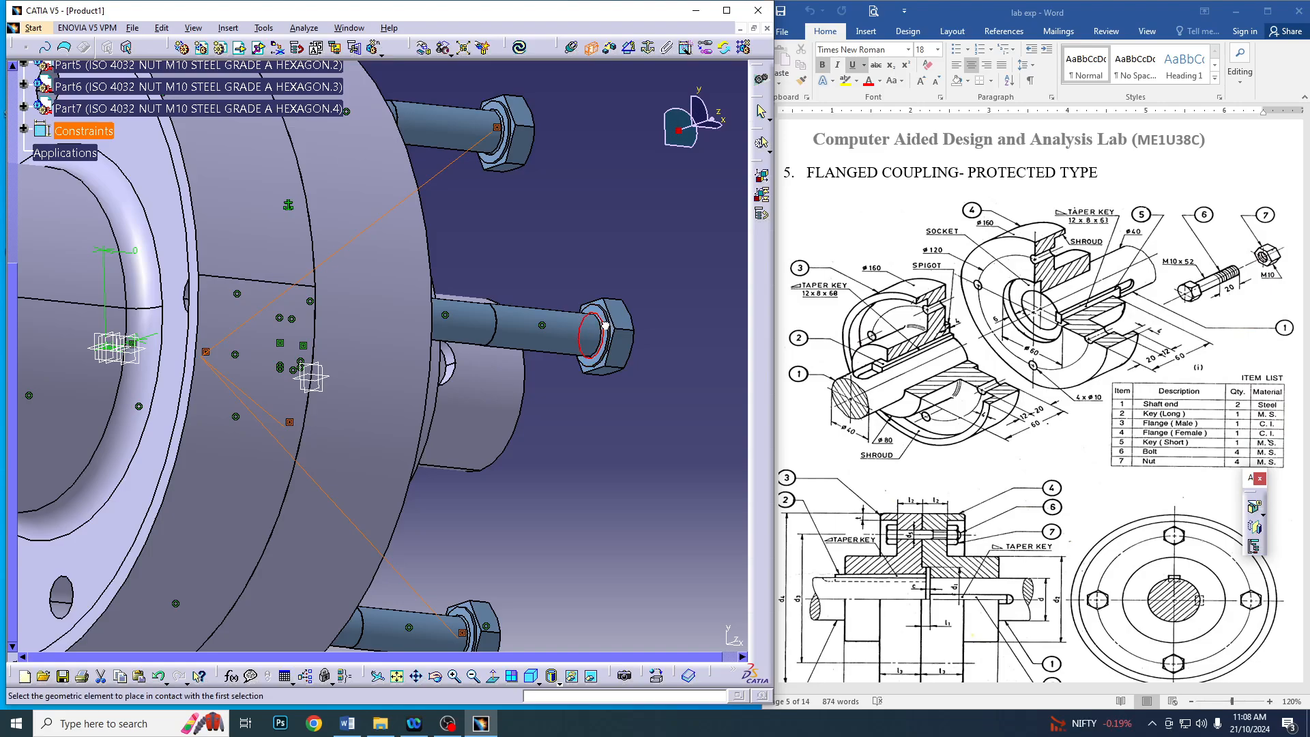
click(591, 54)
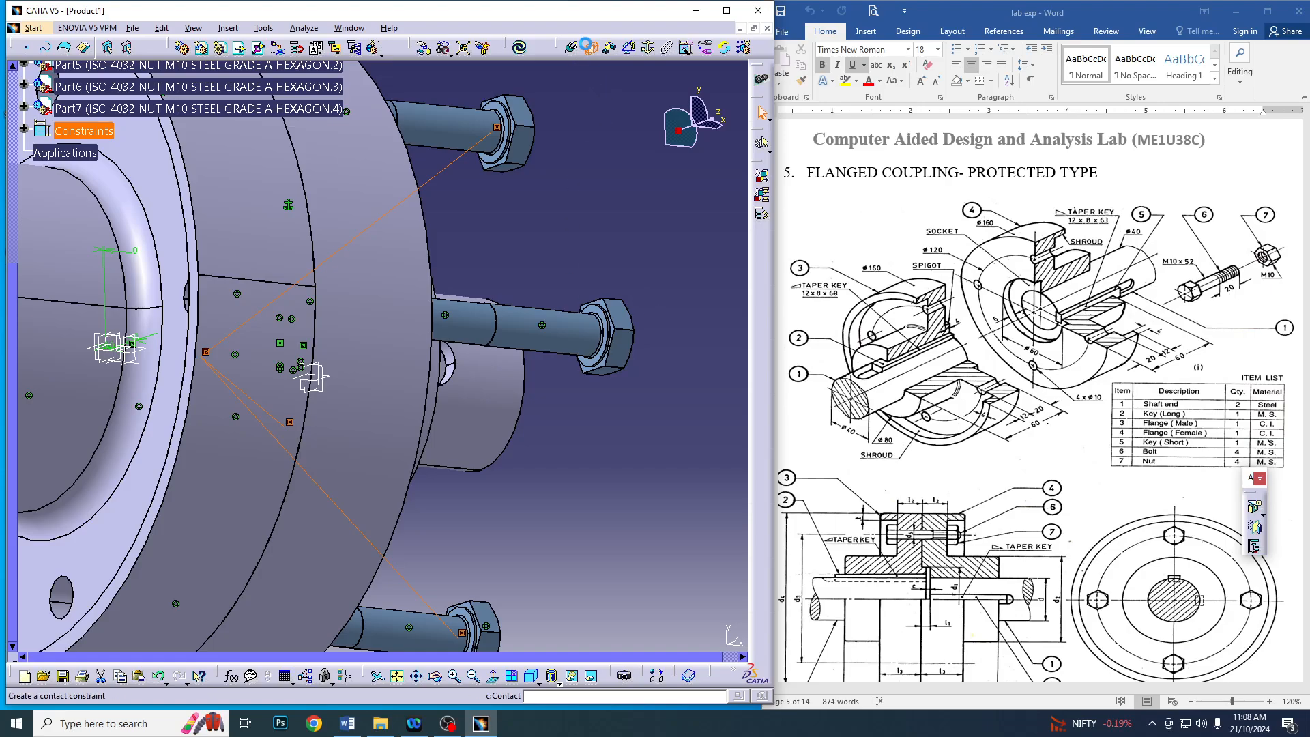
click(587, 47)
middle_drag(588, 430, 611, 440)
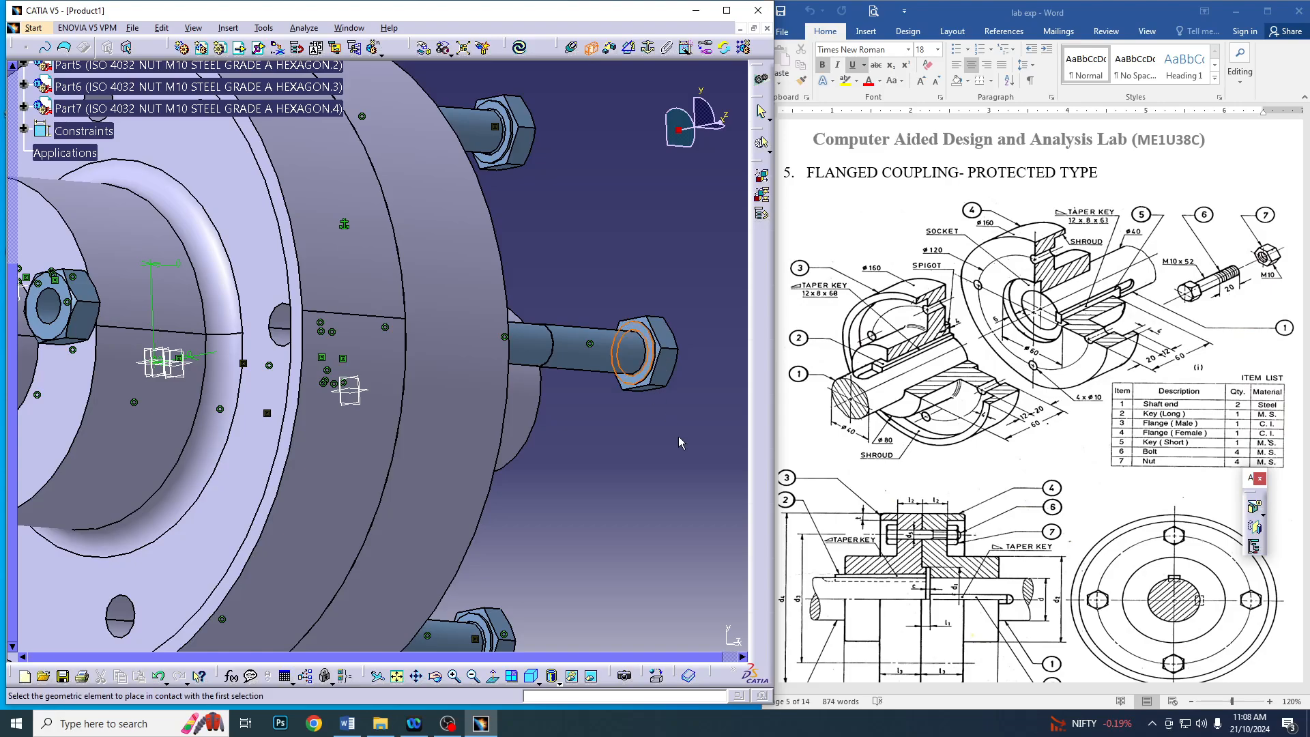
middle_drag(682, 444, 557, 384)
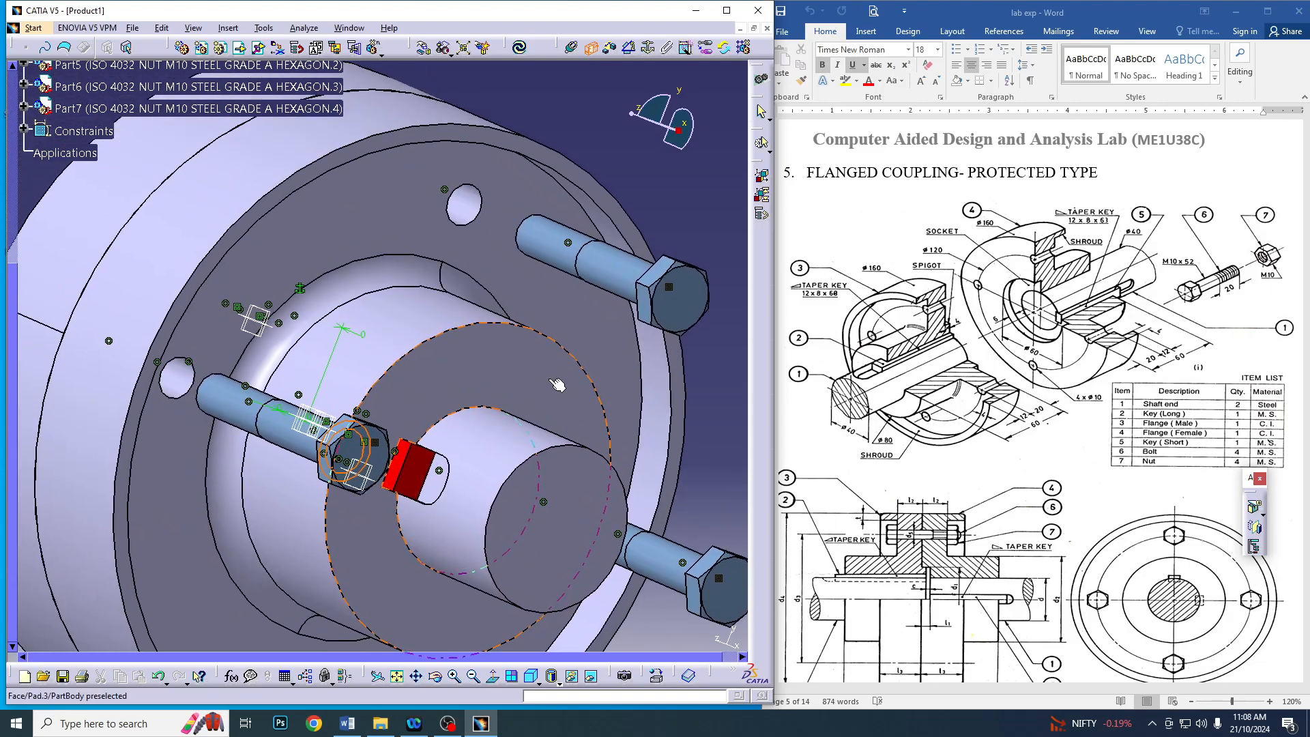
click(357, 224)
click(520, 49)
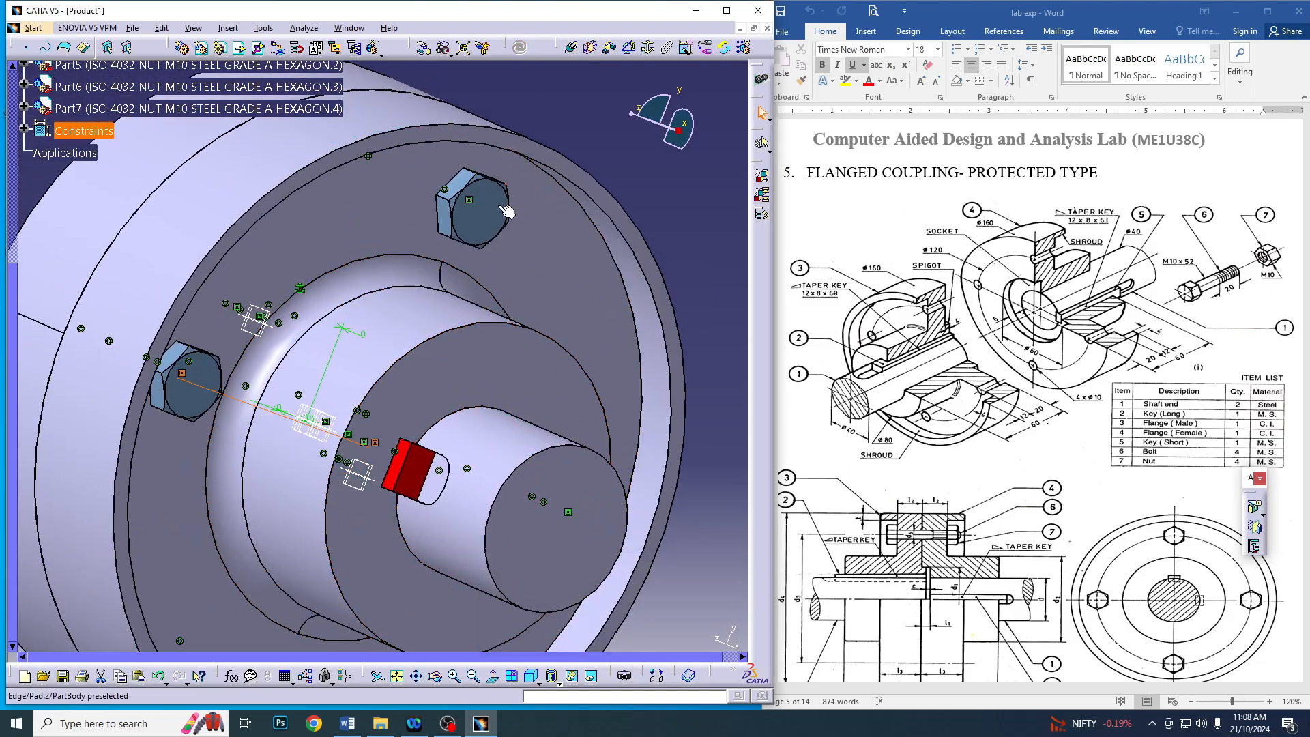
Create contact constraints between the inner faces of two nuts and the recessed face of the opposite flange
middle_drag(285, 480, 365, 190)
click(590, 48)
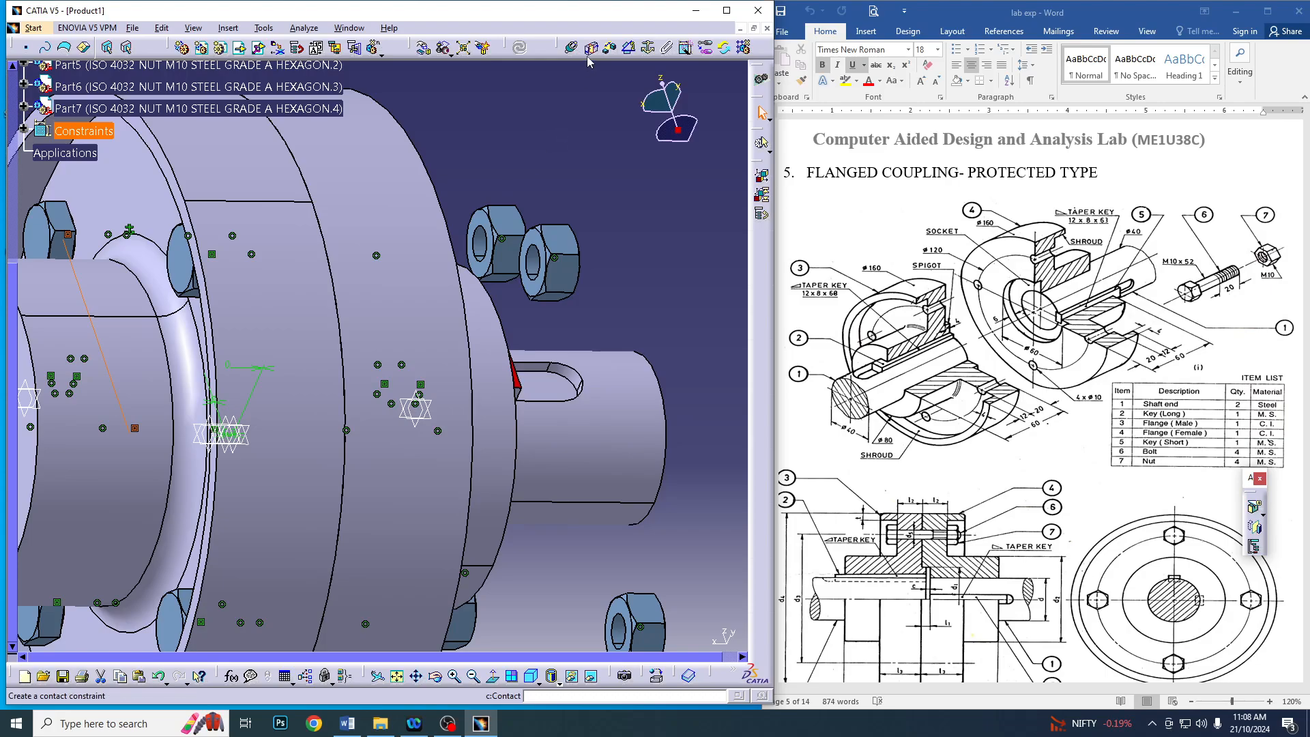
click(542, 279)
middle_drag(616, 277, 393, 290)
click(326, 212)
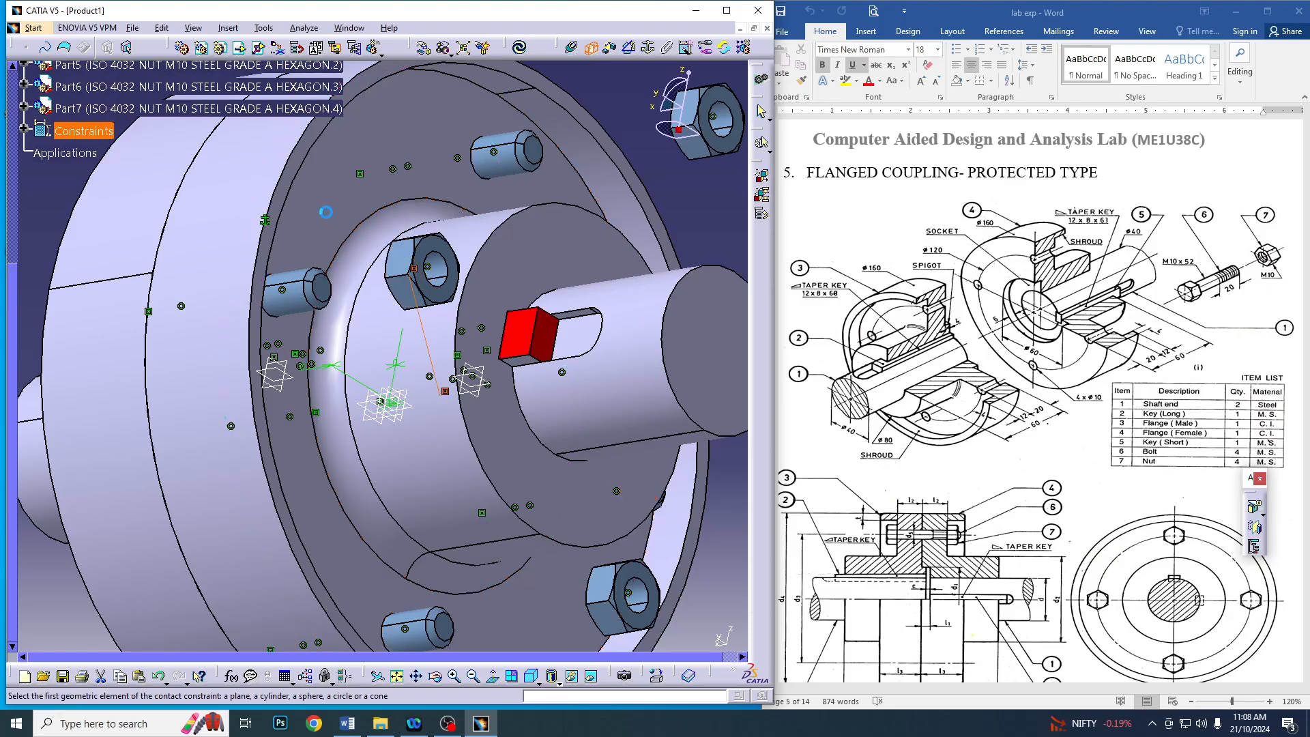
middle_drag(326, 212, 403, 355)
click(522, 321)
click(467, 137)
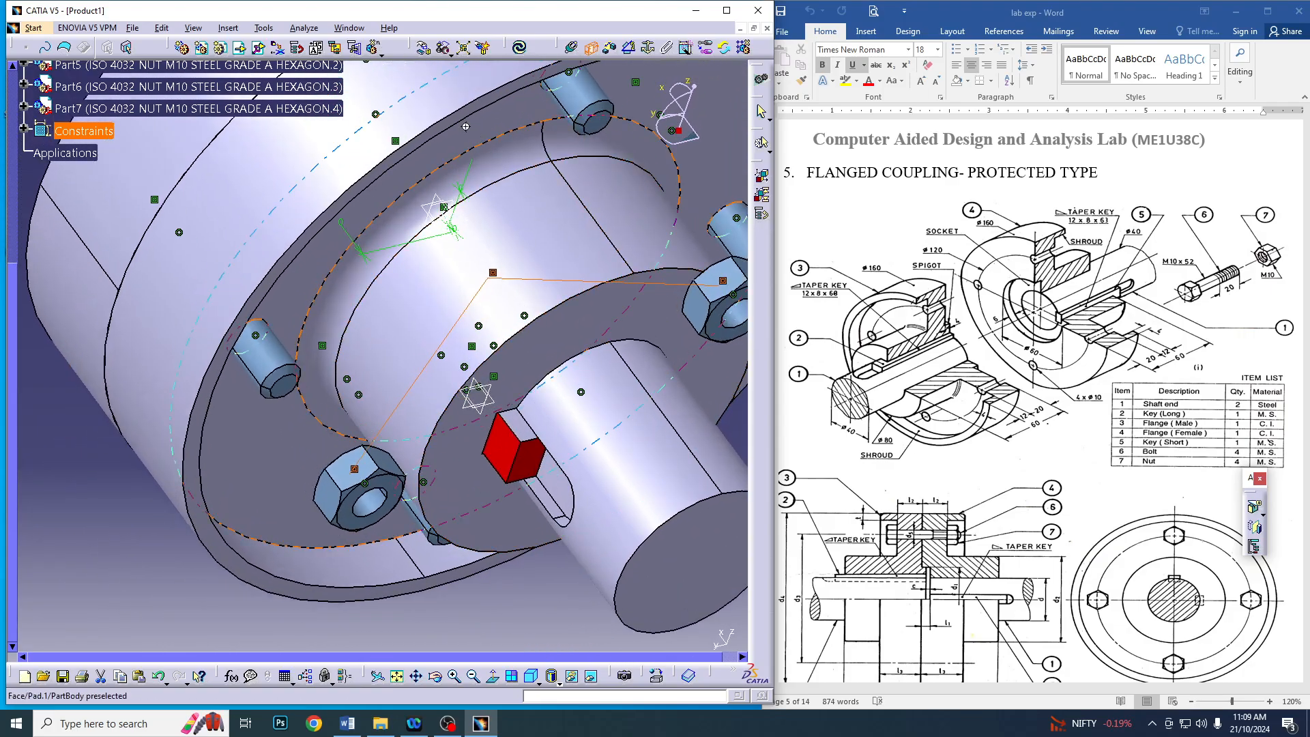
Constrain the remaining two nuts' inner faces in contact with the same recessed flange face and update the assembly
middle_drag(465, 127, 587, 277)
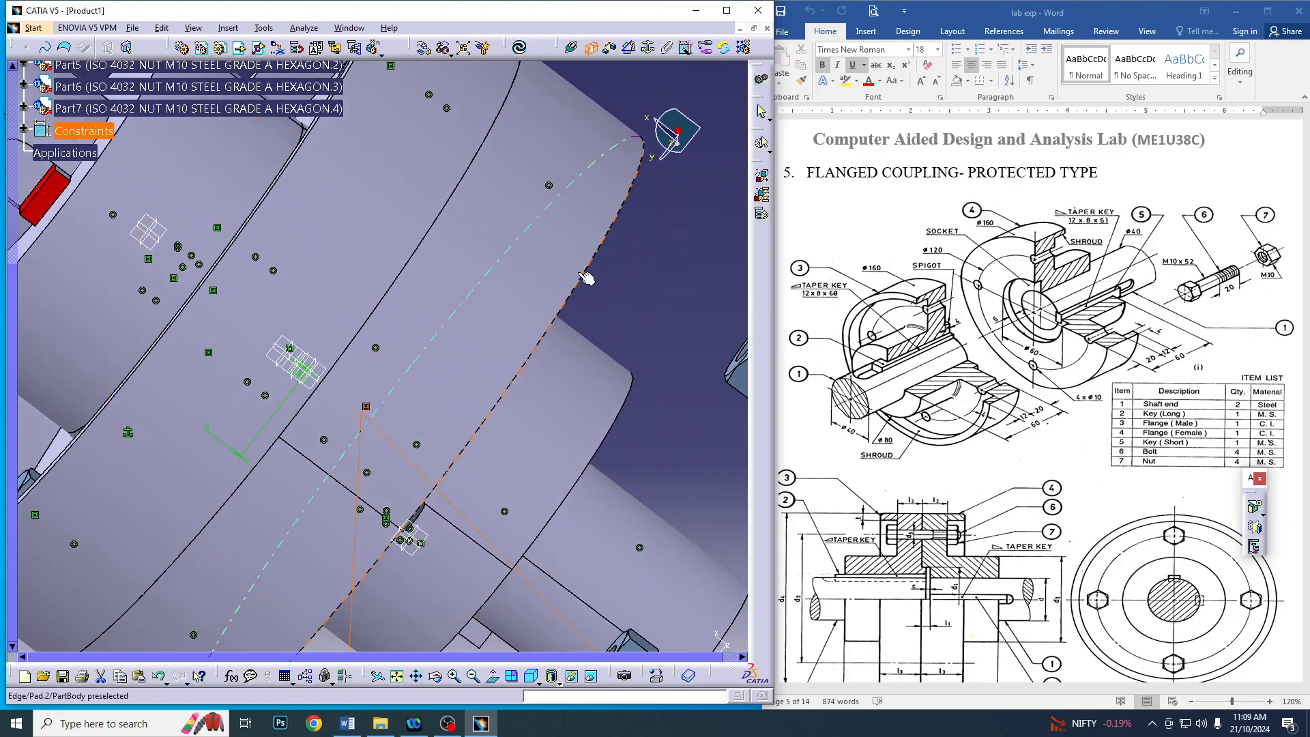
click(473, 676)
click(473, 677)
click(474, 676)
middle_drag(402, 464, 314, 451)
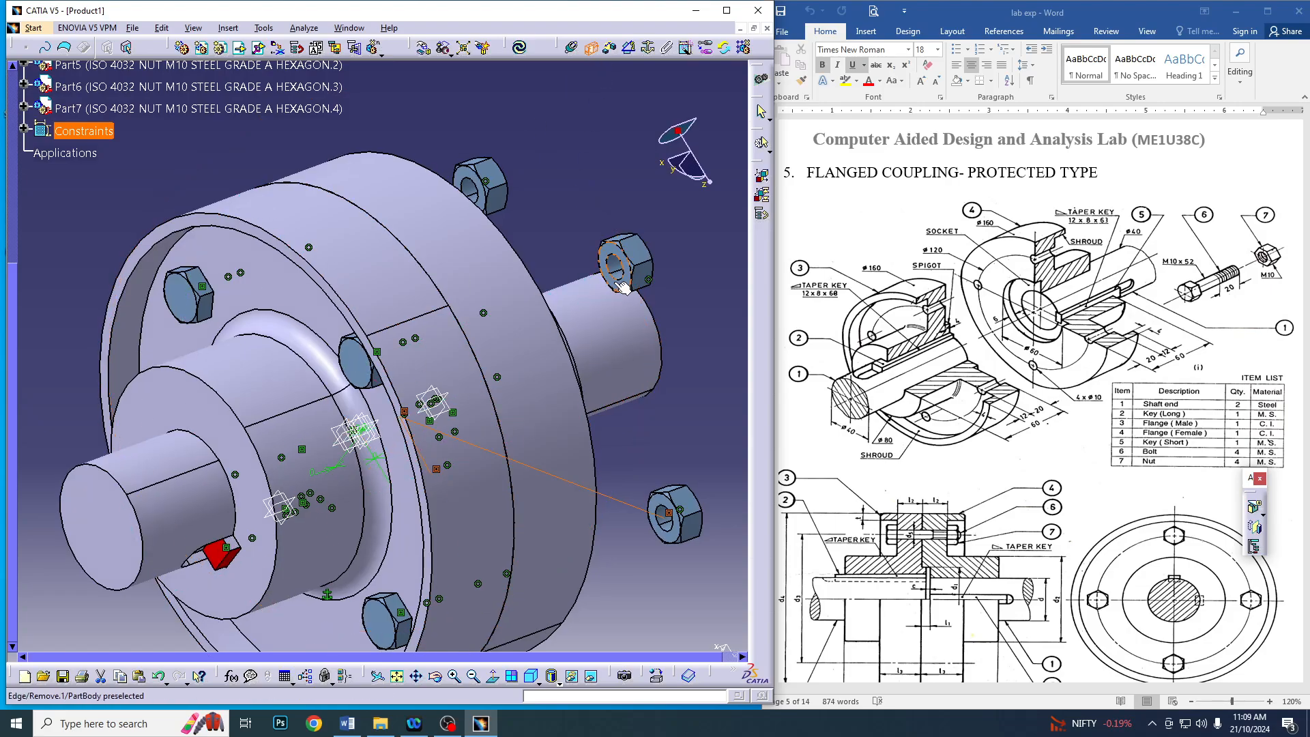
middle_drag(628, 289, 601, 433)
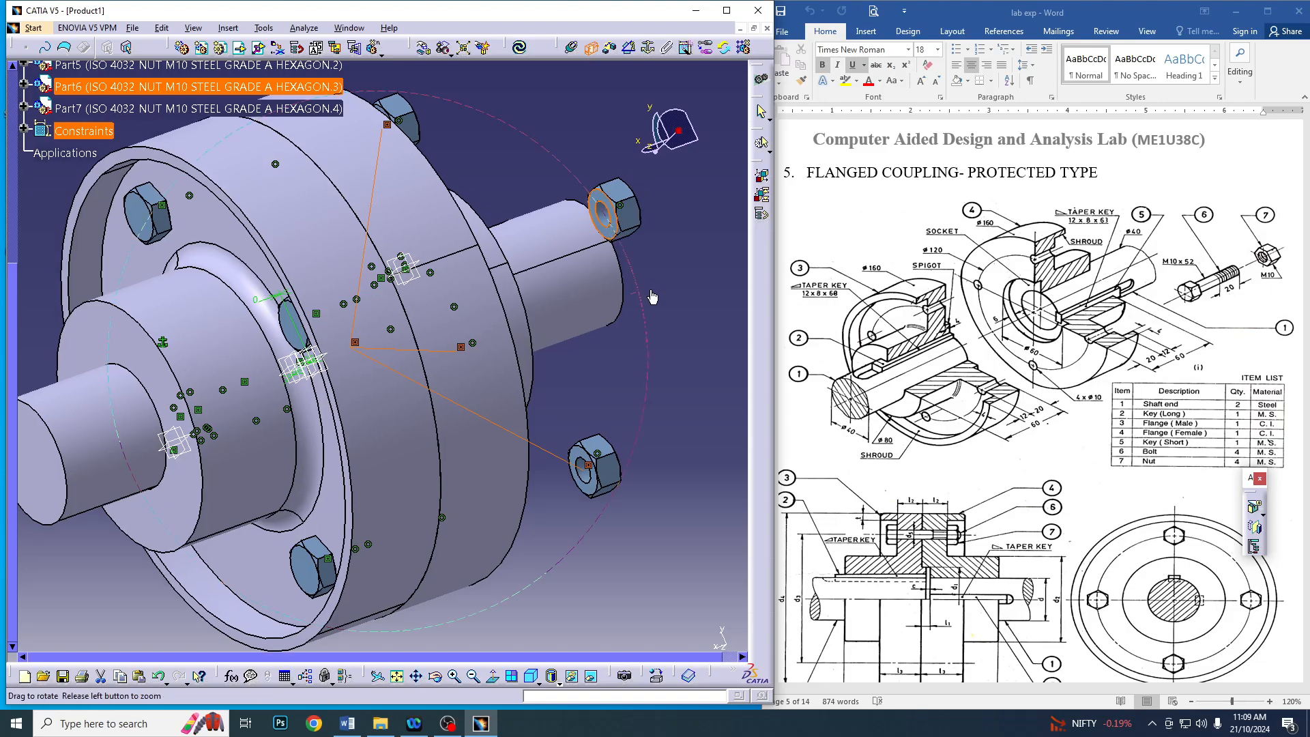
middle_drag(648, 288, 263, 228)
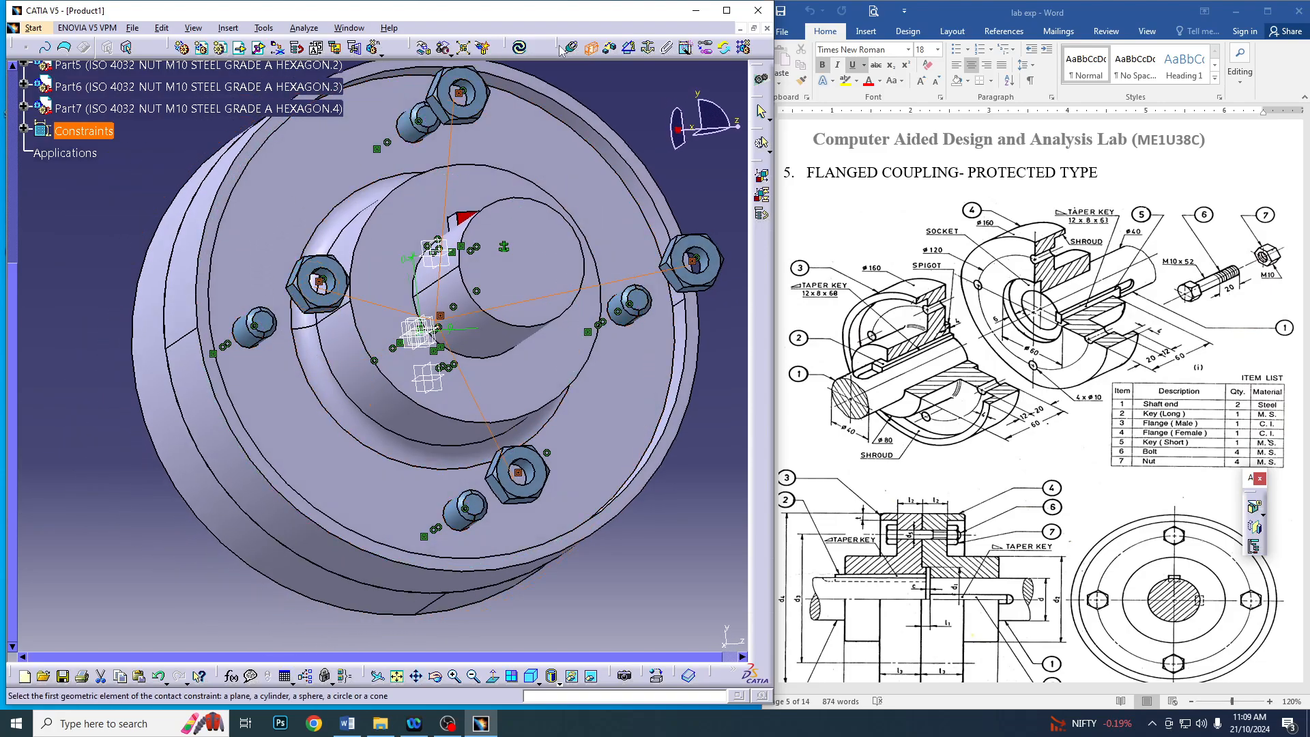
click(519, 47)
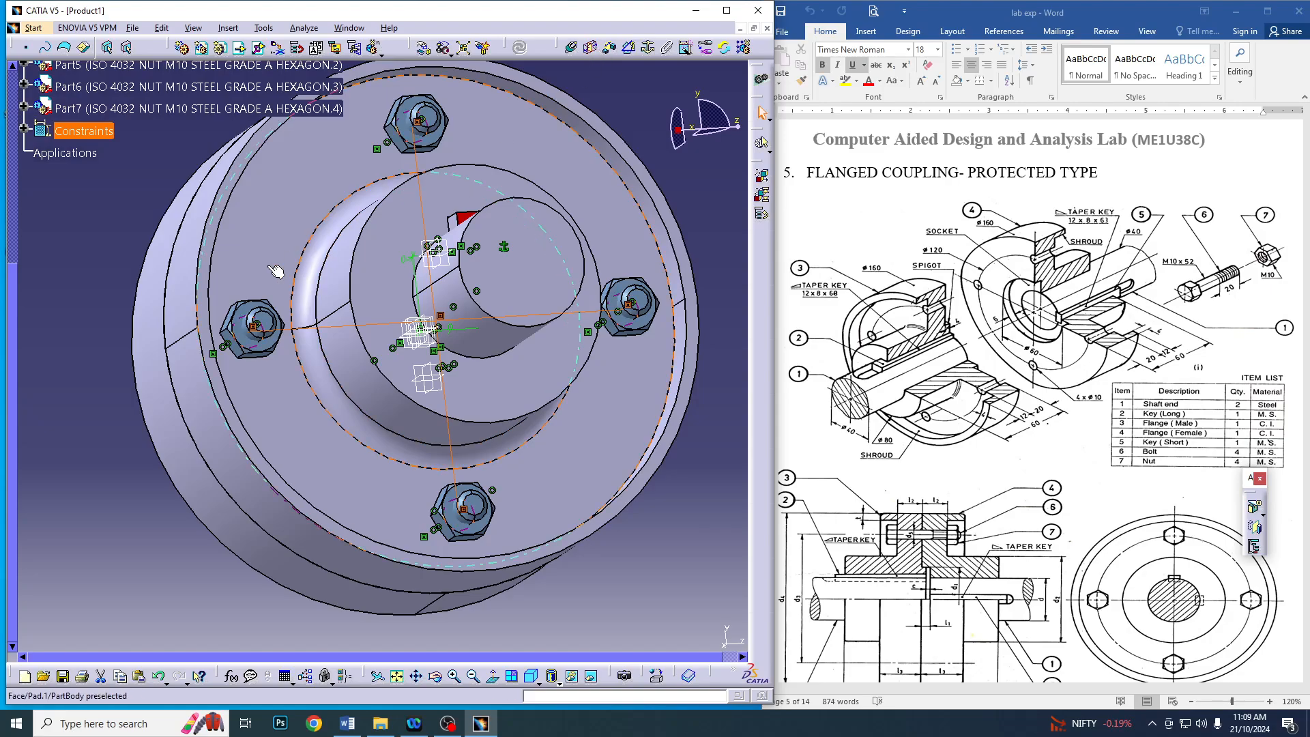
Examine the assembled coupling from several angles, checking the seated bolts and nuts and the list of components
middle_drag(432, 329, 480, 276)
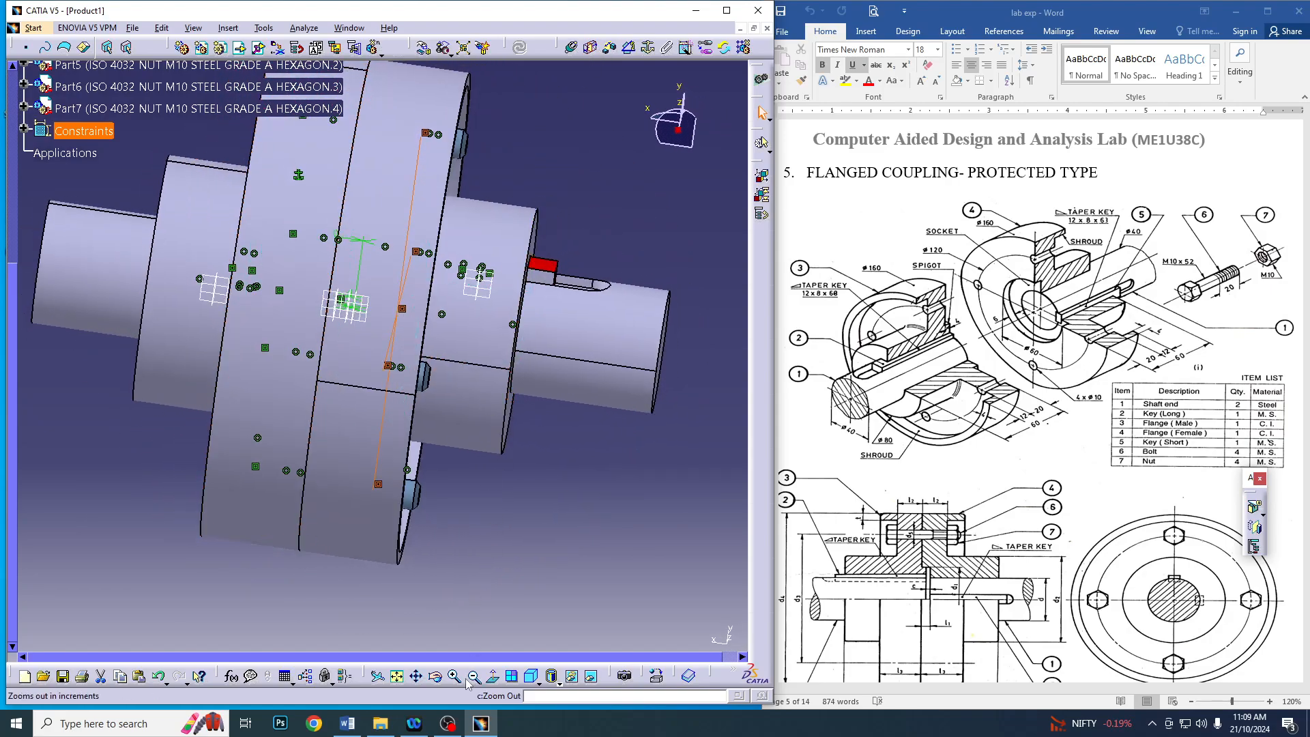
click(471, 678)
middle_drag(267, 581, 327, 588)
scroll(241, 496, up, 1)
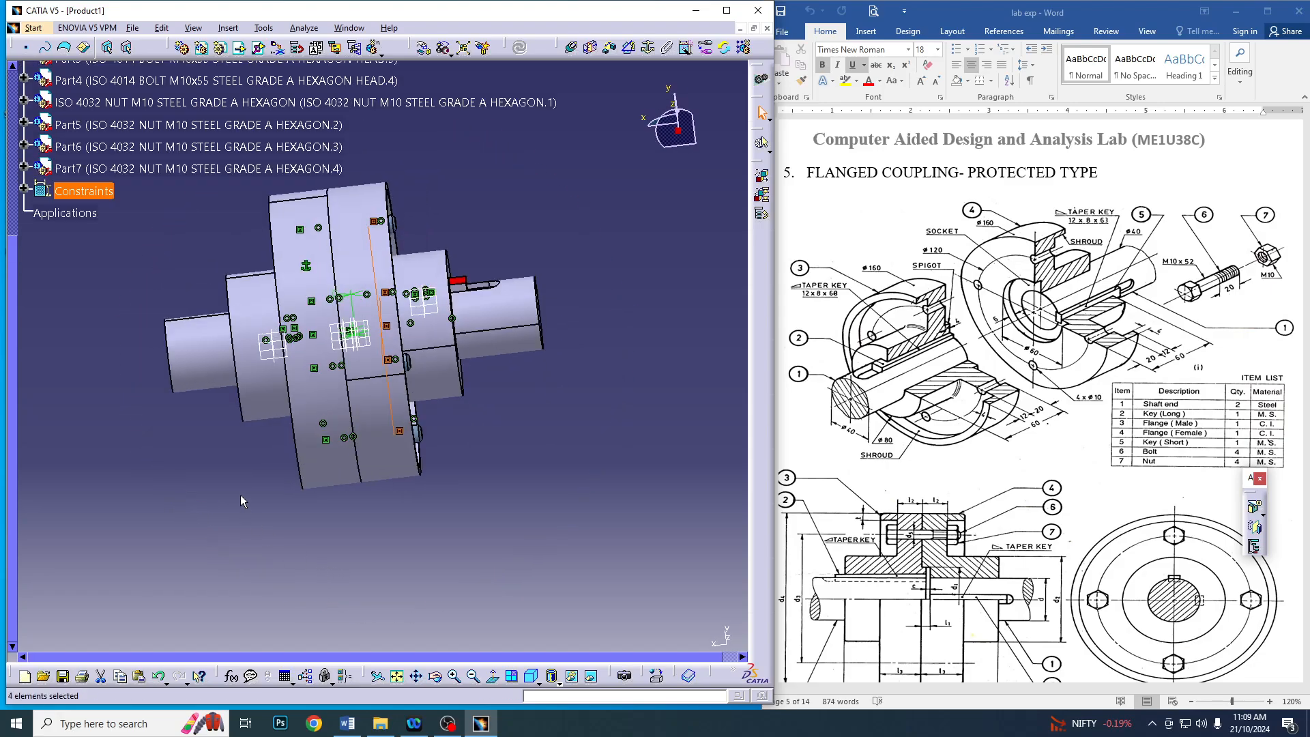
middle_drag(241, 501, 552, 437)
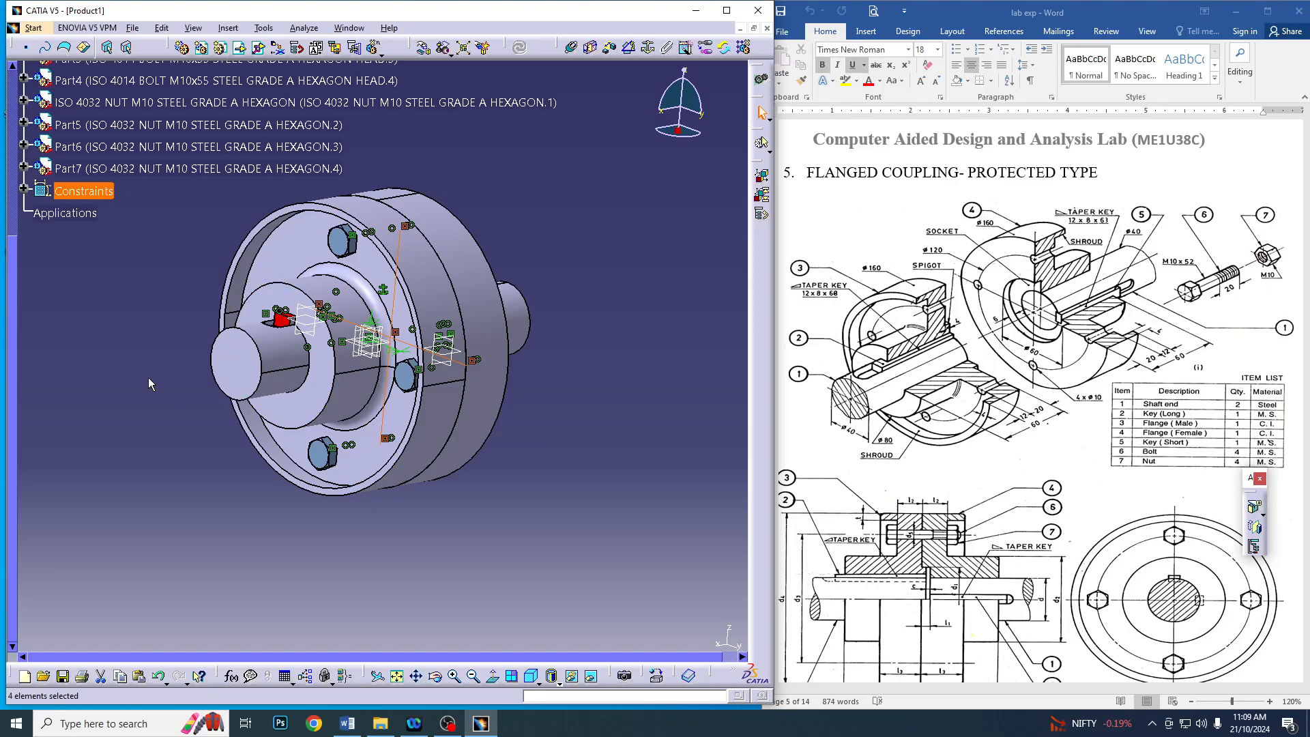
scroll(148, 378, up, 5)
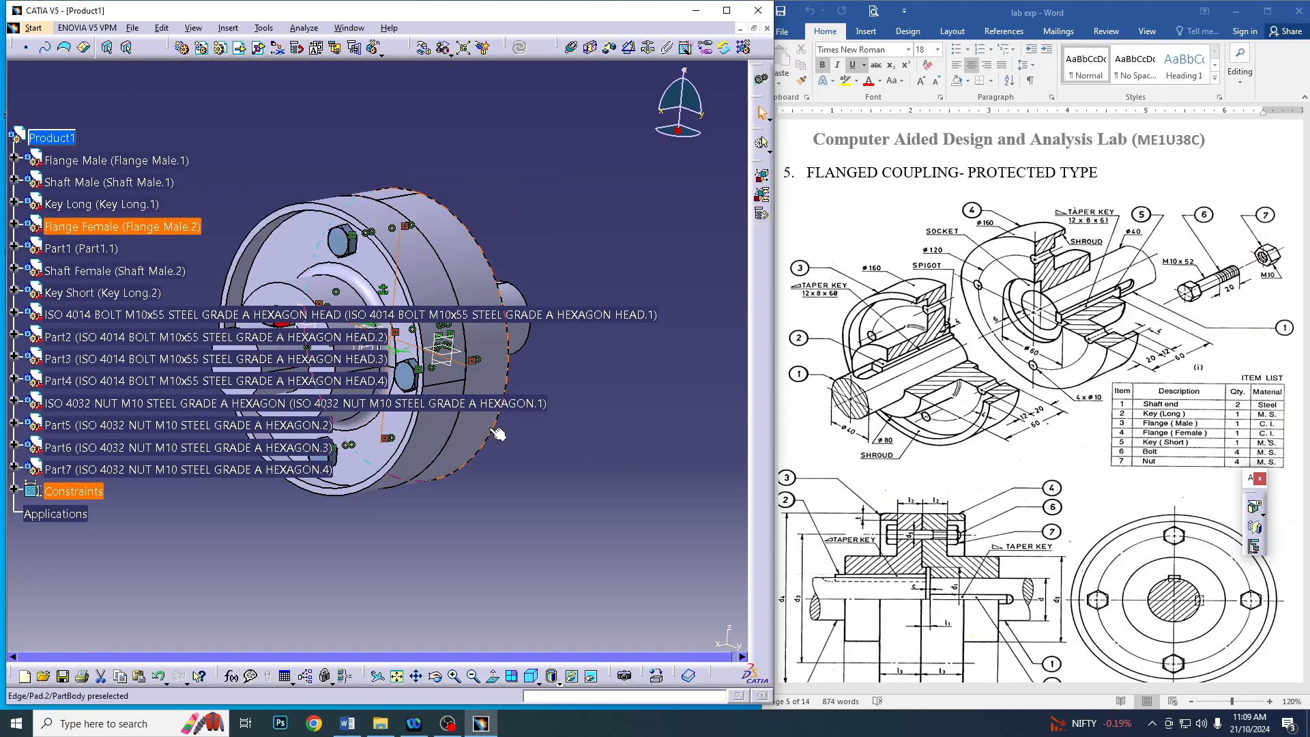
scroll(498, 434, down, 5)
mouse_move(498, 433)
middle_down()
mouse_move(551, 441)
mouse_move(541, 433)
mouse_move(476, 464)
mouse_move(493, 452)
middle_up()
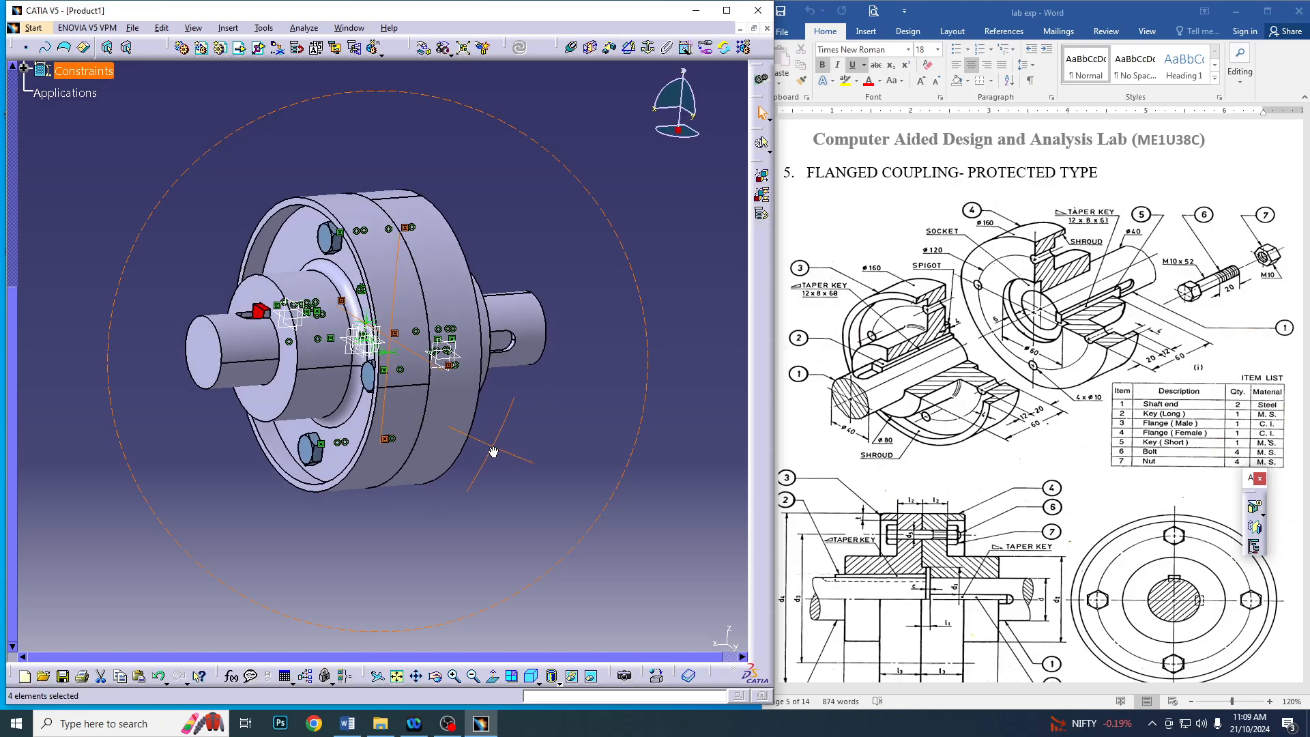
Maximize the assembly window and display the coupling in four simultaneous views
click(726, 10)
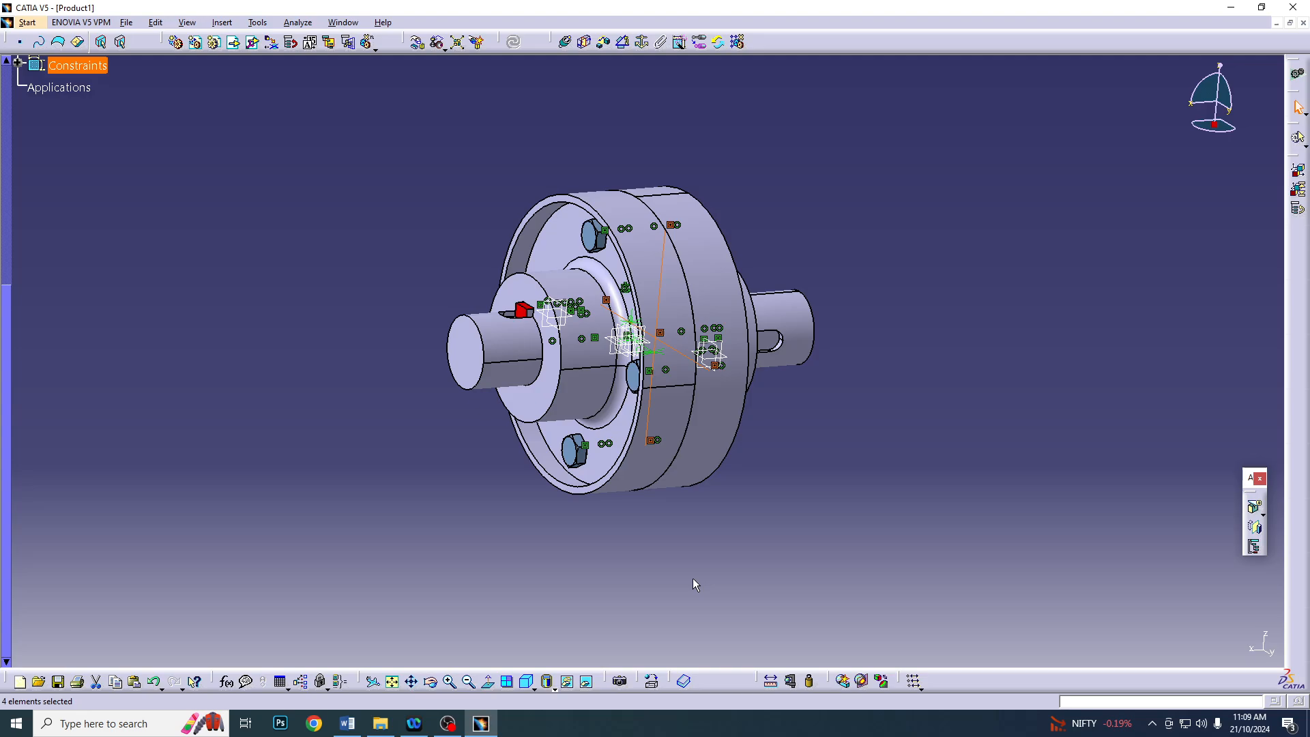
click(509, 685)
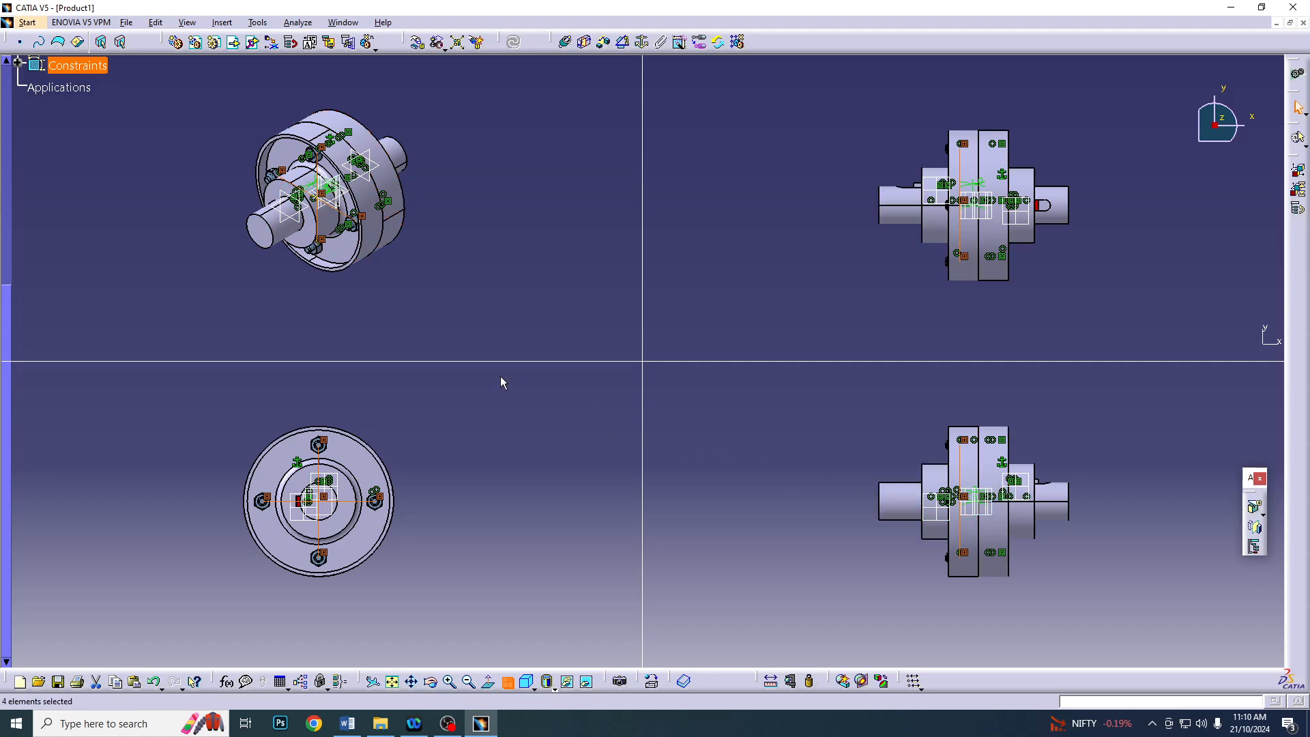
Save the assembly as a CATProduct named Flanged Coupling Protected type in the Flanged coupling protected folder, including its dependent documents
click(126, 22)
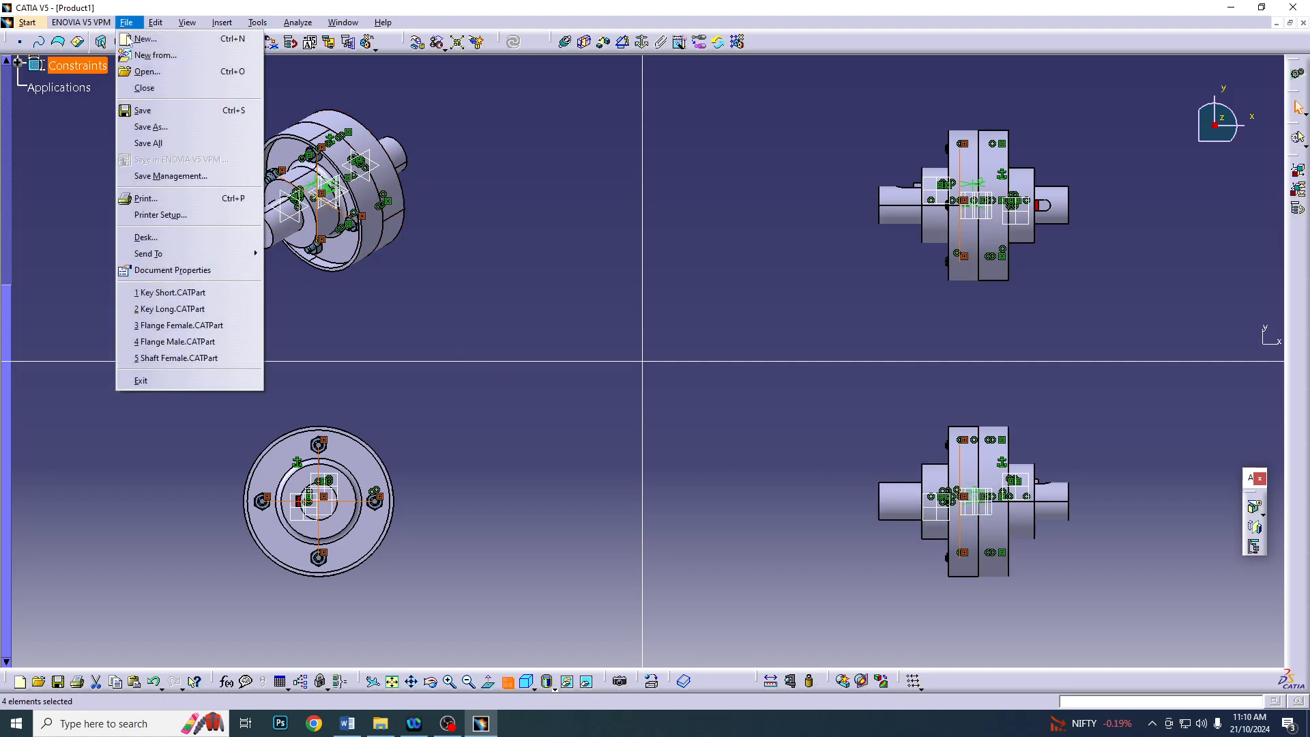
click(170, 125)
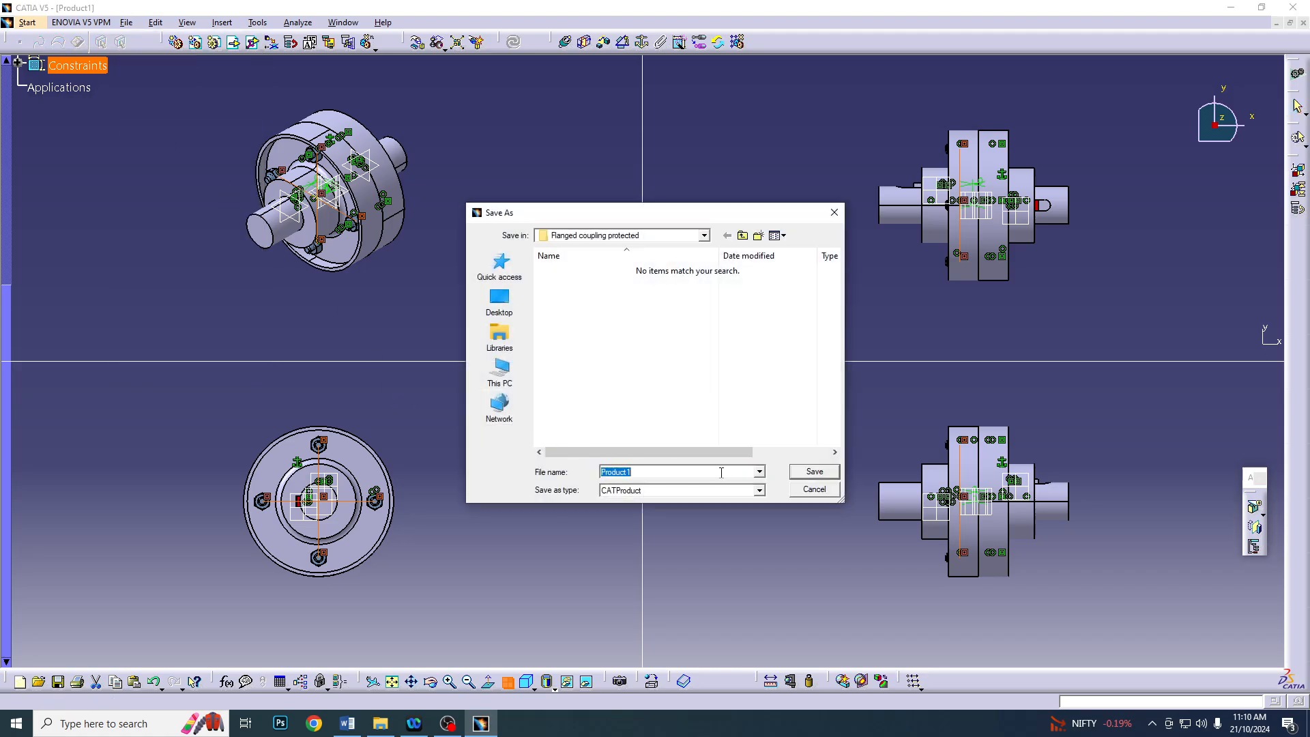
text(F)
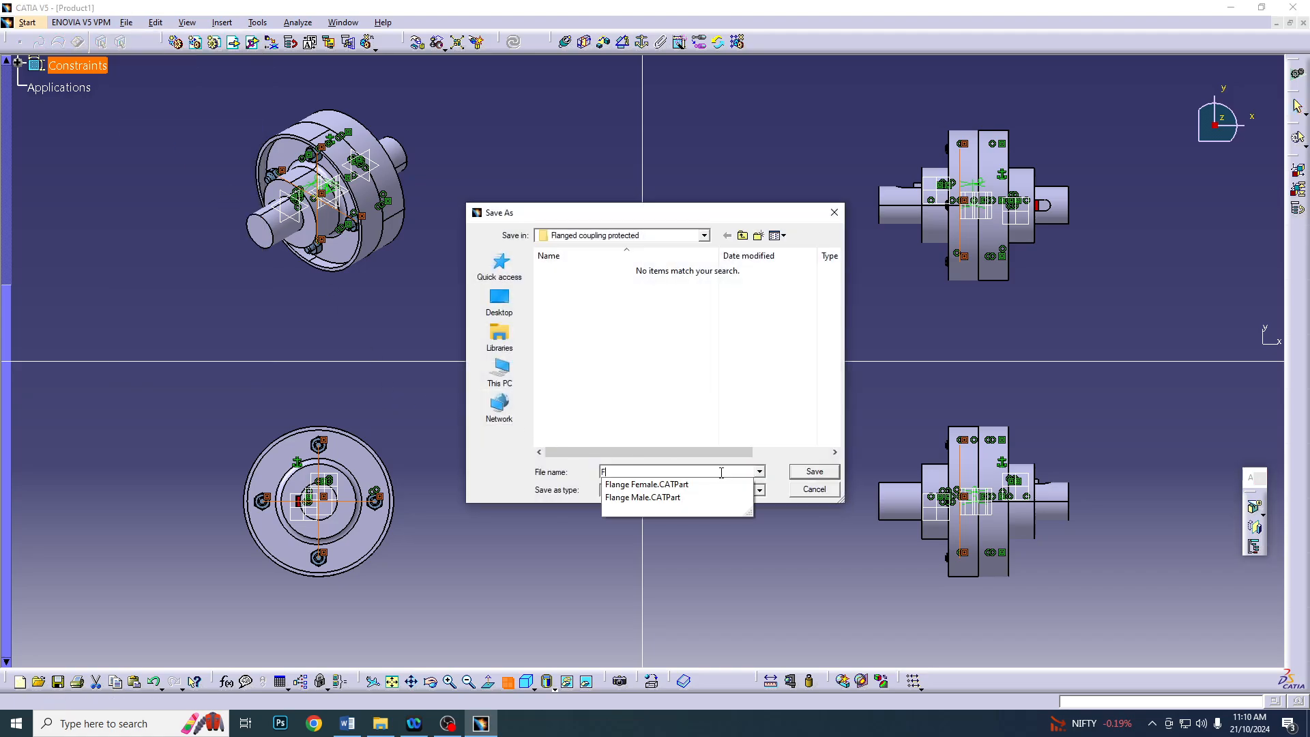
text(langed Coupling Protected type)
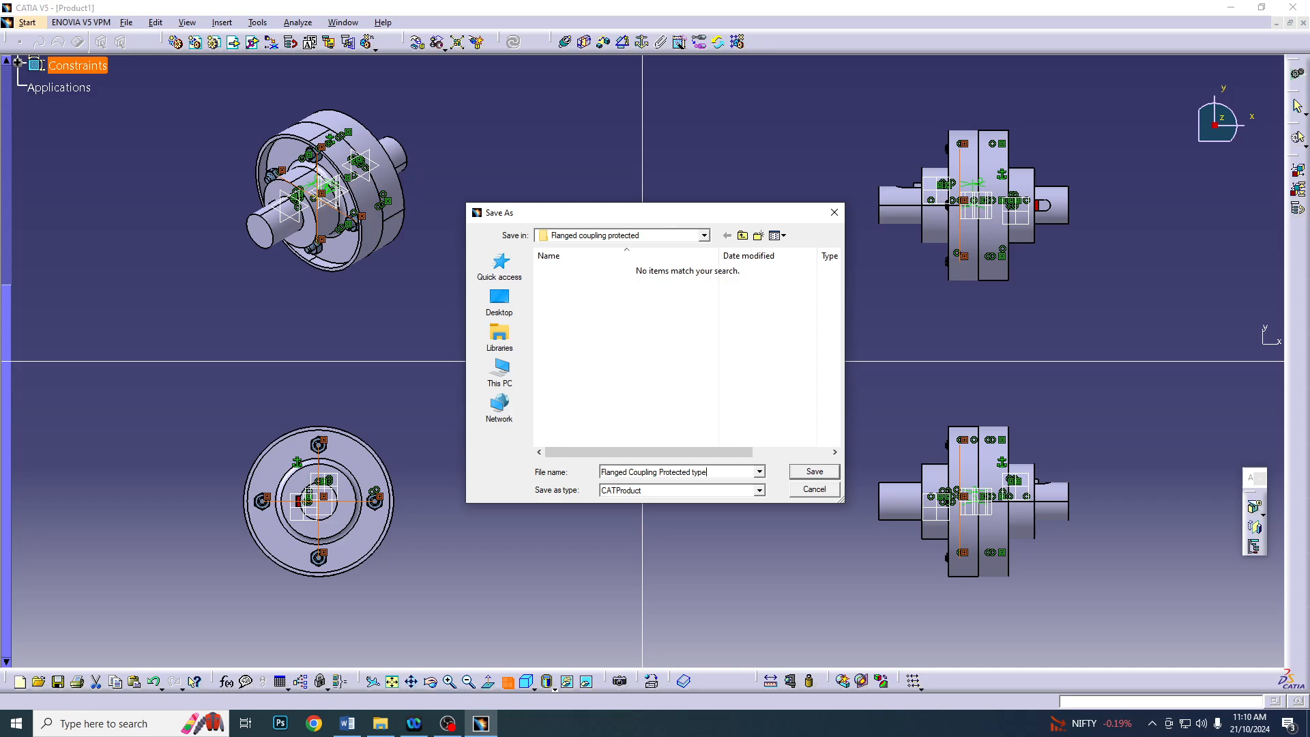
click(816, 472)
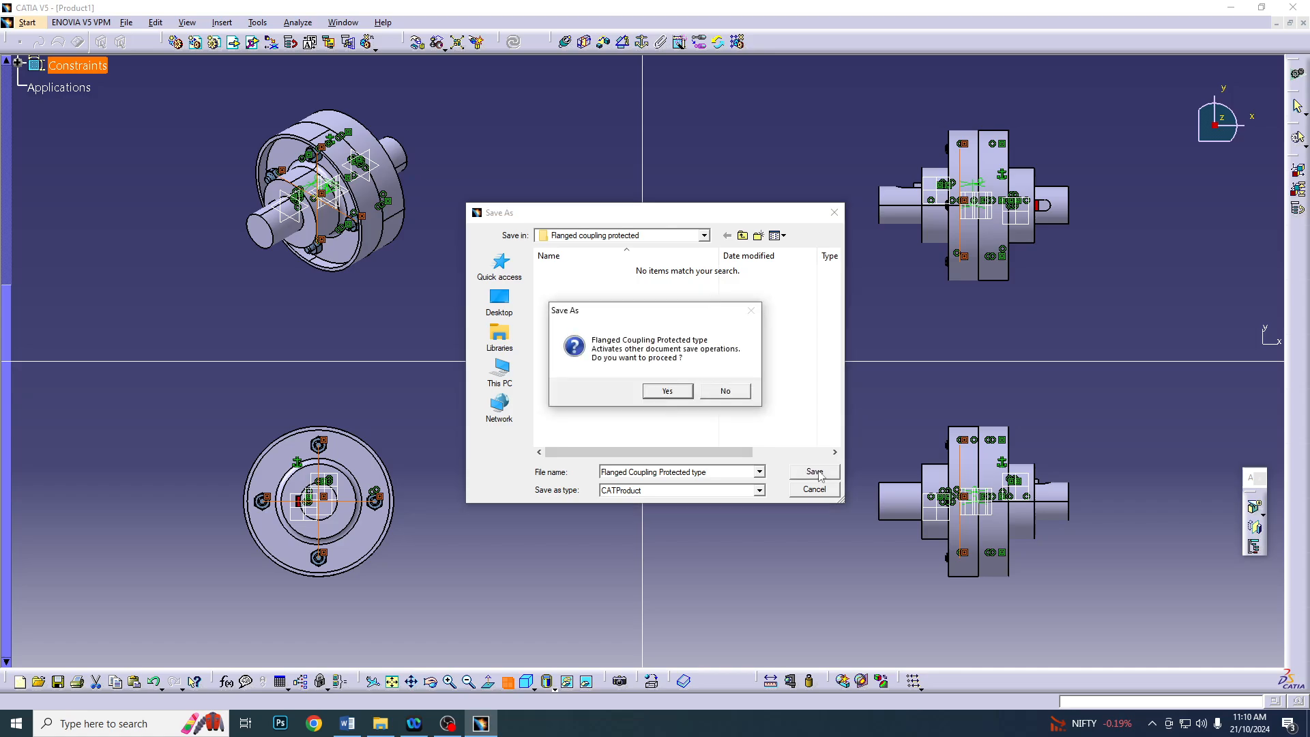
click(668, 391)
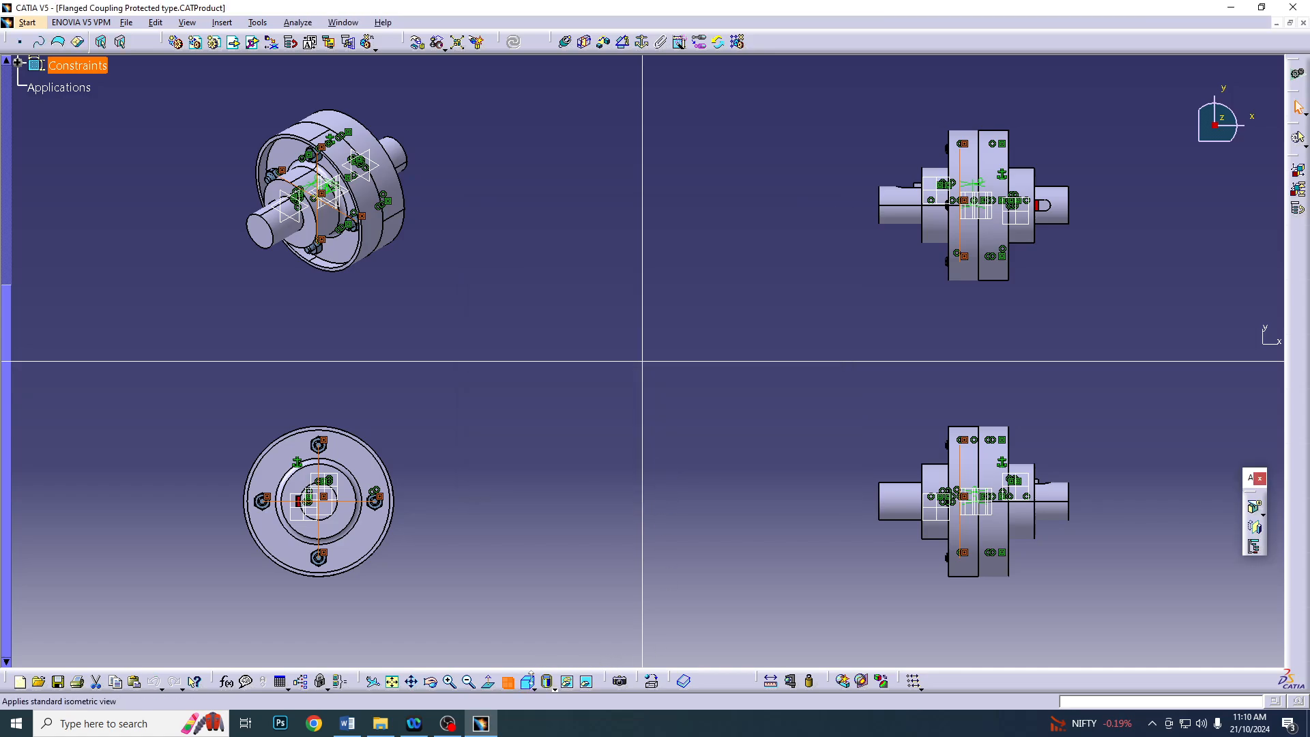
Return to a single view and inspect the nut side of the finished coupling
click(507, 681)
middle_drag(622, 477, 693, 517)
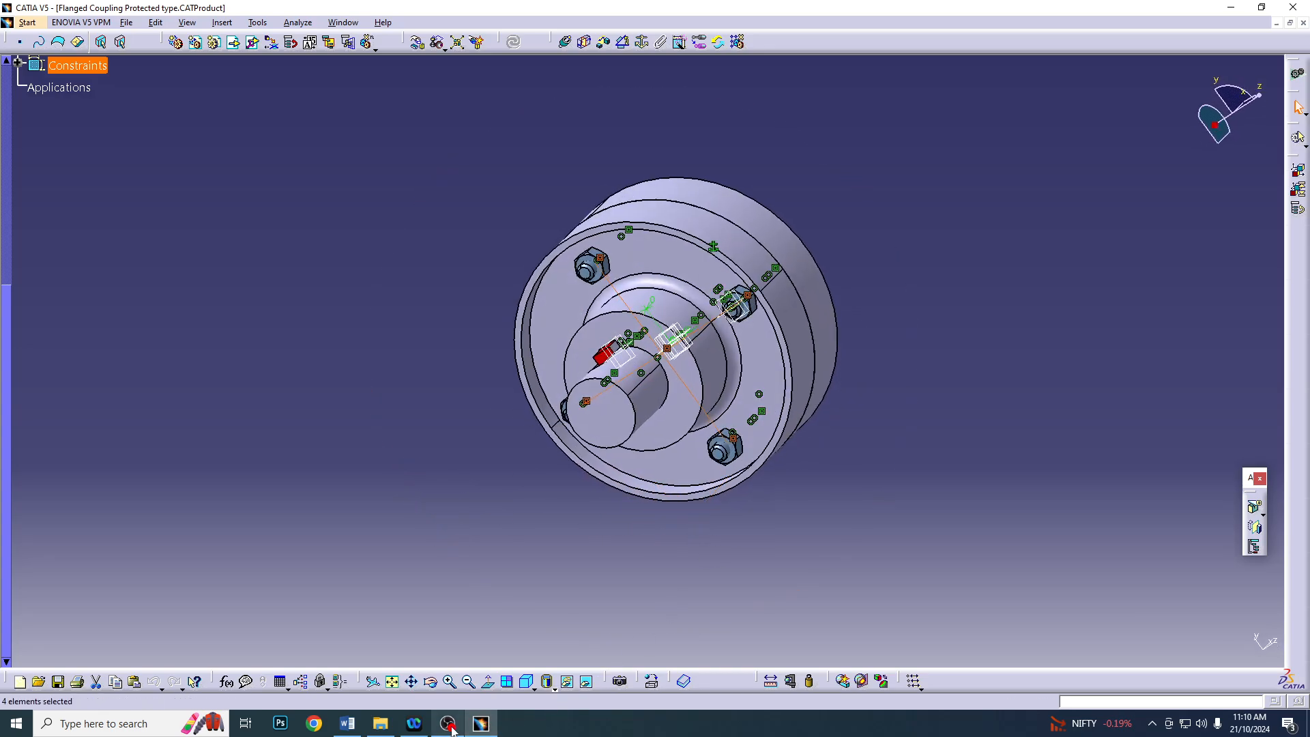